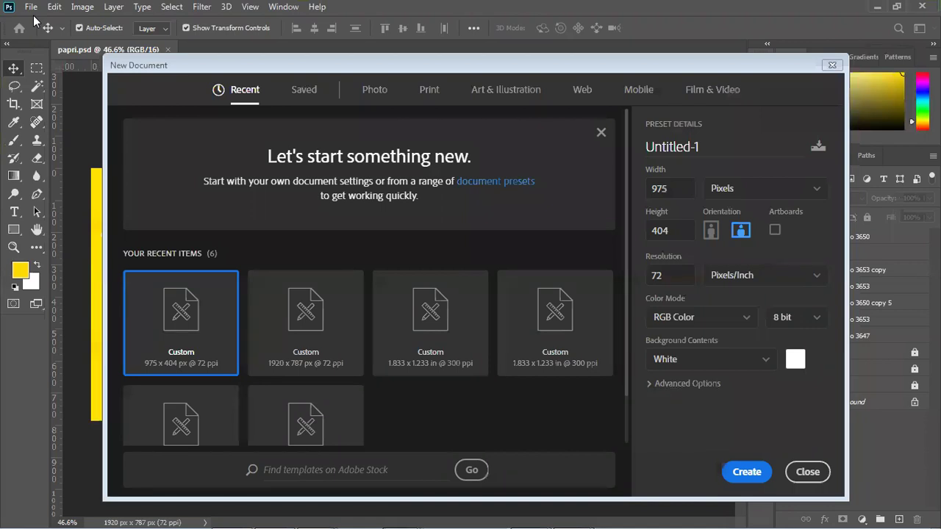
- Close the New Document dialog and papri.psd, then reveal the Windows desktop
{"action": "left_click", "coordinate": [808, 473]}
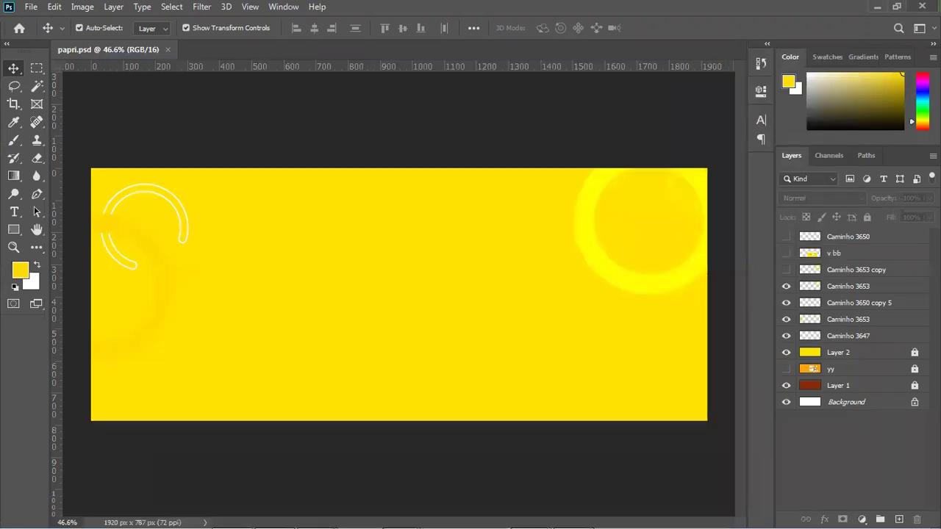
{"action": "key", "text": "ctrl+w"}
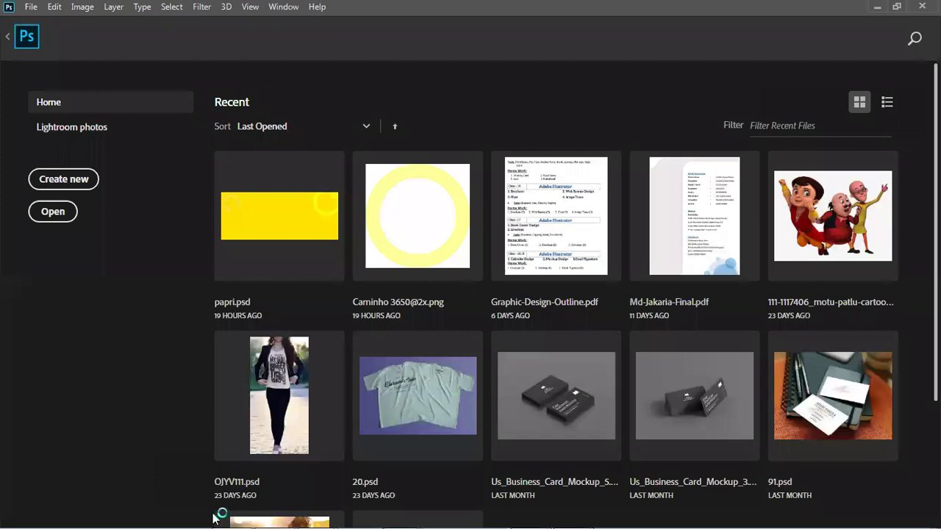
{"action": "mouse_move", "coordinate": [225, 523]}
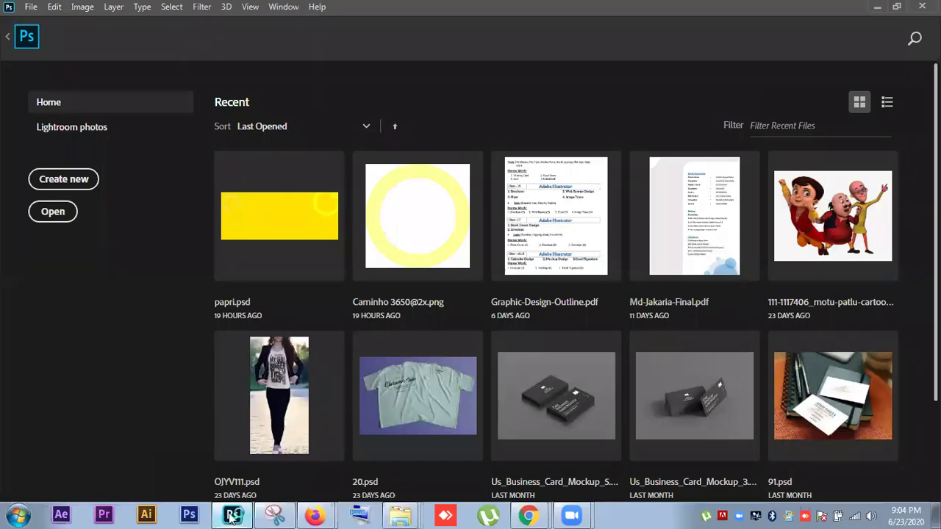
{"action": "key", "text": "super+d"}
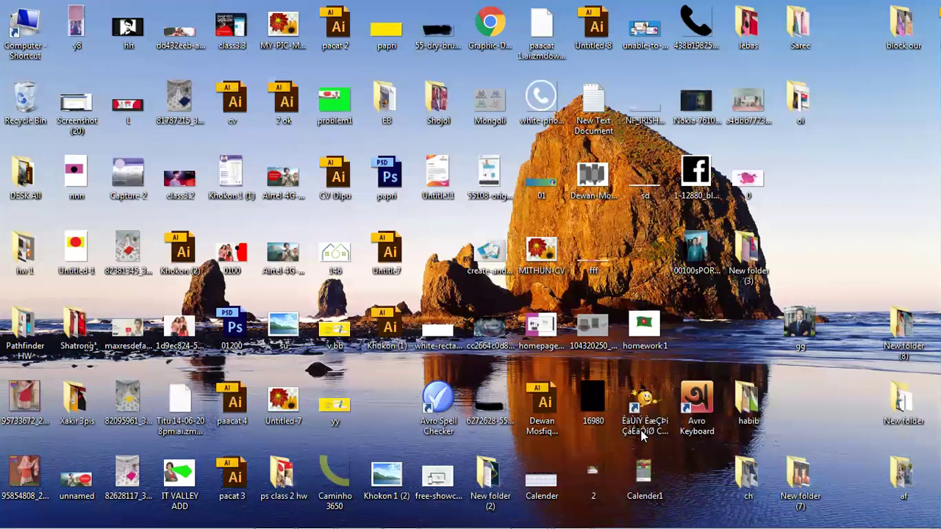
- Bring Photoshop CS6 to the front with an empty workspace
{"action": "mouse_move", "coordinate": [466, 523]}
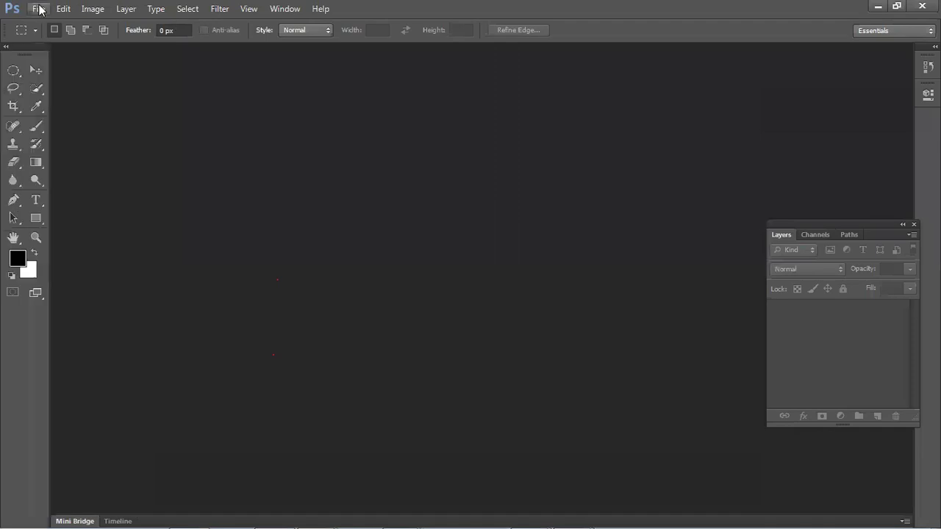
- Create a new International Paper A4 document in inches at 300 ppi, CMYK Color
{"action": "left_click", "coordinate": [38, 9]}
{"action": "left_click", "coordinate": [19, 22]}
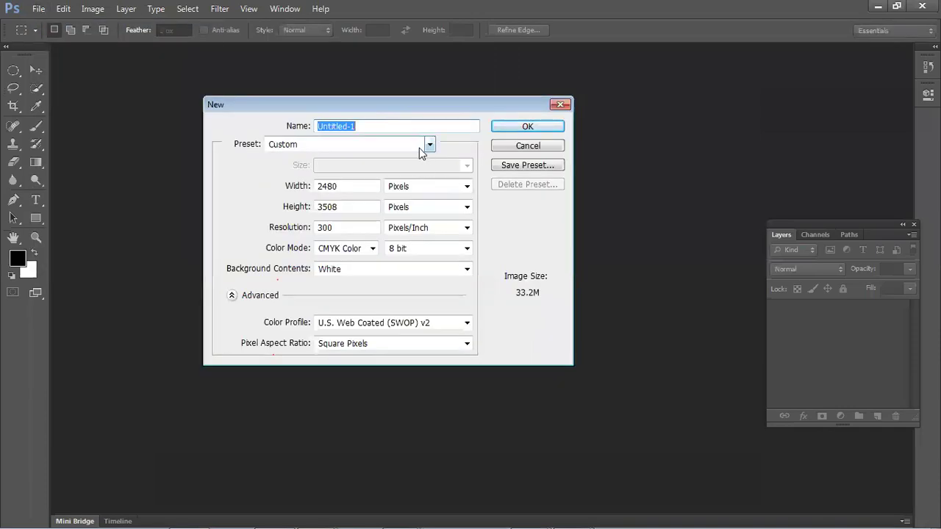
{"action": "left_click", "coordinate": [372, 186]}
{"action": "left_click", "coordinate": [383, 151]}
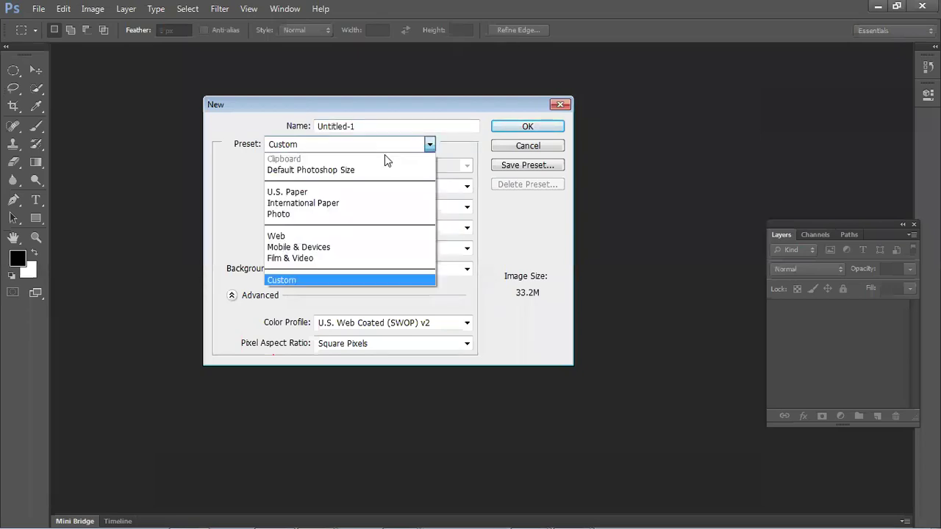
{"action": "left_click", "coordinate": [364, 197]}
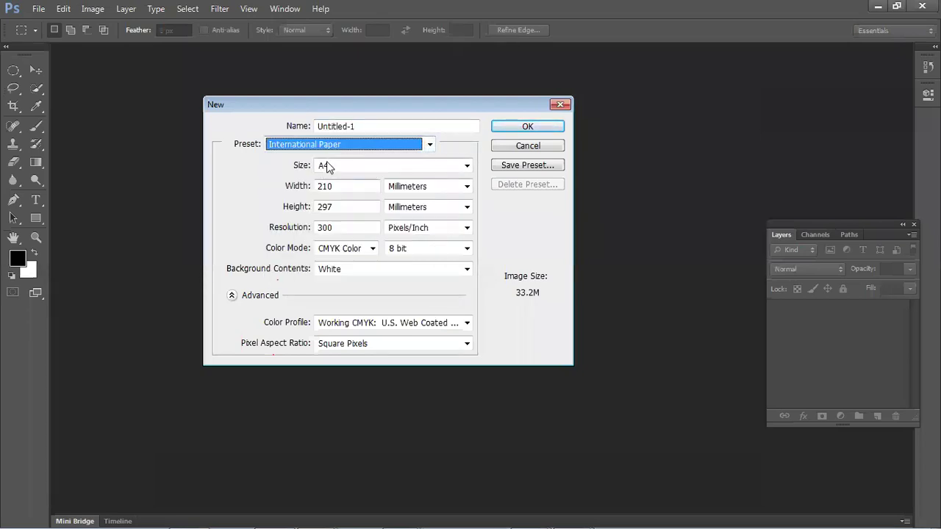
{"action": "left_click", "coordinate": [419, 187]}
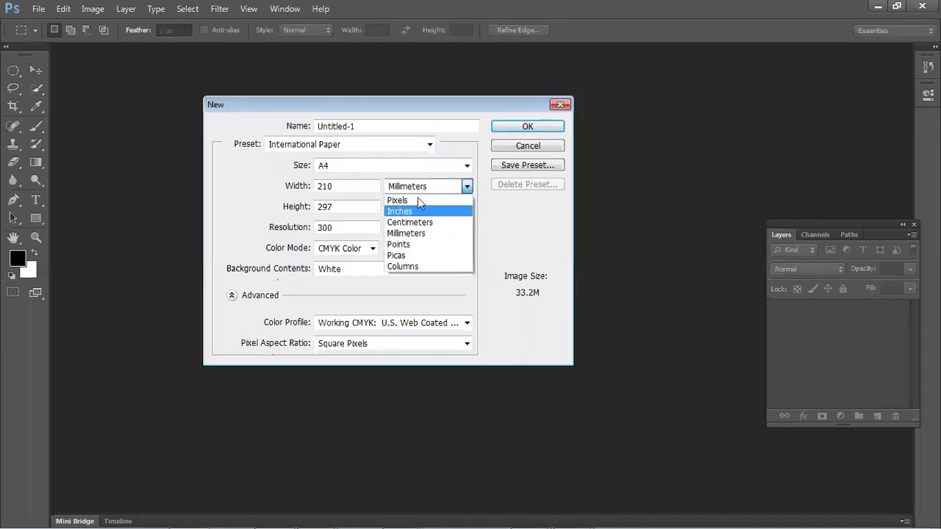
{"action": "left_click", "coordinate": [415, 211]}
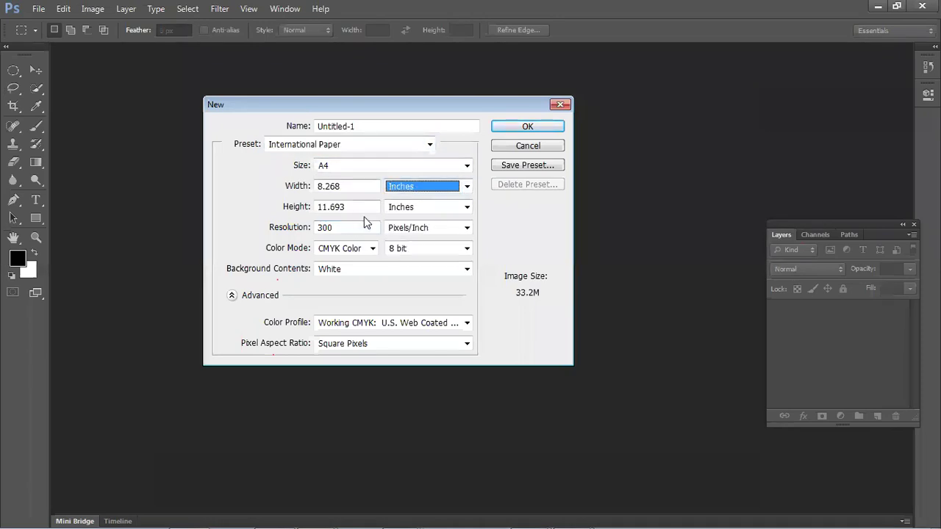
{"action": "double_click", "coordinate": [352, 226]}
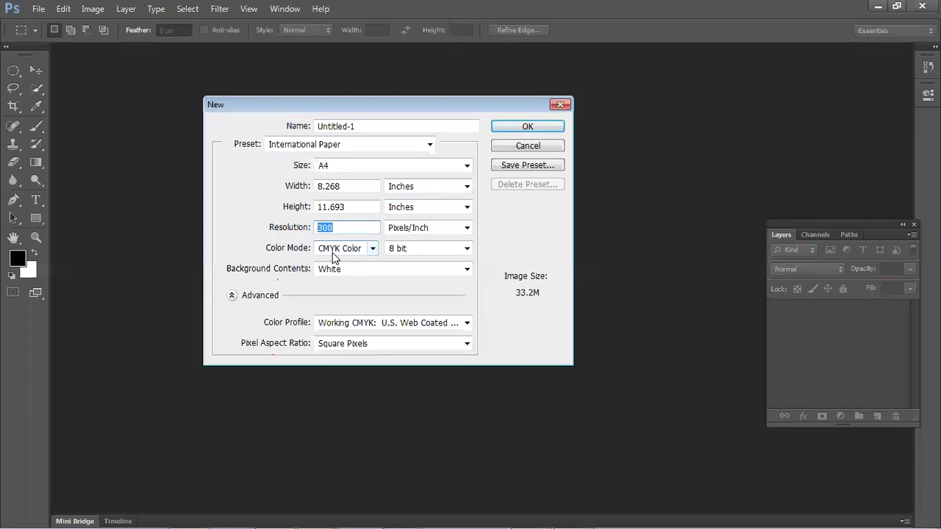
{"action": "key", "text": "Tab"}
{"action": "left_click", "coordinate": [527, 126]}
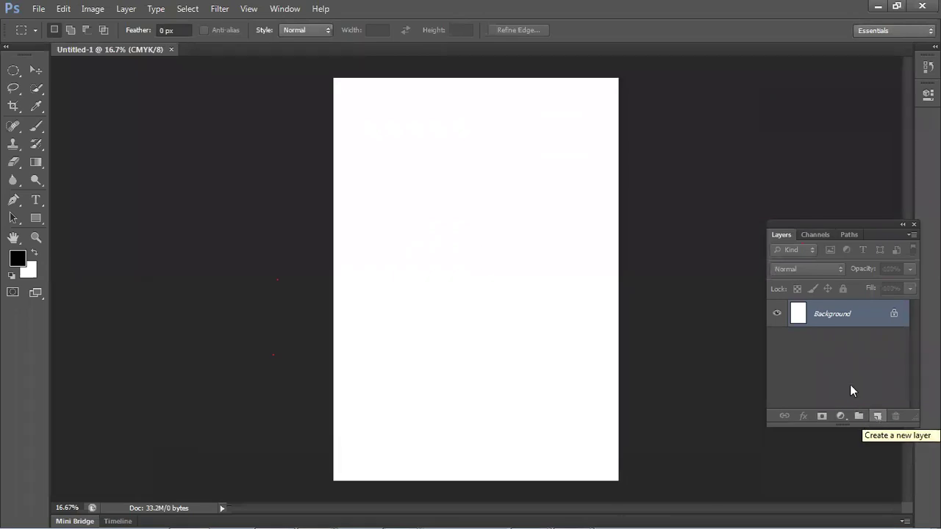
- Add a new layer and set the background colour to red and the foreground to dark green
{"action": "left_click", "coordinate": [877, 417]}
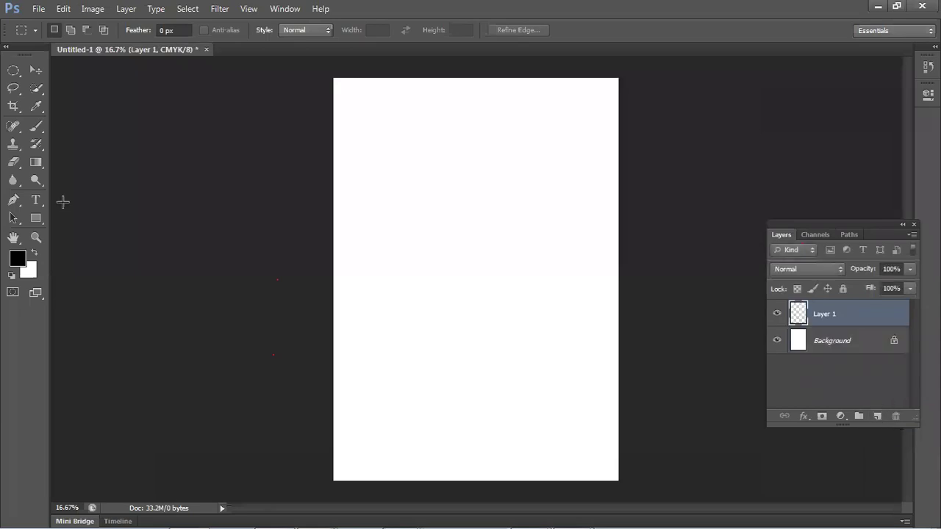
{"action": "left_click", "coordinate": [28, 271]}
{"action": "left_click_drag", "start_coordinate": [454, 256], "coordinate": [454, 312]}
{"action": "mouse_move", "coordinate": [331, 183]}
{"action": "left_mouse_down"}
{"action": "mouse_move", "coordinate": [409, 210]}
{"action": "mouse_move", "coordinate": [444, 131]}
{"action": "left_mouse_up"}
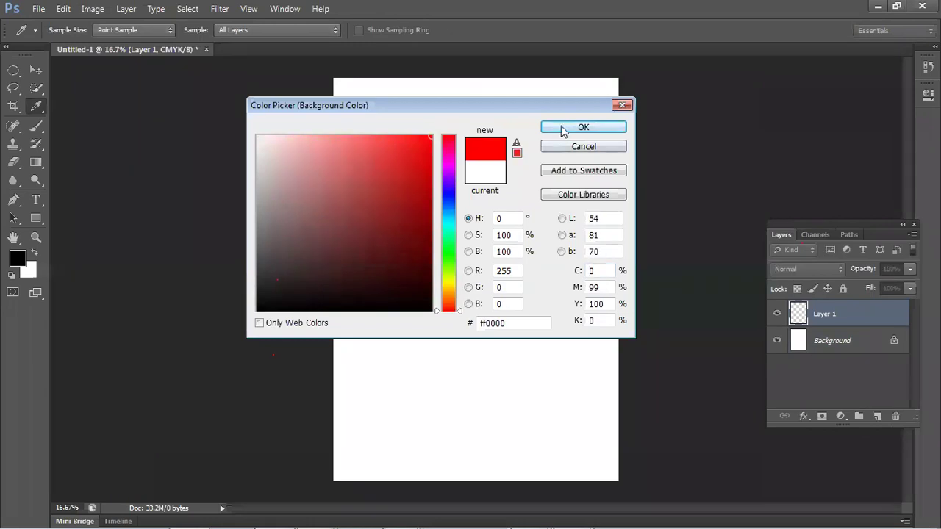
{"action": "left_click", "coordinate": [577, 128]}
{"action": "left_click", "coordinate": [17, 259]}
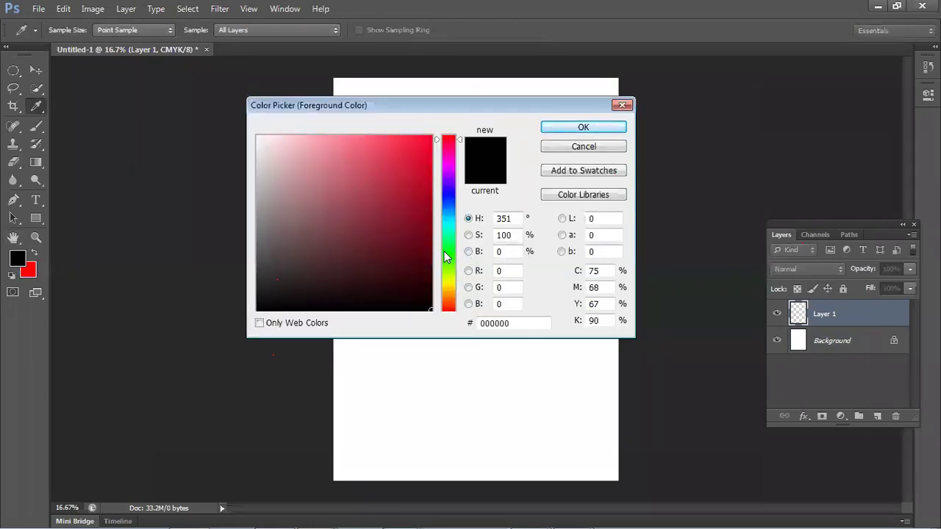
{"action": "left_click", "coordinate": [448, 261]}
{"action": "left_click", "coordinate": [422, 247]}
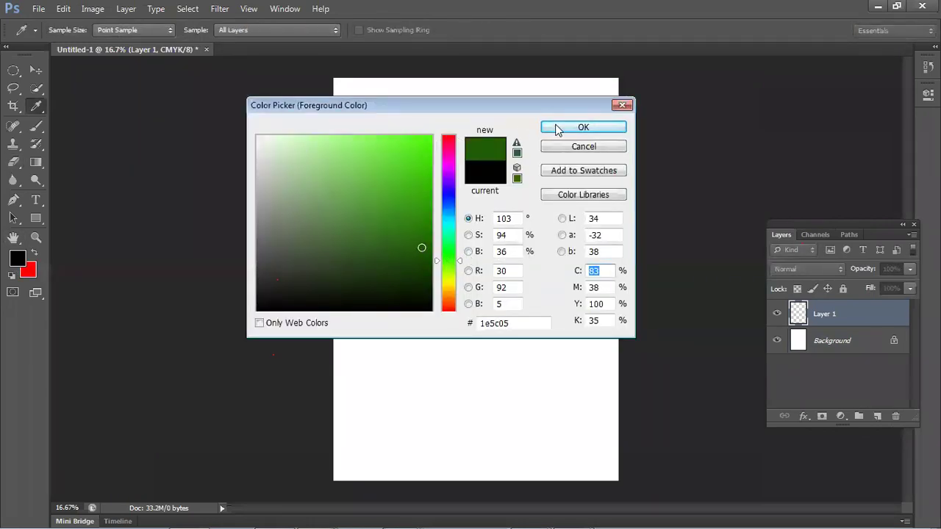
{"action": "left_click", "coordinate": [559, 127]}
- Fill a rectangular selection in the middle of the page with dark green
{"action": "left_click", "coordinate": [12, 71]}
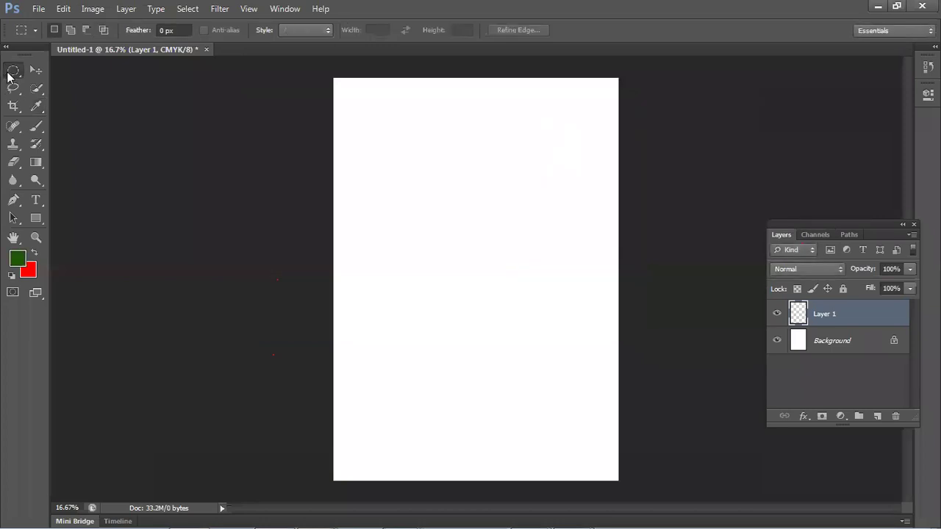
{"action": "right_click", "coordinate": [9, 72]}
{"action": "left_click", "coordinate": [54, 71]}
{"action": "left_click_drag", "start_coordinate": [377, 234], "coordinate": [588, 338]}
{"action": "key", "text": "alt+BackSpace"}
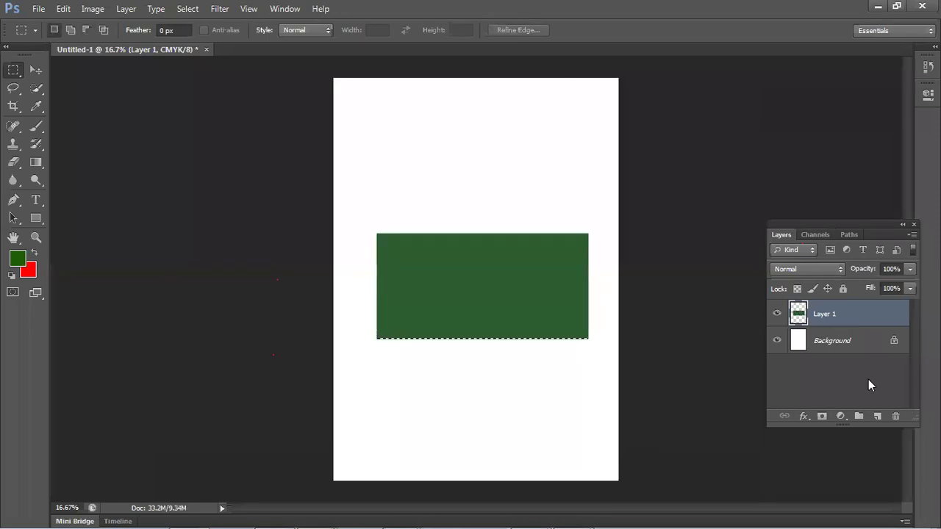
{"action": "key", "text": "alt"}
- On a second new layer, fill a circular elliptical selection with red
{"action": "left_click", "coordinate": [878, 416]}
{"action": "key", "text": "ctrl+d"}
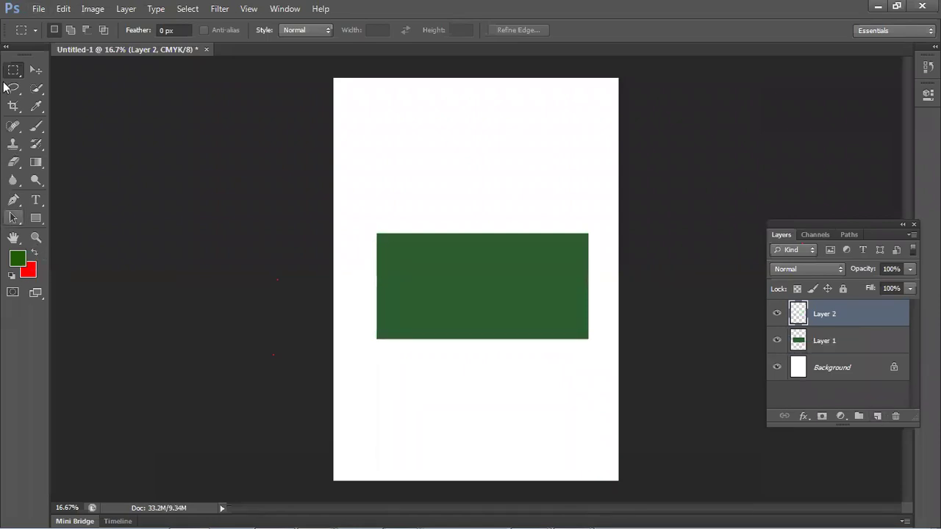
{"action": "right_click", "coordinate": [13, 71]}
{"action": "left_click", "coordinate": [57, 82]}
{"action": "left_click_drag", "start_coordinate": [436, 245], "coordinate": [513, 320]}
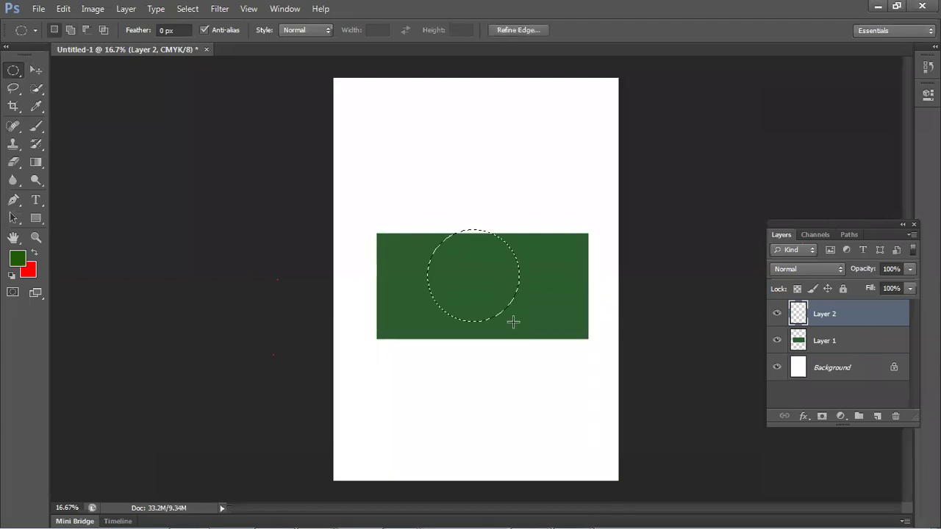
{"action": "key", "text": "ctrl+BackSpace"}
{"action": "key", "text": "ctrl+d"}
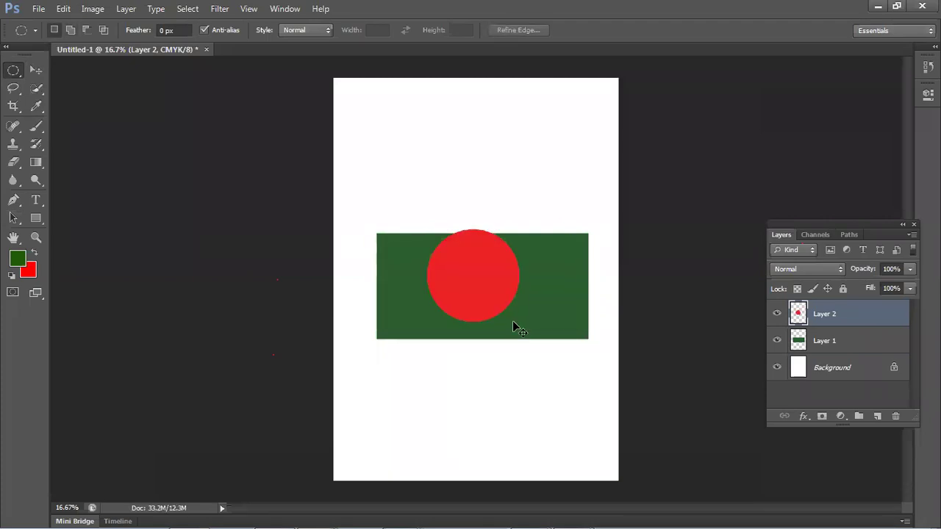
- Reposition the circle and rectangle, then align both layers' horizontal and vertical centres
{"action": "left_click", "coordinate": [36, 70]}
{"action": "left_click_drag", "start_coordinate": [480, 274], "coordinate": [484, 285]}
{"action": "left_click_drag", "start_coordinate": [574, 323], "coordinate": [581, 257]}
{"action": "left_click_drag", "start_coordinate": [493, 282], "coordinate": [491, 300]}
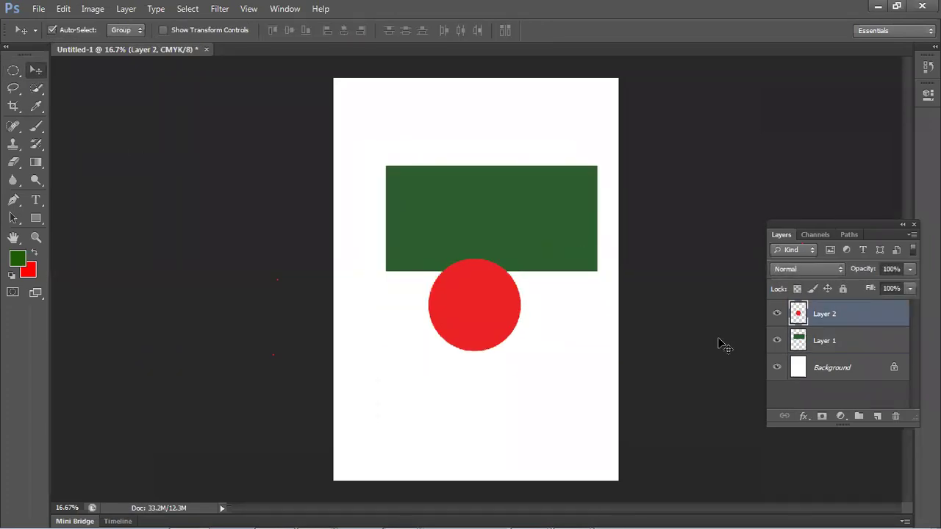
{"action": "left_click", "coordinate": [676, 350]}
{"action": "left_click_drag", "start_coordinate": [615, 346], "coordinate": [404, 155]}
{"action": "left_click", "coordinate": [344, 30]}
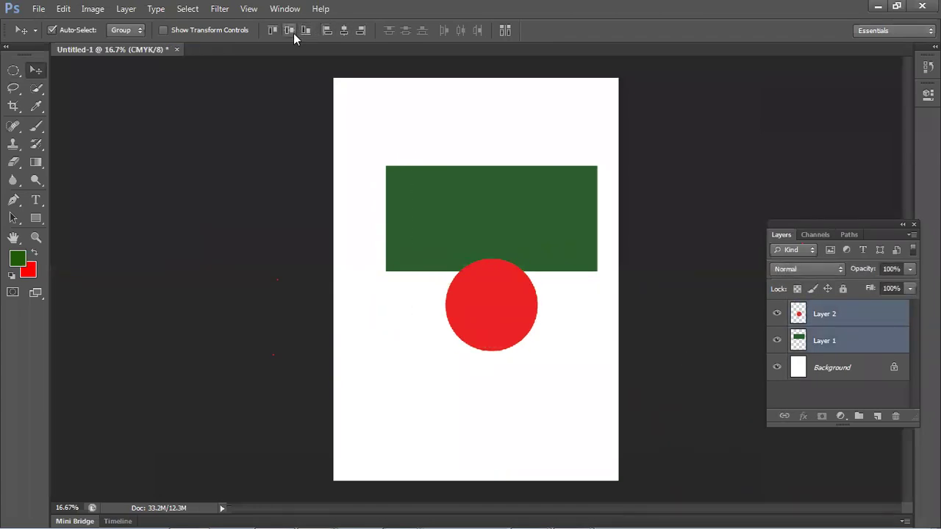
{"action": "left_click", "coordinate": [292, 32]}
- Merge the circle and rectangle layers into one and move it up-left
{"action": "right_click", "coordinate": [830, 309]}
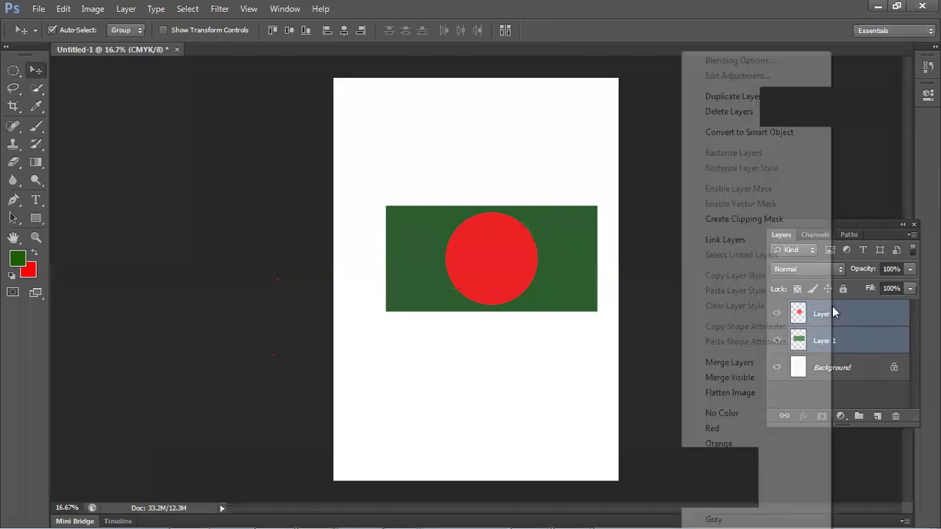
{"action": "left_click", "coordinate": [689, 362]}
{"action": "left_click_drag", "start_coordinate": [528, 297], "coordinate": [495, 269]}
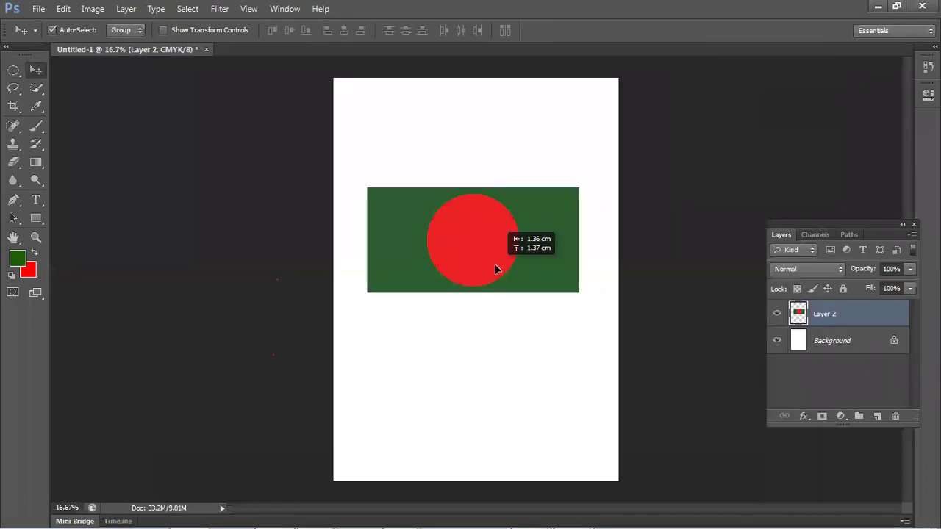
- Warp the merged shape into a waving flag and shift it up and right
{"action": "key", "text": "ctrl+t"}
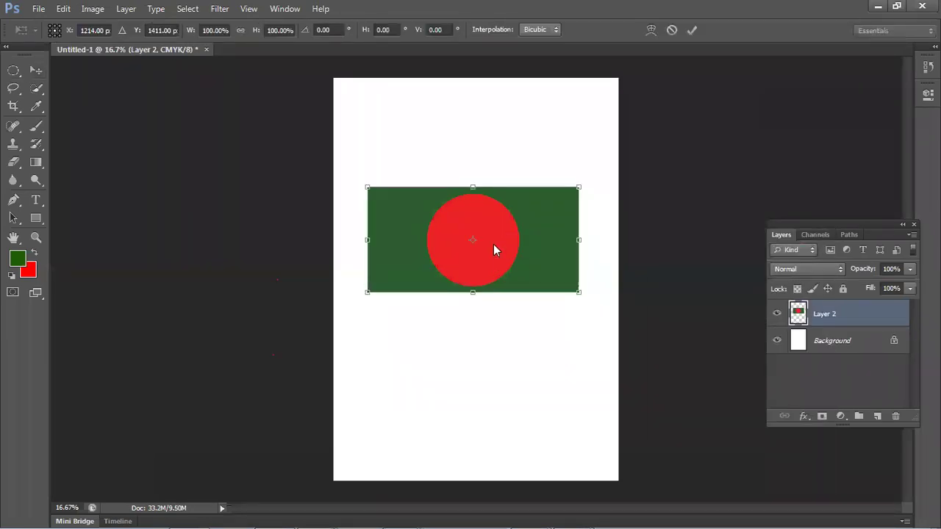
{"action": "right_click", "coordinate": [494, 246]}
{"action": "left_click", "coordinate": [530, 357]}
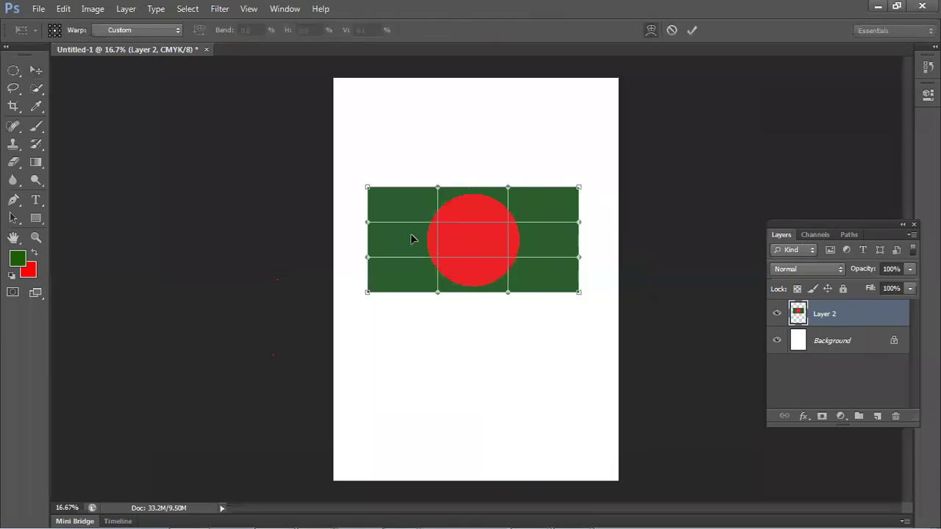
{"action": "left_click_drag", "start_coordinate": [410, 194], "coordinate": [404, 158]}
{"action": "left_click_drag", "start_coordinate": [410, 285], "coordinate": [389, 243]}
{"action": "mouse_move", "coordinate": [558, 240]}
{"action": "left_mouse_down"}
{"action": "mouse_move", "coordinate": [545, 236]}
{"action": "mouse_move", "coordinate": [546, 245]}
{"action": "left_mouse_up"}
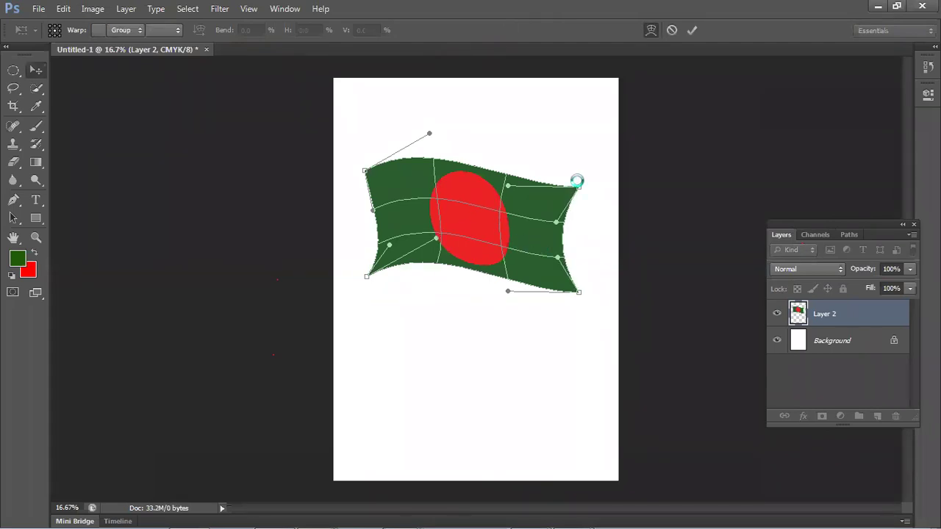
{"action": "key", "text": "Return"}
{"action": "left_click_drag", "start_coordinate": [520, 236], "coordinate": [533, 214]}
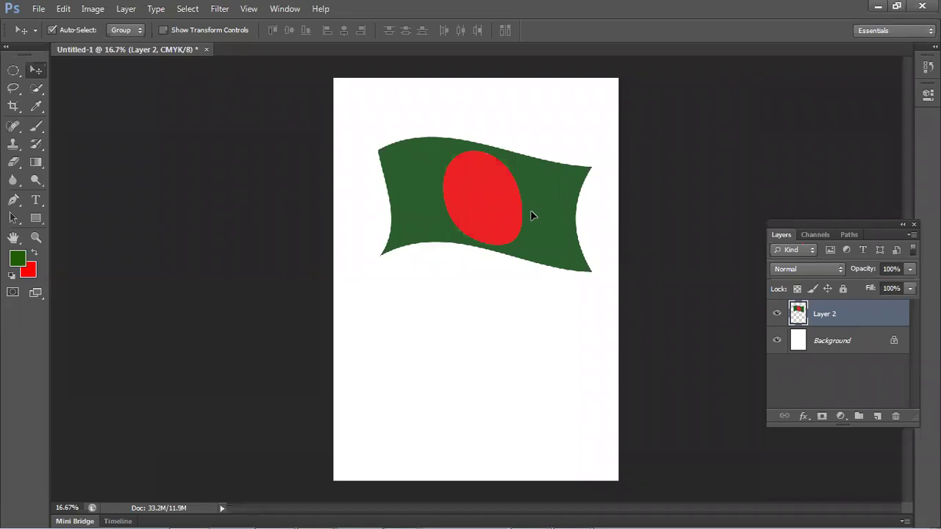
- Move the flag lower and left toward the page centre, undoing an accidental layer deletion
{"action": "left_click_drag", "start_coordinate": [450, 214], "coordinate": [458, 239]}
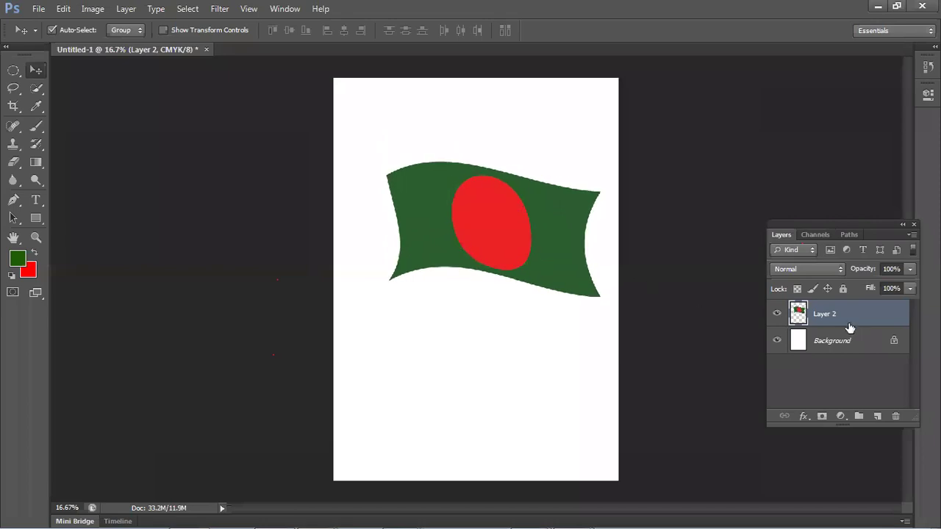
{"action": "key", "text": "Delete"}
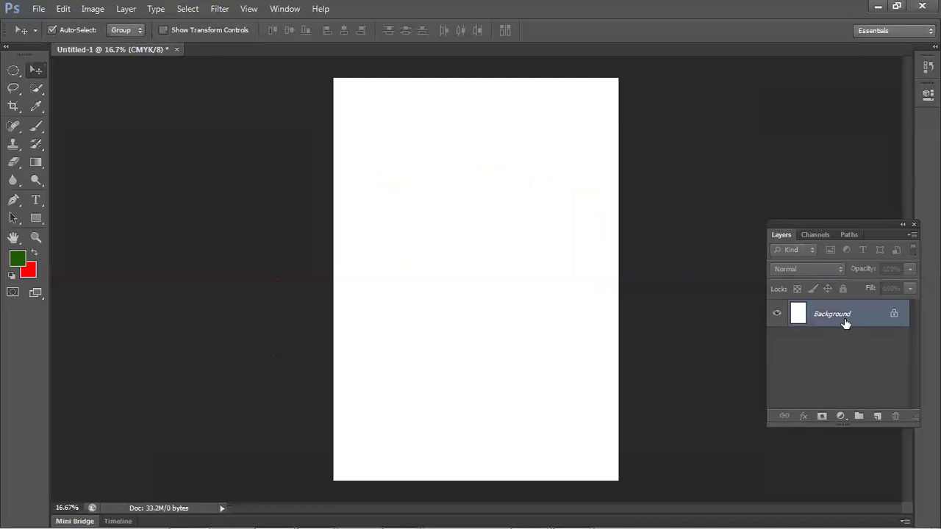
{"action": "key", "text": "ctrl+z"}
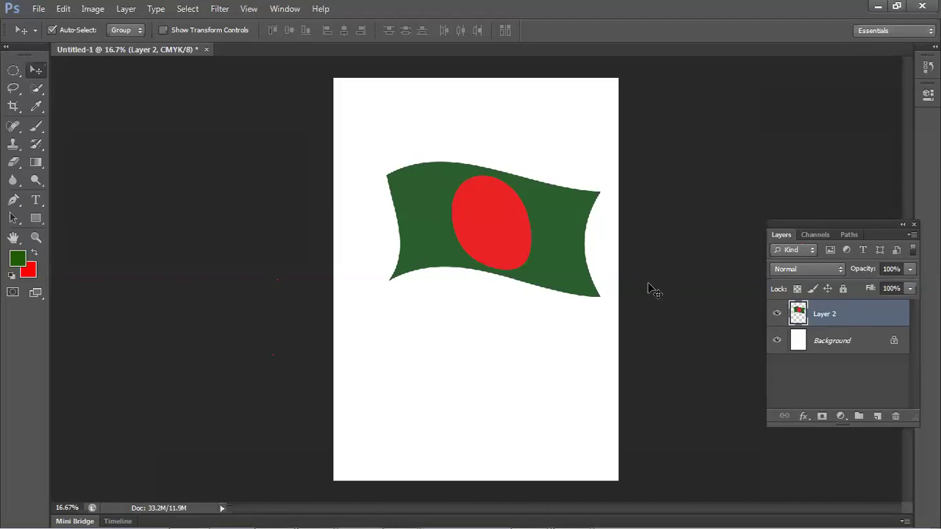
{"action": "left_click_drag", "start_coordinate": [504, 248], "coordinate": [486, 279]}
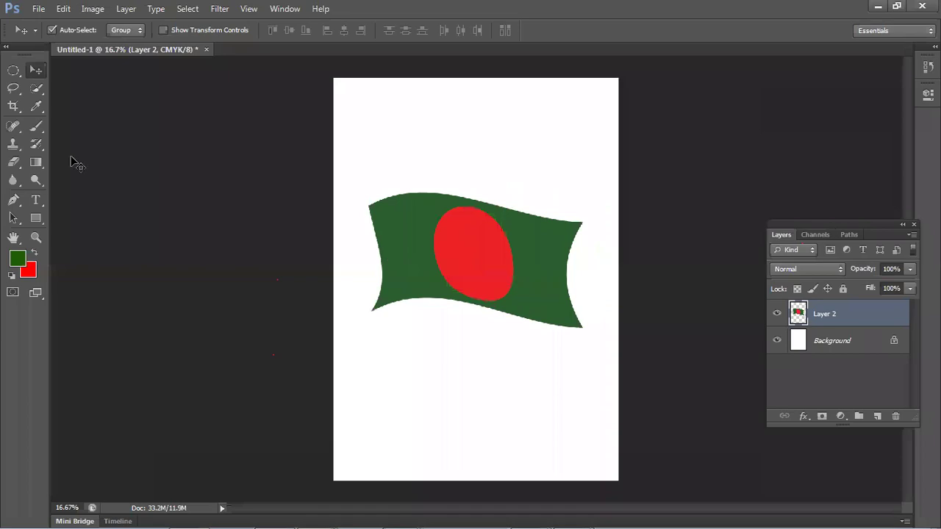
{"action": "left_click", "coordinate": [38, 9]}
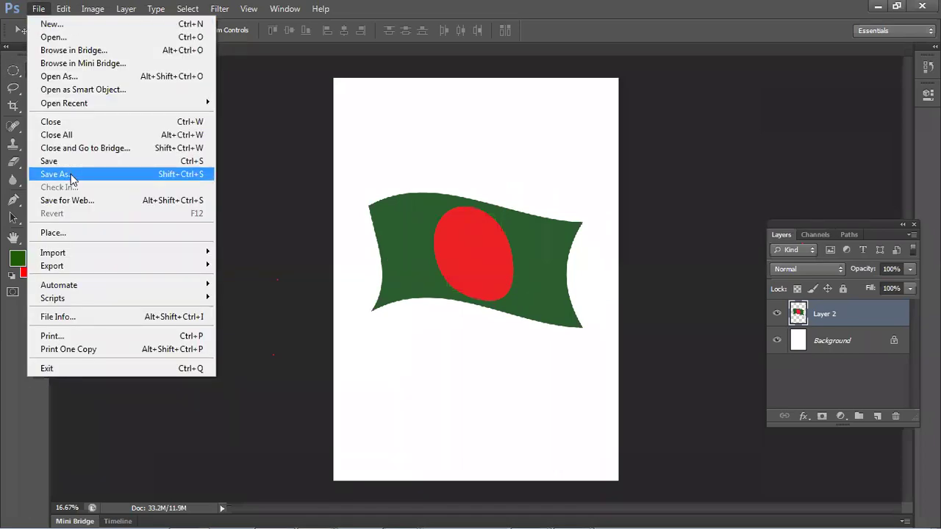
- In Save As, choose JPEG format and name the file 'mamun'
{"action": "left_click", "coordinate": [72, 175]}
{"action": "left_click", "coordinate": [503, 295]}
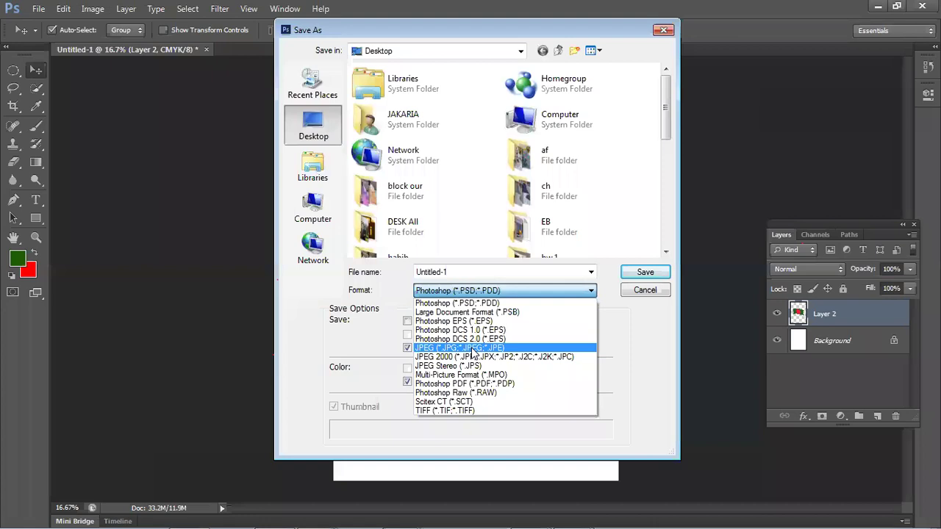
{"action": "left_click", "coordinate": [474, 348]}
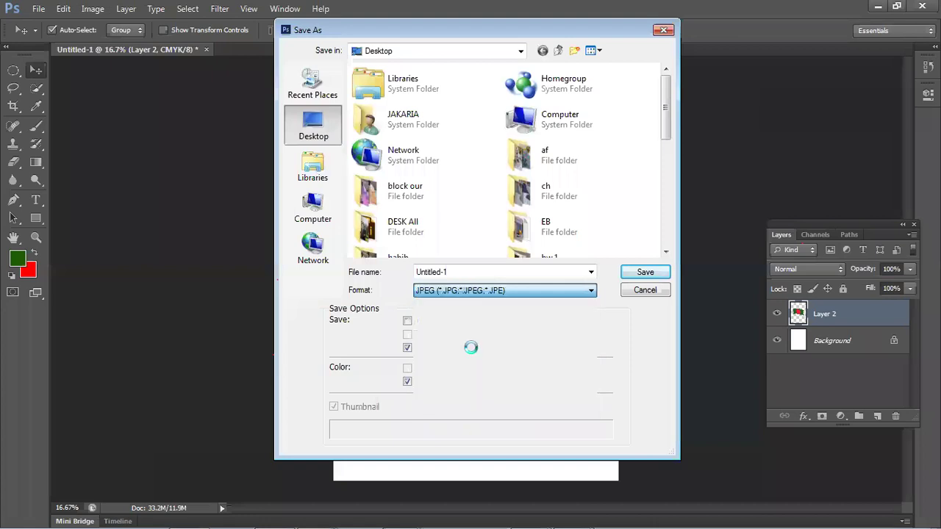
{"action": "double_click", "coordinate": [483, 268]}
{"action": "type", "text": "mamun"}
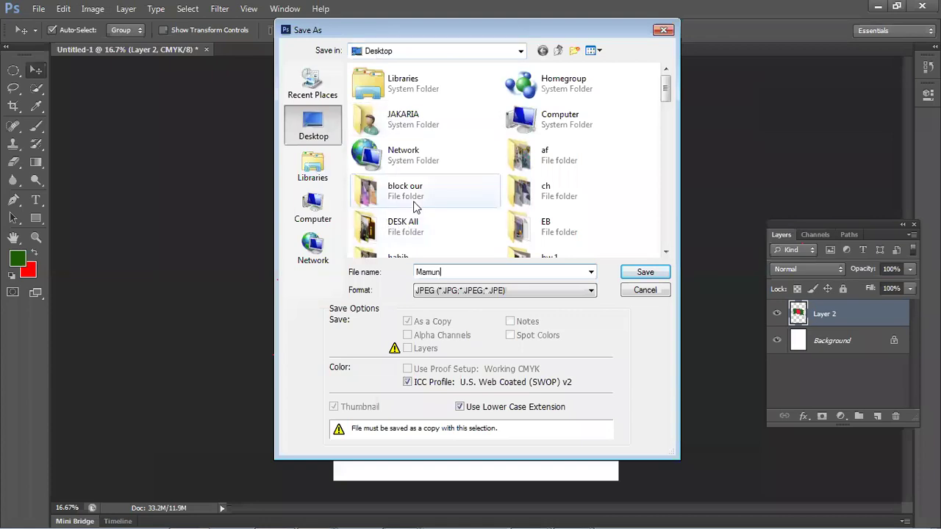
- Save Mamun.jpg to the Desktop at maximum JPEG quality and minimise Photoshop
{"action": "double_click", "coordinate": [539, 158]}
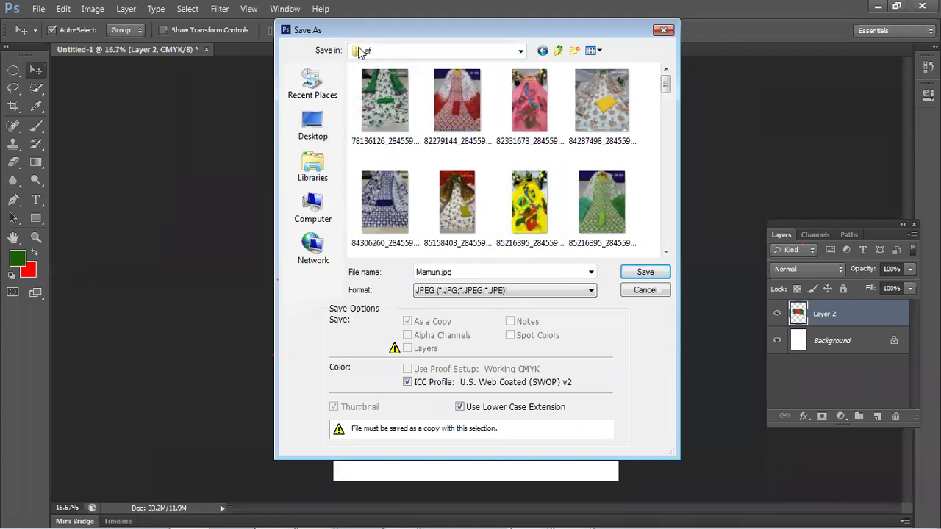
{"action": "left_click", "coordinate": [315, 213]}
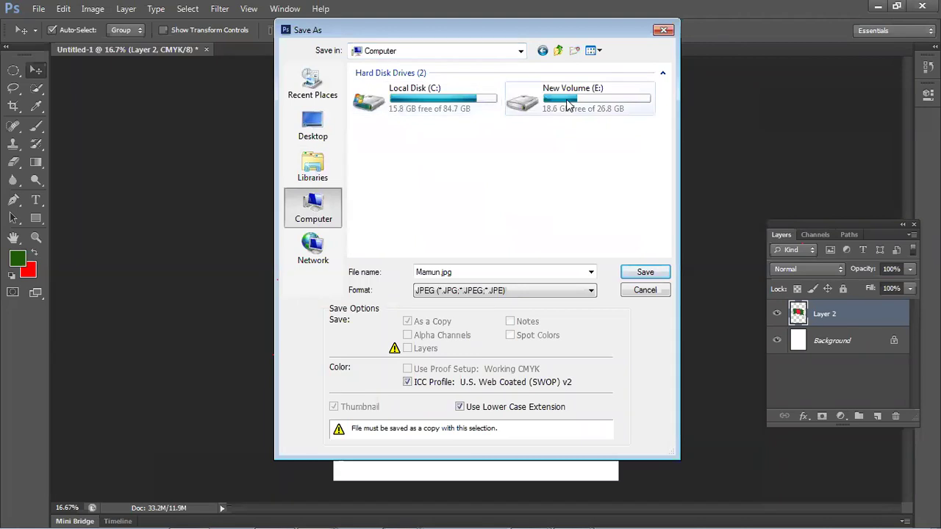
{"action": "double_click", "coordinate": [516, 107]}
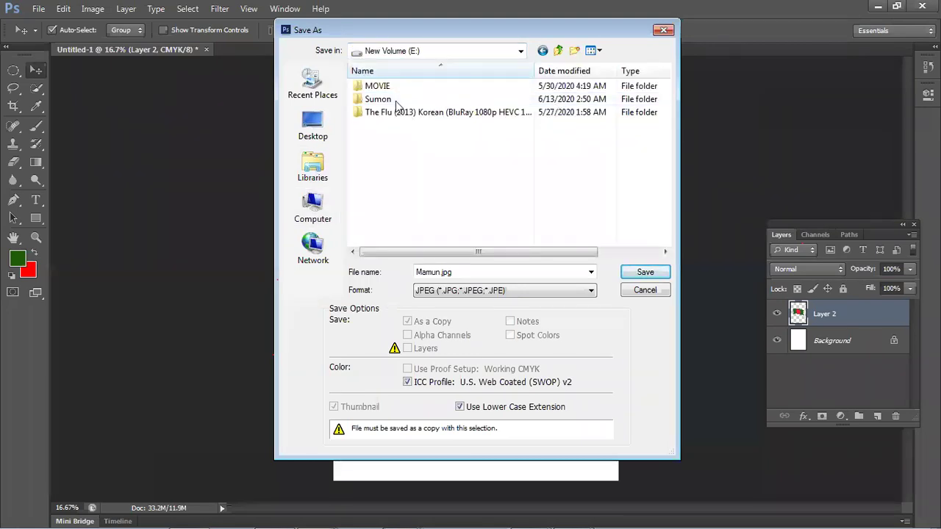
{"action": "double_click", "coordinate": [395, 100]}
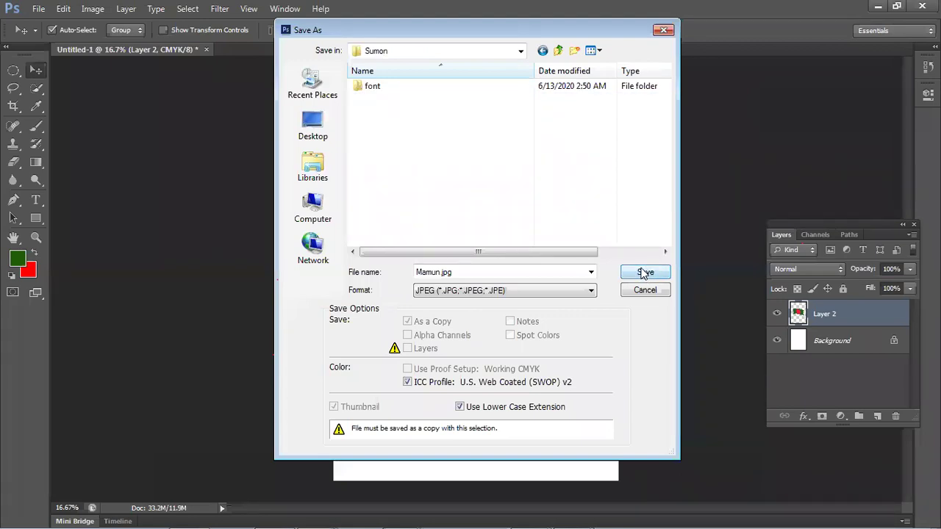
{"action": "left_click", "coordinate": [313, 123]}
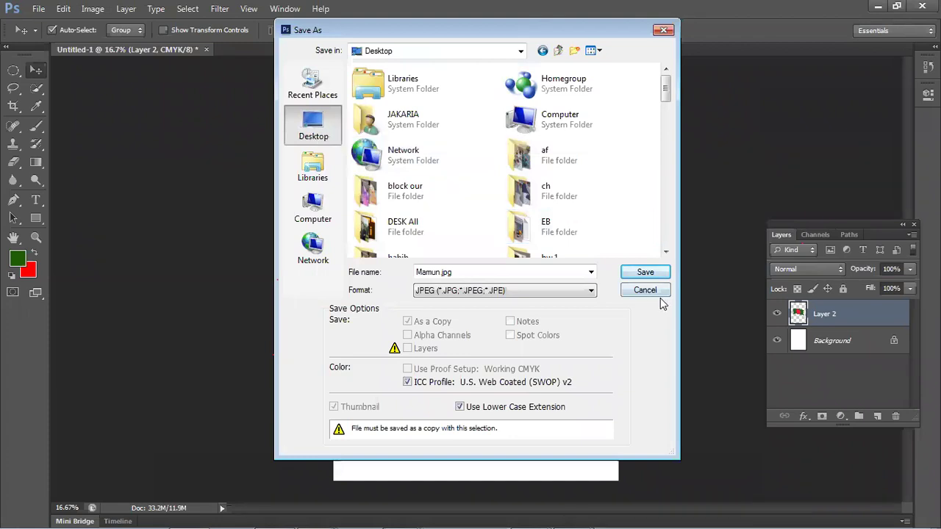
{"action": "left_click", "coordinate": [646, 272]}
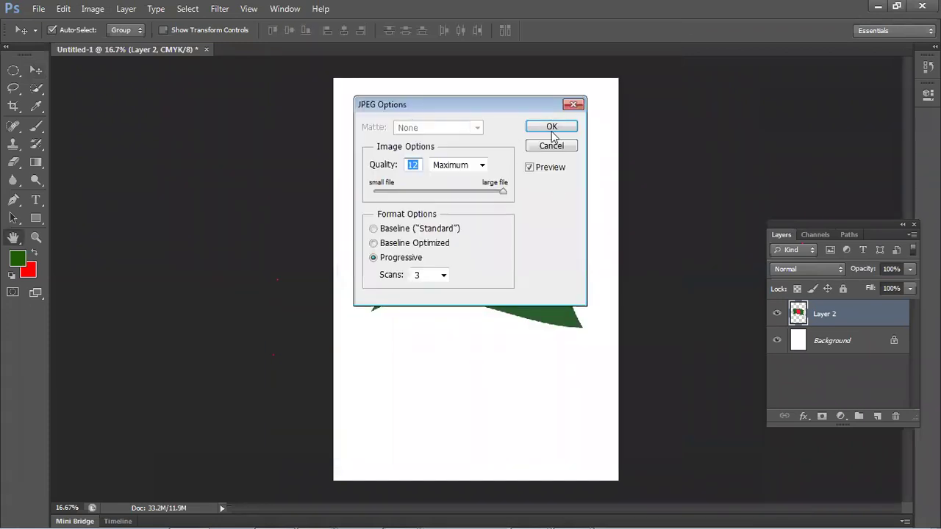
{"action": "left_click", "coordinate": [552, 128]}
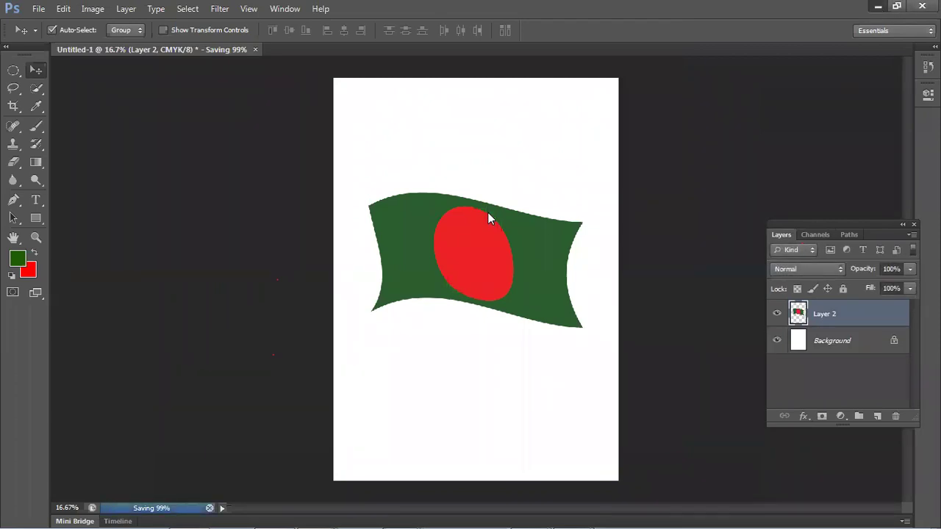
{"action": "key", "text": "super+d"}
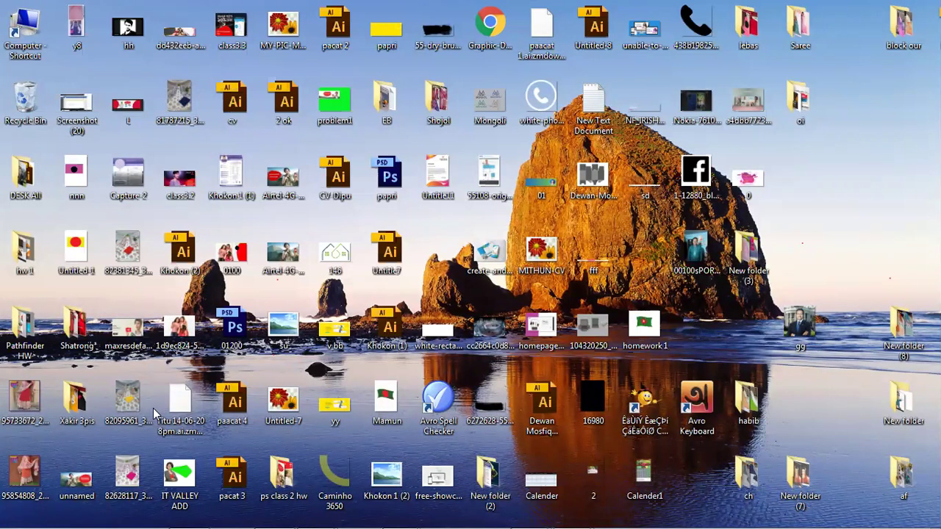
- Preview Mamun.jpg in Windows Photo Viewer, close it, and return to Photoshop
{"action": "double_click", "coordinate": [386, 405]}
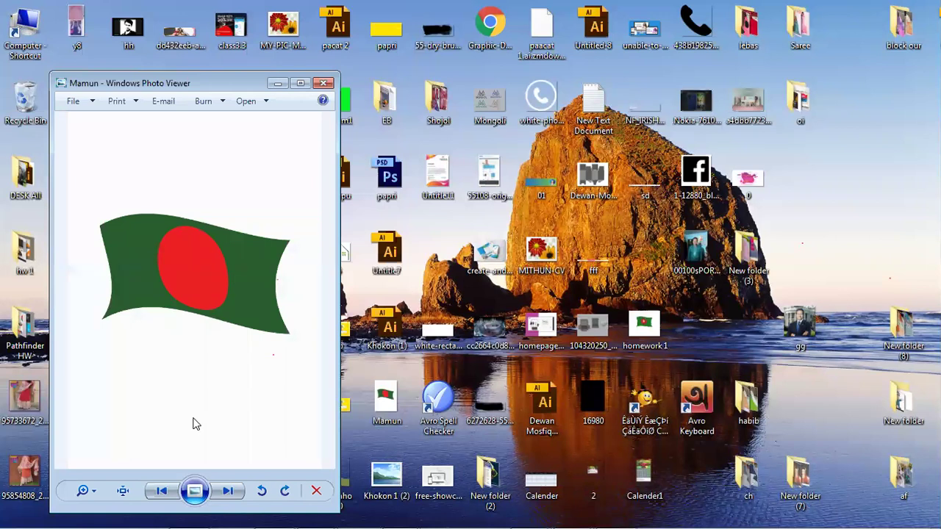
{"action": "left_click", "coordinate": [324, 83]}
{"action": "mouse_move", "coordinate": [481, 513]}
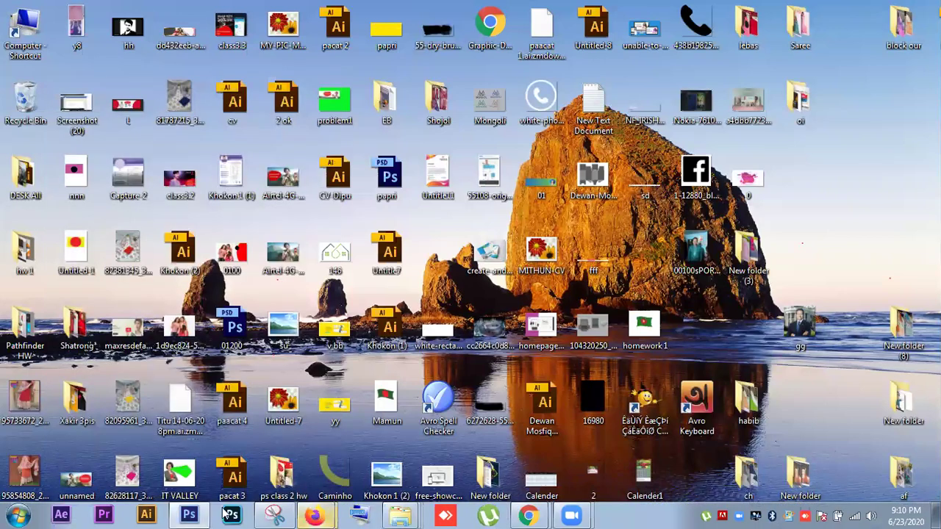
{"action": "left_click", "coordinate": [192, 513]}
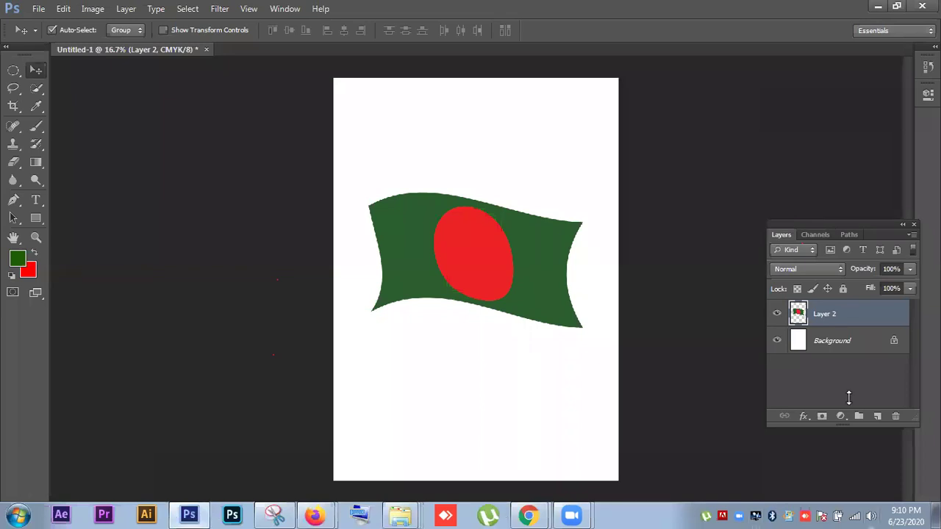
- Resize the Photoshop window, place the Airtel photo as a trial, then delete that layer
{"action": "left_click", "coordinate": [778, 316]}
{"action": "left_click", "coordinate": [777, 315]}
{"action": "left_click", "coordinate": [777, 314]}
{"action": "left_click", "coordinate": [777, 314]}
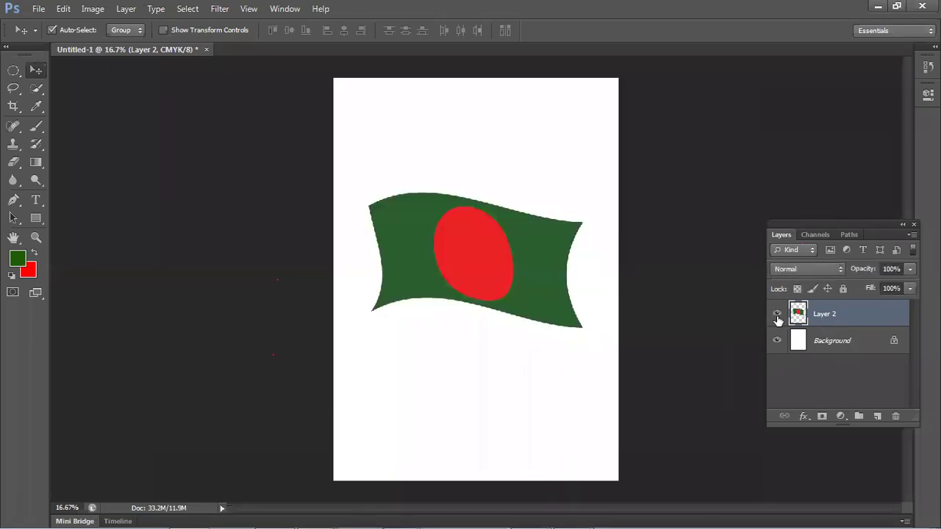
{"action": "left_click_drag", "start_coordinate": [564, 7], "coordinate": [561, 189]}
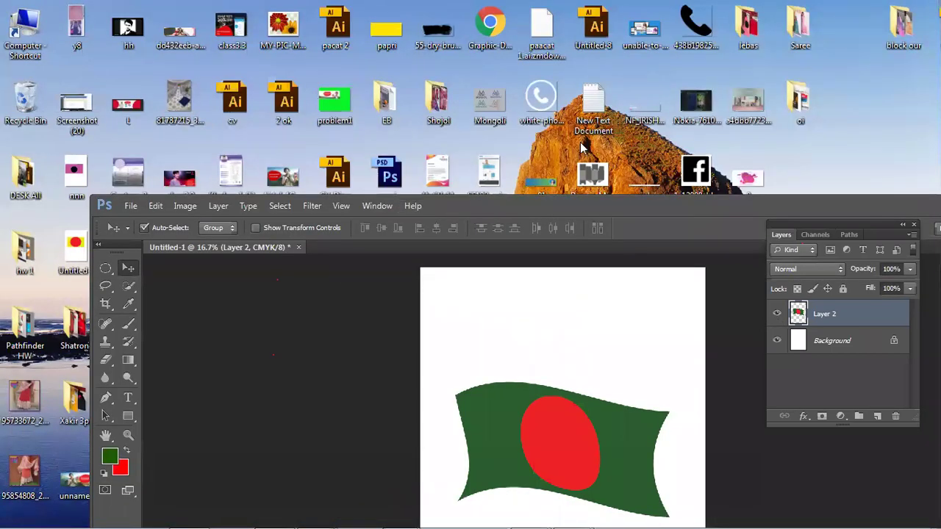
{"action": "left_click_drag", "start_coordinate": [449, 206], "coordinate": [505, 180]}
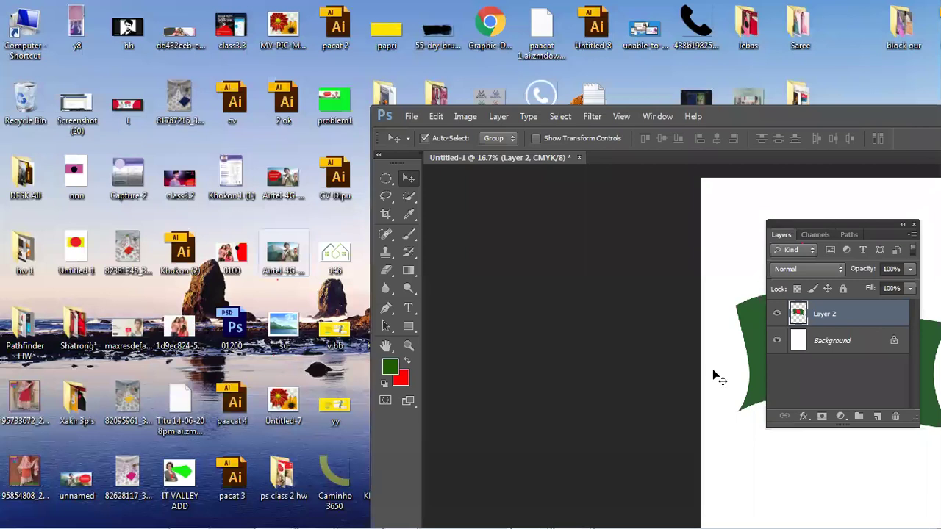
{"action": "key", "text": "ctrl+t"}
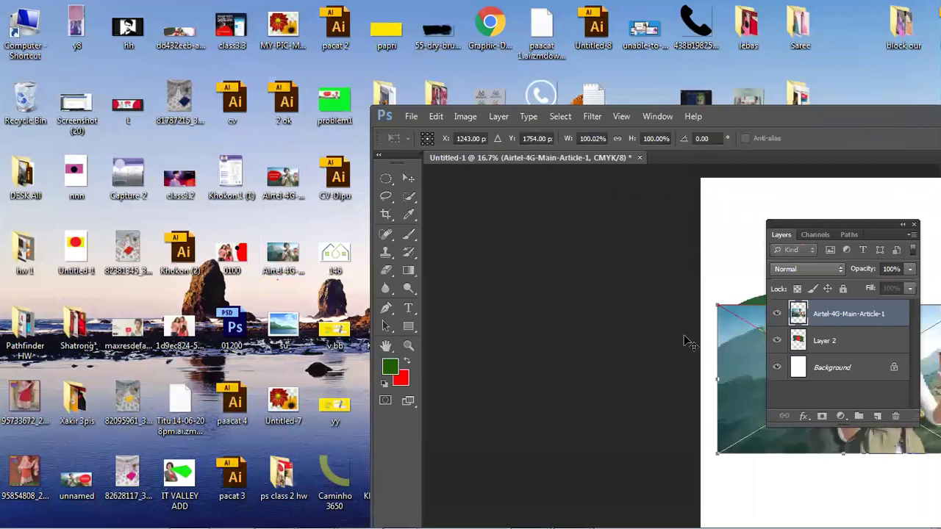
{"action": "key", "text": "Return"}
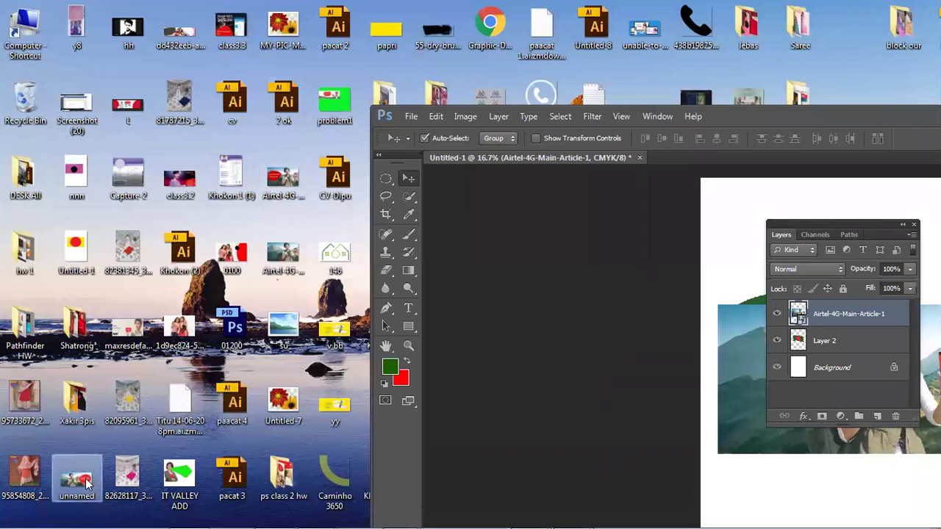
{"action": "left_click", "coordinate": [284, 183]}
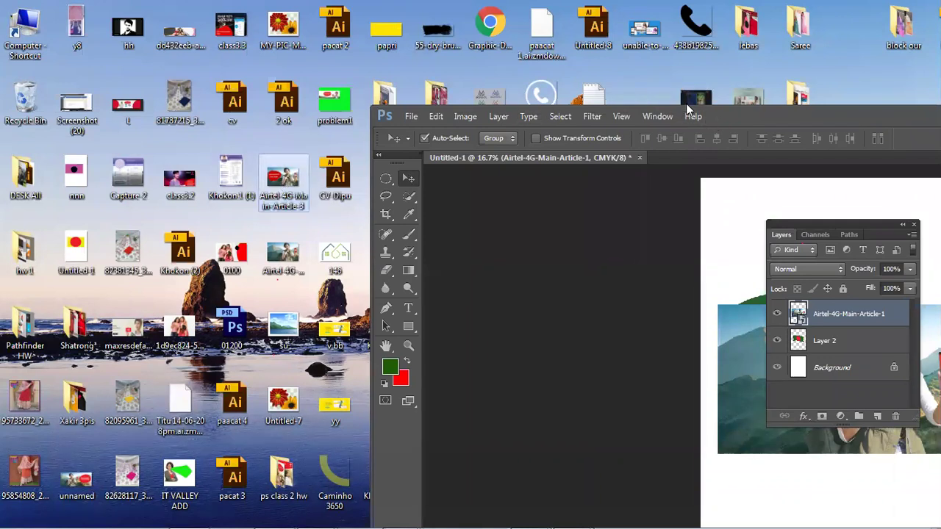
{"action": "double_click", "coordinate": [686, 106]}
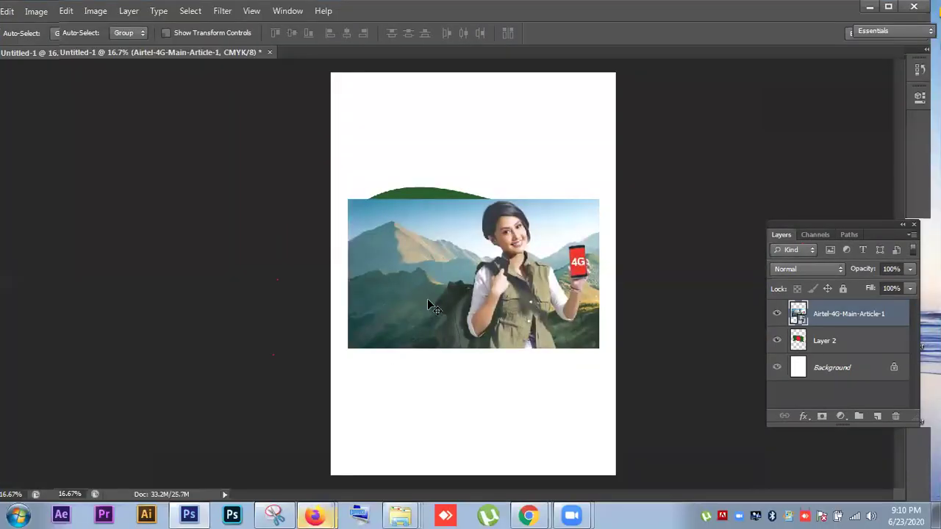
{"action": "left_click_drag", "start_coordinate": [452, 270], "coordinate": [451, 280]}
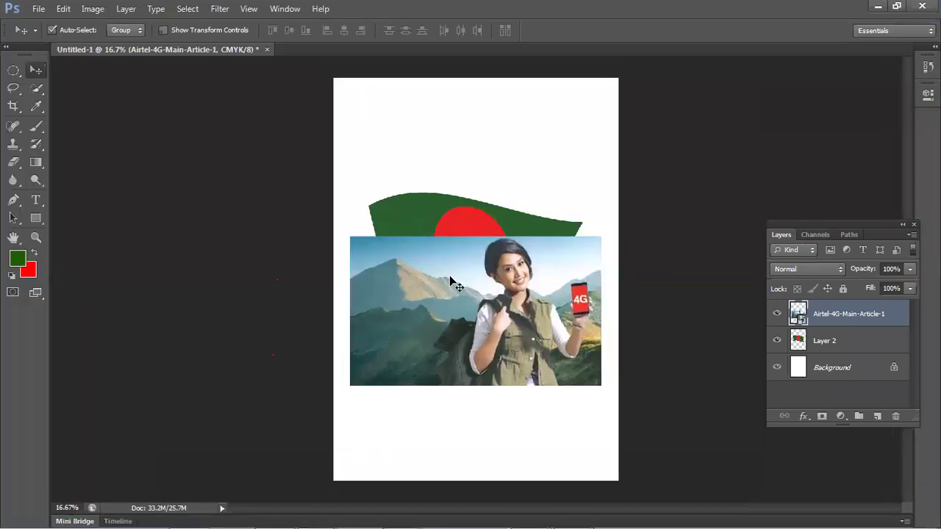
{"action": "key", "text": "Delete"}
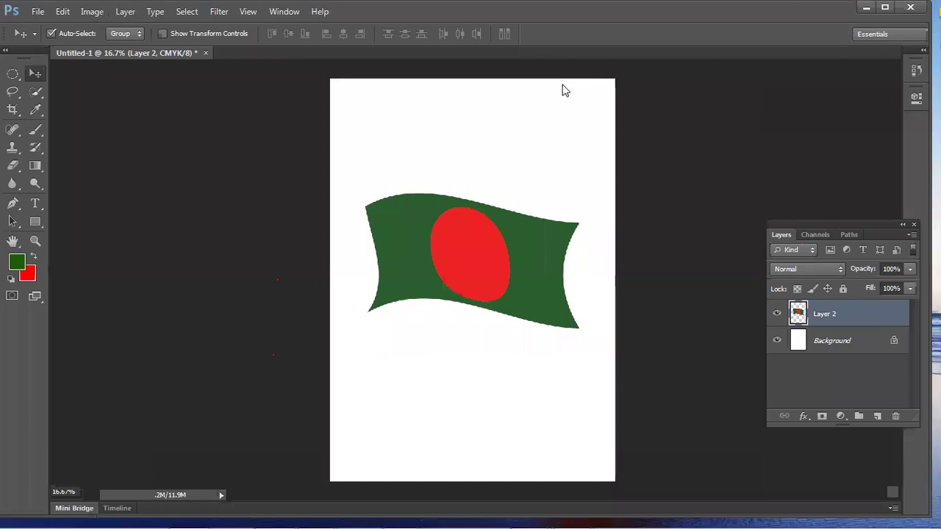
- Place Airtel-4G-Main-Article-1 from the desktop into the poster document as a new layer
{"action": "key", "text": "super+Down"}
{"action": "left_click_drag", "start_coordinate": [581, 103], "coordinate": [747, 76]}
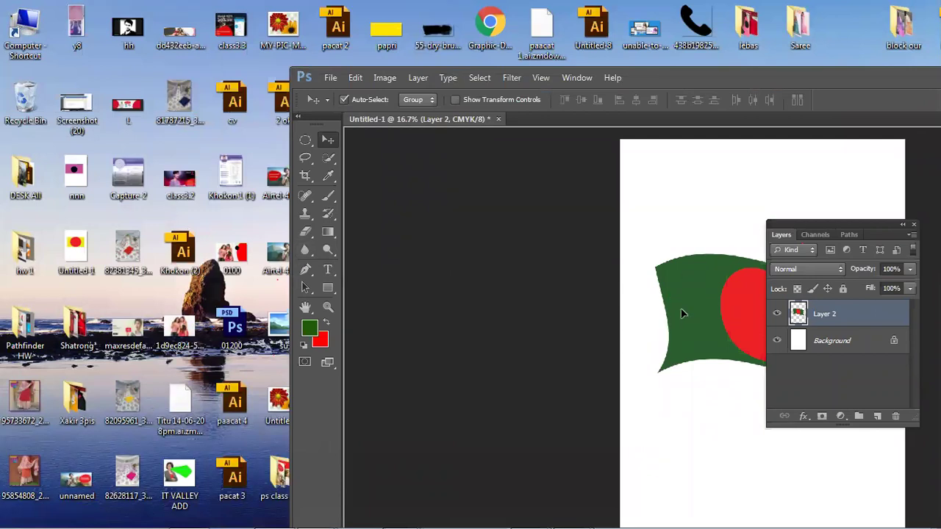
{"action": "left_click_drag", "start_coordinate": [681, 314], "coordinate": [681, 314]}
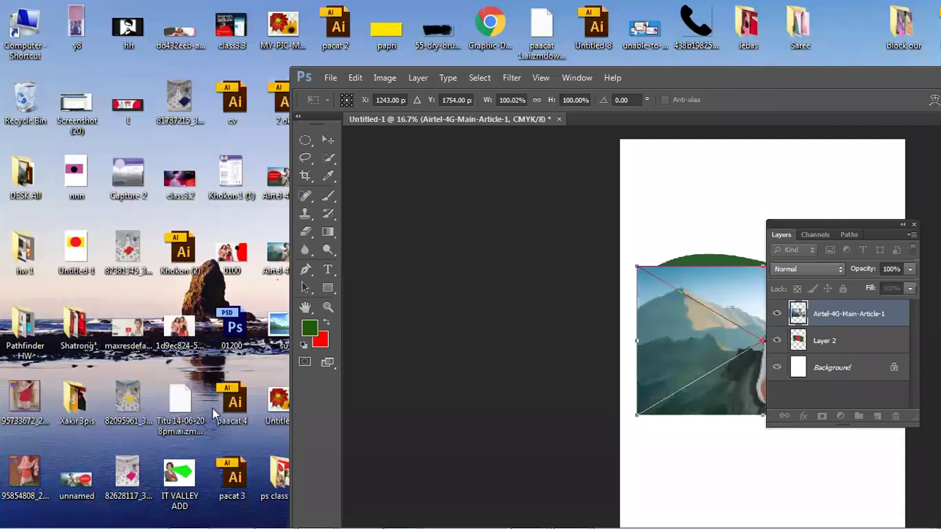
{"action": "key", "text": "Return"}
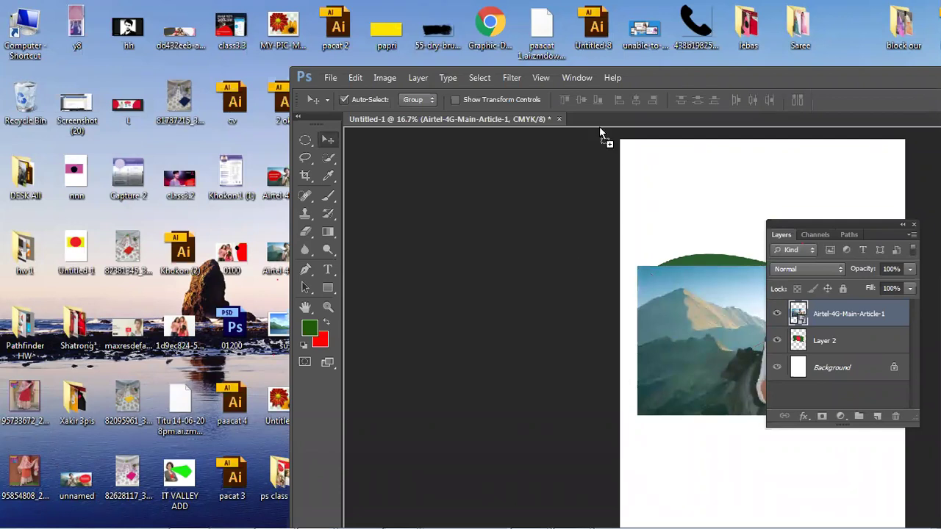
- Open the Airtel 4G photo and place it in Untitled-1 just below the flag
{"action": "double_click", "coordinate": [652, 77]}
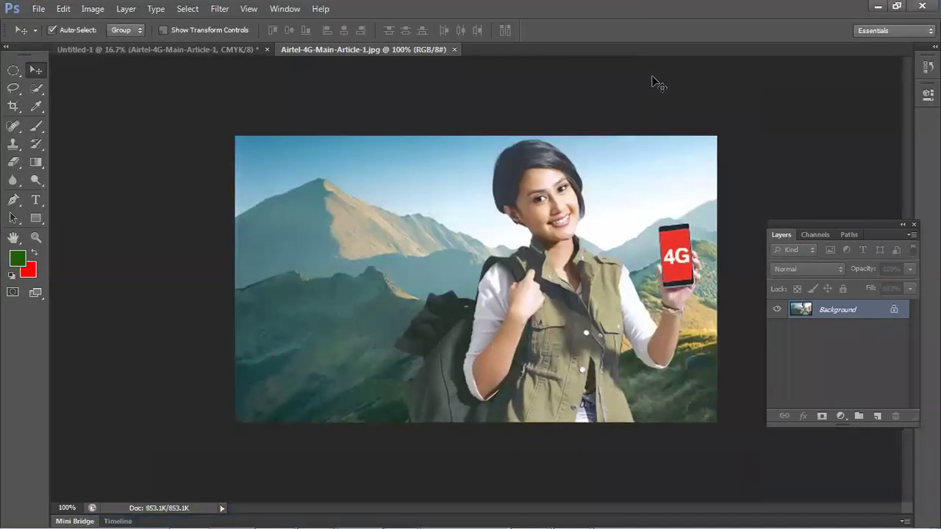
{"action": "left_click_drag", "start_coordinate": [190, 66], "coordinate": [192, 51]}
{"action": "left_click_drag", "start_coordinate": [522, 199], "coordinate": [524, 260]}
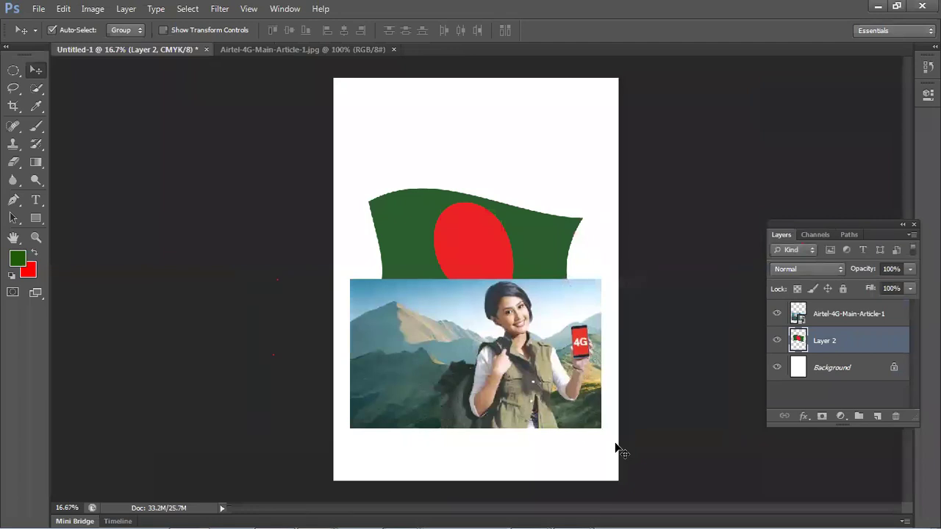
- Minimize Photoshop to the desktop, then bring it back to the front
{"action": "left_click", "coordinate": [877, 5]}
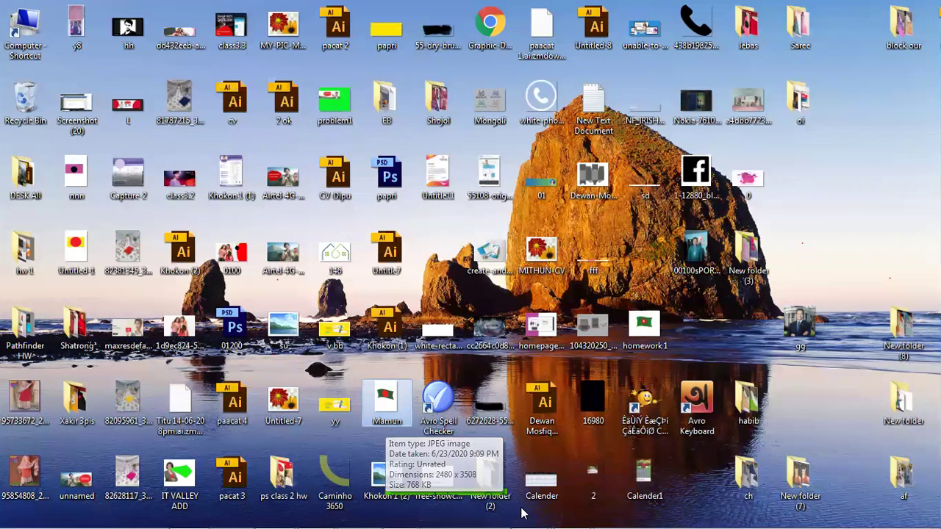
{"action": "mouse_move", "coordinate": [481, 526]}
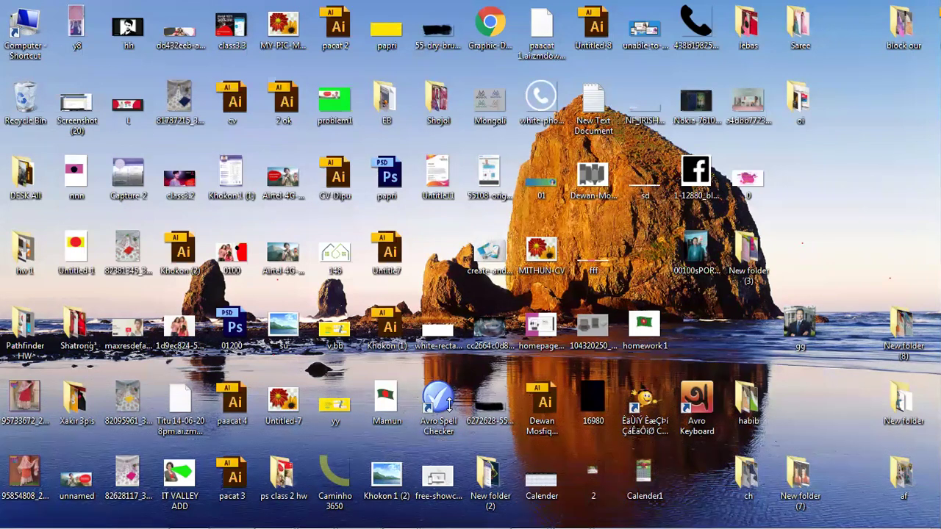
{"action": "mouse_move", "coordinate": [287, 518]}
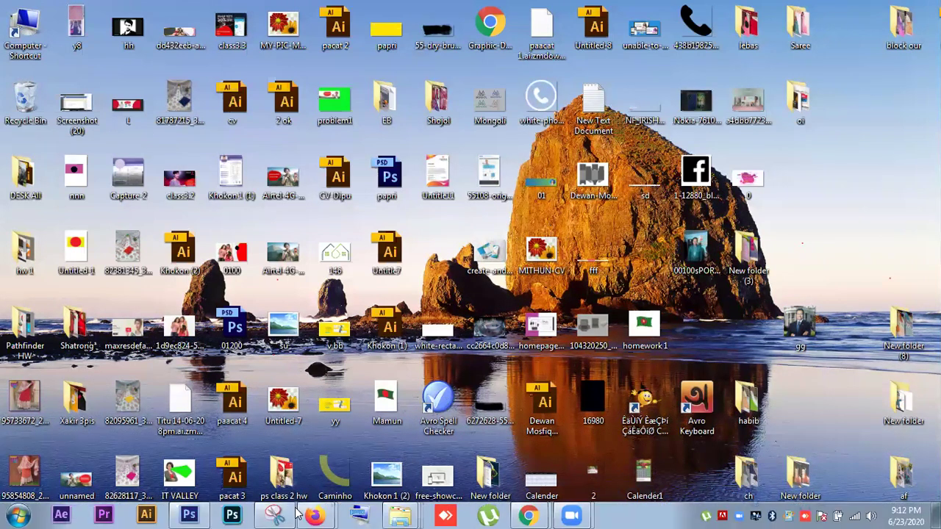
{"action": "left_click", "coordinate": [189, 514]}
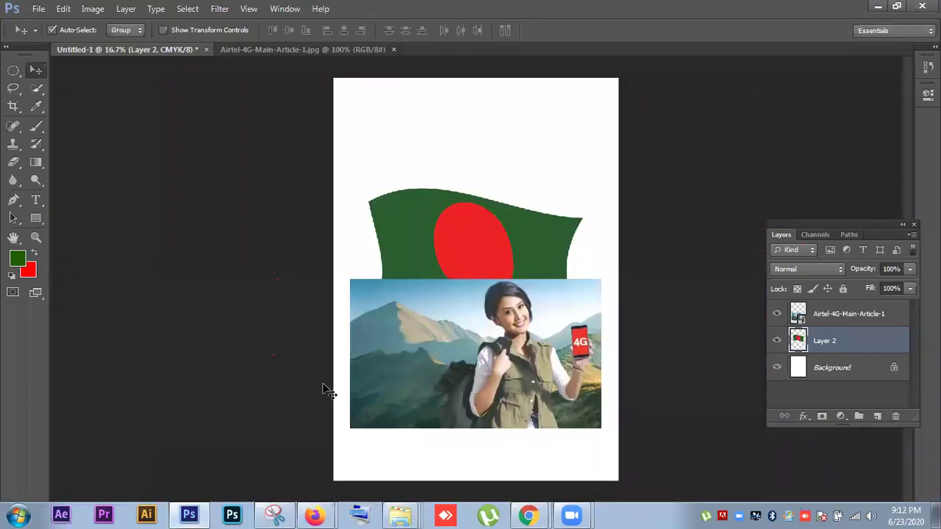
- Rearrange the flag and Airtel photo positions and their stacking order in the Layers panel
{"action": "left_click", "coordinate": [414, 348]}
{"action": "left_click_drag", "start_coordinate": [448, 247], "coordinate": [470, 229]}
{"action": "left_click_drag", "start_coordinate": [499, 301], "coordinate": [487, 273]}
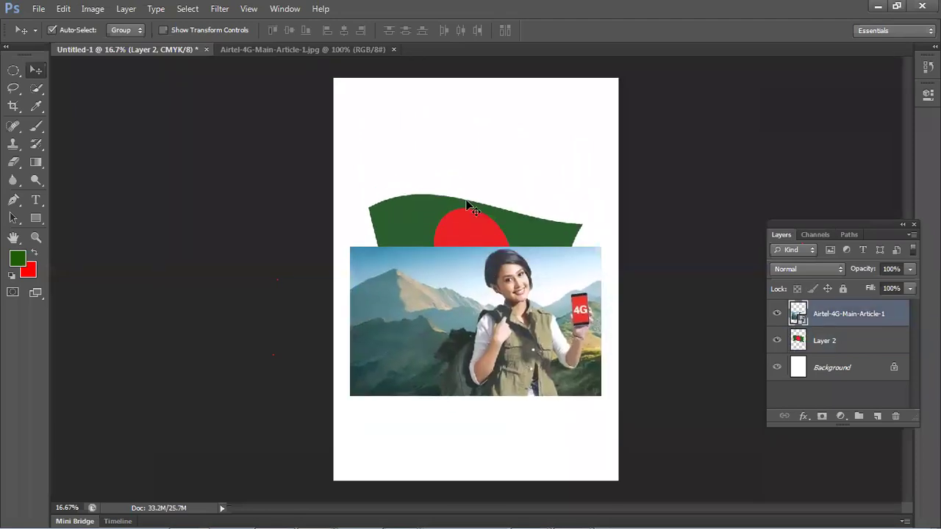
{"action": "left_click_drag", "start_coordinate": [470, 221], "coordinate": [479, 242]}
{"action": "left_click_drag", "start_coordinate": [869, 341], "coordinate": [854, 311]}
{"action": "left_click_drag", "start_coordinate": [507, 290], "coordinate": [489, 240]}
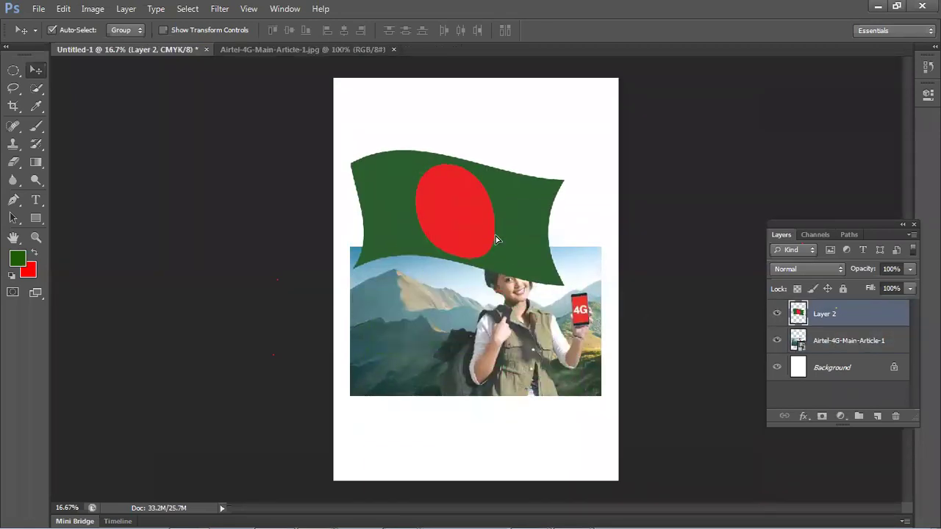
{"action": "left_click_drag", "start_coordinate": [878, 330], "coordinate": [877, 351]}
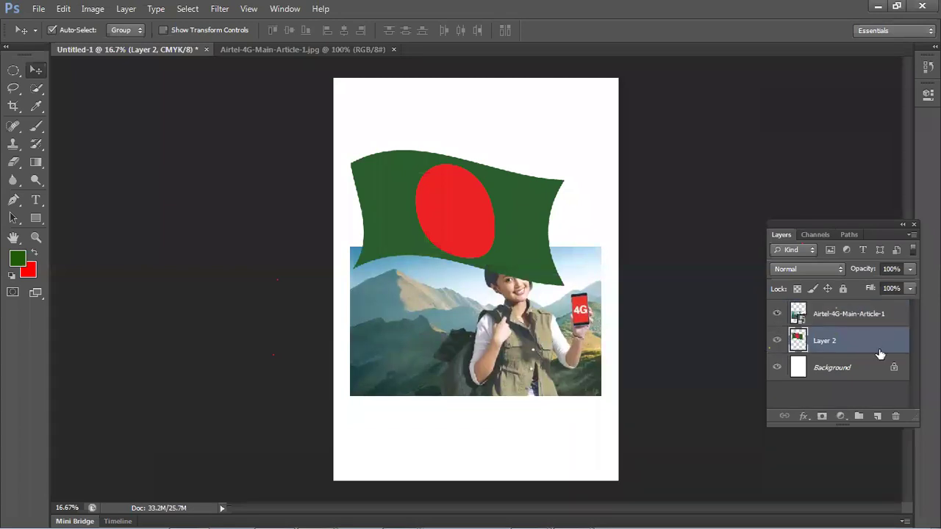
{"action": "left_click_drag", "start_coordinate": [850, 318], "coordinate": [846, 350]}
{"action": "mouse_move", "coordinate": [815, 311]}
{"action": "left_mouse_down"}
{"action": "mouse_move", "coordinate": [848, 348]}
{"action": "mouse_move", "coordinate": [824, 298]}
{"action": "left_mouse_up"}
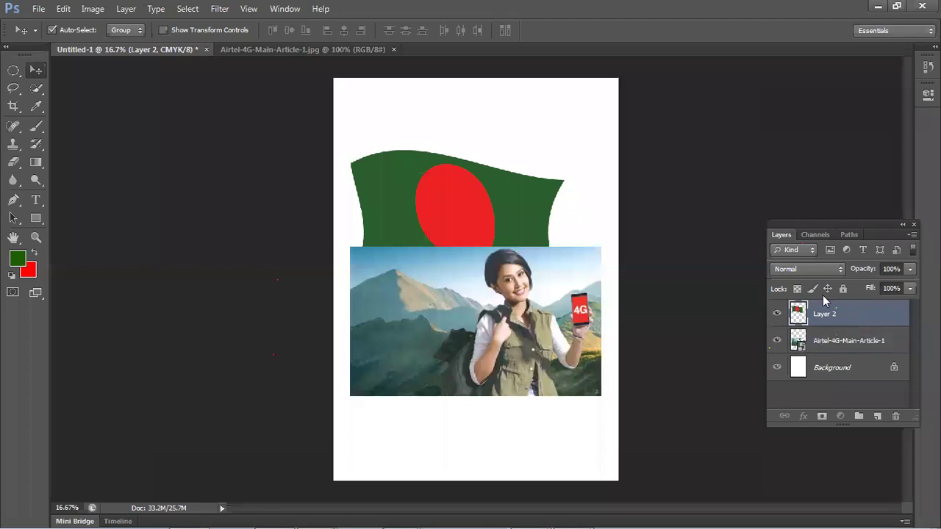
{"action": "left_click_drag", "start_coordinate": [517, 175], "coordinate": [526, 189]}
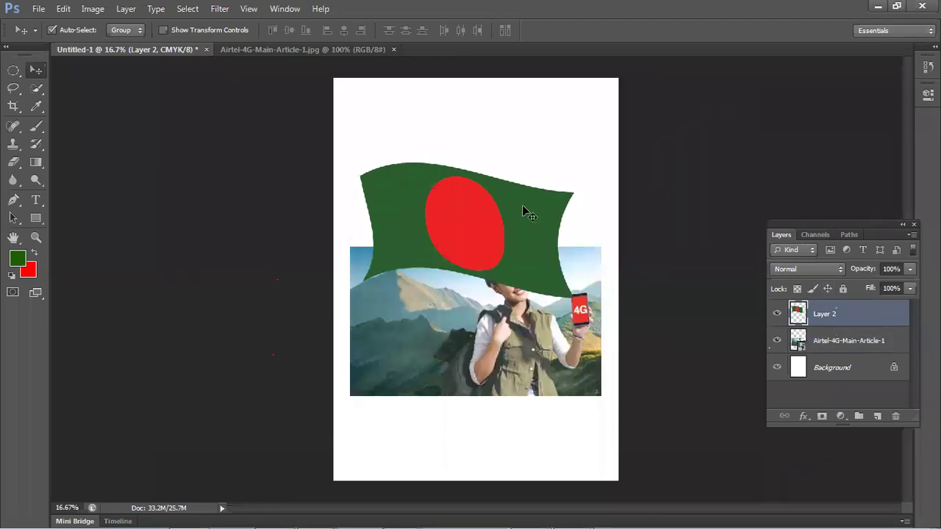
- Hide the flag layer and move the Airtel photo up toward the page centre
{"action": "left_click", "coordinate": [778, 314]}
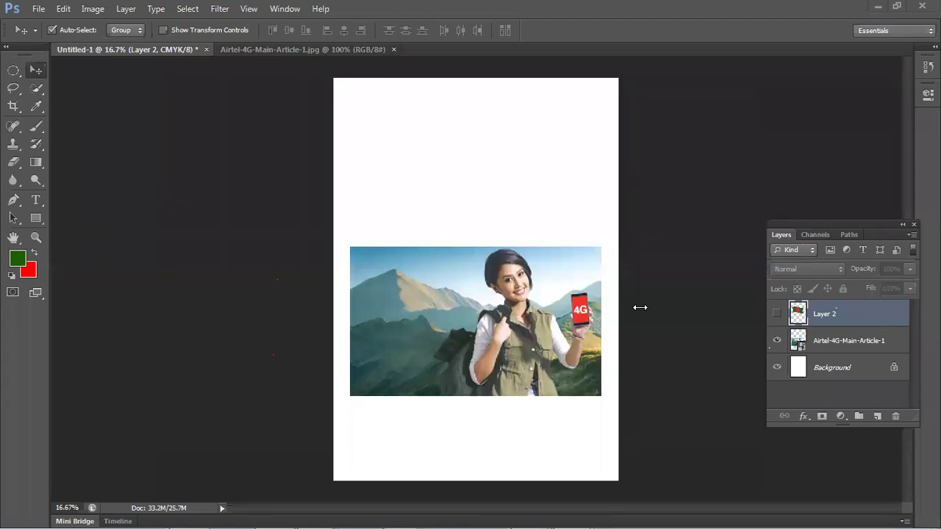
{"action": "left_click", "coordinate": [776, 314]}
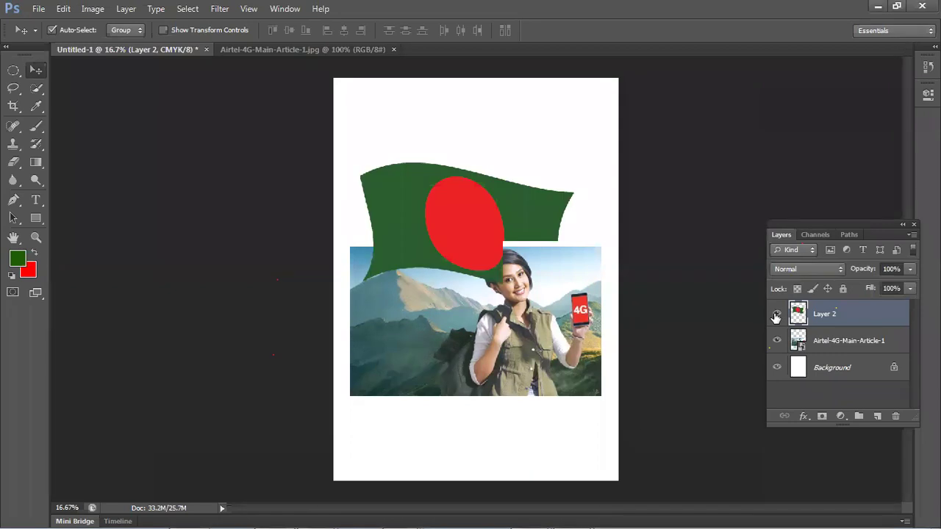
{"action": "left_click", "coordinate": [776, 315]}
{"action": "left_click", "coordinate": [776, 315]}
{"action": "left_click_drag", "start_coordinate": [505, 233], "coordinate": [543, 283]}
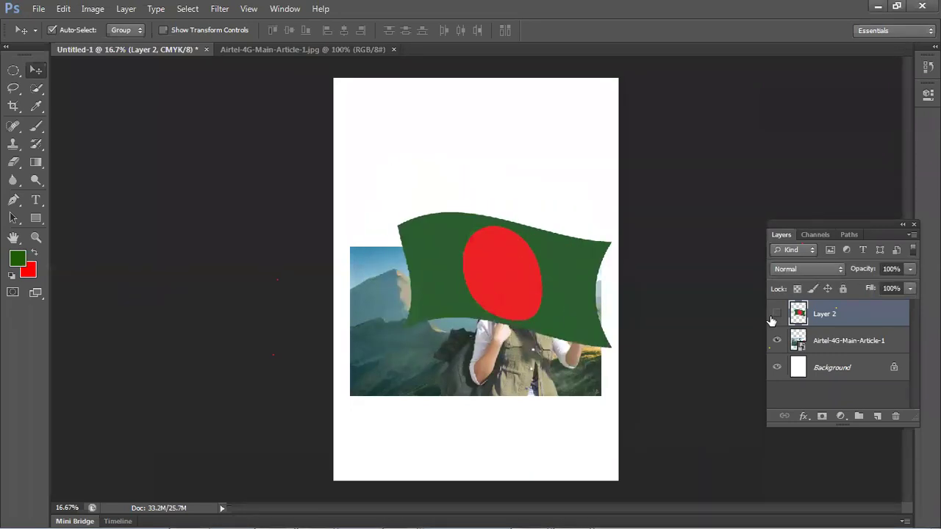
{"action": "left_click", "coordinate": [773, 316]}
{"action": "left_click", "coordinate": [773, 316]}
{"action": "left_click", "coordinate": [773, 316]}
{"action": "mouse_move", "coordinate": [511, 345]}
{"action": "left_mouse_down"}
{"action": "mouse_move", "coordinate": [498, 346]}
{"action": "mouse_move", "coordinate": [507, 304]}
{"action": "mouse_move", "coordinate": [517, 316]}
{"action": "mouse_move", "coordinate": [502, 316]}
{"action": "mouse_move", "coordinate": [502, 341]}
{"action": "left_mouse_up"}
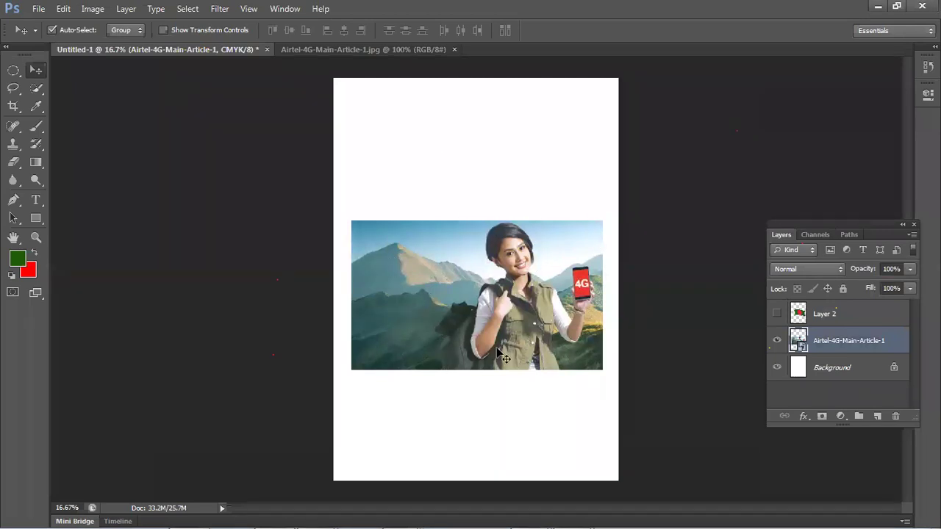
- Nudge the Airtel photo on Untitled-1 slightly down and left, then view the Airtel photo document
{"action": "left_click", "coordinate": [323, 51]}
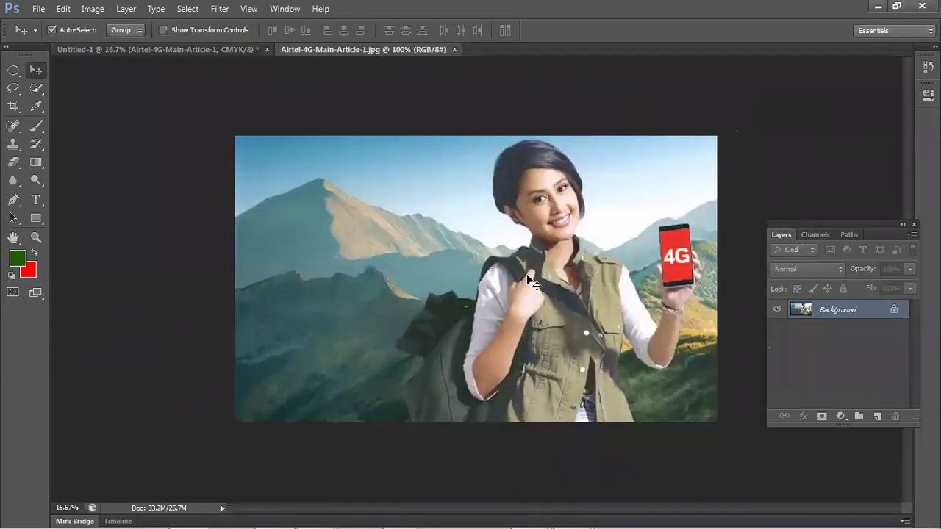
{"action": "left_click_drag", "start_coordinate": [535, 285], "coordinate": [433, 327]}
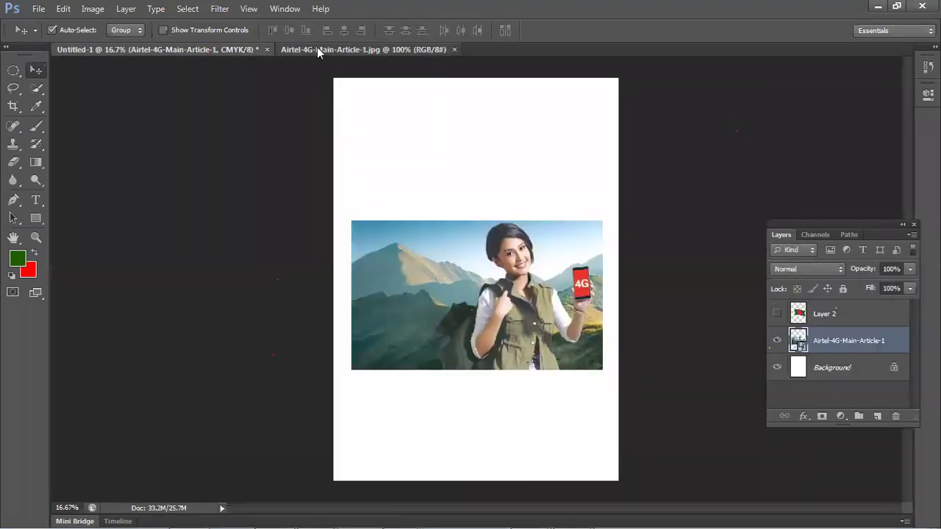
{"action": "left_click", "coordinate": [317, 48]}
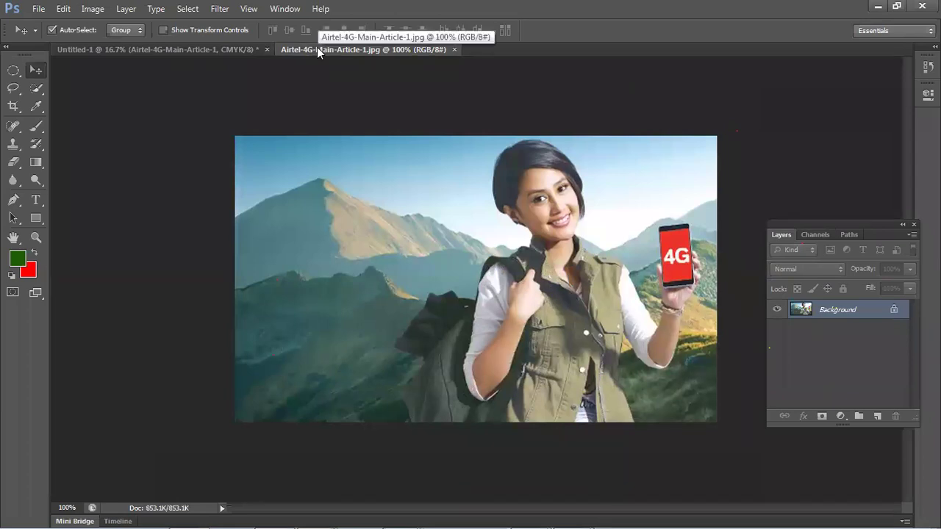
{"action": "left_click", "coordinate": [243, 48]}
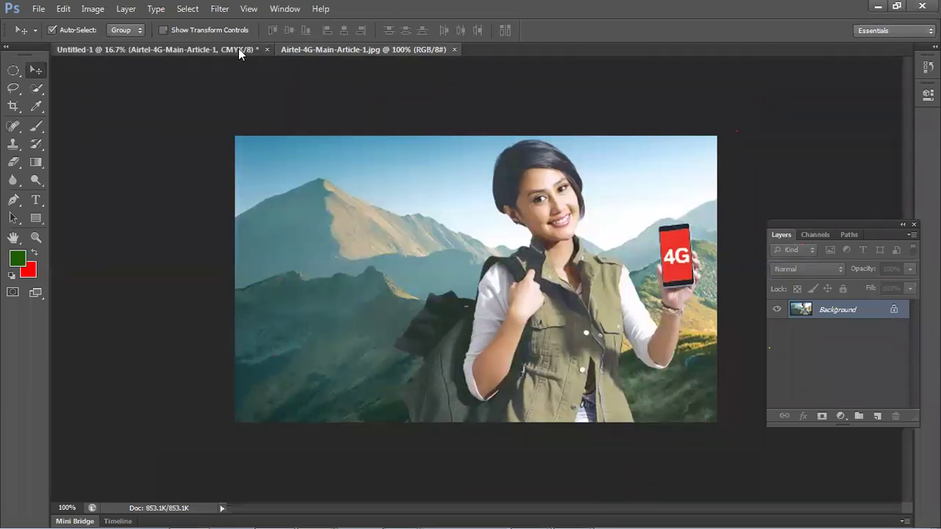
{"action": "left_click_drag", "start_coordinate": [433, 268], "coordinate": [429, 277]}
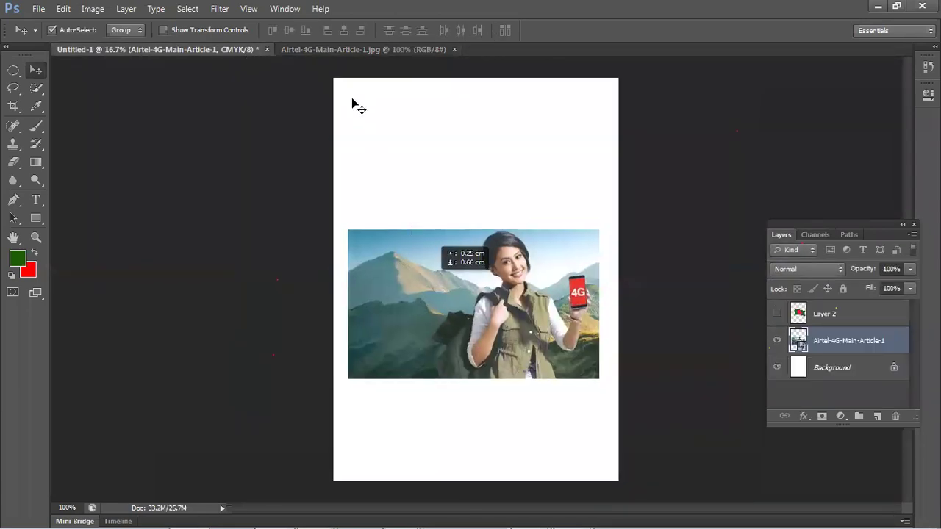
{"action": "left_click", "coordinate": [369, 50]}
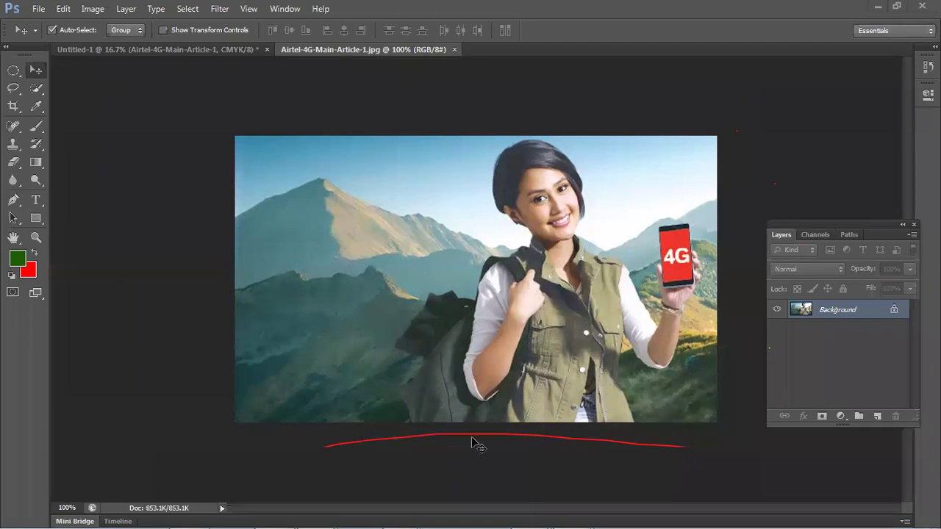
{"action": "key", "text": "e"}
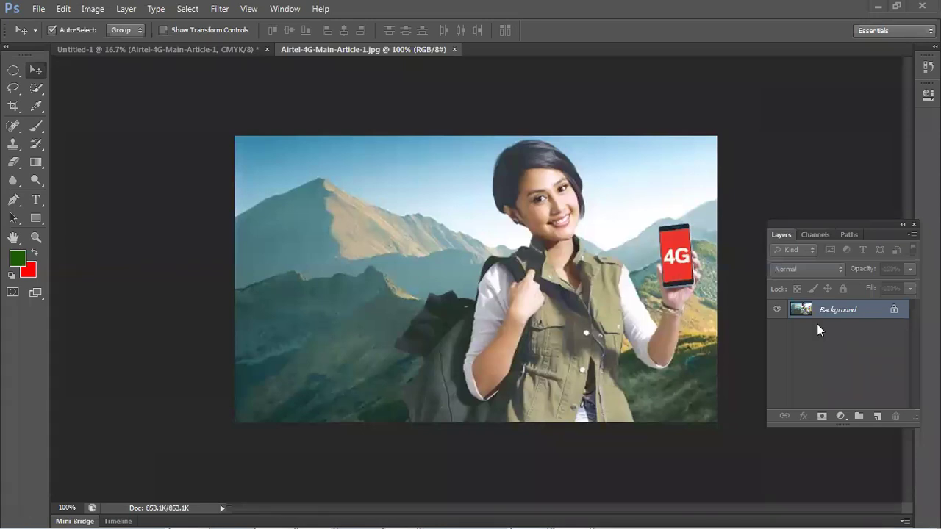
- Close the Untitled-1 poster, choosing No to discard its changes
{"action": "left_click", "coordinate": [233, 49]}
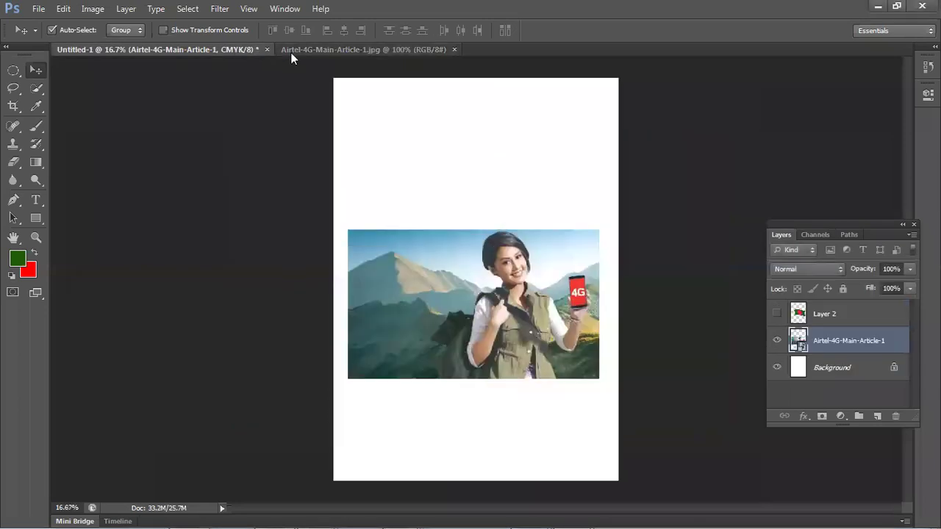
{"action": "left_click", "coordinate": [280, 52]}
{"action": "left_click", "coordinate": [265, 50]}
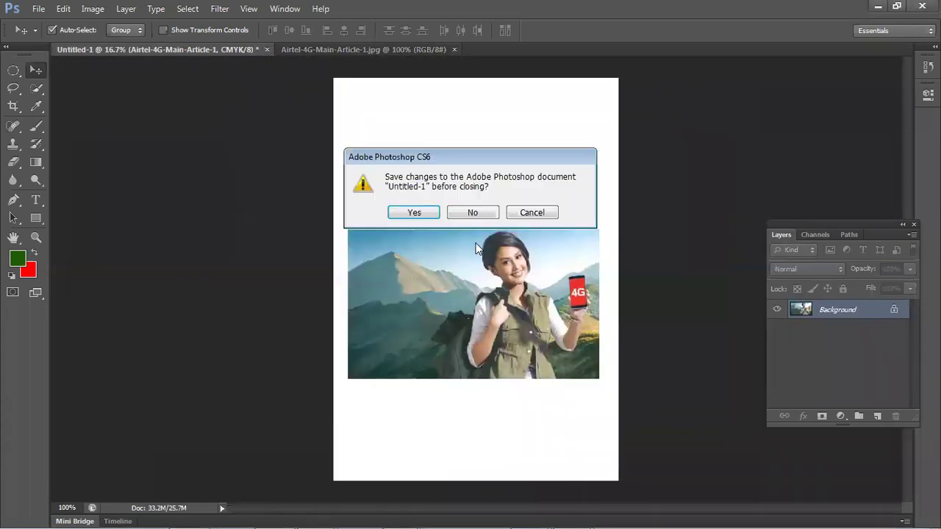
{"action": "left_click", "coordinate": [473, 213]}
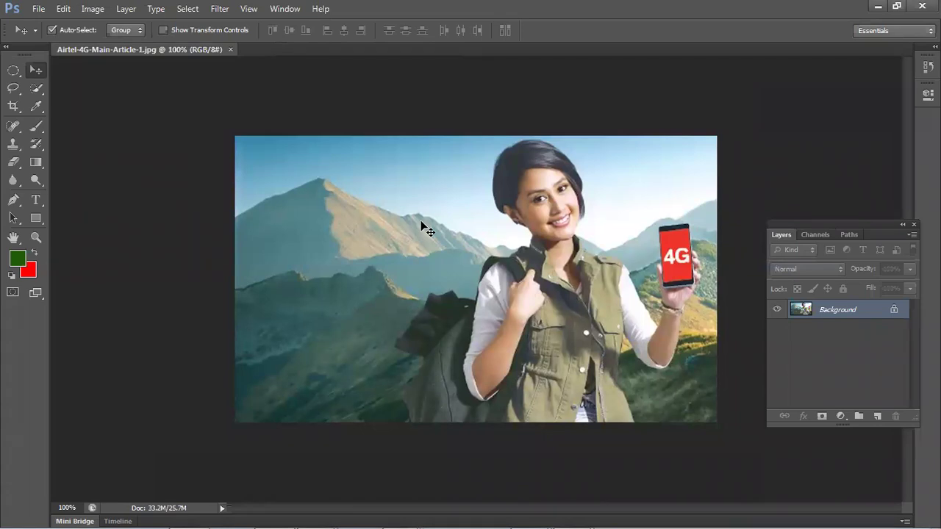
- Add a new layer and fill an elliptical selection over the mountains with red
{"action": "left_click", "coordinate": [877, 416]}
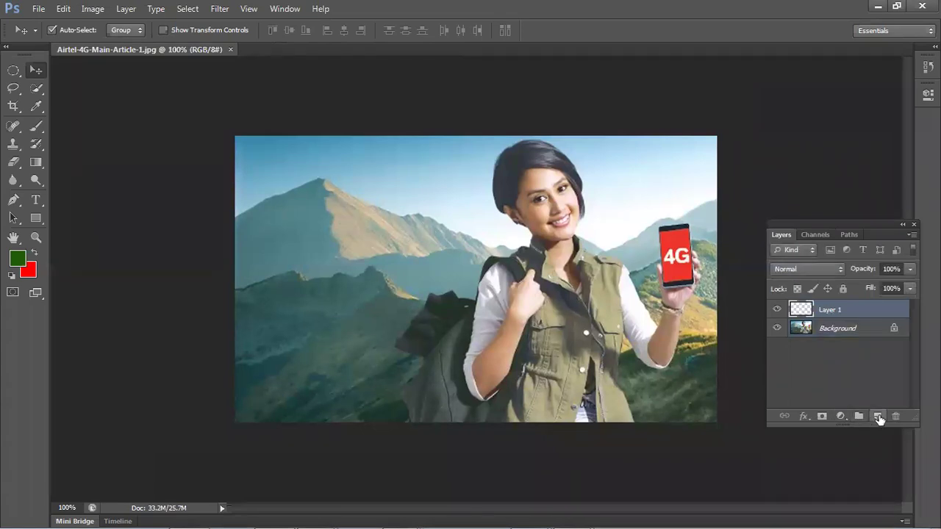
{"action": "left_click_drag", "start_coordinate": [14, 70], "coordinate": [46, 82]}
{"action": "left_click_drag", "start_coordinate": [282, 225], "coordinate": [441, 334]}
{"action": "key", "text": "ctrl+BackSpace"}
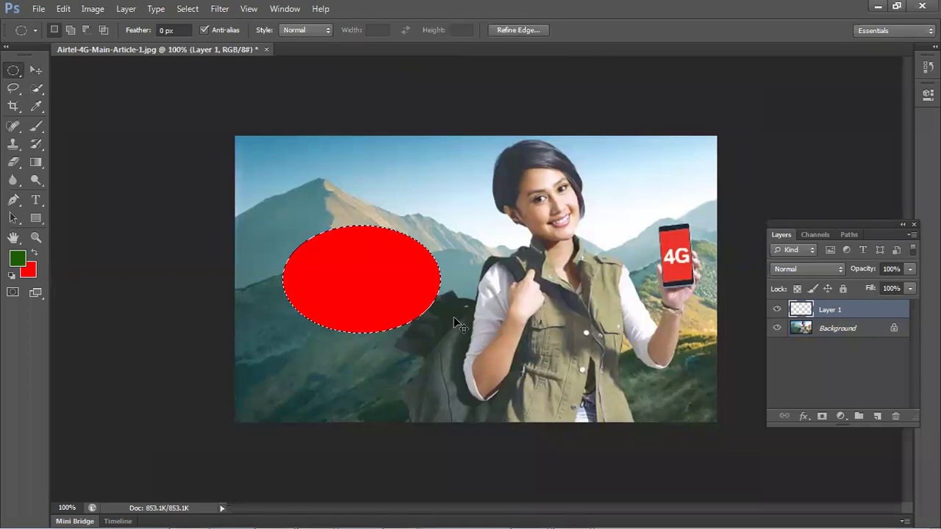
- Warp the red oval into a rounded blob bulging up and out on the left
{"action": "key", "text": "ctrl+t"}
{"action": "right_click", "coordinate": [383, 253]}
{"action": "left_click", "coordinate": [436, 360]}
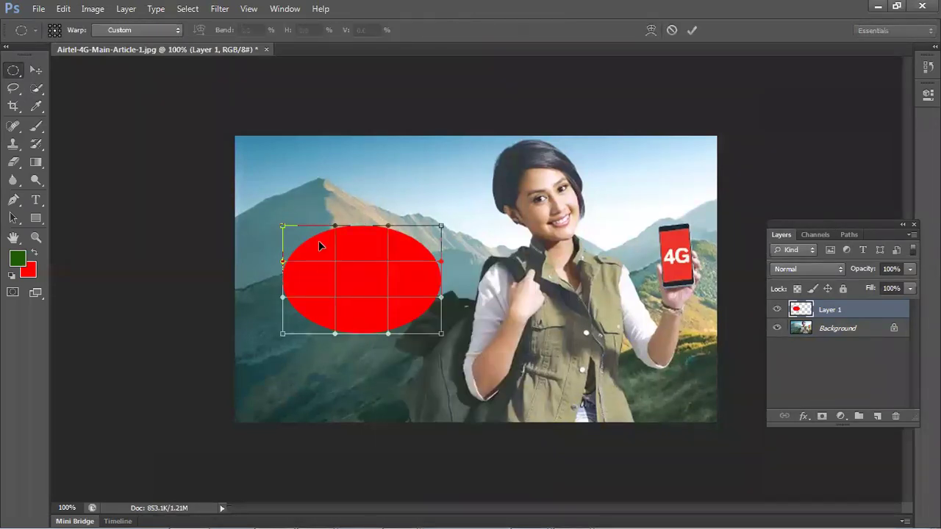
{"action": "left_click_drag", "start_coordinate": [319, 246], "coordinate": [294, 185]}
{"action": "left_click_drag", "start_coordinate": [306, 275], "coordinate": [284, 332]}
{"action": "key", "text": "Return"}
- Select the Move tool and open the General Preferences dialog with Ctrl+K
{"action": "left_click", "coordinate": [36, 70]}
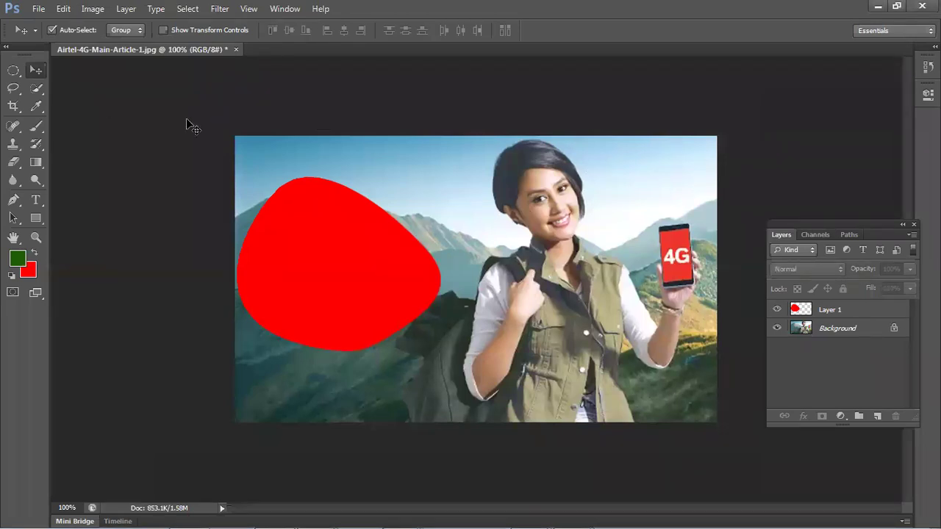
{"action": "key", "text": "i"}
{"action": "key", "text": "ctrl+k"}
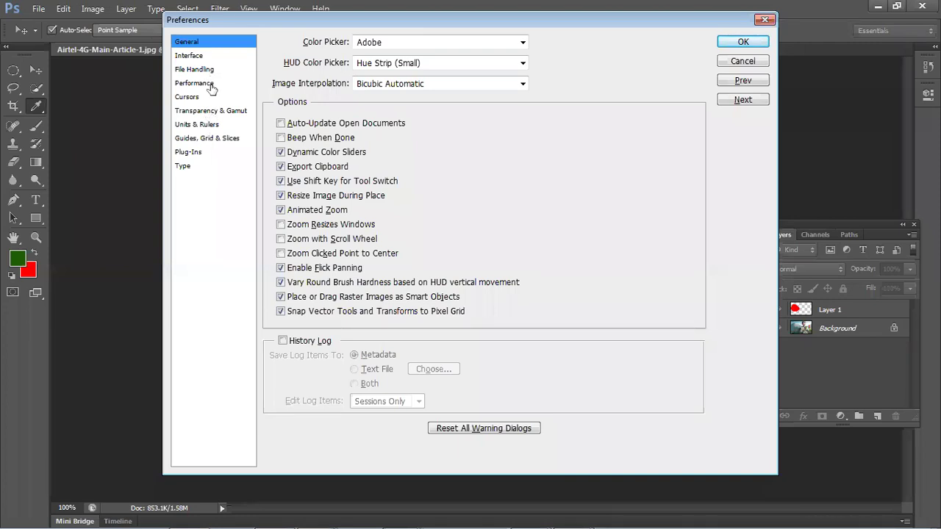
{"action": "left_click", "coordinate": [209, 83]}
{"action": "left_click", "coordinate": [210, 102]}
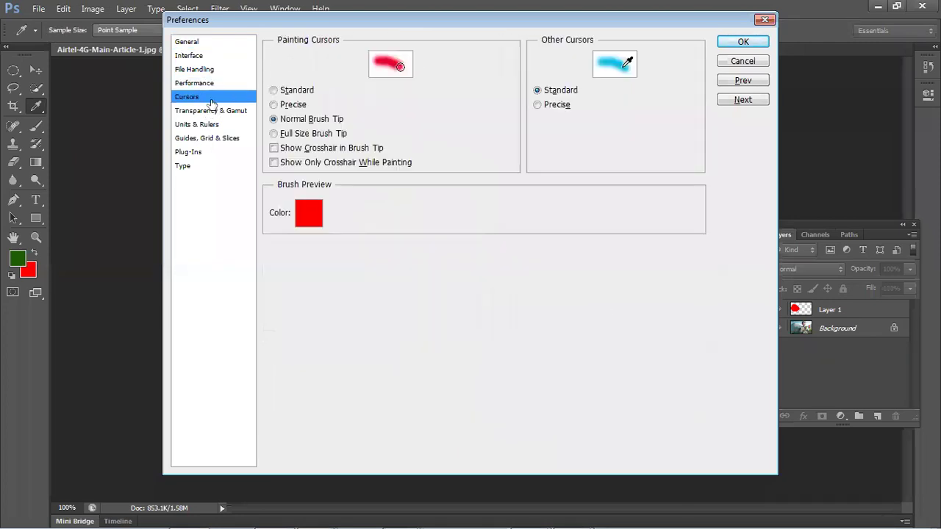
{"action": "left_click", "coordinate": [219, 111]}
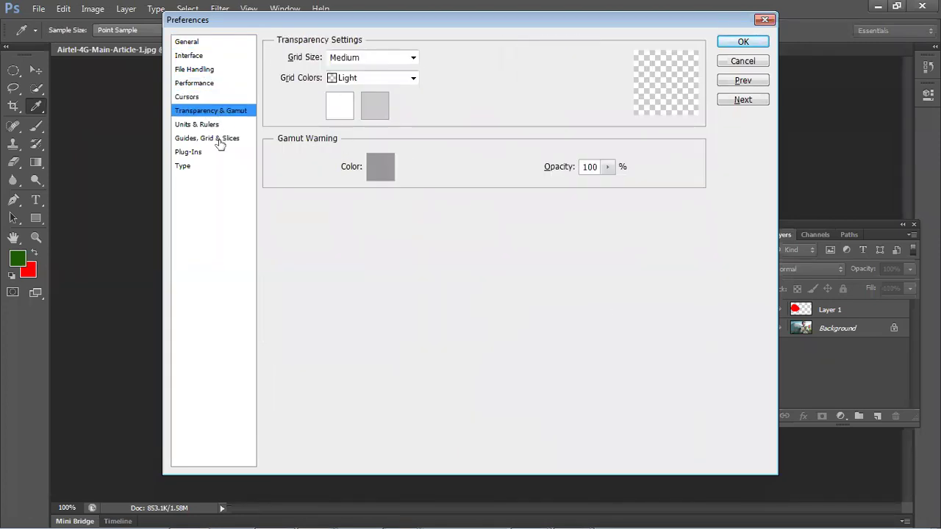
{"action": "left_click", "coordinate": [213, 58]}
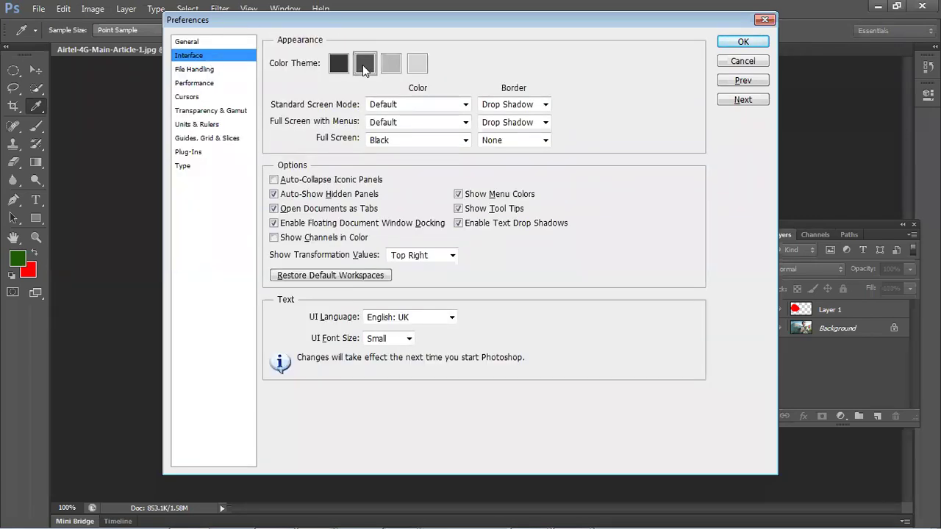
{"action": "left_click", "coordinate": [460, 106]}
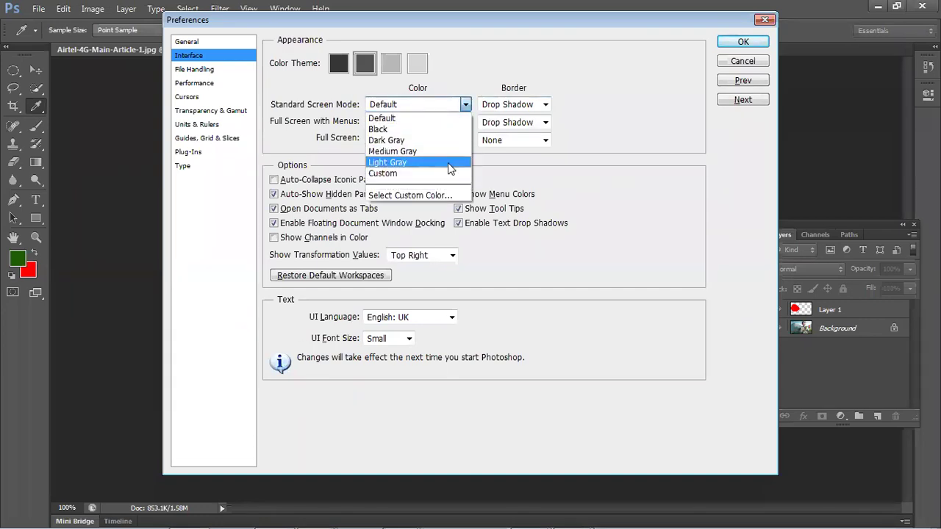
{"action": "left_click", "coordinate": [617, 120]}
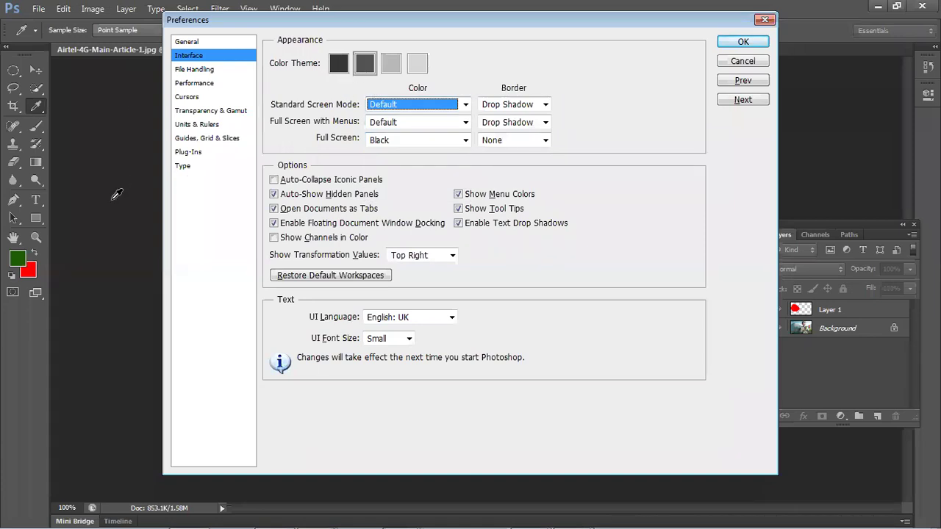
{"action": "left_click", "coordinate": [390, 66]}
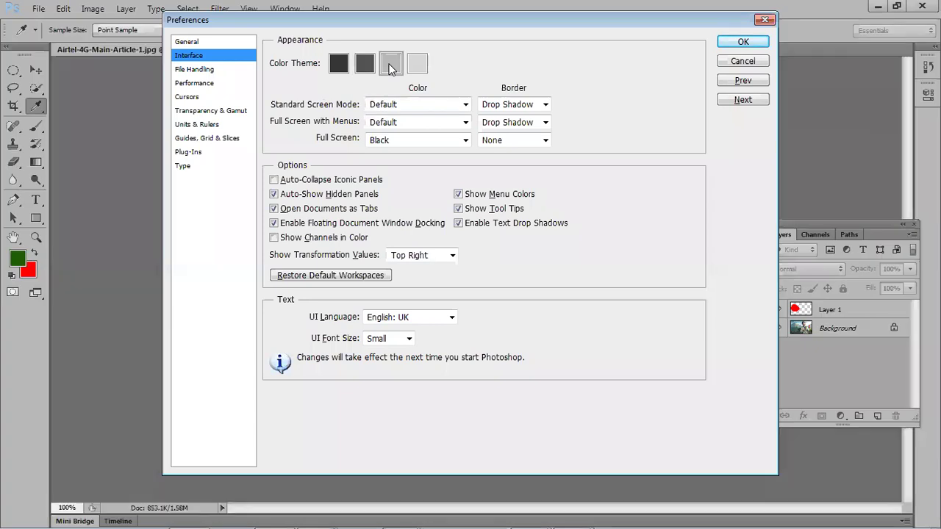
{"action": "left_click", "coordinate": [413, 66]}
{"action": "left_click", "coordinate": [340, 66]}
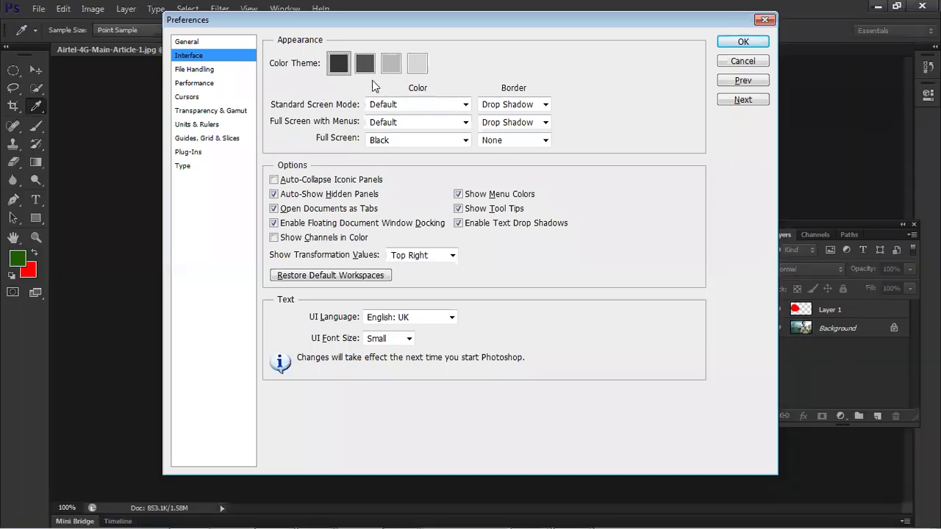
{"action": "left_click", "coordinate": [417, 64]}
{"action": "left_click", "coordinate": [390, 65]}
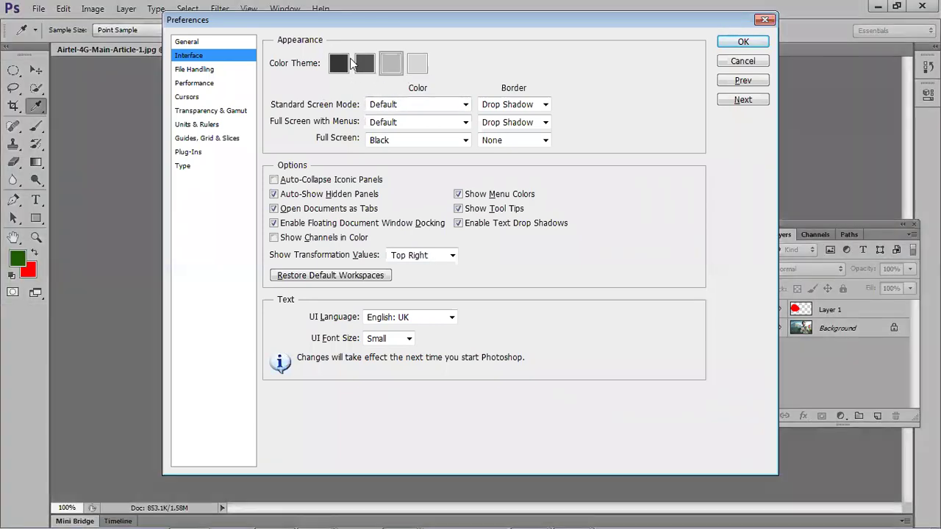
{"action": "left_click", "coordinate": [364, 64]}
{"action": "left_click", "coordinate": [399, 66]}
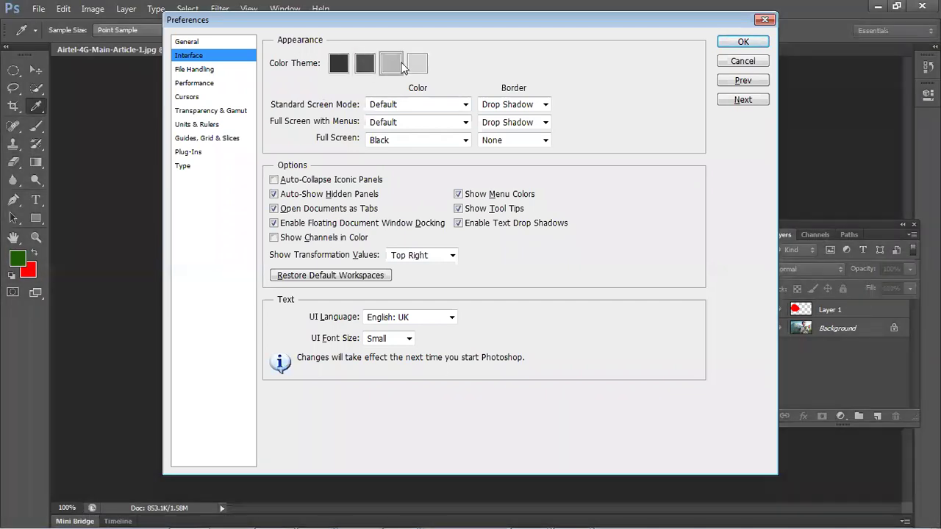
{"action": "left_click", "coordinate": [368, 65]}
{"action": "left_click", "coordinate": [411, 68]}
{"action": "left_click", "coordinate": [387, 72]}
{"action": "left_click", "coordinate": [365, 71]}
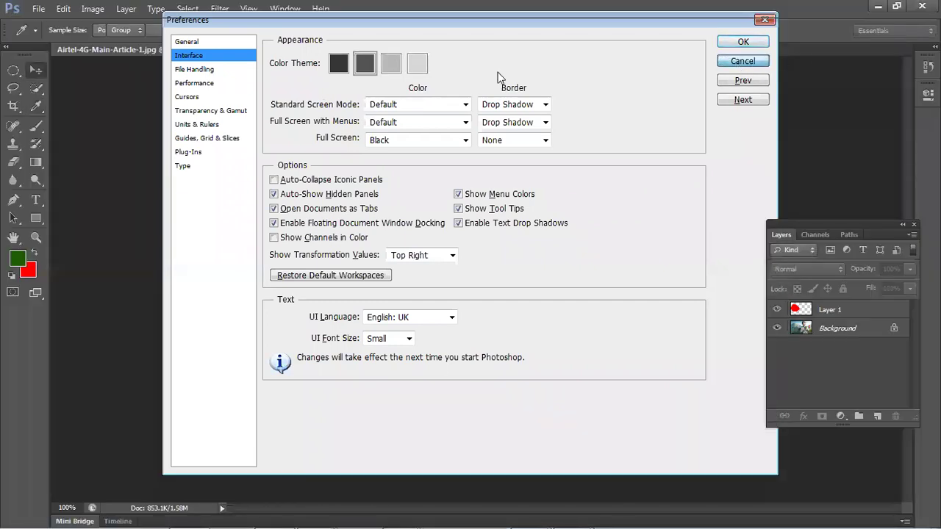
{"action": "key", "text": "Return"}
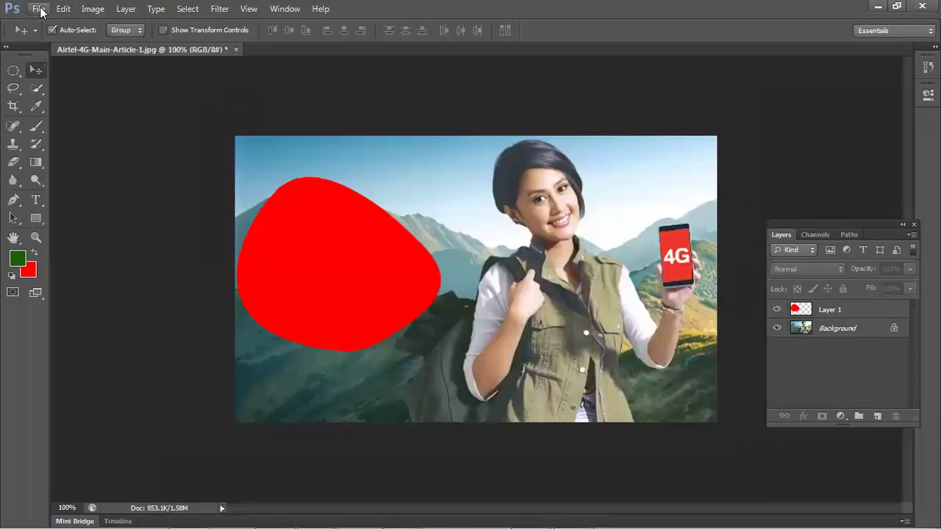
- Check the New document's White background contents and cancel, then nudge the red blob upward
{"action": "left_click", "coordinate": [36, 10]}
{"action": "left_click", "coordinate": [58, 25]}
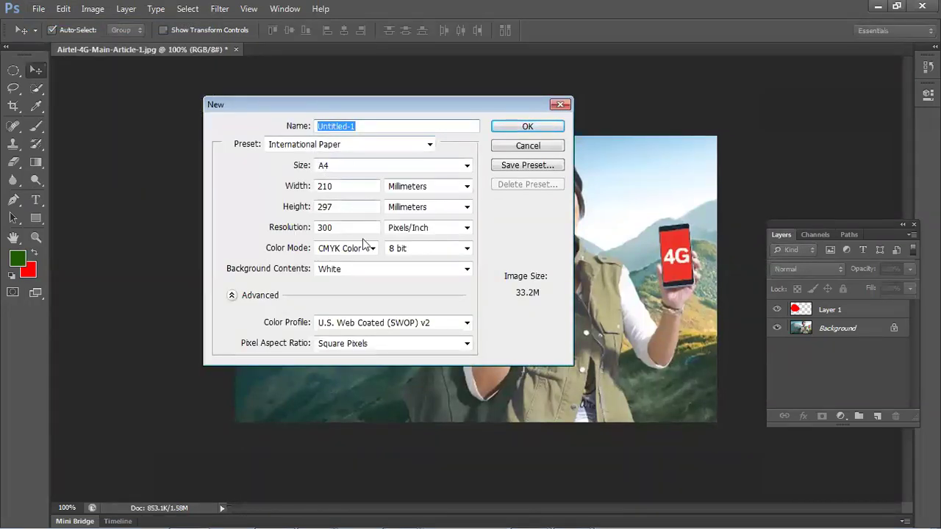
{"action": "left_click", "coordinate": [352, 270]}
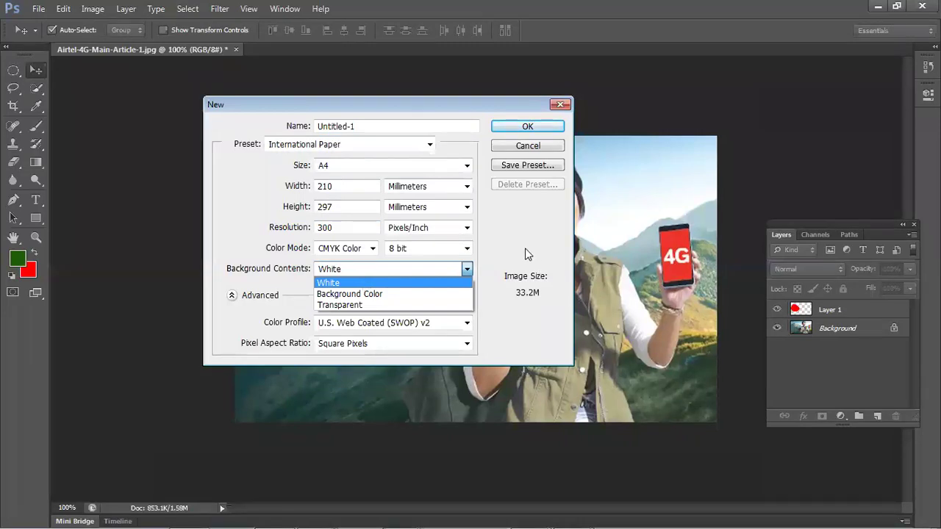
{"action": "left_click", "coordinate": [526, 150]}
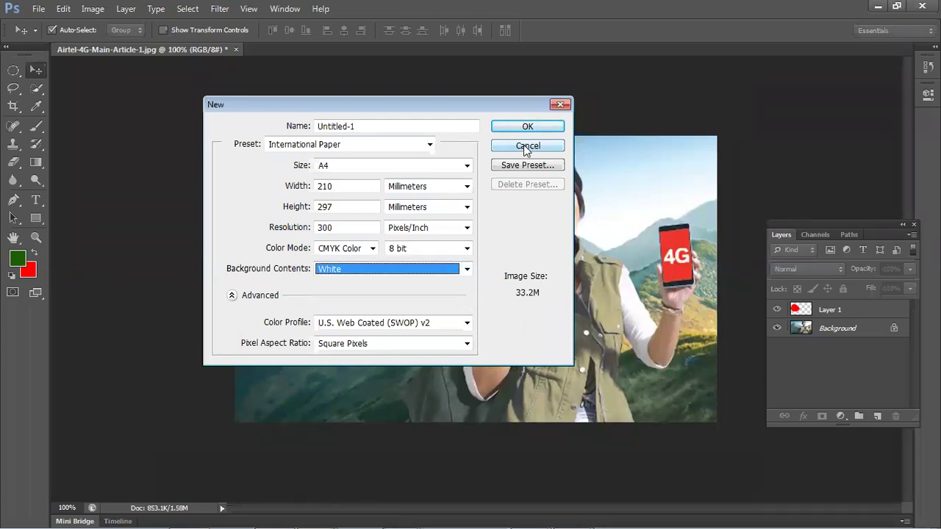
{"action": "left_click", "coordinate": [526, 148]}
{"action": "left_click_drag", "start_coordinate": [332, 235], "coordinate": [336, 221]}
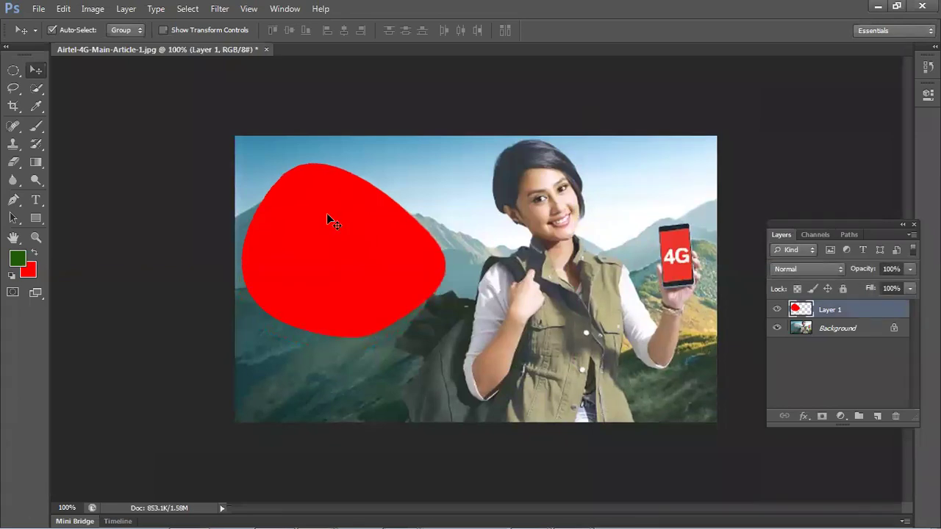
{"action": "key", "text": "Delete"}
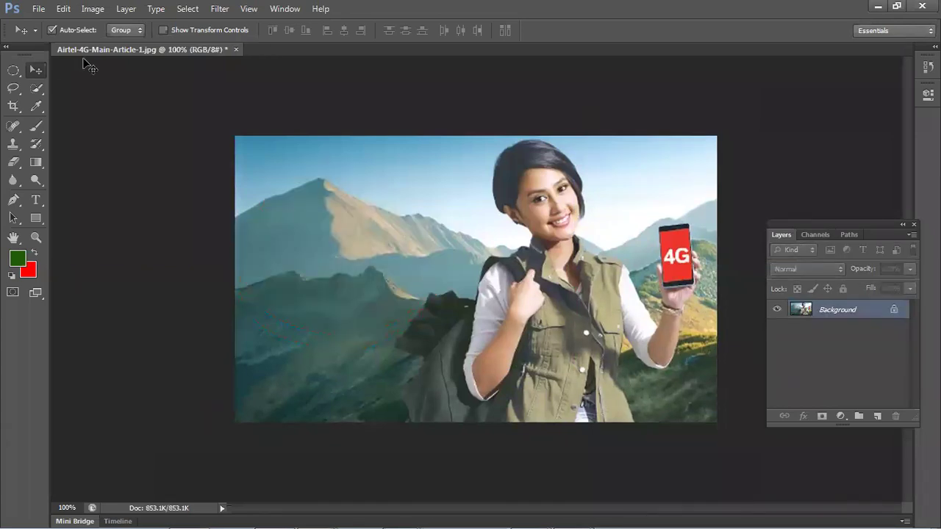
- Close the edited photo without saving and reopen Airtel-4G-Main-Article-1.jpg from the desktop, maximized
{"action": "left_click", "coordinate": [235, 48]}
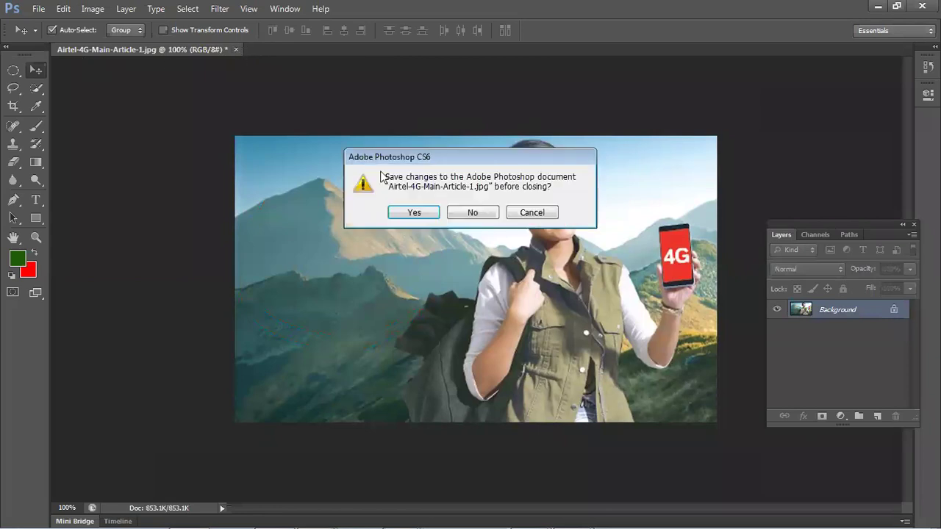
{"action": "left_click", "coordinate": [473, 213]}
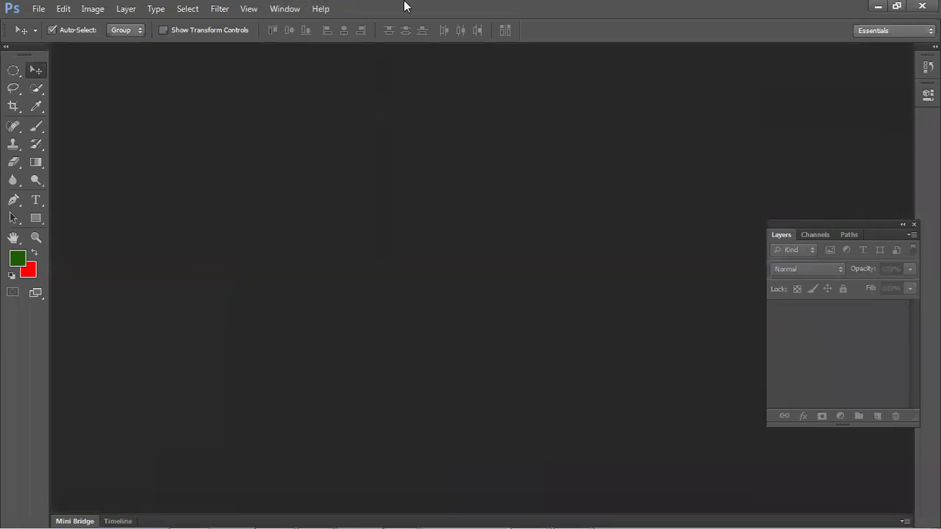
{"action": "double_click", "coordinate": [405, 6]}
{"action": "left_click_drag", "start_coordinate": [622, 129], "coordinate": [744, 61]}
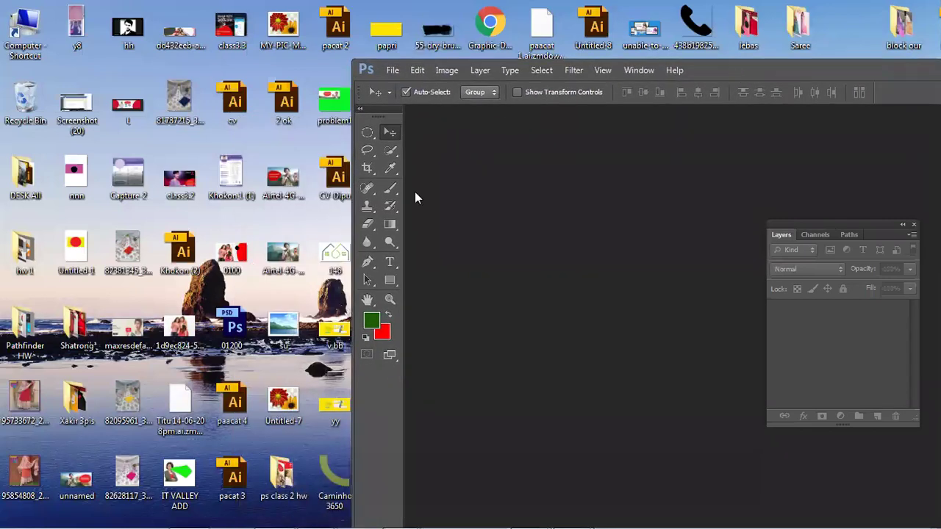
{"action": "left_click_drag", "start_coordinate": [279, 253], "coordinate": [566, 265]}
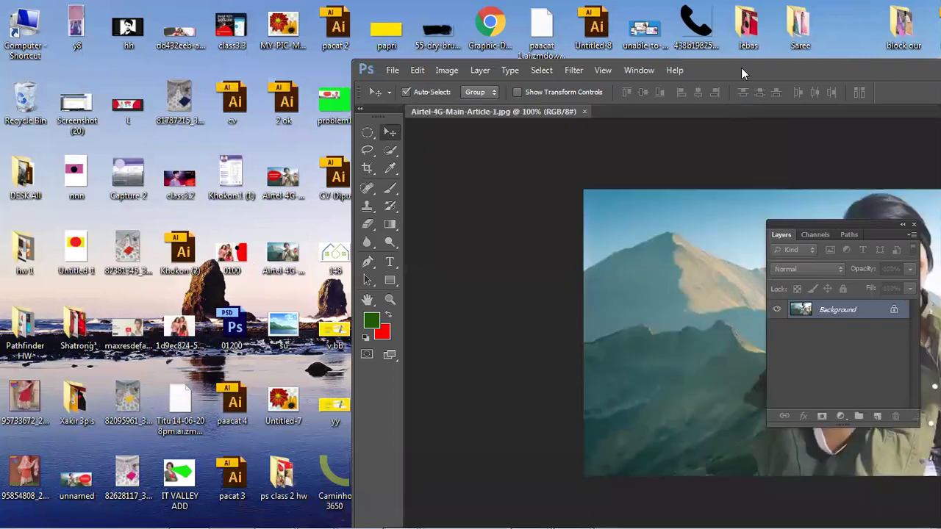
{"action": "double_click", "coordinate": [741, 68]}
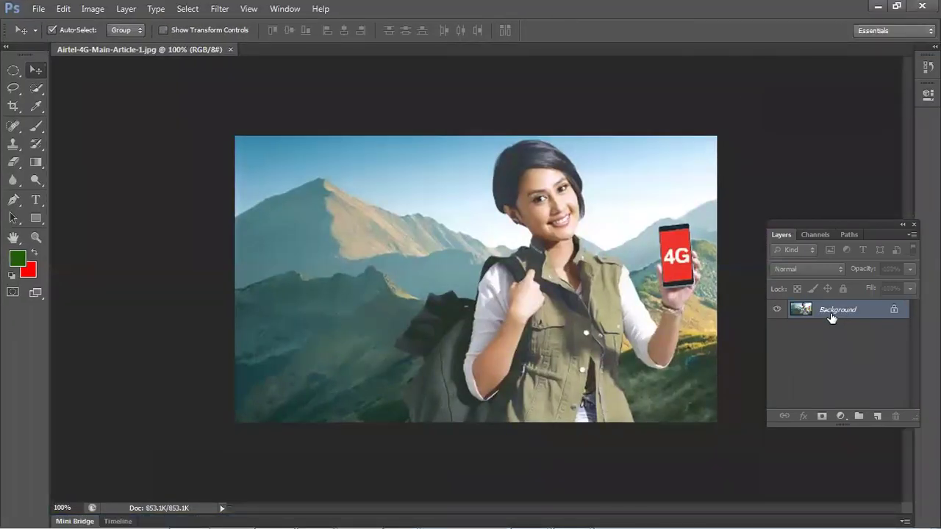
- Fill an oval left of the woman with red, then undo it after the locked-layer error
{"action": "left_click", "coordinate": [13, 70]}
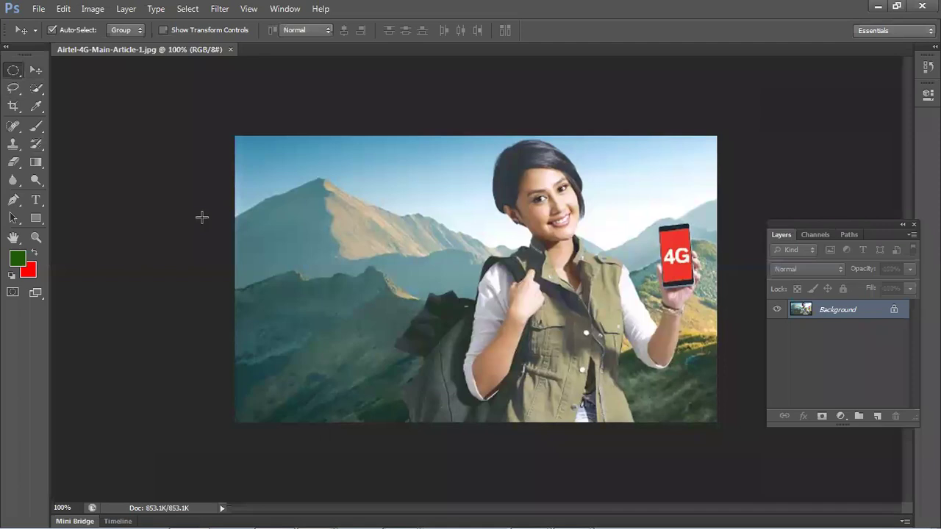
{"action": "left_click_drag", "start_coordinate": [298, 223], "coordinate": [452, 336]}
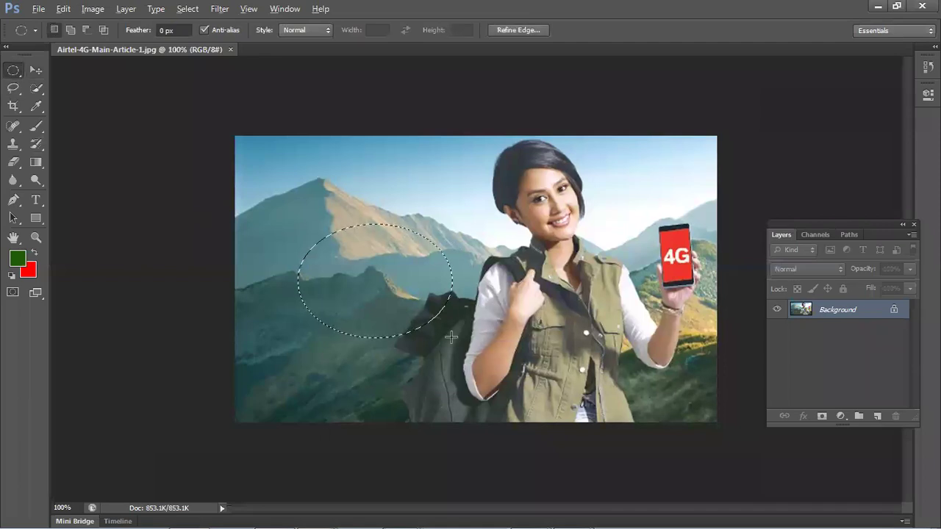
{"action": "key", "text": "alt+BackSpace"}
{"action": "key", "text": "ctrl+BackSpace"}
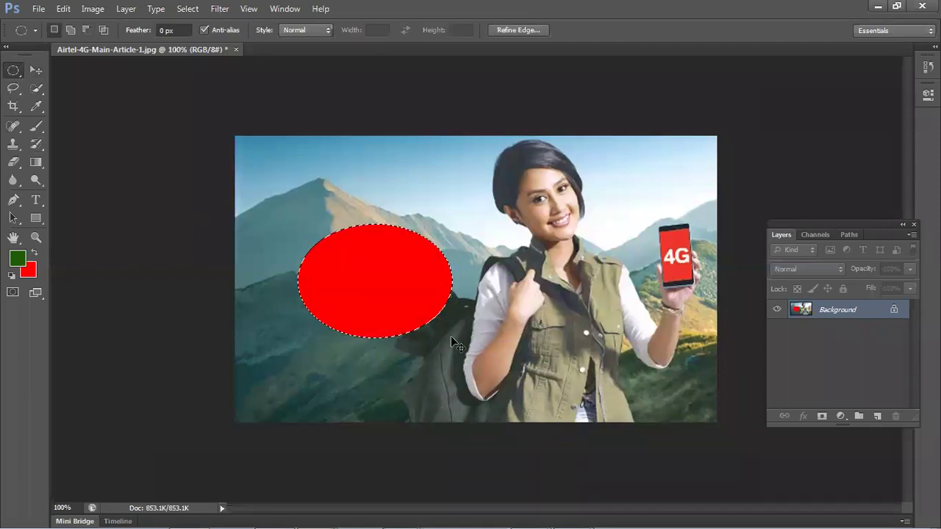
{"action": "key", "text": "ctrl+d"}
{"action": "left_click", "coordinate": [35, 70]}
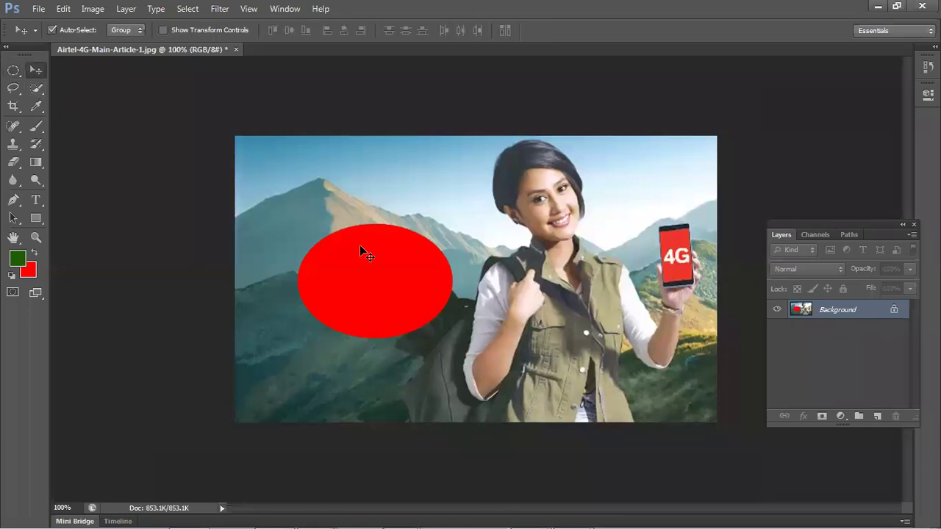
{"action": "left_click_drag", "start_coordinate": [360, 247], "coordinate": [361, 276]}
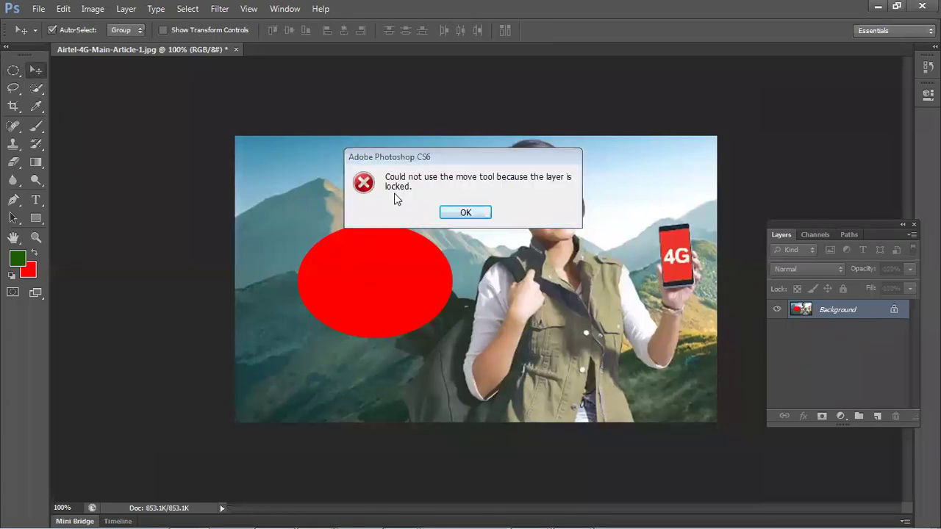
{"action": "left_click", "coordinate": [469, 214]}
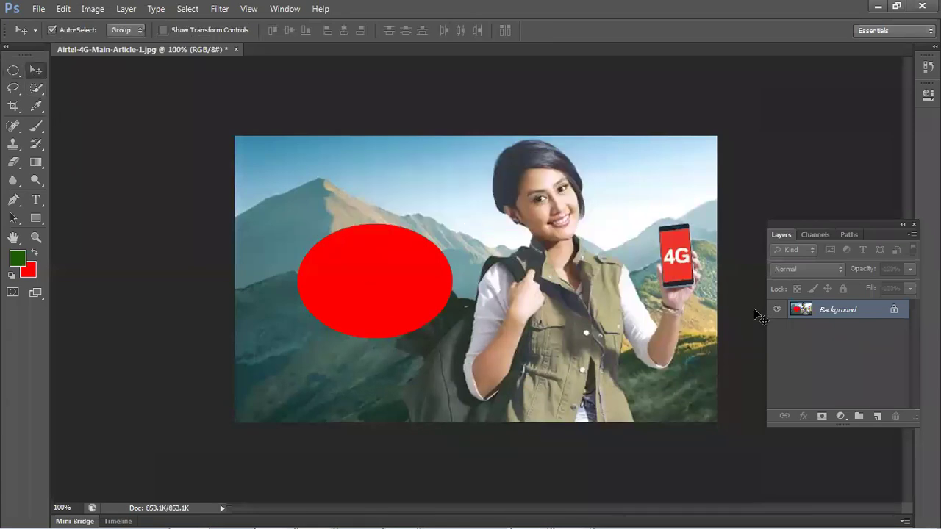
{"action": "key", "text": "ctrl+z"}
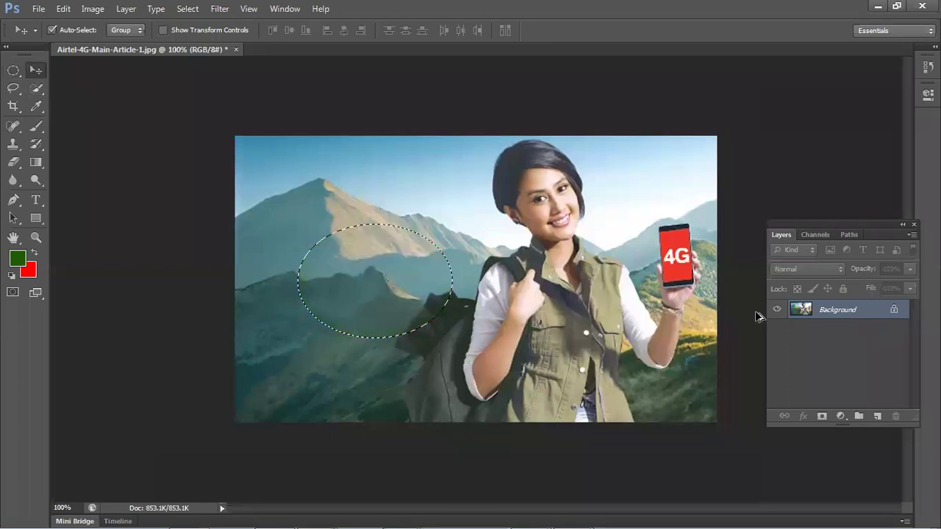
- On a new layer, fill the ellipse red and warp it into a blob bulging left
{"action": "left_click", "coordinate": [882, 417]}
{"action": "key", "text": "ctrl+BackSpace"}
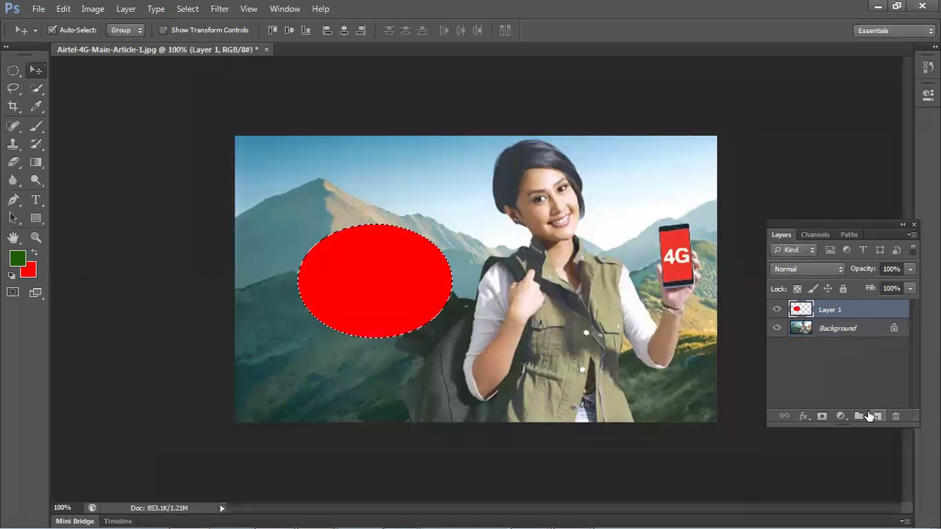
{"action": "key", "text": "ctrl+d"}
{"action": "key", "text": "ctrl+t"}
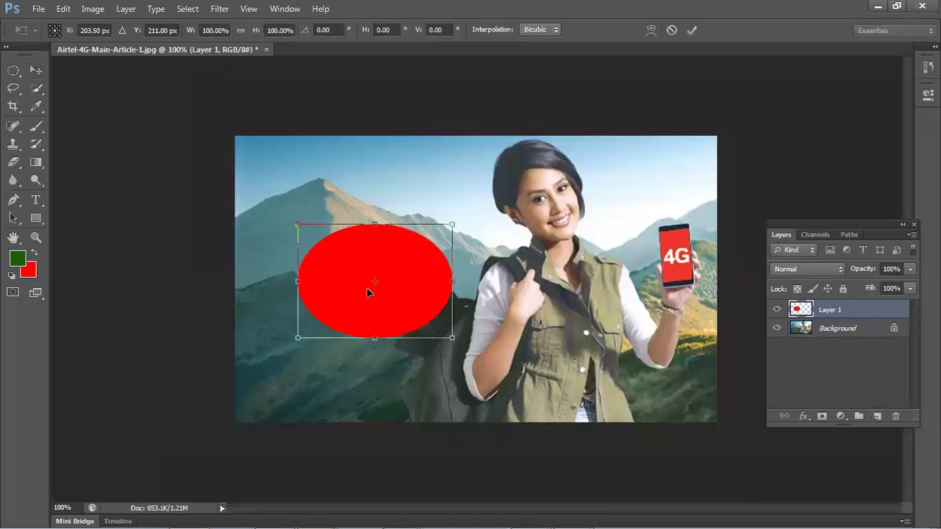
{"action": "right_click", "coordinate": [364, 282]}
{"action": "left_click", "coordinate": [408, 381]}
{"action": "left_click_drag", "start_coordinate": [322, 244], "coordinate": [254, 297]}
{"action": "left_click_drag", "start_coordinate": [297, 338], "coordinate": [230, 328]}
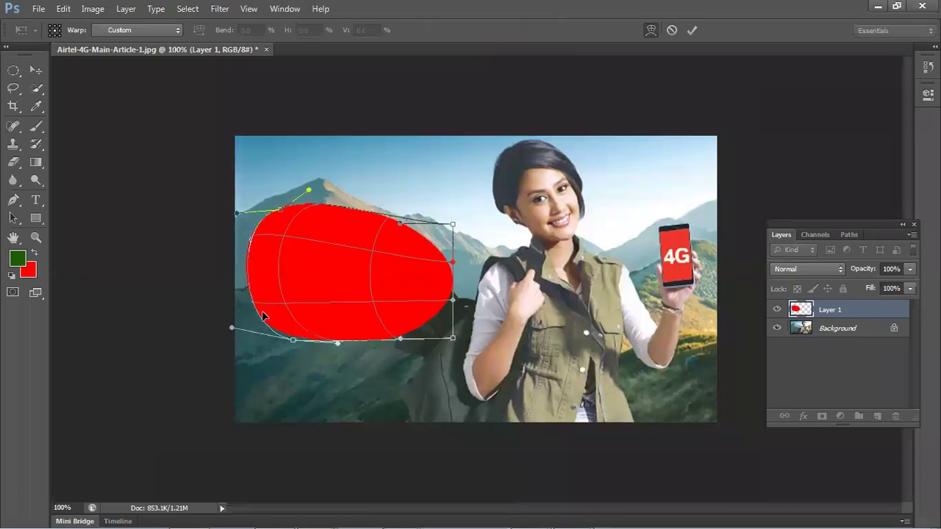
{"action": "key", "text": "Return"}
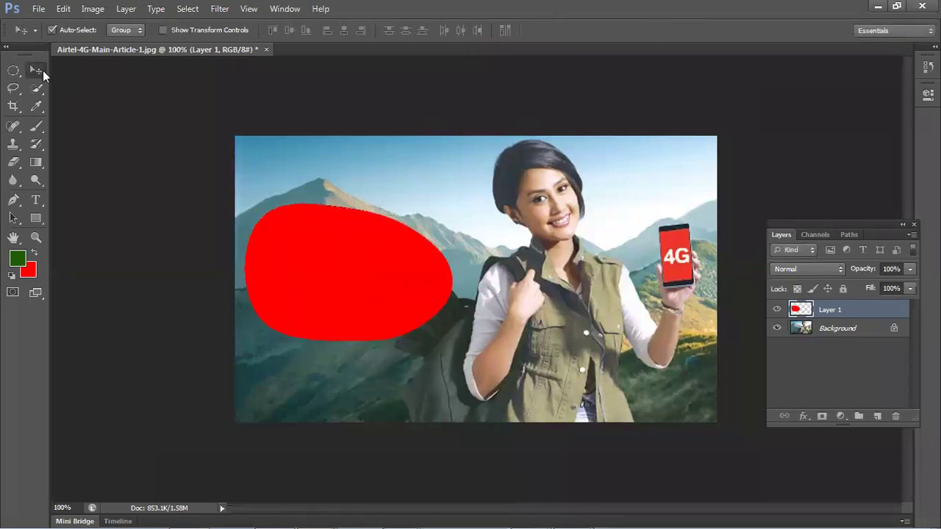
- Shift the red blob up and right, delete it, then select a new ellipse over the left mountain
{"action": "left_click_drag", "start_coordinate": [342, 291], "coordinate": [353, 229]}
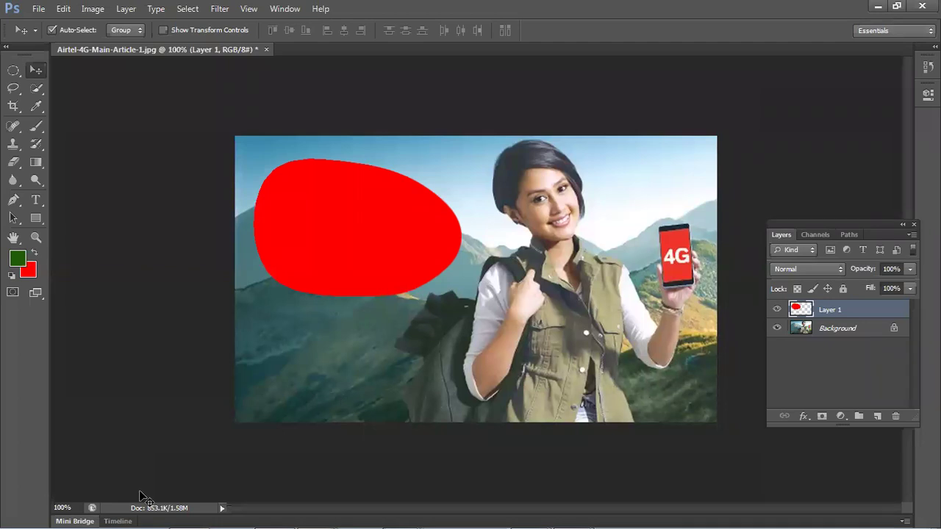
{"action": "left_click_drag", "start_coordinate": [346, 256], "coordinate": [354, 257]}
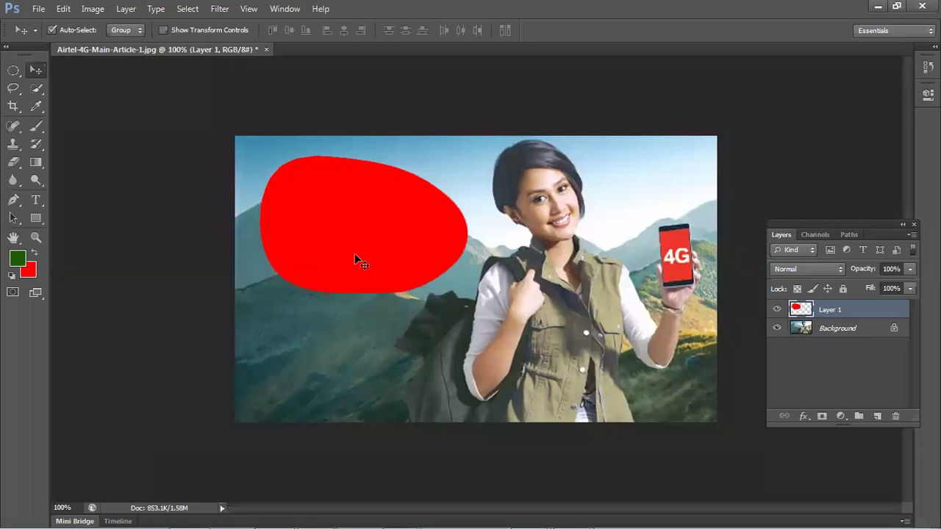
{"action": "key", "text": "Delete"}
{"action": "left_click", "coordinate": [14, 70]}
{"action": "left_click_drag", "start_coordinate": [292, 215], "coordinate": [440, 294]}
- Select an ellipse over the left mountain, fill it solid red on new Layer 1, then deselect
{"action": "left_click", "coordinate": [272, 206]}
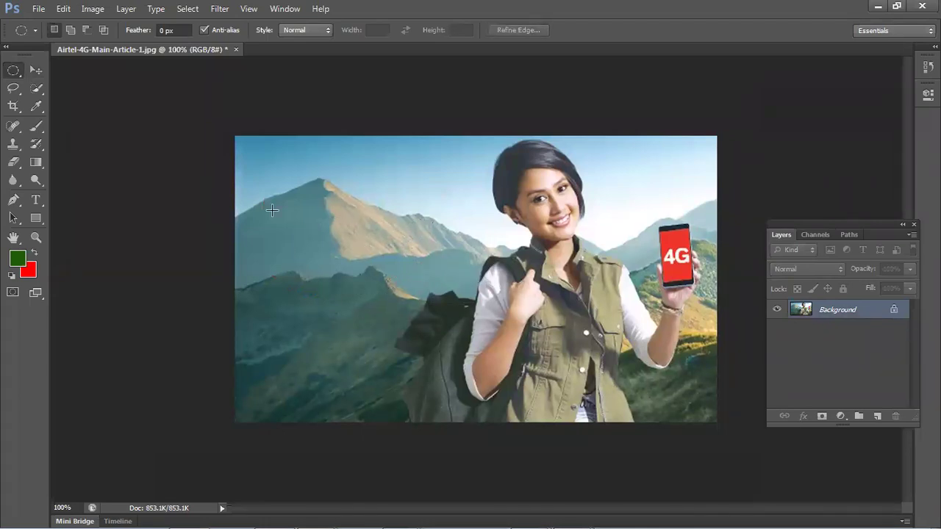
{"action": "left_click_drag", "start_coordinate": [282, 219], "coordinate": [417, 301]}
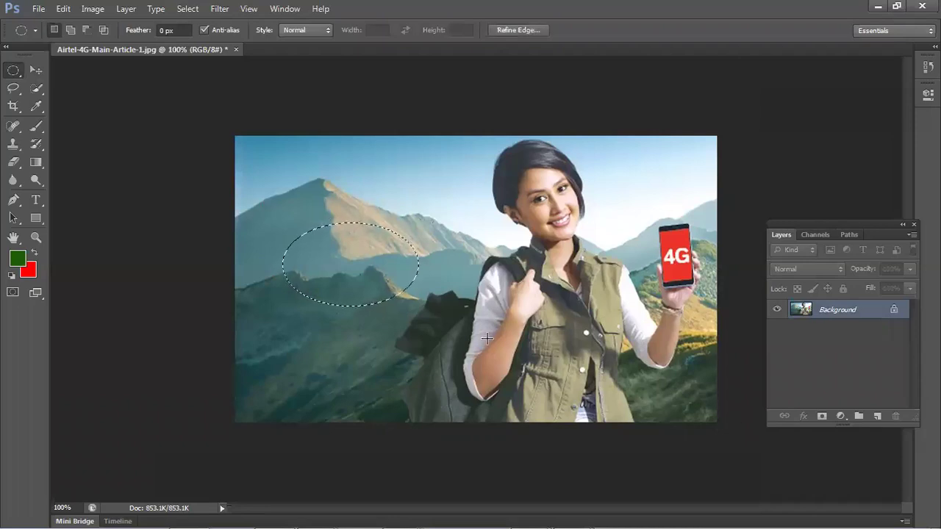
{"action": "left_click", "coordinate": [876, 418]}
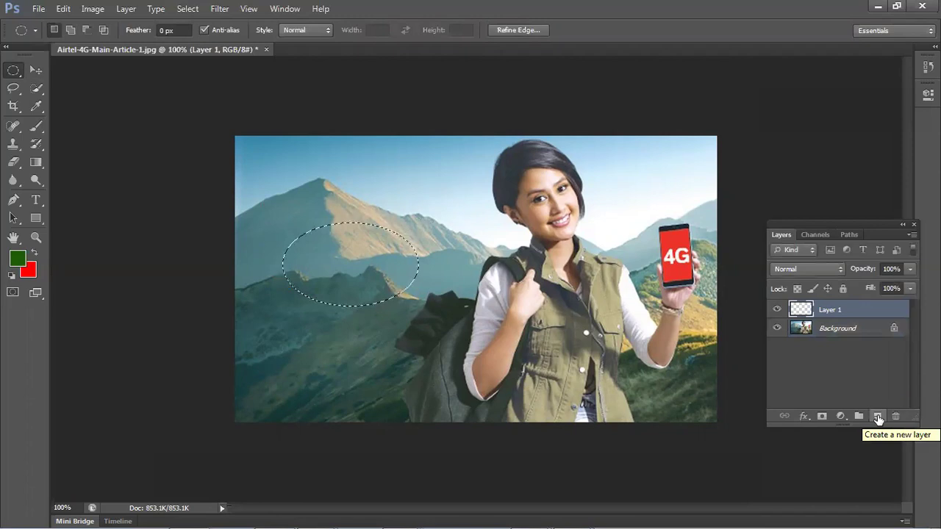
{"action": "key", "text": "ctrl+z"}
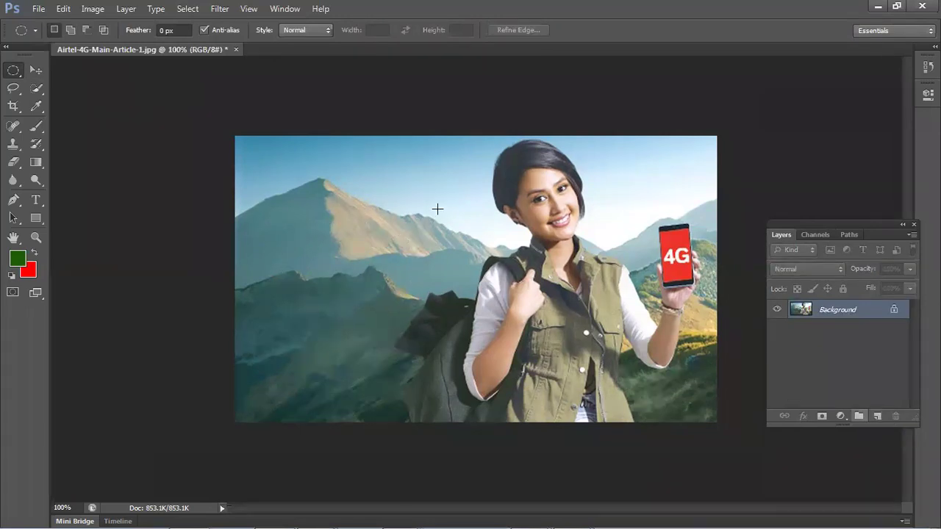
{"action": "left_click_drag", "start_coordinate": [274, 200], "coordinate": [439, 309]}
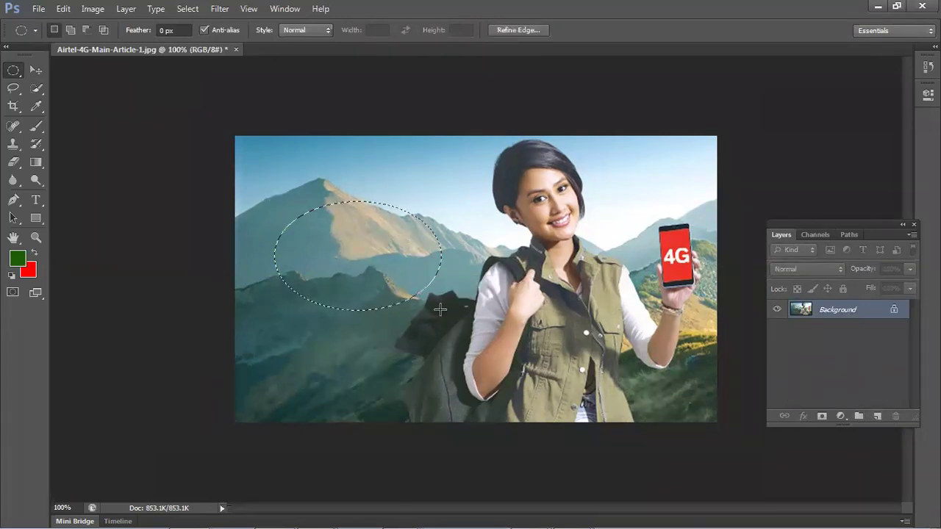
{"action": "left_click", "coordinate": [877, 418]}
{"action": "key", "text": "ctrl+d"}
{"action": "left_click_drag", "start_coordinate": [269, 203], "coordinate": [441, 313]}
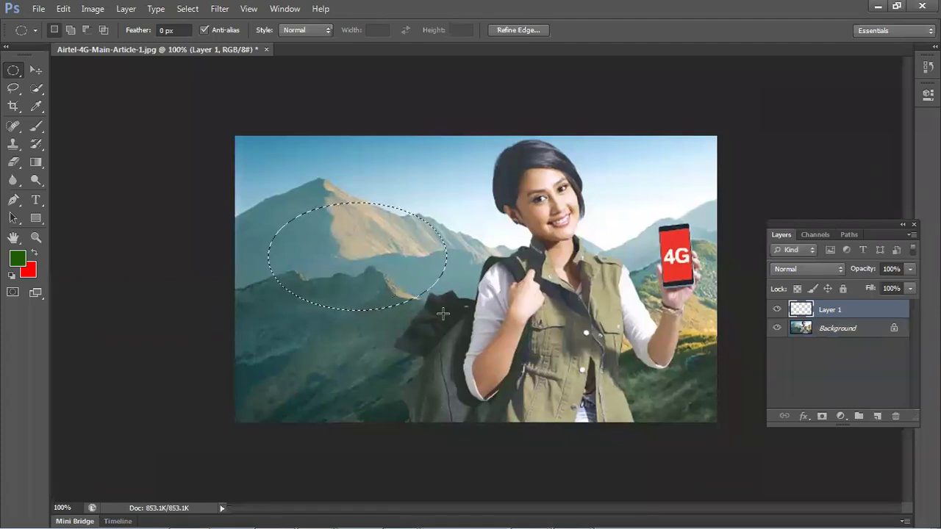
{"action": "key", "text": "ctrl+BackSpace"}
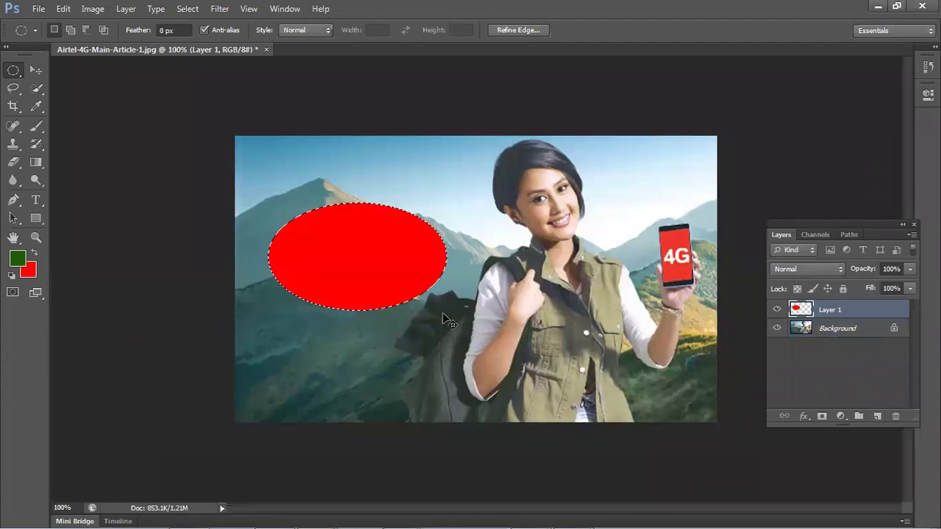
{"action": "key", "text": "ctrl+d"}
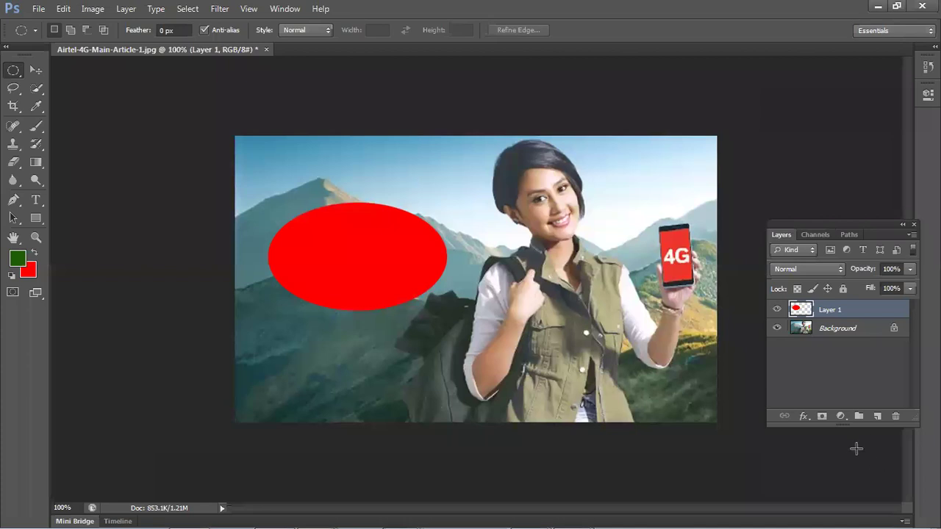
{"action": "left_click", "coordinate": [877, 416]}
{"action": "left_click_drag", "start_coordinate": [316, 235], "coordinate": [506, 358]}
{"action": "key", "text": "alt+BackSpace"}
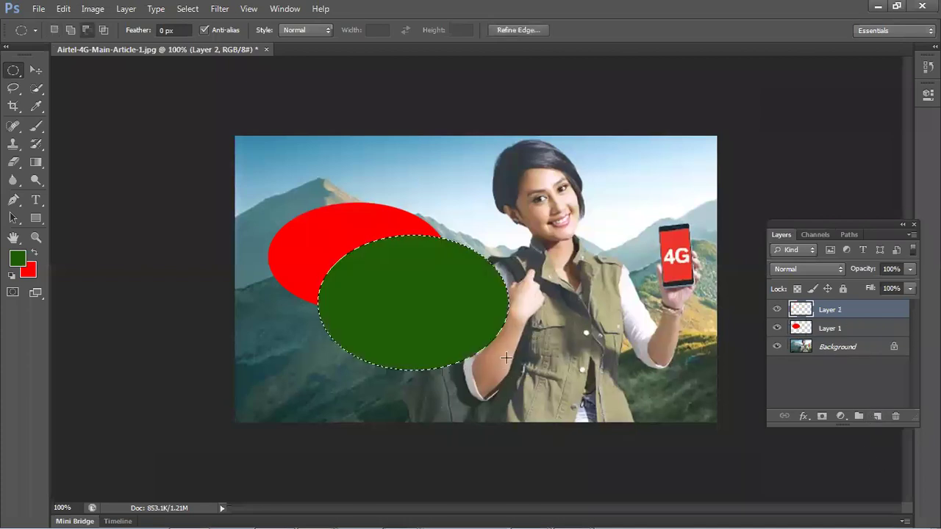
{"action": "key", "text": "ctrl+d"}
{"action": "left_click", "coordinate": [35, 70]}
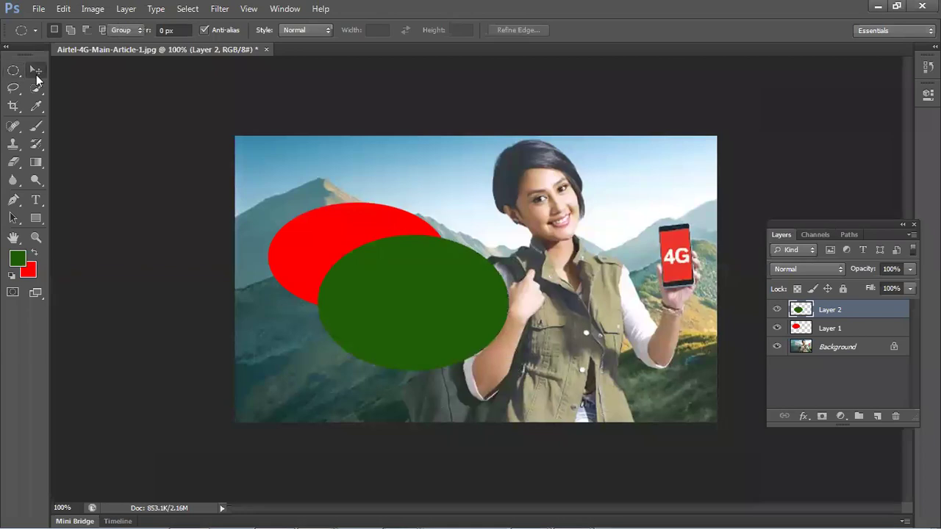
{"action": "left_click_drag", "start_coordinate": [465, 315], "coordinate": [393, 345]}
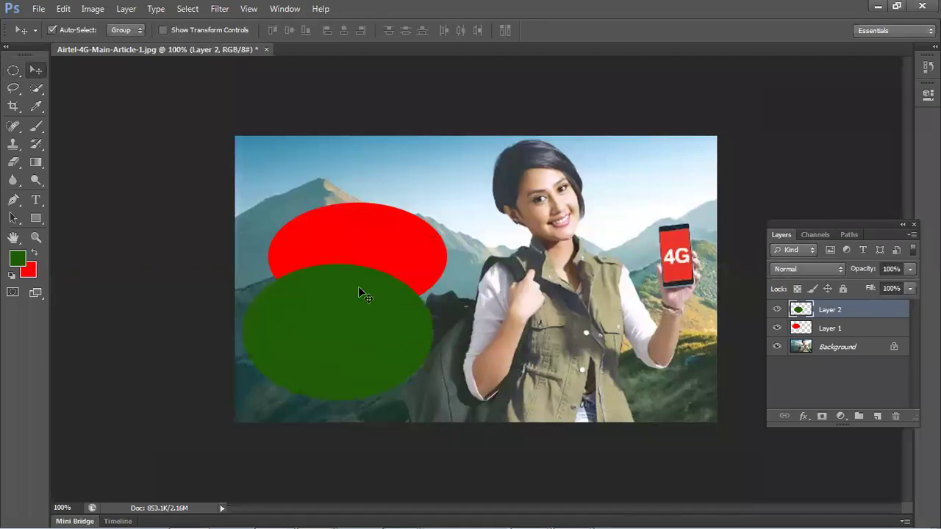
{"action": "left_click_drag", "start_coordinate": [326, 287], "coordinate": [339, 198]}
{"action": "left_click_drag", "start_coordinate": [867, 312], "coordinate": [819, 345]}
{"action": "left_click_drag", "start_coordinate": [348, 340], "coordinate": [348, 319]}
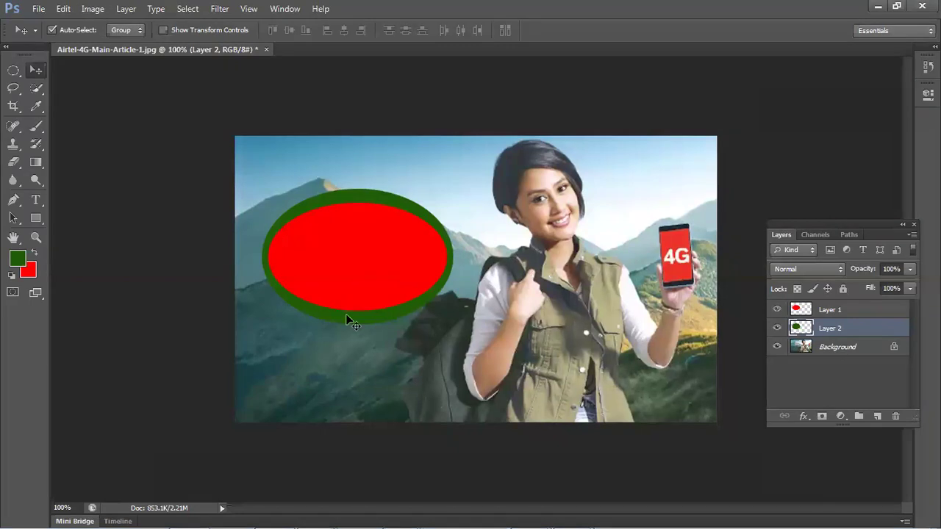
{"action": "key", "text": "Delete"}
{"action": "left_click", "coordinate": [353, 291]}
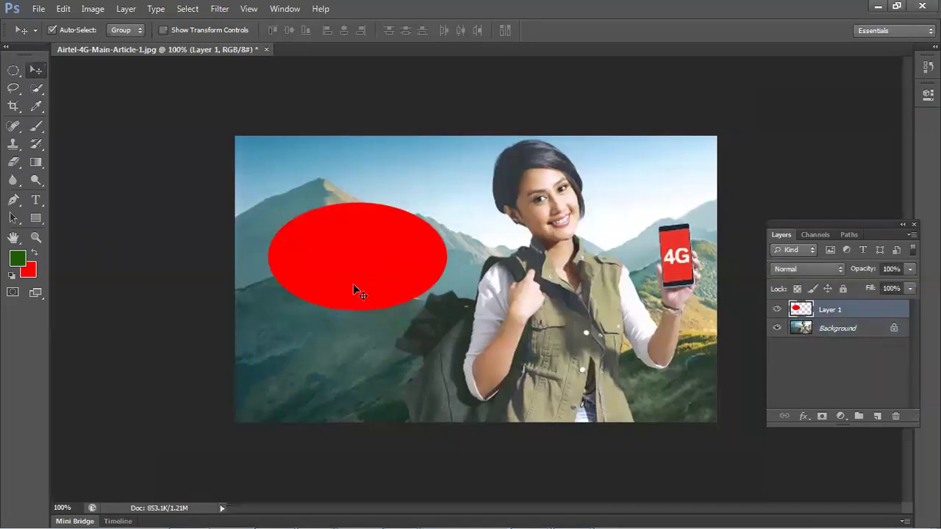
- Delete the red ellipse Layer 1 and close the Airtel-4G-Main-Article-1.jpg document
{"action": "key", "text": "Delete"}
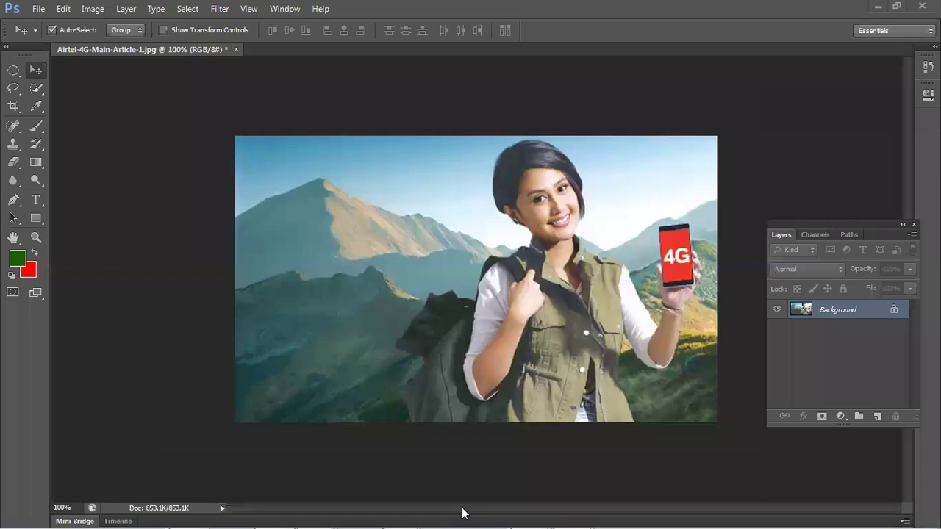
{"action": "left_click", "coordinate": [235, 50]}
- Close the photo without saving and switch to the Chrome window
{"action": "left_click", "coordinate": [459, 211]}
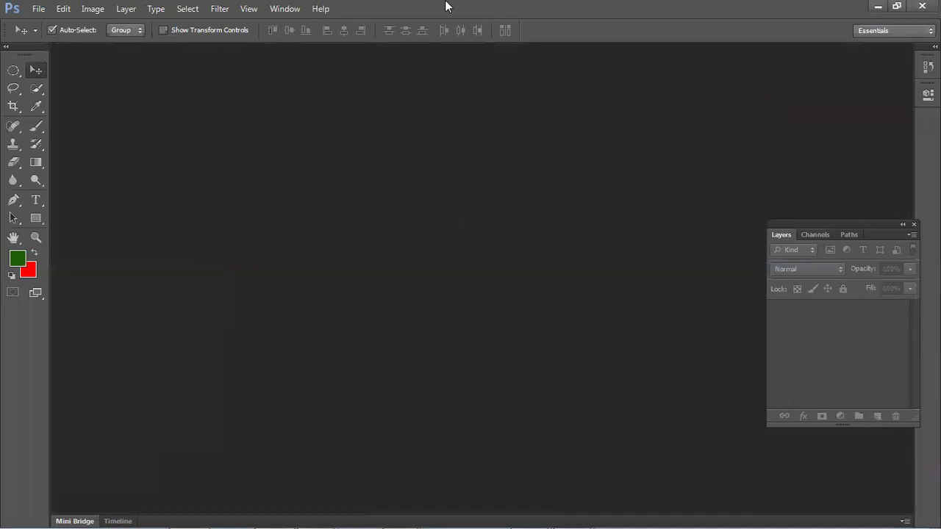
{"action": "mouse_move", "coordinate": [331, 523]}
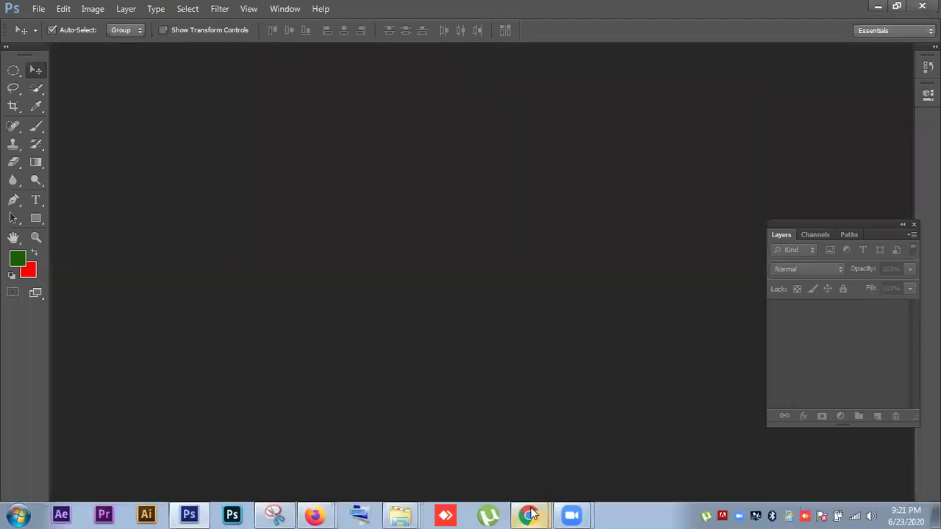
{"action": "mouse_move", "coordinate": [532, 515]}
{"action": "left_click", "coordinate": [536, 462]}
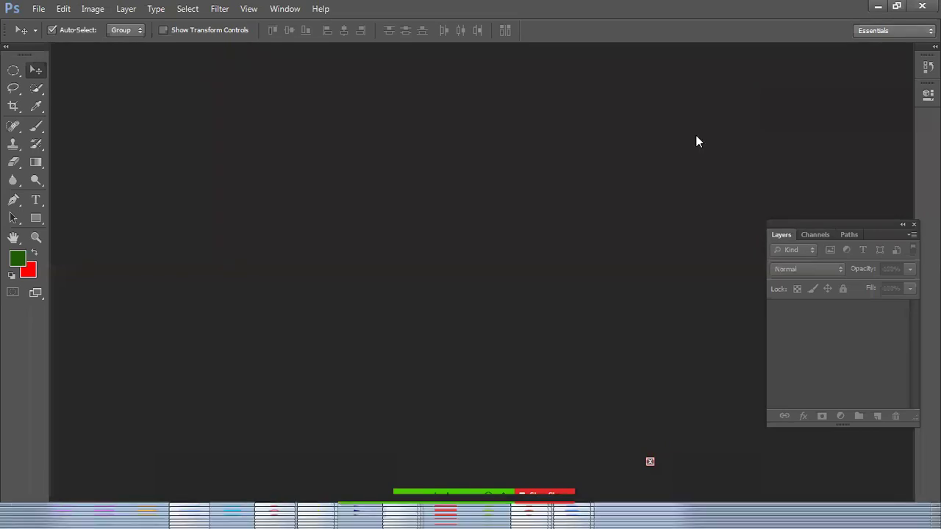
{"action": "key", "text": "alt+Tab"}
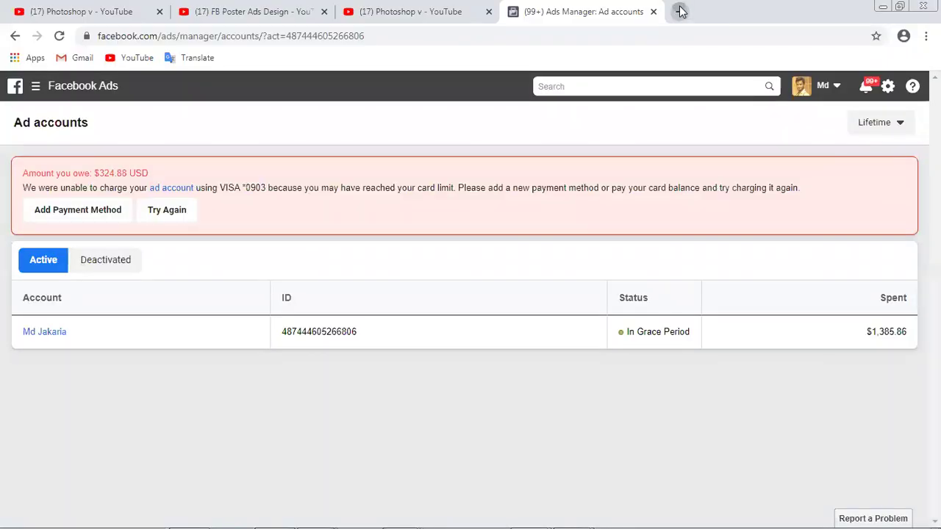
- Search Google for 'airtel ads' in a new tab
{"action": "left_click", "coordinate": [681, 11]}
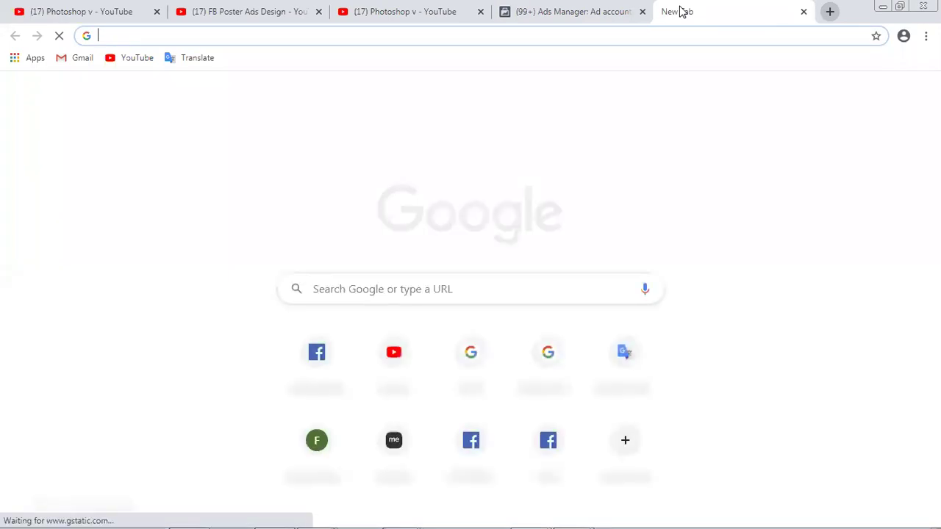
{"action": "type", "text": "airtel"}
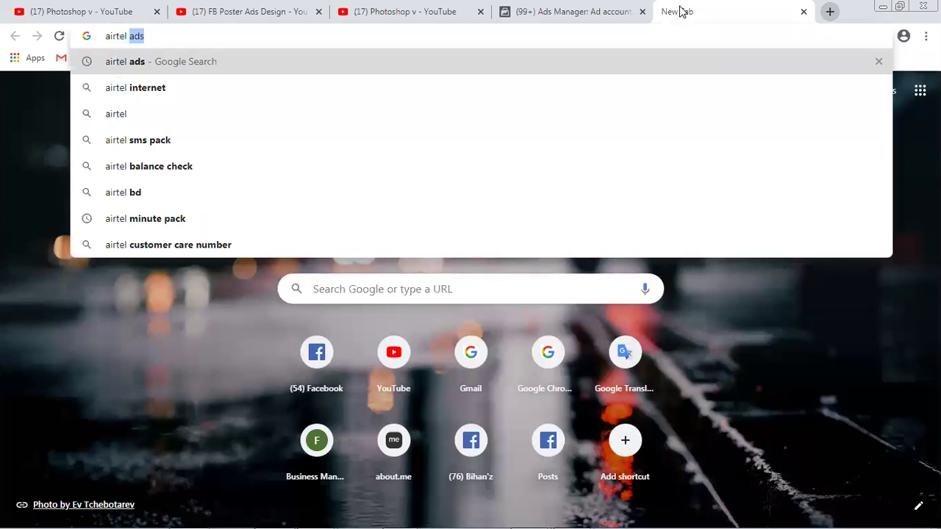
{"action": "key", "text": "Return"}
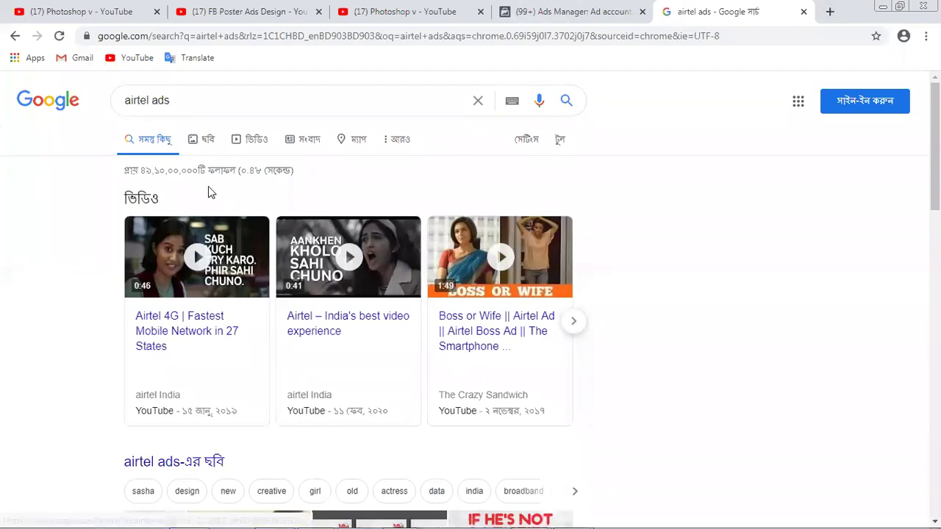
- Show the airtel ads results as images and preview the umbrella Airtel Recharge Press Ad
{"action": "left_click", "coordinate": [206, 138]}
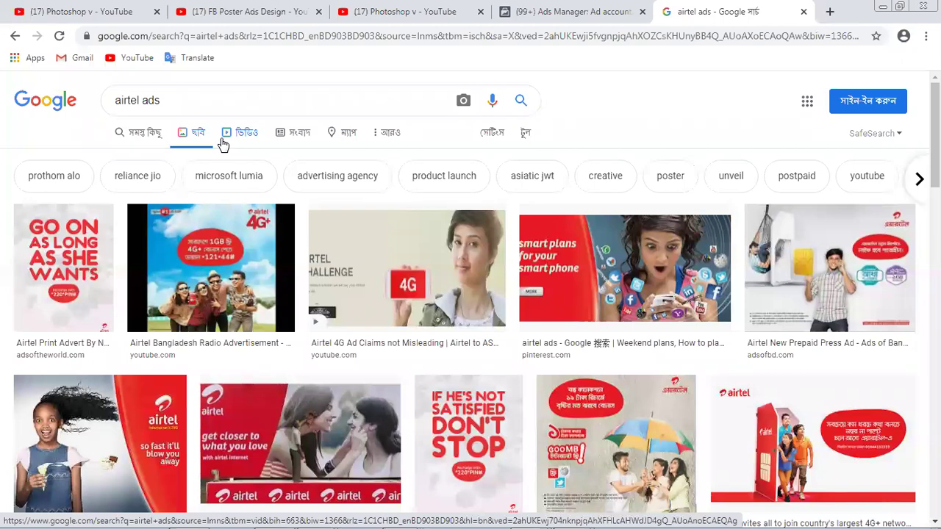
{"action": "scroll", "coordinate": [282, 179], "scroll_direction": "down", "scroll_amount": 1}
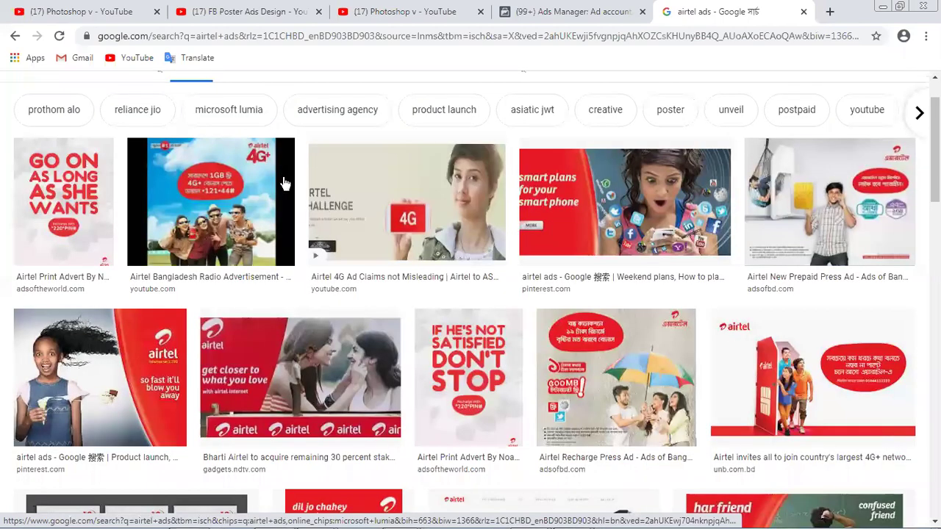
{"action": "scroll", "coordinate": [543, 301], "scroll_direction": "down", "scroll_amount": 1}
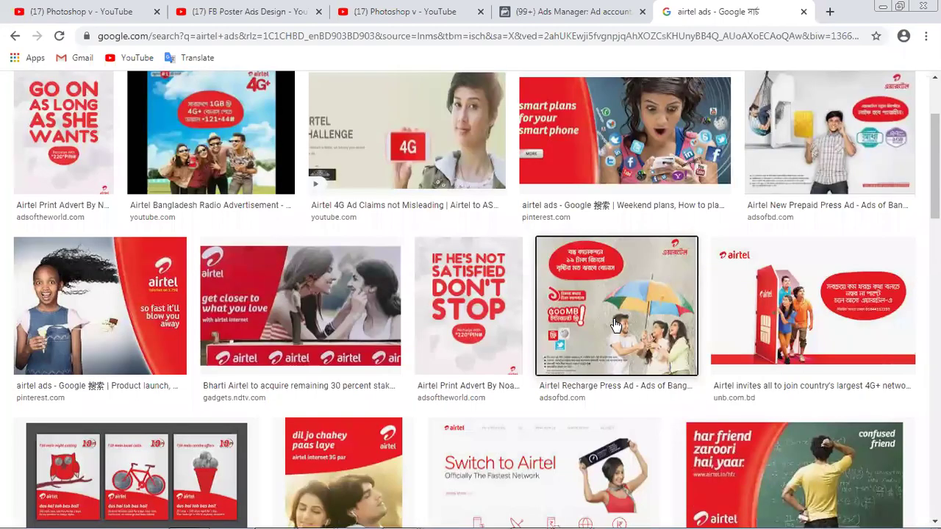
{"action": "left_click", "coordinate": [616, 325]}
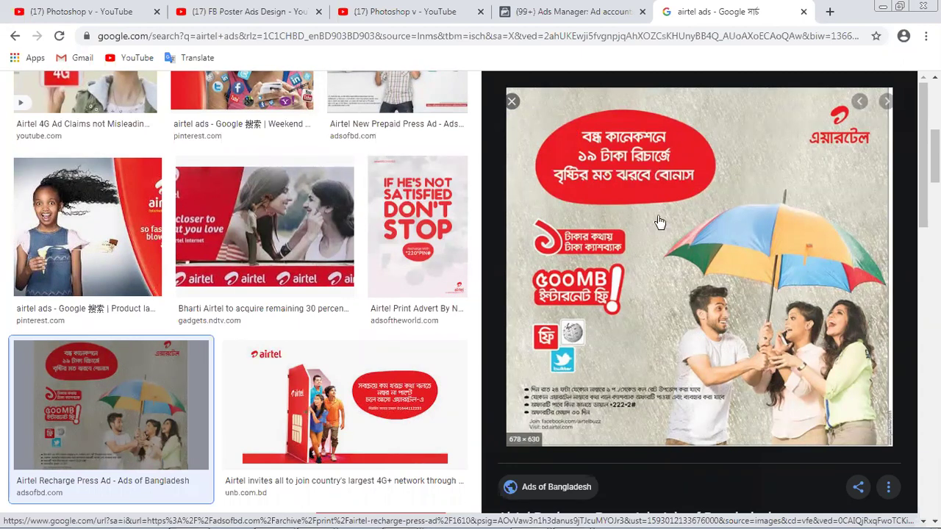
- Load more images related to the previewed Airtel ad and scroll through them
{"action": "scroll", "coordinate": [568, 351], "scroll_direction": "up", "scroll_amount": 2}
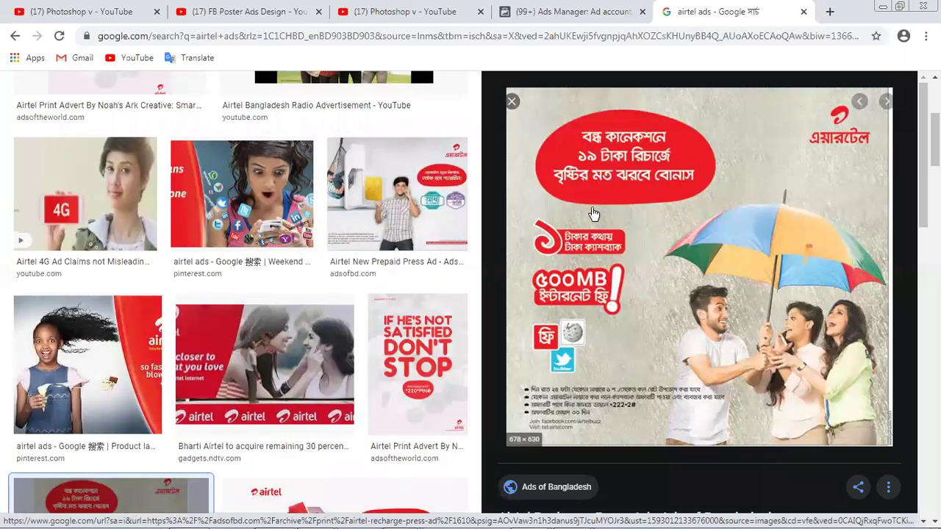
{"action": "scroll", "coordinate": [601, 231], "scroll_direction": "up", "scroll_amount": 4}
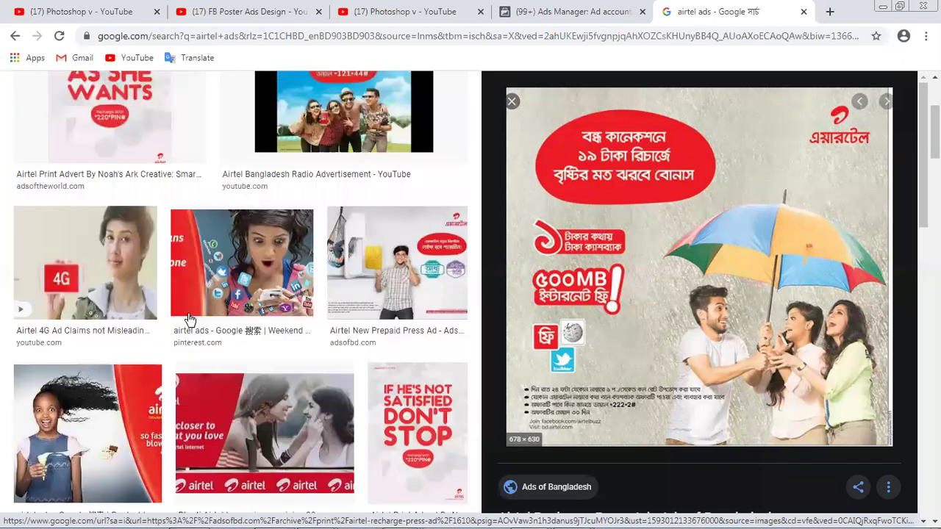
{"action": "scroll", "coordinate": [588, 278], "scroll_direction": "down", "scroll_amount": 2}
{"action": "scroll", "coordinate": [588, 278], "scroll_direction": "down", "scroll_amount": 8}
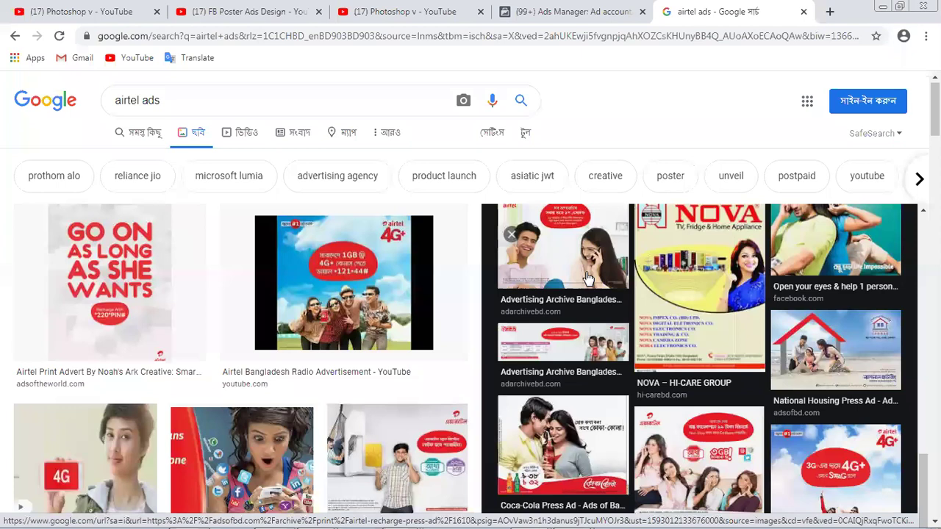
{"action": "scroll", "coordinate": [588, 278], "scroll_direction": "down", "scroll_amount": 2}
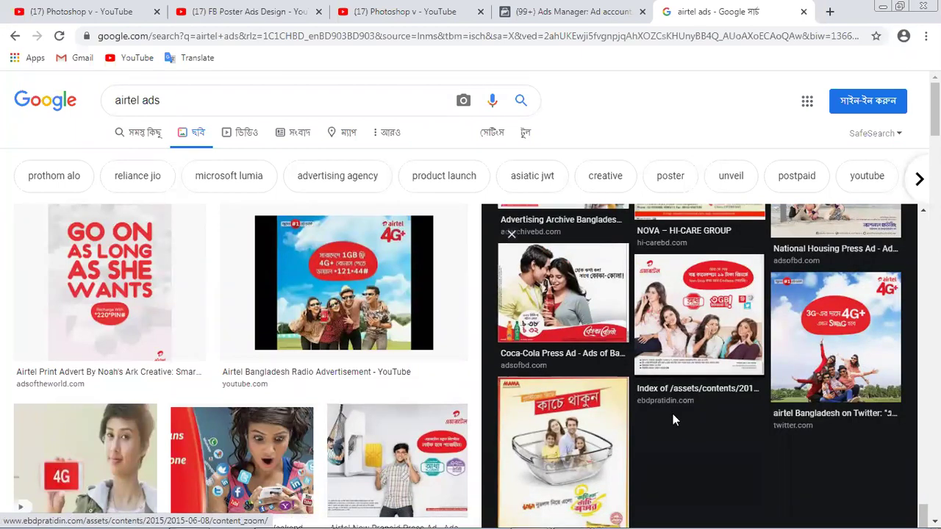
{"action": "scroll", "coordinate": [676, 426], "scroll_direction": "down", "scroll_amount": 3}
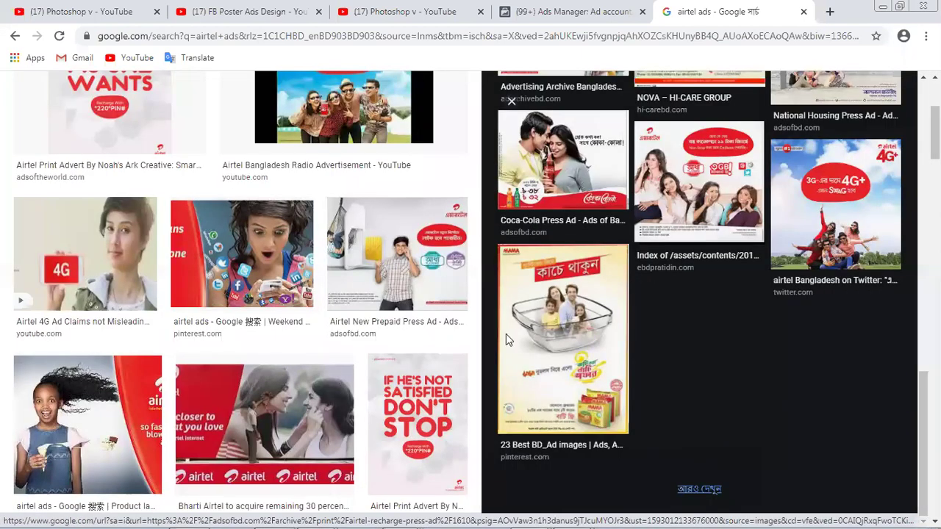
{"action": "key", "text": "Return"}
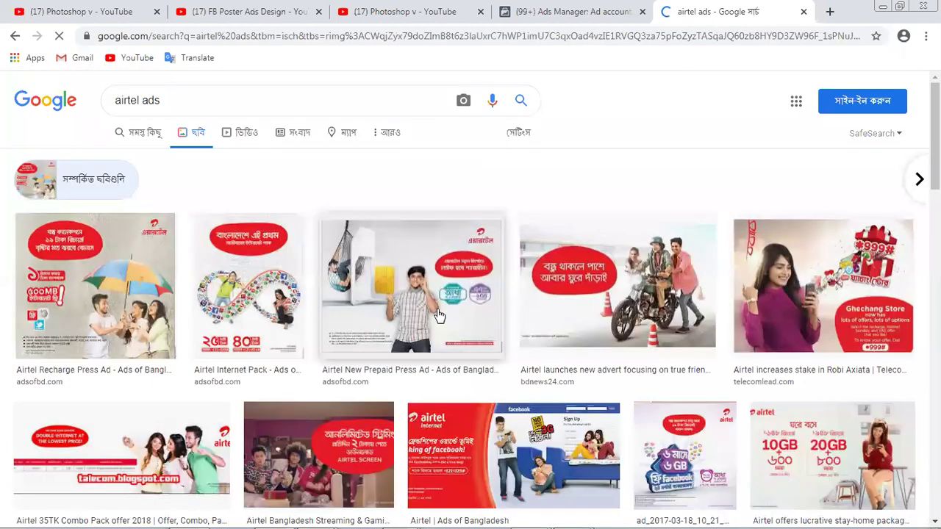
{"action": "scroll", "coordinate": [437, 316], "scroll_direction": "down", "scroll_amount": 1}
{"action": "scroll", "coordinate": [419, 303], "scroll_direction": "down", "scroll_amount": 1}
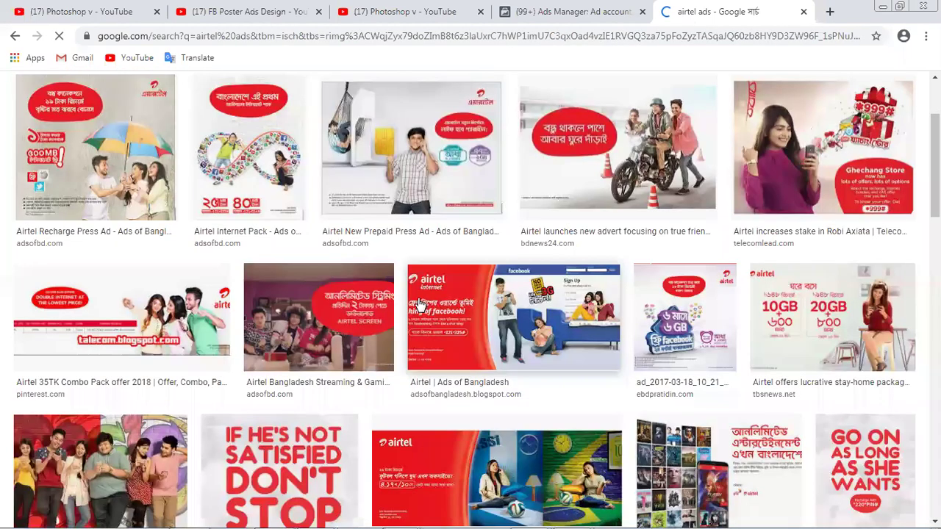
{"action": "scroll", "coordinate": [418, 304], "scroll_direction": "down", "scroll_amount": 3}
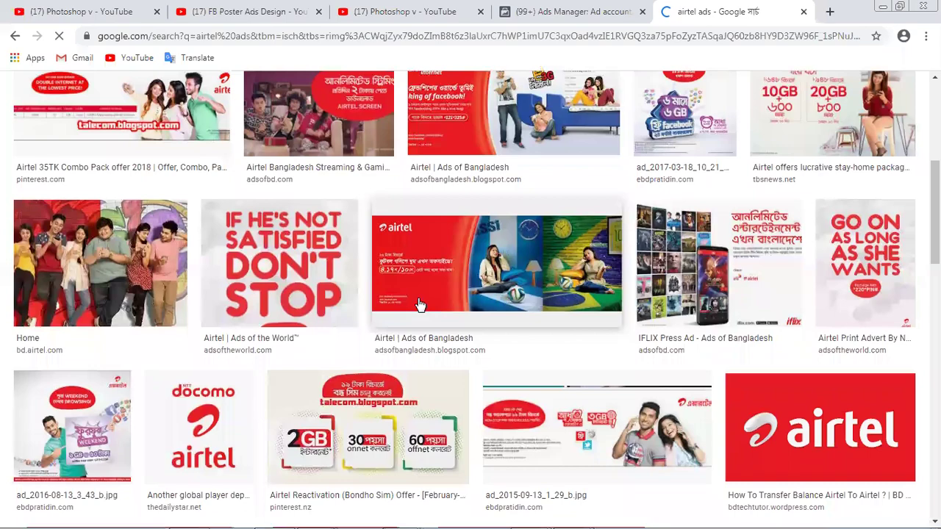
{"action": "scroll", "coordinate": [418, 304], "scroll_direction": "down", "scroll_amount": 2}
{"action": "scroll", "coordinate": [418, 302], "scroll_direction": "down", "scroll_amount": 2}
{"action": "scroll", "coordinate": [417, 302], "scroll_direction": "down", "scroll_amount": 2}
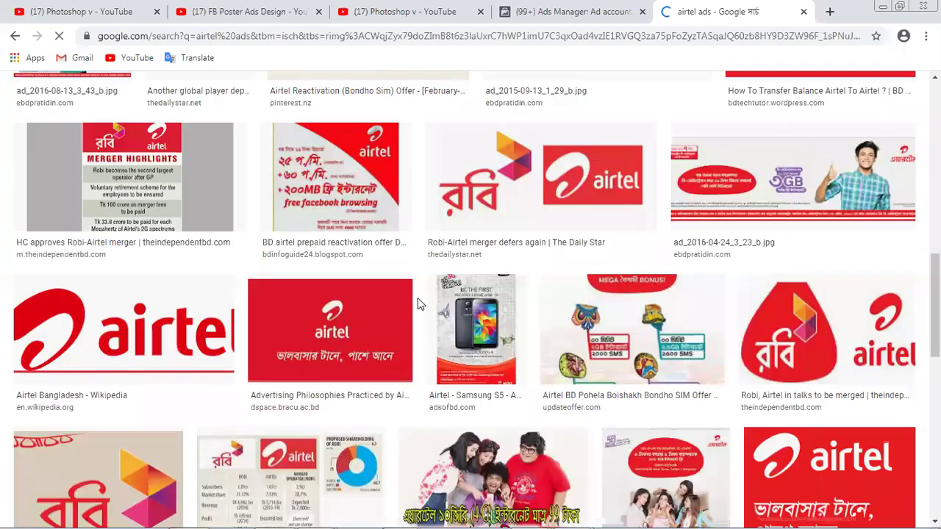
{"action": "scroll", "coordinate": [417, 299], "scroll_direction": "down", "scroll_amount": 2}
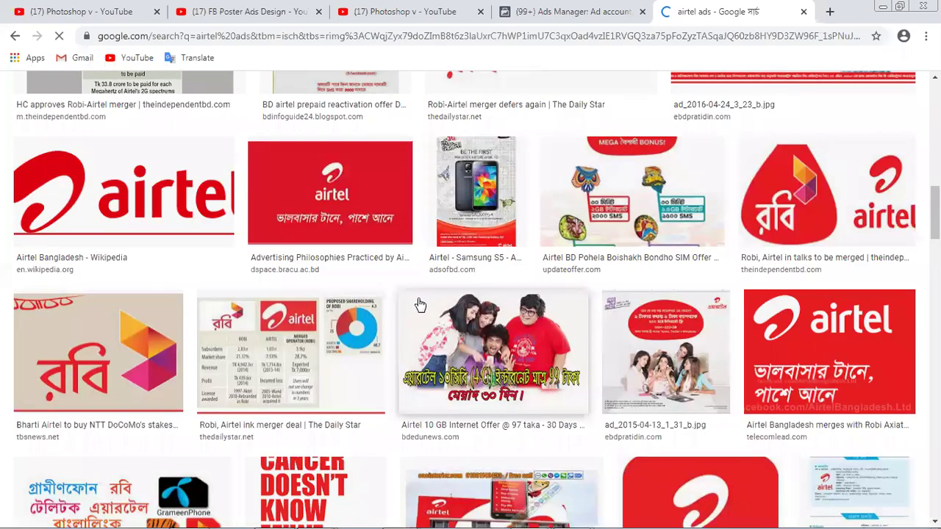
{"action": "scroll", "coordinate": [419, 305], "scroll_direction": "down", "scroll_amount": 2}
{"action": "scroll", "coordinate": [419, 304], "scroll_direction": "down", "scroll_amount": 3}
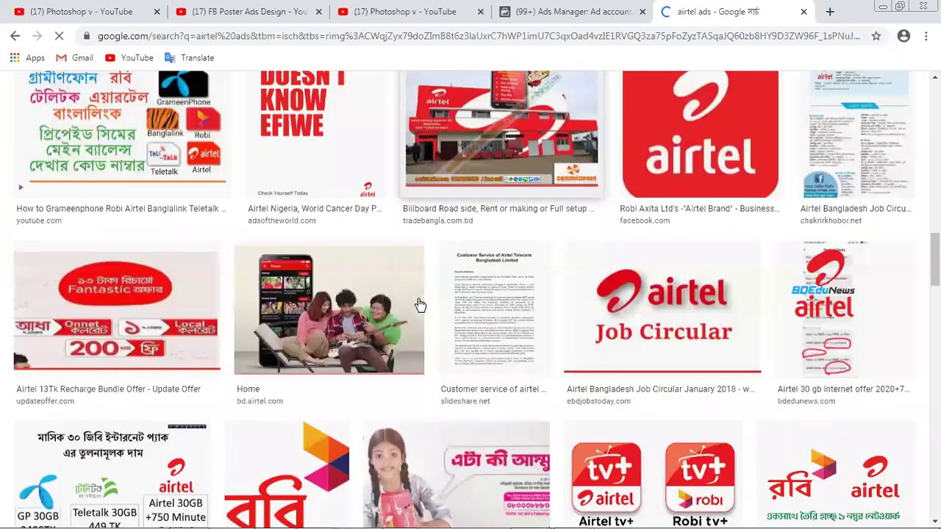
{"action": "scroll", "coordinate": [348, 245], "scroll_direction": "down", "scroll_amount": 1}
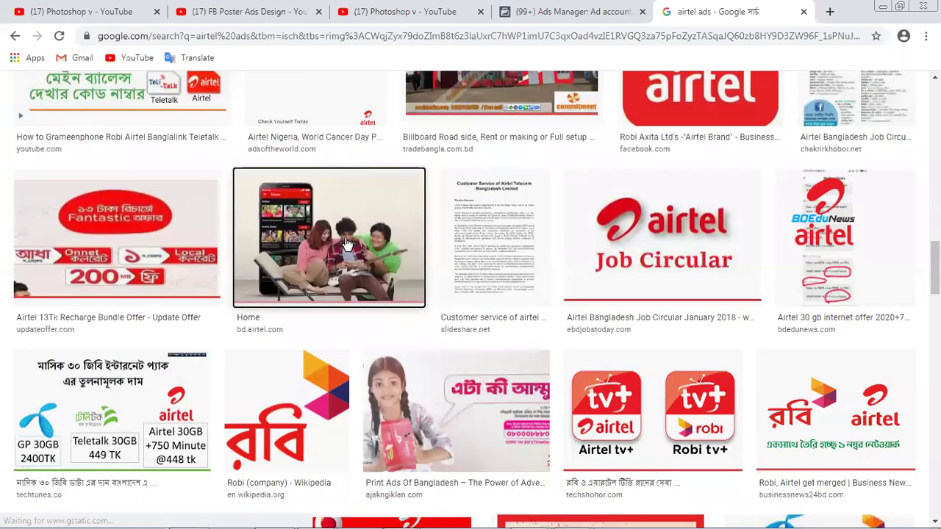
- Preview the bd.airtel.com 'Home' photo of three friends on a sofa (528 × 345)
{"action": "left_click", "coordinate": [348, 245]}
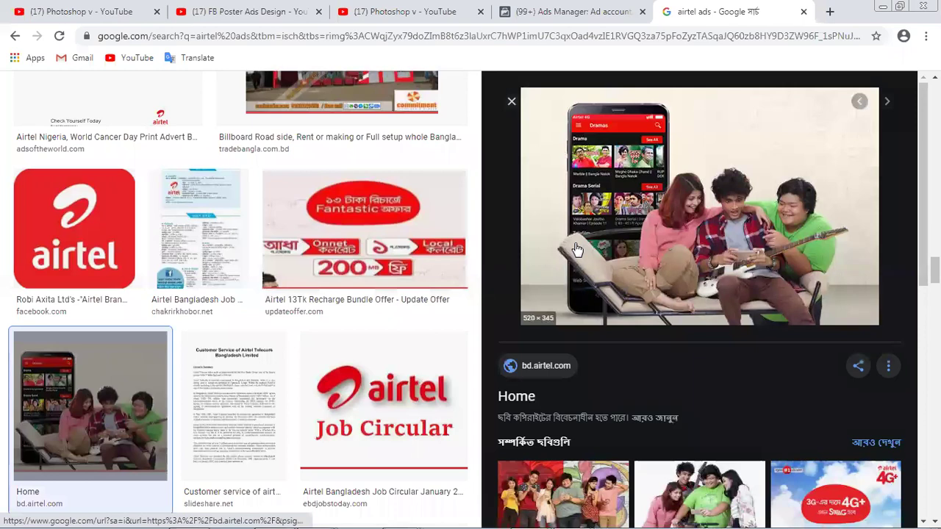
{"action": "scroll", "coordinate": [577, 250], "scroll_direction": "down", "scroll_amount": 2}
{"action": "scroll", "coordinate": [577, 250], "scroll_direction": "up", "scroll_amount": 1}
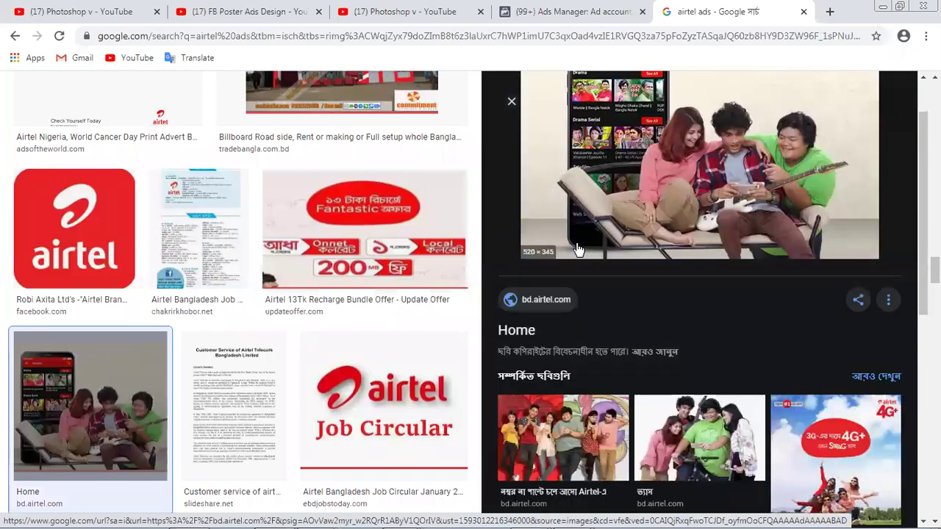
{"action": "scroll", "coordinate": [577, 250], "scroll_direction": "up", "scroll_amount": 1}
{"action": "right_click", "coordinate": [628, 137]}
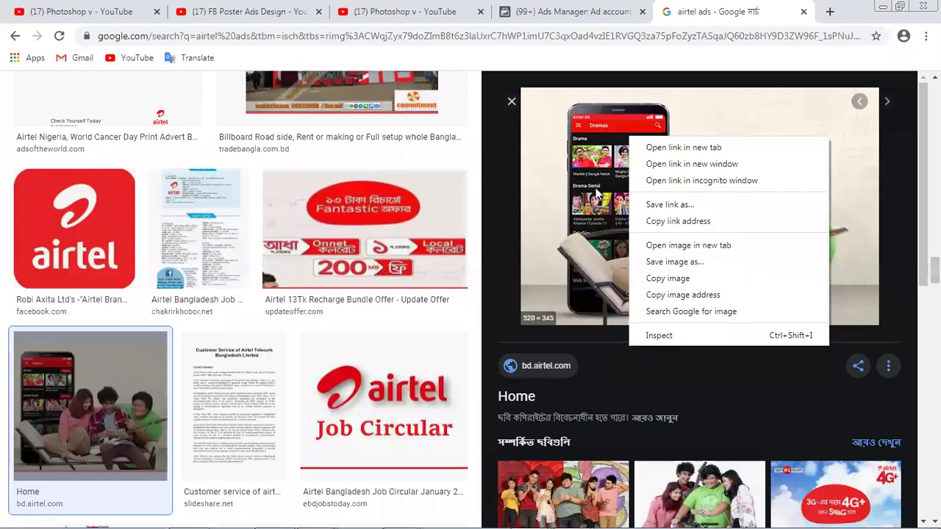
- Save the three-friends sofa photo as a JPEG into a newly created Desktop folder, New folder (4)
{"action": "left_click", "coordinate": [662, 261]}
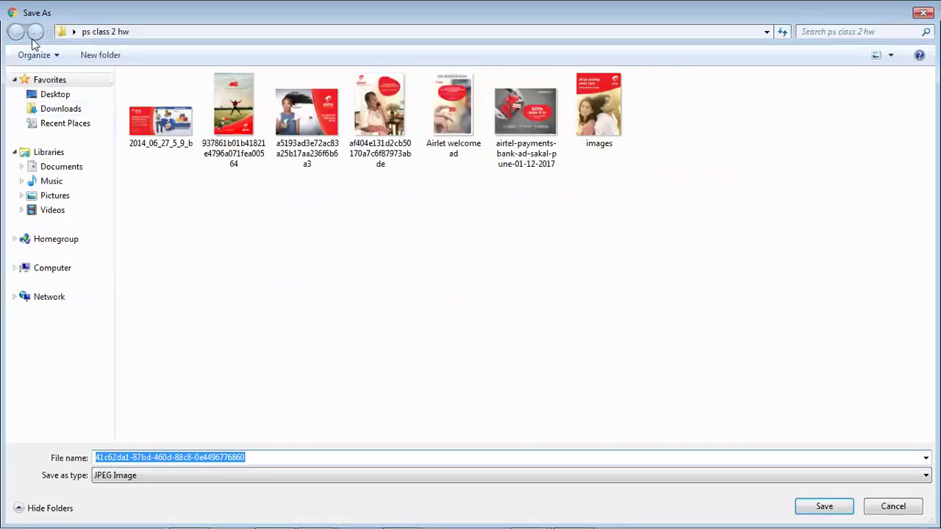
{"action": "left_click", "coordinate": [54, 96]}
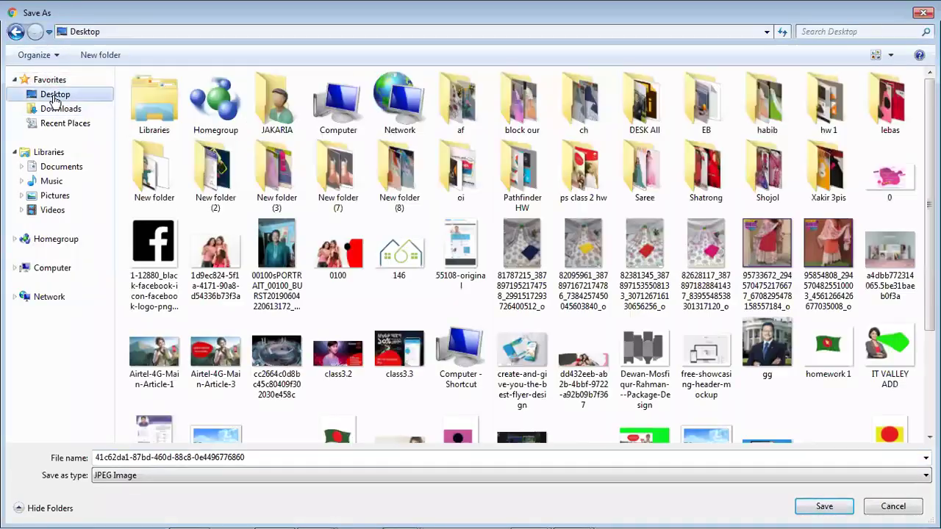
{"action": "right_click", "coordinate": [760, 404]}
{"action": "mouse_move", "coordinate": [790, 343]}
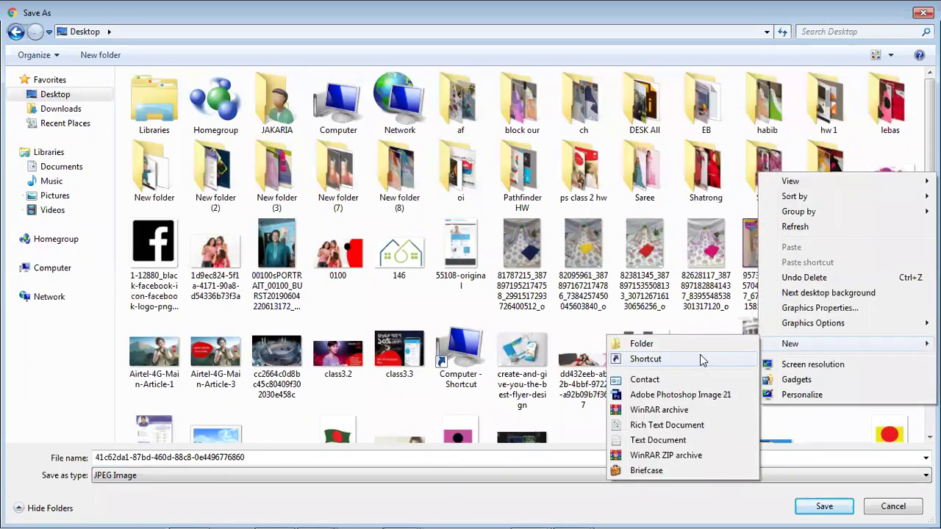
{"action": "left_click", "coordinate": [672, 344]}
{"action": "left_click", "coordinate": [309, 397]}
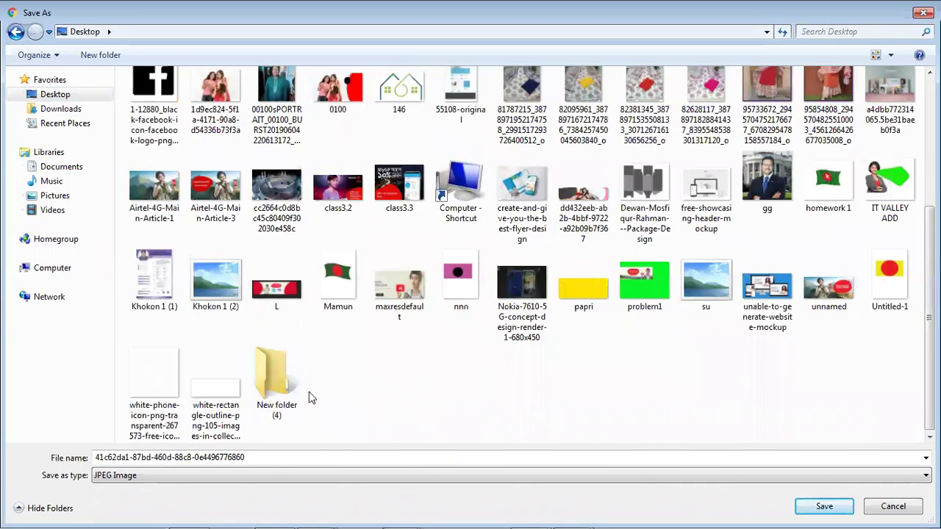
{"action": "double_click", "coordinate": [274, 378]}
{"action": "left_click", "coordinate": [822, 506]}
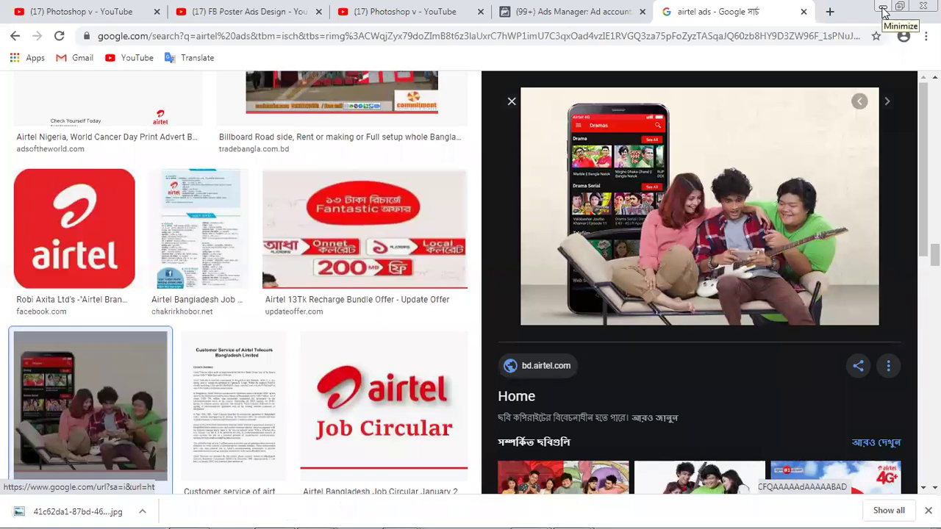
{"action": "left_click", "coordinate": [883, 11]}
- Open the three-friends JPEG from New folder (4) in Photoshop
{"action": "left_click", "coordinate": [880, 9]}
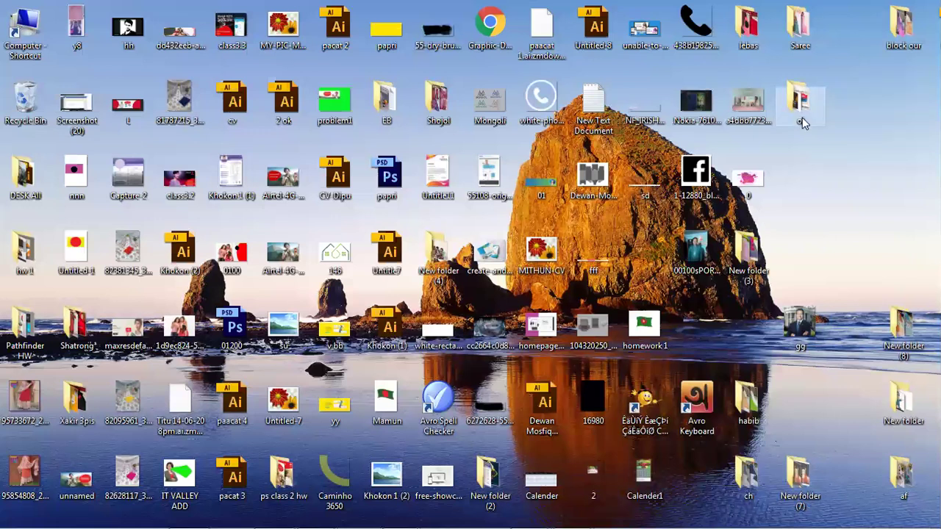
{"action": "double_click", "coordinate": [438, 277]}
{"action": "left_click_drag", "start_coordinate": [269, 150], "coordinate": [292, 164]}
{"action": "left_click_drag", "start_coordinate": [301, 513], "coordinate": [343, 306]}
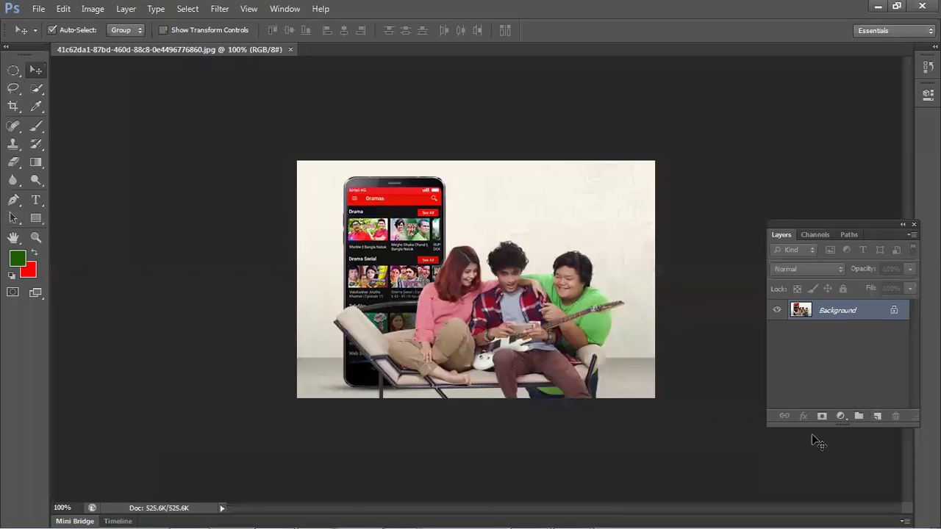
- On a new layer, fill an elliptical selection in the photo's upper right with red
{"action": "left_click", "coordinate": [878, 417]}
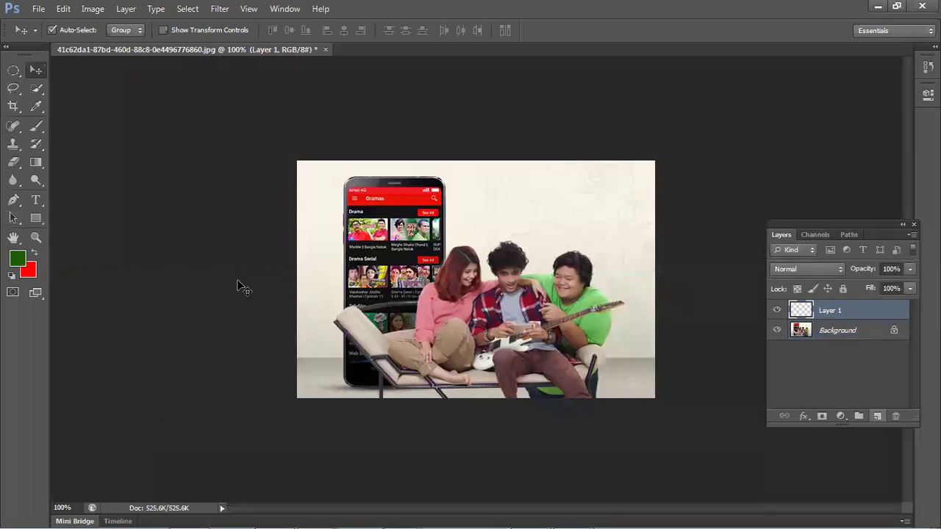
{"action": "left_click_drag", "start_coordinate": [13, 70], "coordinate": [28, 81]}
{"action": "left_click_drag", "start_coordinate": [482, 187], "coordinate": [631, 239]}
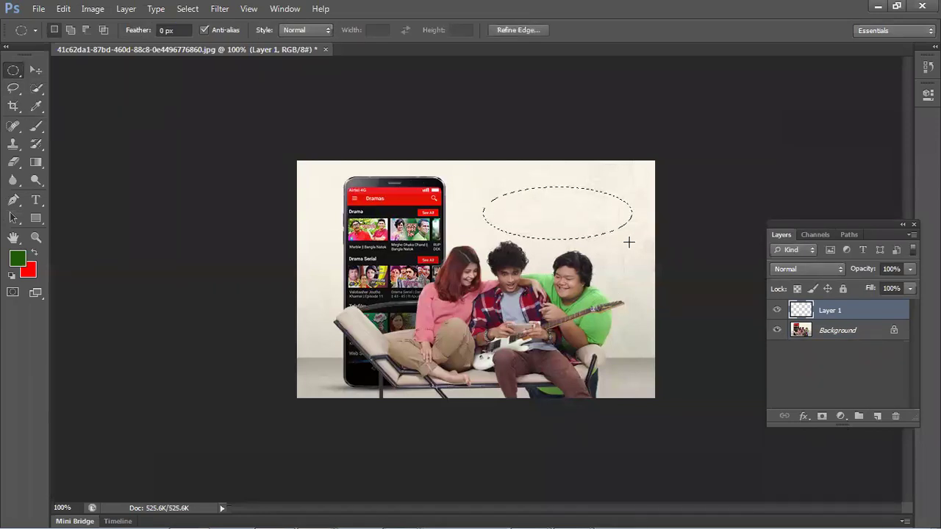
{"action": "key", "text": "ctrl+BackSpace"}
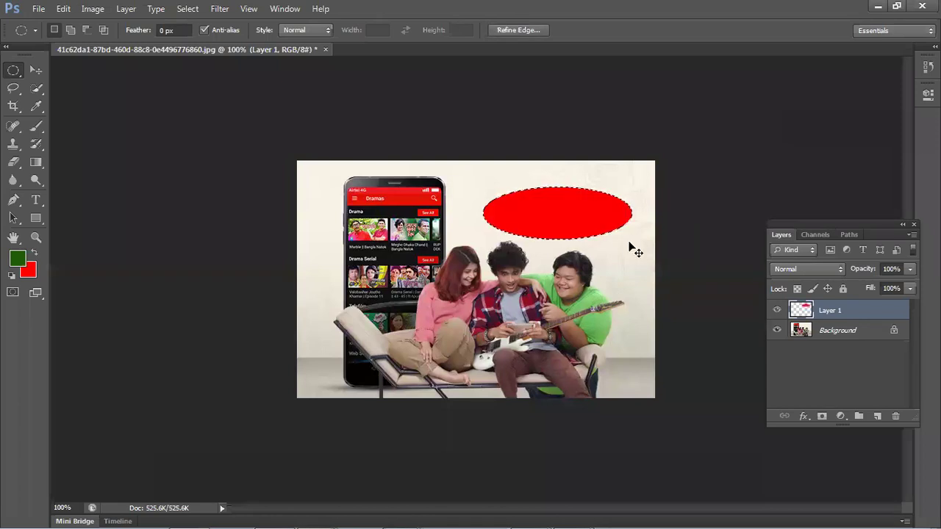
{"action": "key", "text": "ctrl+d"}
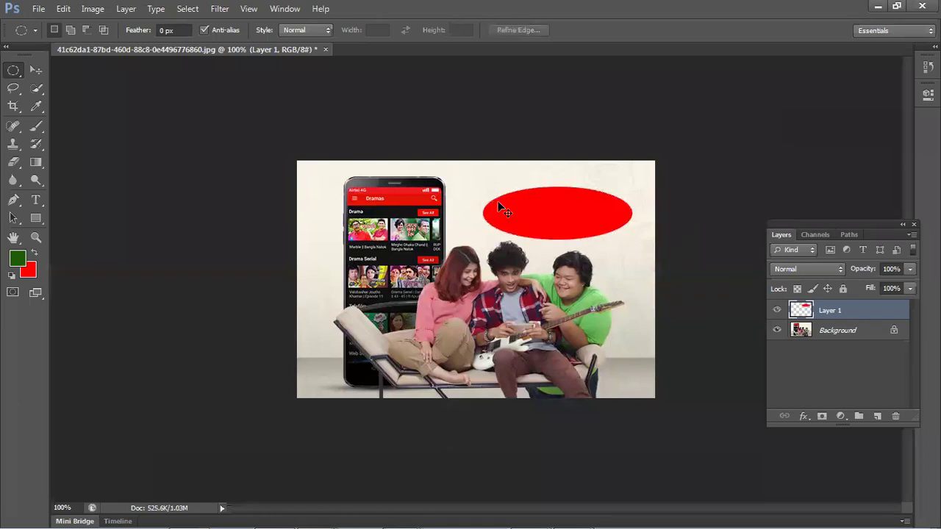
- Warp the red ellipse so its left side bulges outward, then nudge it up slightly
{"action": "key", "text": "ctrl+t"}
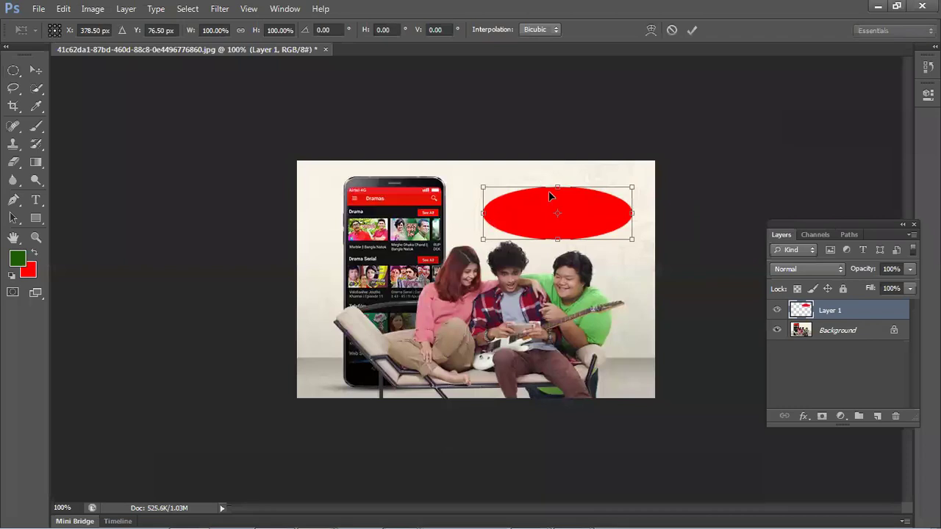
{"action": "right_click", "coordinate": [549, 192]}
{"action": "left_click", "coordinate": [569, 299]}
{"action": "left_click_drag", "start_coordinate": [513, 196], "coordinate": [484, 174]}
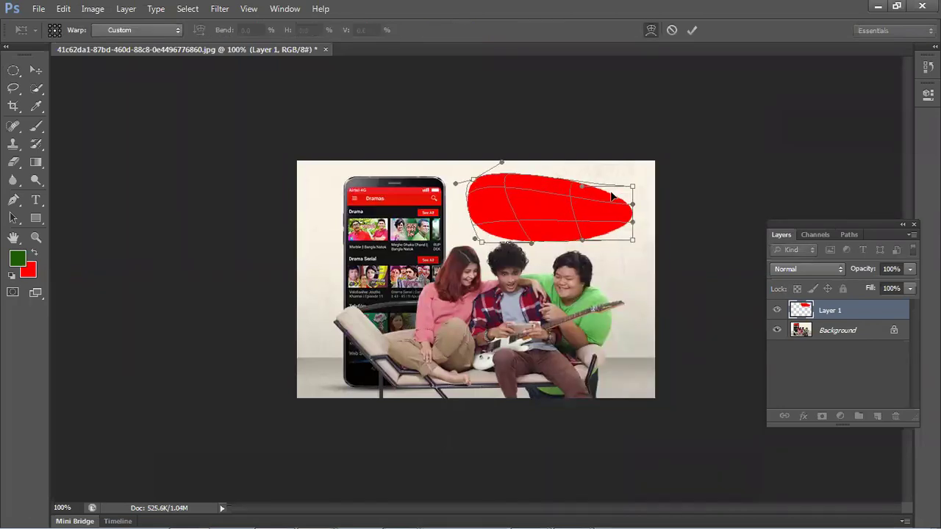
{"action": "key", "text": "Return"}
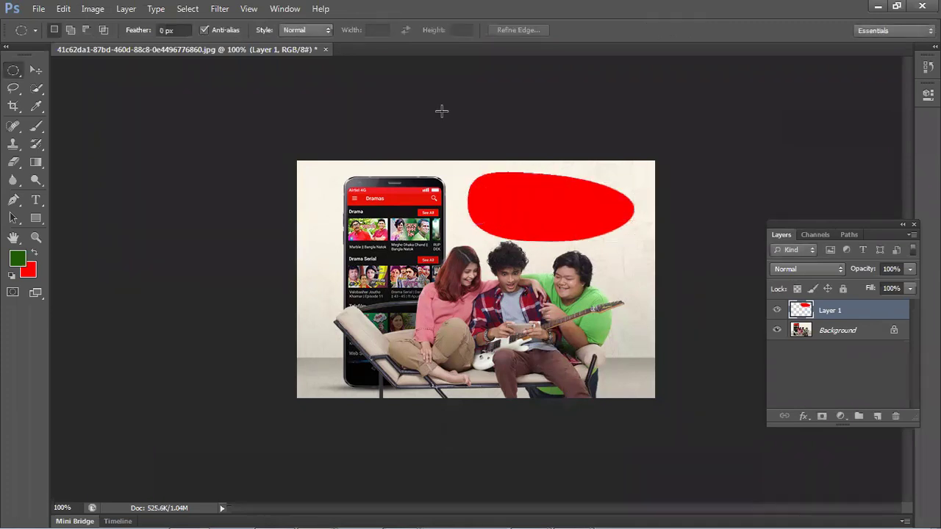
{"action": "left_click", "coordinate": [42, 70]}
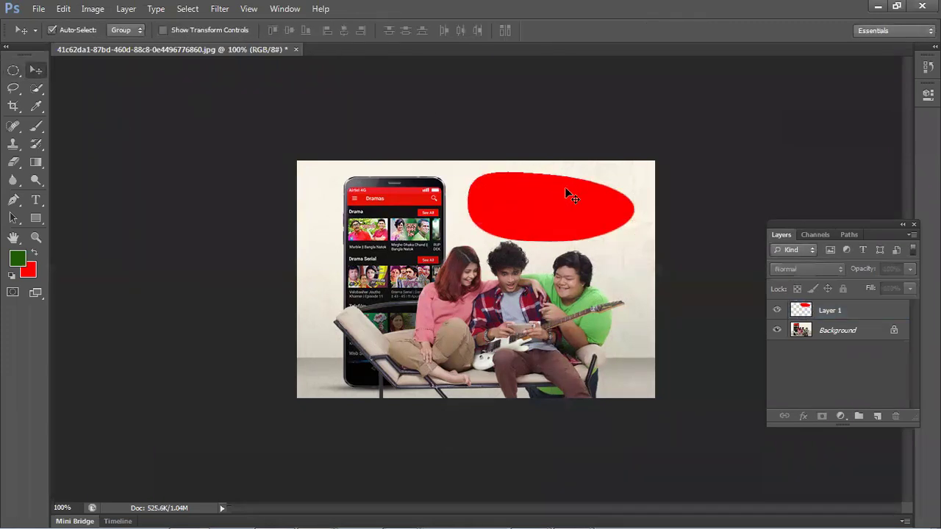
{"action": "left_click_drag", "start_coordinate": [564, 187], "coordinate": [564, 184]}
{"action": "key", "text": "Up"}
{"action": "key", "text": "Up"}
{"action": "key", "text": "Up"}
{"action": "key", "text": "Up"}
{"action": "key", "text": "Up"}
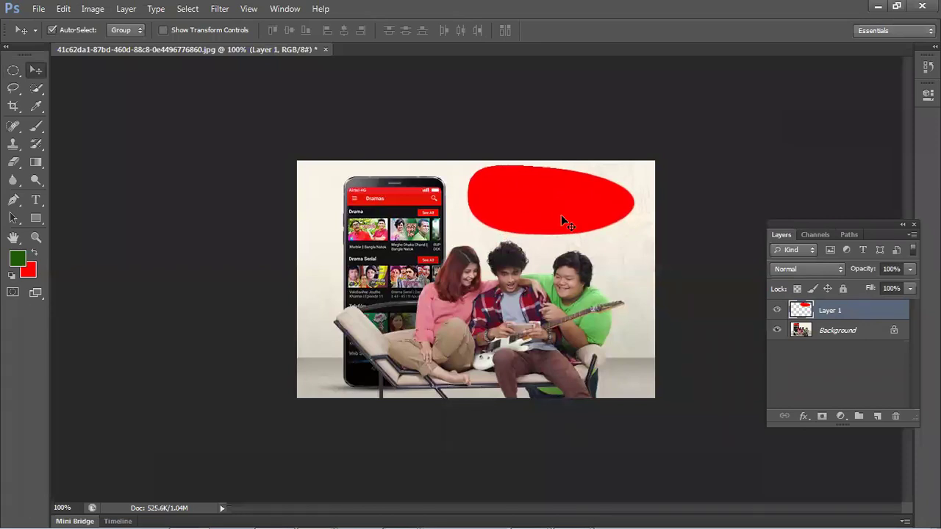
- Minimize Photoshop and Explorer and bring the 'airtel ads - Google' Chrome window forward
{"action": "mouse_move", "coordinate": [384, 513]}
{"action": "mouse_move", "coordinate": [607, 513]}
{"action": "left_click", "coordinate": [878, 6]}
{"action": "left_click", "coordinate": [470, 51]}
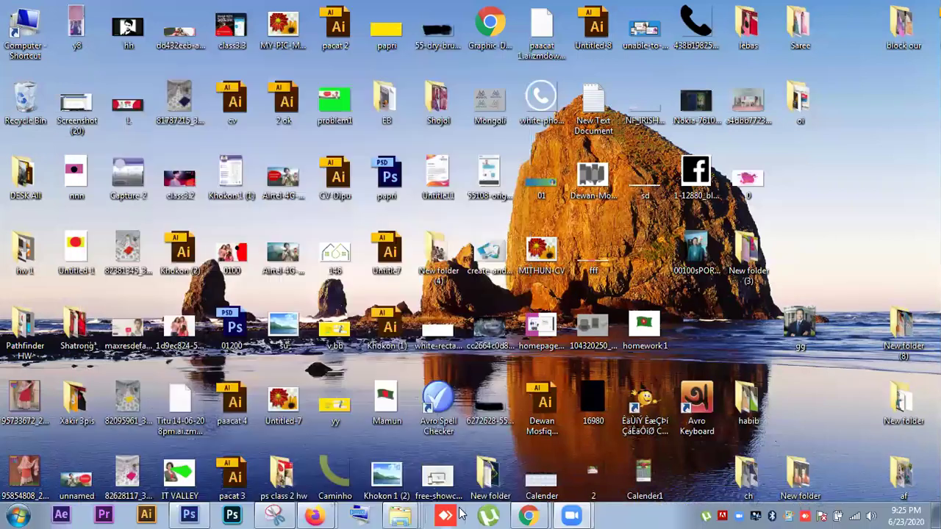
{"action": "mouse_move", "coordinate": [529, 514]}
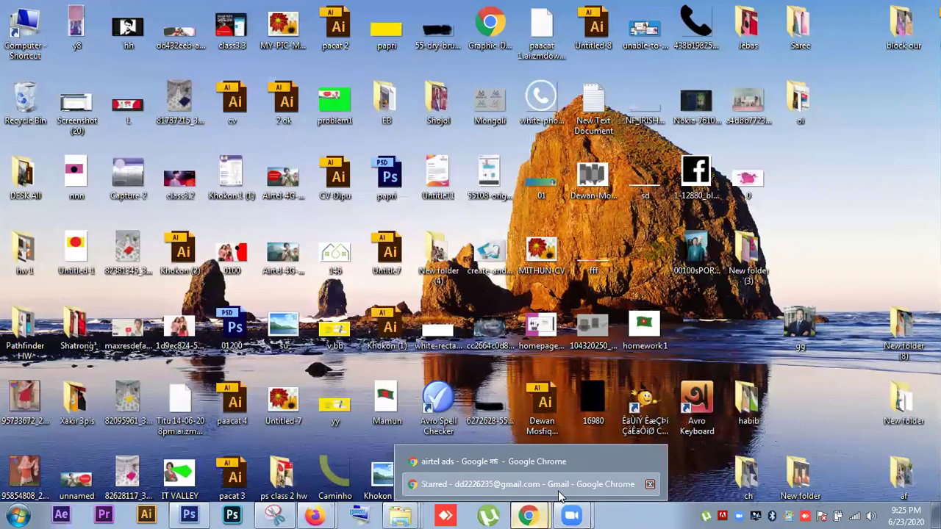
{"action": "left_click", "coordinate": [559, 485]}
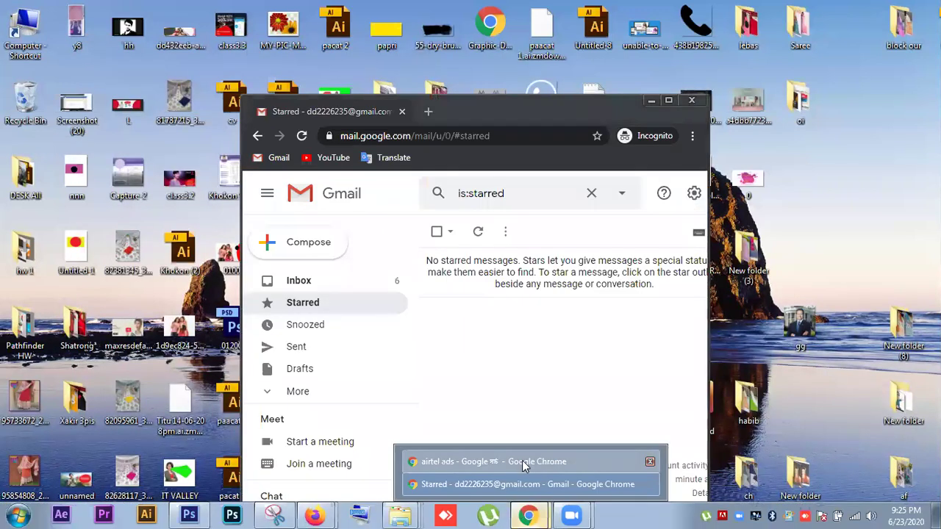
{"action": "left_click", "coordinate": [524, 462]}
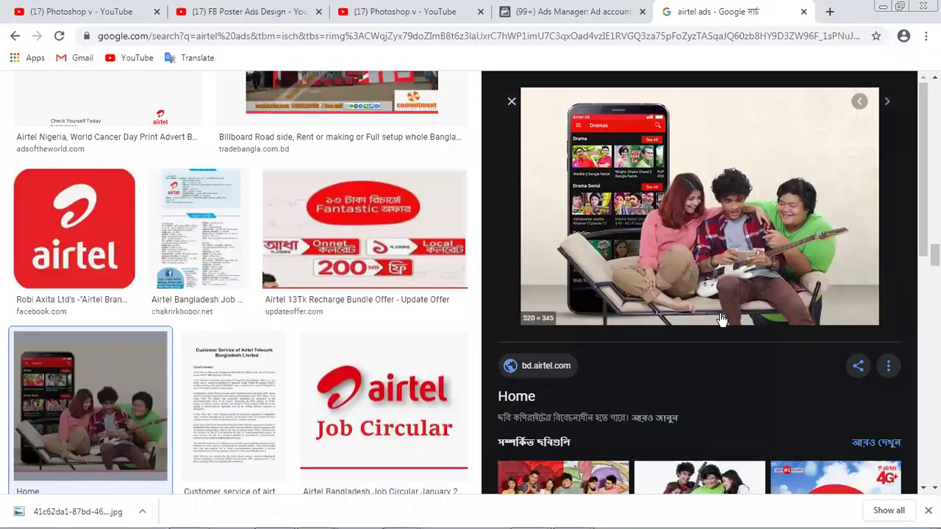
- Browse related images, previewing four friends with a phone, an Airtel image and a back-to-back couple
{"action": "scroll", "coordinate": [721, 320], "scroll_direction": "up", "scroll_amount": 4}
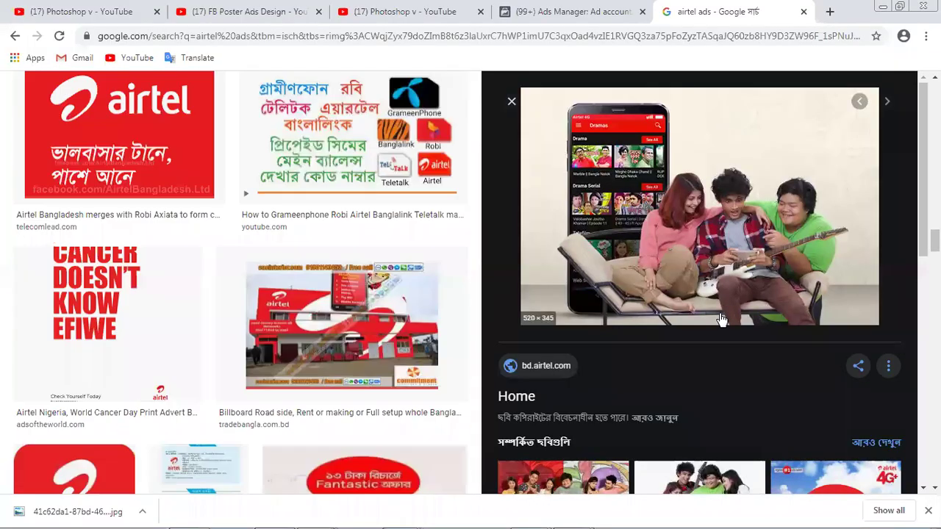
{"action": "scroll", "coordinate": [240, 283], "scroll_direction": "up", "scroll_amount": 3}
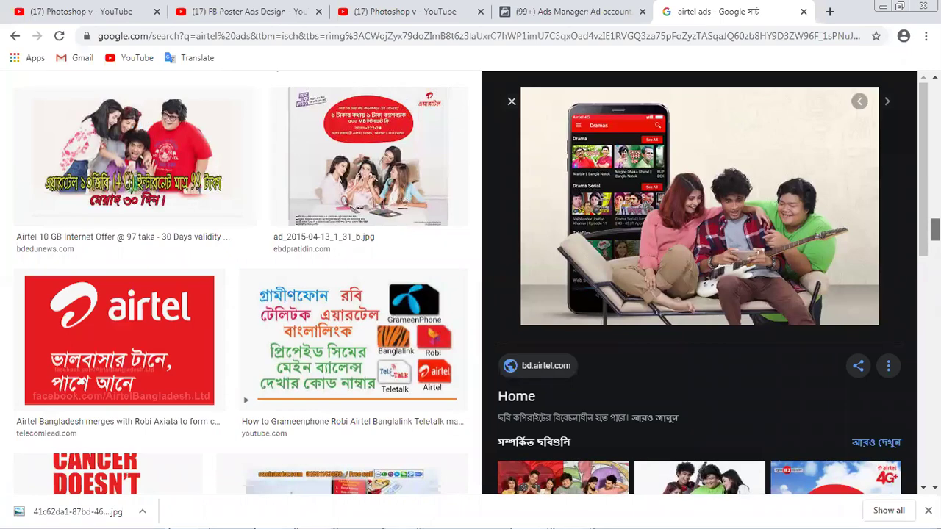
{"action": "scroll", "coordinate": [697, 255], "scroll_direction": "up", "scroll_amount": 3}
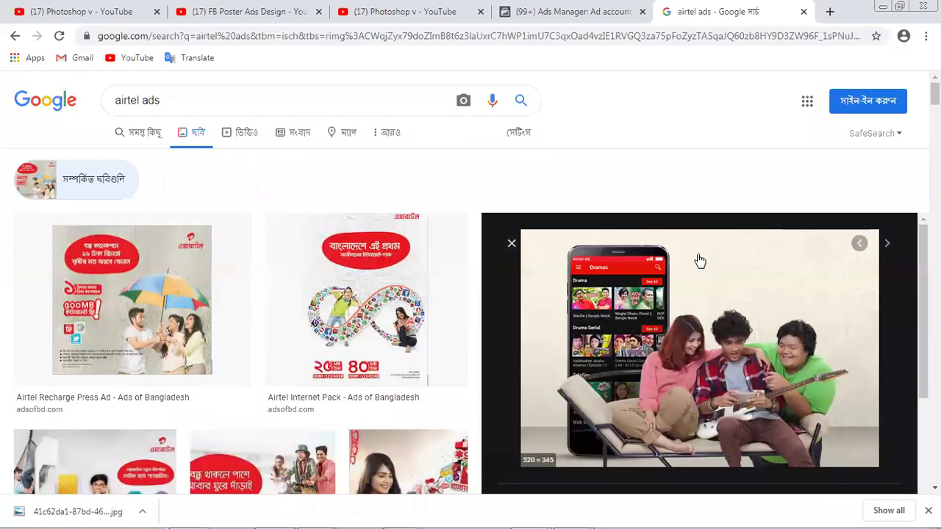
{"action": "scroll", "coordinate": [700, 261], "scroll_direction": "down", "scroll_amount": 1}
{"action": "scroll", "coordinate": [700, 261], "scroll_direction": "down", "scroll_amount": 1}
{"action": "scroll", "coordinate": [403, 413], "scroll_direction": "down", "scroll_amount": 2}
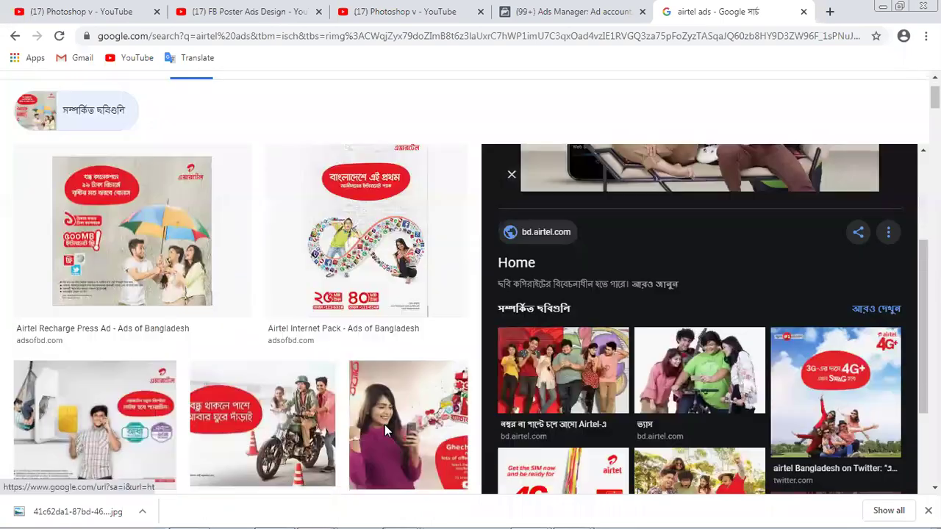
{"action": "scroll", "coordinate": [404, 414], "scroll_direction": "down", "scroll_amount": 3}
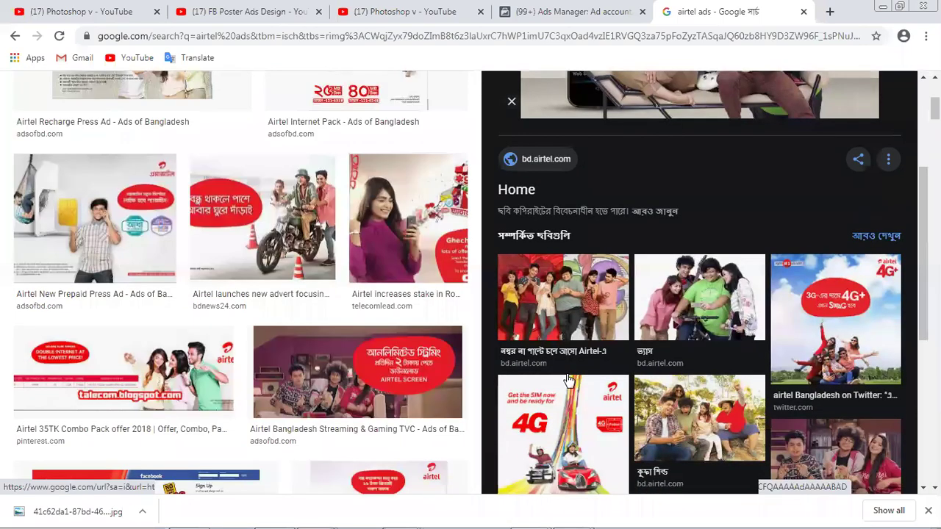
{"action": "scroll", "coordinate": [615, 333], "scroll_direction": "down", "scroll_amount": 3}
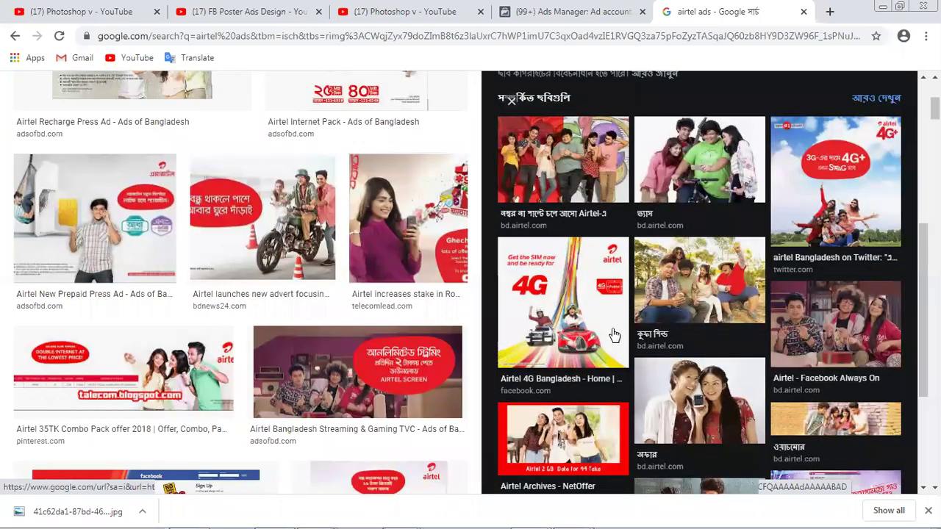
{"action": "scroll", "coordinate": [614, 334], "scroll_direction": "down", "scroll_amount": 3}
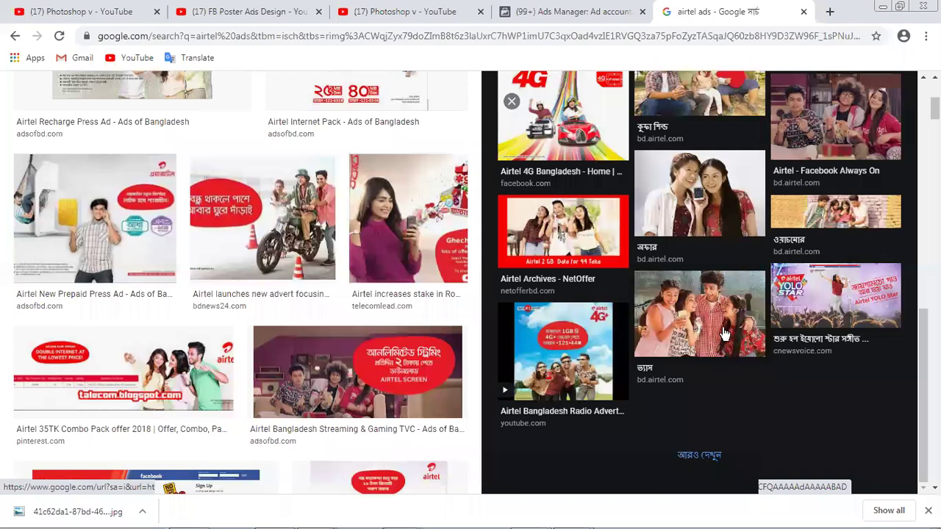
{"action": "left_click", "coordinate": [722, 315]}
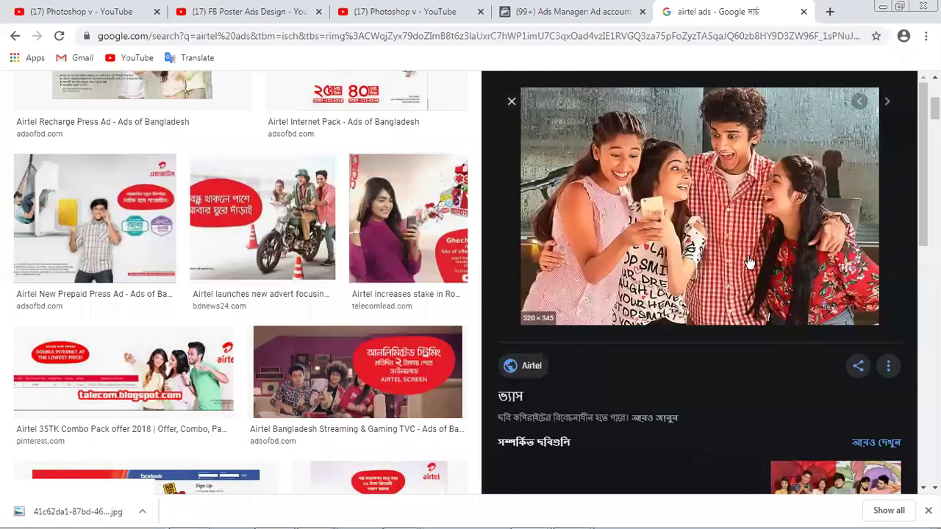
{"action": "scroll", "coordinate": [738, 340], "scroll_direction": "down", "scroll_amount": 3}
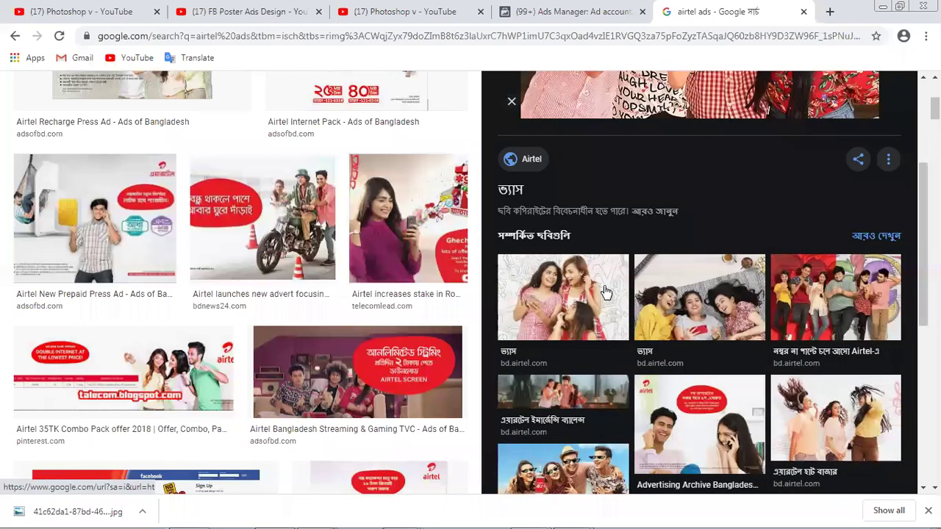
{"action": "left_click", "coordinate": [605, 292]}
{"action": "scroll", "coordinate": [617, 302], "scroll_direction": "down", "scroll_amount": 3}
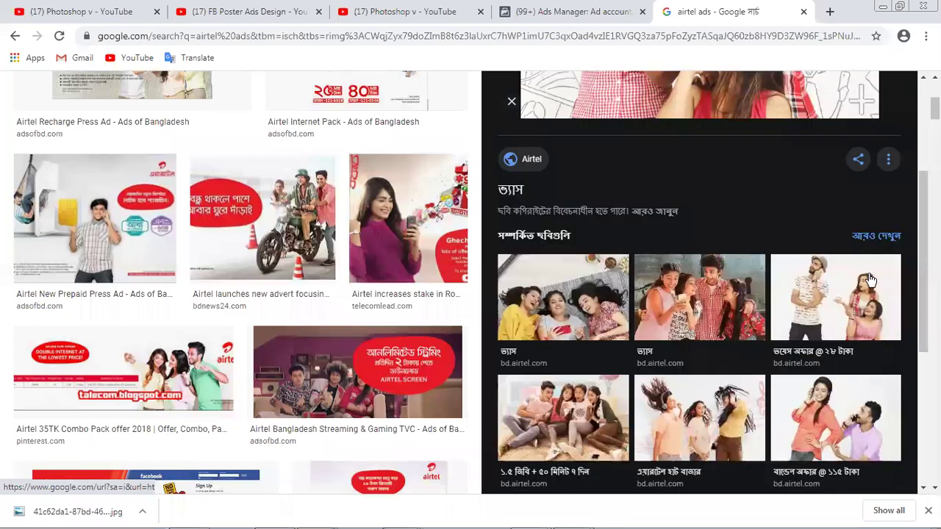
{"action": "scroll", "coordinate": [742, 351], "scroll_direction": "down", "scroll_amount": 2}
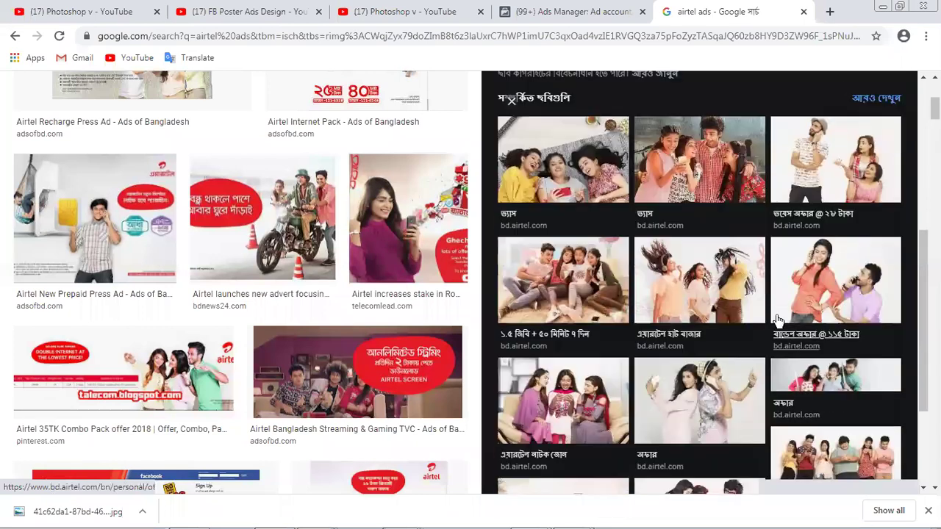
{"action": "left_click", "coordinate": [706, 407]}
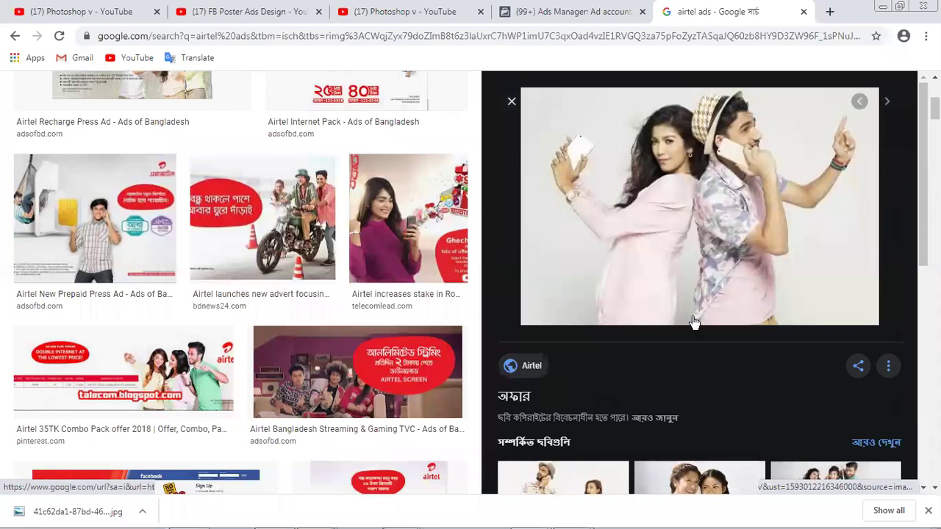
- Preview the Robi woman-with-phone image, then the ICICI Bank mobile-recharge ad
{"action": "scroll", "coordinate": [680, 298], "scroll_direction": "down", "scroll_amount": 2}
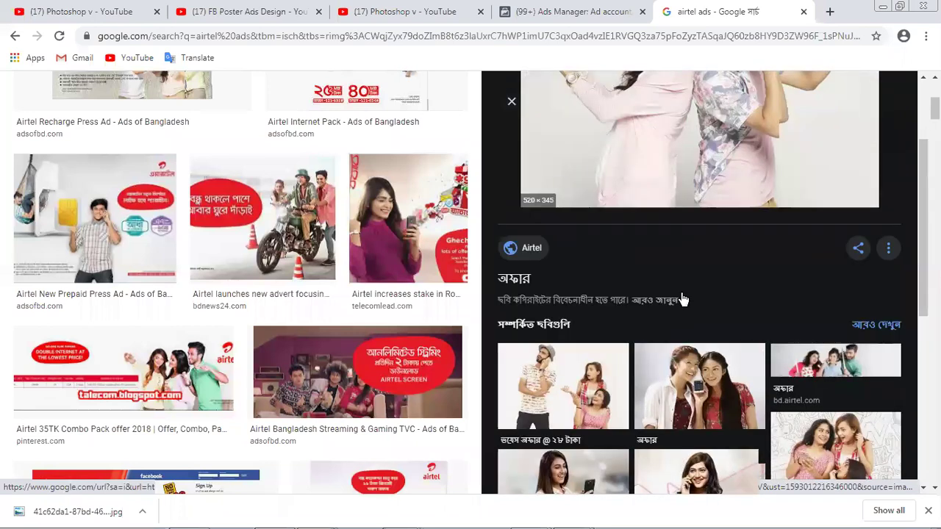
{"action": "scroll", "coordinate": [588, 293], "scroll_direction": "down", "scroll_amount": 2}
{"action": "scroll", "coordinate": [580, 294], "scroll_direction": "down", "scroll_amount": 1}
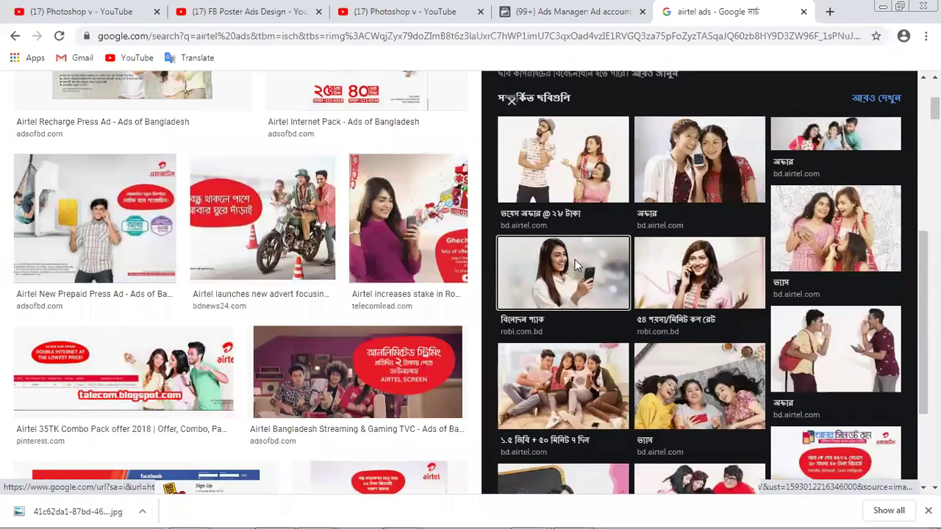
{"action": "left_click", "coordinate": [575, 259]}
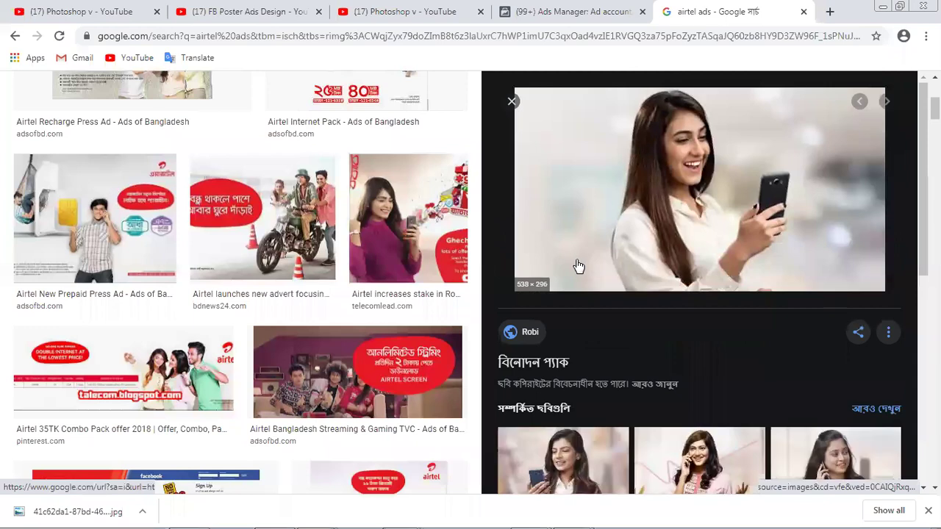
{"action": "scroll", "coordinate": [579, 266], "scroll_direction": "down", "scroll_amount": 3}
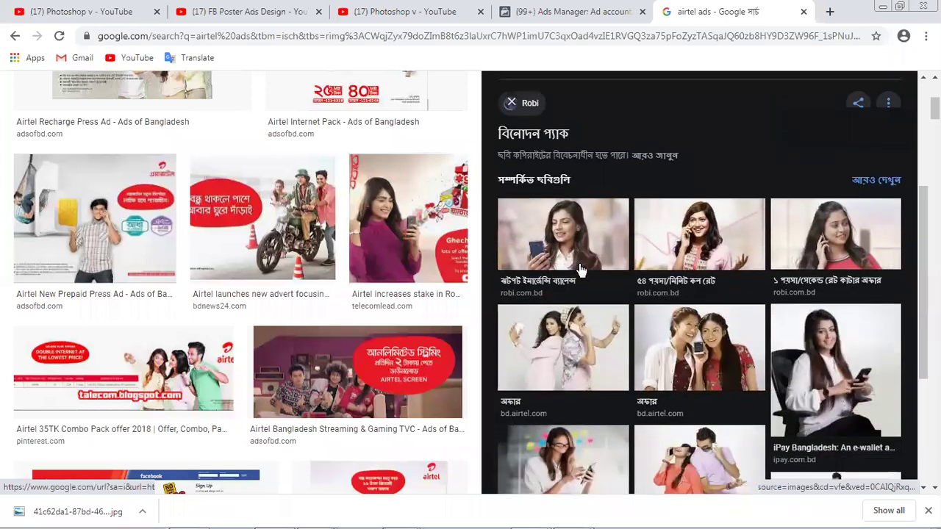
{"action": "scroll", "coordinate": [578, 269], "scroll_direction": "down", "scroll_amount": 1}
{"action": "scroll", "coordinate": [578, 269], "scroll_direction": "down", "scroll_amount": 2}
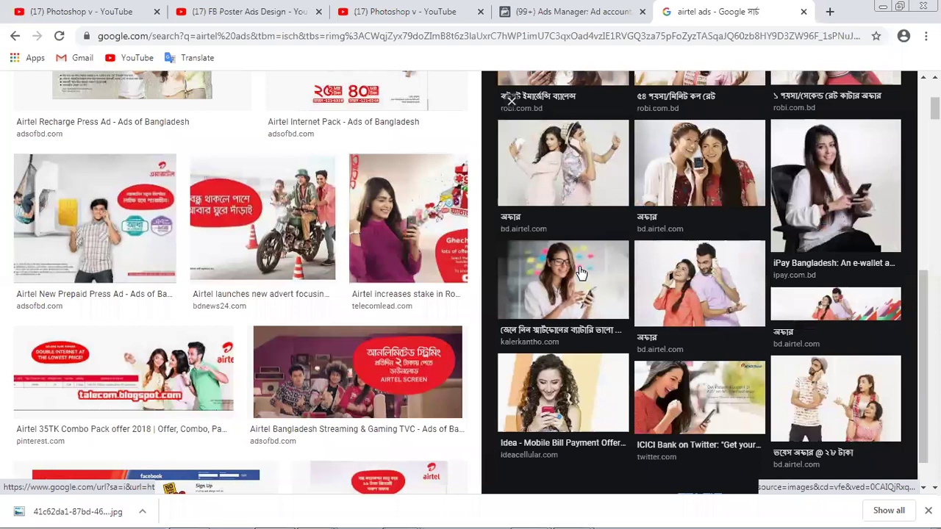
{"action": "scroll", "coordinate": [578, 271], "scroll_direction": "down", "scroll_amount": 1}
{"action": "left_click", "coordinate": [700, 367]}
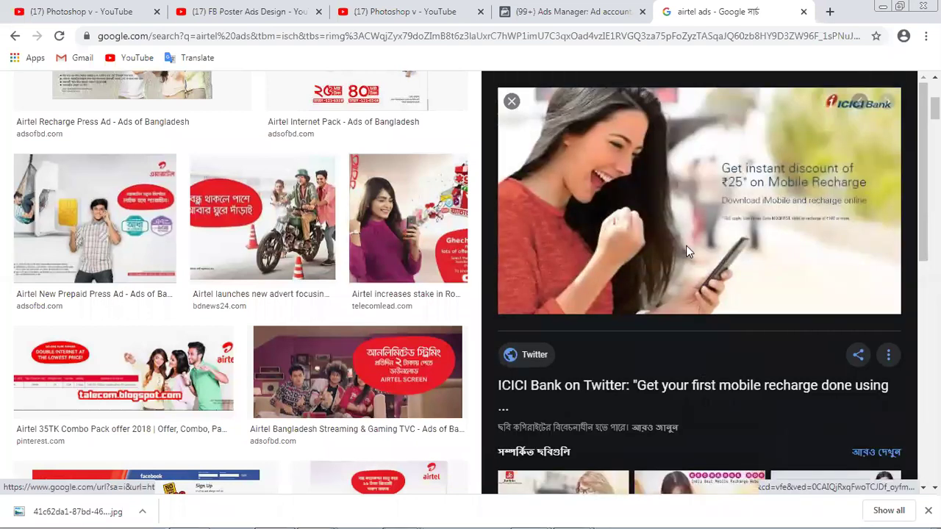
- Save the ICICI Bank ad image to the folder
{"action": "right_click", "coordinate": [662, 204]}
{"action": "left_click", "coordinate": [721, 325]}
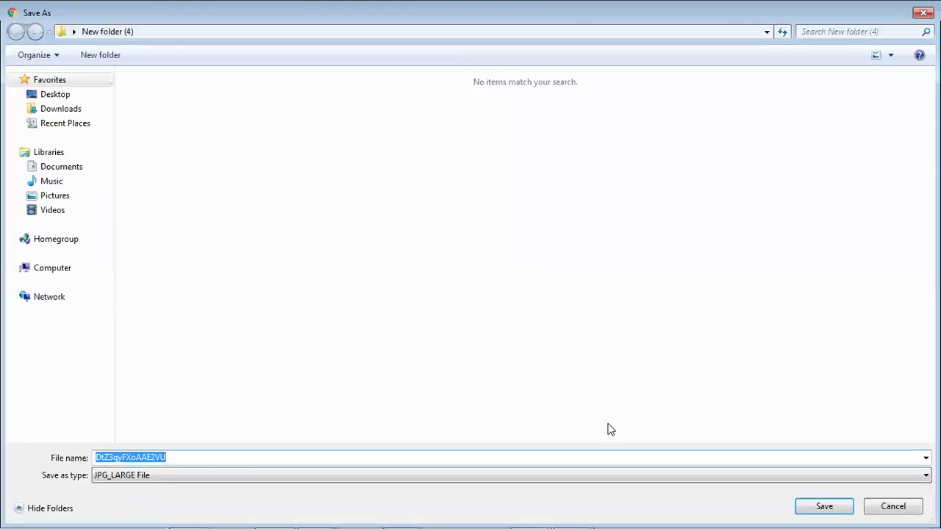
{"action": "left_click", "coordinate": [812, 509]}
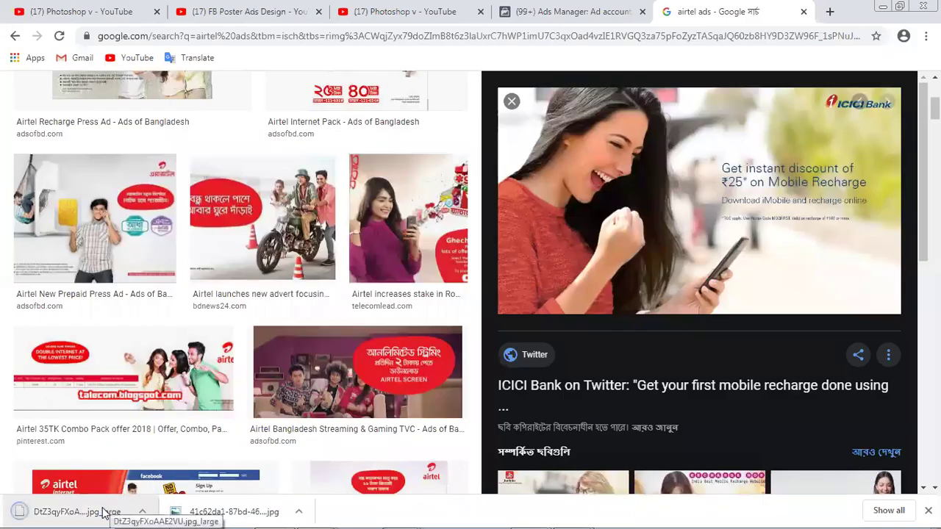
- Cancel a duplicate save and try dragging the downloaded image into Photoshop, dismissing the error
{"action": "right_click", "coordinate": [594, 217]}
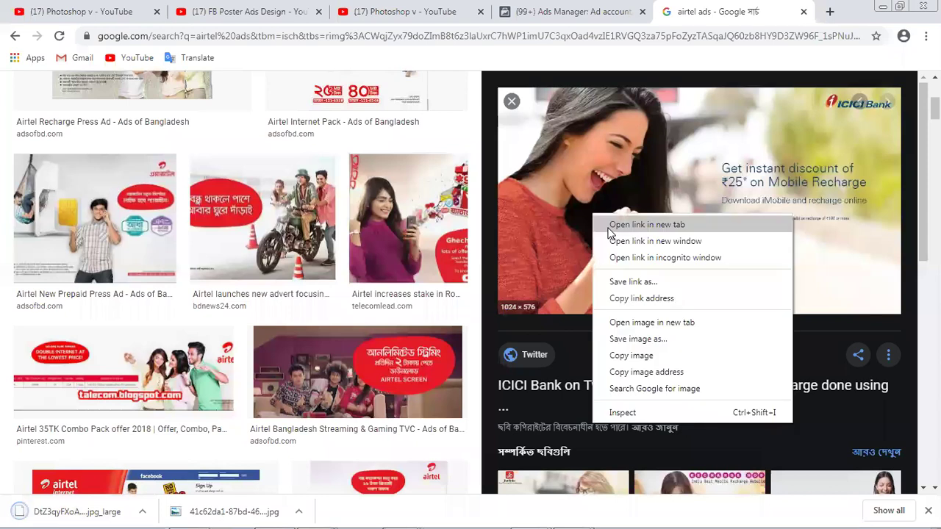
{"action": "left_click", "coordinate": [643, 339]}
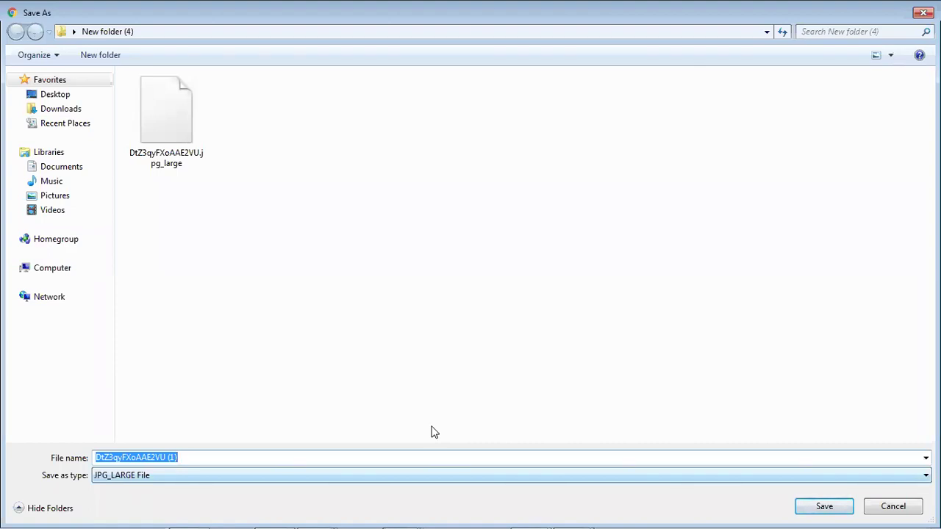
{"action": "left_click", "coordinate": [891, 506]}
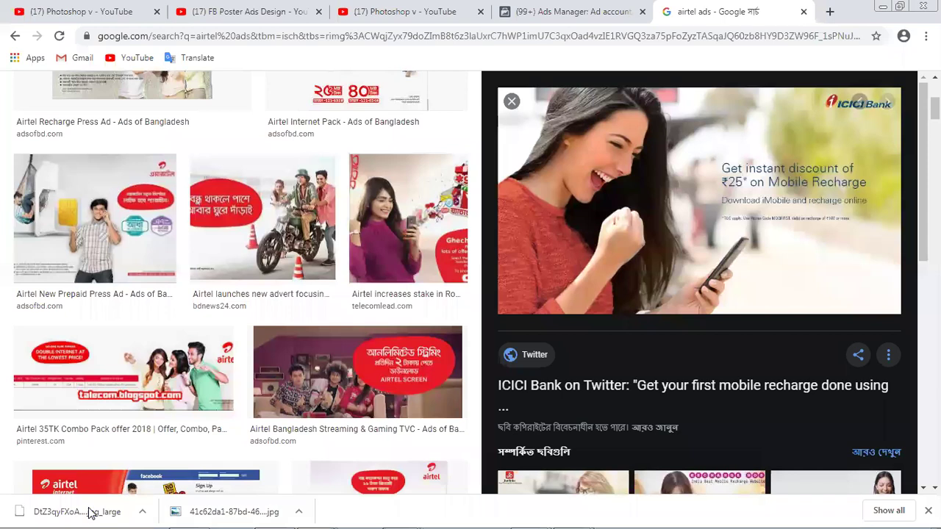
{"action": "left_click_drag", "start_coordinate": [88, 511], "coordinate": [817, 363]}
{"action": "left_click", "coordinate": [461, 212]}
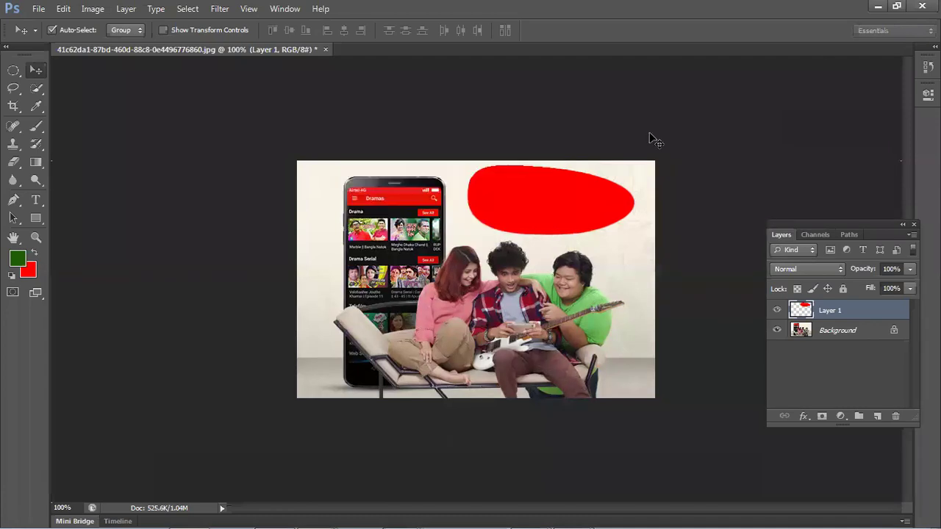
{"action": "left_click", "coordinate": [881, 6]}
- Preview the online mobile recharge photo and save it as jd-fb-img-12.jpg
{"action": "scroll", "coordinate": [635, 308], "scroll_direction": "down", "scroll_amount": 4}
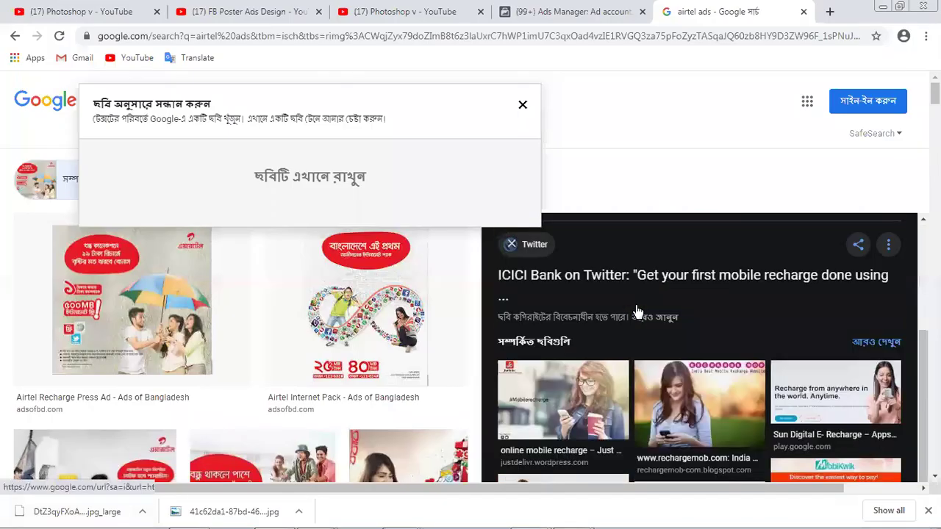
{"action": "left_click", "coordinate": [585, 395]}
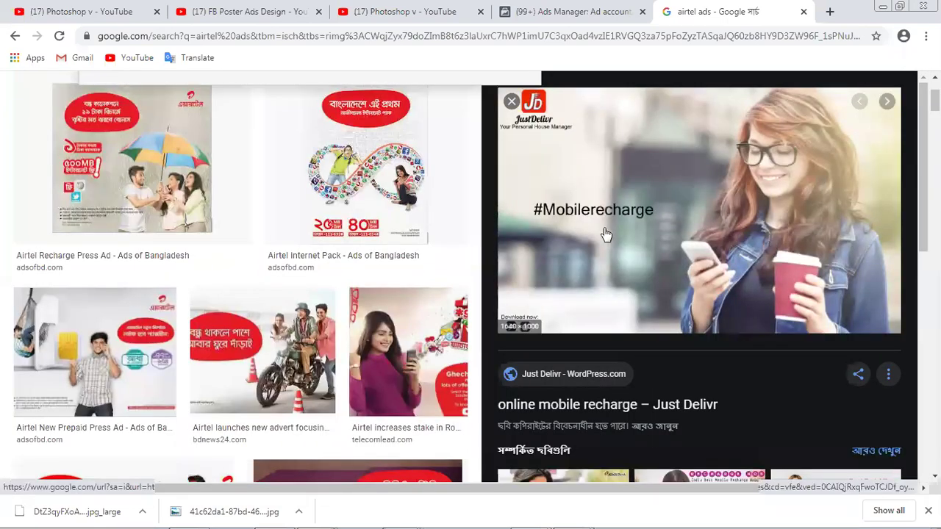
{"action": "right_click", "coordinate": [681, 206]}
{"action": "left_click", "coordinate": [704, 332]}
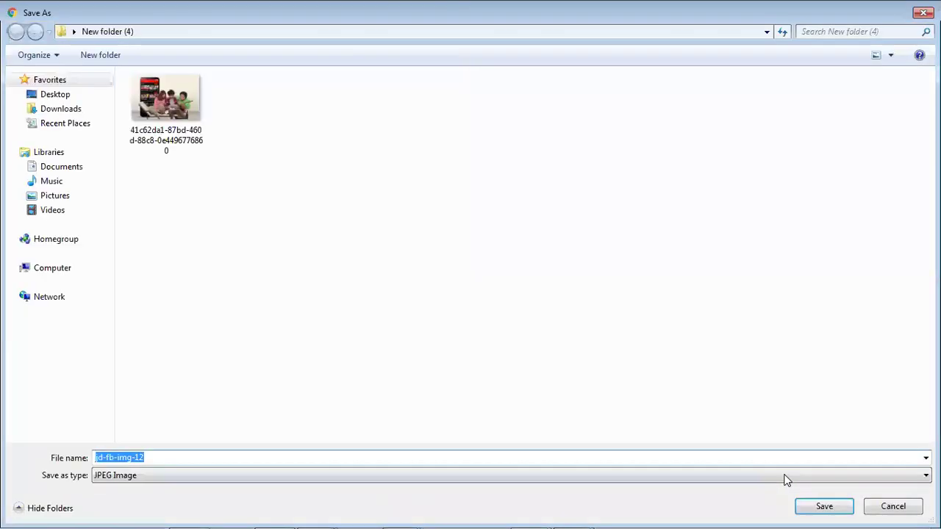
{"action": "left_click", "coordinate": [823, 506]}
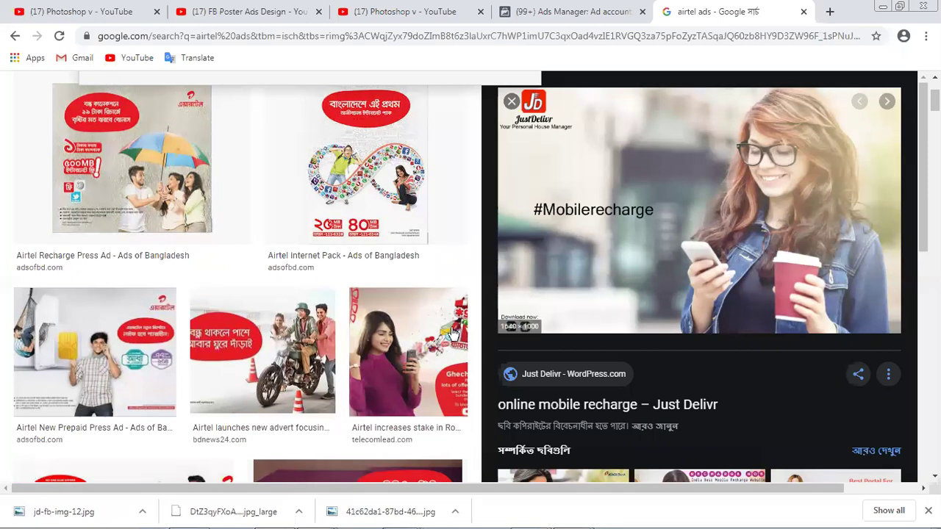
- Open jd-fb-img-12.jpg, add a new layer, and fill an ellipse over its left side with red
{"action": "left_click_drag", "start_coordinate": [49, 512], "coordinate": [823, 377]}
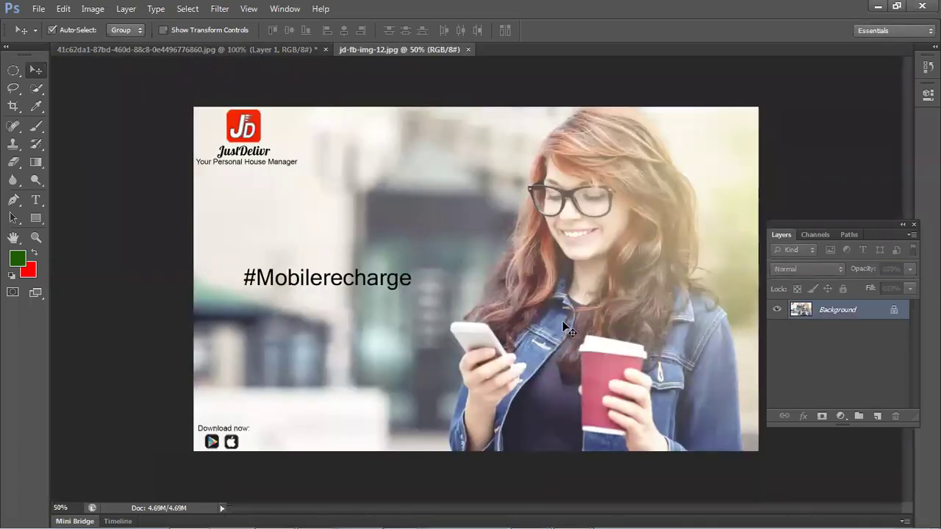
{"action": "left_click", "coordinate": [874, 417]}
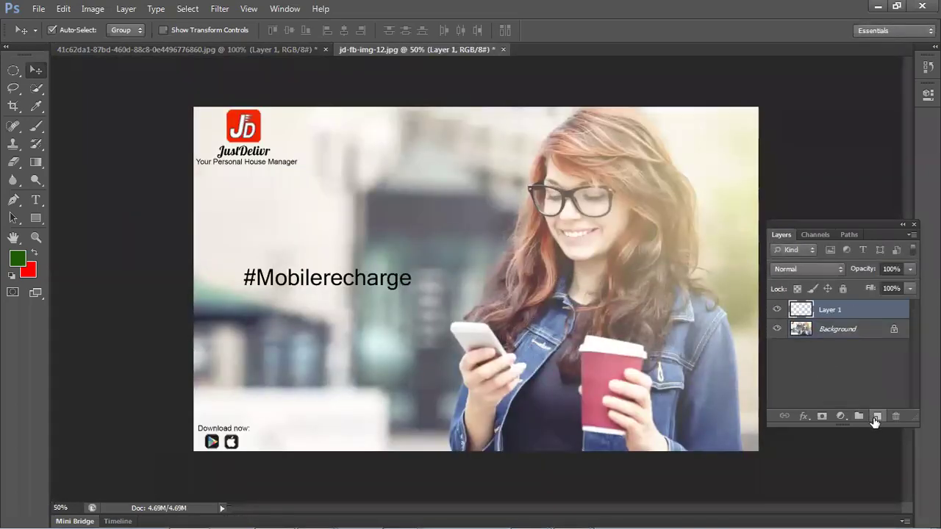
{"action": "left_click_drag", "start_coordinate": [14, 70], "coordinate": [49, 88]}
{"action": "scroll", "coordinate": [164, 208], "scroll_direction": "down", "scroll_amount": 2}
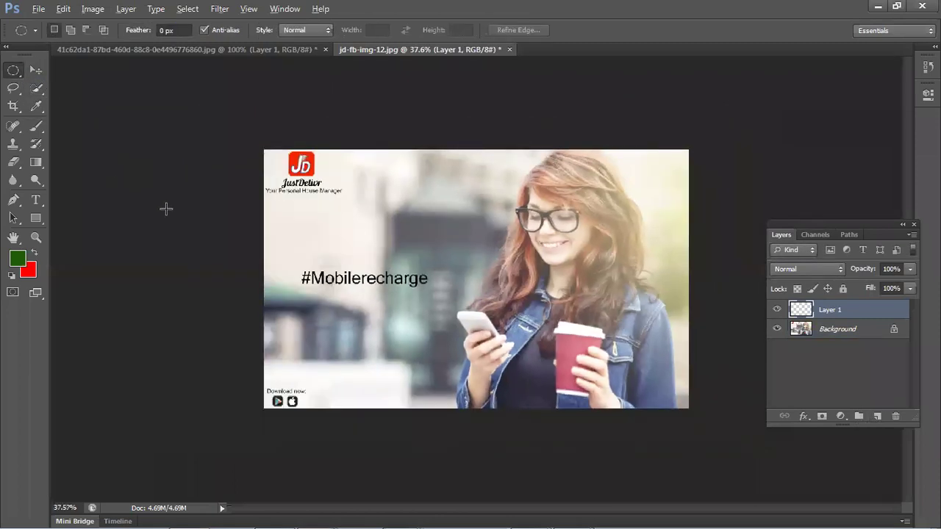
{"action": "left_click_drag", "start_coordinate": [172, 142], "coordinate": [437, 434]}
{"action": "key", "text": "ctrl+BackSpace"}
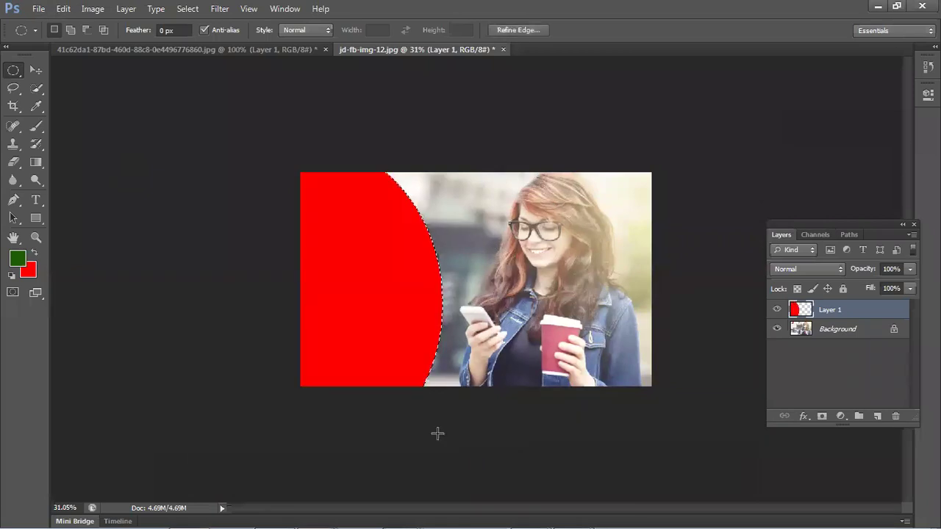
{"action": "key", "text": "ctrl+d"}
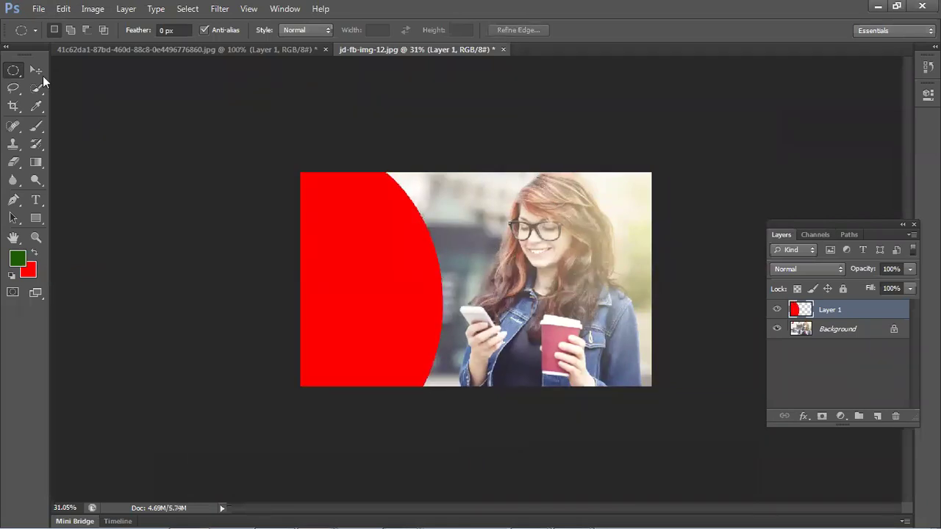
- Move the red ellipse layer so it sits along the photo's left edge
{"action": "left_click", "coordinate": [36, 69]}
{"action": "left_click", "coordinate": [128, 132]}
{"action": "left_click", "coordinate": [374, 263]}
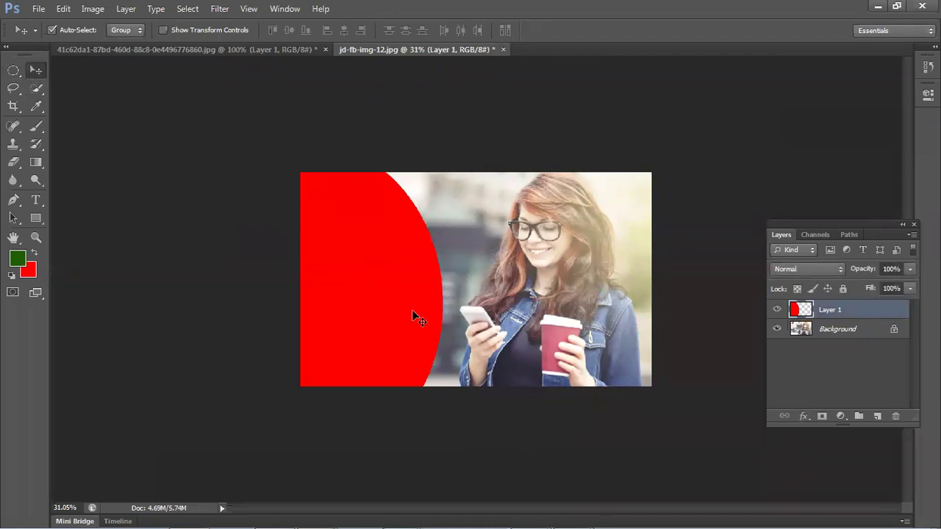
{"action": "scroll", "coordinate": [411, 310], "scroll_direction": "up", "scroll_amount": 1}
{"action": "left_click_drag", "start_coordinate": [394, 255], "coordinate": [376, 261]}
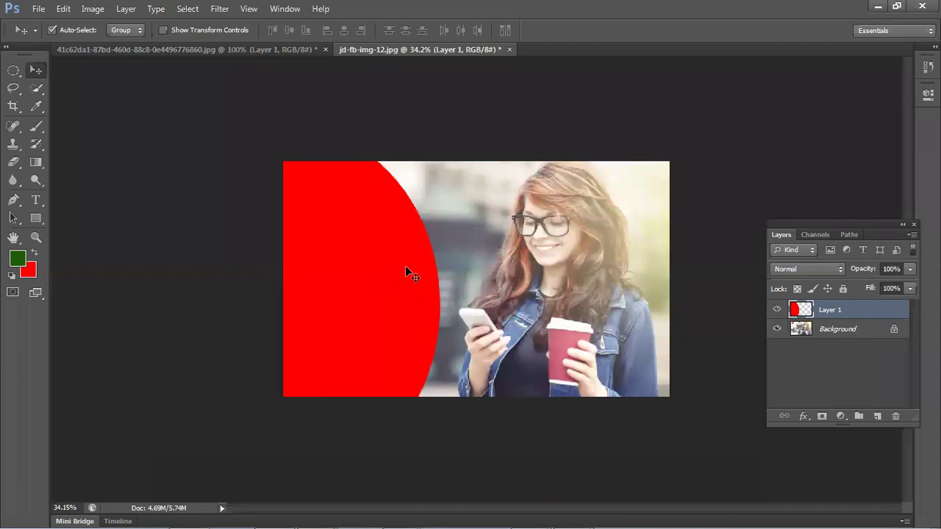
- Close the woman-with-phone document without saving the red-ellipse changes
{"action": "left_click", "coordinate": [509, 49]}
{"action": "left_click", "coordinate": [471, 212]}
{"action": "left_click_drag", "start_coordinate": [606, 8], "coordinate": [625, 125]}
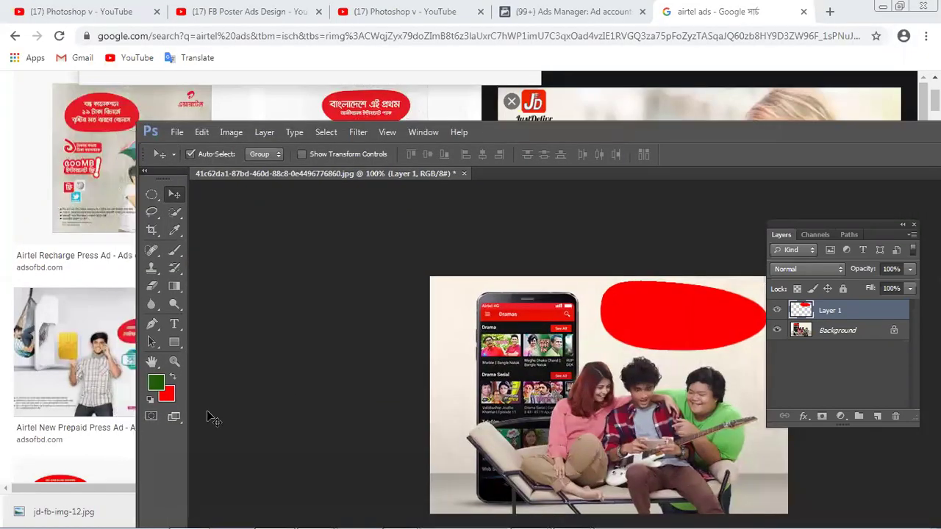
- Drag jd-fb-img-12.jpg into Photoshop as a placed layer, then delete it
{"action": "left_click_drag", "start_coordinate": [64, 511], "coordinate": [675, 244]}
{"action": "left_click_drag", "start_coordinate": [665, 282], "coordinate": [630, 468]}
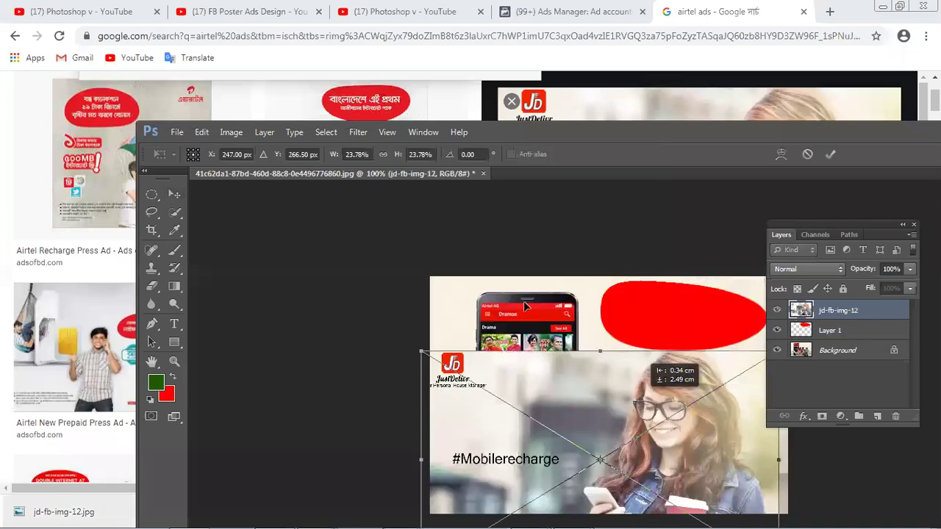
{"action": "left_click_drag", "start_coordinate": [630, 310], "coordinate": [591, 327]}
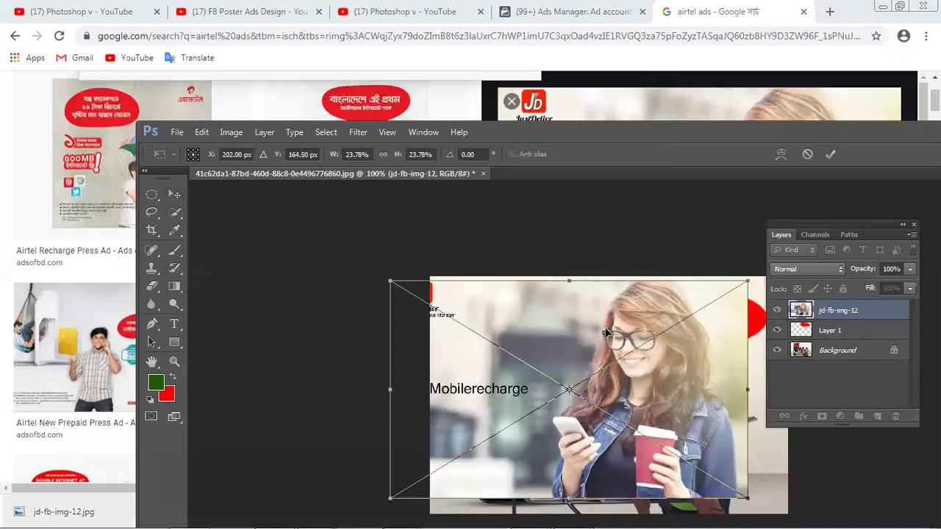
{"action": "key", "text": "Return"}
{"action": "key", "text": "Delete"}
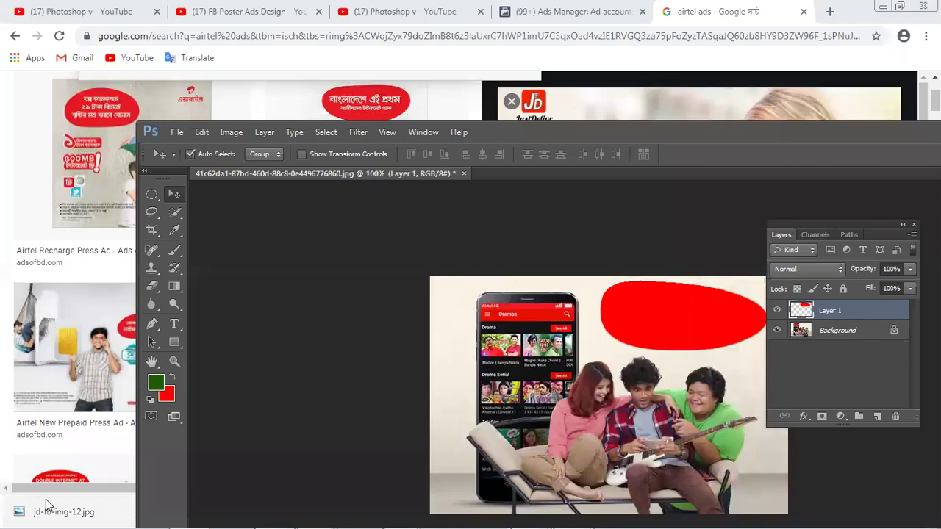
- Drop jd-fb-img-12.jpg onto Photoshop again so it opens as its own document
{"action": "left_click", "coordinate": [45, 505]}
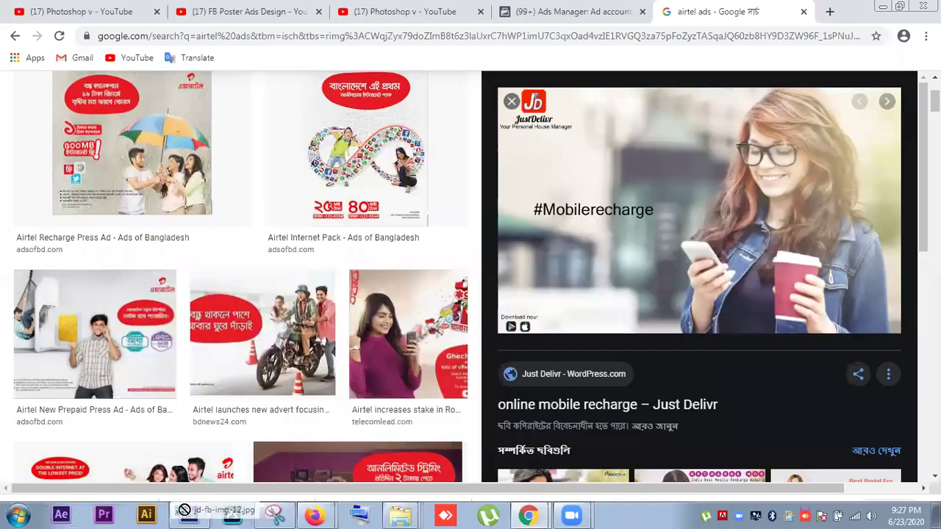
{"action": "left_click", "coordinate": [185, 512]}
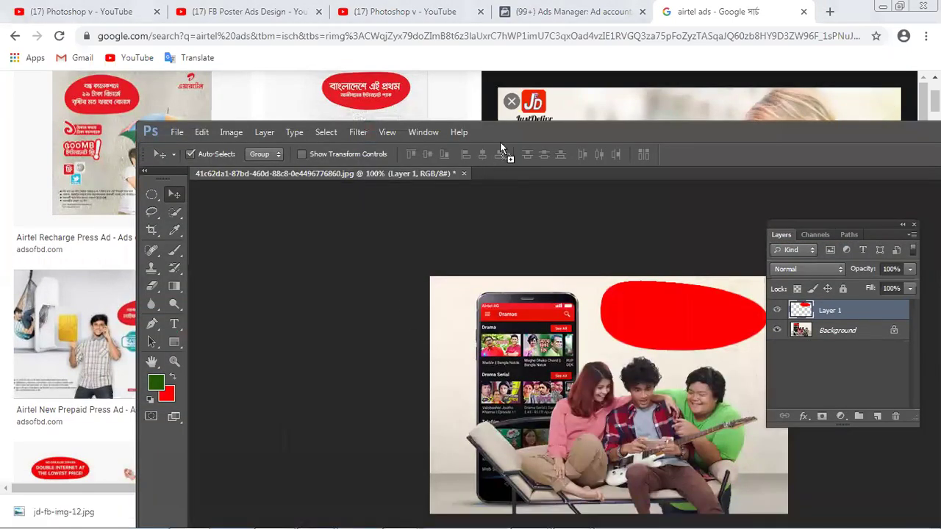
{"action": "left_click_drag", "start_coordinate": [517, 133], "coordinate": [821, 382]}
{"action": "left_click_drag", "start_coordinate": [645, 138], "coordinate": [655, 273]}
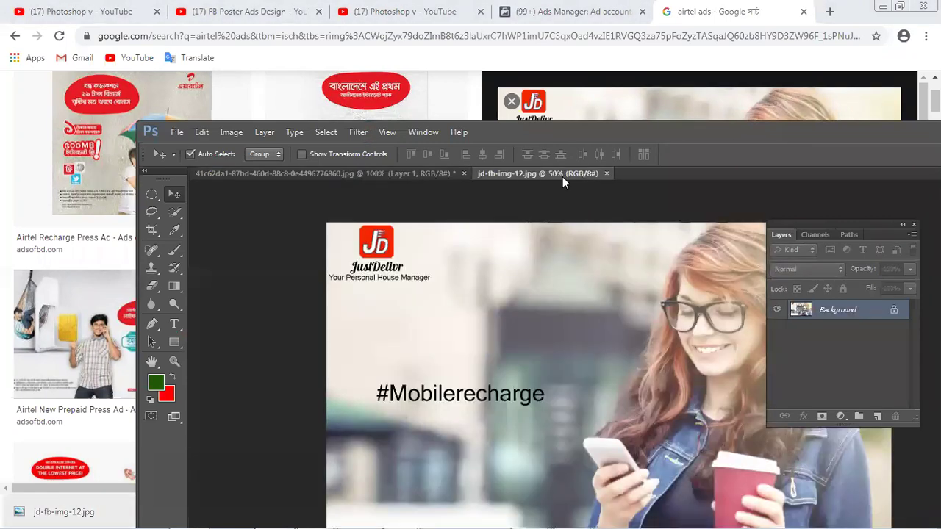
- Maximize the Photoshop window and nudge the floating Layers panel slightly left and down
{"action": "double_click", "coordinate": [654, 128]}
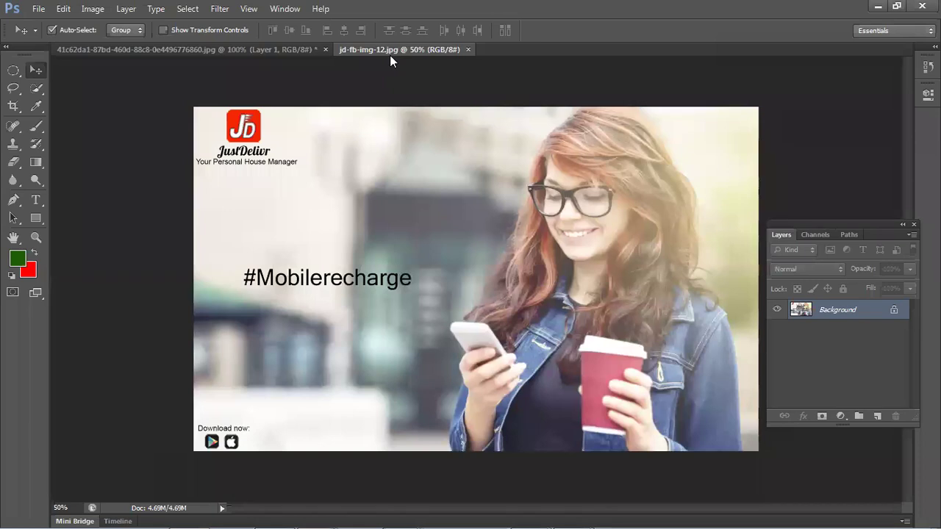
{"action": "mouse_move", "coordinate": [846, 230]}
{"action": "left_mouse_down"}
{"action": "mouse_move", "coordinate": [821, 189]}
{"action": "mouse_move", "coordinate": [819, 256]}
{"action": "mouse_move", "coordinate": [840, 218]}
{"action": "mouse_move", "coordinate": [850, 229]}
{"action": "left_mouse_up"}
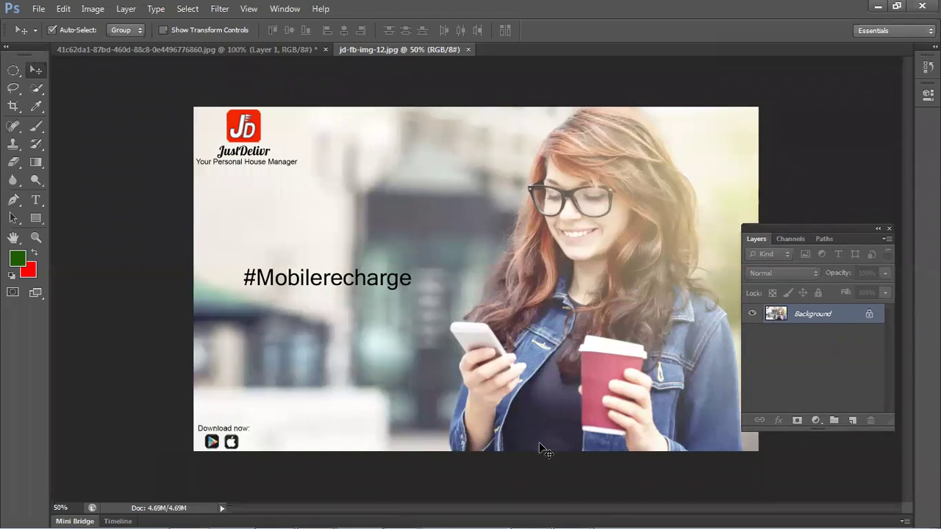
{"action": "left_click_drag", "start_coordinate": [841, 227], "coordinate": [842, 231]}
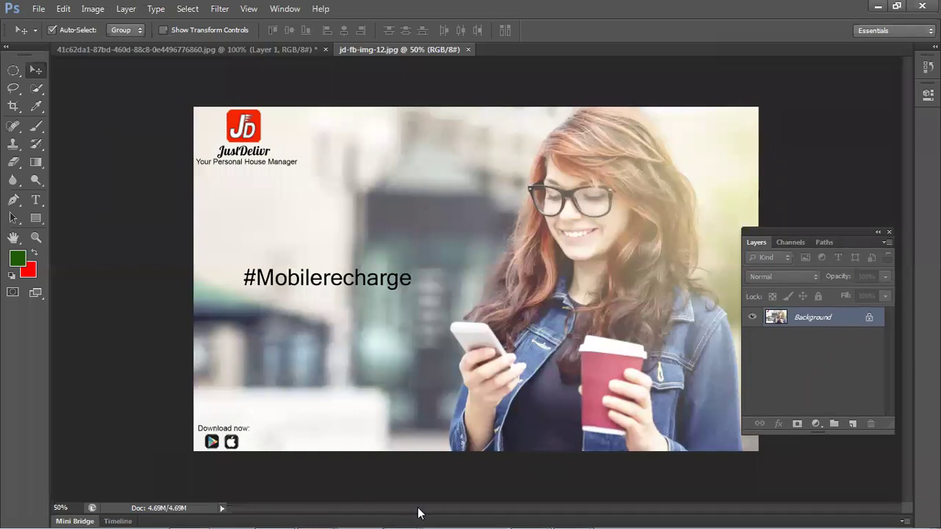
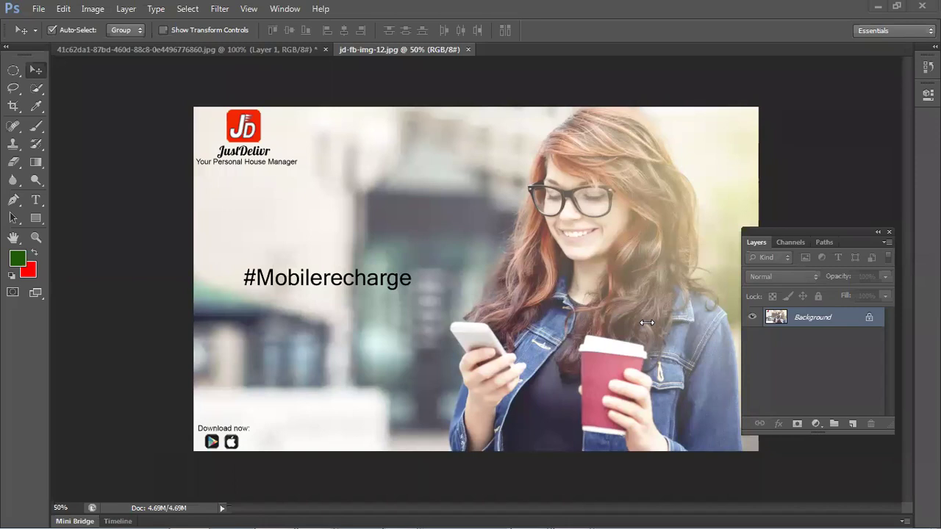
- Close both open documents, including jd-fb-img-12, without saving changes
{"action": "left_click", "coordinate": [469, 50]}
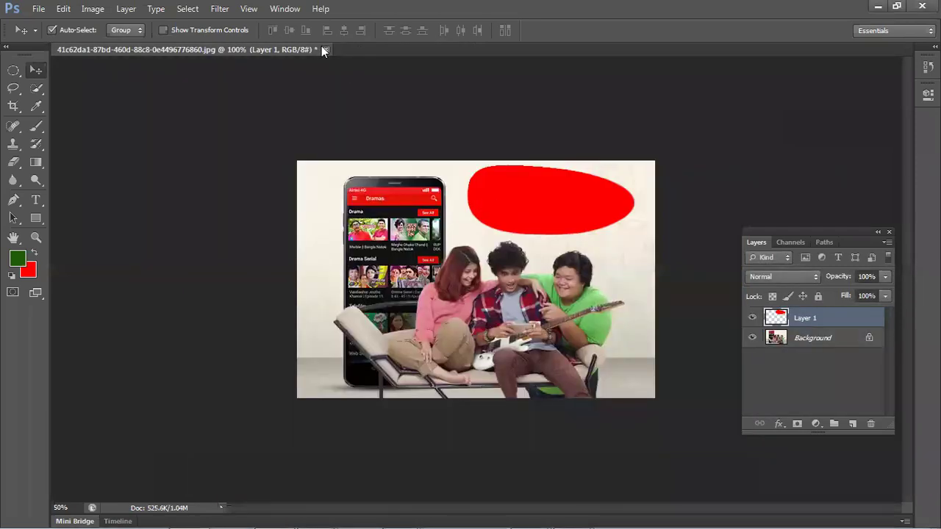
{"action": "left_click", "coordinate": [326, 50]}
{"action": "left_click", "coordinate": [472, 212]}
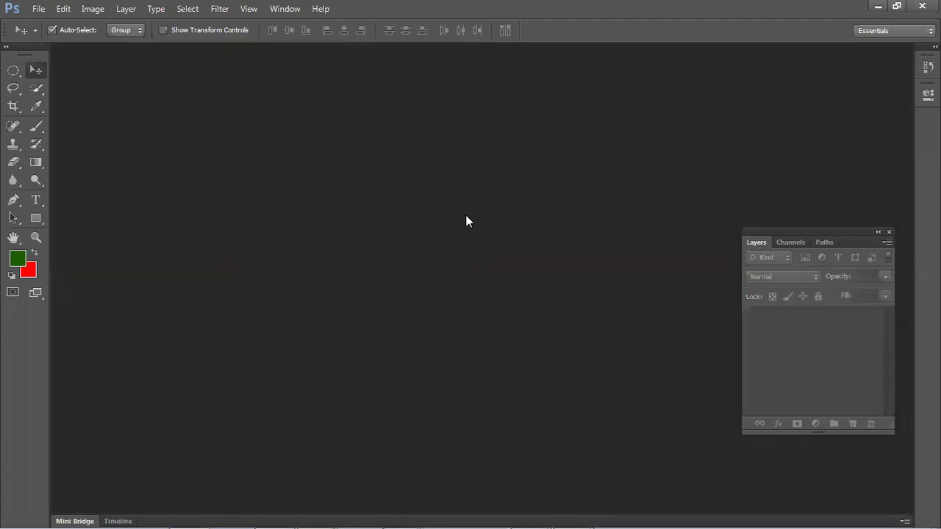
- Minimize Photoshop, Chrome and Gmail, then select New folder (4) on the desktop
{"action": "left_click", "coordinate": [877, 6]}
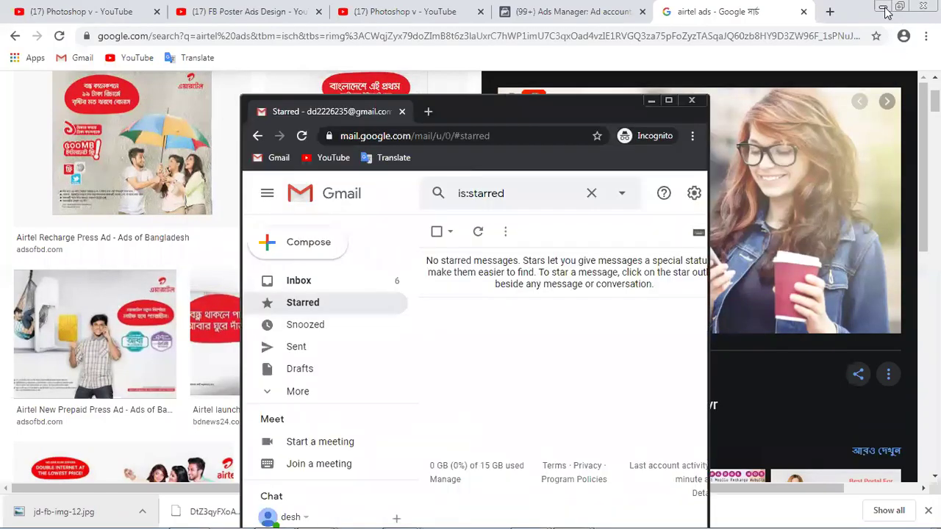
{"action": "left_click", "coordinate": [883, 7]}
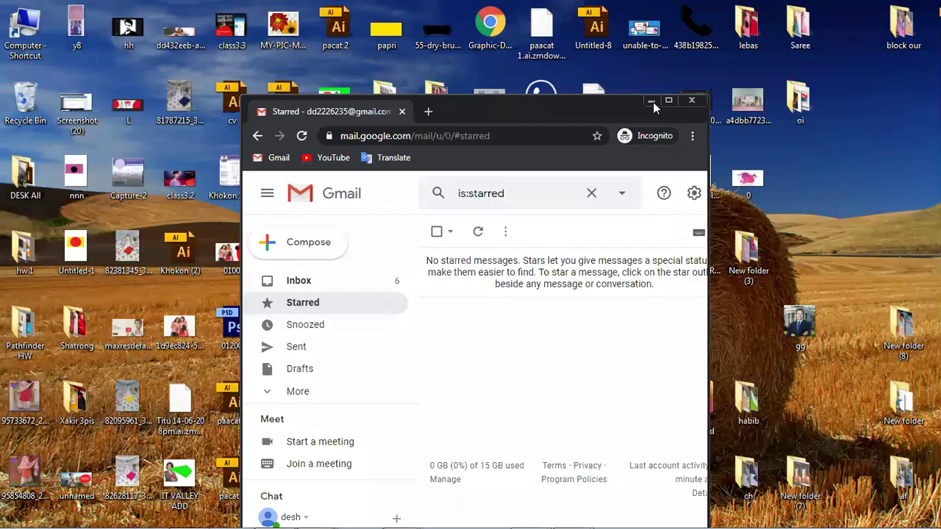
{"action": "left_click", "coordinate": [651, 101]}
{"action": "left_click", "coordinate": [438, 254]}
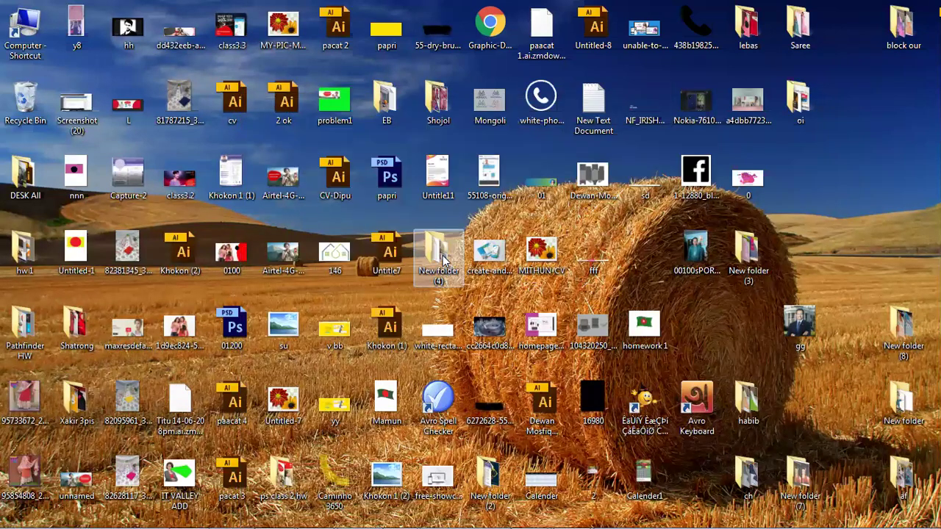
- Open New folder (4) and bring up the Properties of jd-fb-img-12
{"action": "key", "text": "Return"}
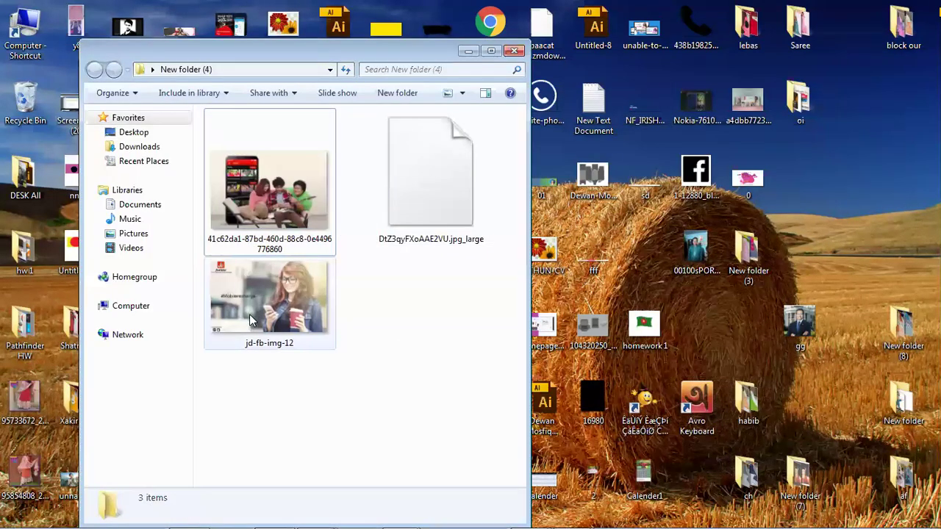
{"action": "left_click", "coordinate": [248, 316]}
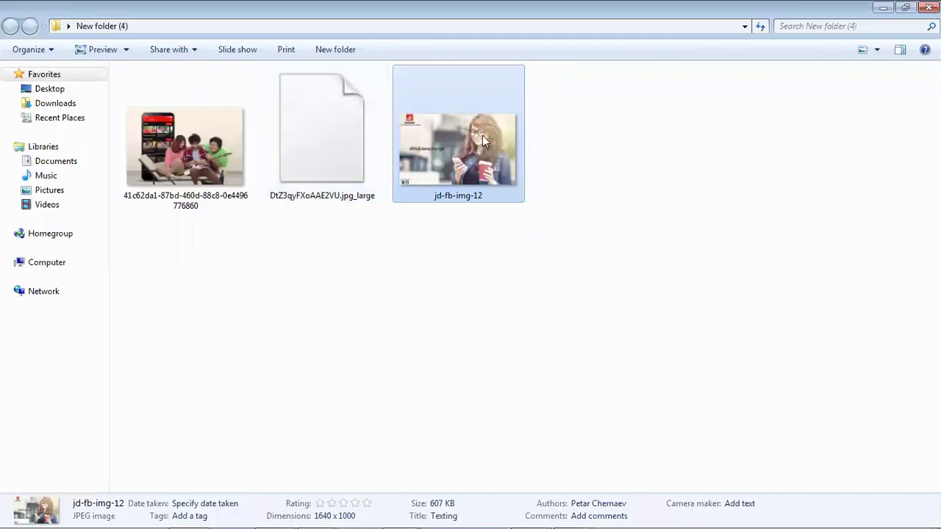
{"action": "mouse_move", "coordinate": [482, 135]}
{"action": "right_click", "coordinate": [474, 130]}
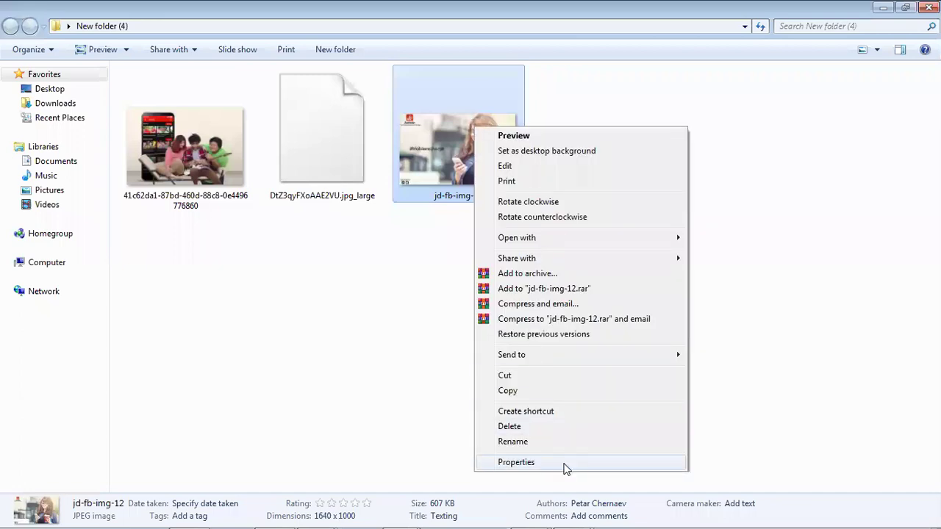
{"action": "left_click", "coordinate": [566, 463]}
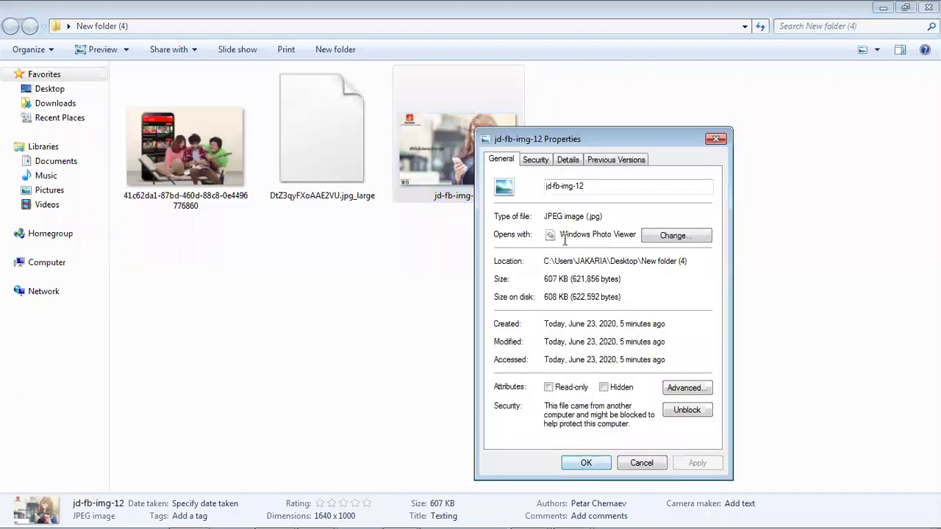
- Confirm in Details that jd-fb-img-12 measures 1640 × 1000 pixels, then close Properties
{"action": "left_click", "coordinate": [562, 163]}
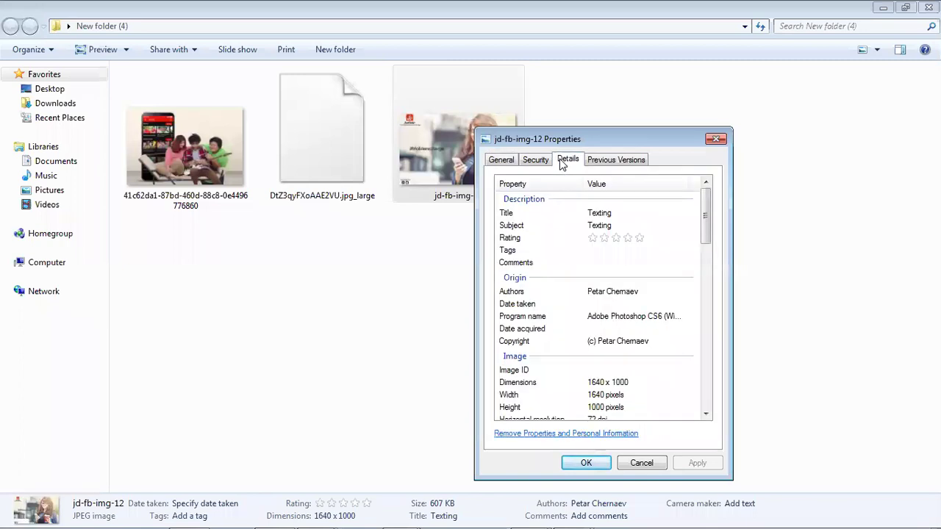
{"action": "left_click", "coordinate": [587, 383]}
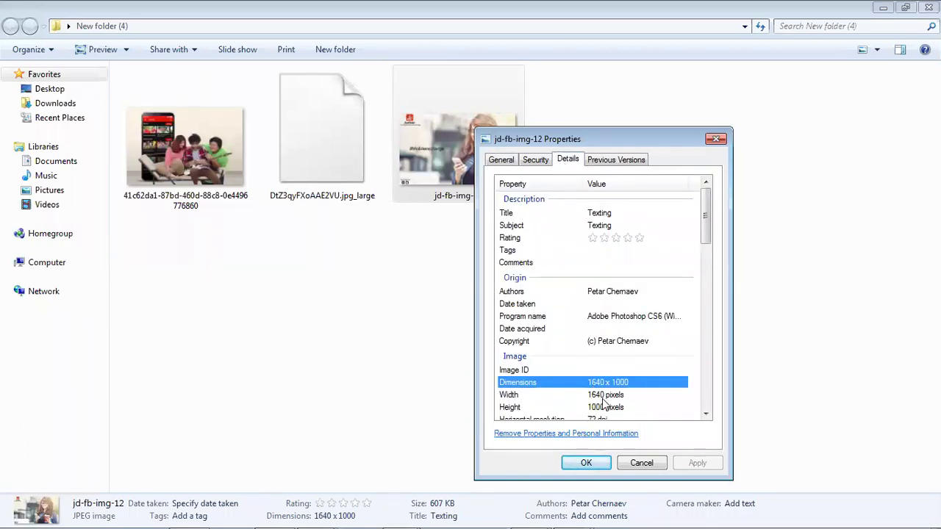
{"action": "left_click", "coordinate": [602, 397]}
{"action": "scroll", "coordinate": [603, 399], "scroll_direction": "down", "scroll_amount": 3}
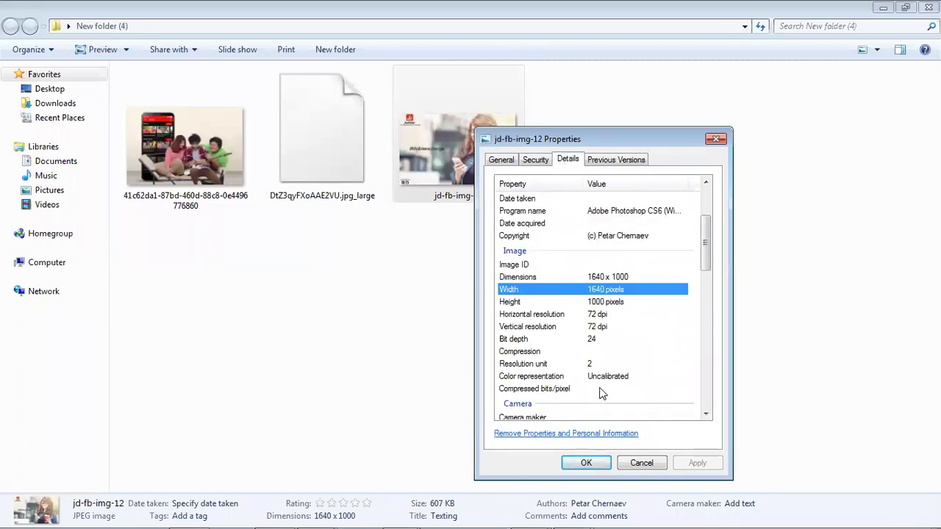
{"action": "left_click", "coordinate": [600, 304]}
{"action": "left_click", "coordinate": [597, 292]}
{"action": "left_click", "coordinate": [607, 303]}
{"action": "left_click", "coordinate": [610, 290]}
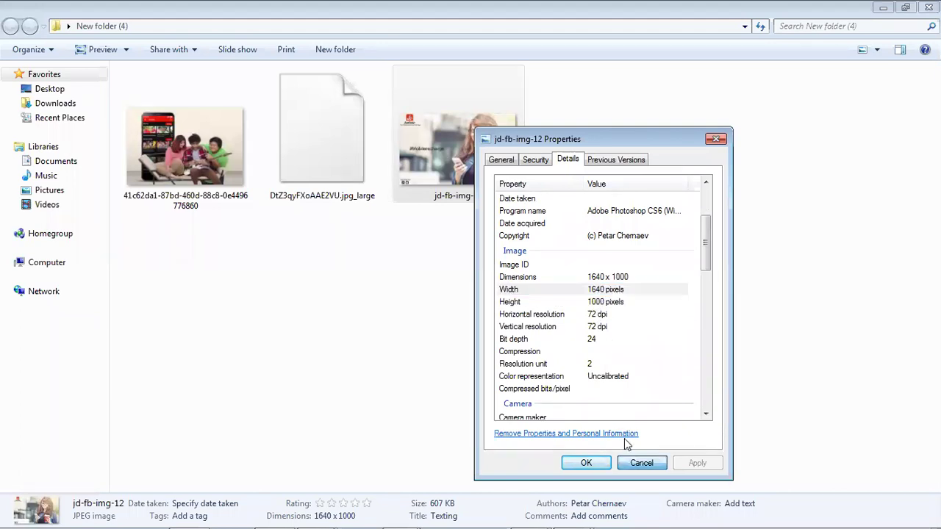
{"action": "left_click", "coordinate": [641, 462]}
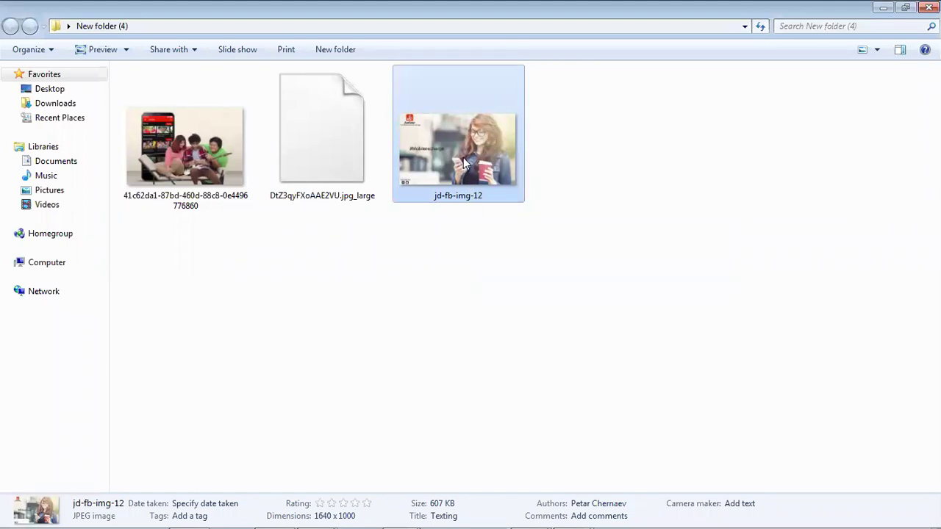
- Look at Adobe Photoshop 2020 under Open with, then cancel without changing the default program
{"action": "right_click", "coordinate": [463, 162]}
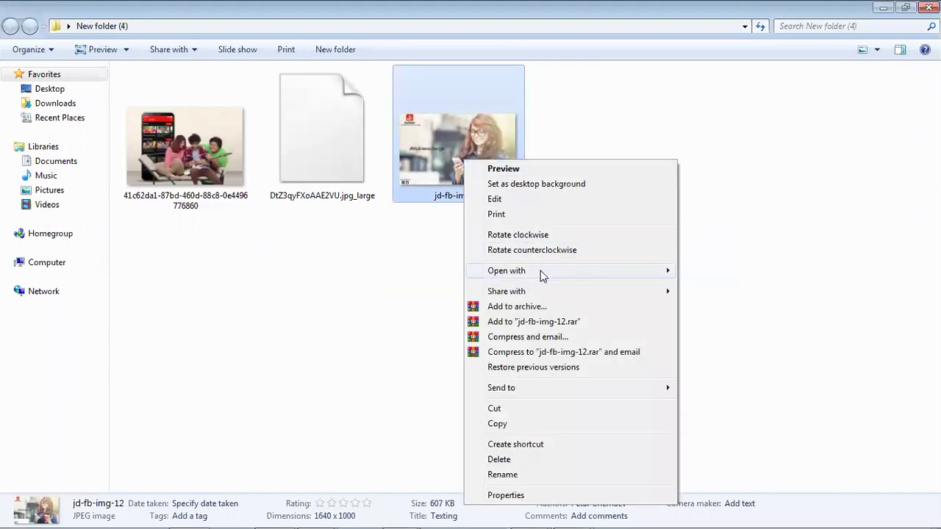
{"action": "mouse_move", "coordinate": [605, 278]}
{"action": "left_click", "coordinate": [743, 367]}
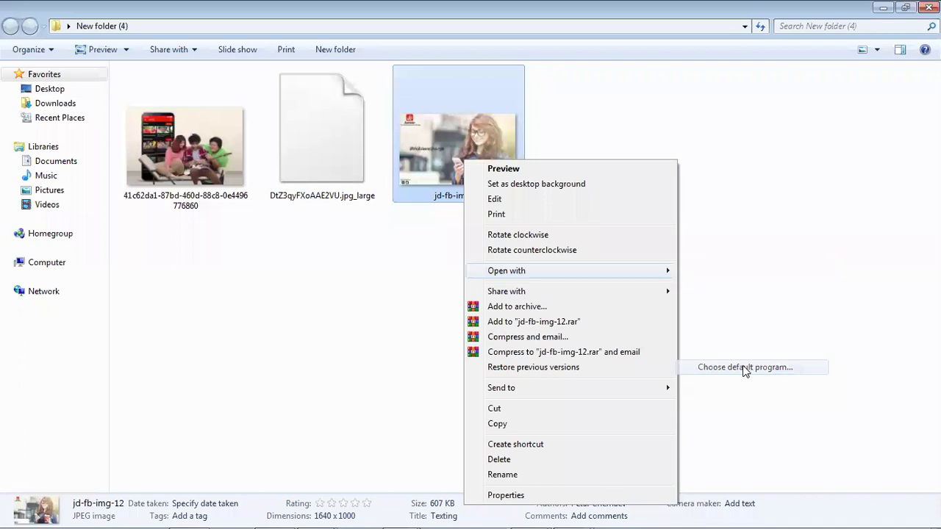
{"action": "left_click", "coordinate": [644, 278]}
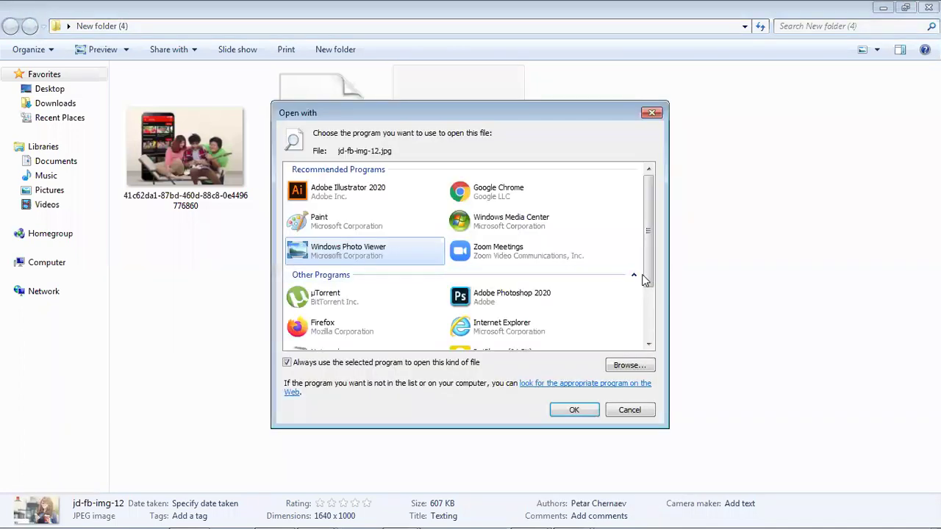
{"action": "scroll", "coordinate": [643, 278], "scroll_direction": "down", "scroll_amount": 3}
{"action": "left_click", "coordinate": [540, 218]}
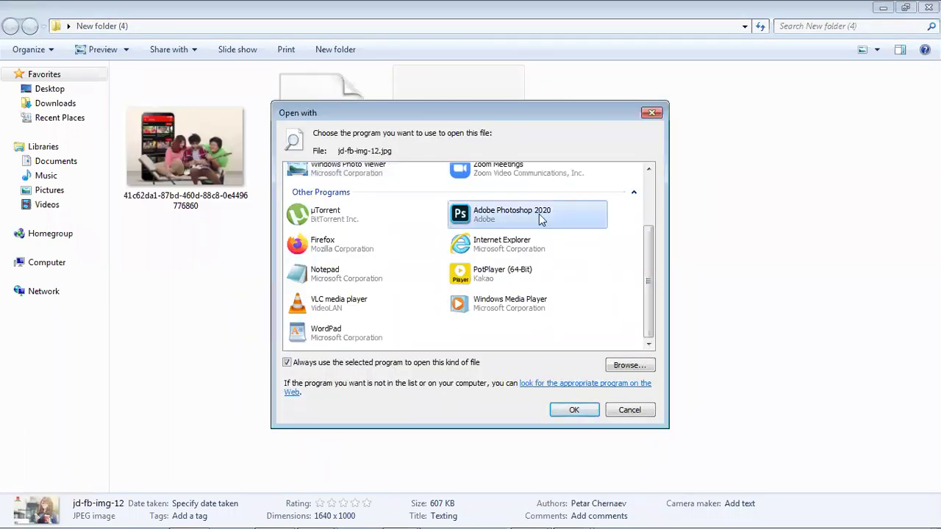
{"action": "left_click", "coordinate": [624, 408]}
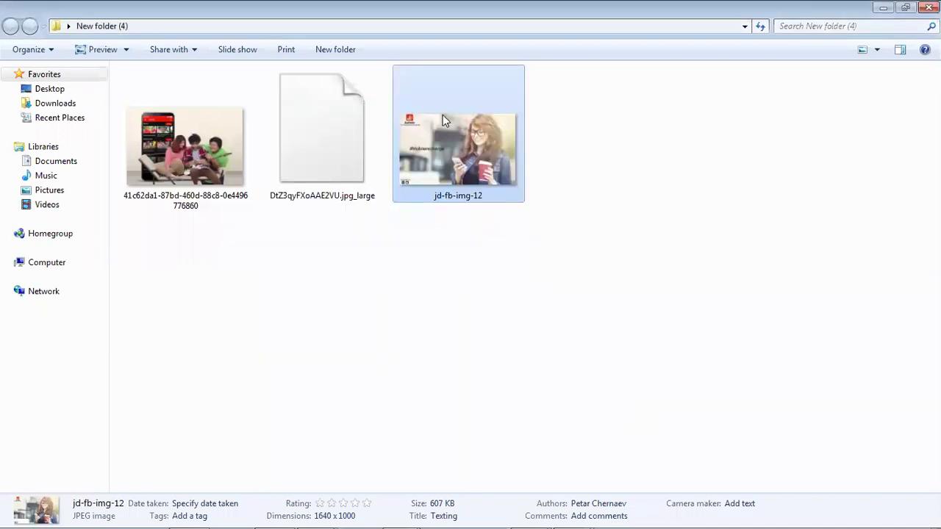
- Open jd-fb-img-12 in Photoshop and fill a large ellipse with red on new Layer 1
{"action": "left_click_drag", "start_coordinate": [446, 117], "coordinate": [477, 245]}
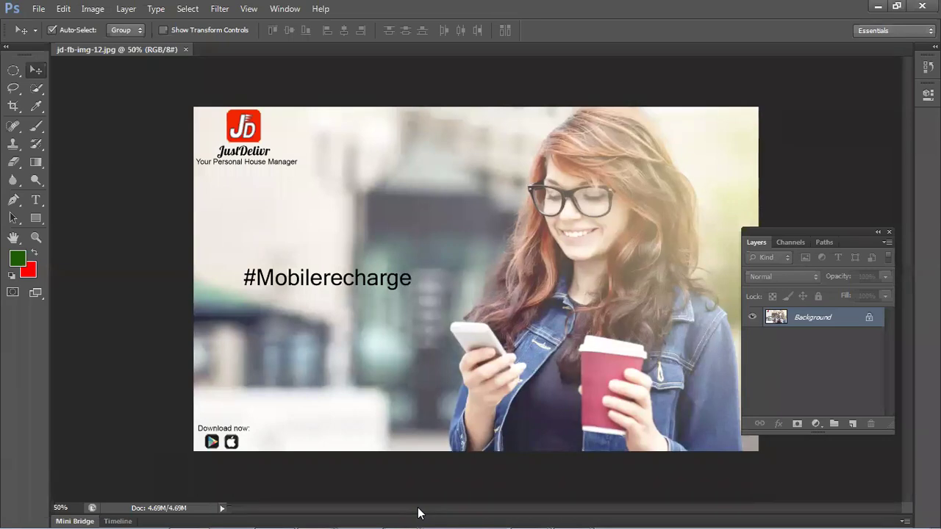
{"action": "left_click", "coordinate": [850, 425]}
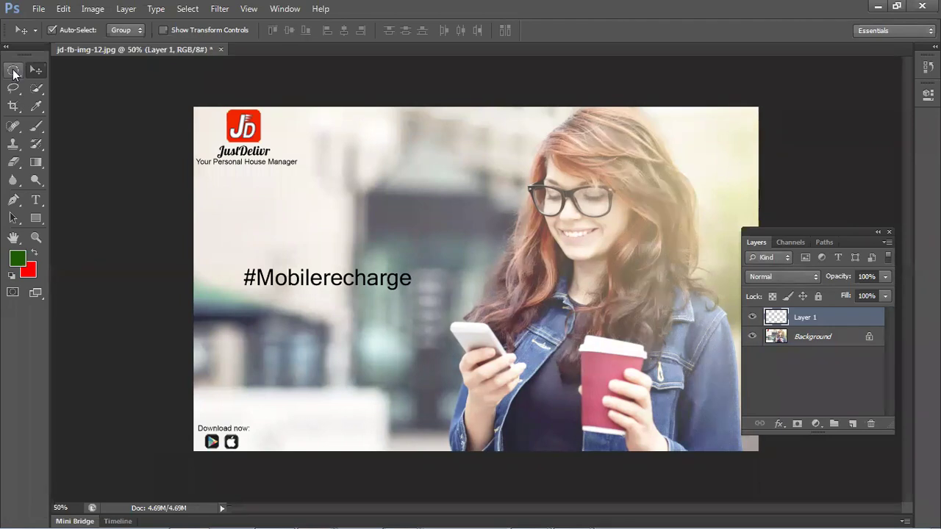
{"action": "right_click", "coordinate": [13, 74]}
{"action": "left_click", "coordinate": [64, 82]}
{"action": "left_click_drag", "start_coordinate": [160, 139], "coordinate": [367, 441]}
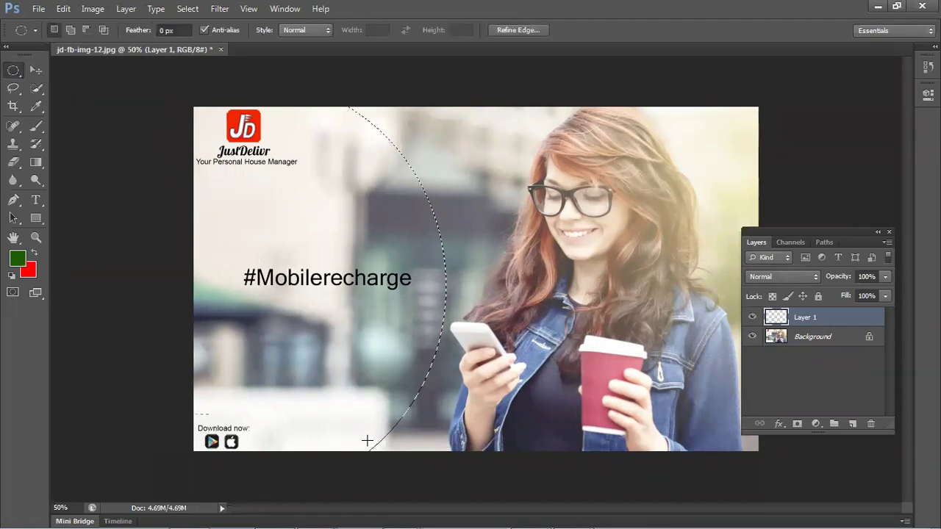
{"action": "key", "text": "ctrl+BackSpace"}
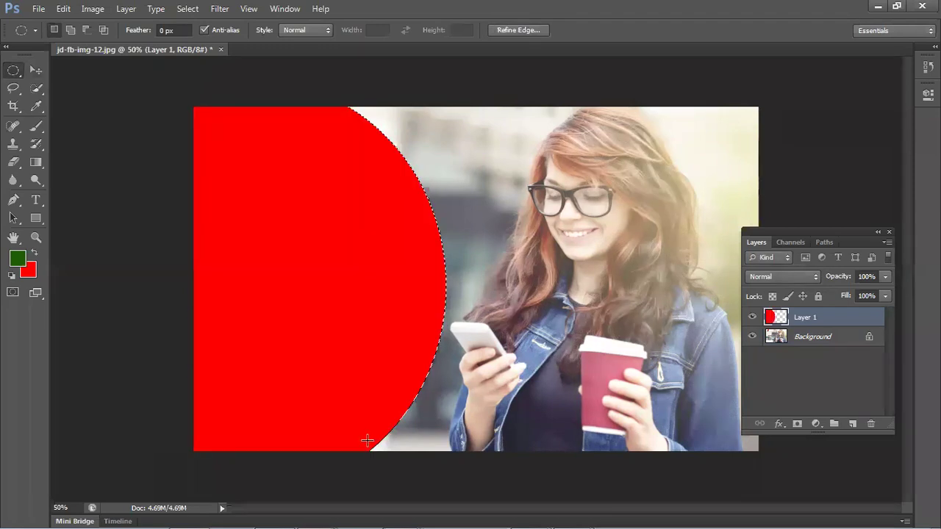
{"action": "key", "text": "ctrl+d"}
{"action": "mouse_move", "coordinate": [720, 515]}
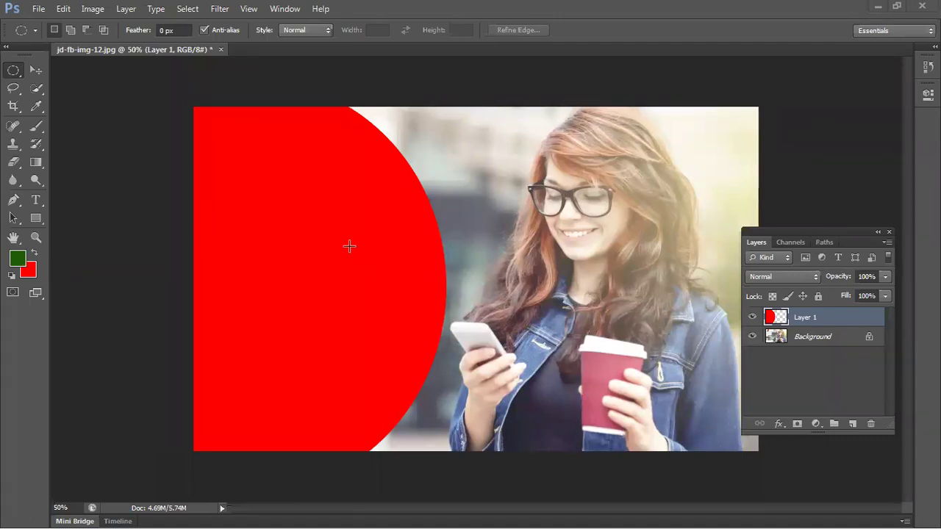
{"action": "key", "text": "Delete"}
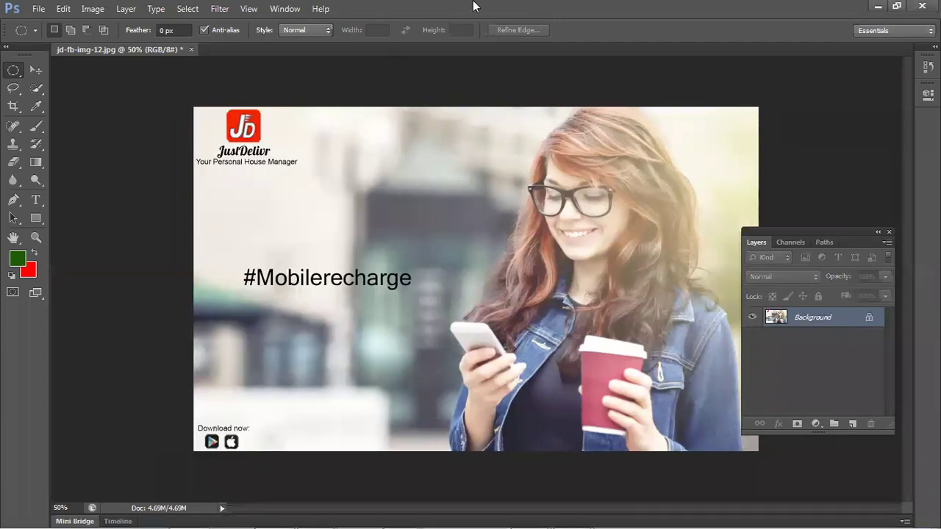
- Restore the full-screen Photoshop window, reopen the Layers panel with F7 and raise it slightly
{"action": "double_click", "coordinate": [495, 20]}
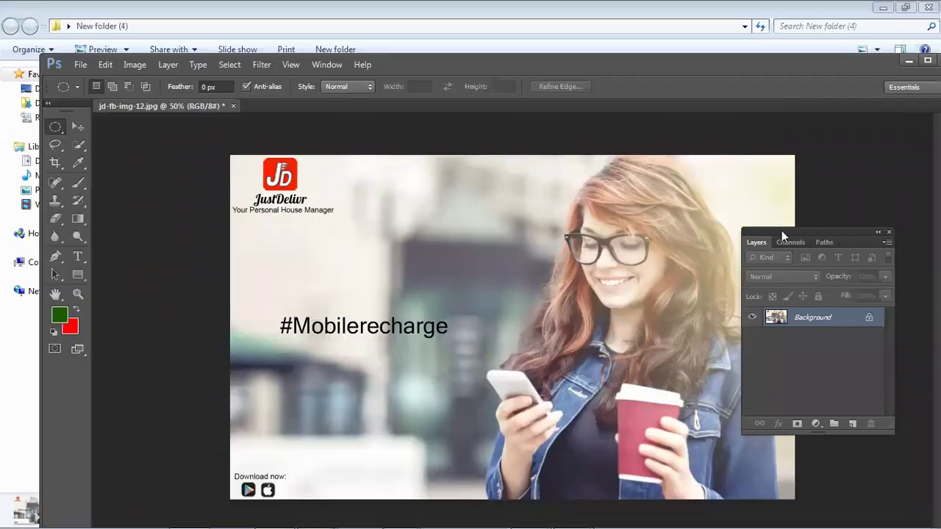
{"action": "left_click_drag", "start_coordinate": [781, 239], "coordinate": [706, 272]}
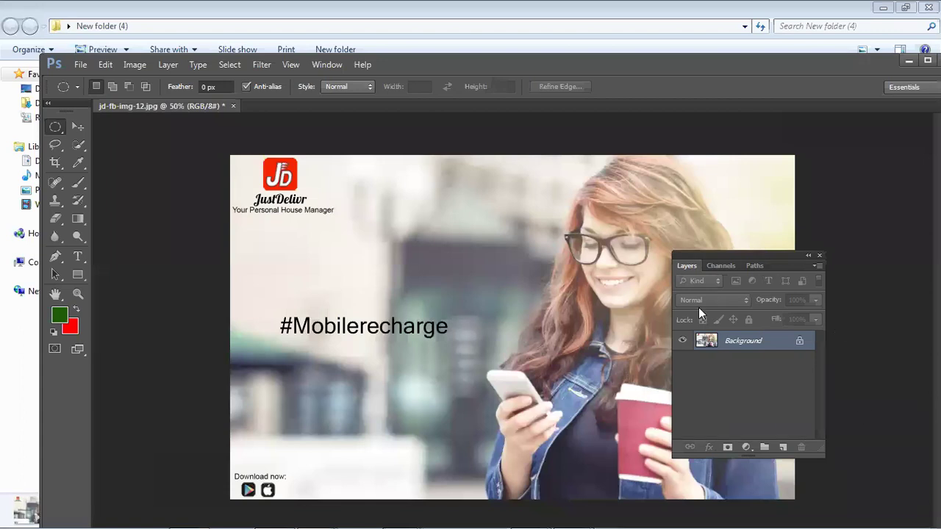
{"action": "left_click_drag", "start_coordinate": [674, 70], "coordinate": [675, 90]}
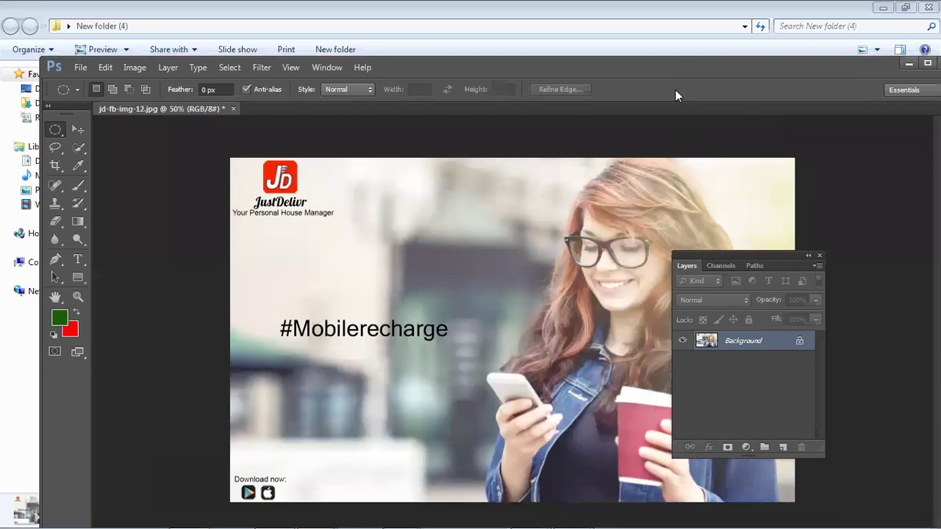
{"action": "double_click", "coordinate": [675, 90]}
{"action": "left_click_drag", "start_coordinate": [733, 254], "coordinate": [798, 283]}
{"action": "left_click", "coordinate": [883, 283]}
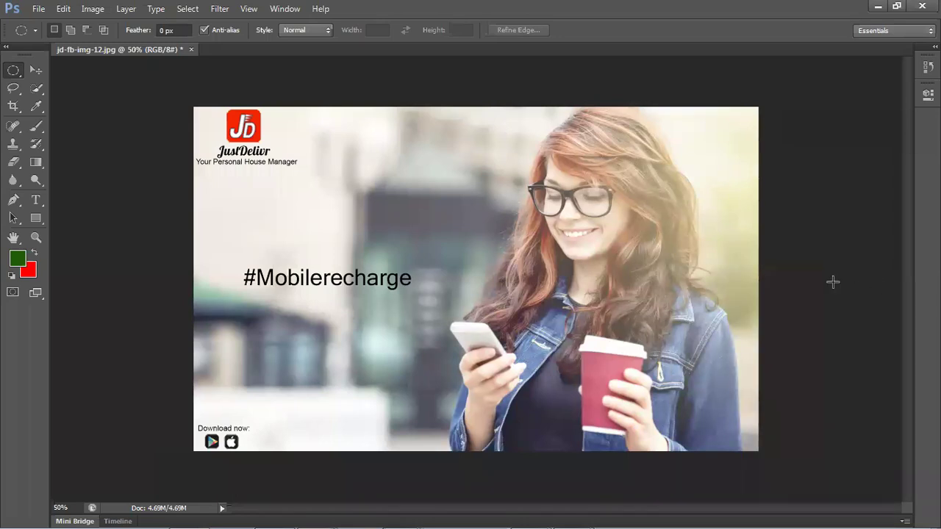
{"action": "key", "text": "F7"}
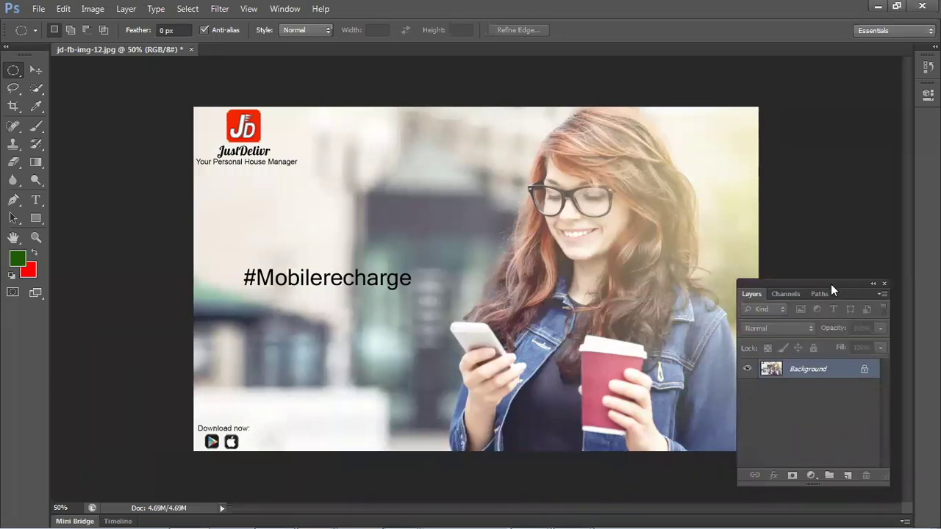
{"action": "left_click_drag", "start_coordinate": [830, 283], "coordinate": [829, 265]}
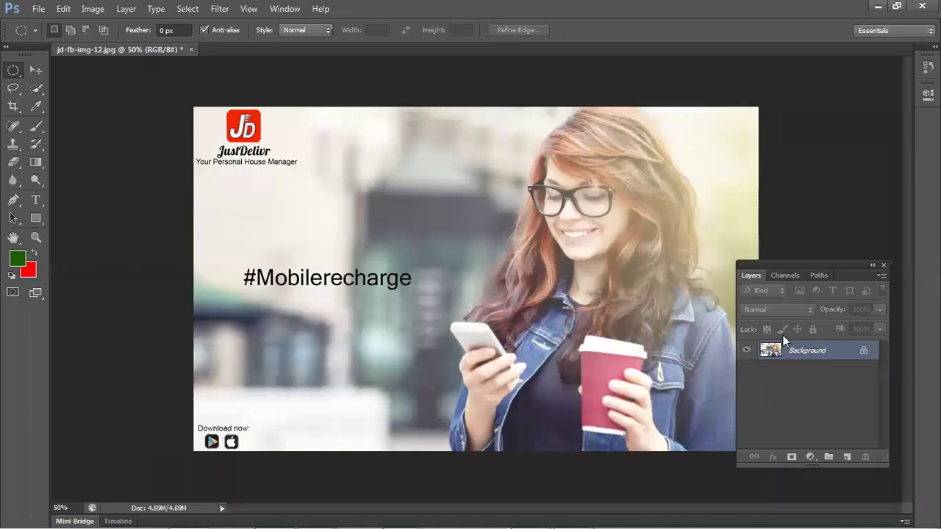
- On a new layer, fill a rectangle over the photo's left part with red and reposition it
{"action": "left_click", "coordinate": [847, 457]}
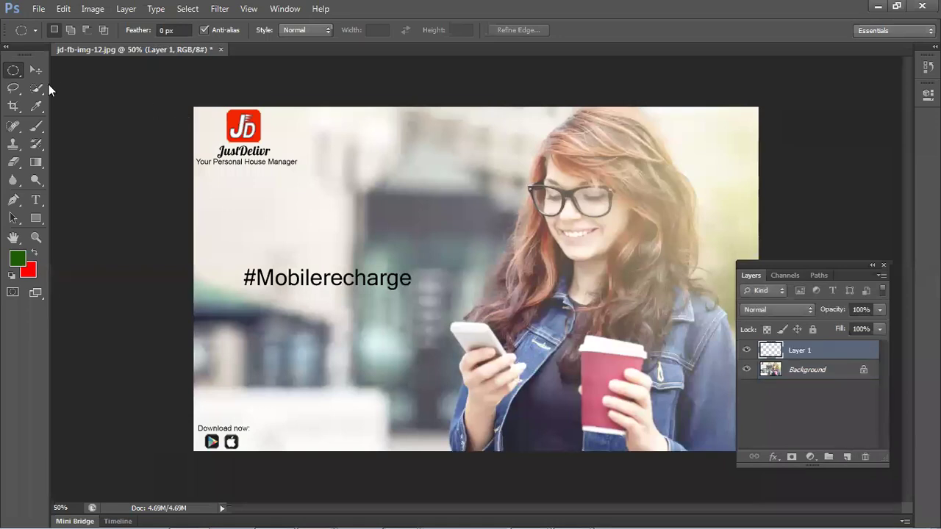
{"action": "left_click_drag", "start_coordinate": [12, 72], "coordinate": [59, 69]}
{"action": "left_click_drag", "start_coordinate": [193, 107], "coordinate": [423, 451]}
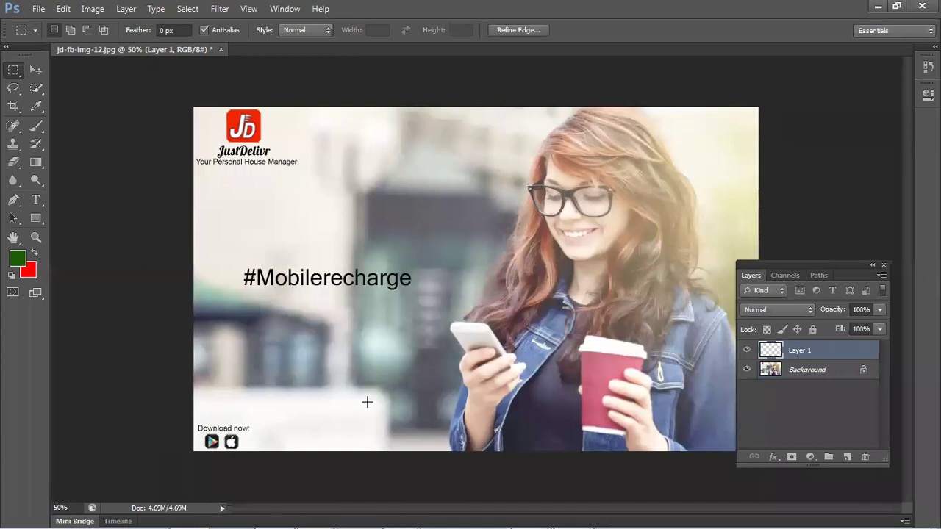
{"action": "key", "text": "ctrl+BackSpace"}
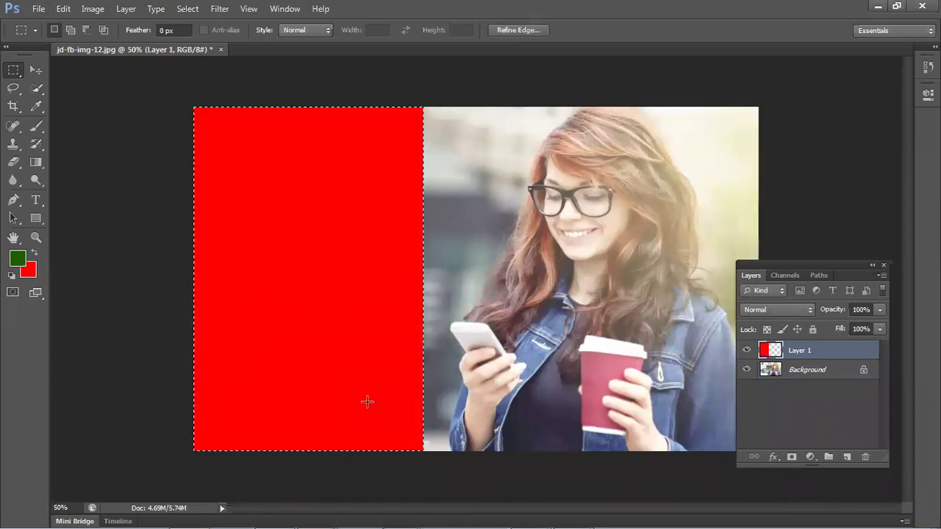
{"action": "key", "text": "ctrl+d"}
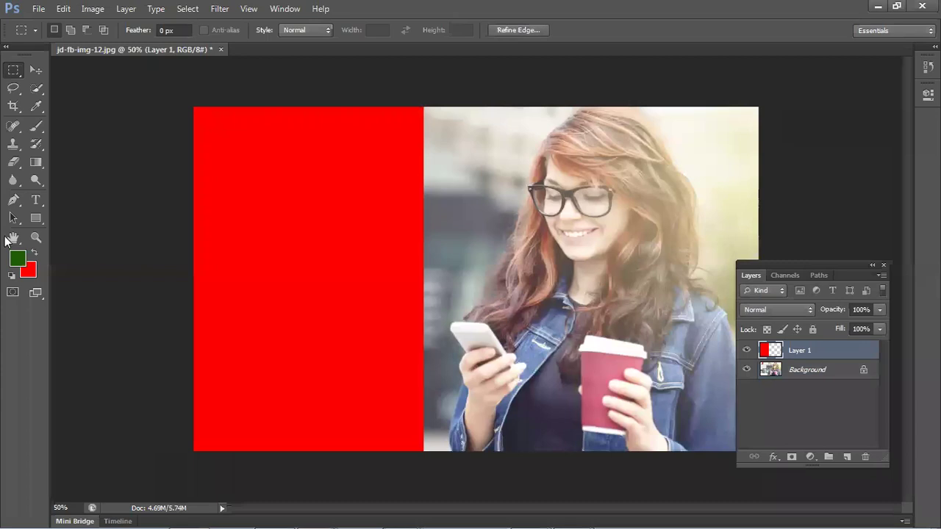
{"action": "left_click", "coordinate": [35, 69]}
{"action": "left_click_drag", "start_coordinate": [263, 197], "coordinate": [330, 225]}
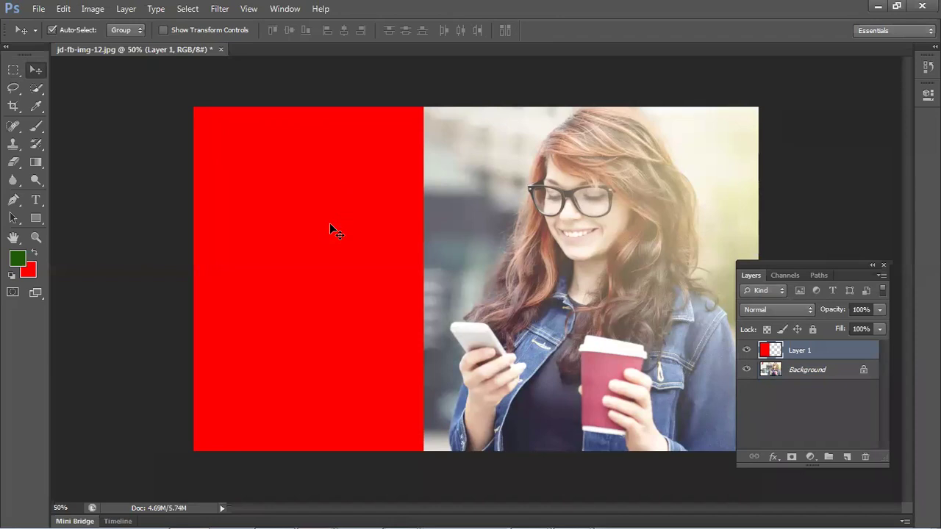
- Free Transform the red block to skew its top edge and pull its right edge inward
{"action": "key", "text": "ctrl+t"}
{"action": "left_click_drag", "start_coordinate": [309, 107], "coordinate": [381, 108]}
{"action": "left_click_drag", "start_coordinate": [266, 105], "coordinate": [182, 99]}
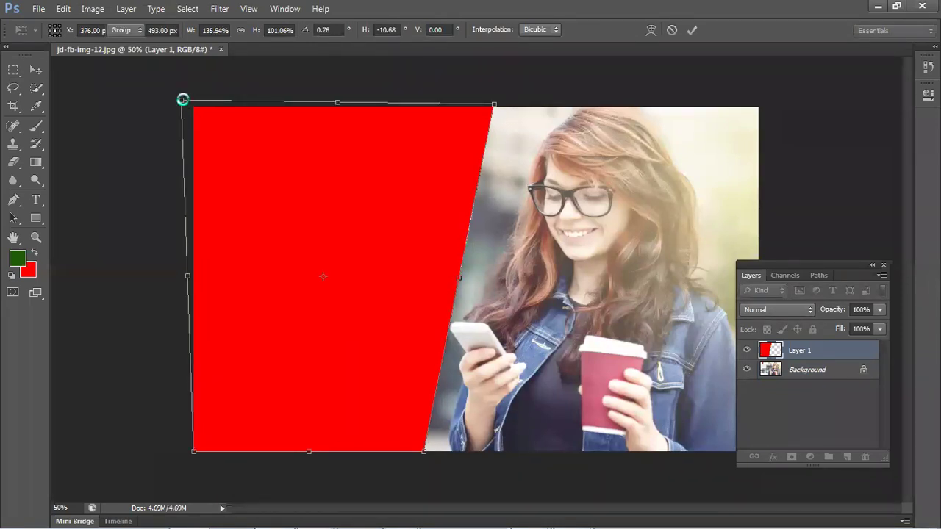
{"action": "key", "text": "Return"}
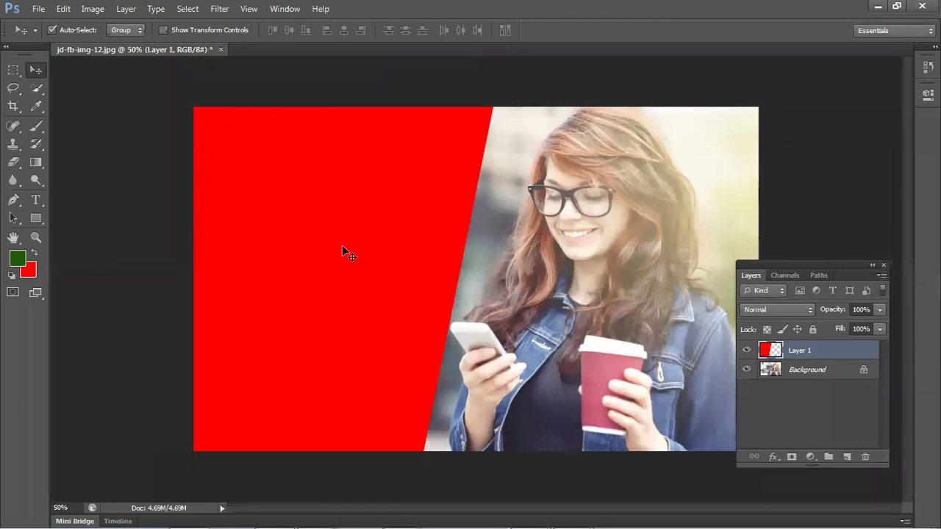
{"action": "key", "text": "ctrl+t"}
{"action": "left_click_drag", "start_coordinate": [497, 280], "coordinate": [451, 276]}
- Commit the narrowed, slanted red block
{"action": "key", "text": "Return"}
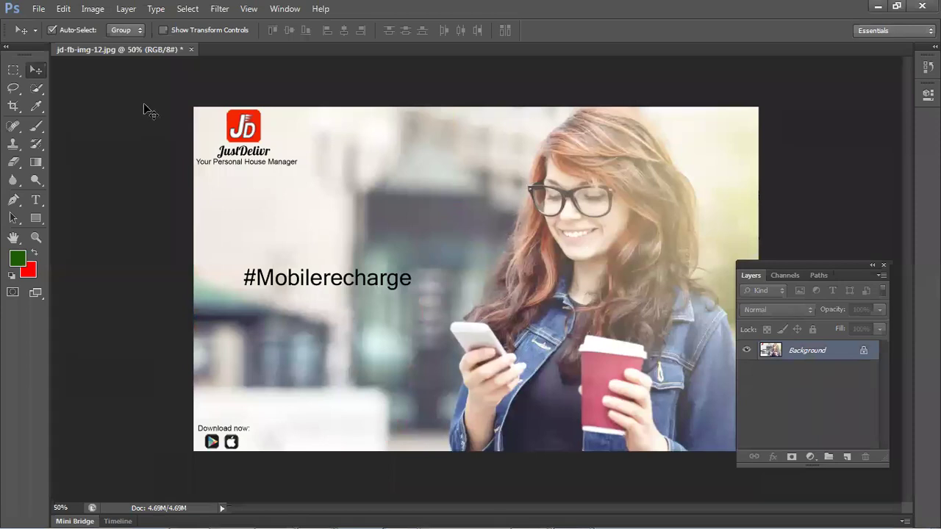
- Add a fresh empty Layer 1 above the Background
{"action": "left_click", "coordinate": [847, 456]}
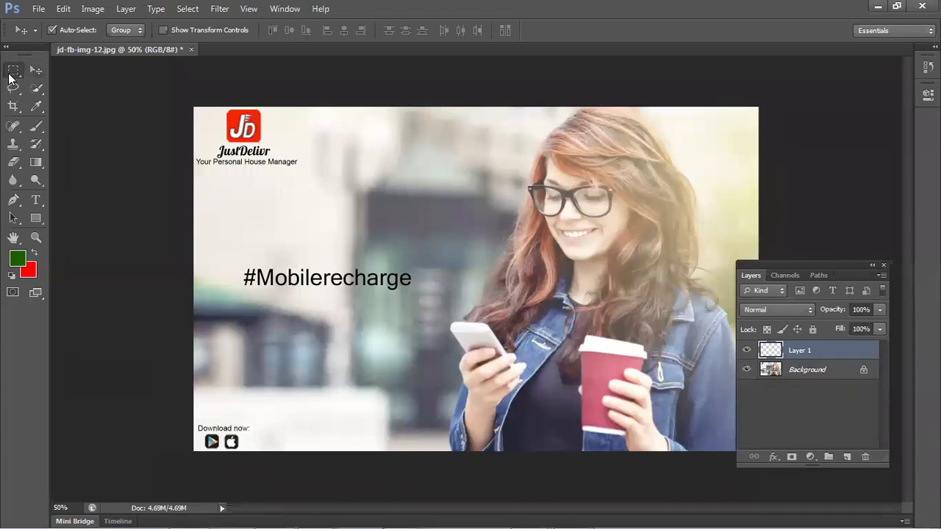
- Marquee the left part of the image and test-fill it with yellow and green
{"action": "left_click_drag", "start_coordinate": [13, 70], "coordinate": [33, 67]}
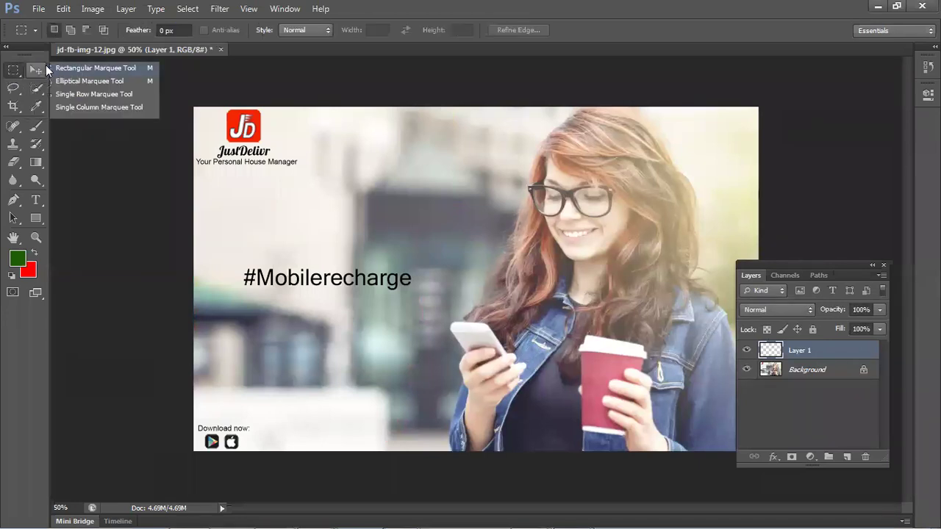
{"action": "left_click", "coordinate": [45, 64]}
{"action": "left_click_drag", "start_coordinate": [193, 108], "coordinate": [441, 451]}
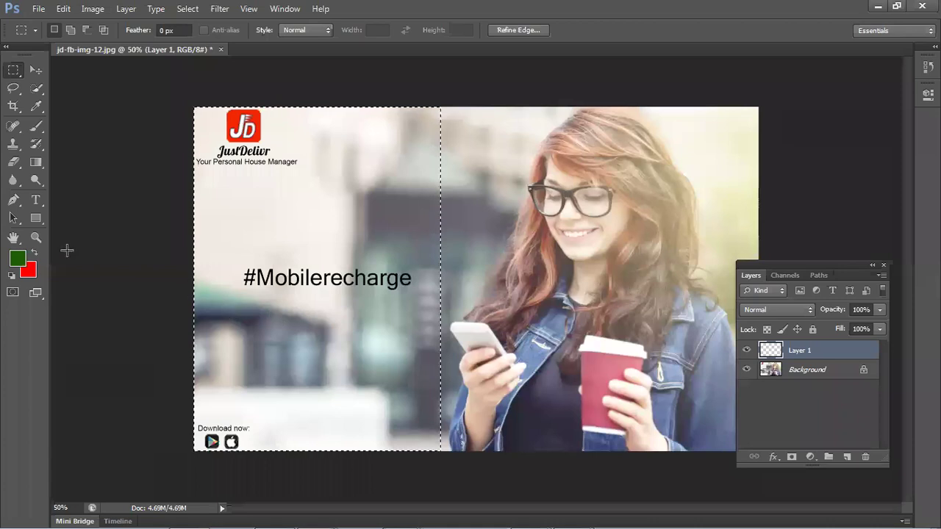
{"action": "left_click", "coordinate": [28, 270]}
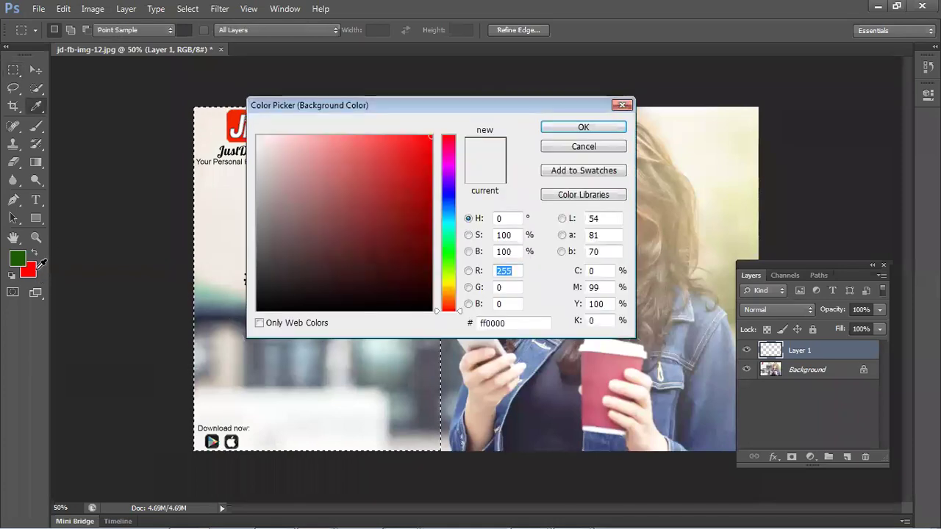
{"action": "left_click", "coordinate": [448, 282]}
{"action": "left_click", "coordinate": [432, 143]}
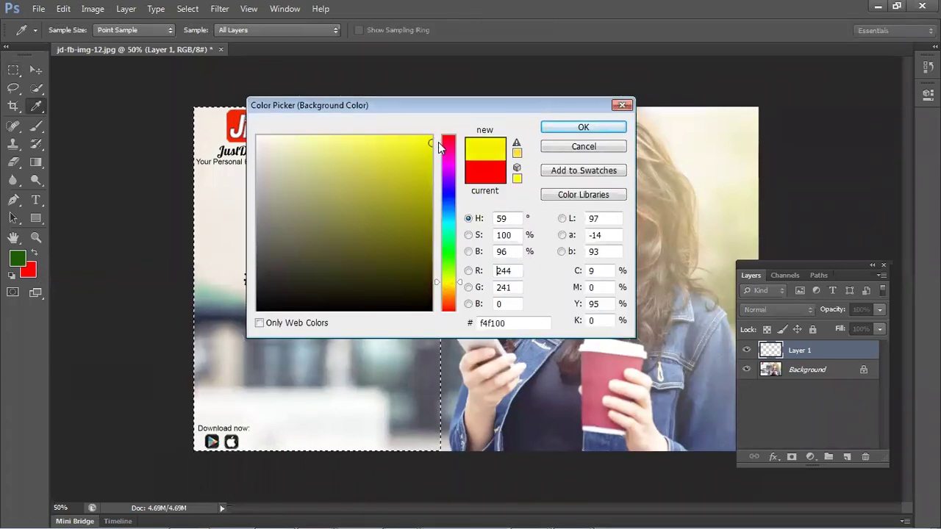
{"action": "left_click", "coordinate": [606, 126]}
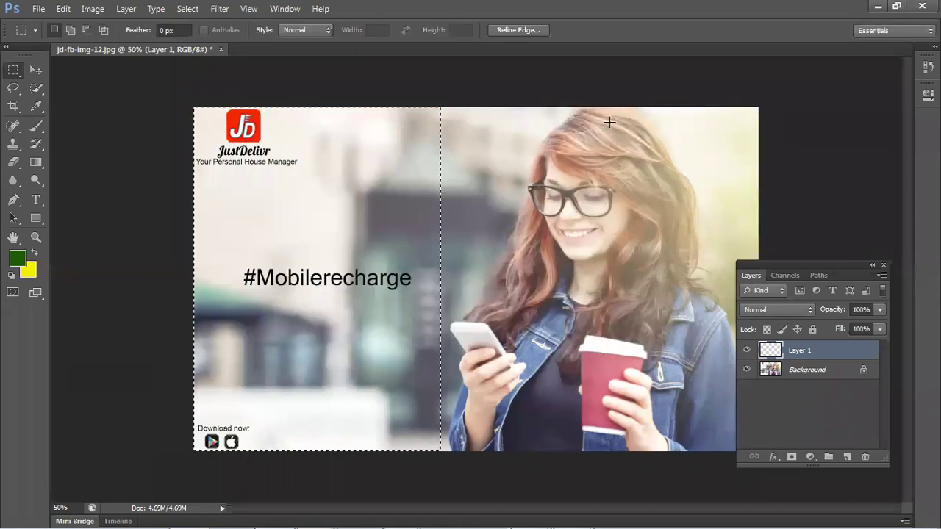
{"action": "key", "text": "alt+BackSpace"}
{"action": "key", "text": "ctrl+BackSpace"}
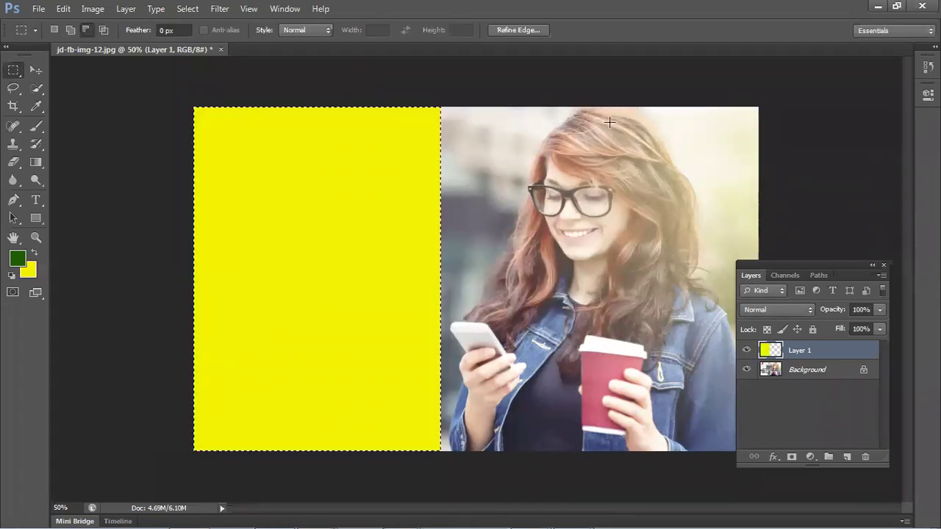
{"action": "key", "text": "alt+BackSpace"}
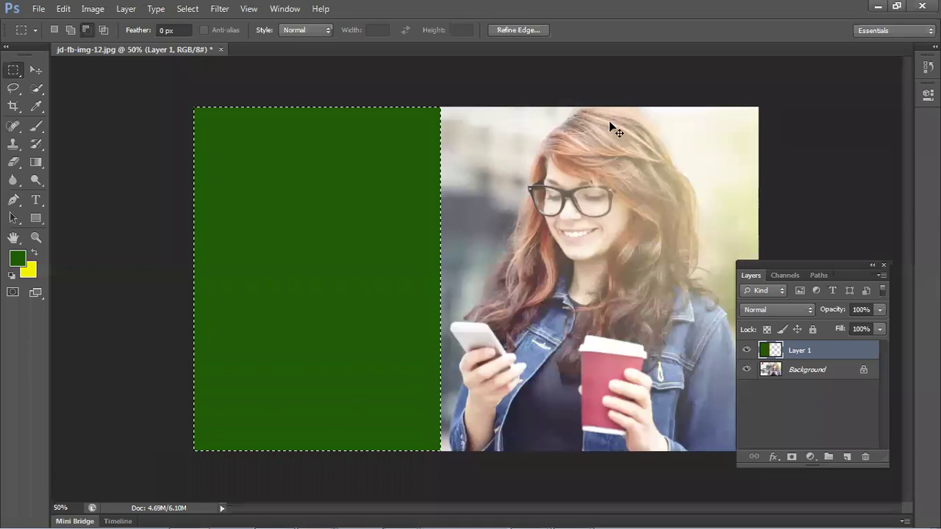
- Set the background colour to pure red, fill the rectangle, and shift it left
{"action": "left_click", "coordinate": [30, 274]}
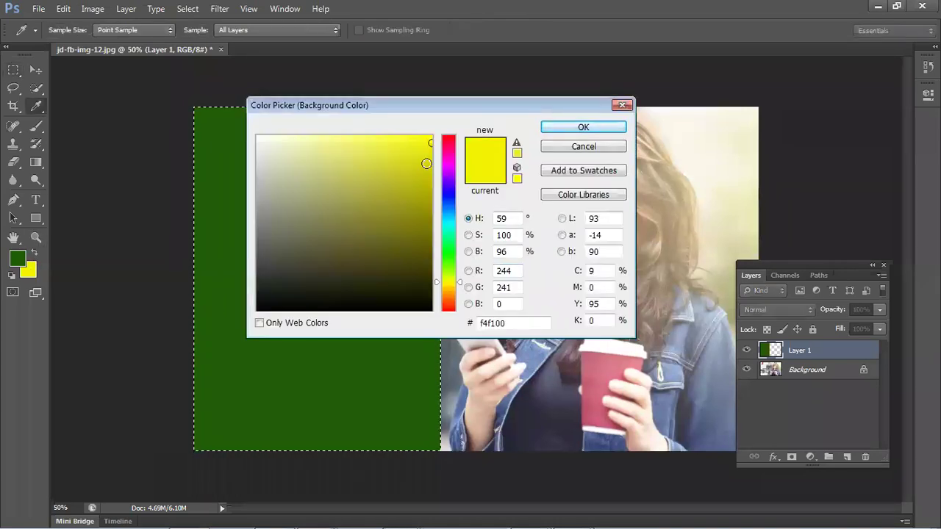
{"action": "left_click", "coordinate": [450, 134]}
{"action": "left_click", "coordinate": [433, 136]}
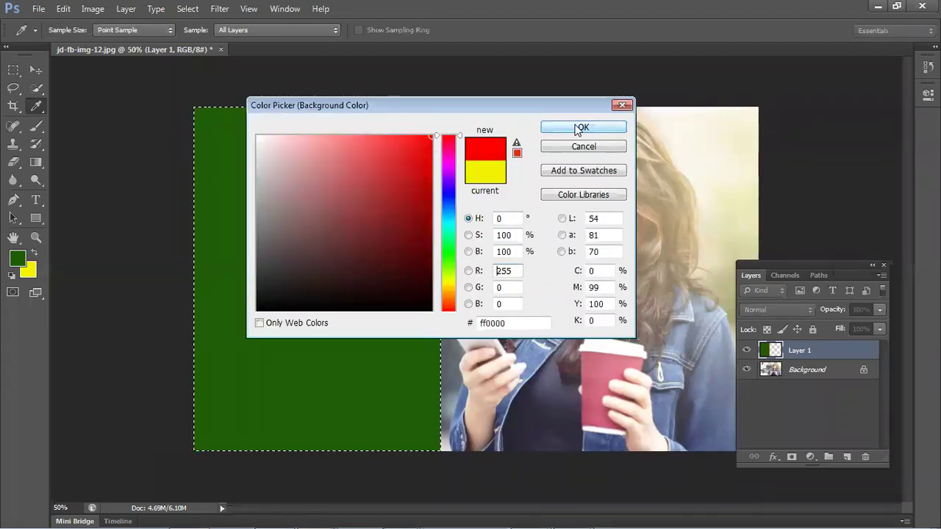
{"action": "left_click", "coordinate": [583, 127]}
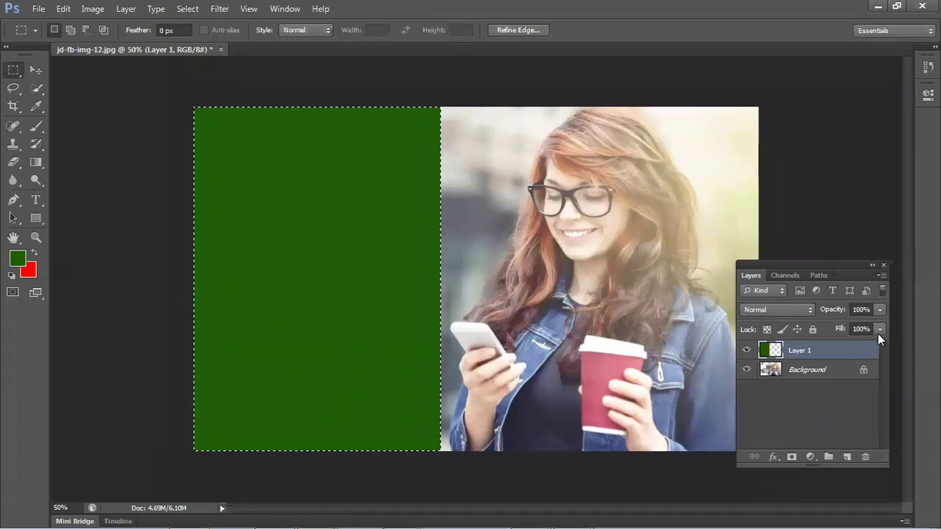
{"action": "key", "text": "ctrl+BackSpace"}
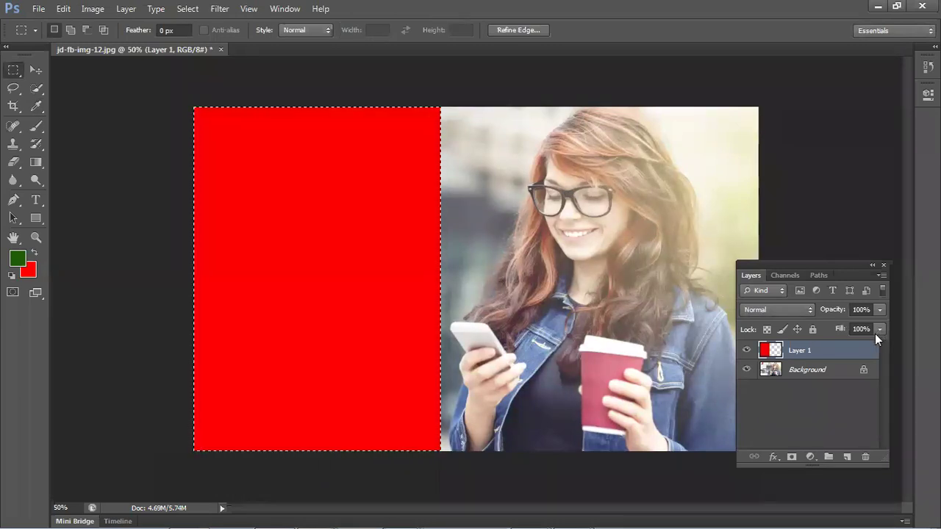
{"action": "key", "text": "ctrl+d"}
{"action": "left_click", "coordinate": [36, 70]}
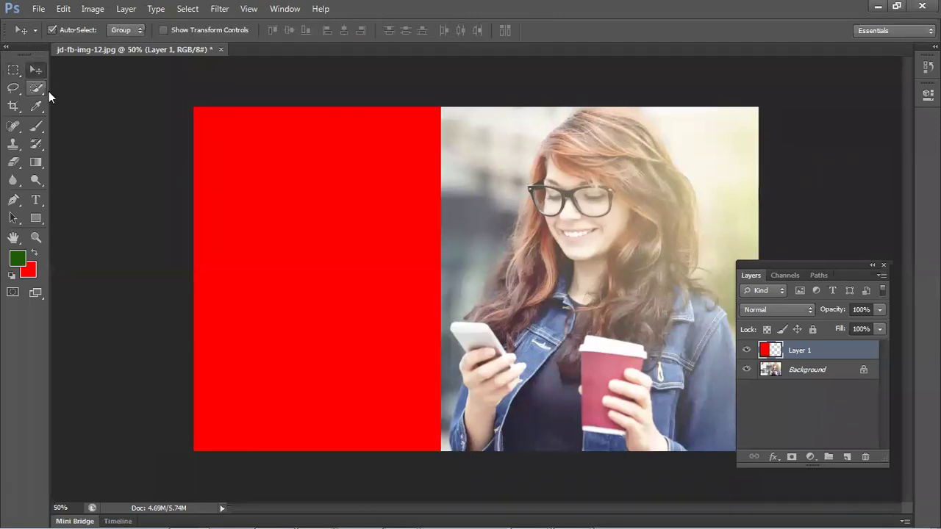
{"action": "left_click_drag", "start_coordinate": [350, 253], "coordinate": [324, 260]}
{"action": "left_click", "coordinate": [149, 271]}
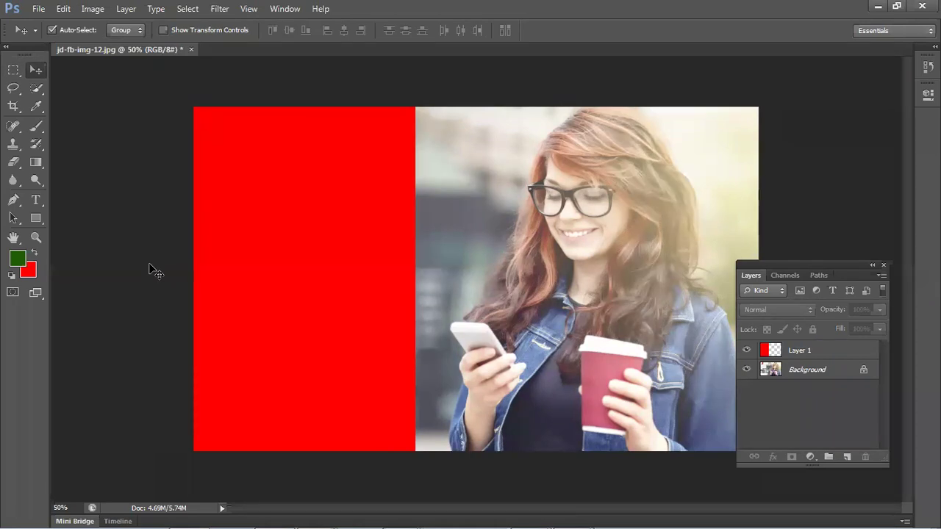
- On new Layer 2 with Layer 1 hidden, fill a left-side rectangle with red
{"action": "left_click", "coordinate": [846, 456]}
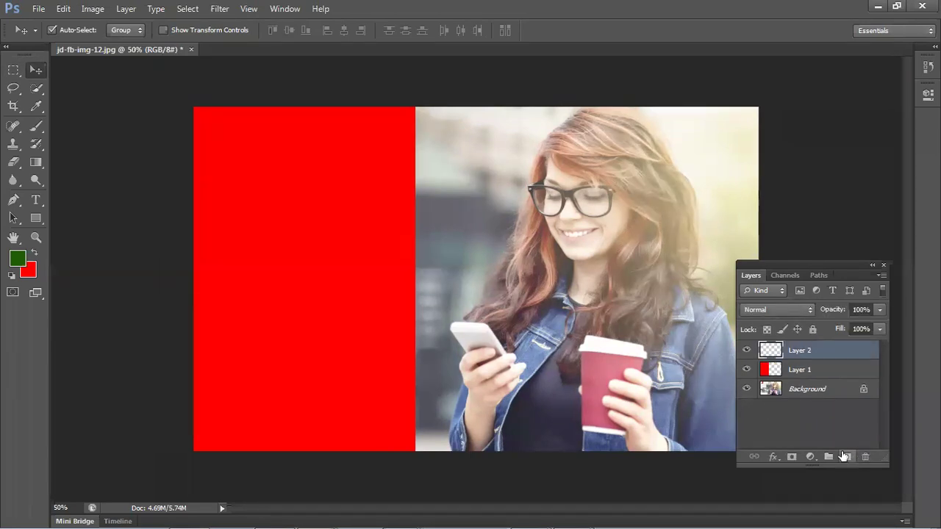
{"action": "left_click", "coordinate": [746, 369]}
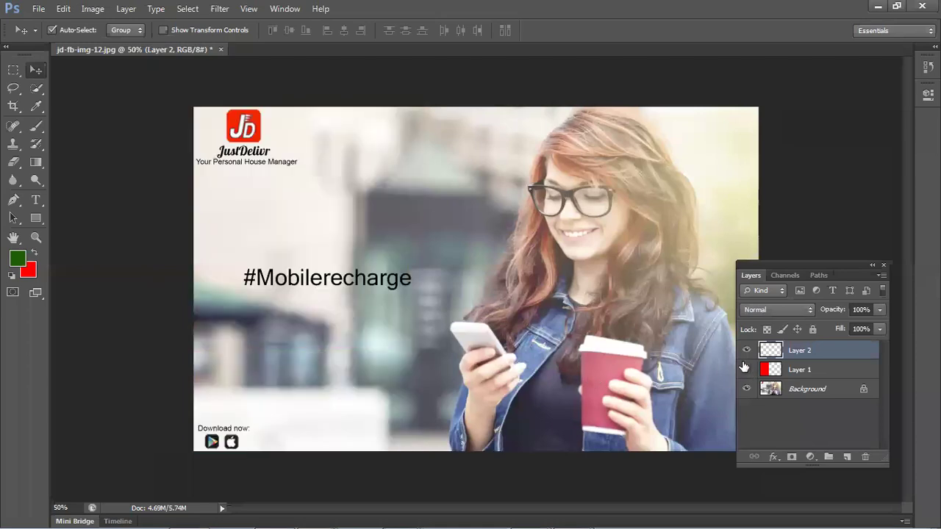
{"action": "left_click", "coordinate": [12, 71]}
{"action": "left_click_drag", "start_coordinate": [192, 106], "coordinate": [417, 452]}
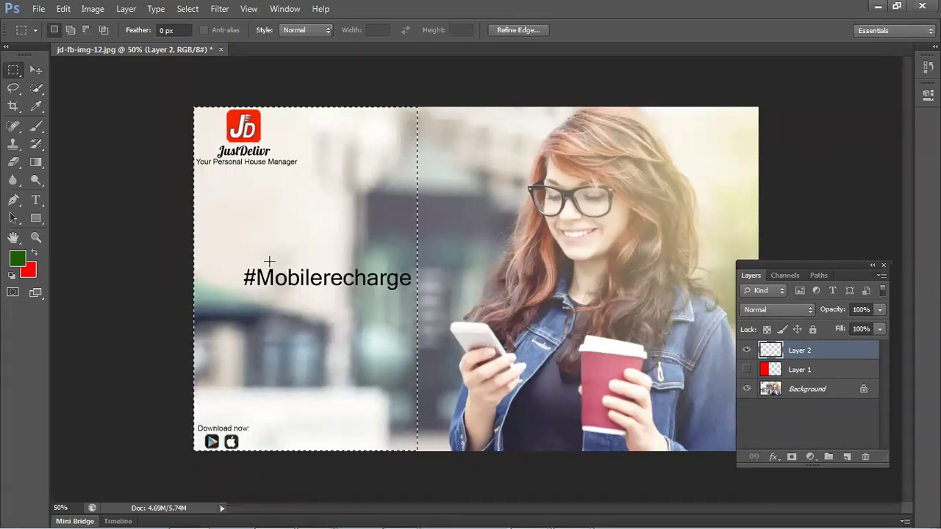
{"action": "key", "text": "ctrl+BackSpace"}
- Warp the red block's right edge into an outward curve and shift the shape left
{"action": "key", "text": "ctrl+t"}
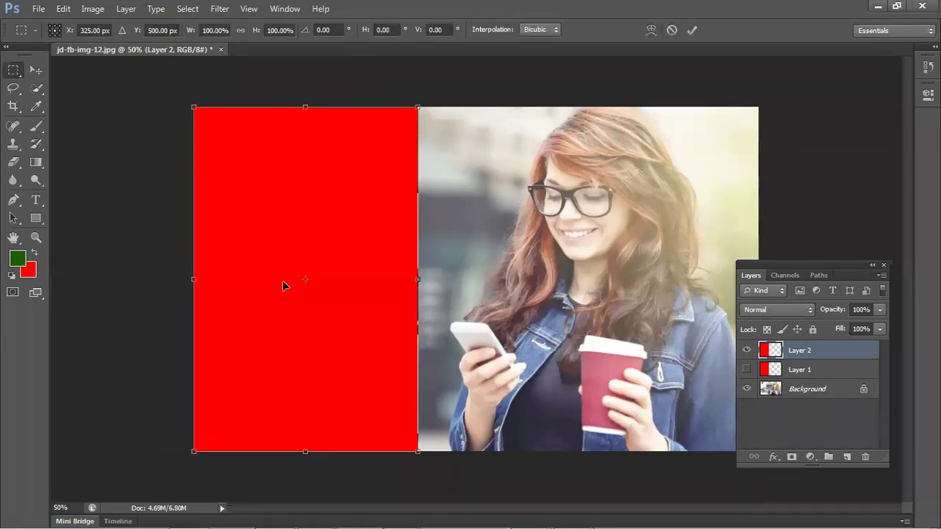
{"action": "right_click", "coordinate": [270, 267]}
{"action": "left_click", "coordinate": [304, 375]}
{"action": "left_click_drag", "start_coordinate": [369, 334], "coordinate": [464, 283]}
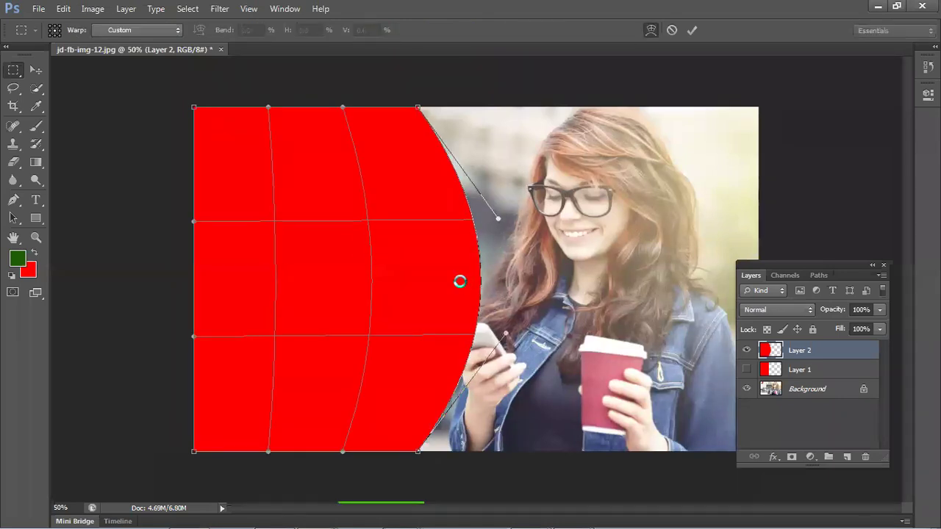
{"action": "key", "text": "Return"}
{"action": "key", "text": "v"}
{"action": "left_click_drag", "start_coordinate": [472, 279], "coordinate": [409, 280]}
{"action": "left_click", "coordinate": [140, 269]}
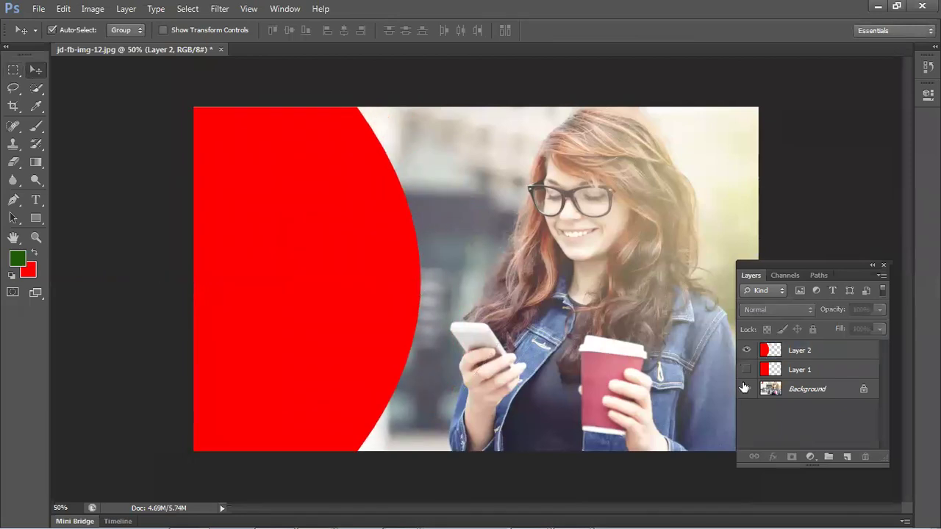
{"action": "left_click", "coordinate": [847, 457]}
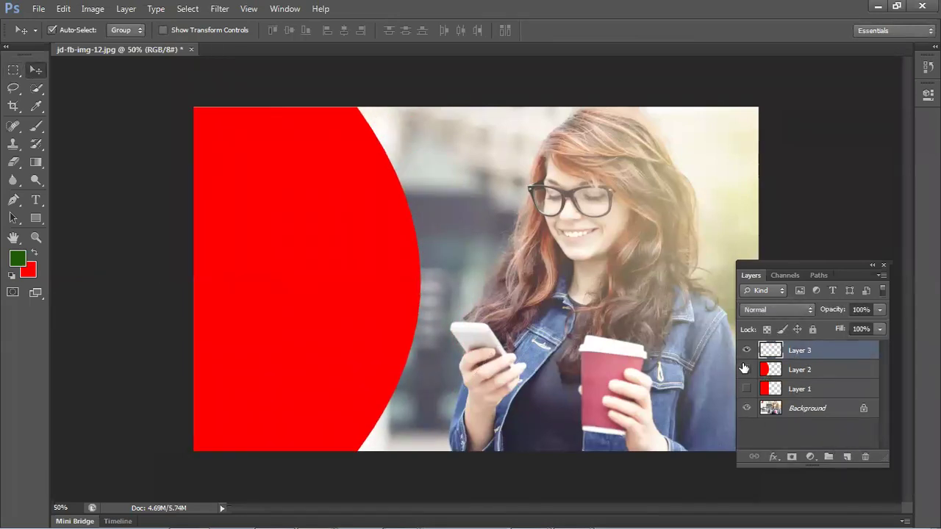
- Hide Layer 2 and fill a red strip along the canvas's left edge on Layer 3
{"action": "left_click", "coordinate": [746, 369]}
{"action": "left_click", "coordinate": [13, 70]}
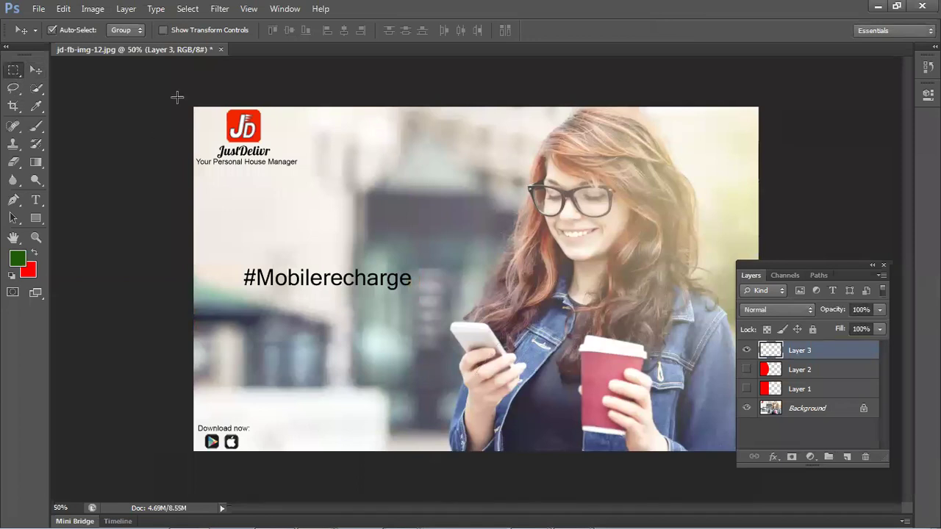
{"action": "left_click_drag", "start_coordinate": [190, 102], "coordinate": [295, 450]}
{"action": "left_click_drag", "start_coordinate": [278, 380], "coordinate": [306, 451]}
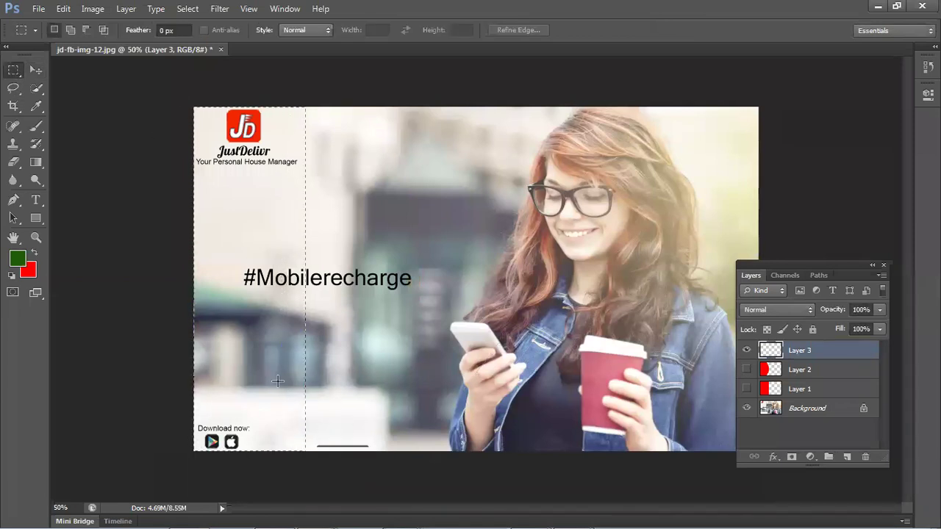
{"action": "key", "text": "ctrl+BackSpace"}
{"action": "key", "text": "ctrl+d"}
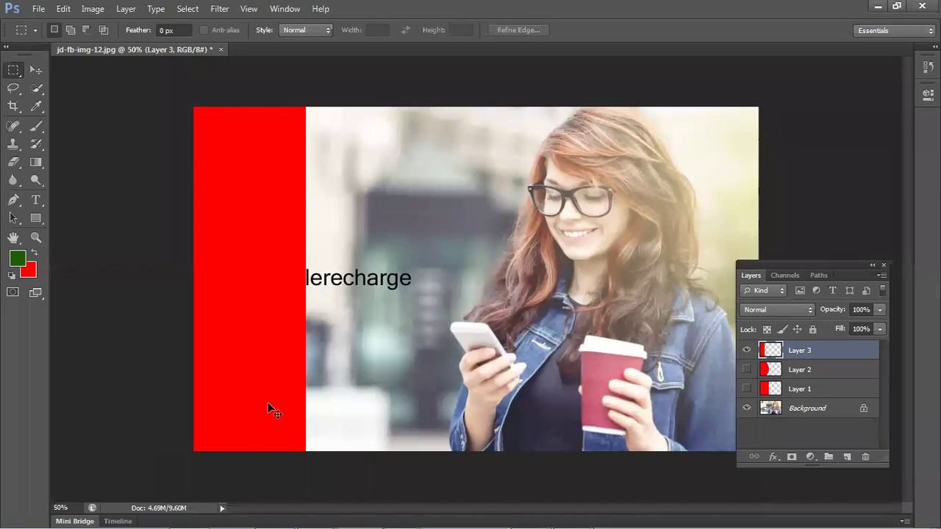
- Warp the strip's right edge into a curve, widen it rightward, then hide Layer 3
{"action": "key", "text": "ctrl+t"}
{"action": "right_click", "coordinate": [322, 244]}
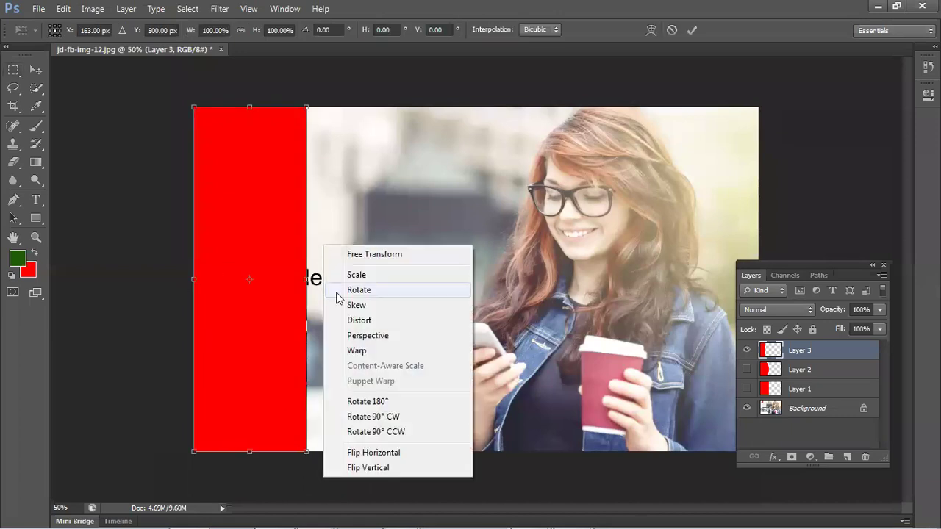
{"action": "left_click", "coordinate": [358, 350]}
{"action": "left_click_drag", "start_coordinate": [296, 209], "coordinate": [261, 342]}
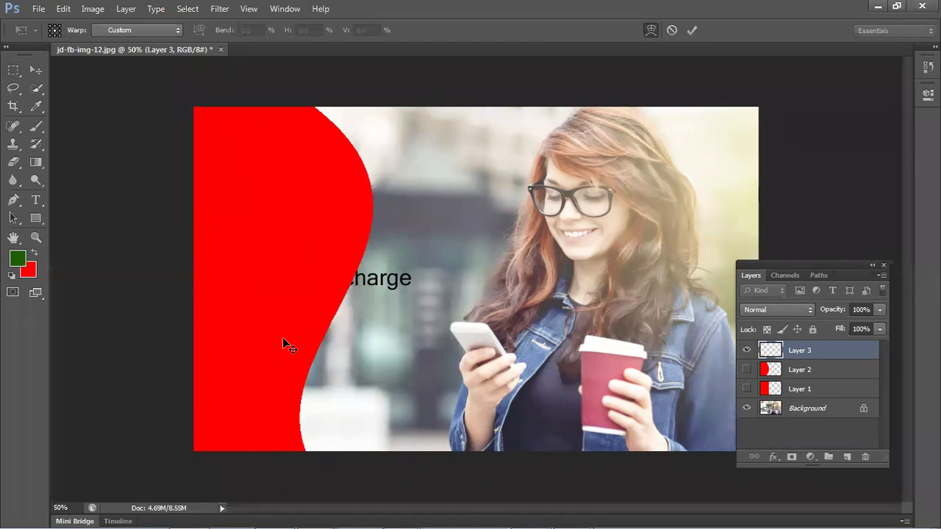
{"action": "key", "text": "ctrl+t"}
{"action": "left_click_drag", "start_coordinate": [373, 279], "coordinate": [446, 291]}
{"action": "key", "text": "Return"}
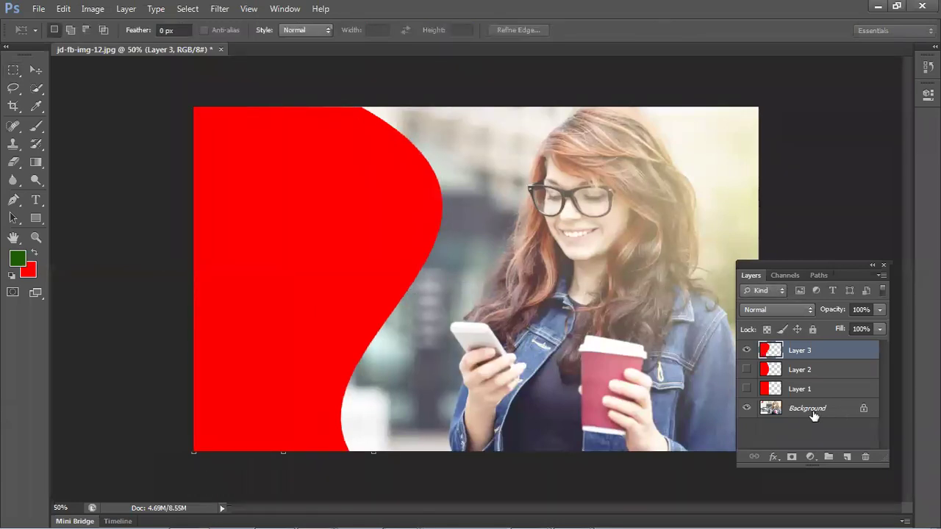
{"action": "left_click", "coordinate": [746, 350]}
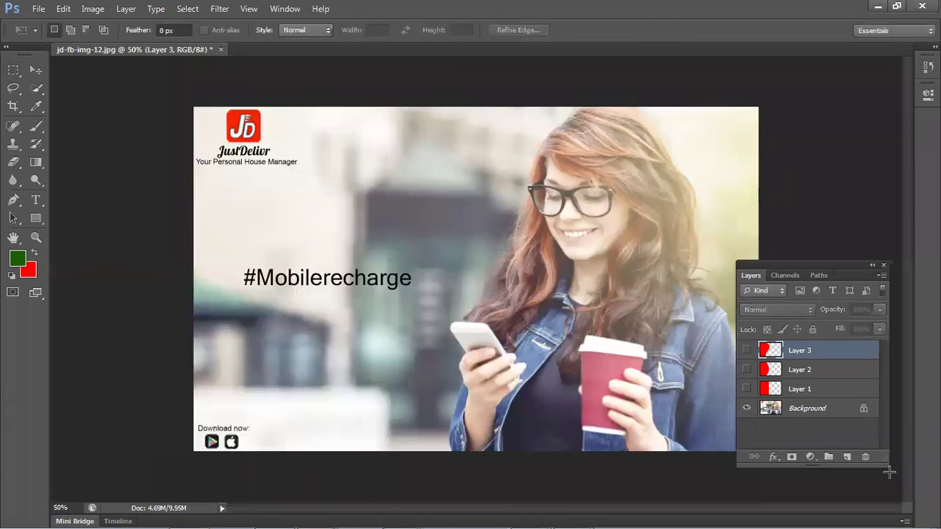
- Add a new layer and fill a strip across the bottom of the image with red
{"action": "left_click", "coordinate": [847, 456]}
{"action": "left_click_drag", "start_coordinate": [176, 376], "coordinate": [746, 513]}
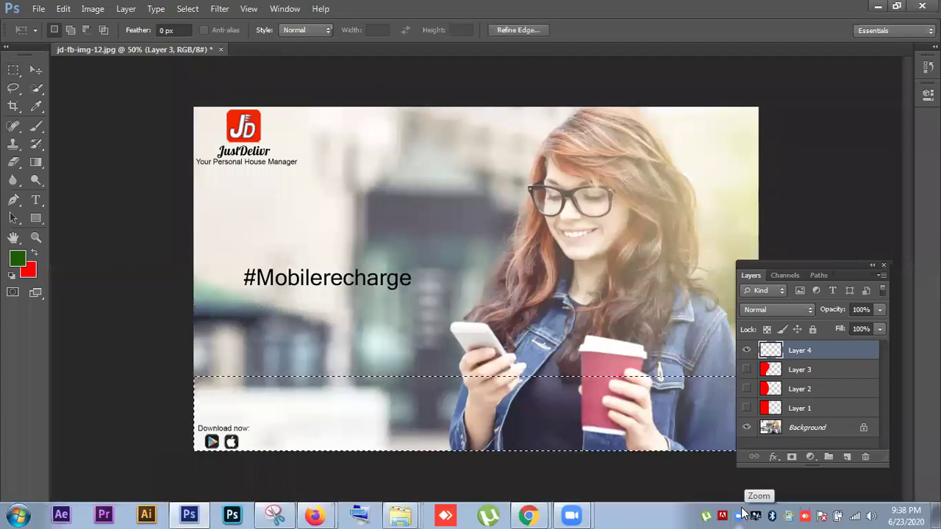
{"action": "key", "text": "ctrl+BackSpace"}
{"action": "key", "text": "ctrl+d"}
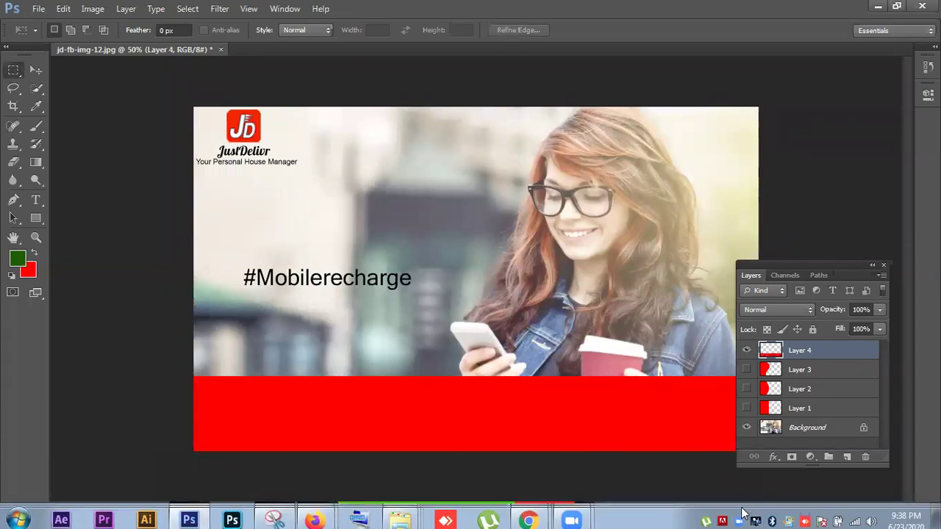
- Warp the red bottom band so its top edge forms a flowing wave
{"action": "key", "text": "ctrl+t"}
{"action": "right_click", "coordinate": [550, 414]}
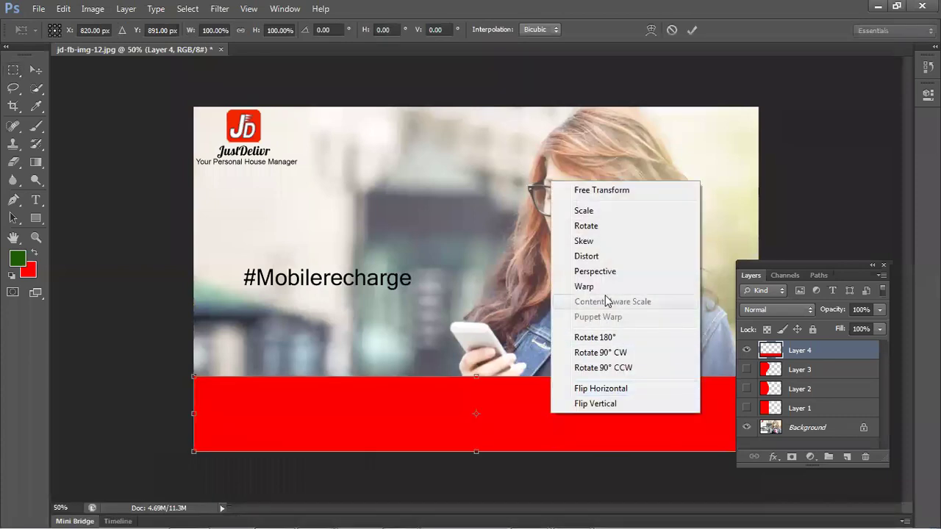
{"action": "left_click", "coordinate": [588, 286]}
{"action": "left_click_drag", "start_coordinate": [286, 383], "coordinate": [290, 324]}
{"action": "left_click_drag", "start_coordinate": [196, 339], "coordinate": [188, 338]}
{"action": "left_click_drag", "start_coordinate": [193, 430], "coordinate": [181, 427]}
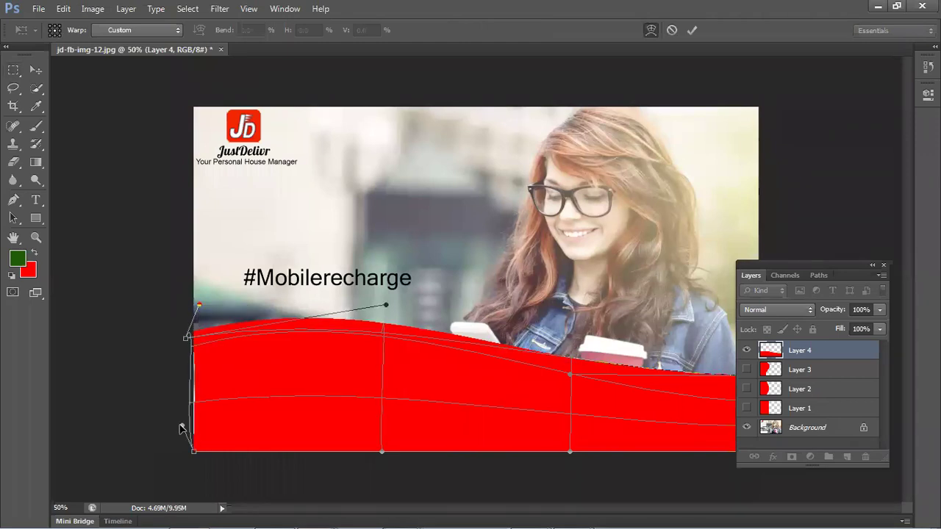
{"action": "left_click_drag", "start_coordinate": [571, 378], "coordinate": [578, 511]}
{"action": "left_click_drag", "start_coordinate": [545, 398], "coordinate": [519, 426]}
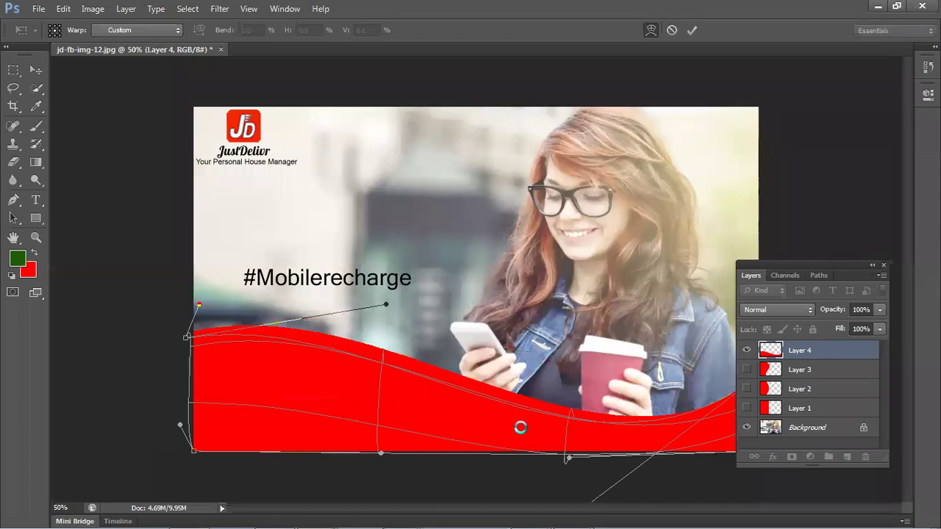
{"action": "key", "text": "Return"}
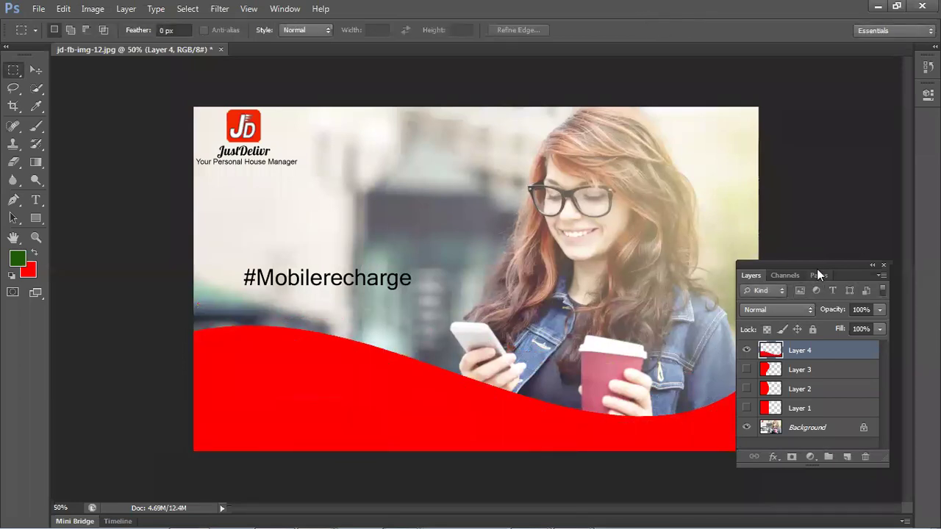
{"action": "double_click", "coordinate": [817, 269]}
- Bring back the Layers list, nudge the red wave, then delete that layer
{"action": "left_click", "coordinate": [818, 273]}
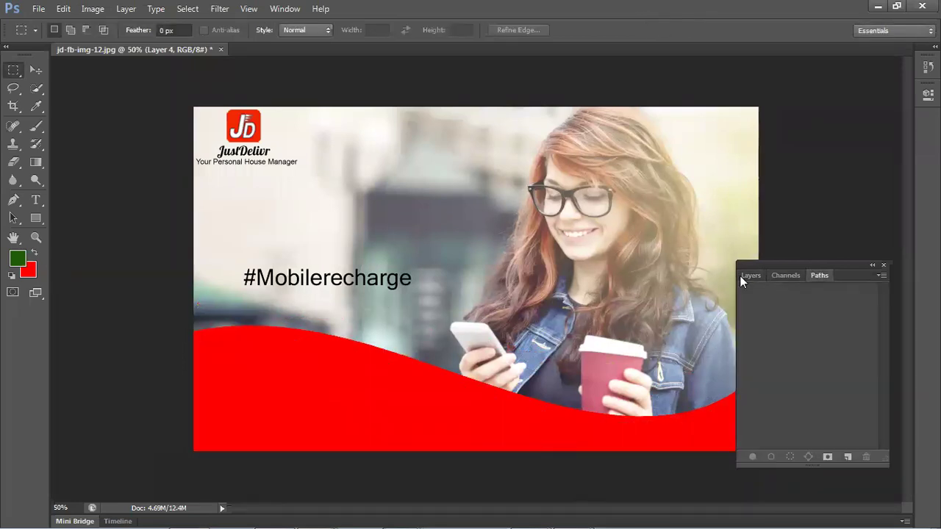
{"action": "left_click", "coordinate": [745, 278]}
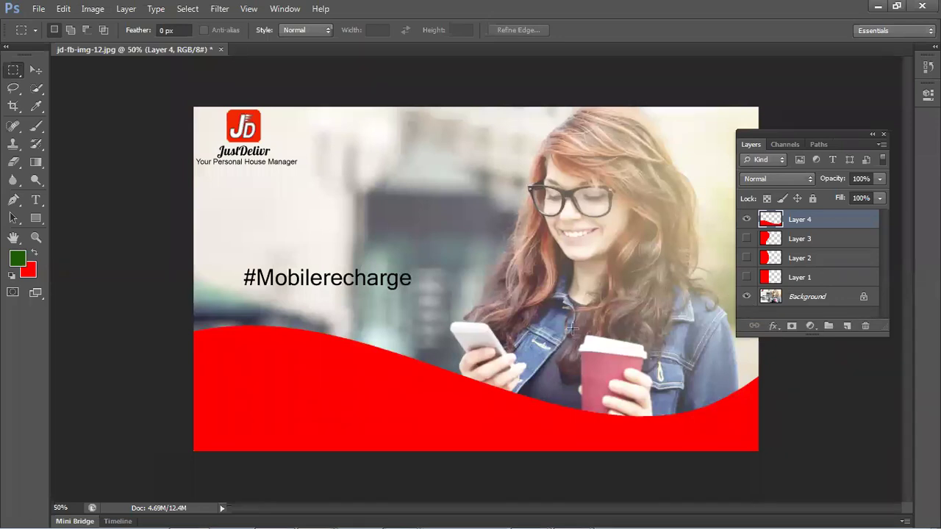
{"action": "mouse_move", "coordinate": [352, 507]}
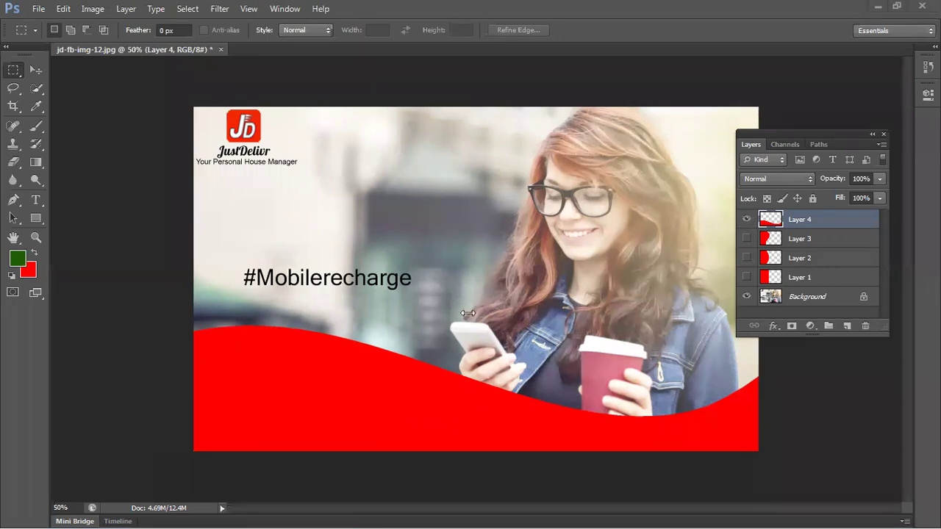
{"action": "left_click", "coordinate": [35, 70]}
{"action": "mouse_move", "coordinate": [347, 383]}
{"action": "left_mouse_down"}
{"action": "mouse_move", "coordinate": [357, 304]}
{"action": "mouse_move", "coordinate": [352, 401]}
{"action": "left_mouse_up"}
{"action": "key", "text": "Delete"}
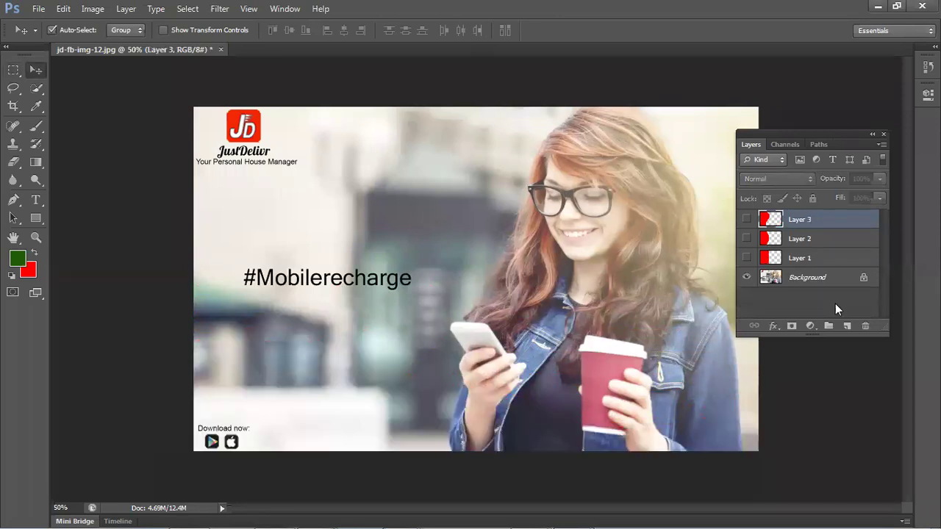
- Add a fresh empty Layer 4 and clear any selection on the canvas
{"action": "left_click", "coordinate": [847, 325]}
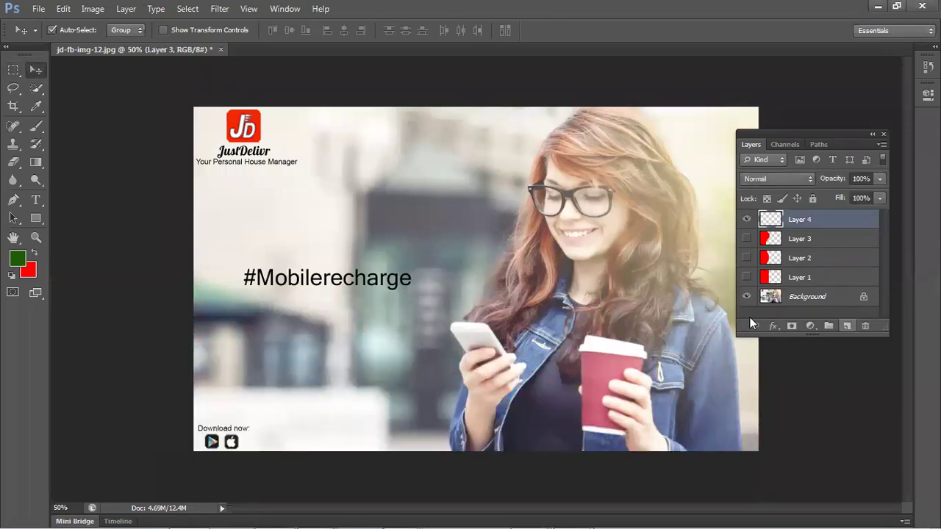
{"action": "left_click", "coordinate": [13, 69]}
{"action": "left_click_drag", "start_coordinate": [193, 107], "coordinate": [316, 446]}
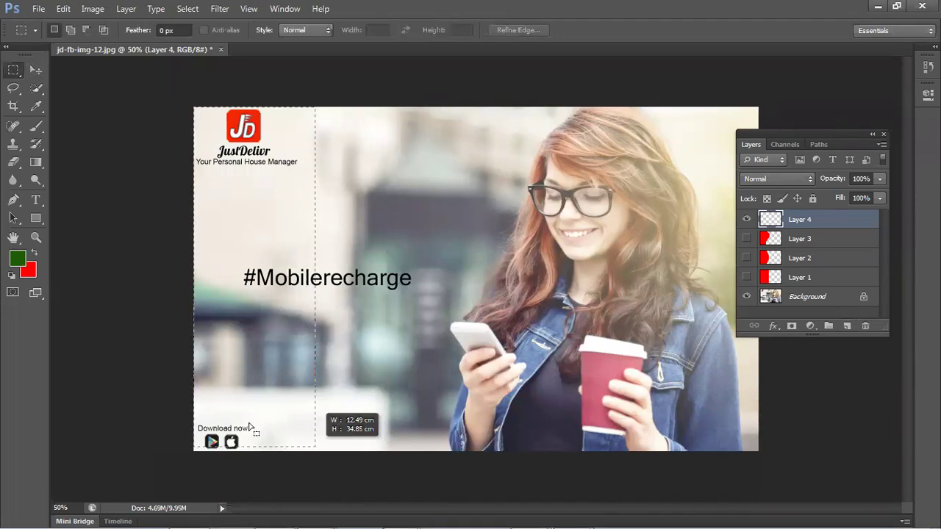
{"action": "key", "text": "ctrl+d"}
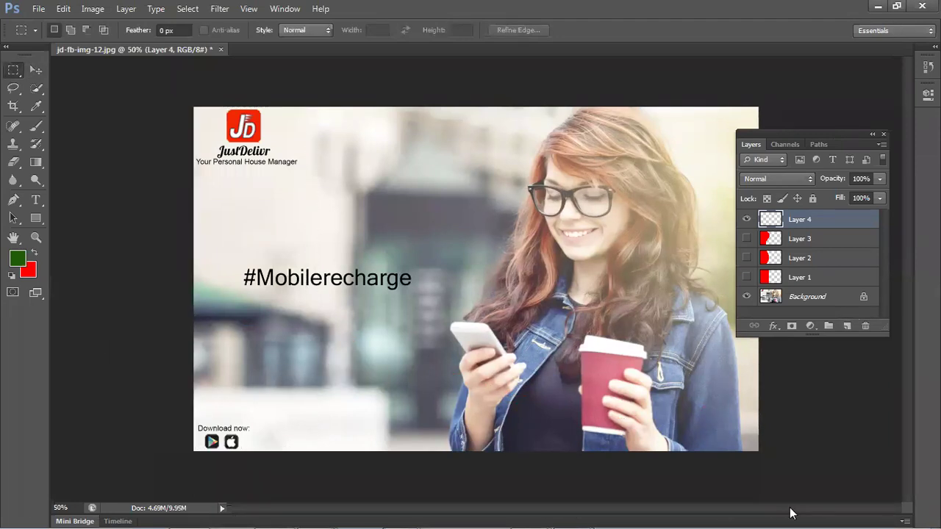
- Fill the bottom selection red and warp it into a wave revealing the phone and cup
{"action": "key", "text": "ctrl+BackSpace"}
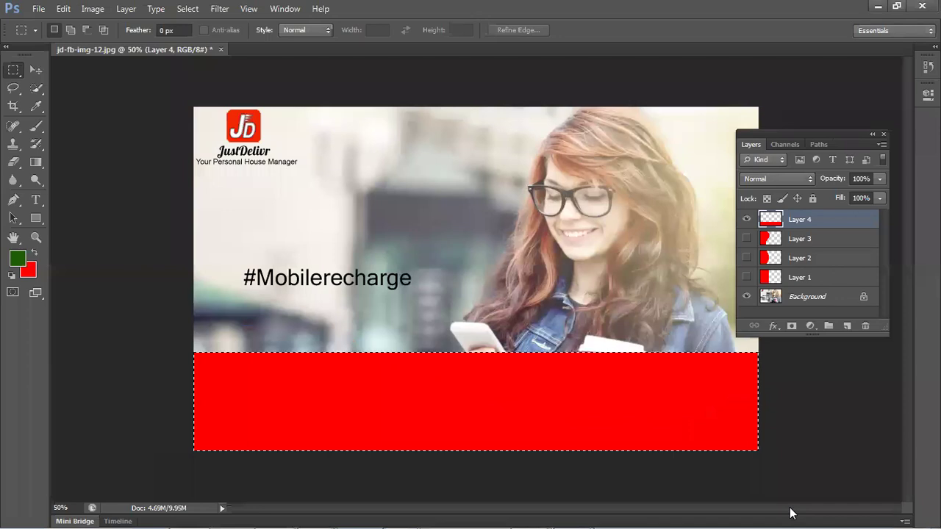
{"action": "key", "text": "ctrl+t"}
{"action": "right_click", "coordinate": [360, 348]}
{"action": "left_click", "coordinate": [387, 247]}
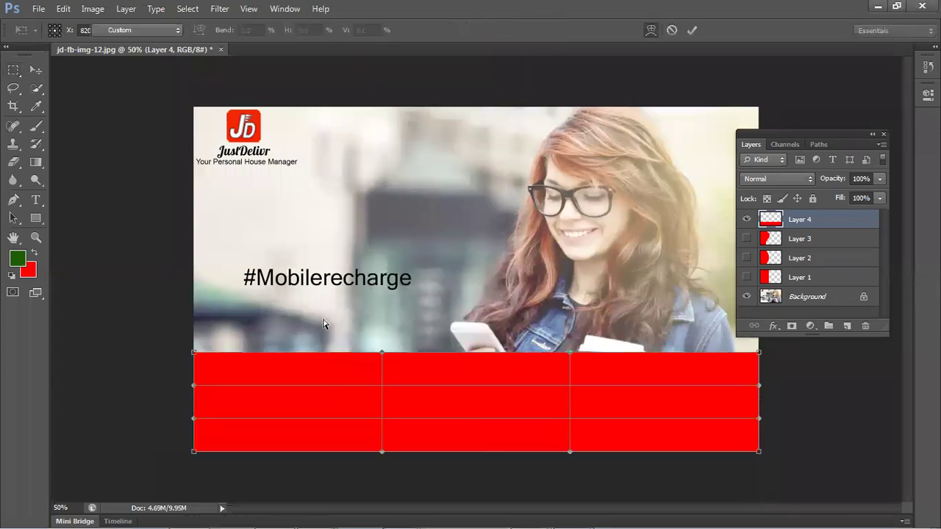
{"action": "left_click_drag", "start_coordinate": [289, 355], "coordinate": [281, 280]}
{"action": "left_click_drag", "start_coordinate": [577, 324], "coordinate": [597, 412]}
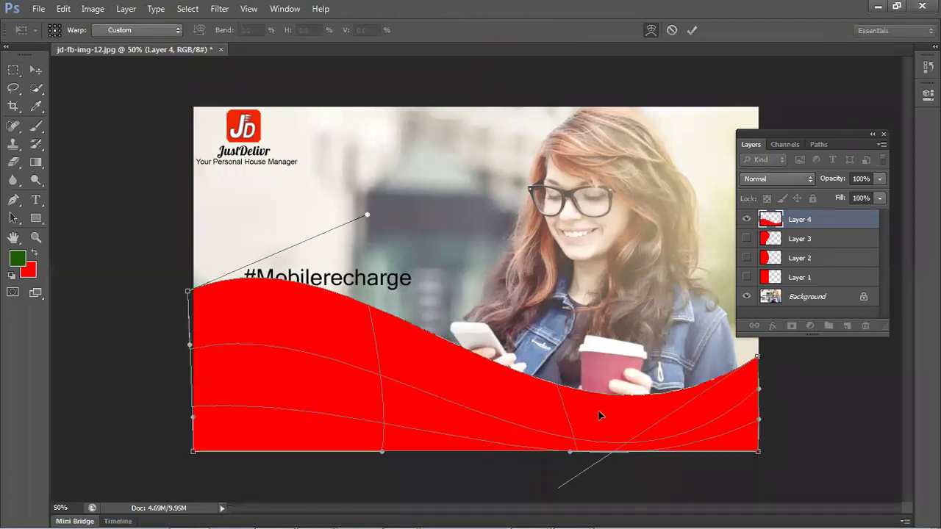
{"action": "key", "text": "Return"}
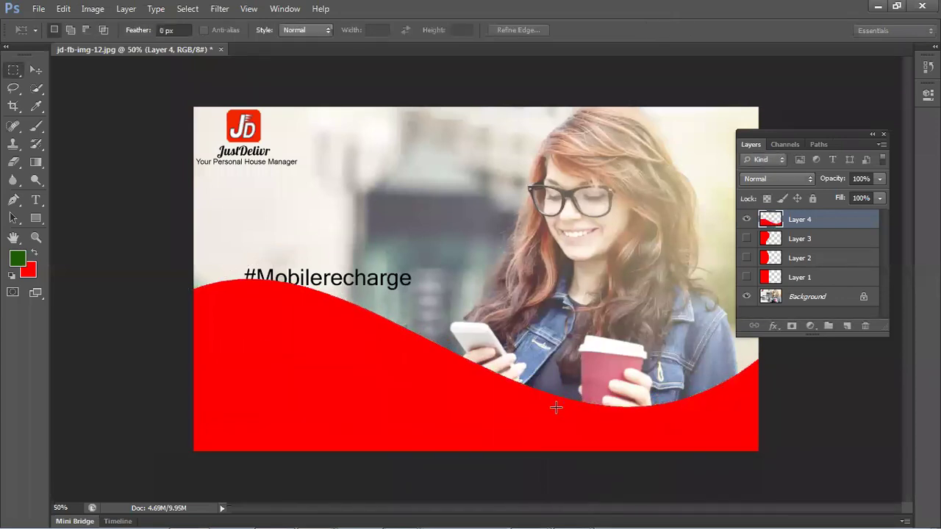
- Squash the red wave to about 66.67% of its height
{"action": "key", "text": "ctrl+t"}
{"action": "left_click_drag", "start_coordinate": [474, 276], "coordinate": [486, 343]}
{"action": "key", "text": "Return"}
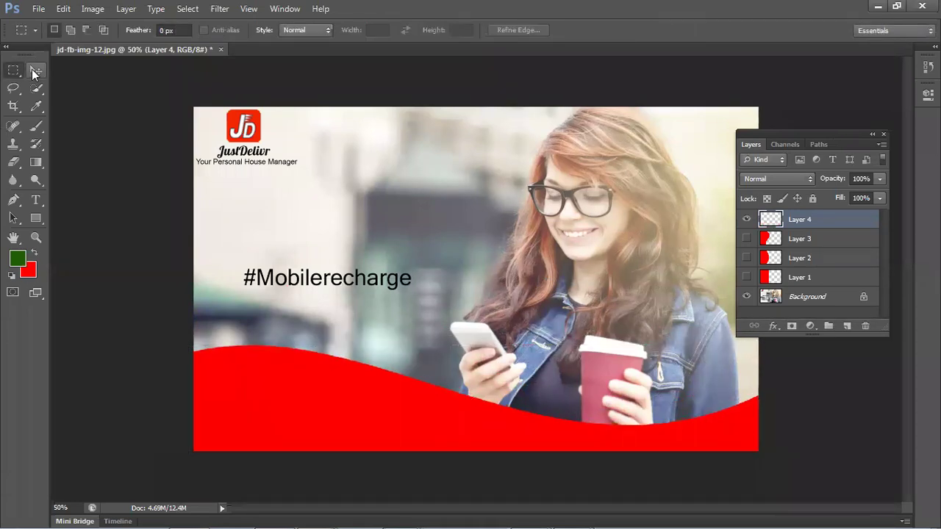
{"action": "left_click", "coordinate": [36, 70]}
- Remove the three empty Layer 5 layers added above Layer 1
{"action": "left_click", "coordinate": [141, 233]}
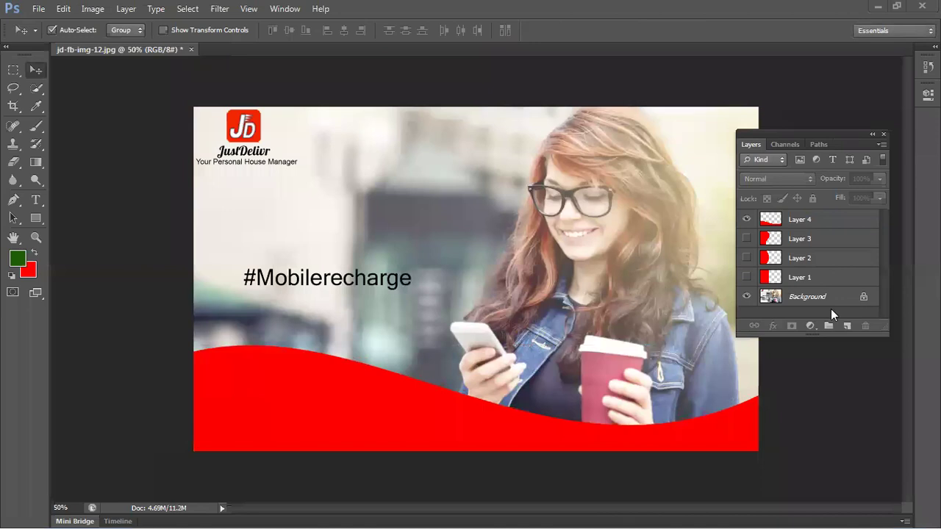
{"action": "left_click", "coordinate": [838, 283]}
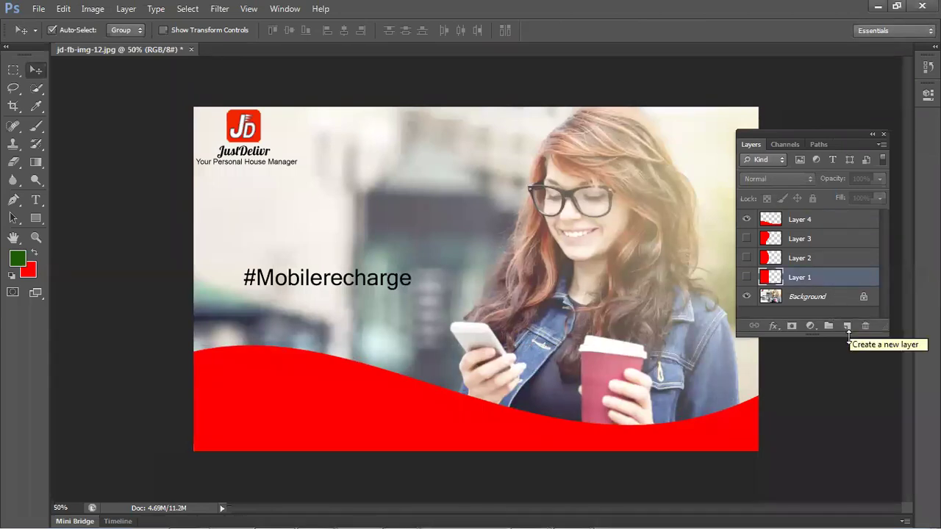
{"action": "left_click_drag", "start_coordinate": [852, 336], "coordinate": [856, 403]}
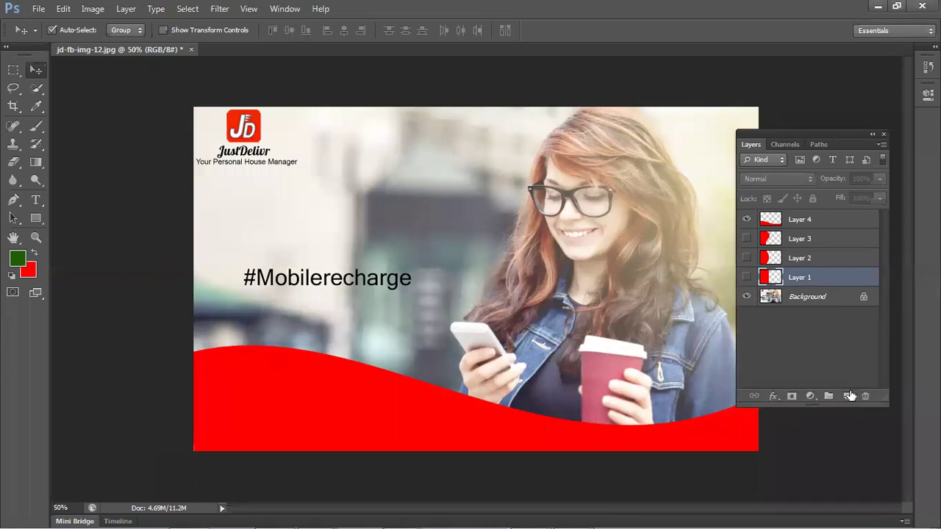
{"action": "left_click", "coordinate": [848, 397]}
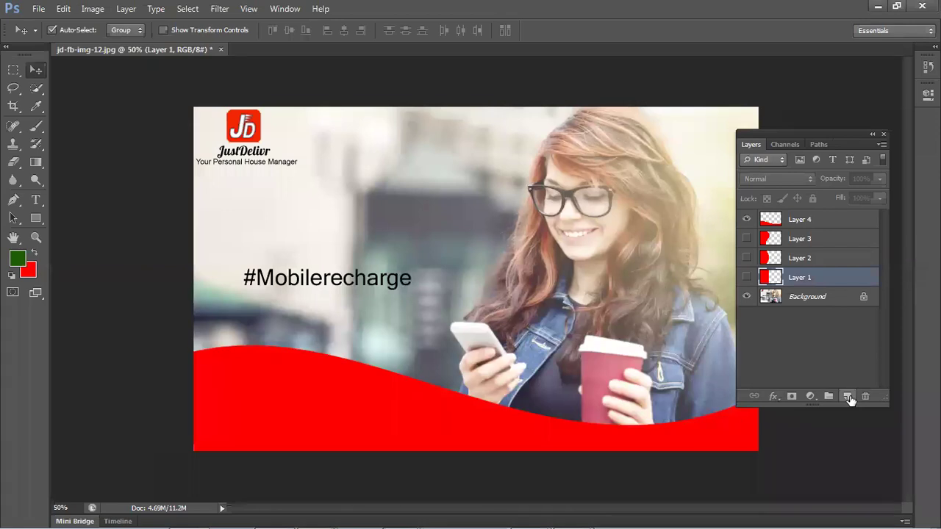
{"action": "left_click", "coordinate": [848, 397]}
{"action": "left_click", "coordinate": [849, 398]}
{"action": "left_click", "coordinate": [848, 396]}
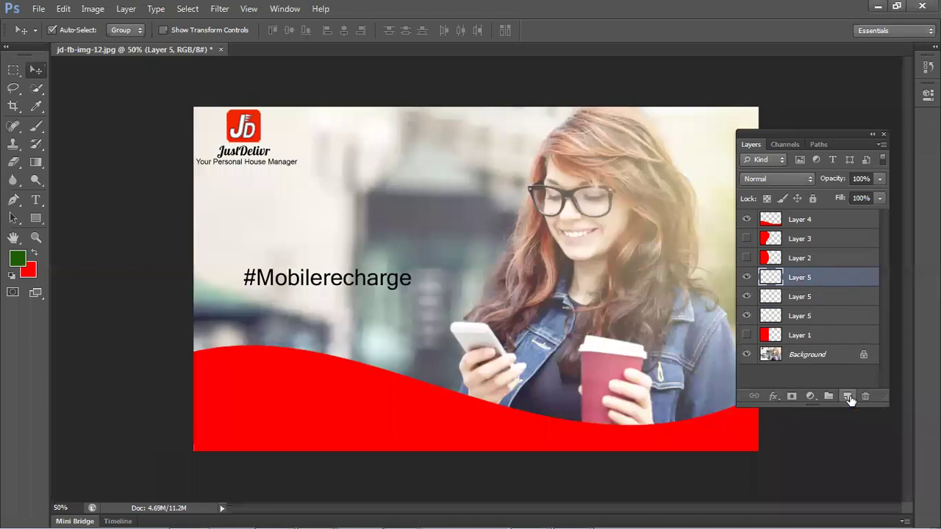
{"action": "key", "text": "ctrl+alt+z"}
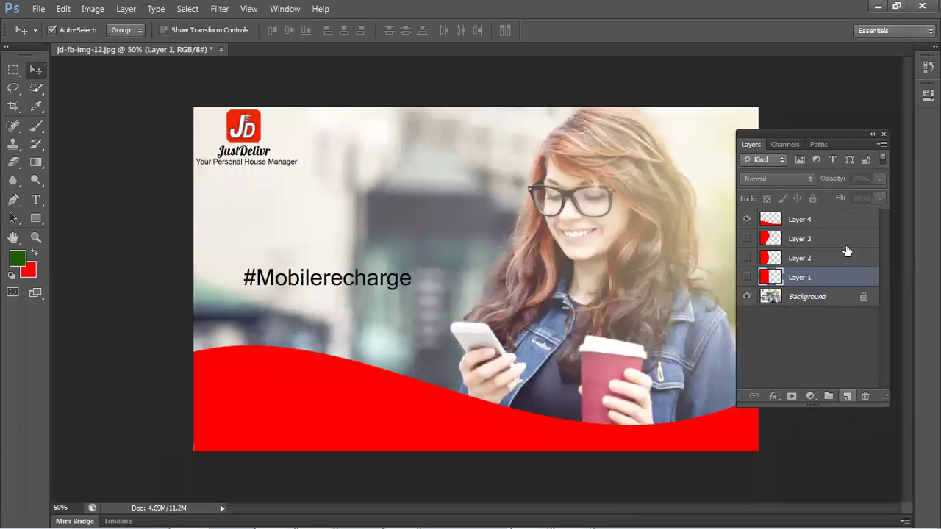
- Restore down the Photoshop window so the image folder in Explorer shows
{"action": "left_click_drag", "start_coordinate": [771, 133], "coordinate": [796, 142]}
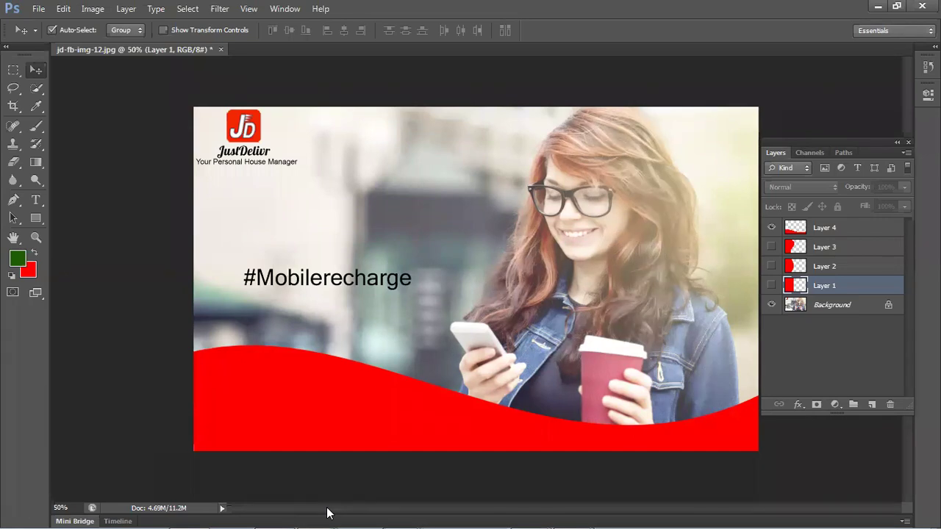
{"action": "mouse_move", "coordinate": [853, 526]}
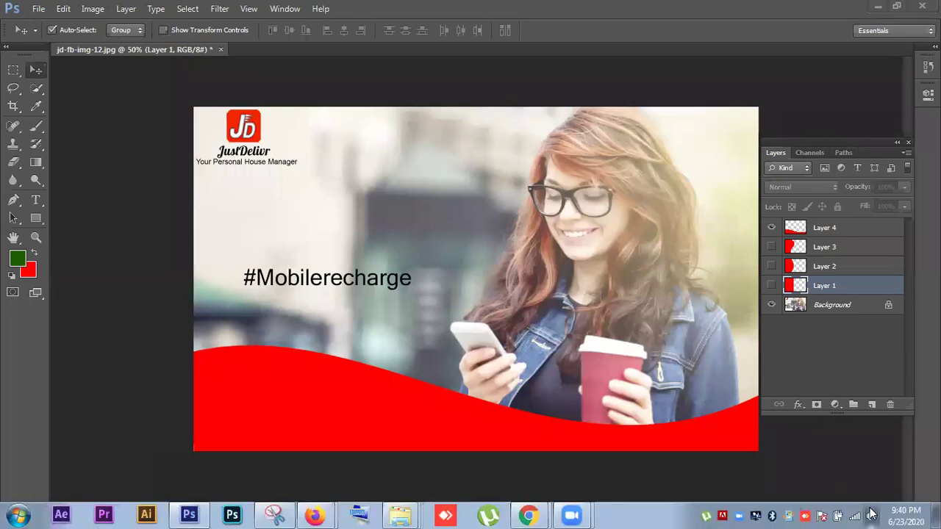
{"action": "left_click", "coordinate": [871, 515]}
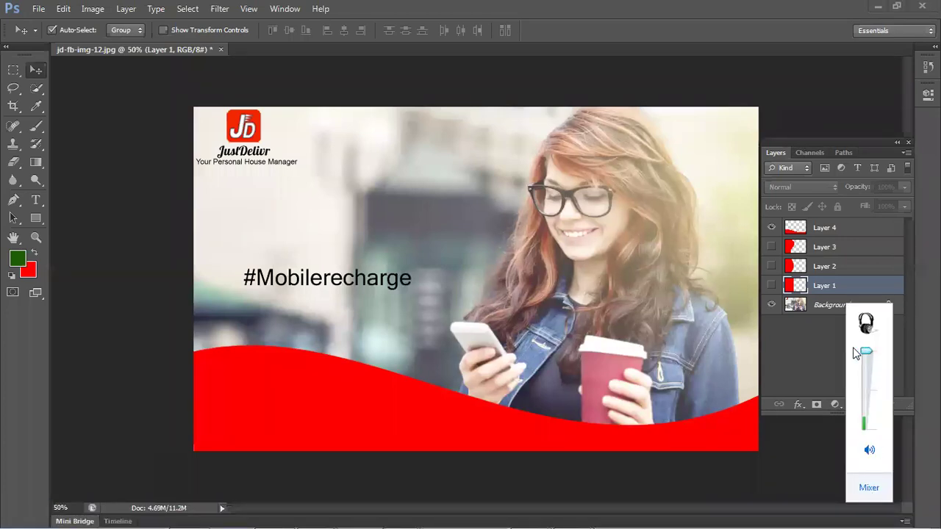
{"action": "left_click", "coordinate": [819, 430]}
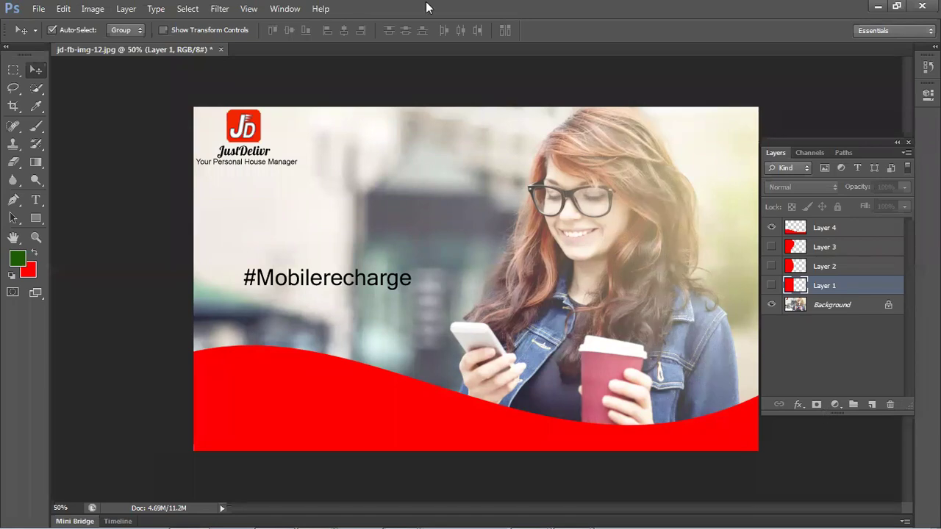
{"action": "left_click", "coordinate": [896, 5]}
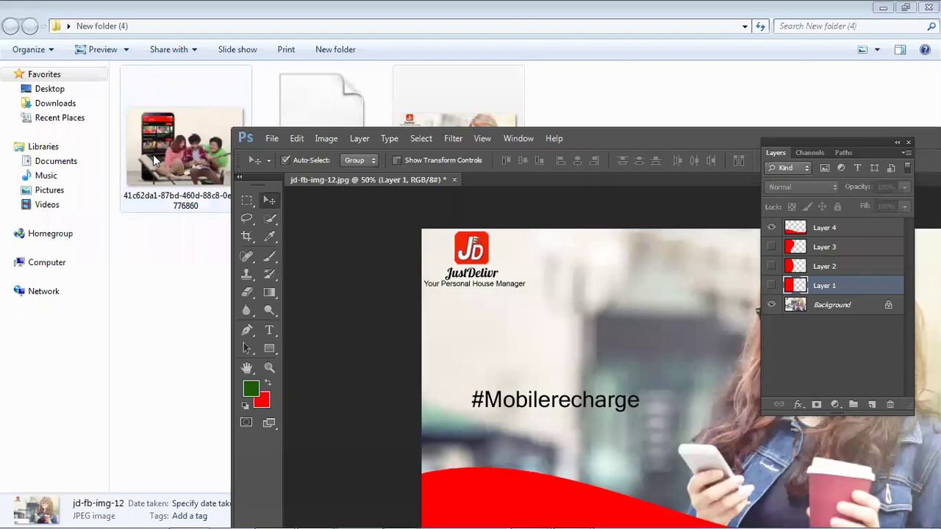
- Open 41c62da1-87bd-460d-88c8-0e4496776860.jpg in Photoshop and maximize the window
{"action": "left_click_drag", "start_coordinate": [156, 151], "coordinate": [202, 162]}
{"action": "left_click_drag", "start_coordinate": [239, 203], "coordinate": [503, 137]}
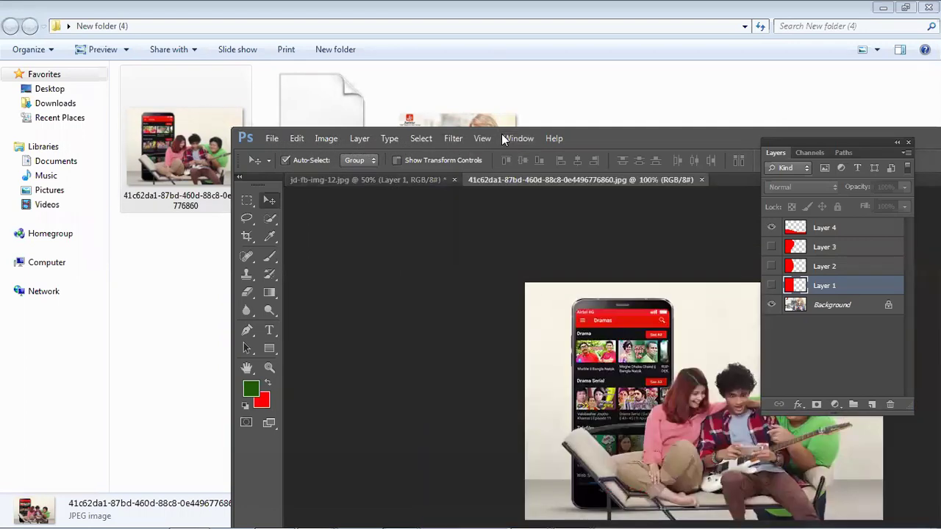
{"action": "double_click", "coordinate": [619, 138]}
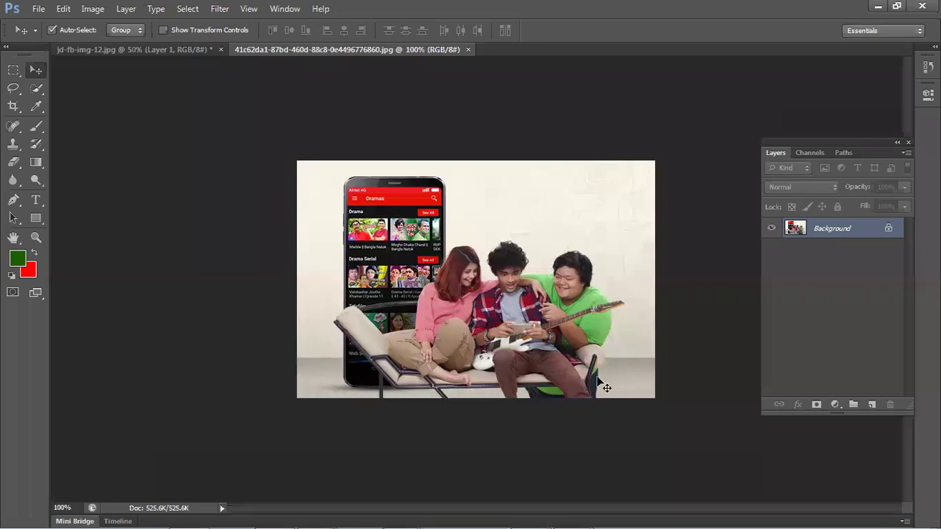
- Return to the jd-fb-img-12.jpg document tab
{"action": "left_click", "coordinate": [162, 48]}
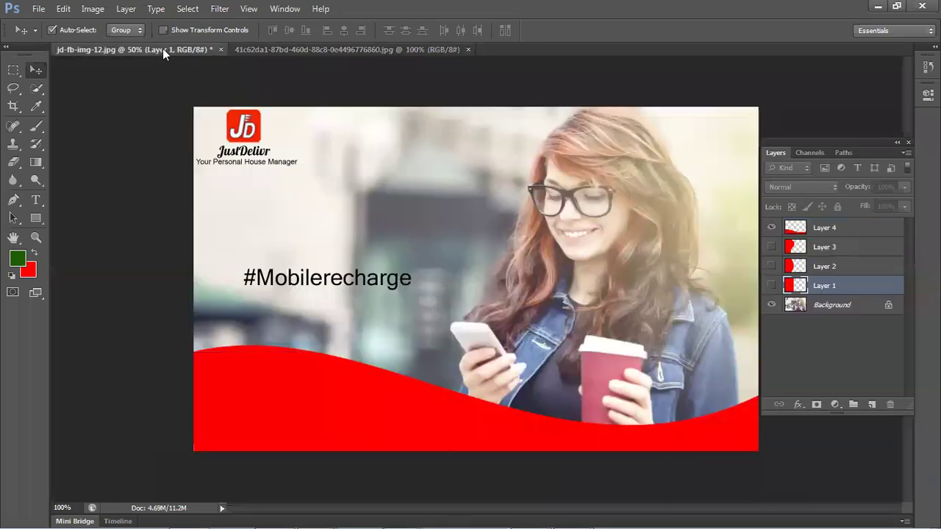
{"action": "left_click", "coordinate": [309, 47]}
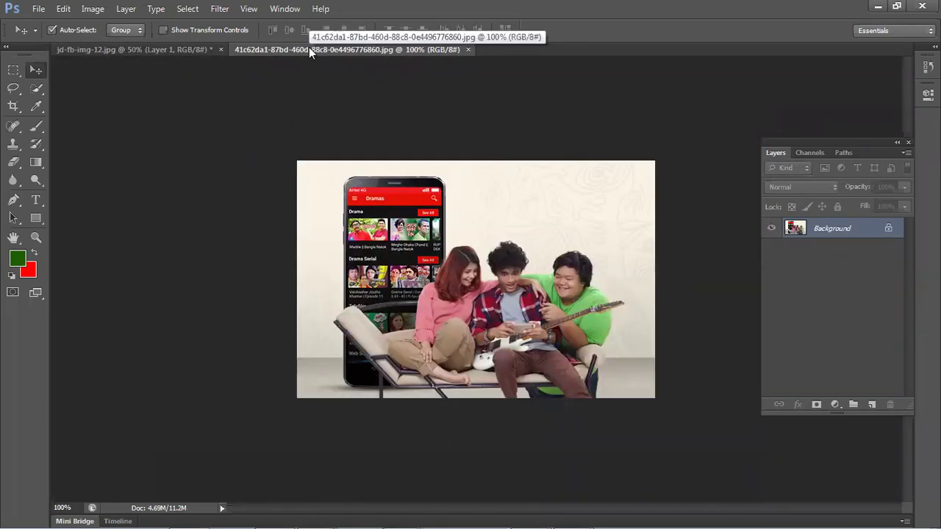
{"action": "left_click", "coordinate": [170, 48]}
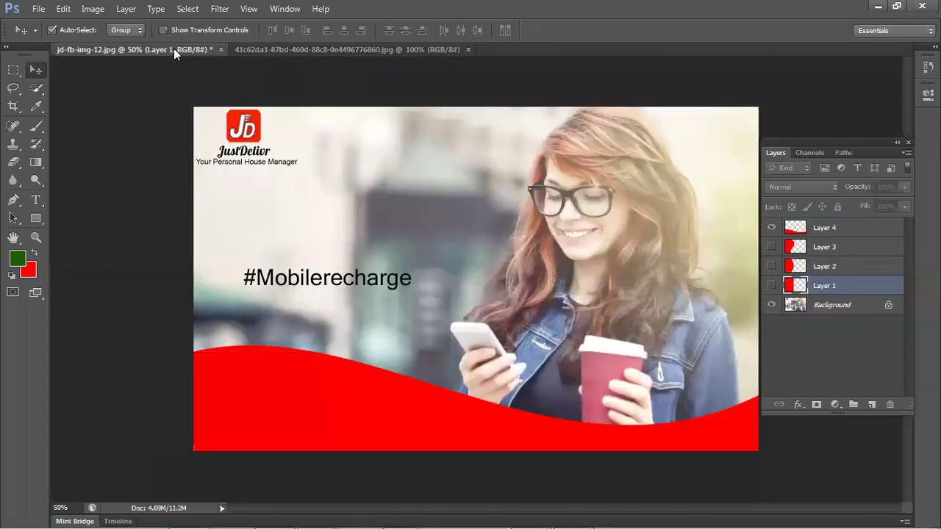
{"action": "left_click", "coordinate": [292, 49]}
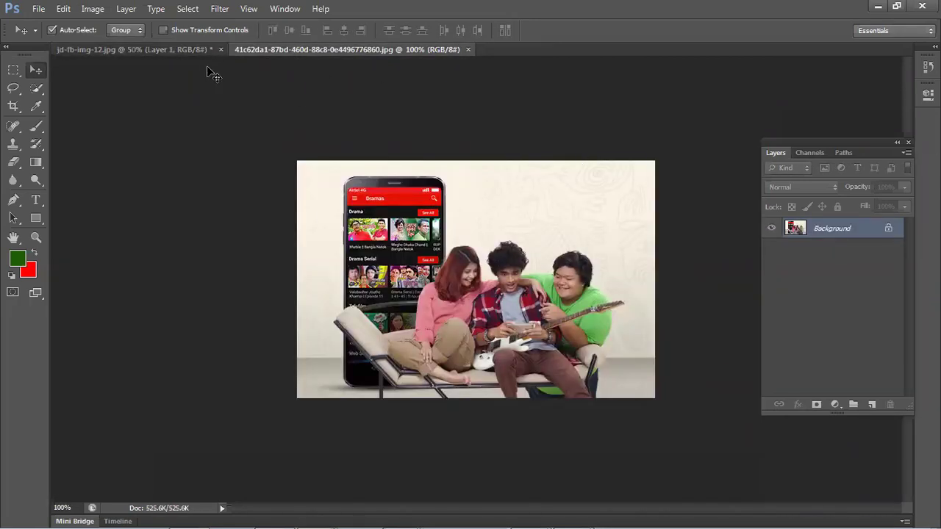
{"action": "left_click", "coordinate": [191, 50]}
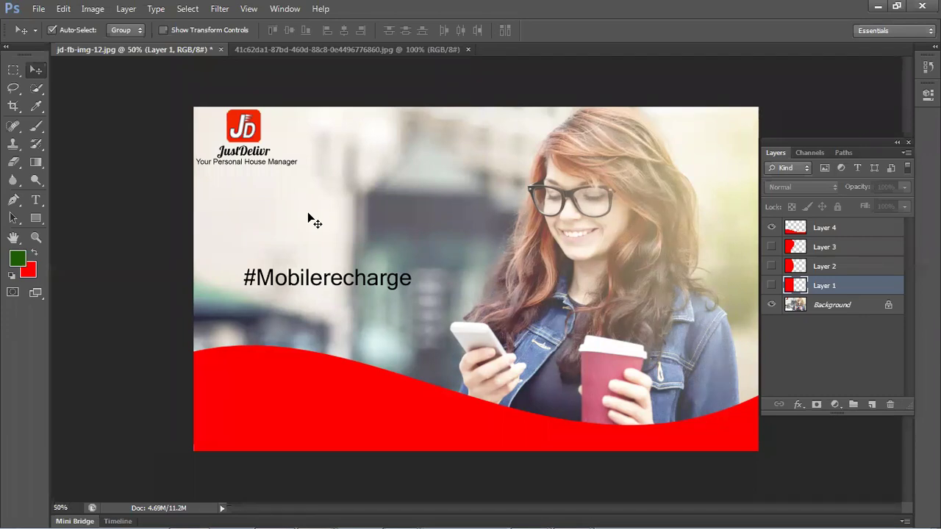
- Move Layer 4's red wave down past the bottom edge, then raise it about 50 px
{"action": "left_click_drag", "start_coordinate": [267, 360], "coordinate": [265, 411]}
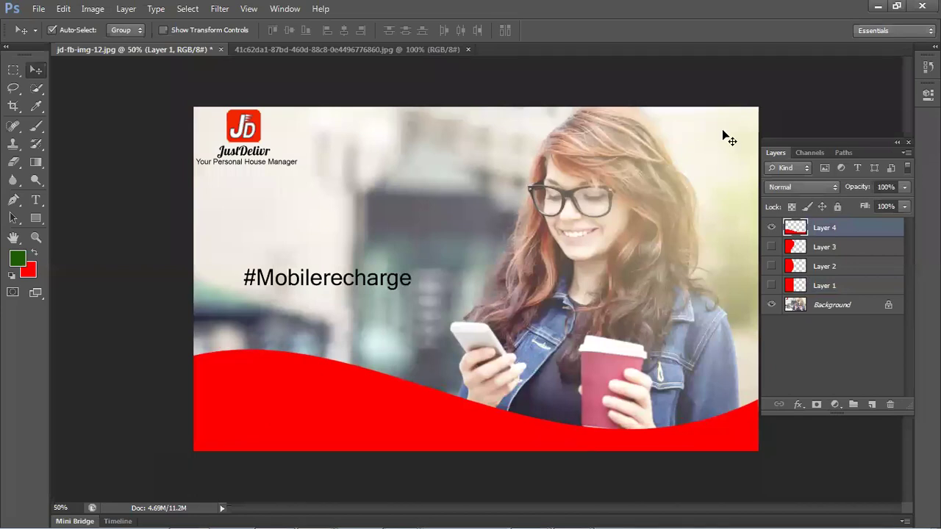
{"action": "left_click_drag", "start_coordinate": [853, 143], "coordinate": [859, 172]}
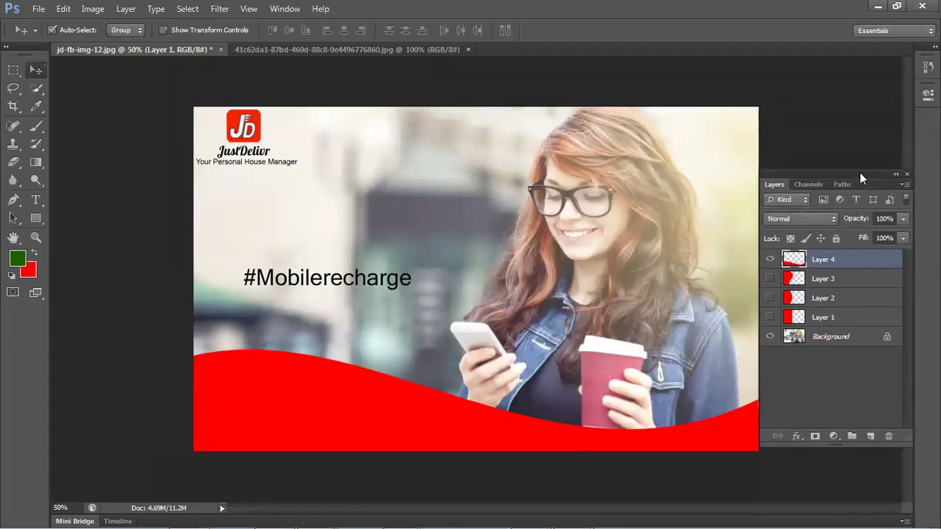
{"action": "mouse_move", "coordinate": [443, 515]}
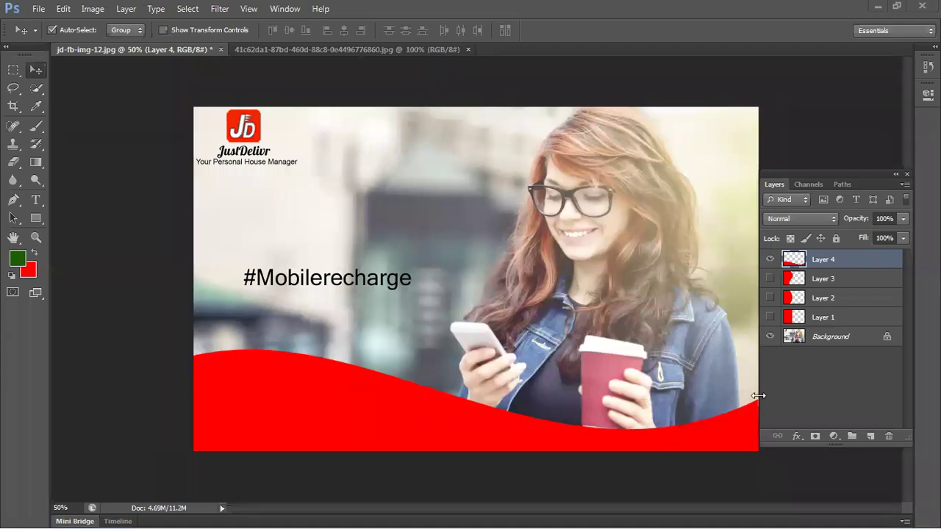
{"action": "left_click", "coordinate": [38, 86]}
{"action": "left_click", "coordinate": [106, 188]}
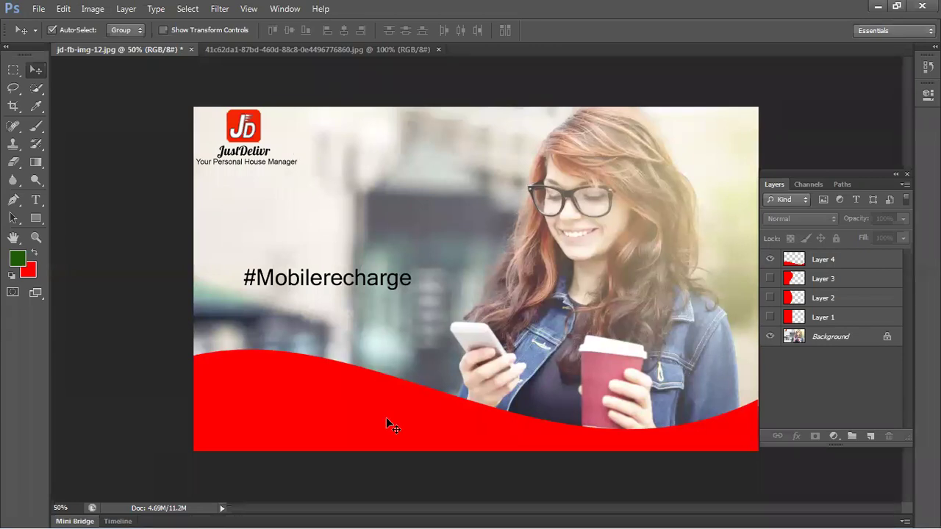
{"action": "mouse_move", "coordinate": [391, 406]}
{"action": "left_mouse_down"}
{"action": "mouse_move", "coordinate": [392, 338]}
{"action": "mouse_move", "coordinate": [388, 382]}
{"action": "mouse_move", "coordinate": [402, 392]}
{"action": "mouse_move", "coordinate": [393, 410]}
{"action": "mouse_move", "coordinate": [393, 388]}
{"action": "mouse_move", "coordinate": [390, 414]}
{"action": "left_mouse_up"}
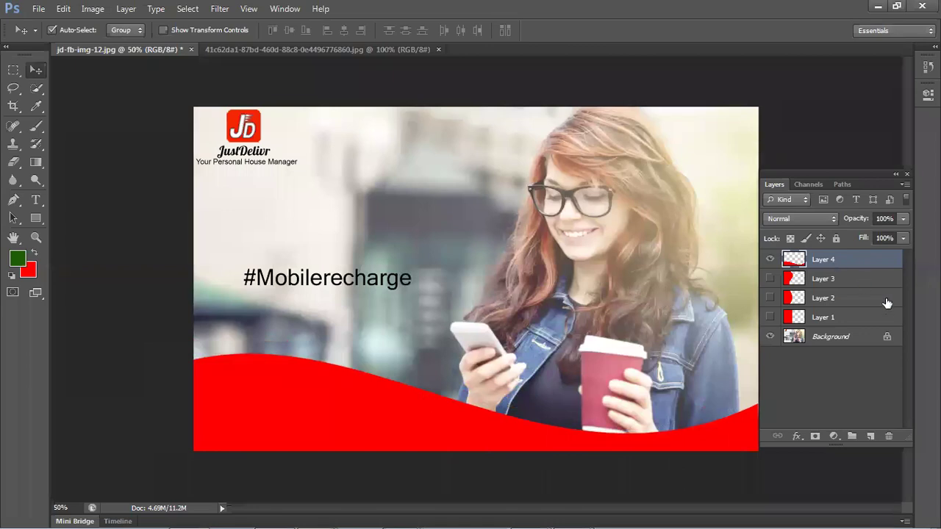
- Raise the bottom red wave slightly with the Move tool
{"action": "left_click", "coordinate": [871, 342]}
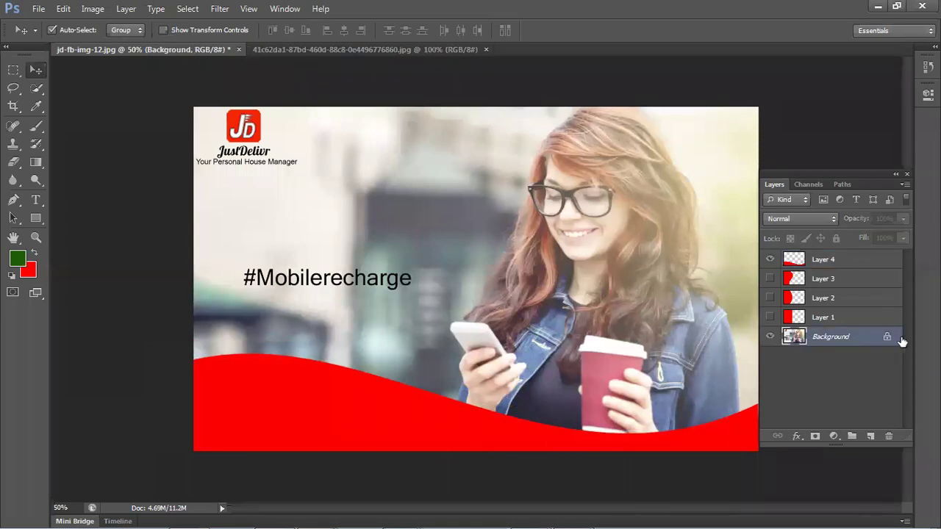
{"action": "mouse_move", "coordinate": [424, 397]}
{"action": "left_mouse_down"}
{"action": "mouse_move", "coordinate": [426, 384]}
{"action": "mouse_move", "coordinate": [424, 415]}
{"action": "left_mouse_up"}
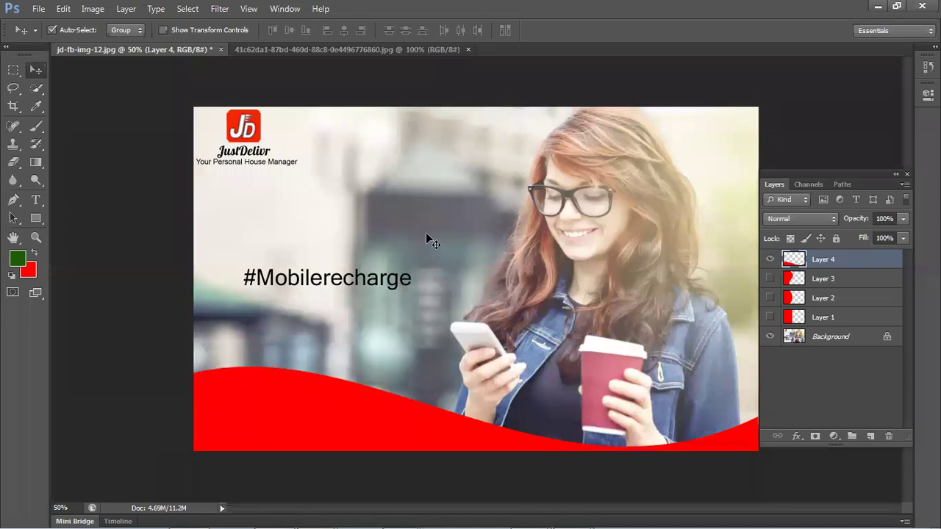
{"action": "left_click", "coordinate": [882, 345]}
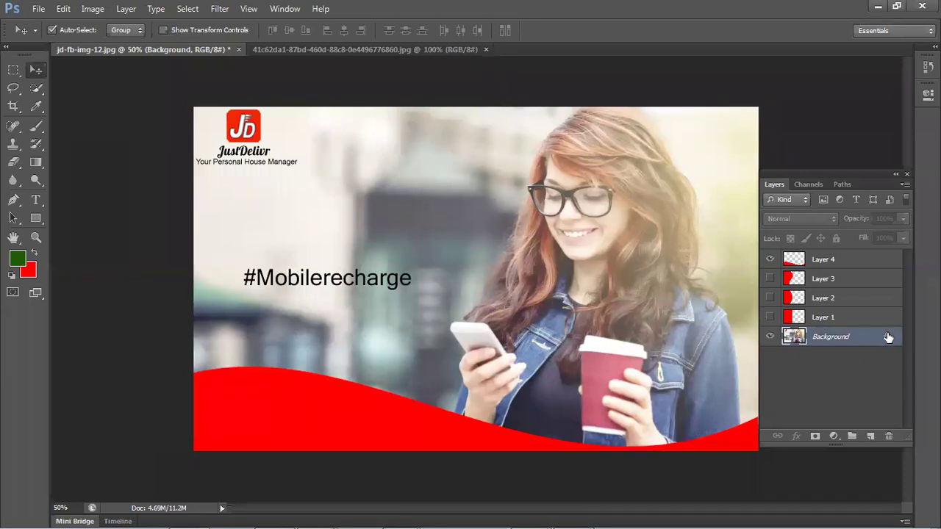
{"action": "left_click", "coordinate": [135, 257]}
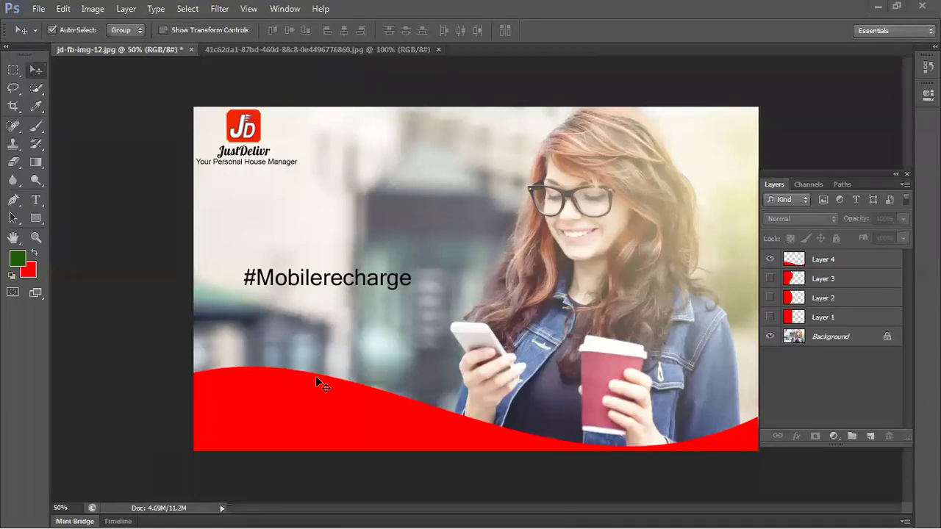
{"action": "mouse_move", "coordinate": [305, 394]}
{"action": "left_mouse_down"}
{"action": "mouse_move", "coordinate": [316, 324]}
{"action": "mouse_move", "coordinate": [297, 382]}
{"action": "mouse_move", "coordinate": [307, 388]}
{"action": "left_mouse_up"}
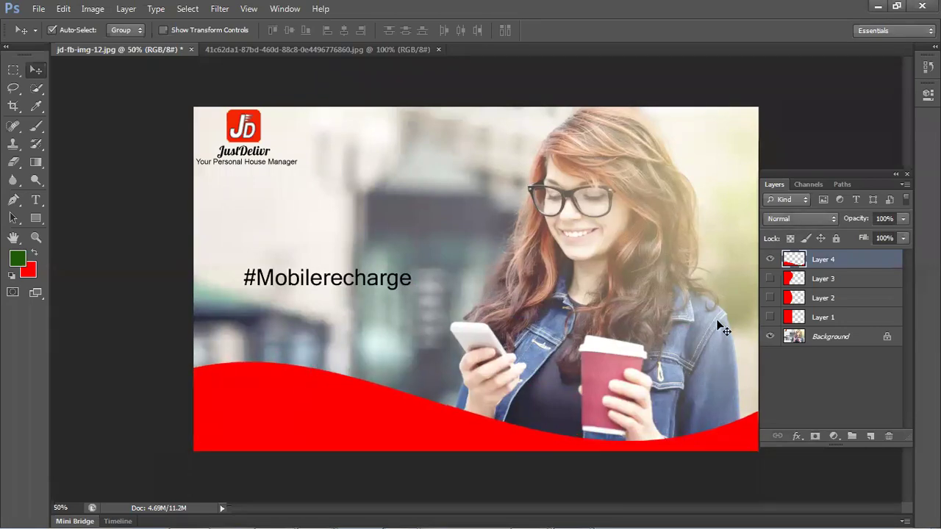
- Hide Layer 4's wave and show Layer 3's red curved shape
{"action": "left_click", "coordinate": [769, 258]}
{"action": "left_click", "coordinate": [769, 278]}
{"action": "mouse_move", "coordinate": [308, 304]}
{"action": "left_mouse_down"}
{"action": "mouse_move", "coordinate": [382, 322]}
{"action": "mouse_move", "coordinate": [304, 252]}
{"action": "mouse_move", "coordinate": [247, 314]}
{"action": "mouse_move", "coordinate": [309, 304]}
{"action": "left_mouse_up"}
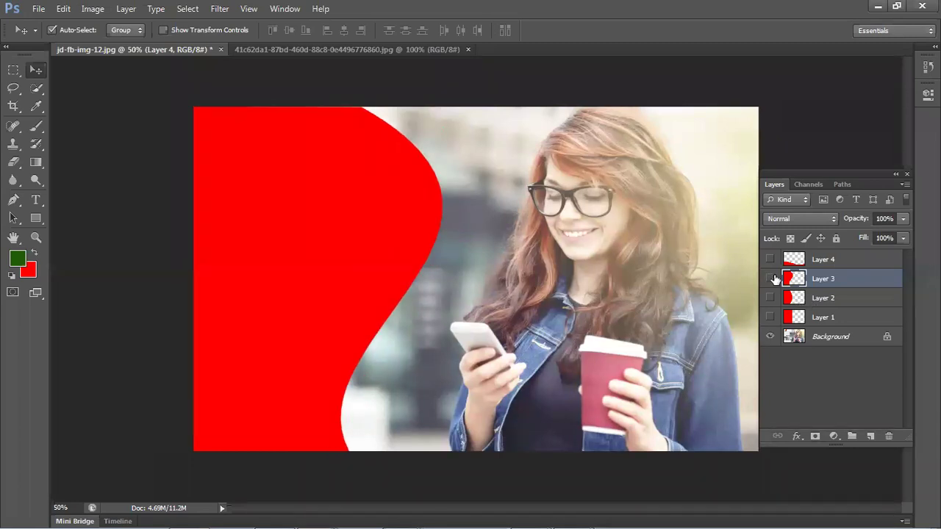
- Set layer visibility so only Layer 1's red rectangle and the Background show
{"action": "left_click", "coordinate": [769, 277]}
{"action": "left_click", "coordinate": [770, 297]}
{"action": "left_click", "coordinate": [769, 297]}
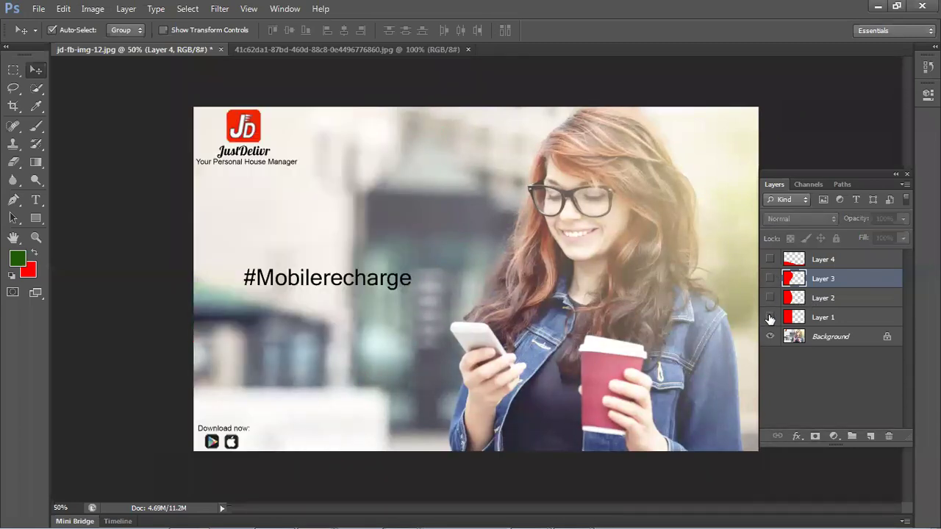
{"action": "left_click", "coordinate": [770, 316]}
{"action": "left_click", "coordinate": [122, 284]}
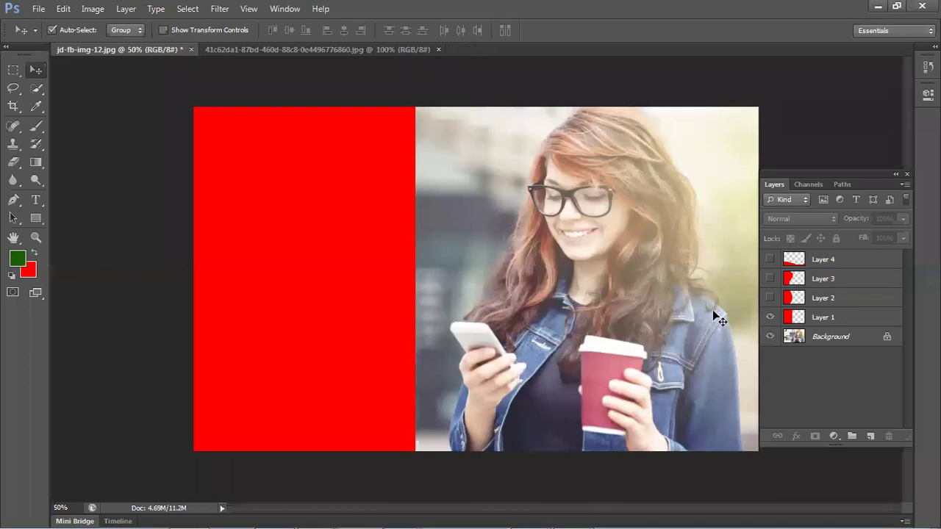
{"action": "left_click", "coordinate": [769, 298]}
{"action": "left_click", "coordinate": [769, 278]}
{"action": "left_click", "coordinate": [769, 260]}
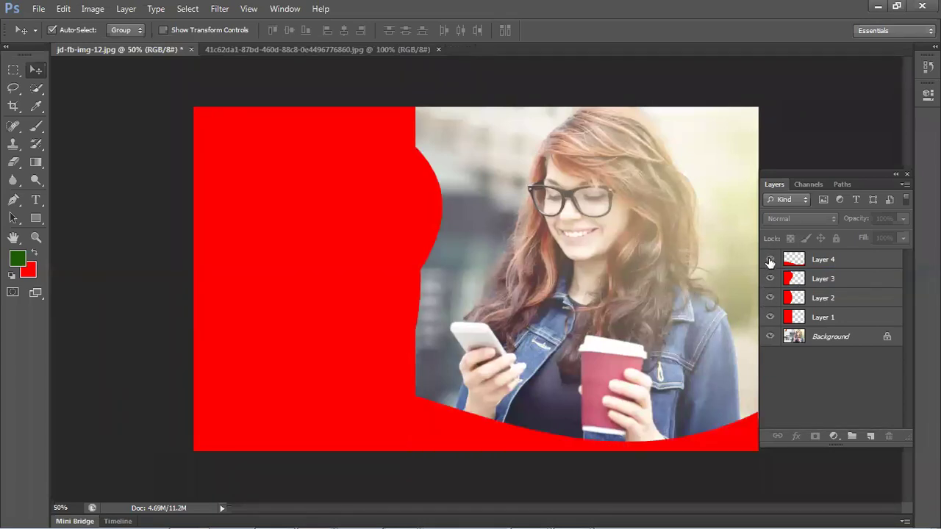
{"action": "left_click", "coordinate": [769, 277]}
{"action": "left_click", "coordinate": [770, 260]}
{"action": "left_click", "coordinate": [769, 298]}
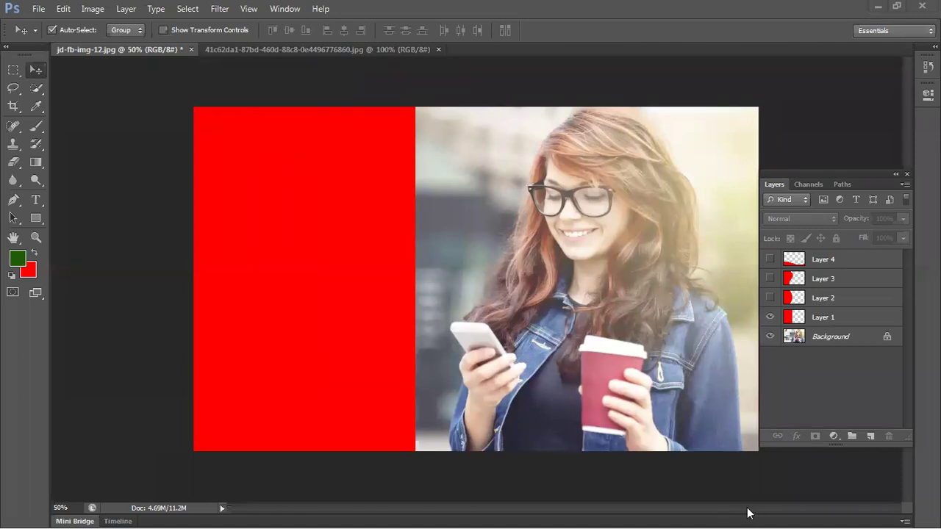
{"action": "mouse_move", "coordinate": [785, 513]}
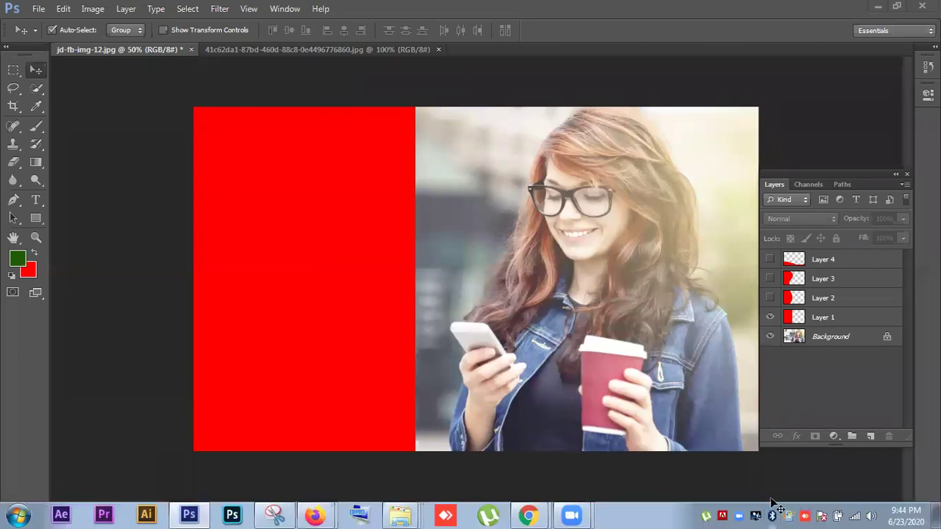
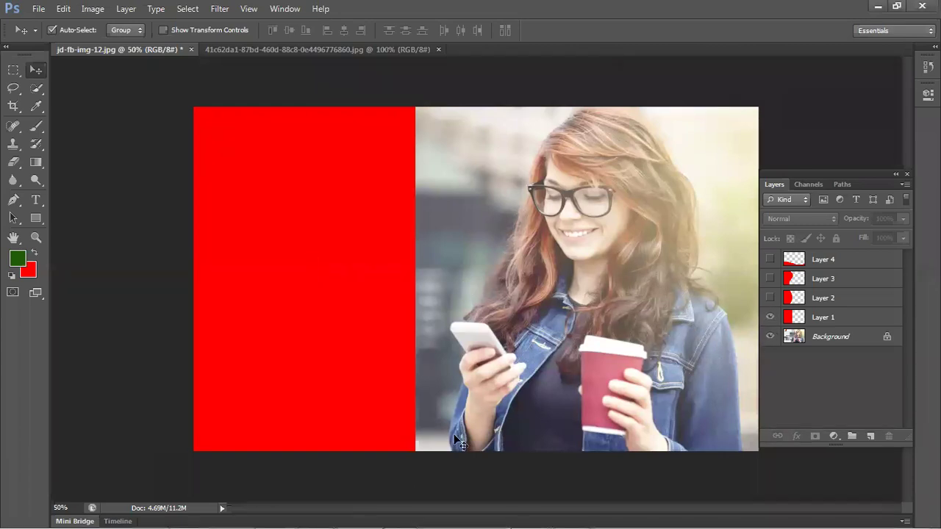
- Hide Layer 1's red rectangle and add a new empty layer
{"action": "left_click", "coordinate": [358, 300]}
{"action": "left_click", "coordinate": [770, 316]}
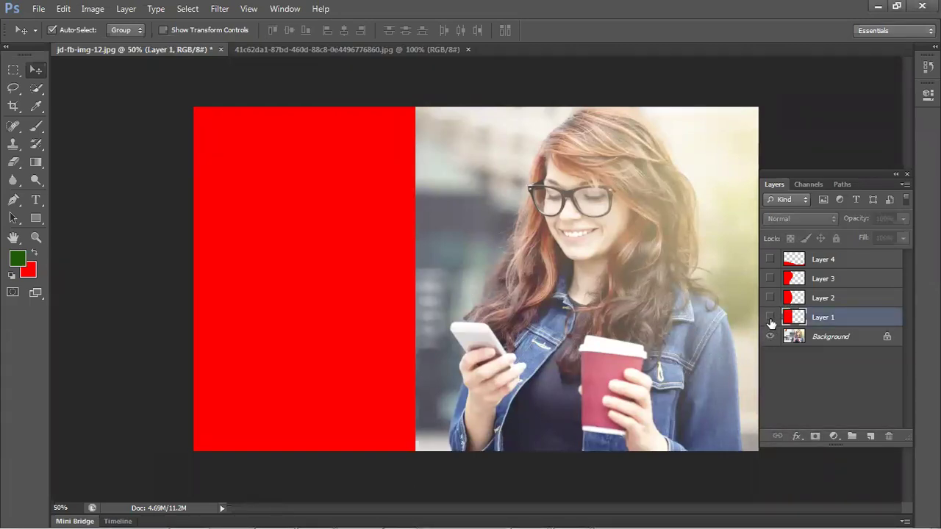
{"action": "left_click", "coordinate": [865, 430]}
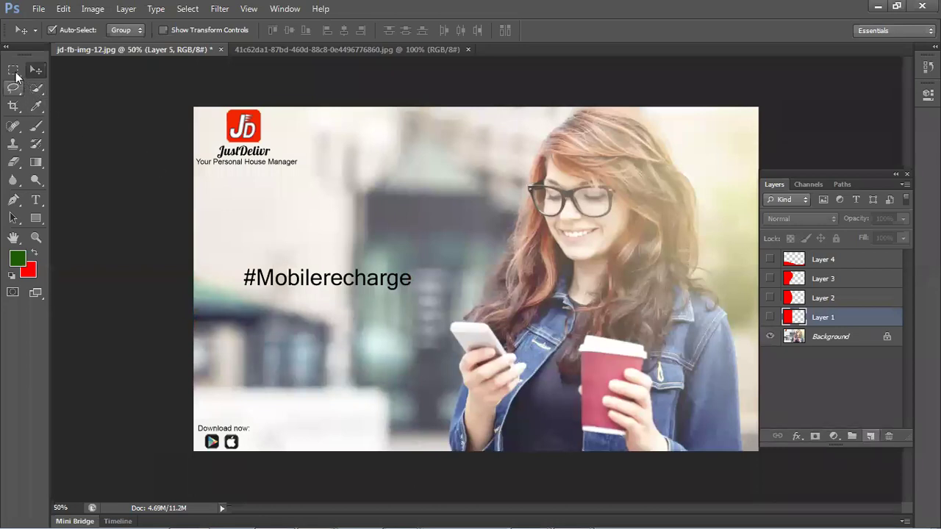
- Fill a rectangular selection over the photo's left part with red, then start Free Transform
{"action": "left_click_drag", "start_coordinate": [13, 70], "coordinate": [88, 70]}
{"action": "left_click_drag", "start_coordinate": [168, 83], "coordinate": [403, 425]}
{"action": "key", "text": "ctrl+BackSpace"}
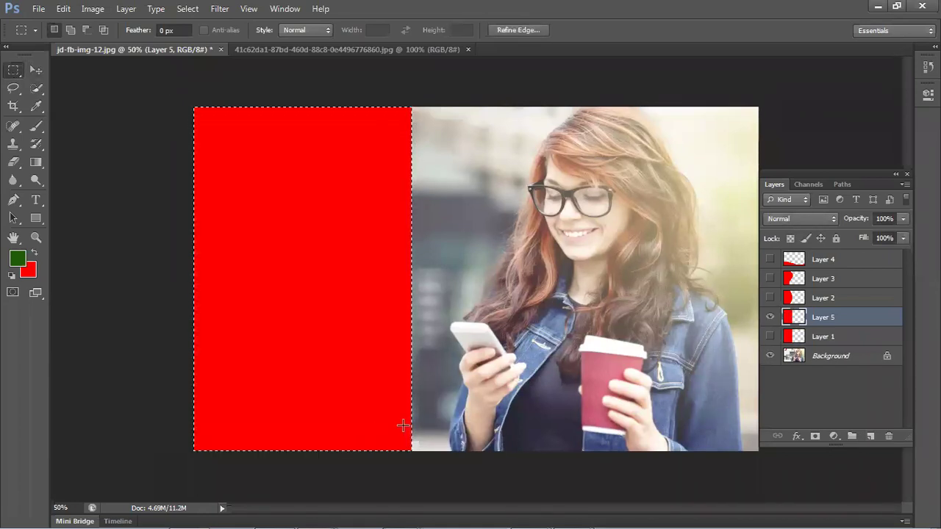
{"action": "key", "text": "ctrl+d"}
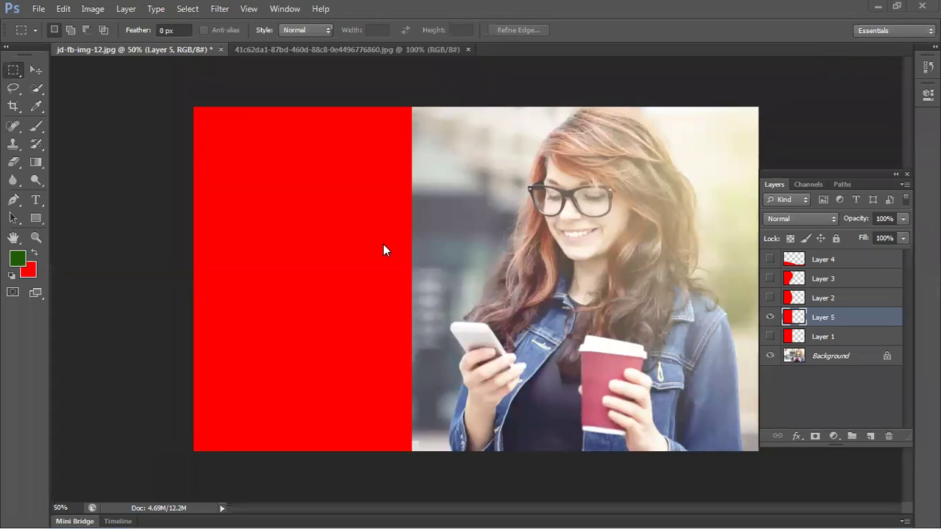
{"action": "key", "text": "ctrl+t"}
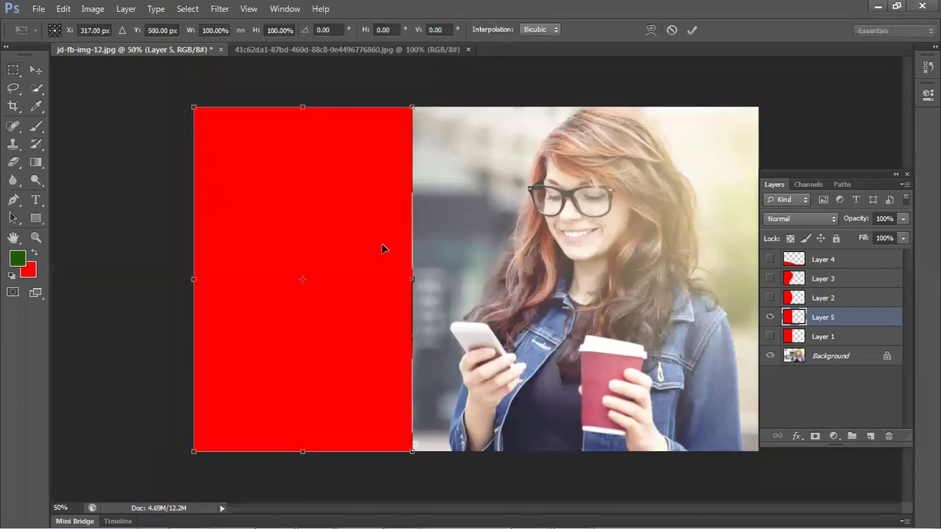
- Warp Layer 5's red panel into an S-shaped curve, apply it, then delete Layer 5
{"action": "right_click", "coordinate": [381, 249]}
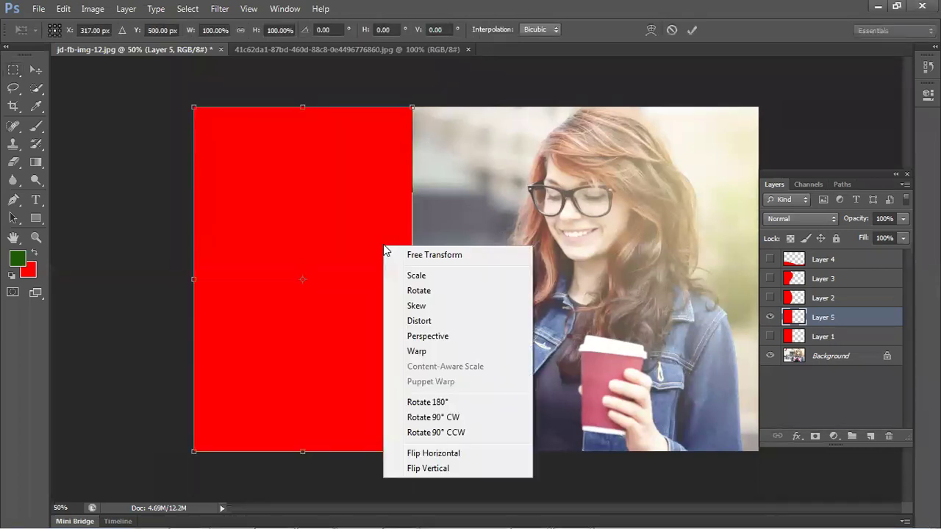
{"action": "left_click", "coordinate": [426, 357]}
{"action": "left_click_drag", "start_coordinate": [421, 192], "coordinate": [404, 162]}
{"action": "left_click_drag", "start_coordinate": [409, 408], "coordinate": [519, 404]}
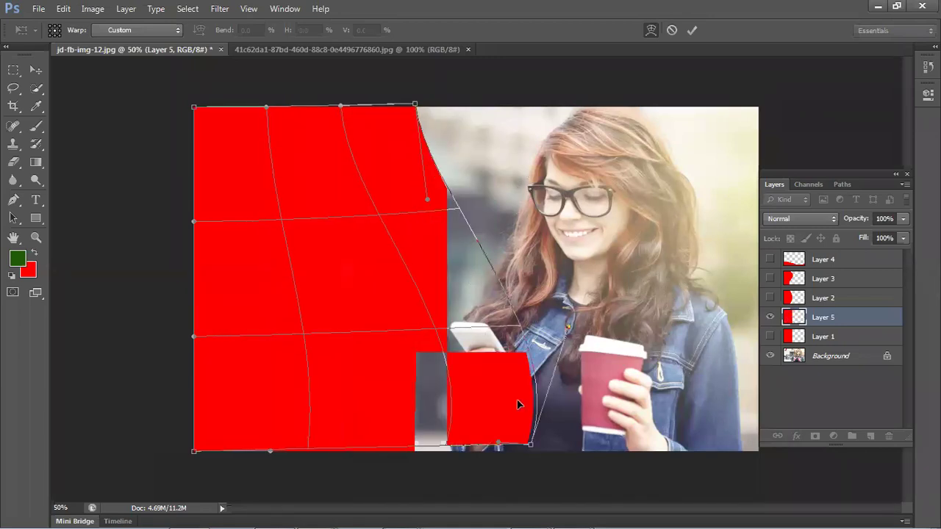
{"action": "left_click_drag", "start_coordinate": [422, 400], "coordinate": [412, 422]}
{"action": "left_click_drag", "start_coordinate": [405, 283], "coordinate": [509, 284]}
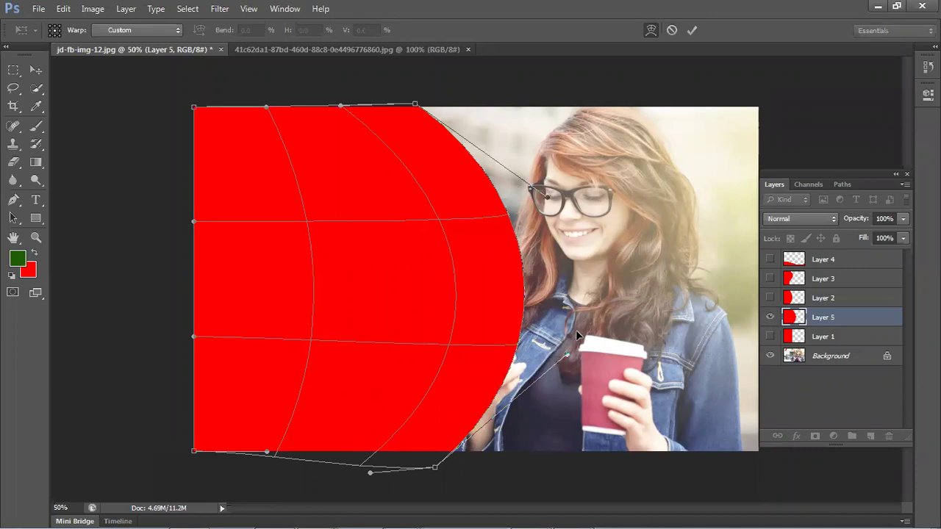
{"action": "left_click_drag", "start_coordinate": [529, 215], "coordinate": [307, 218]}
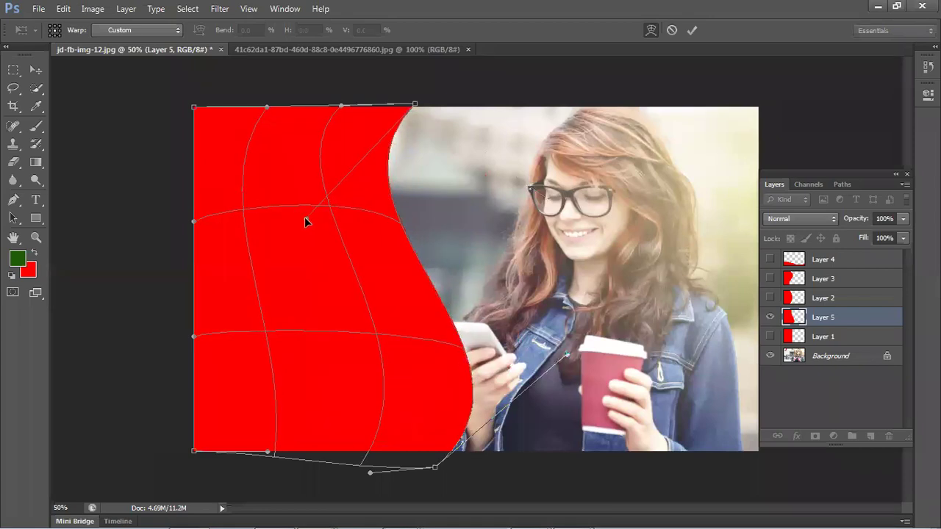
{"action": "left_click", "coordinate": [695, 29]}
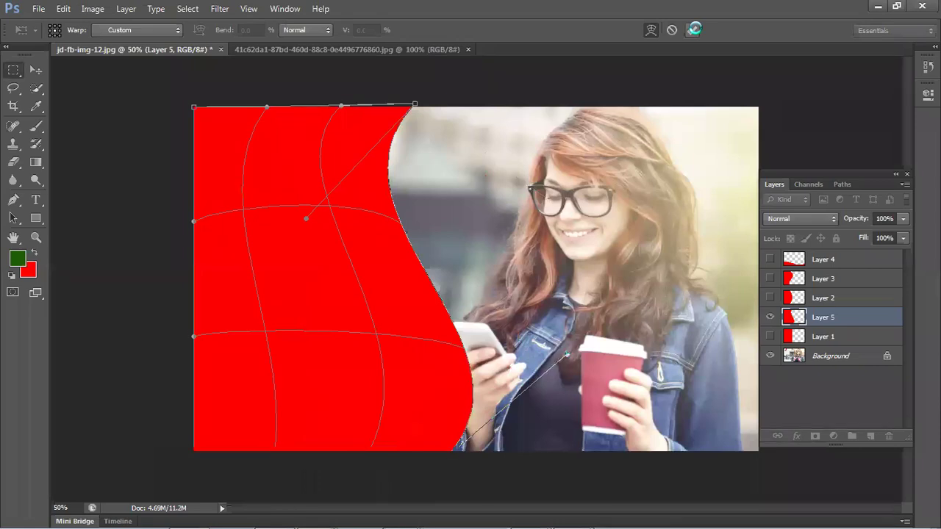
{"action": "key", "text": "Delete"}
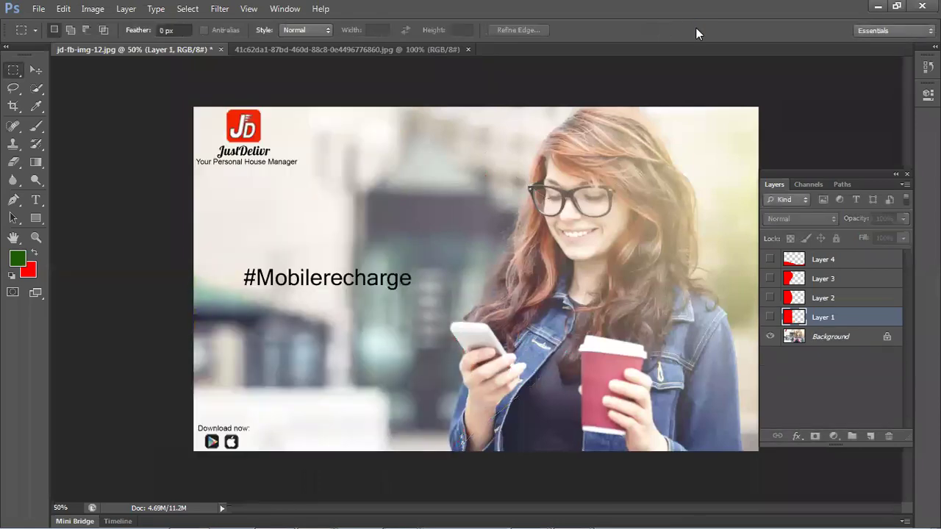
- Show Layer 1 and skew its red panel's right edge toward the woman
{"action": "left_click", "coordinate": [769, 317]}
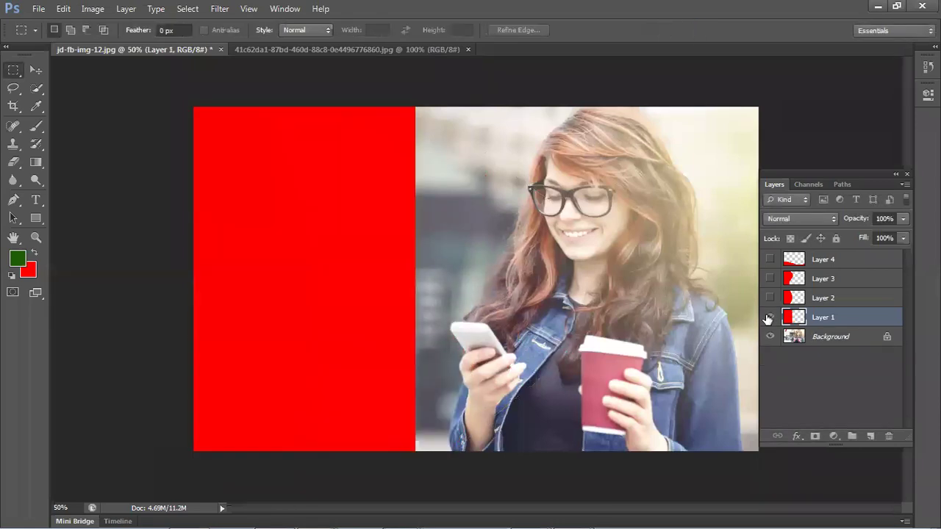
{"action": "key", "text": "ctrl+t"}
{"action": "left_click_drag", "start_coordinate": [413, 109], "coordinate": [479, 109]}
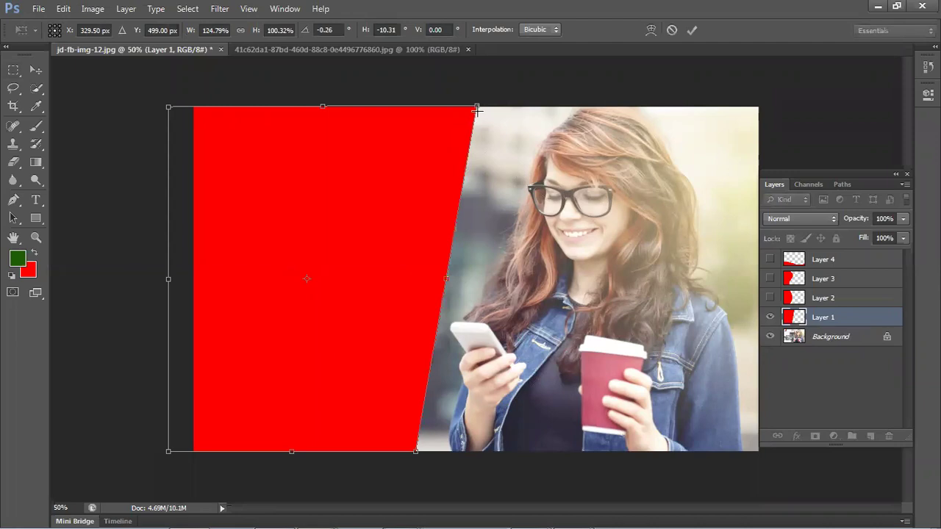
{"action": "key", "text": "Return"}
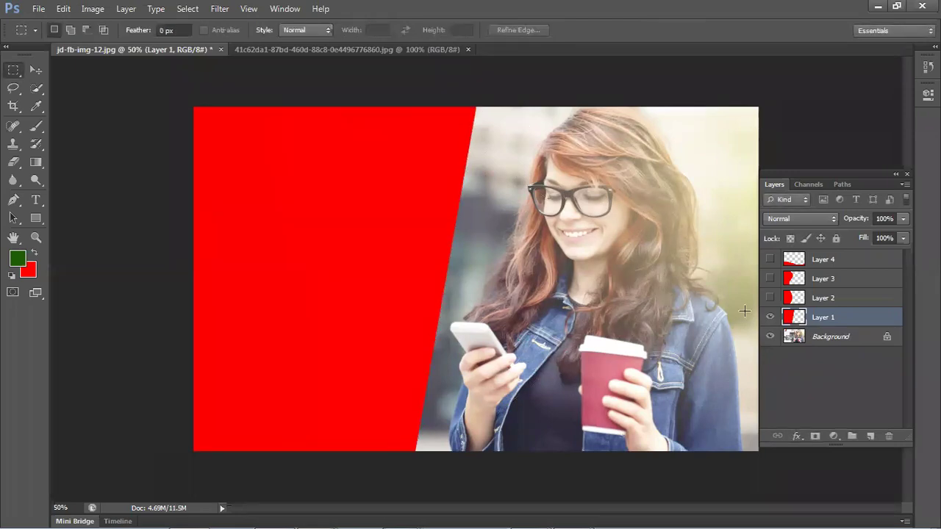
- Compare the red shapes on Layers 1–3, leaving only Layer 4's bottom wave visible
{"action": "left_click", "coordinate": [769, 317]}
{"action": "left_click", "coordinate": [769, 297]}
{"action": "left_click", "coordinate": [769, 278]}
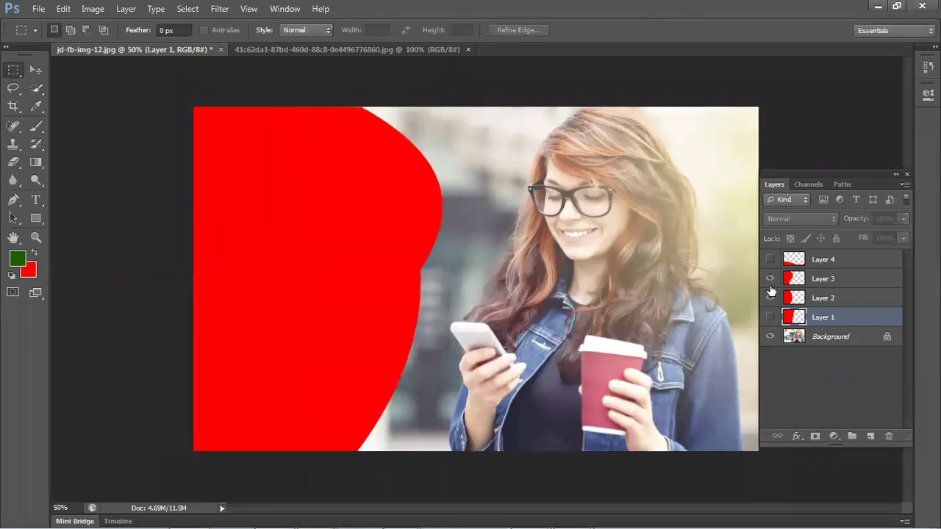
{"action": "left_click", "coordinate": [770, 298]}
{"action": "left_click", "coordinate": [770, 278]}
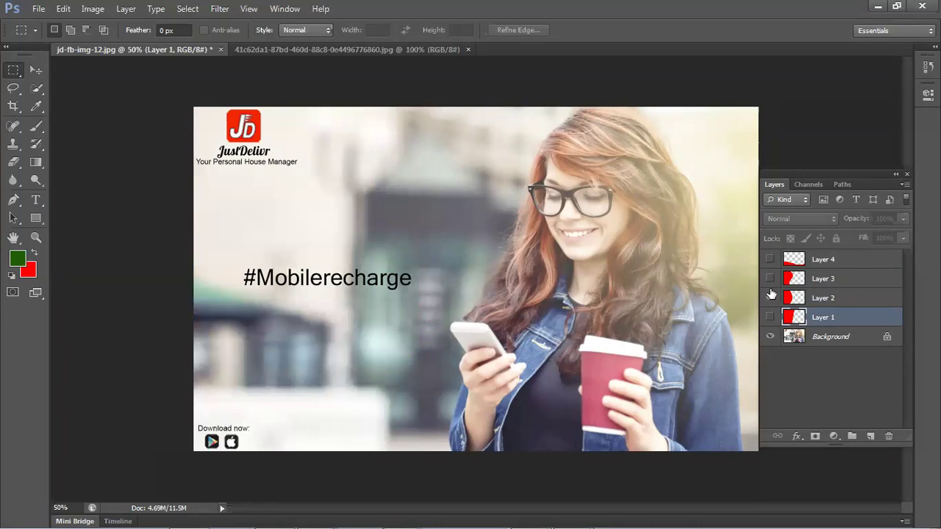
{"action": "left_click", "coordinate": [771, 297]}
{"action": "left_click", "coordinate": [770, 280]}
{"action": "left_click", "coordinate": [770, 298]}
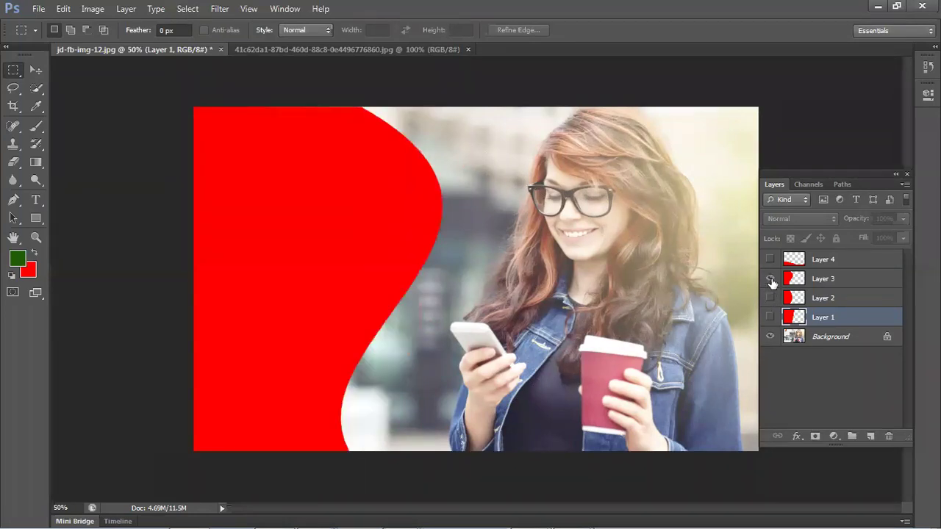
{"action": "left_click", "coordinate": [770, 280]}
{"action": "left_click", "coordinate": [770, 259]}
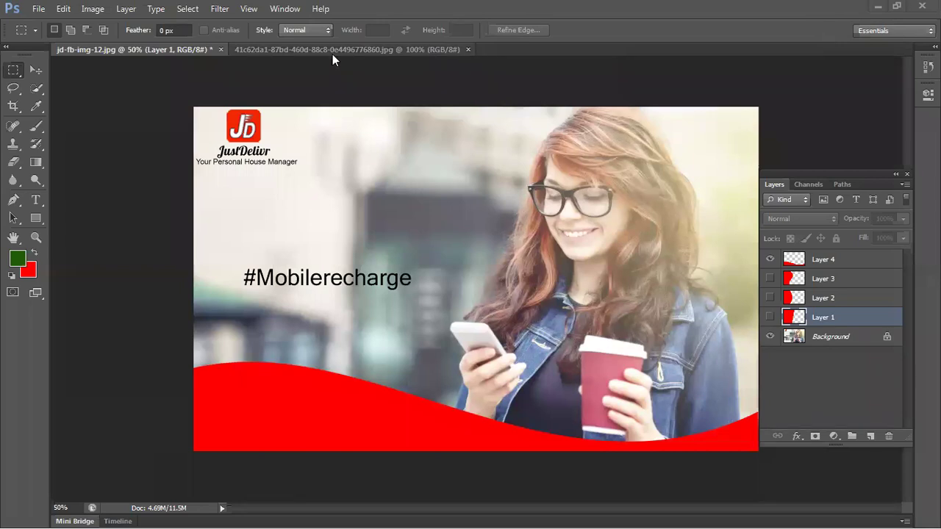
- Switch between the banner and group-photo documents, then close the group-photo document
{"action": "left_click", "coordinate": [296, 48]}
{"action": "left_click", "coordinate": [180, 46]}
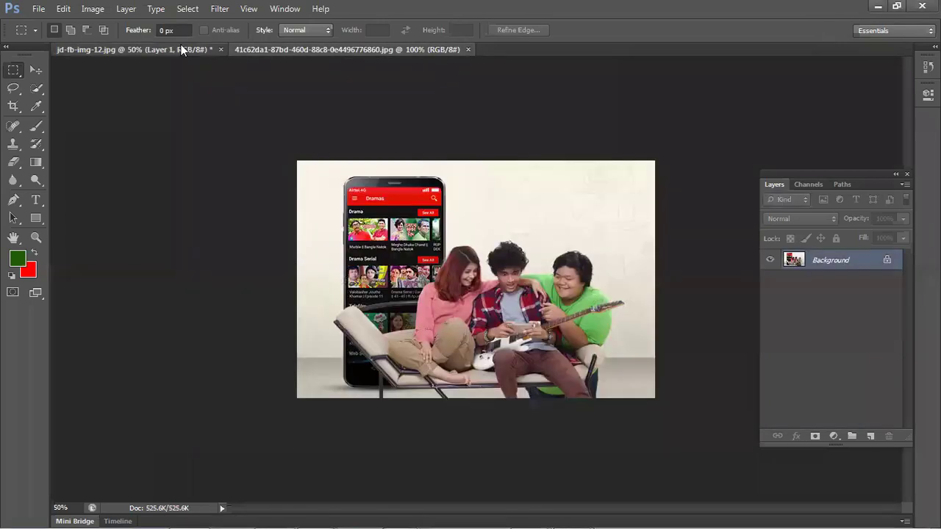
{"action": "left_click", "coordinate": [378, 50]}
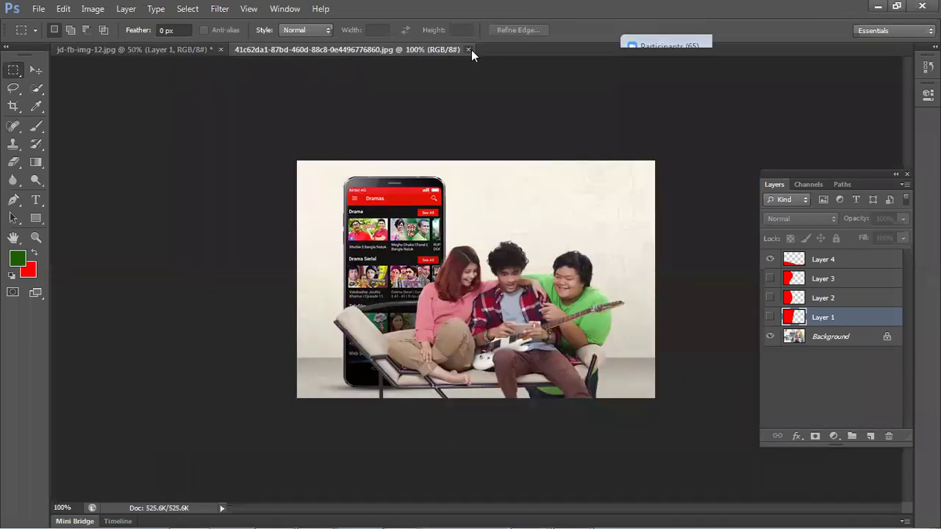
{"action": "left_click", "coordinate": [468, 49]}
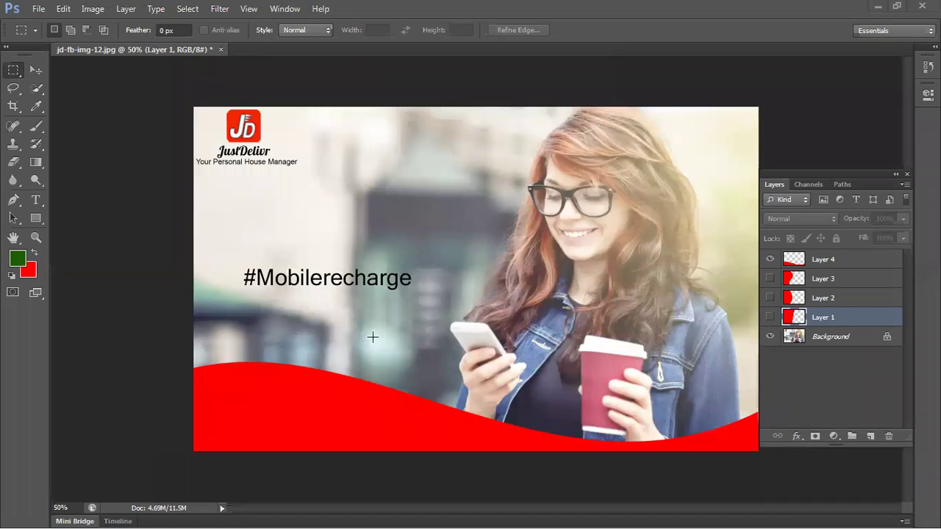
- Move the red wave up under the hashtag, group it, and try a reshape that gets undone
{"action": "left_click", "coordinate": [36, 70]}
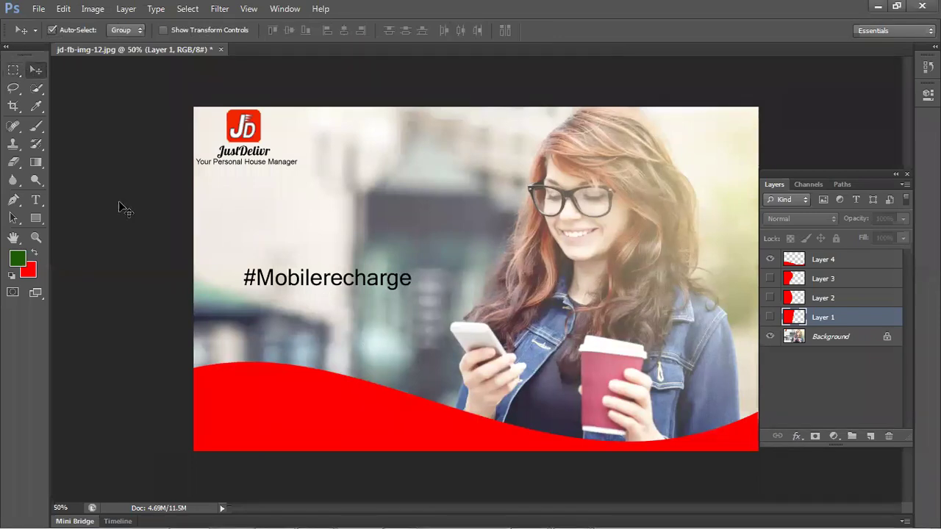
{"action": "left_click_drag", "start_coordinate": [238, 386], "coordinate": [366, 383]}
{"action": "left_click_drag", "start_coordinate": [446, 350], "coordinate": [401, 325]}
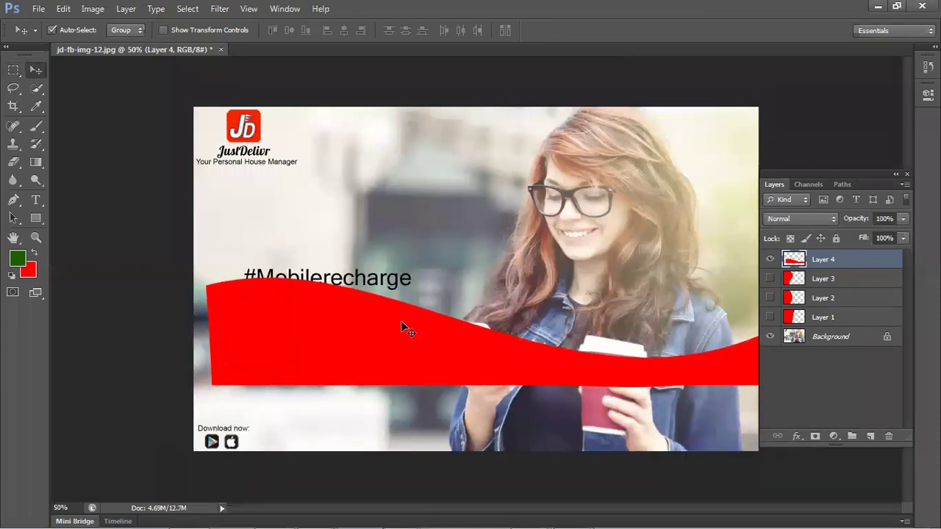
{"action": "key", "text": "ctrl+g"}
{"action": "key", "text": "ctrl+t"}
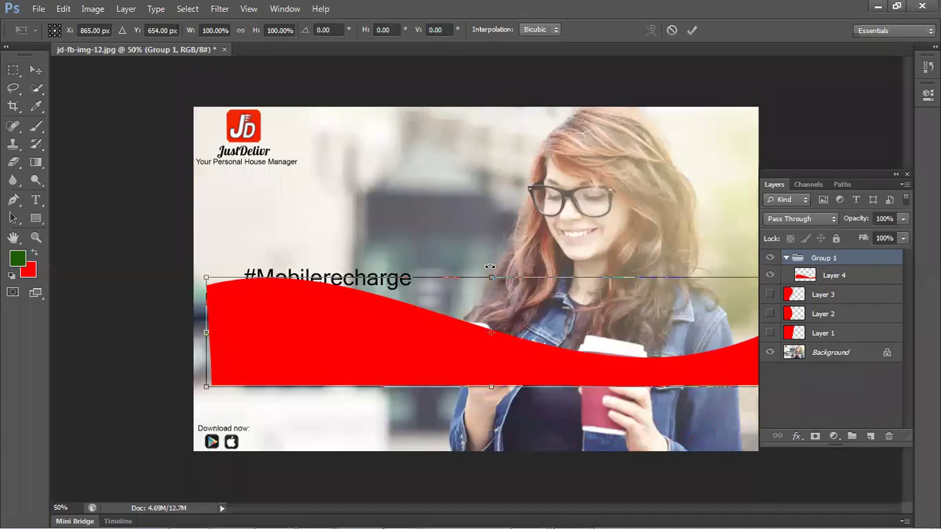
{"action": "left_click_drag", "start_coordinate": [491, 278], "coordinate": [485, 170]}
{"action": "left_click_drag", "start_coordinate": [206, 278], "coordinate": [461, 278]}
{"action": "left_click_drag", "start_coordinate": [482, 309], "coordinate": [353, 325]}
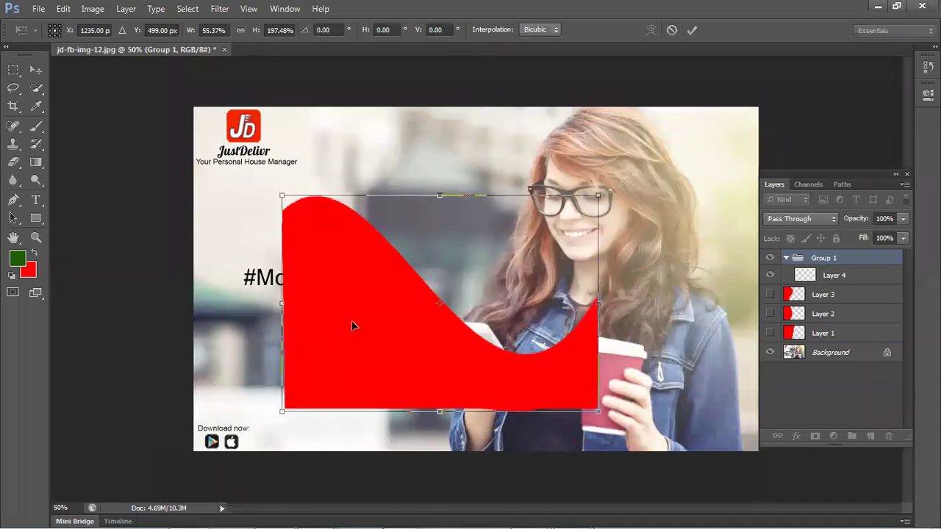
{"action": "key", "text": "Return"}
{"action": "key", "text": "ctrl+z"}
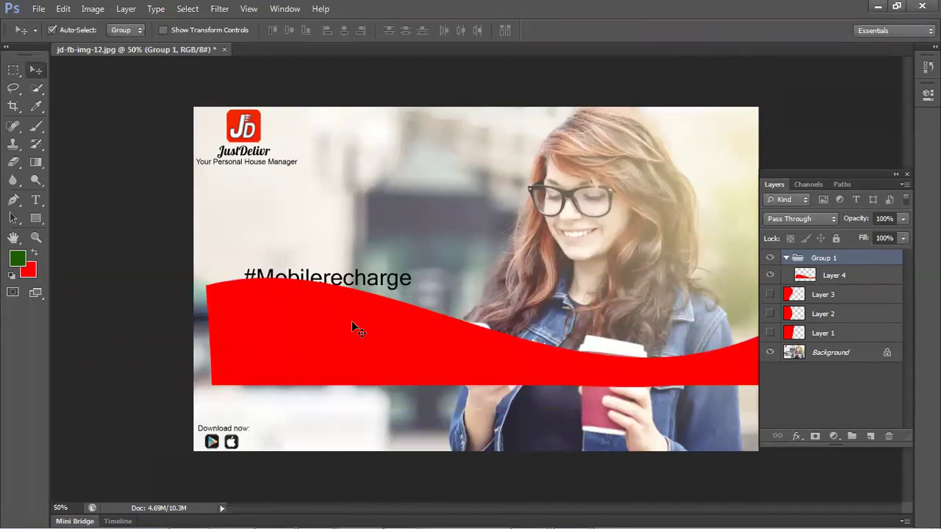
- Shrink the red wave to about 57%, move it lower, then delete the wave group
{"action": "left_click_drag", "start_coordinate": [365, 307], "coordinate": [357, 342]}
{"action": "key", "text": "ctrl+t"}
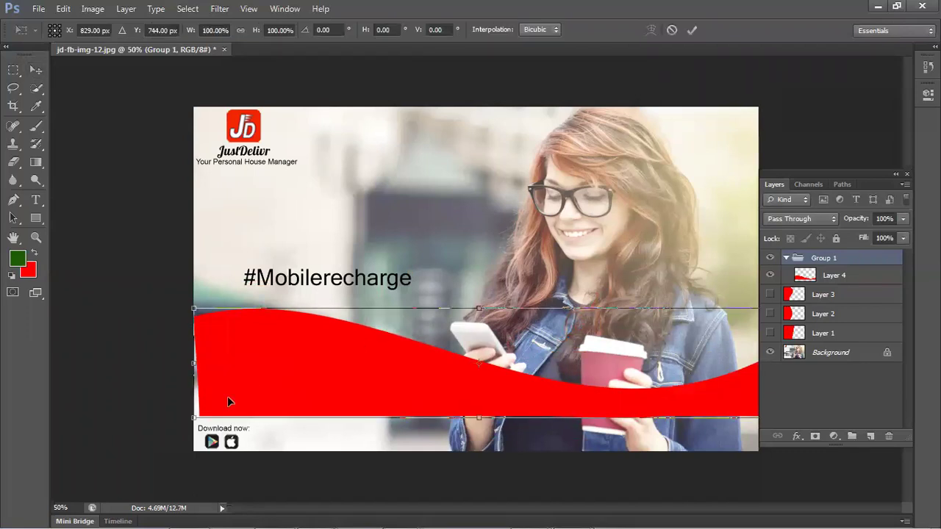
{"action": "left_click_drag", "start_coordinate": [194, 419], "coordinate": [433, 372]}
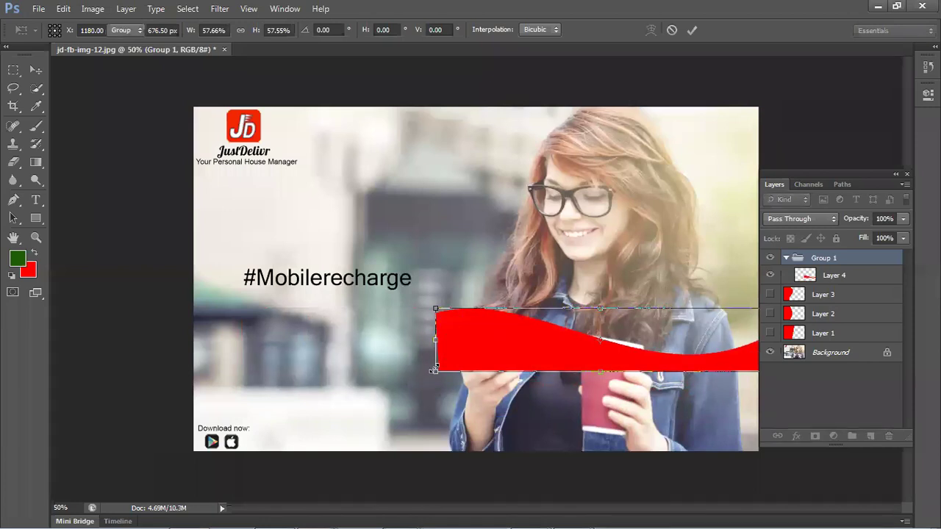
{"action": "key", "text": "Return"}
{"action": "left_click_drag", "start_coordinate": [497, 351], "coordinate": [344, 400]}
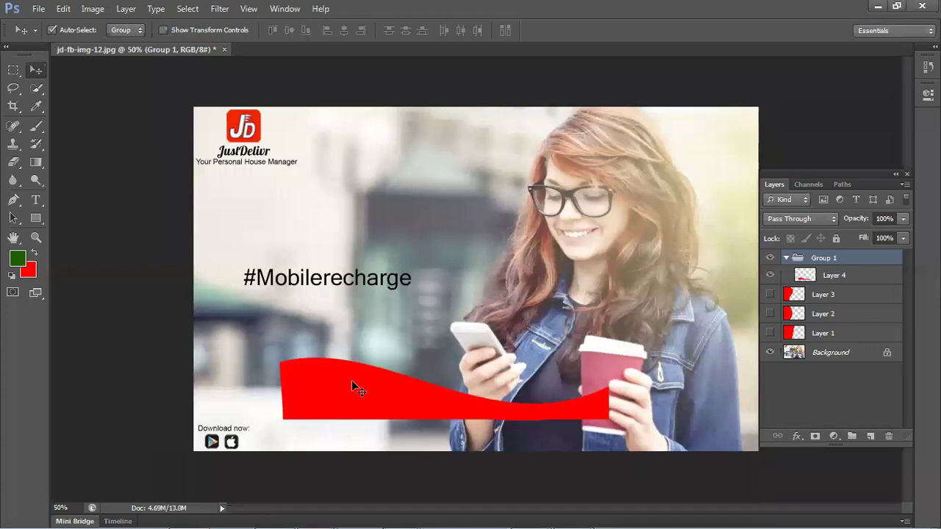
{"action": "key", "text": "Delete"}
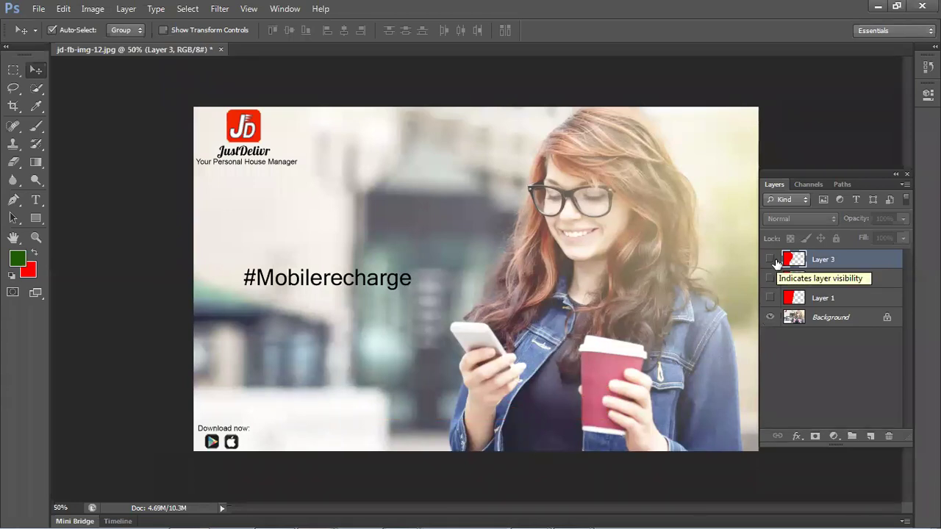
{"action": "left_click", "coordinate": [771, 259]}
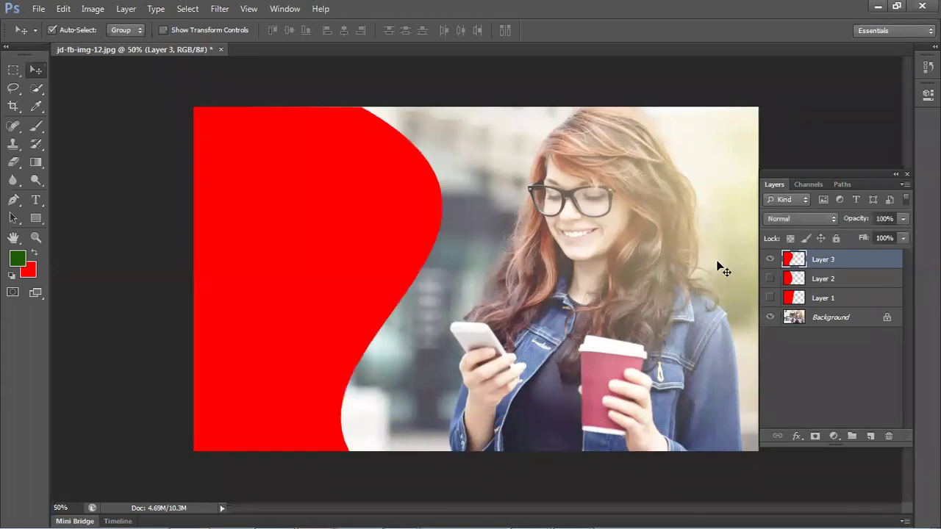
{"action": "left_click", "coordinate": [769, 265]}
{"action": "scroll", "coordinate": [639, 281], "scroll_direction": "down", "scroll_amount": 5}
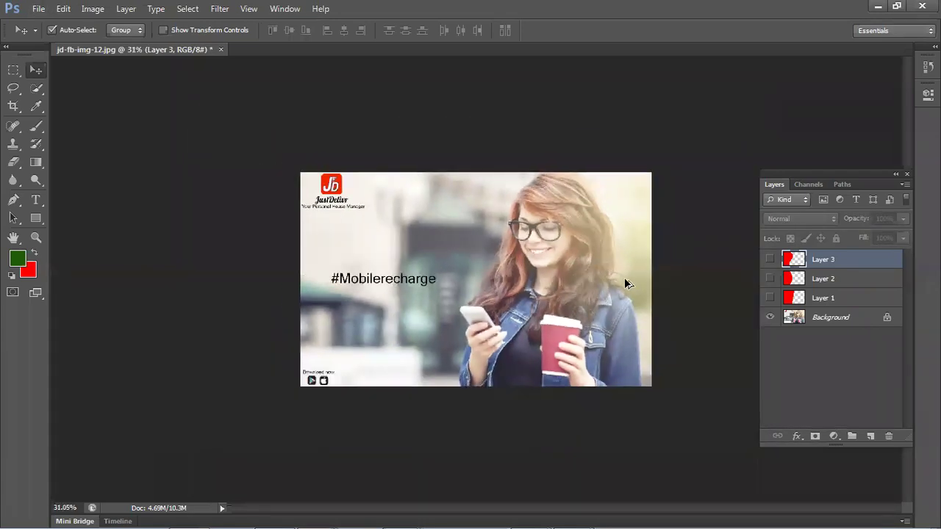
{"action": "scroll", "coordinate": [625, 279], "scroll_direction": "down", "scroll_amount": 1}
{"action": "scroll", "coordinate": [626, 283], "scroll_direction": "up", "scroll_amount": 4}
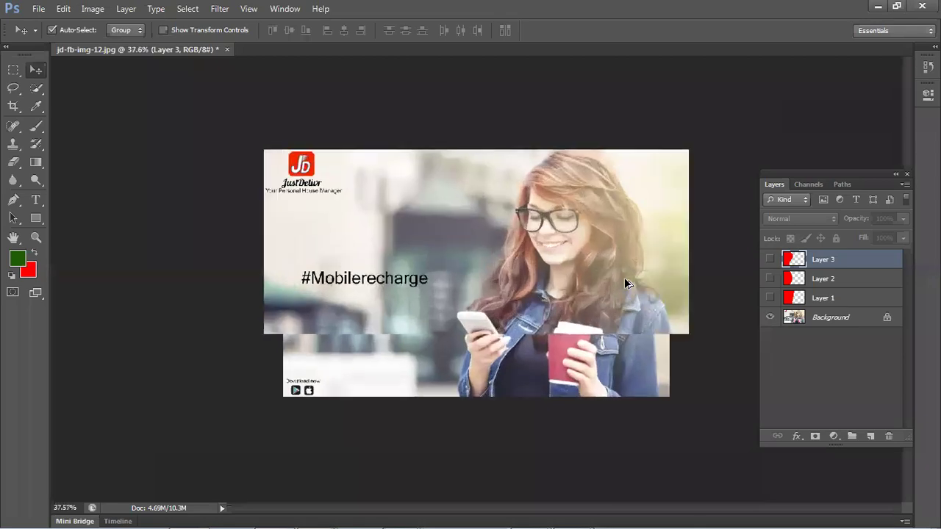
{"action": "scroll", "coordinate": [622, 283], "scroll_direction": "up", "scroll_amount": 1}
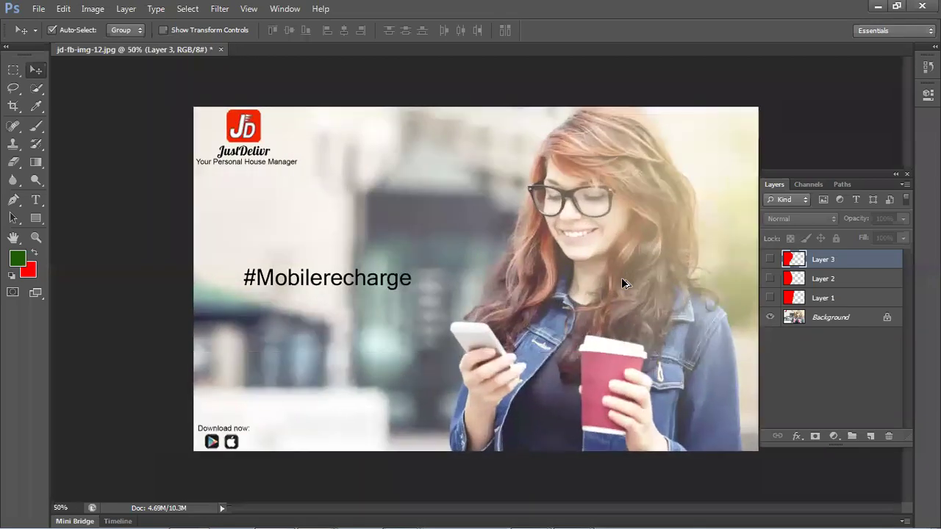
{"action": "scroll", "coordinate": [621, 283], "scroll_direction": "up", "scroll_amount": 1}
{"action": "scroll", "coordinate": [621, 283], "scroll_direction": "down", "scroll_amount": 2}
{"action": "scroll", "coordinate": [623, 283], "scroll_direction": "down", "scroll_amount": 2}
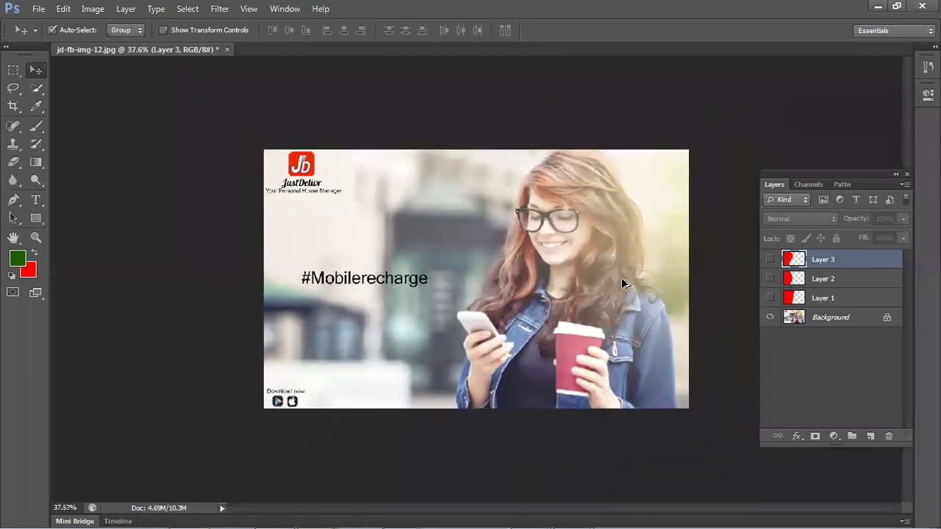
{"action": "scroll", "coordinate": [623, 283], "scroll_direction": "down", "scroll_amount": 1}
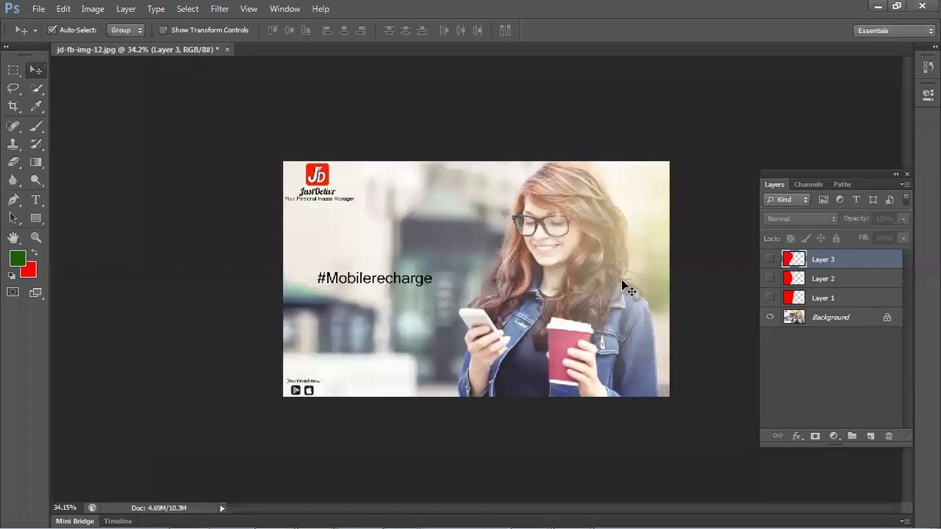
{"action": "left_click", "coordinate": [598, 285]}
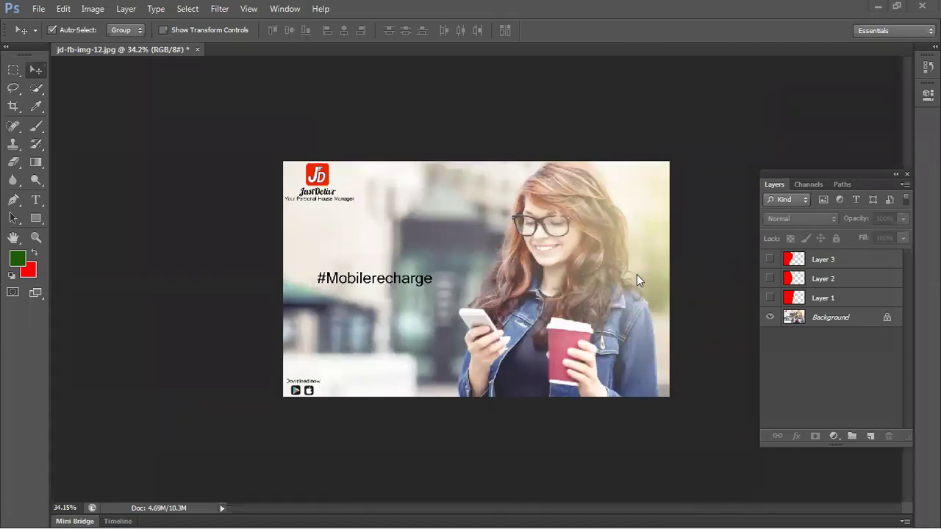
- Toggle Layers 3, 2 and 1 on and off, ending with only Layer 2's semicircle visible
{"action": "left_click", "coordinate": [769, 259]}
{"action": "left_click", "coordinate": [769, 278]}
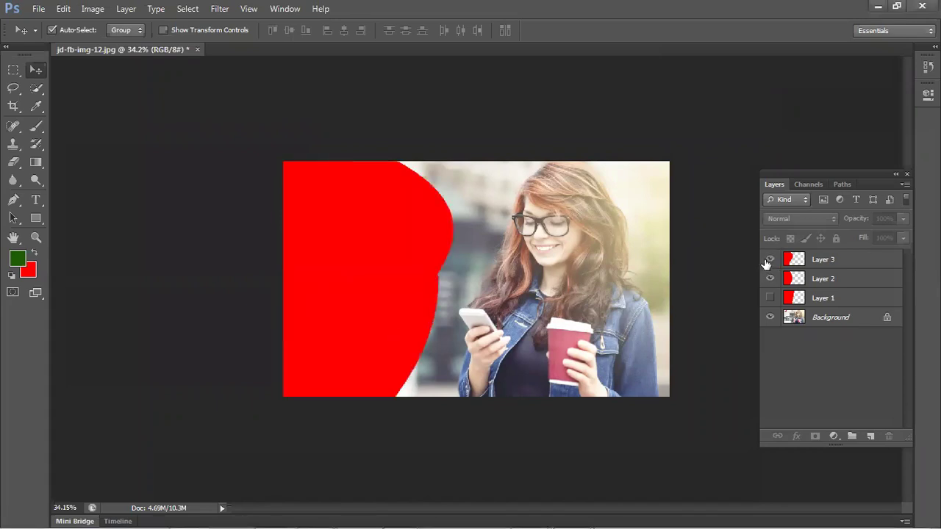
{"action": "left_click", "coordinate": [770, 259]}
{"action": "left_click", "coordinate": [769, 278]}
{"action": "left_click", "coordinate": [770, 297]}
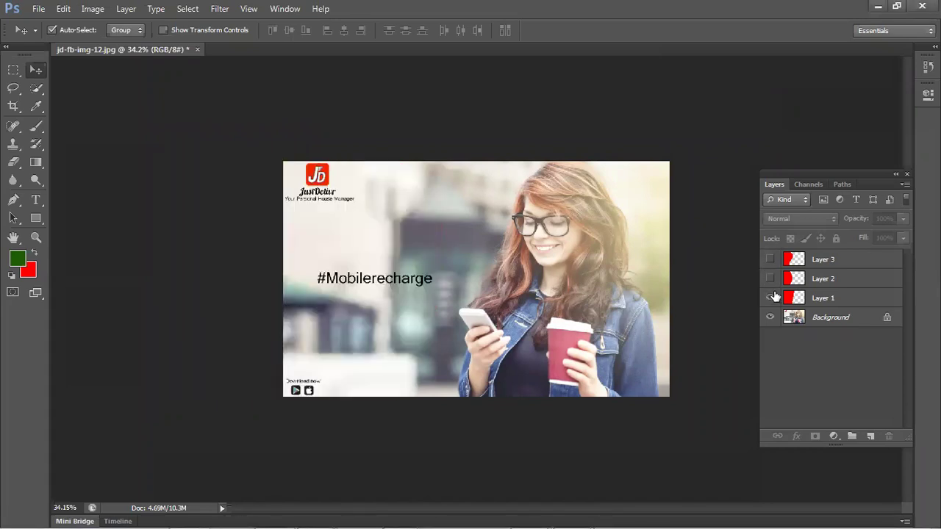
{"action": "left_click", "coordinate": [770, 297]}
{"action": "left_click", "coordinate": [770, 278]}
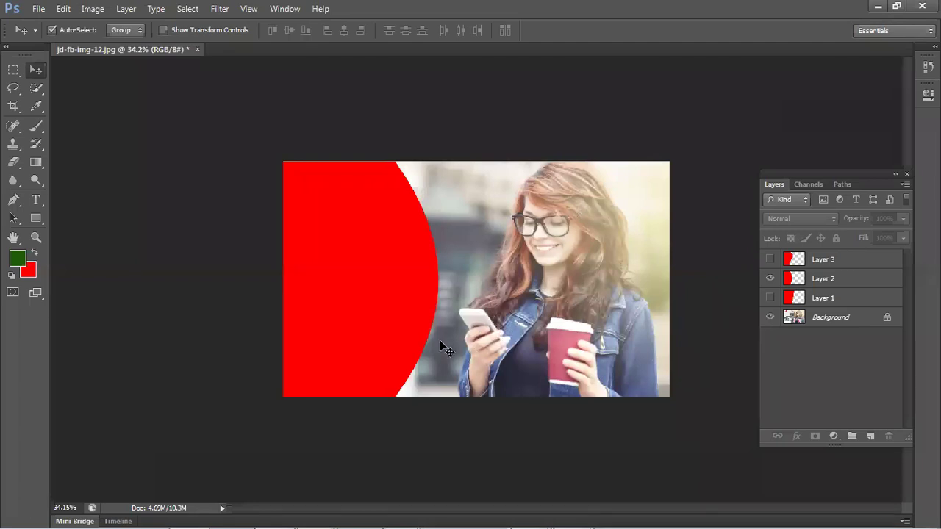
- Click the red semicircle on the canvas to select Layer 2
{"action": "left_click", "coordinate": [366, 291]}
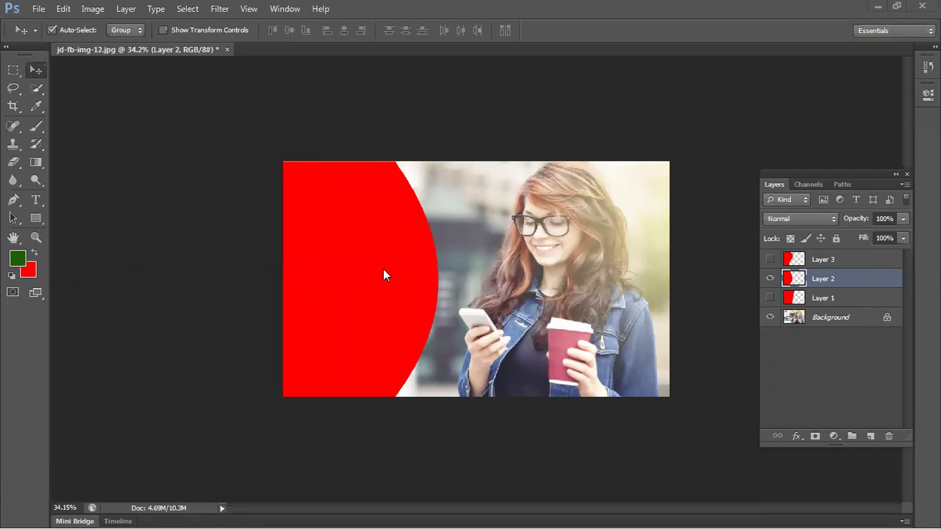
{"action": "mouse_move", "coordinate": [410, 284]}
{"action": "left_mouse_down"}
{"action": "mouse_move", "coordinate": [431, 256]}
{"action": "mouse_move", "coordinate": [391, 220]}
{"action": "mouse_move", "coordinate": [394, 276]}
{"action": "left_mouse_up"}
{"action": "left_click_drag", "start_coordinate": [369, 247], "coordinate": [394, 333]}
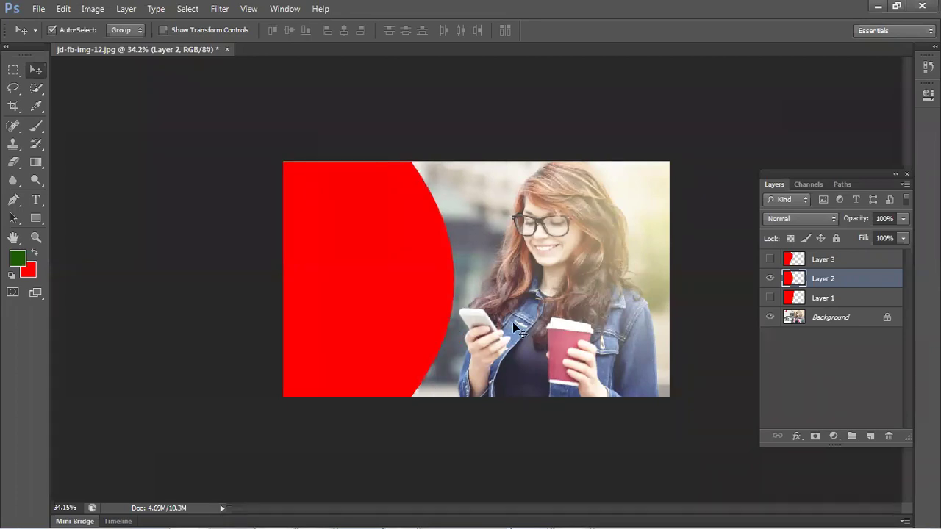
{"action": "left_click_drag", "start_coordinate": [388, 265], "coordinate": [386, 265]}
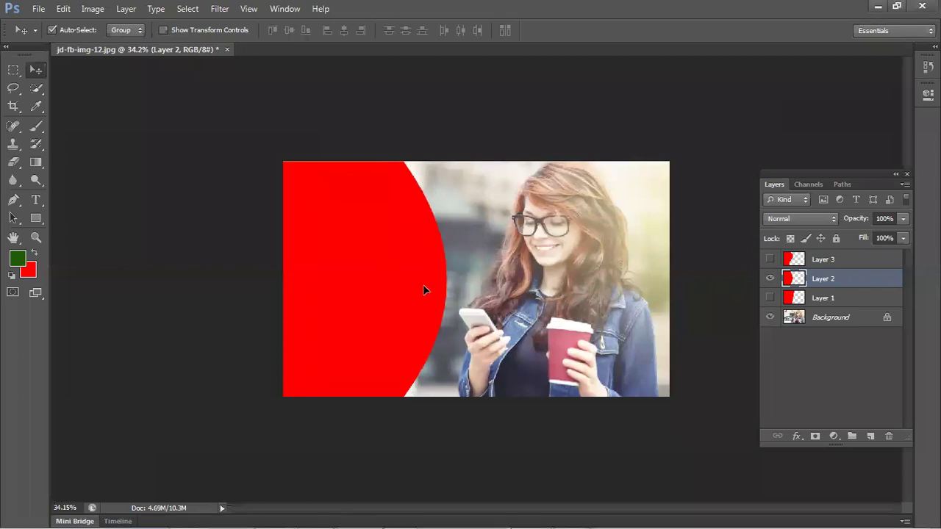
{"action": "left_click_drag", "start_coordinate": [423, 284], "coordinate": [419, 285]}
{"action": "left_click_drag", "start_coordinate": [571, 416], "coordinate": [577, 411]}
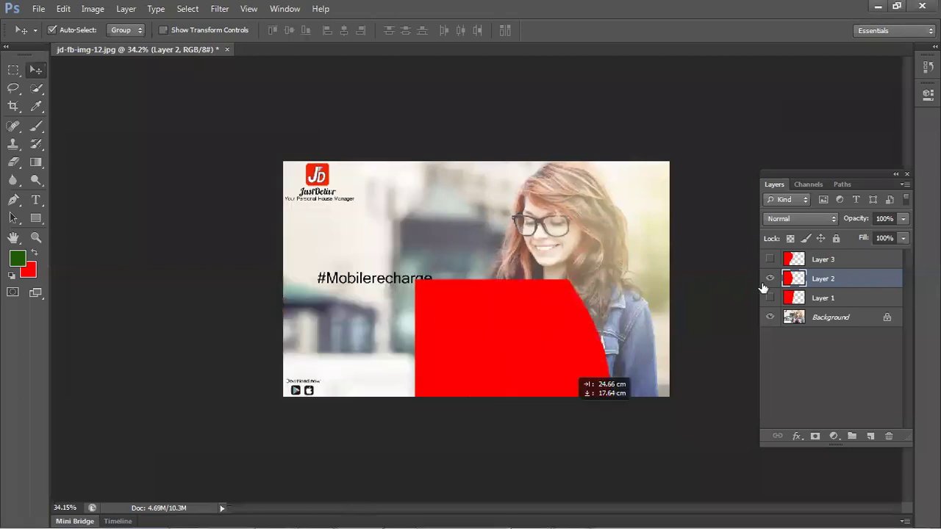
{"action": "left_click", "coordinate": [769, 278]}
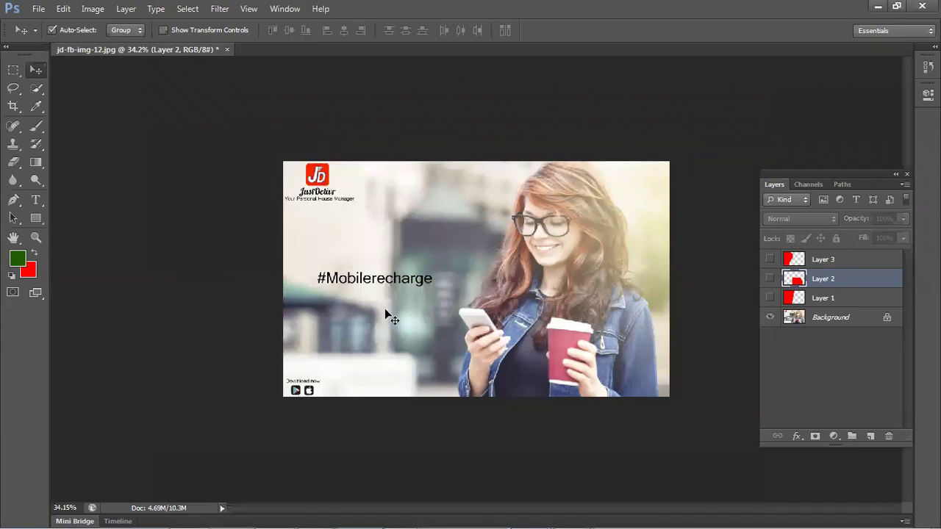
{"action": "left_click", "coordinate": [769, 279]}
{"action": "left_click_drag", "start_coordinate": [500, 315], "coordinate": [346, 207]}
{"action": "key", "text": "shift+Left"}
{"action": "key", "text": "shift+Left"}
{"action": "key", "text": "shift+Left"}
{"action": "key", "text": "shift+Left"}
{"action": "key", "text": "shift+Left"}
{"action": "key", "text": "shift+Left"}
{"action": "key", "text": "shift+Left"}
{"action": "key", "text": "shift+Left"}
{"action": "key", "text": "shift+Left"}
{"action": "key", "text": "shift+Left"}
{"action": "key", "text": "shift+Left"}
{"action": "key", "text": "shift+Left"}
{"action": "key", "text": "shift+Left"}
{"action": "key", "text": "shift+Left"}
{"action": "key", "text": "shift+Left"}
{"action": "key", "text": "shift+Left"}
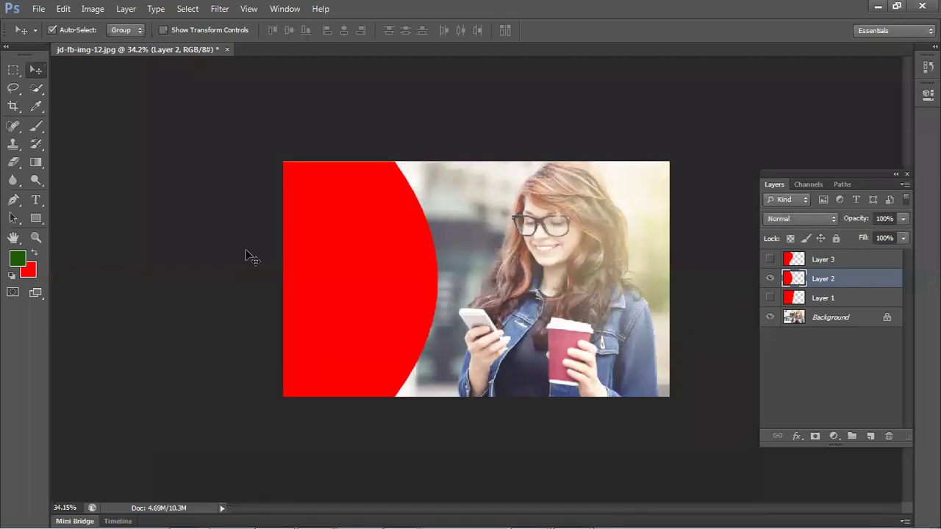
{"action": "left_click", "coordinate": [372, 294]}
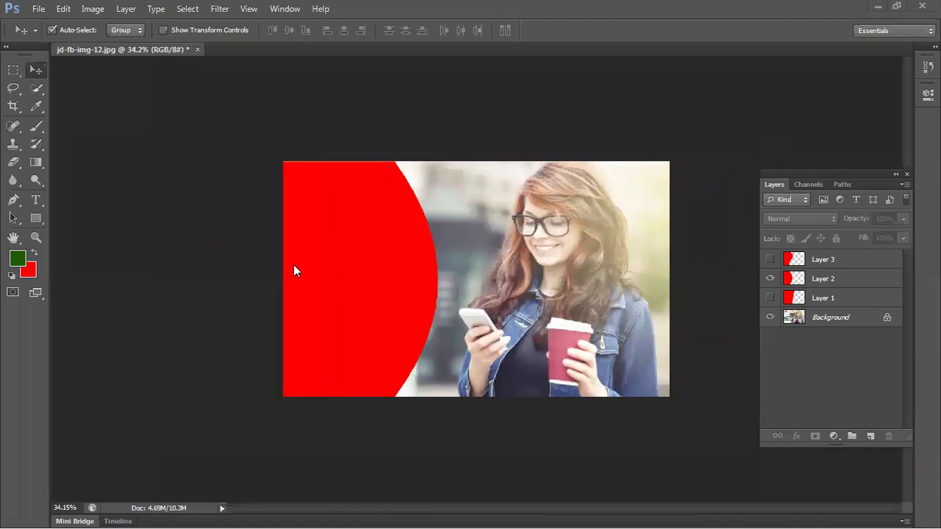
- Hide Layer 2, then show and delete Layer 1's slanted red panel
{"action": "left_click", "coordinate": [404, 264]}
{"action": "left_click", "coordinate": [768, 280]}
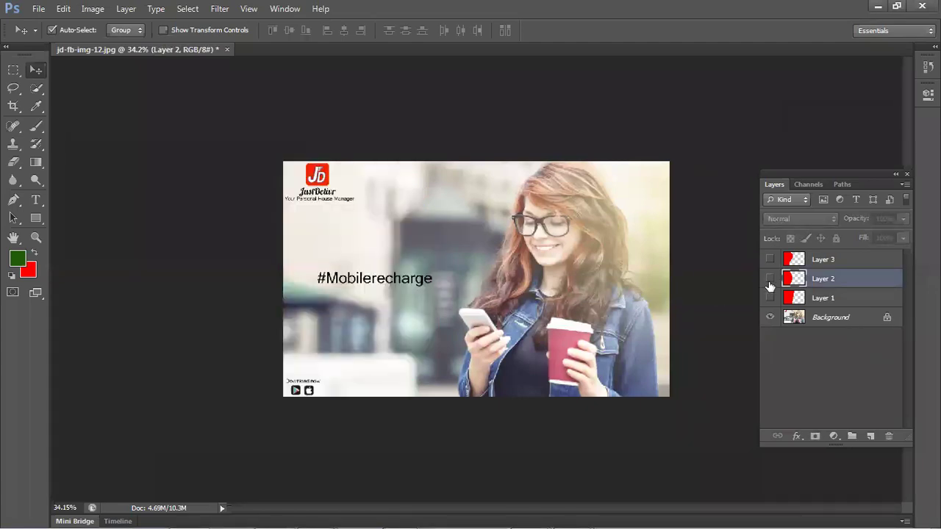
{"action": "left_click", "coordinate": [770, 298]}
{"action": "mouse_move", "coordinate": [332, 271]}
{"action": "left_mouse_down"}
{"action": "mouse_move", "coordinate": [336, 287]}
{"action": "mouse_move", "coordinate": [332, 266]}
{"action": "mouse_move", "coordinate": [358, 290]}
{"action": "mouse_move", "coordinate": [346, 341]}
{"action": "mouse_move", "coordinate": [360, 258]}
{"action": "mouse_move", "coordinate": [341, 266]}
{"action": "left_mouse_up"}
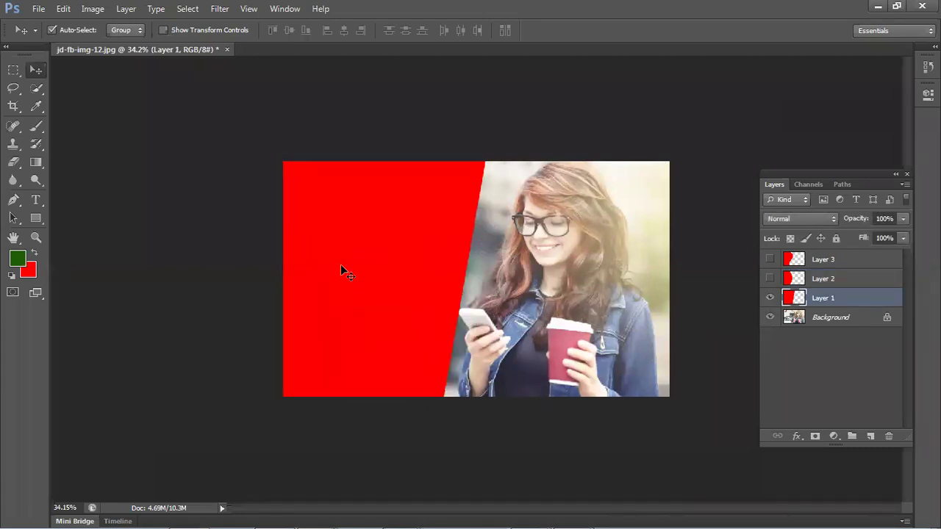
{"action": "key", "text": "Delete"}
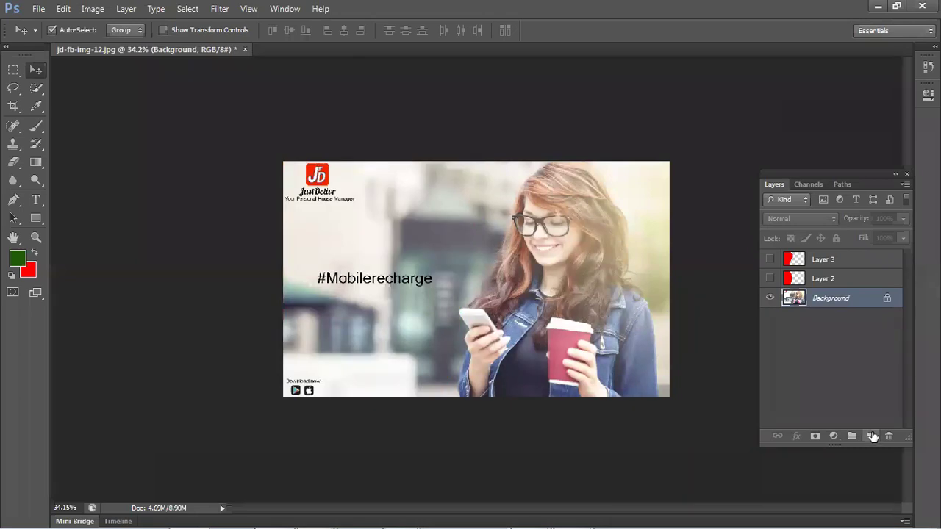
- On a new layer, fill a red rectangle over the #Mobilerecharge text and start Free Transform
{"action": "left_click", "coordinate": [870, 436]}
{"action": "left_click", "coordinate": [20, 69]}
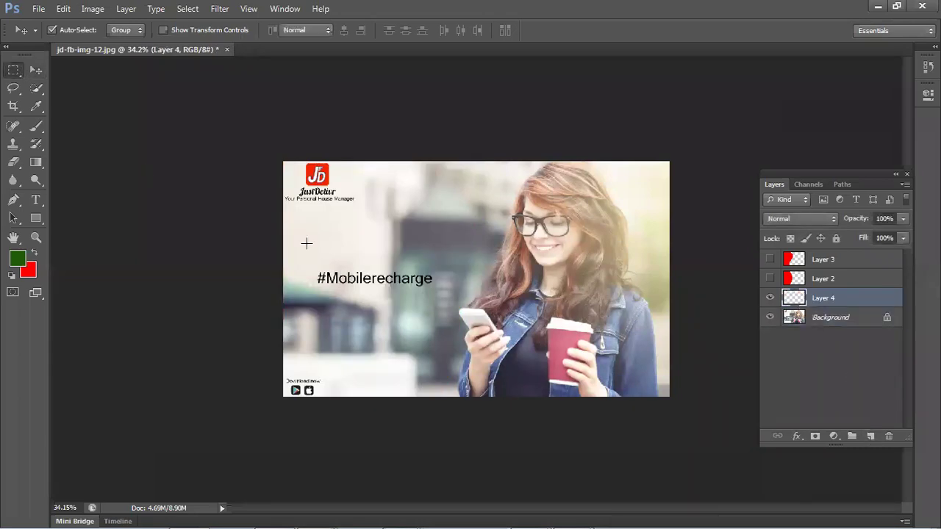
{"action": "left_click_drag", "start_coordinate": [315, 240], "coordinate": [452, 328]}
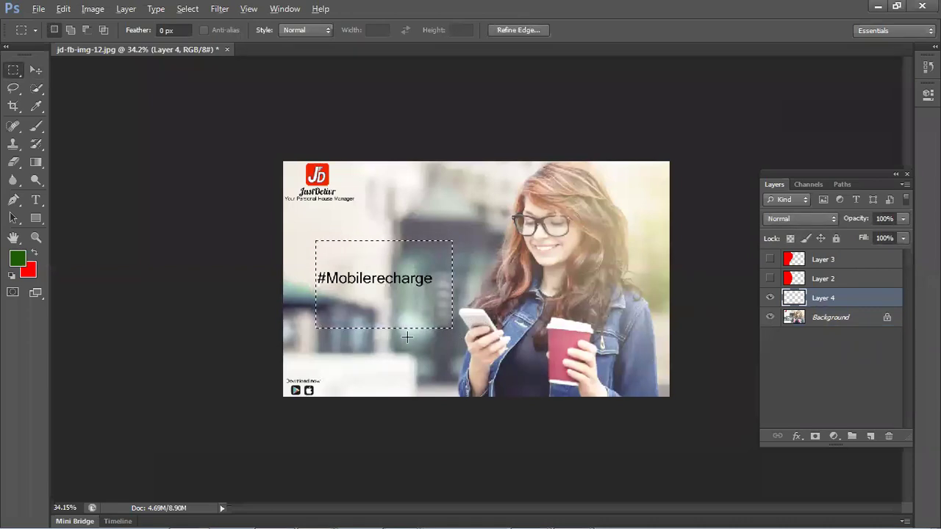
{"action": "key", "text": "ctrl+BackSpace"}
{"action": "key", "text": "ctrl+d"}
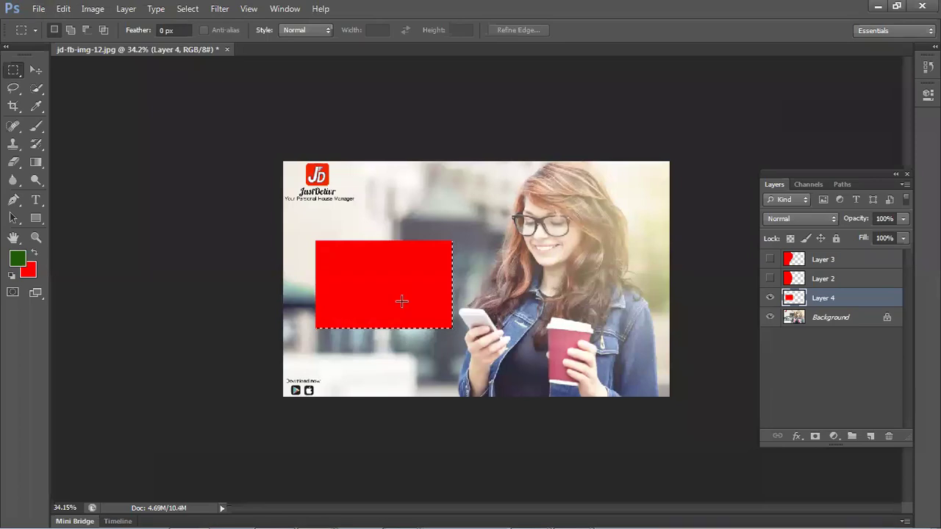
{"action": "scroll", "coordinate": [402, 301], "scroll_direction": "up", "scroll_amount": 1}
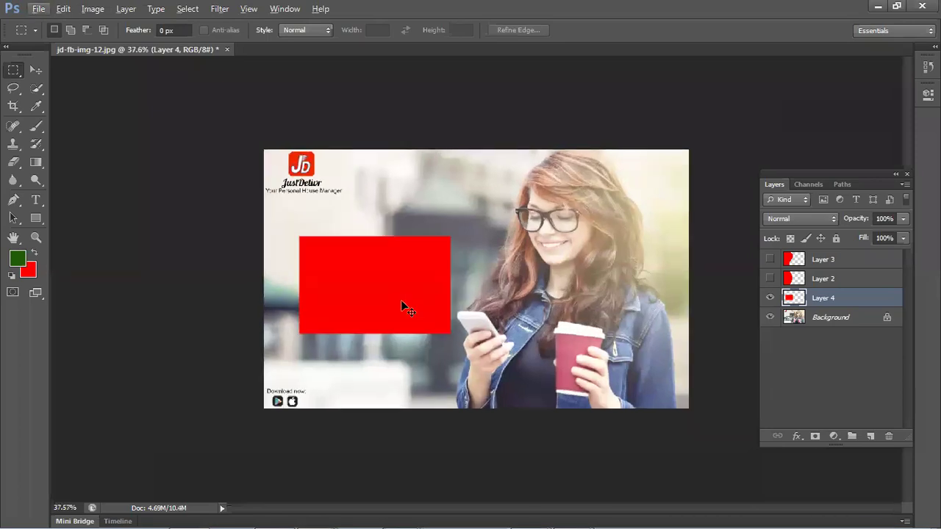
{"action": "key", "text": "ctrl+t"}
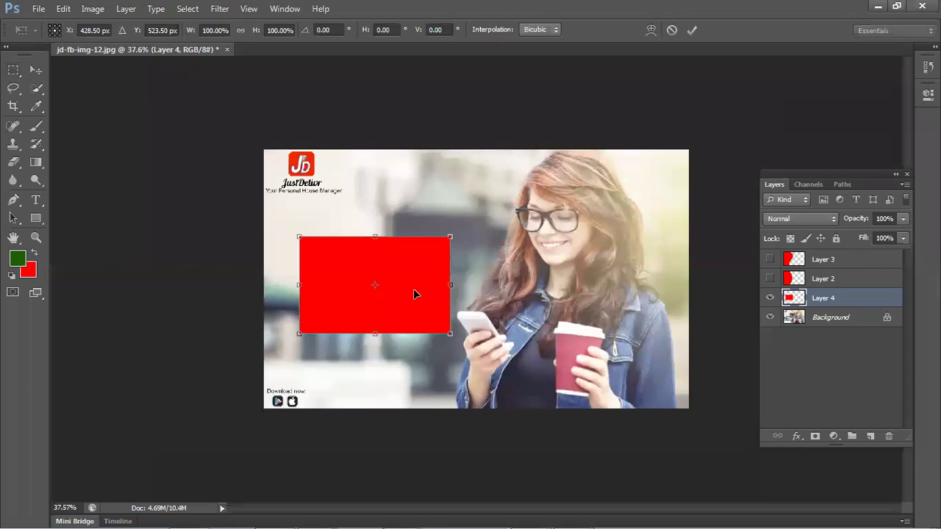
- Distort the red rectangle's corners into a tilted quadrilateral reaching toward the woman's arm
{"action": "right_click", "coordinate": [412, 284]}
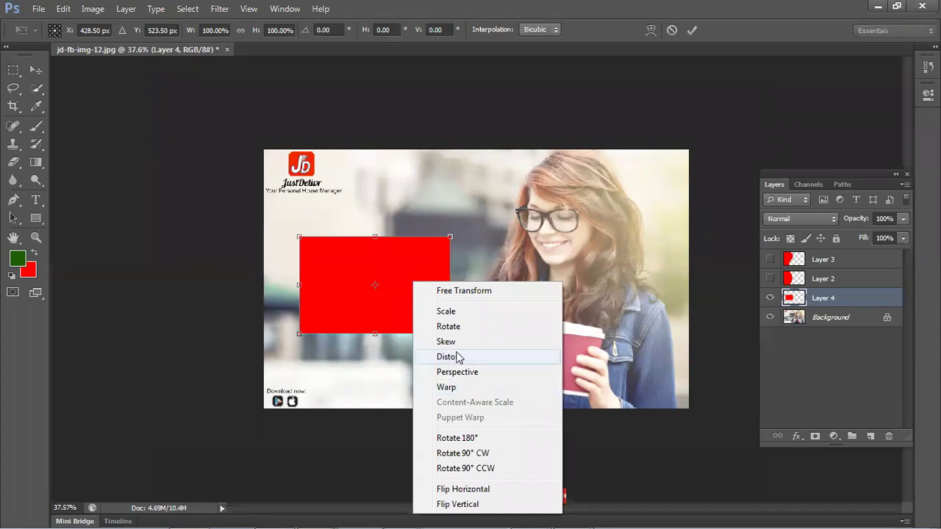
{"action": "left_click", "coordinate": [457, 359]}
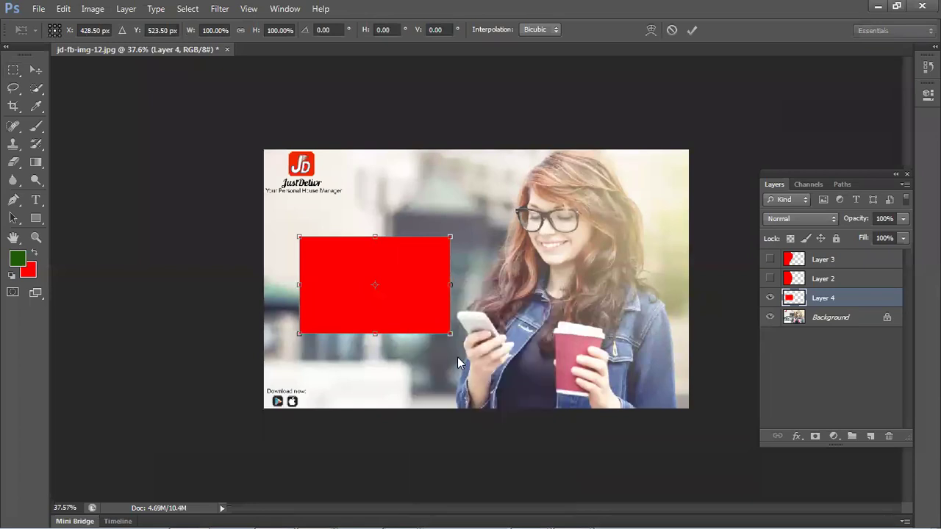
{"action": "left_click_drag", "start_coordinate": [450, 237], "coordinate": [529, 221]}
{"action": "mouse_move", "coordinate": [300, 237]}
{"action": "left_mouse_down"}
{"action": "mouse_move", "coordinate": [397, 221]}
{"action": "mouse_move", "coordinate": [292, 222]}
{"action": "left_mouse_up"}
{"action": "left_click_drag", "start_coordinate": [301, 335], "coordinate": [372, 341]}
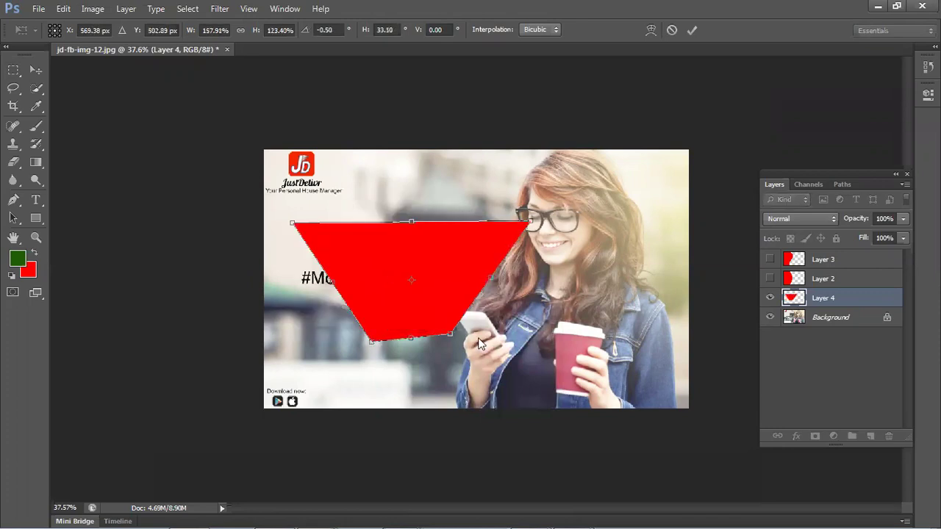
{"action": "left_click_drag", "start_coordinate": [450, 335], "coordinate": [493, 379]}
{"action": "left_click_drag", "start_coordinate": [531, 221], "coordinate": [542, 295]}
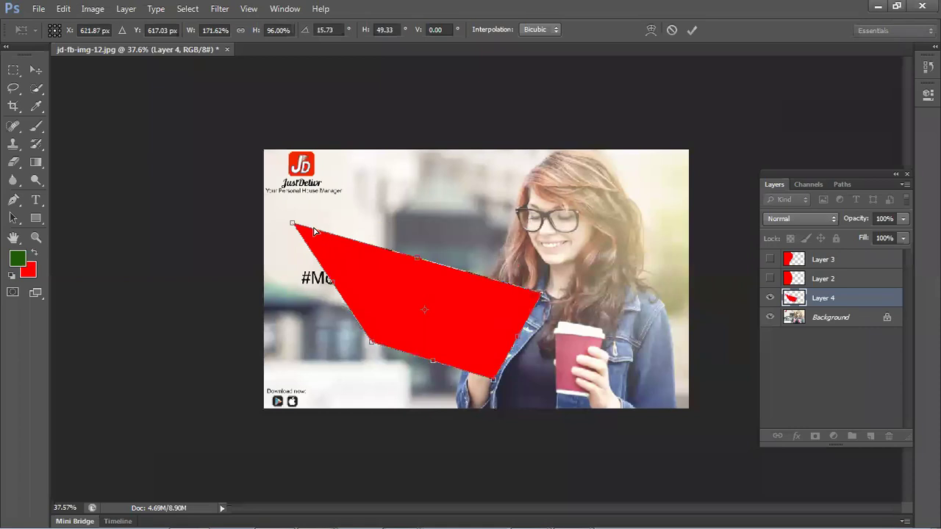
{"action": "left_click_drag", "start_coordinate": [292, 223], "coordinate": [391, 214]}
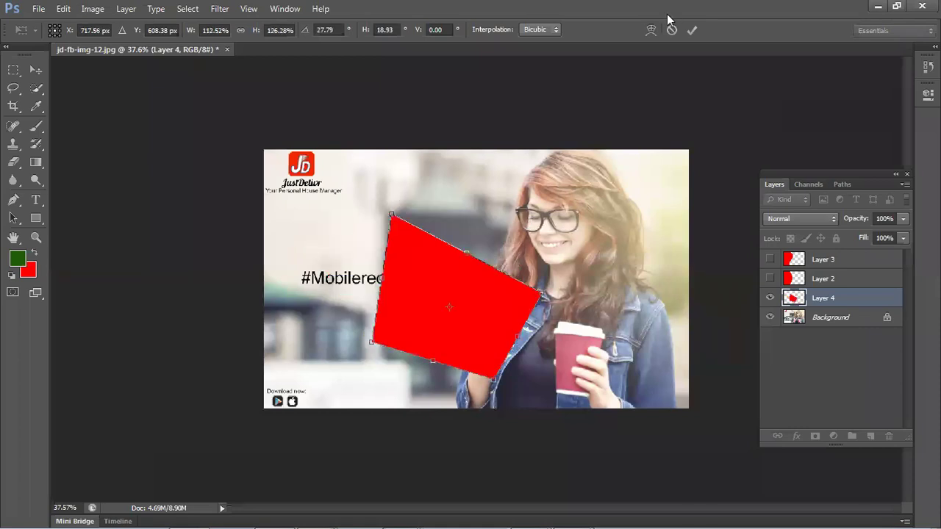
- Apply then undo the distortion, and nudge the upright red rectangle slightly higher with the Move tool
{"action": "left_click", "coordinate": [692, 29]}
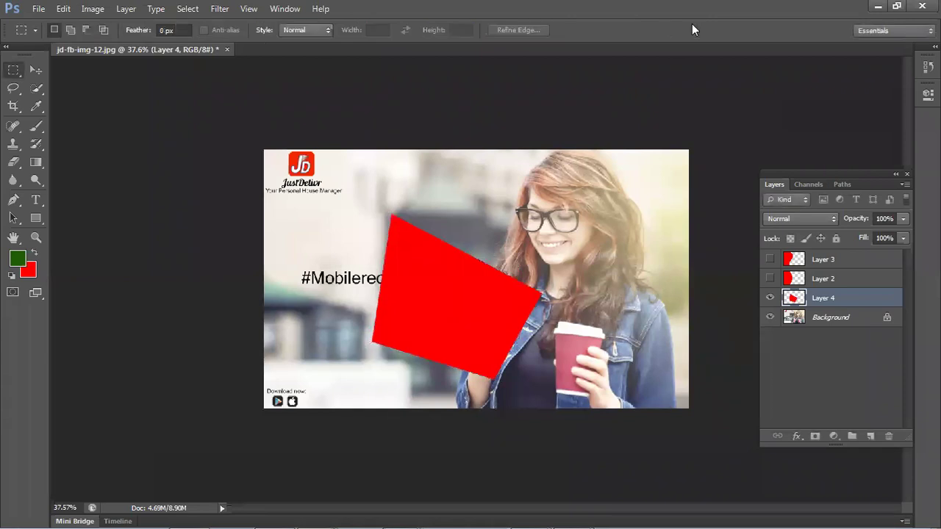
{"action": "key", "text": "ctrl+z"}
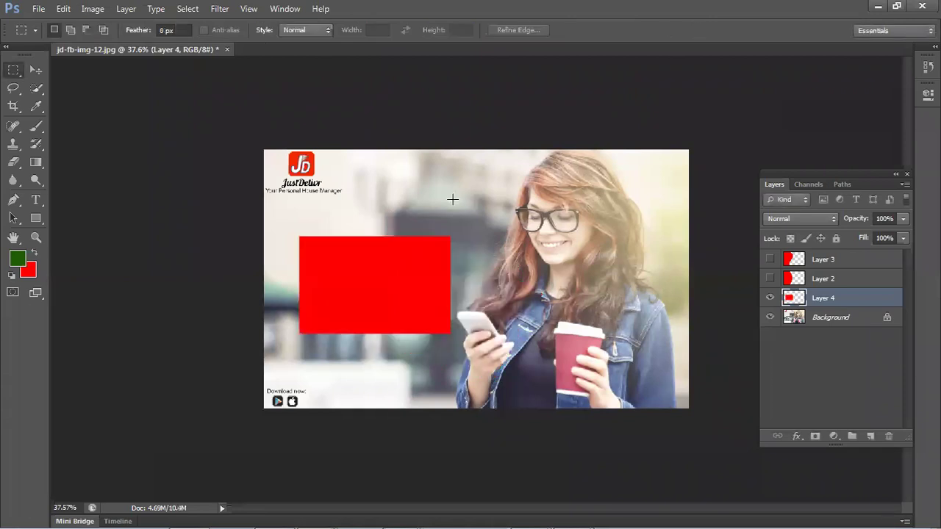
{"action": "left_click", "coordinate": [32, 66]}
{"action": "left_click_drag", "start_coordinate": [370, 250], "coordinate": [364, 276]}
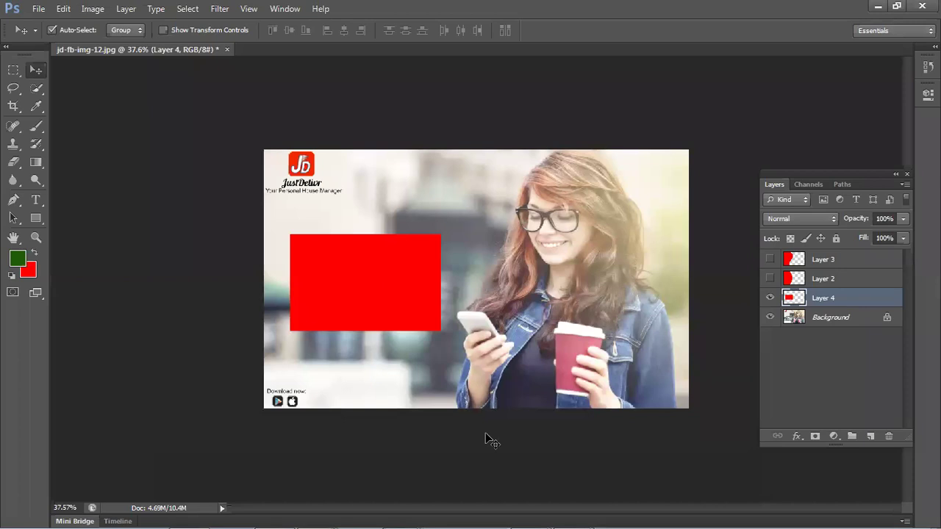
{"action": "left_click", "coordinate": [196, 288]}
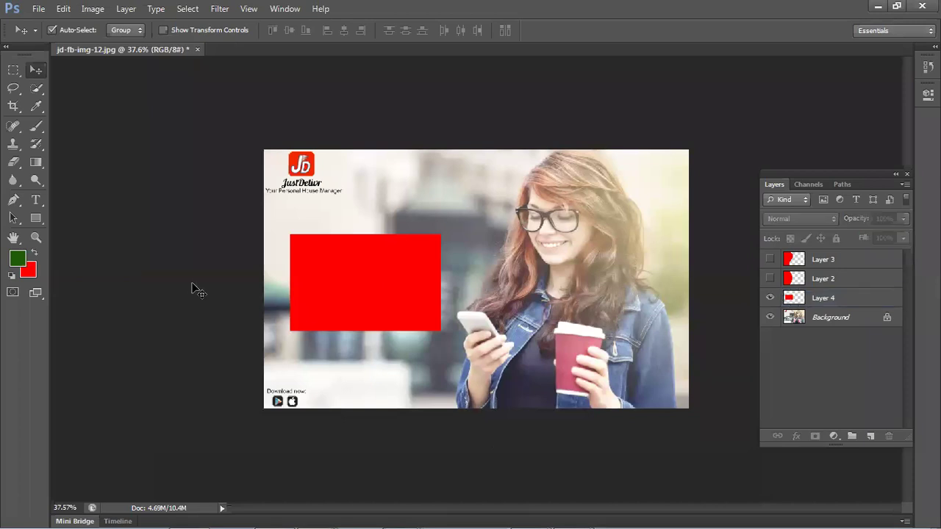
{"action": "mouse_move", "coordinate": [330, 292]}
{"action": "left_mouse_down"}
{"action": "mouse_move", "coordinate": [315, 290]}
{"action": "mouse_move", "coordinate": [331, 297]}
{"action": "left_mouse_up"}
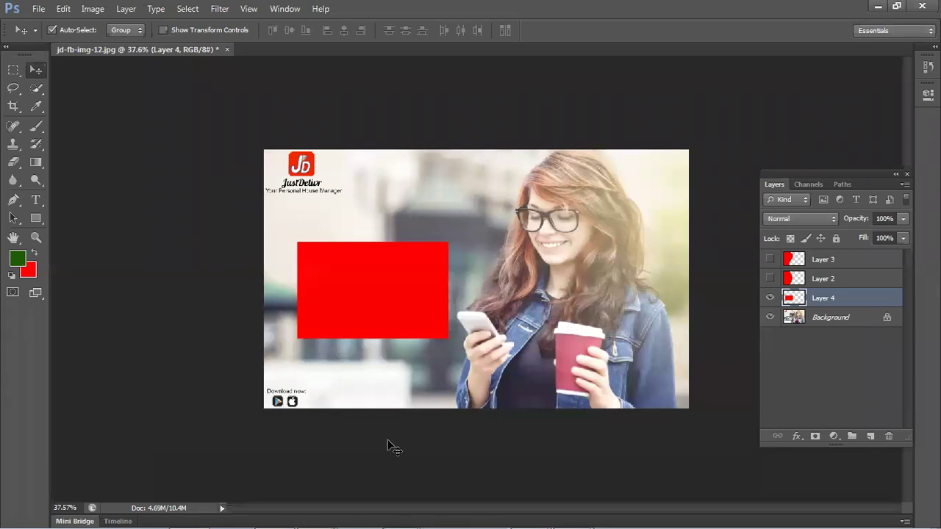
{"action": "left_click_drag", "start_coordinate": [368, 316], "coordinate": [387, 270]}
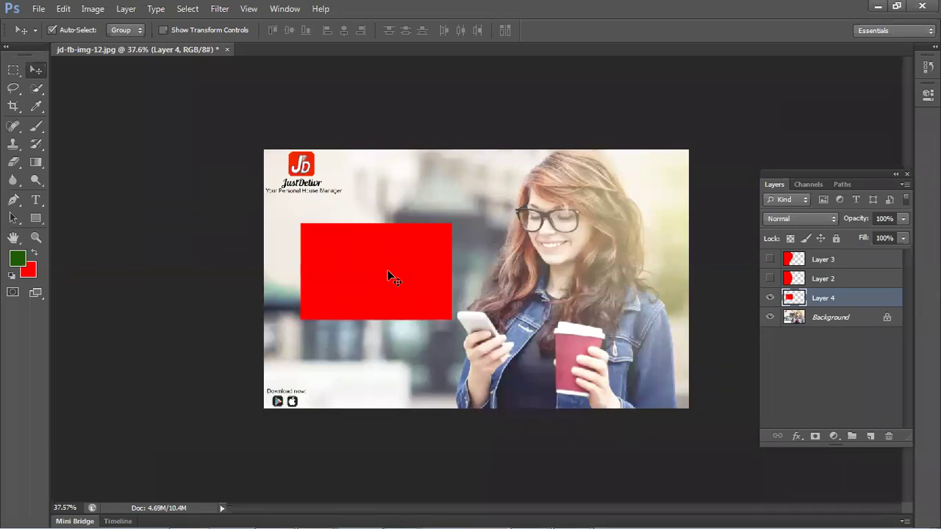
- Distort the red rectangle's corners toward the phone, then undo it back to an upright rectangle under transform
{"action": "key", "text": "ctrl+t"}
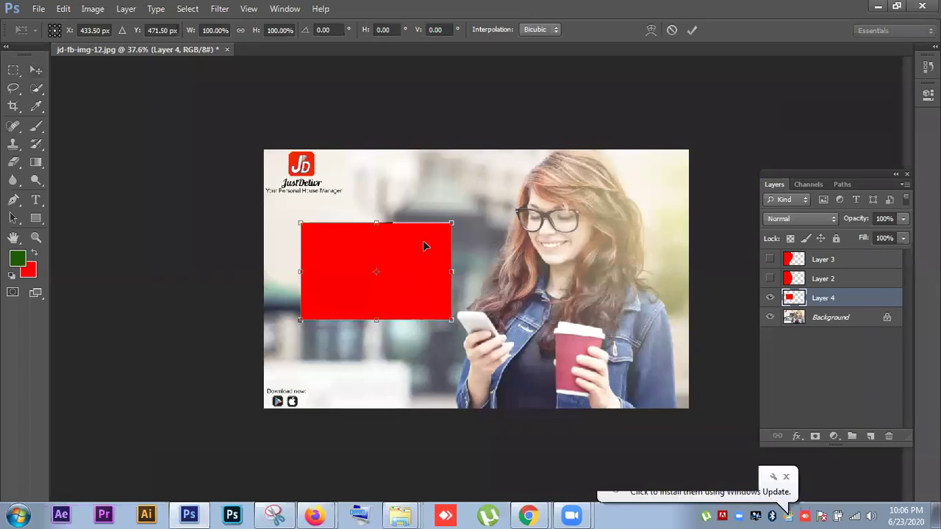
{"action": "right_click", "coordinate": [424, 242]}
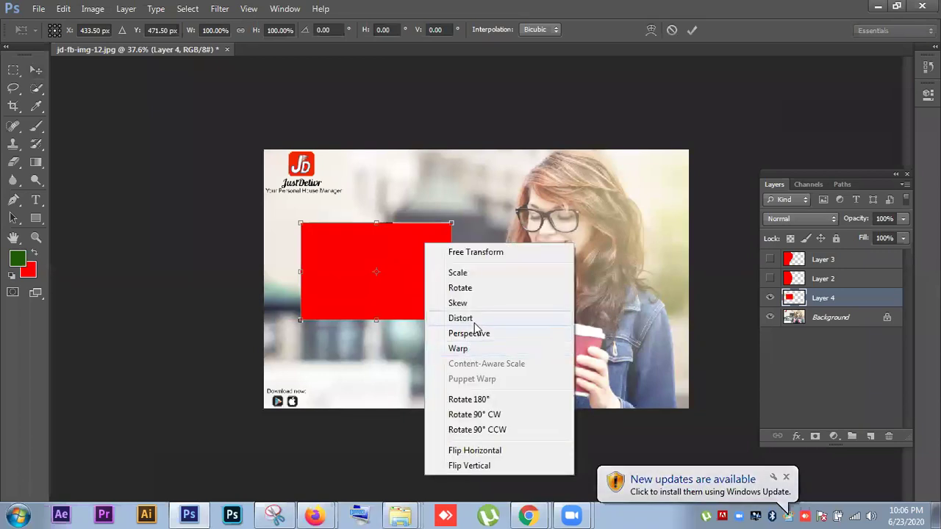
{"action": "left_click", "coordinate": [474, 324]}
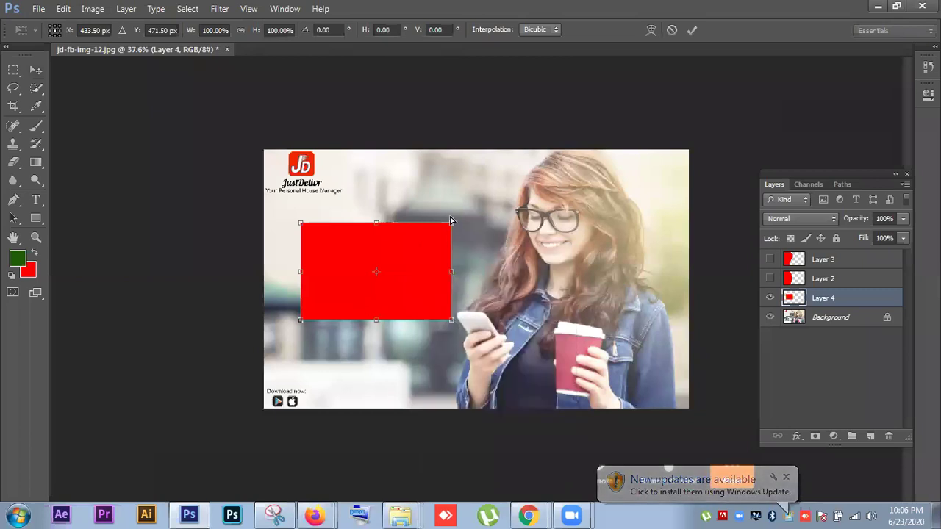
{"action": "left_click_drag", "start_coordinate": [451, 225], "coordinate": [491, 198]}
{"action": "left_click_drag", "start_coordinate": [455, 322], "coordinate": [513, 358]}
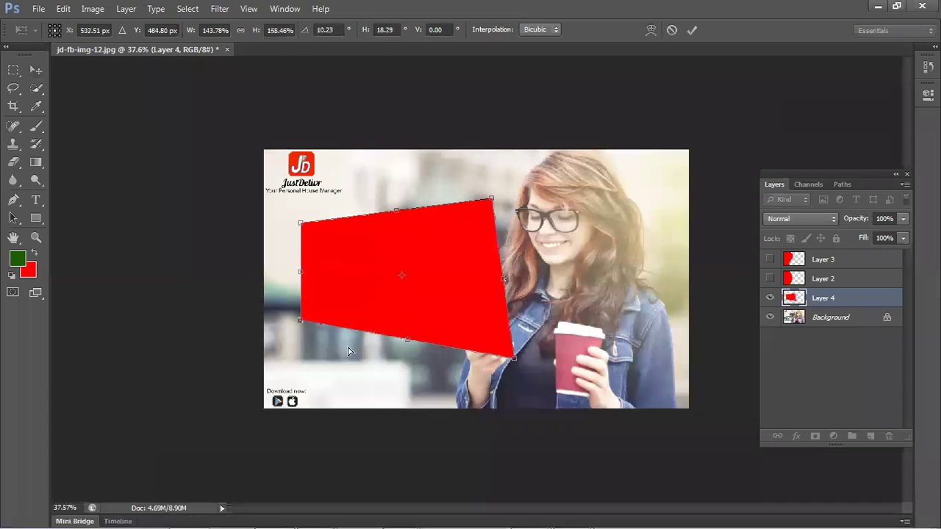
{"action": "left_click_drag", "start_coordinate": [349, 352], "coordinate": [348, 349]}
{"action": "left_click_drag", "start_coordinate": [308, 219], "coordinate": [372, 267]}
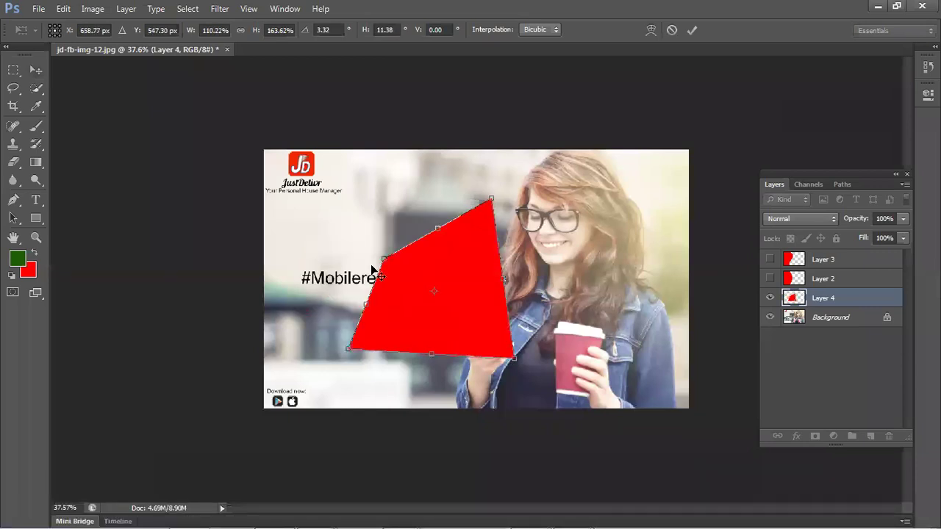
{"action": "key", "text": "Return"}
{"action": "key", "text": "ctrl+z"}
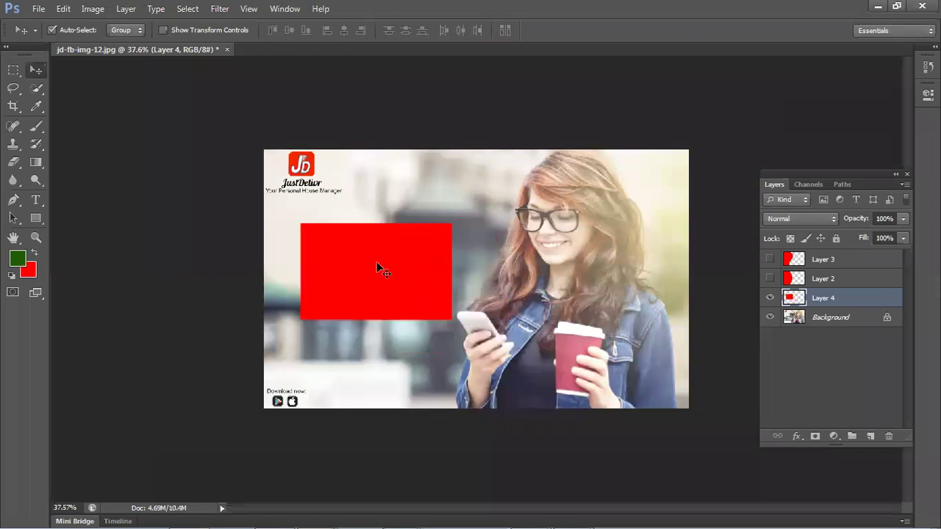
{"action": "key", "text": "ctrl+t"}
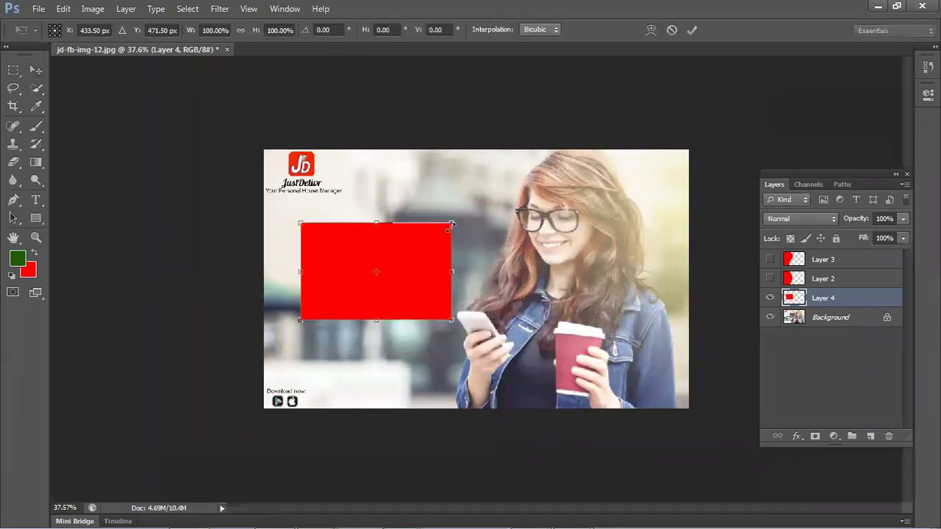
- Stretch the red rectangle to the banner's top, bottom and left edges
{"action": "left_click_drag", "start_coordinate": [452, 224], "coordinate": [498, 149]}
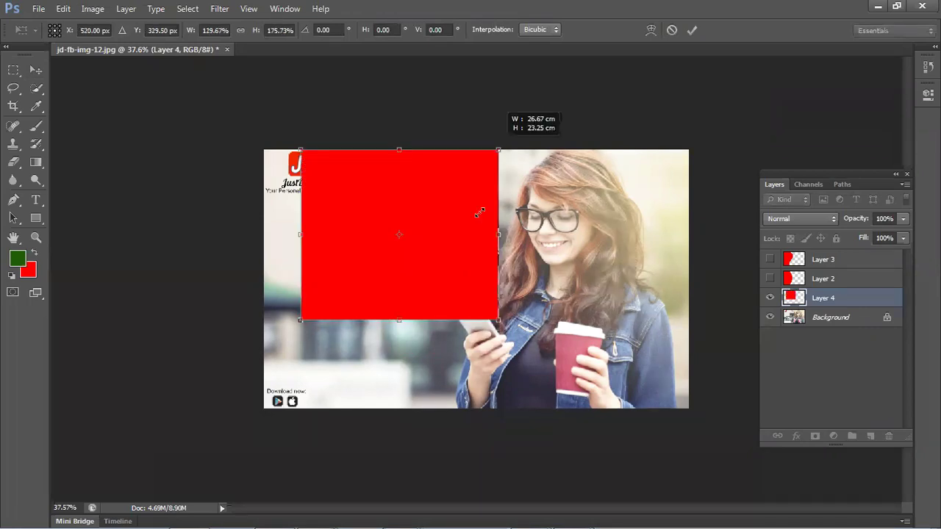
{"action": "left_click_drag", "start_coordinate": [479, 213], "coordinate": [479, 211]}
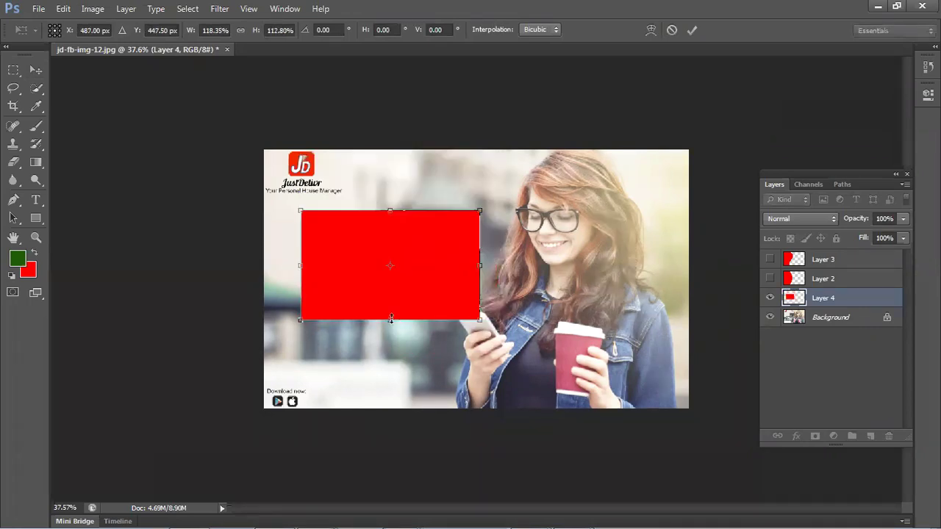
{"action": "left_click_drag", "start_coordinate": [386, 405], "coordinate": [387, 408]}
{"action": "left_click_drag", "start_coordinate": [390, 193], "coordinate": [396, 141]}
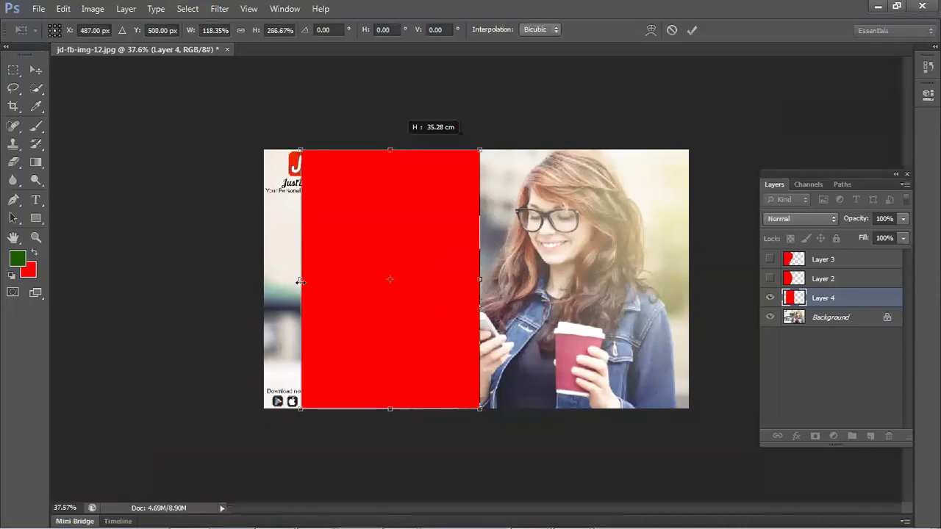
{"action": "left_click_drag", "start_coordinate": [269, 279], "coordinate": [264, 279]}
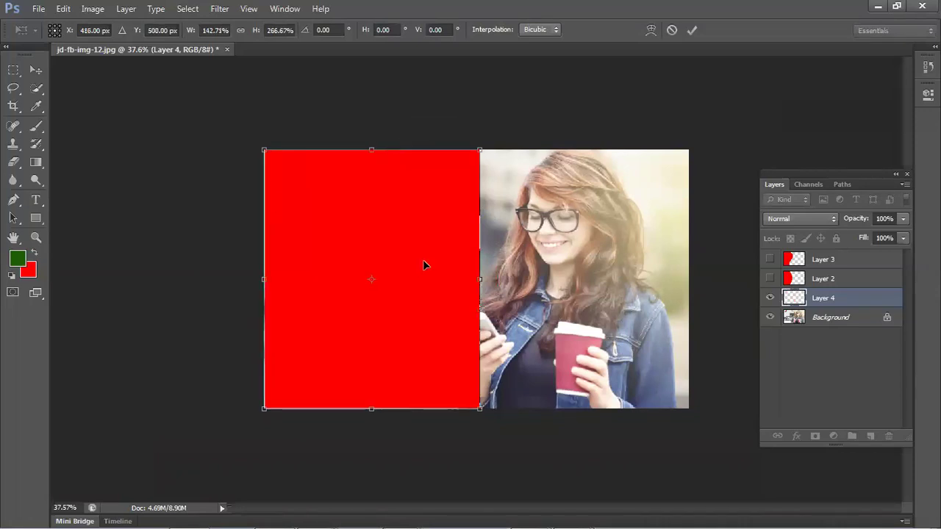
- Distort the panel's corners so its right edge slants toward the woman's phone
{"action": "right_click", "coordinate": [468, 360]}
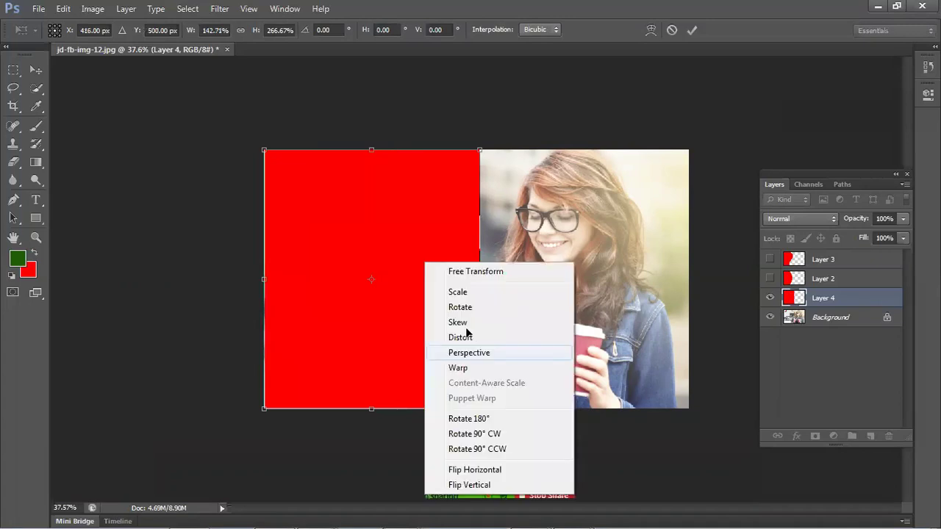
{"action": "left_click", "coordinate": [471, 333]}
{"action": "left_click_drag", "start_coordinate": [479, 149], "coordinate": [401, 155]}
{"action": "left_click_drag", "start_coordinate": [479, 423], "coordinate": [453, 423]}
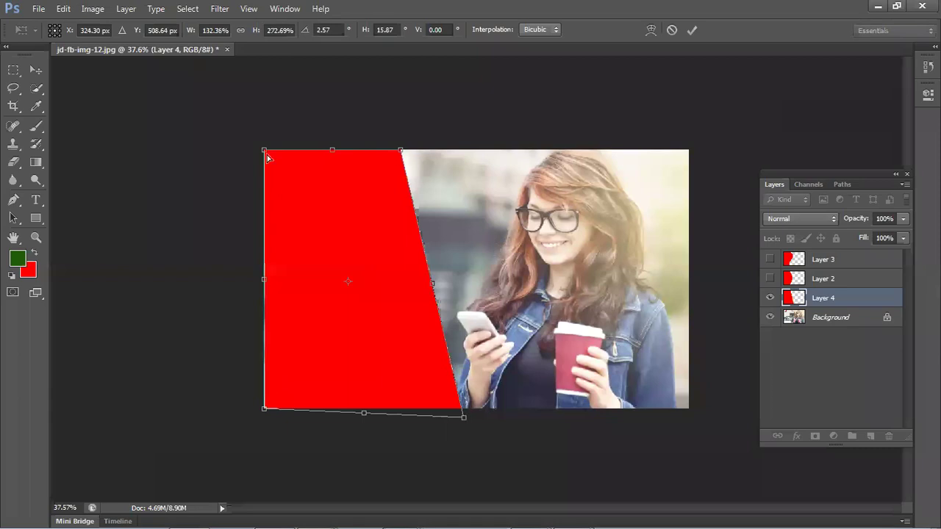
{"action": "left_click_drag", "start_coordinate": [268, 157], "coordinate": [262, 158]}
{"action": "left_click_drag", "start_coordinate": [248, 405], "coordinate": [249, 403]}
{"action": "key", "text": "Return"}
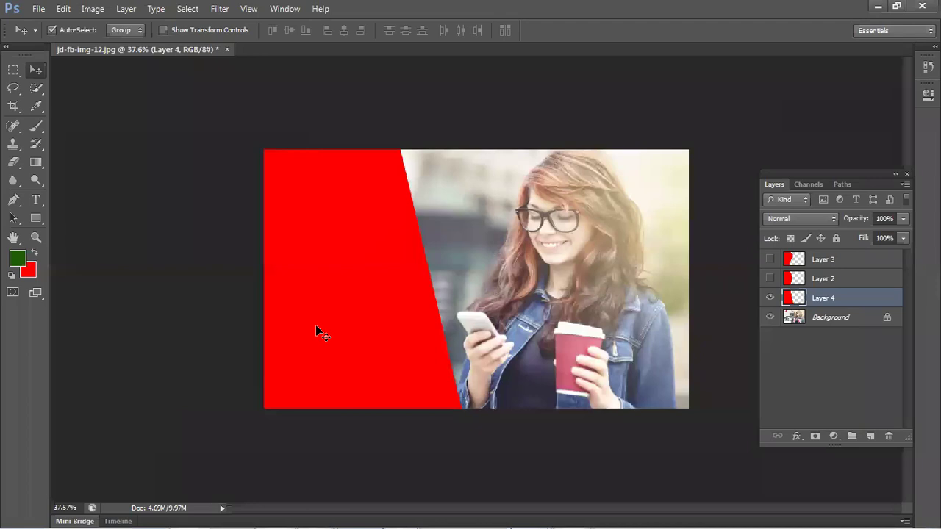
- Enter Free Transform on Layer 4's slanted red panel covering the banner's left side
{"action": "key", "text": "ctrl+t"}
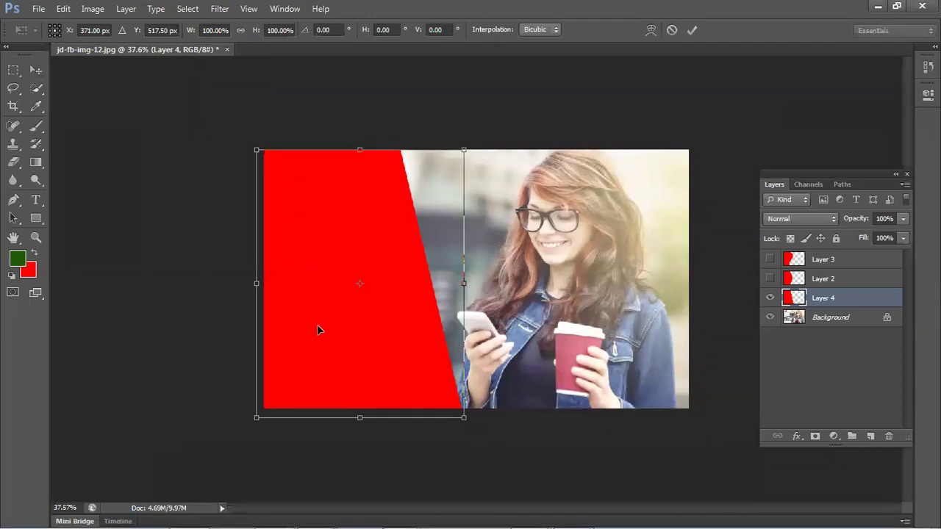
{"action": "left_click", "coordinate": [194, 419]}
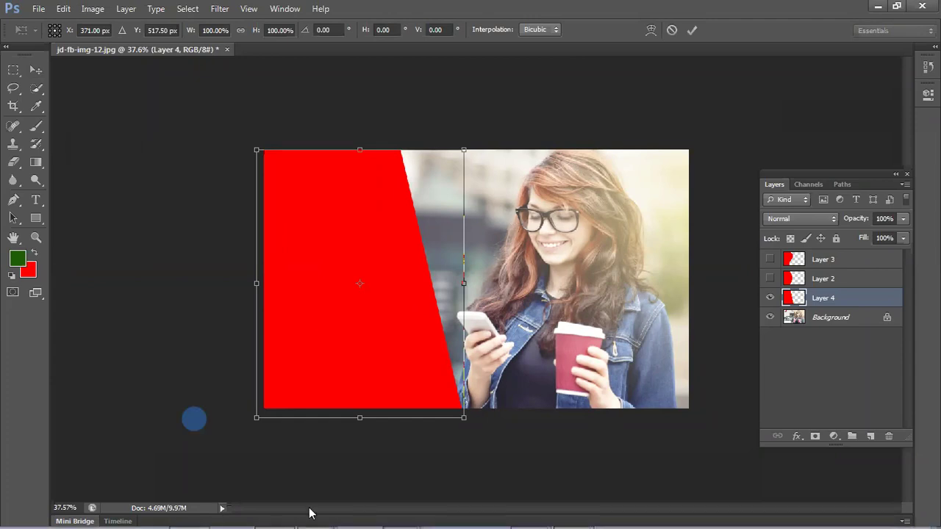
{"action": "mouse_move", "coordinate": [312, 513]}
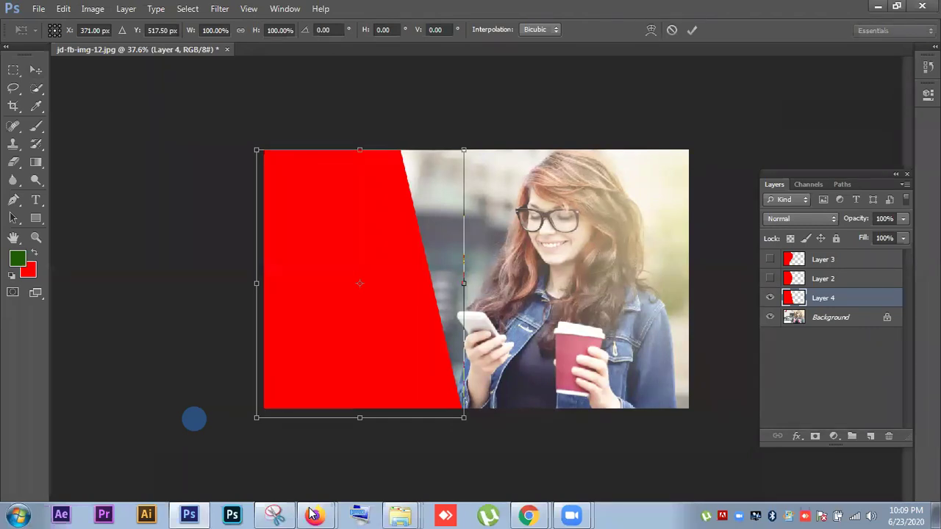
{"action": "double_click", "coordinate": [201, 345]}
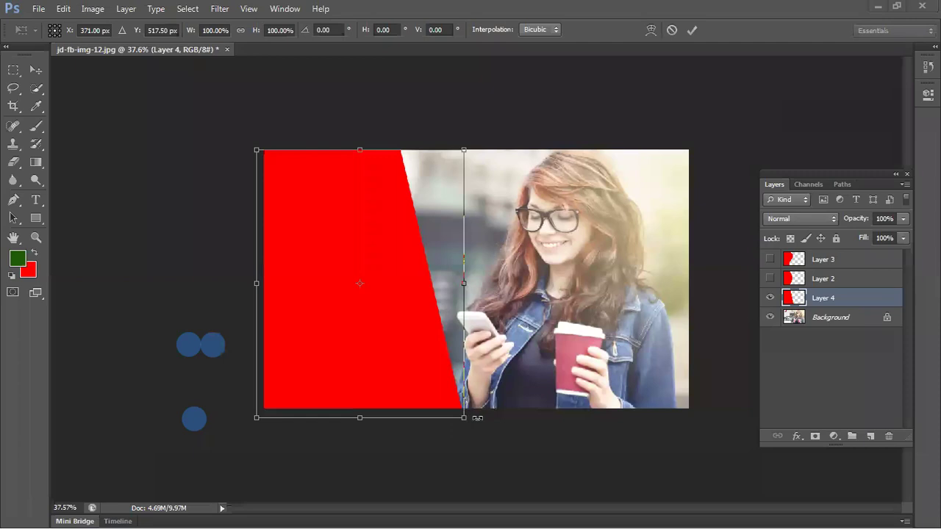
{"action": "left_click", "coordinate": [471, 225]}
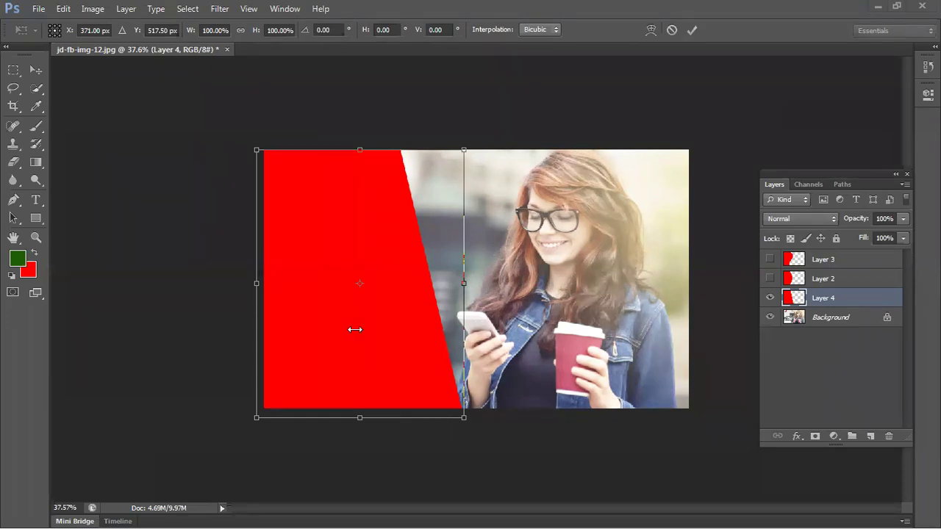
{"action": "key", "text": "ctrl+shift+s"}
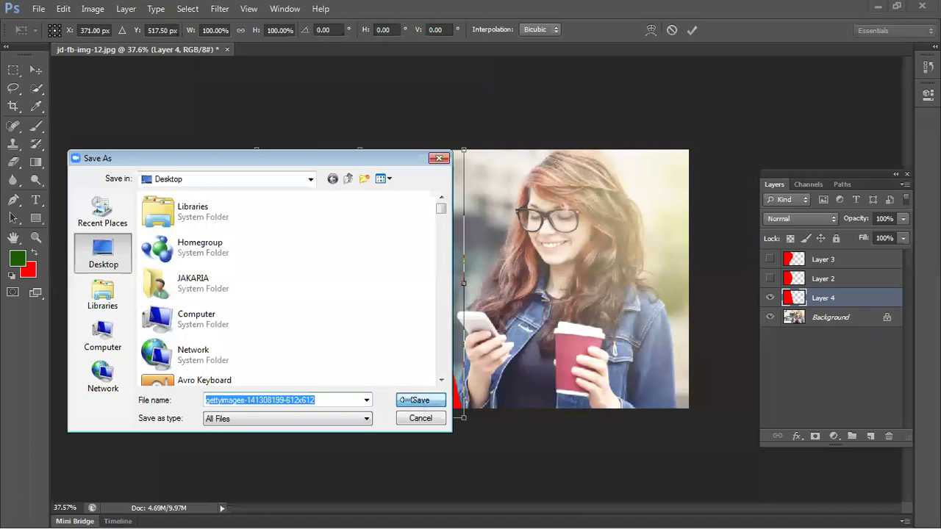
{"action": "left_click", "coordinate": [405, 400]}
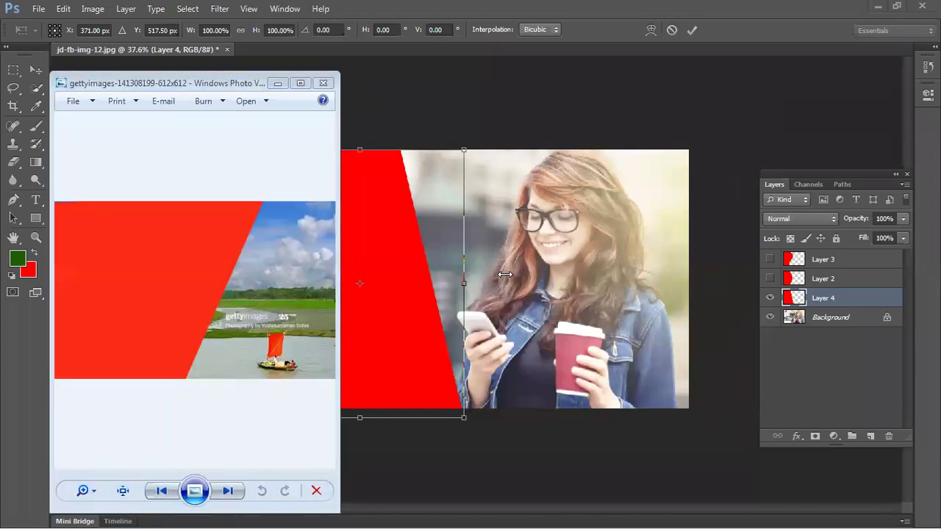
- Close the photo viewer, commit the transform, and delete Layer 4's slanted red panel
{"action": "left_click", "coordinate": [324, 83]}
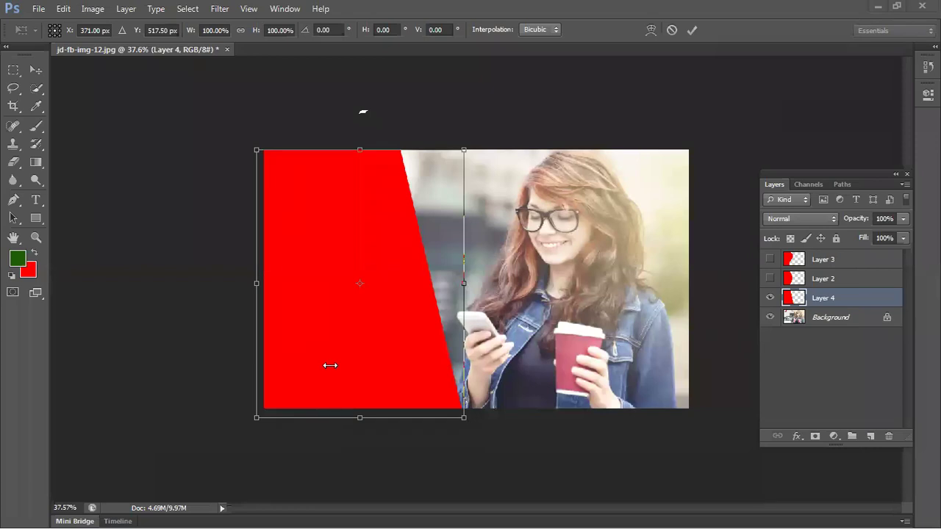
{"action": "left_click", "coordinate": [691, 30]}
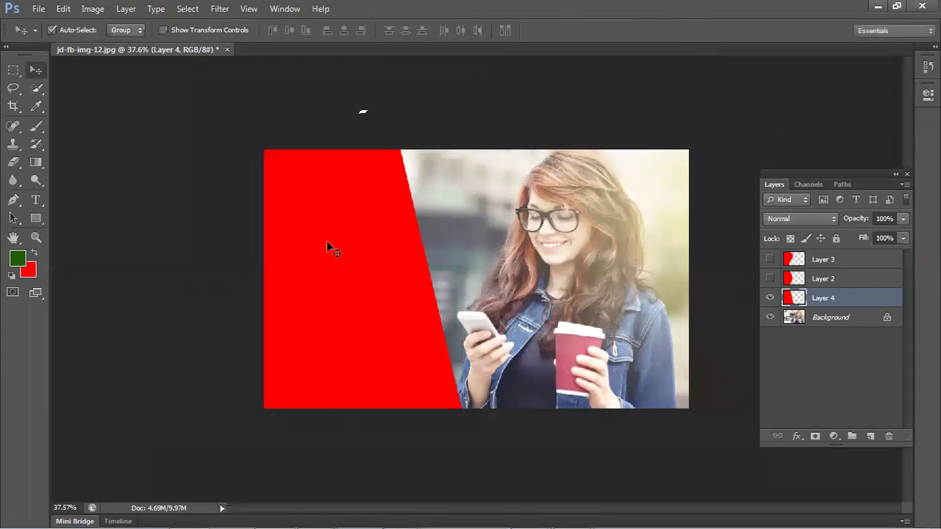
{"action": "key", "text": "Delete"}
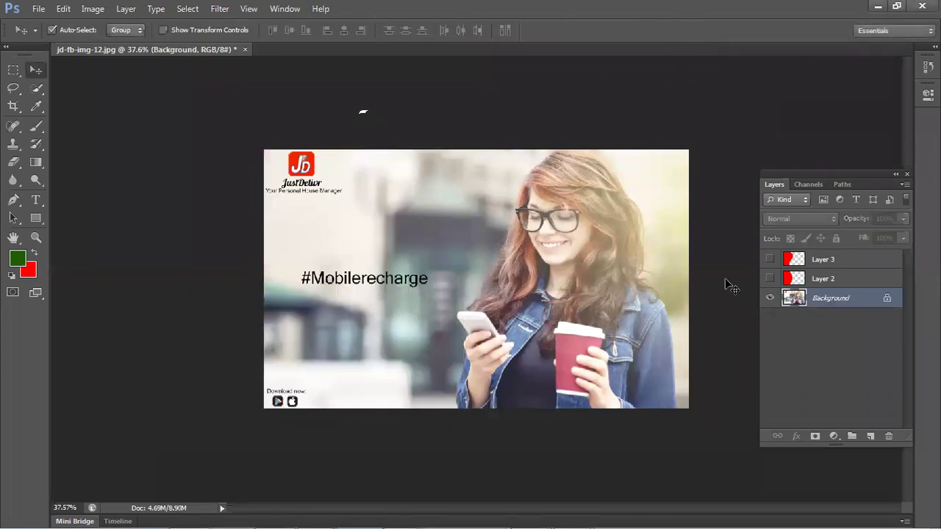
- Add an empty Layer 4 above the Background layer
{"action": "left_click", "coordinate": [870, 436]}
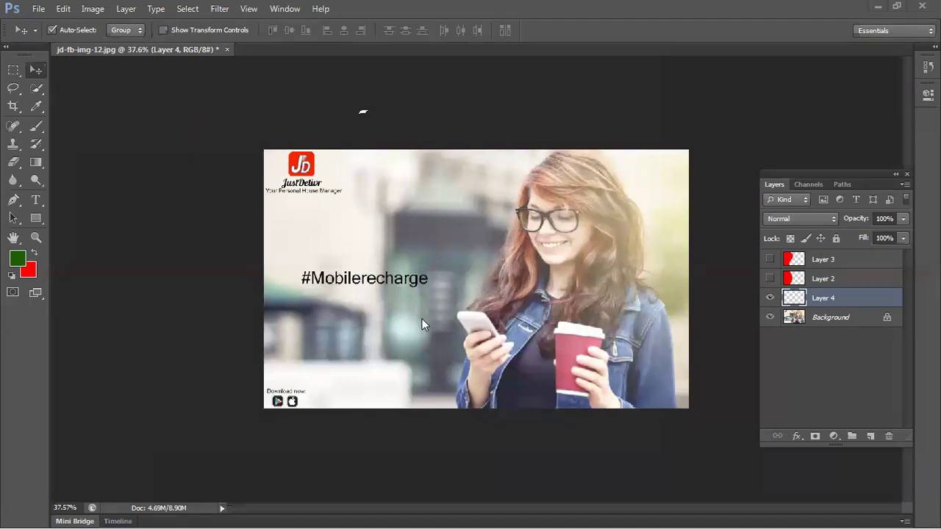
- Fill a tall rectangular selection over the image's left side with red
{"action": "left_click", "coordinate": [13, 73]}
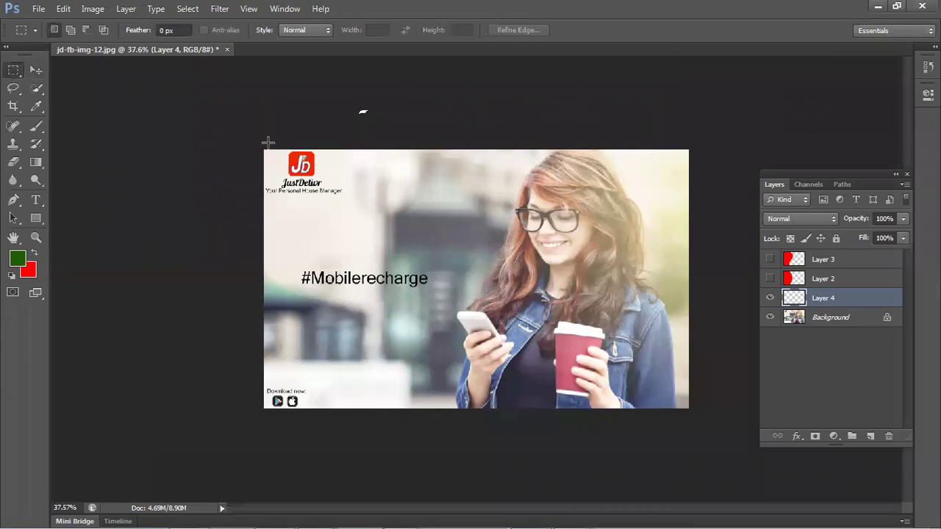
{"action": "left_click_drag", "start_coordinate": [280, 146], "coordinate": [433, 411]}
{"action": "key", "text": "ctrl+BackSpace"}
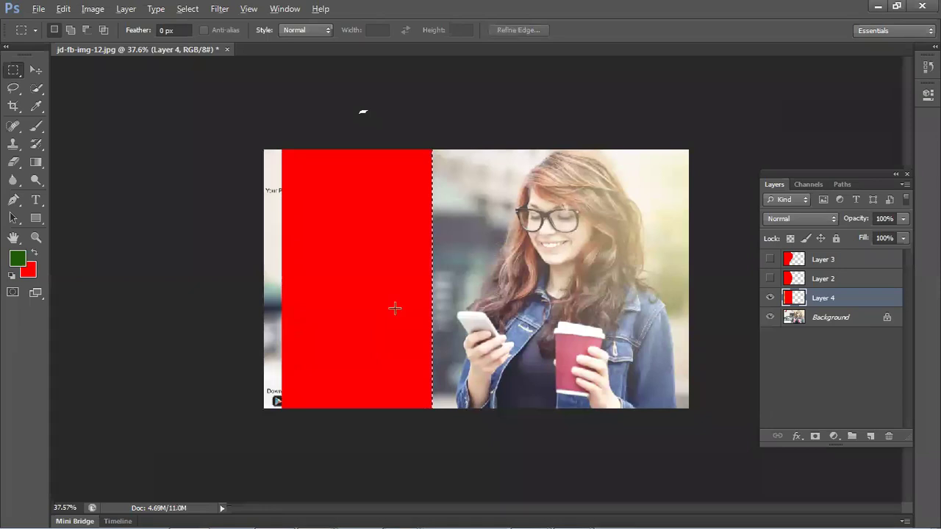
- Distort the red rectangle into a slanted panel, then abandon it and delete the layer
{"action": "key", "text": "ctrl+t"}
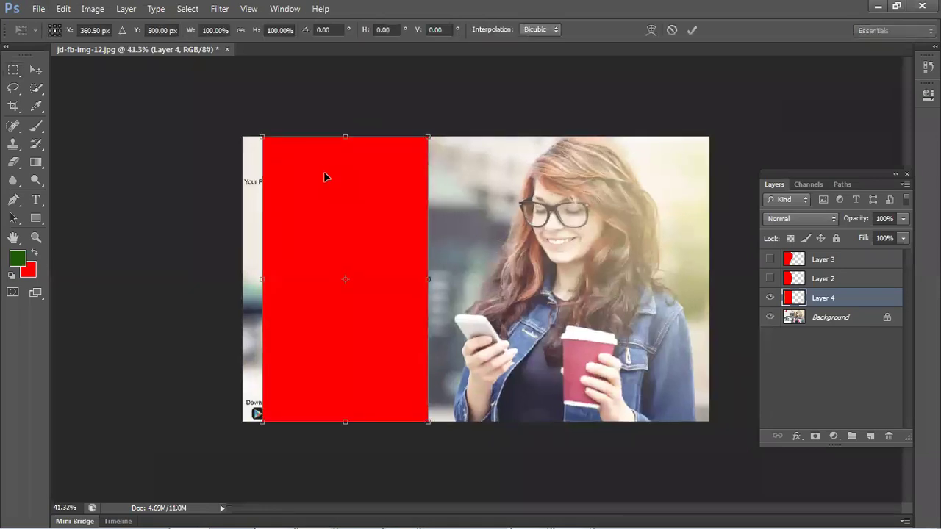
{"action": "right_click", "coordinate": [325, 166]}
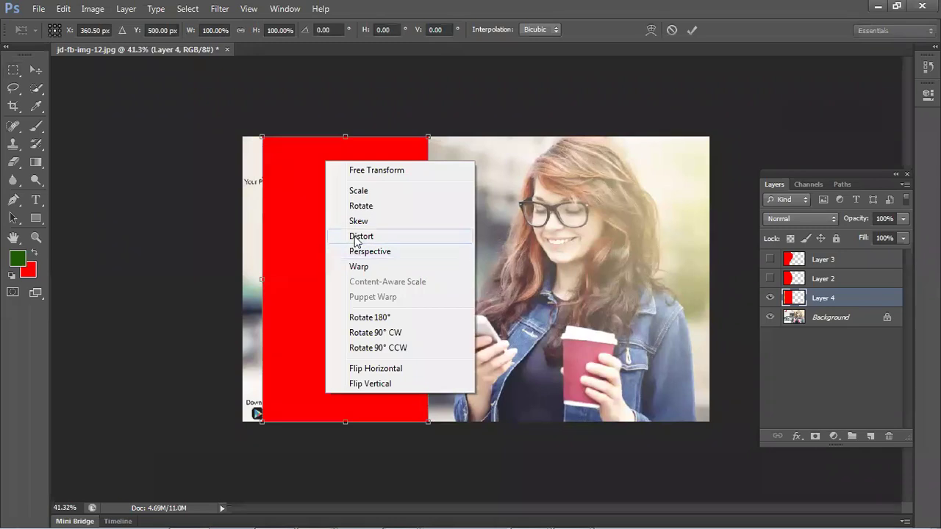
{"action": "left_click", "coordinate": [356, 241]}
{"action": "left_click_drag", "start_coordinate": [343, 139], "coordinate": [460, 139]}
{"action": "left_click_drag", "start_coordinate": [420, 238], "coordinate": [395, 241]}
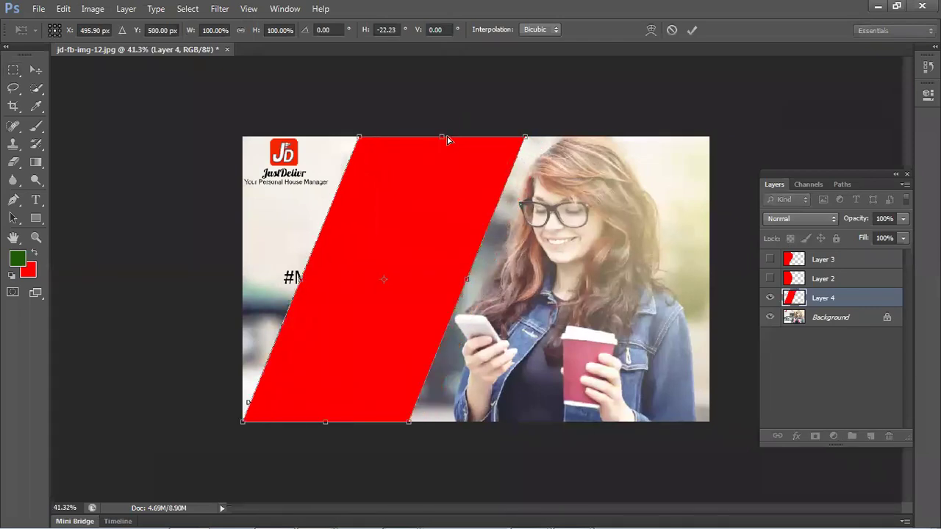
{"action": "left_click_drag", "start_coordinate": [339, 143], "coordinate": [488, 191]}
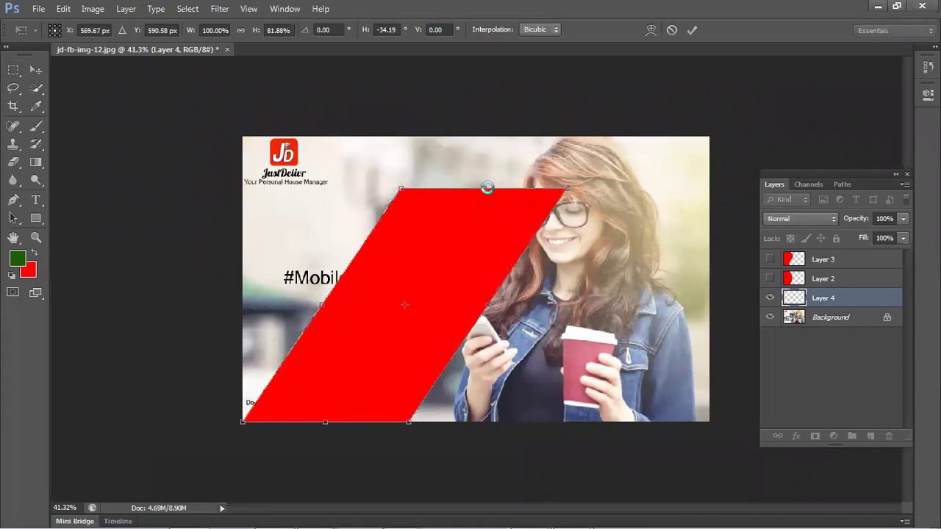
{"action": "key", "text": "Return"}
{"action": "key", "text": "Delete"}
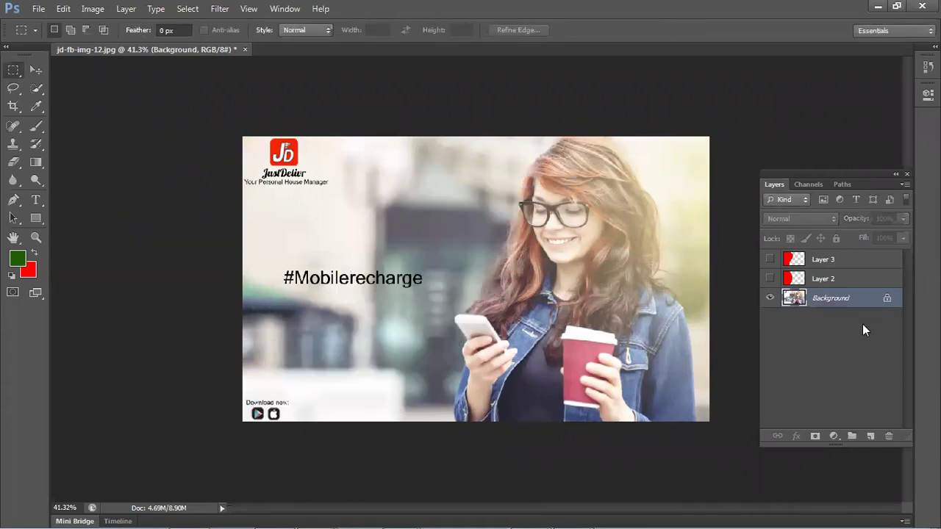
- On a new layer, fill a rectangle over the canvas's left part with red
{"action": "left_click", "coordinate": [871, 438]}
{"action": "left_click_drag", "start_coordinate": [245, 138], "coordinate": [405, 388]}
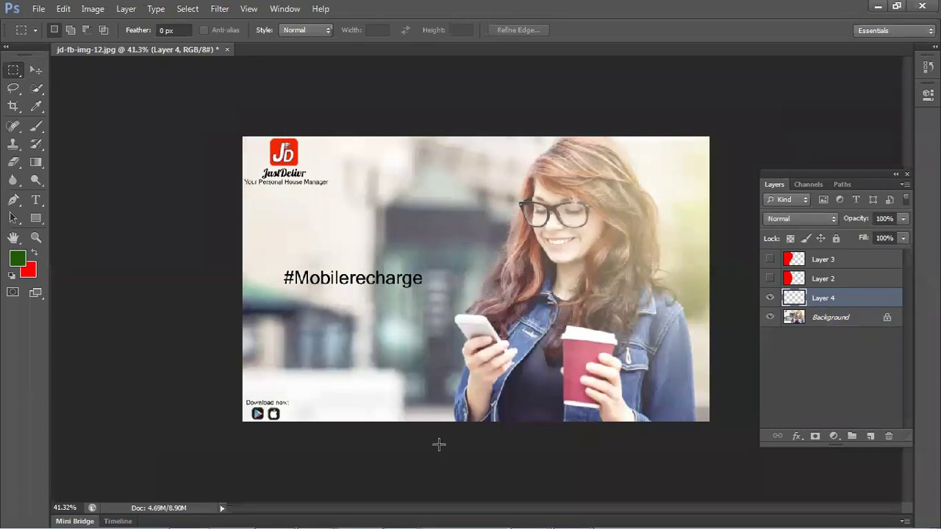
{"action": "key", "text": "ctrl+BackSpace"}
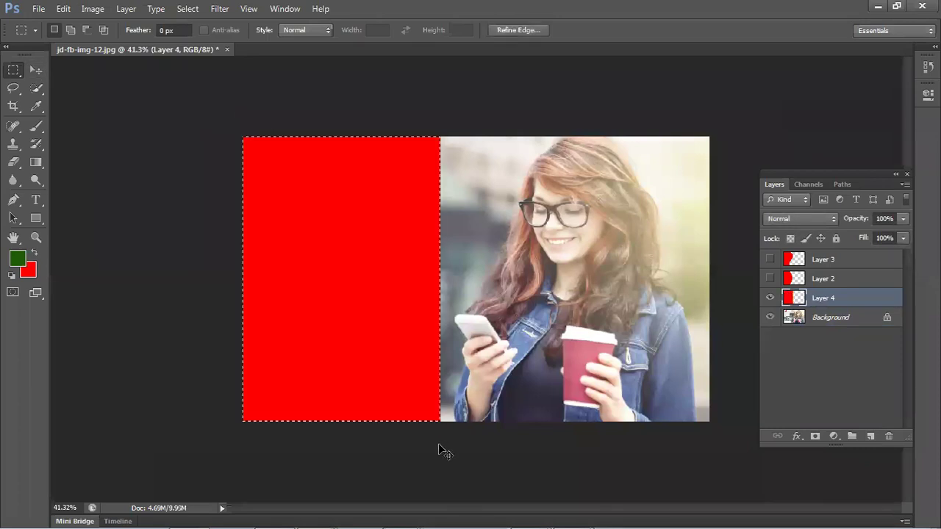
- Skew the red block about −22° into a right-leaning parallelogram
{"action": "key", "text": "ctrl+t"}
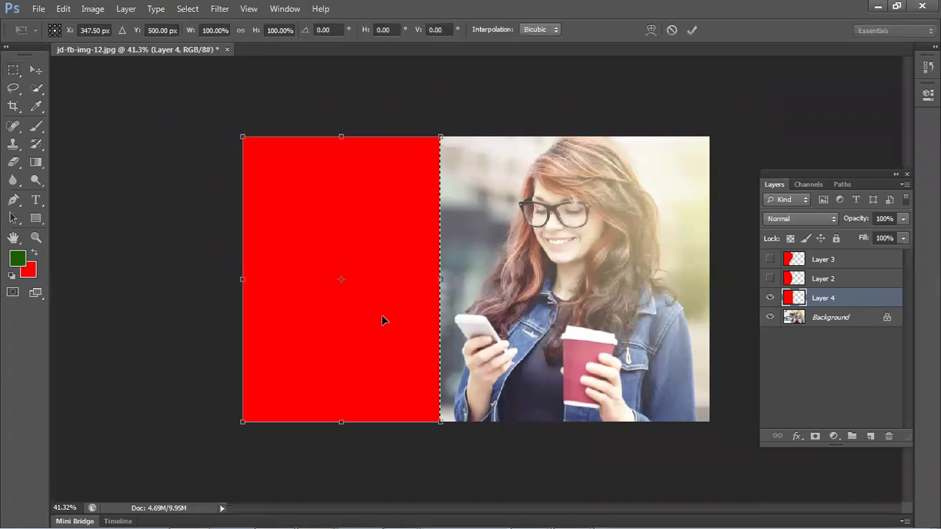
{"action": "right_click", "coordinate": [416, 267]}
{"action": "left_click", "coordinate": [342, 137]}
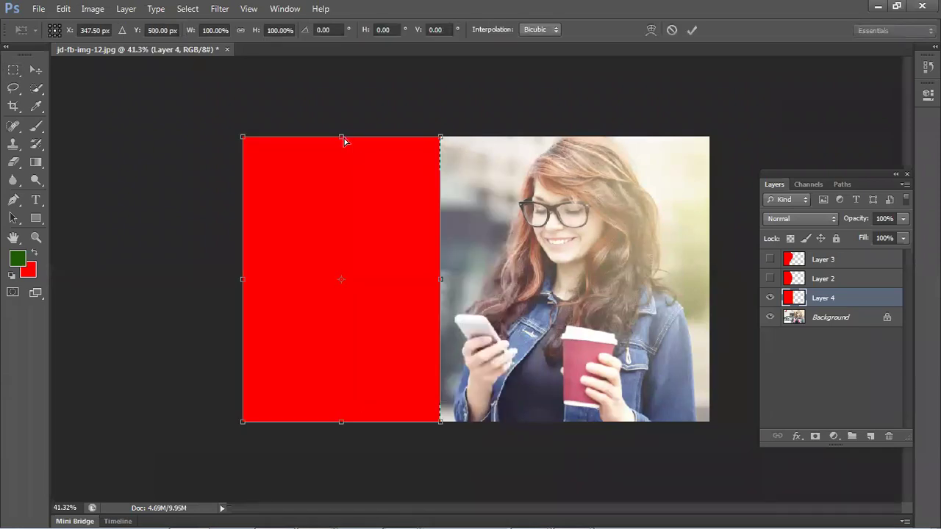
{"action": "left_click_drag", "start_coordinate": [344, 138], "coordinate": [456, 145]}
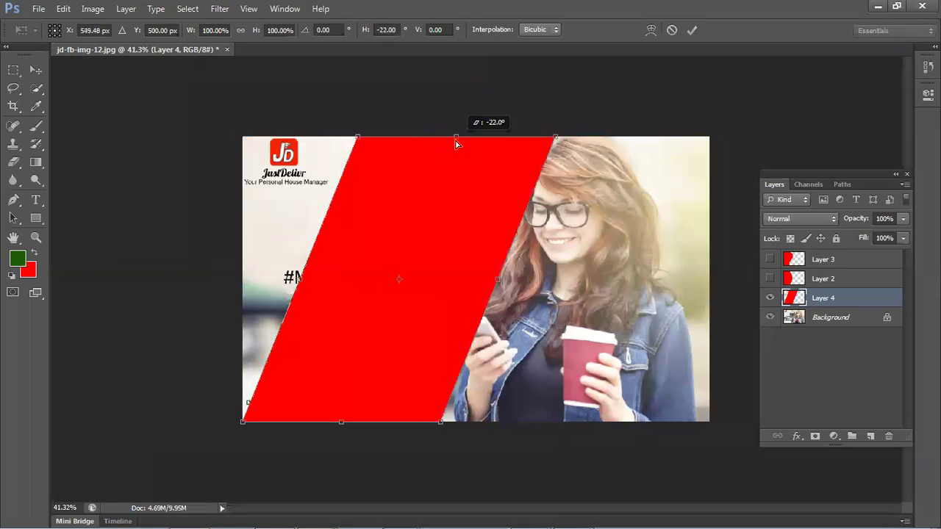
{"action": "key", "text": "Return"}
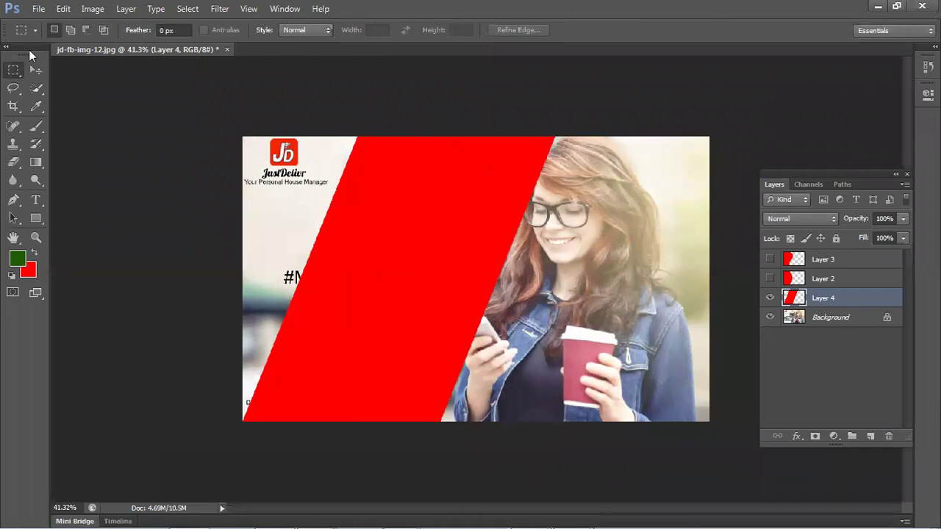
{"action": "left_click", "coordinate": [36, 70]}
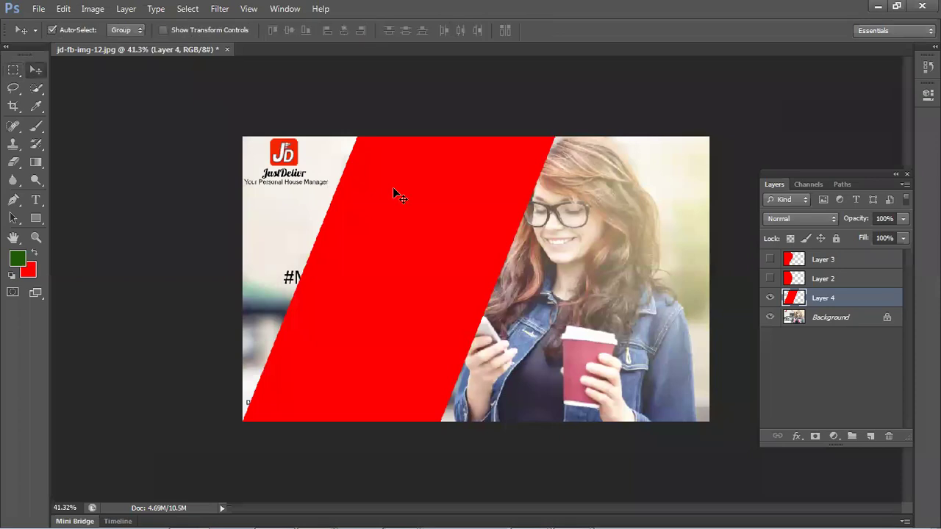
- Show and reposition the curved red Layer 2 shape, then undo to restore the slanted Layer 4
{"action": "key", "text": "Delete"}
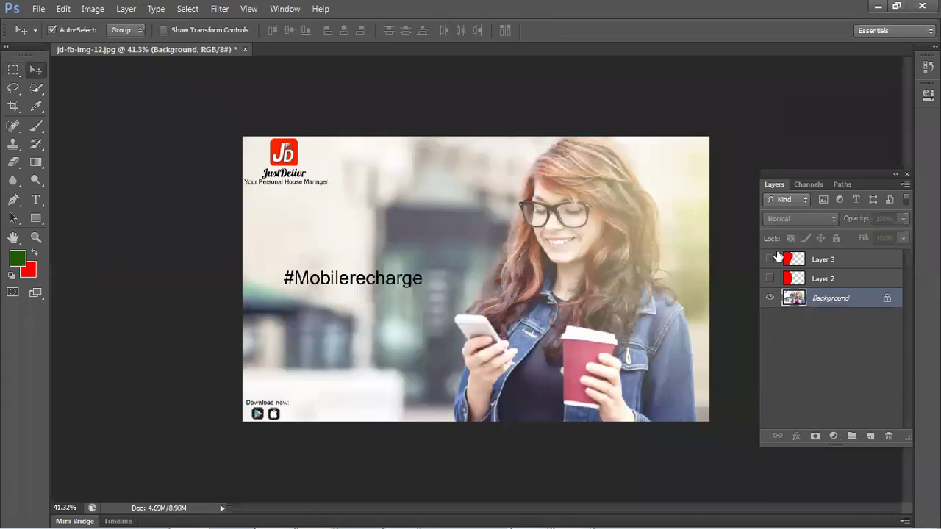
{"action": "left_click", "coordinate": [770, 280]}
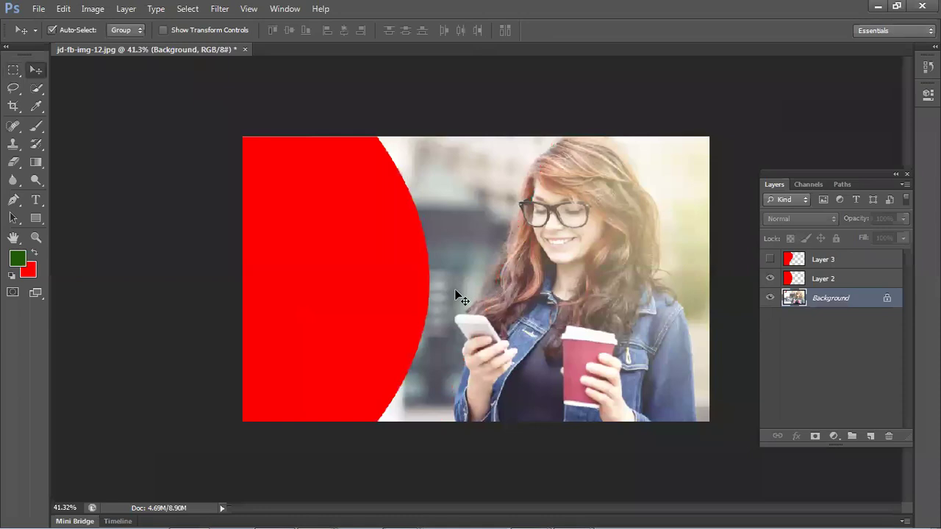
{"action": "left_click_drag", "start_coordinate": [387, 218], "coordinate": [400, 249]}
{"action": "left_click_drag", "start_coordinate": [389, 301], "coordinate": [376, 270]}
{"action": "mouse_move", "coordinate": [387, 210]}
{"action": "left_mouse_down"}
{"action": "mouse_move", "coordinate": [447, 290]}
{"action": "mouse_move", "coordinate": [392, 215]}
{"action": "mouse_move", "coordinate": [376, 224]}
{"action": "left_mouse_up"}
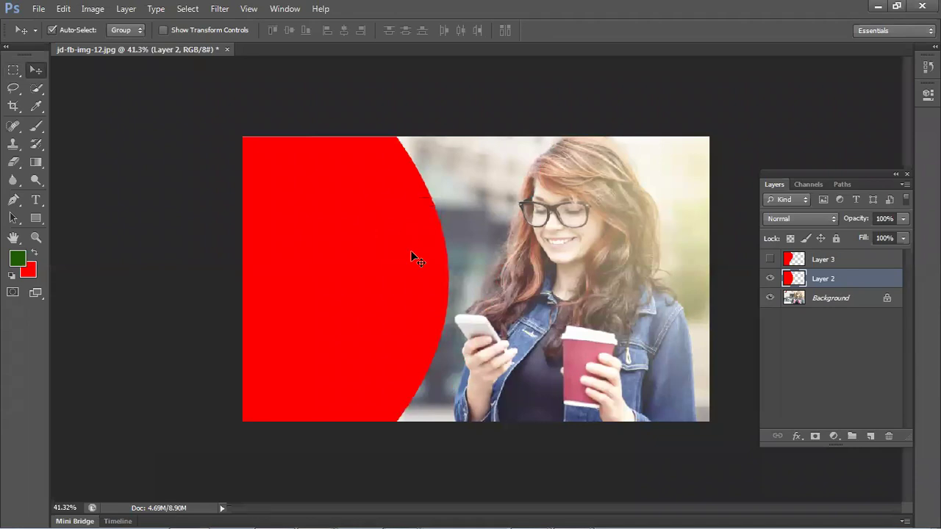
{"action": "key", "text": "shift+Left"}
{"action": "key", "text": "shift+Left"}
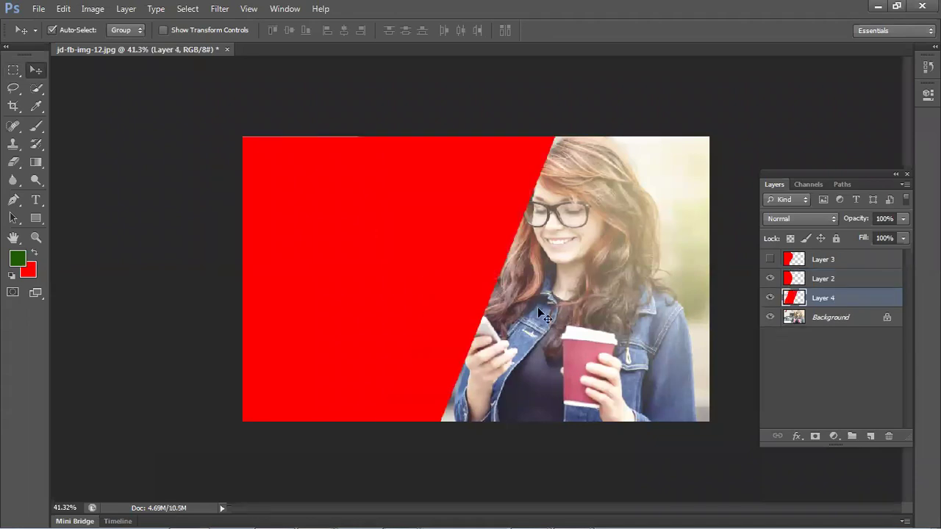
{"action": "left_click", "coordinate": [851, 299], "text": "ctrl"}
- Hide Layer 4's slanted band so only Layer 2's red semicircle remains, then select Layer 3
{"action": "left_click", "coordinate": [852, 282]}
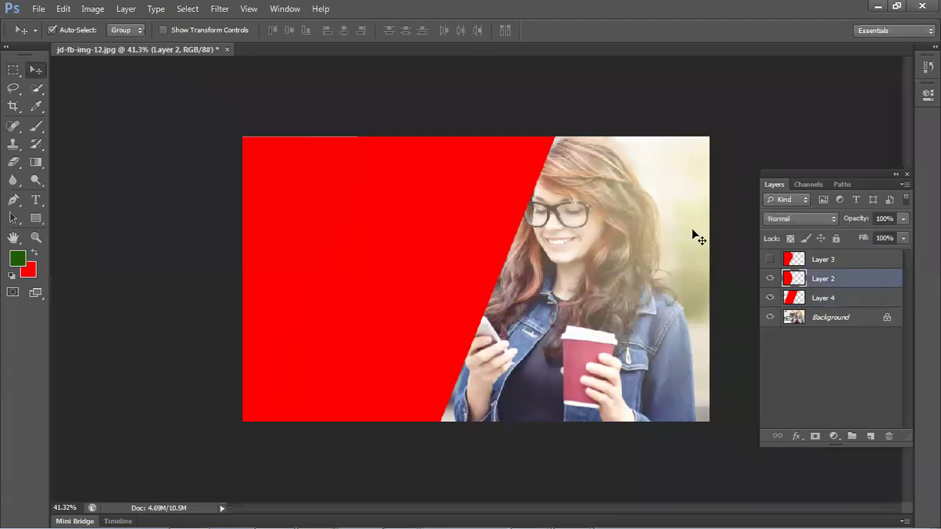
{"action": "left_click", "coordinate": [769, 298]}
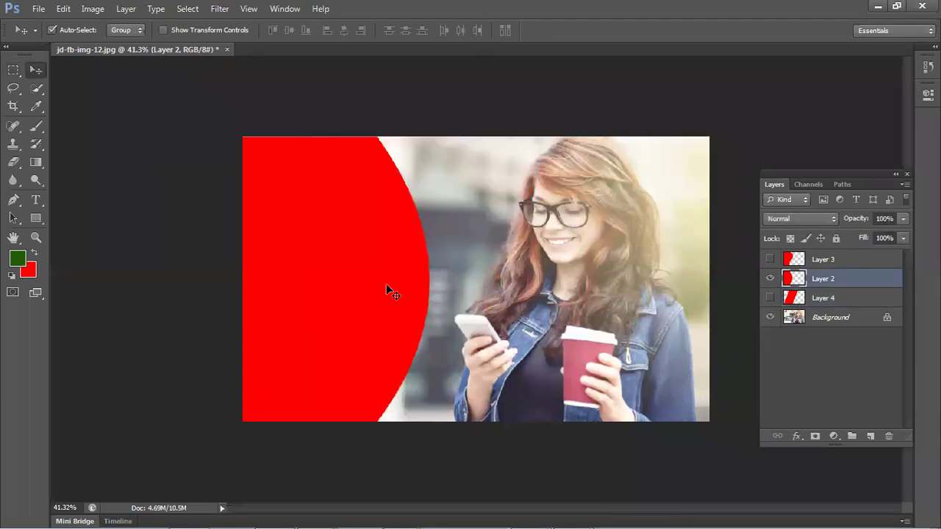
{"action": "left_click", "coordinate": [827, 259]}
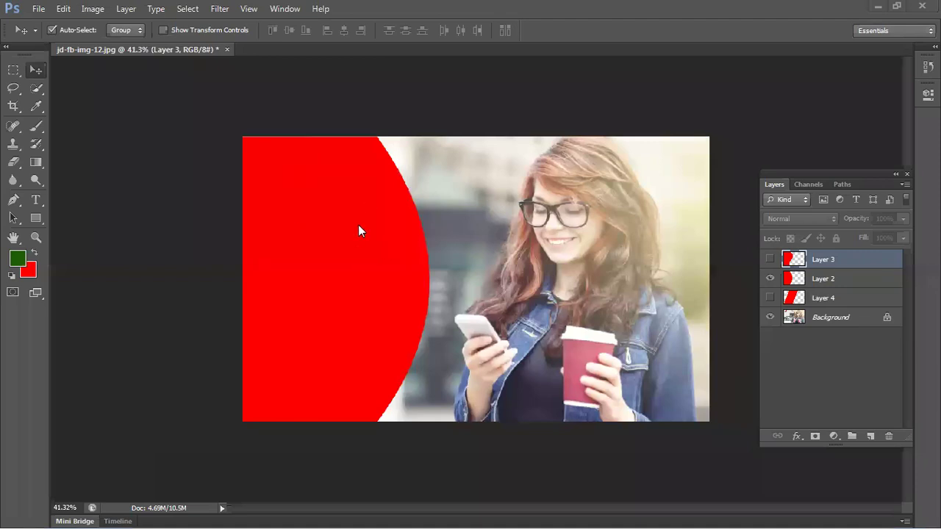
- Try the curved red shape of Layer 2 in new positions, toggling Layer 3's red shape to compare
{"action": "left_click_drag", "start_coordinate": [352, 258], "coordinate": [401, 380]}
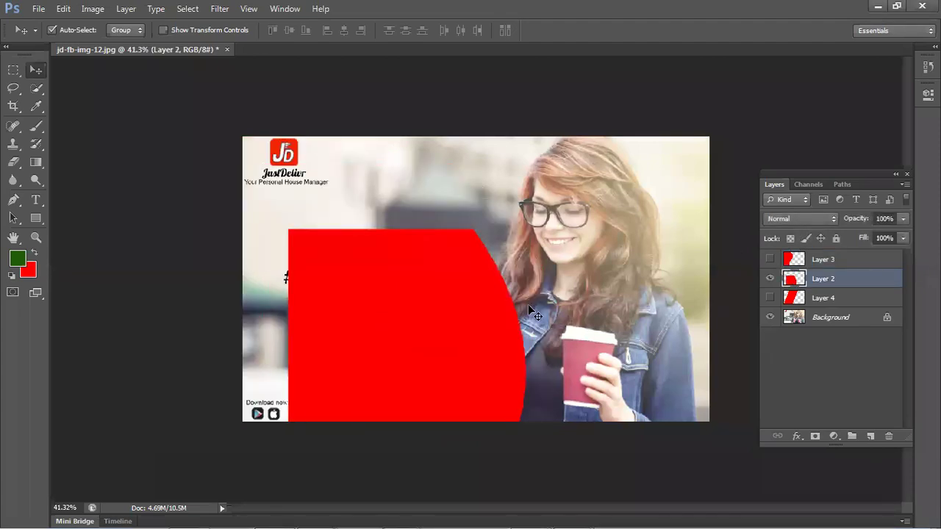
{"action": "left_click_drag", "start_coordinate": [440, 339], "coordinate": [607, 370]}
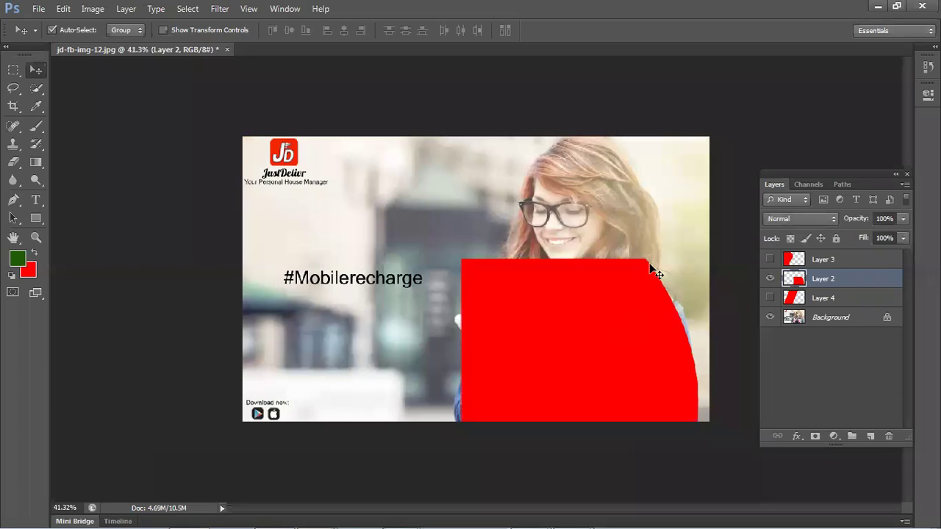
{"action": "left_click", "coordinate": [769, 259]}
{"action": "left_click", "coordinate": [770, 260]}
{"action": "left_click", "coordinate": [770, 260]}
- Slide the curved red shape flush to the left edge, its curve stopping just short of the phone
{"action": "left_click_drag", "start_coordinate": [368, 193], "coordinate": [293, 249]}
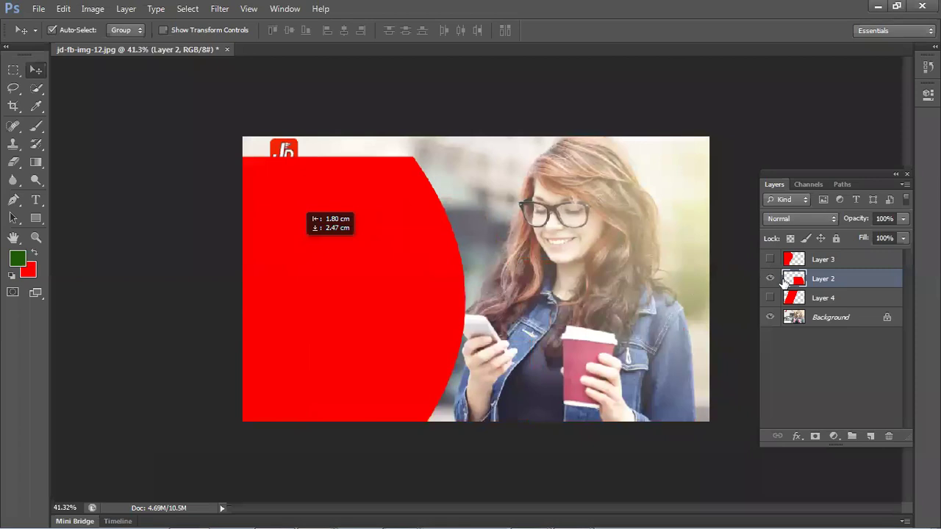
{"action": "left_click_drag", "start_coordinate": [520, 297], "coordinate": [570, 303]}
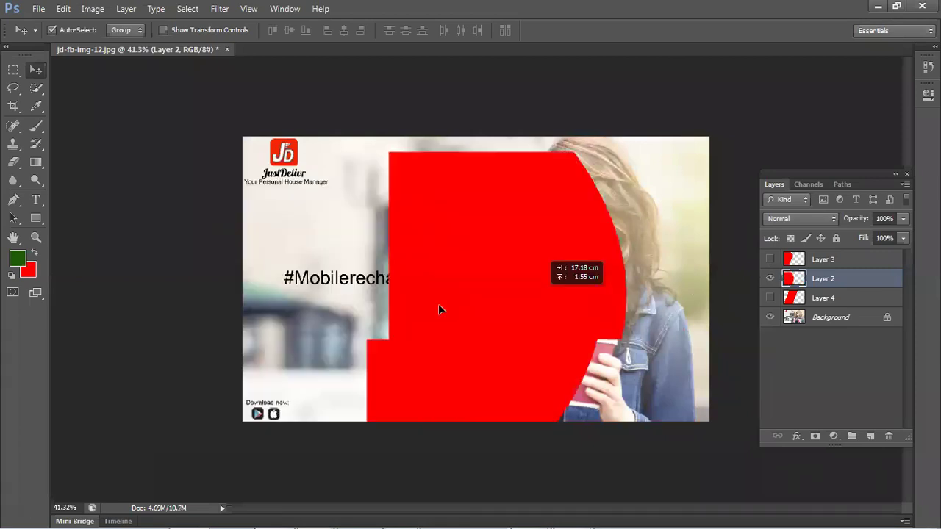
{"action": "left_click_drag", "start_coordinate": [438, 303], "coordinate": [420, 307]}
{"action": "left_click_drag", "start_coordinate": [450, 269], "coordinate": [428, 262]}
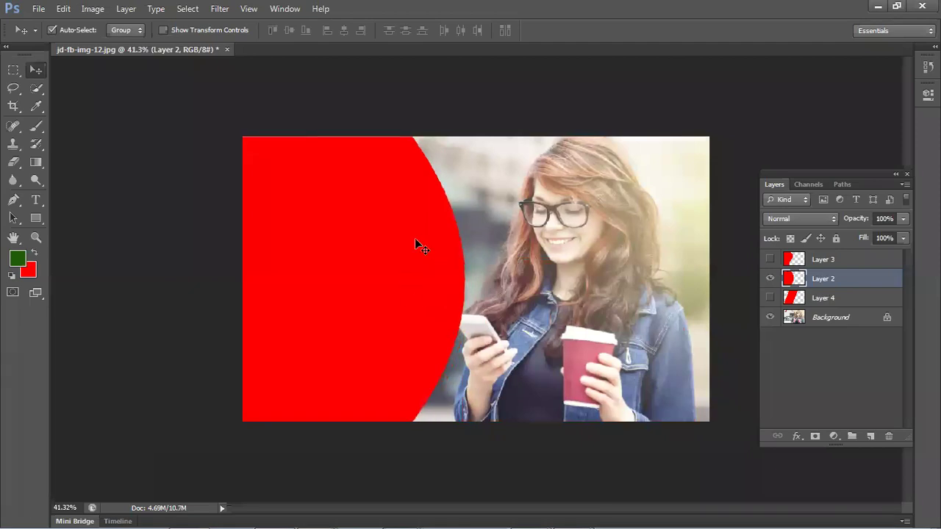
{"action": "left_click_drag", "start_coordinate": [423, 219], "coordinate": [383, 235]}
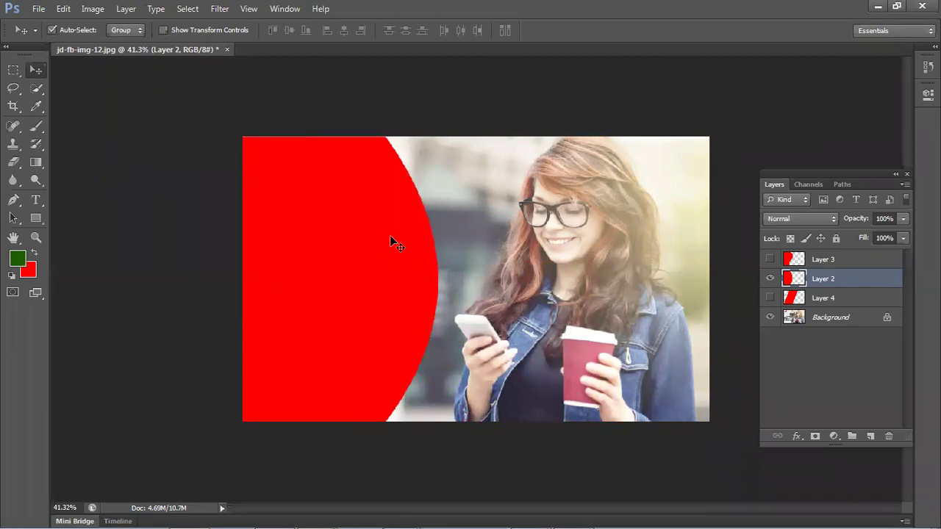
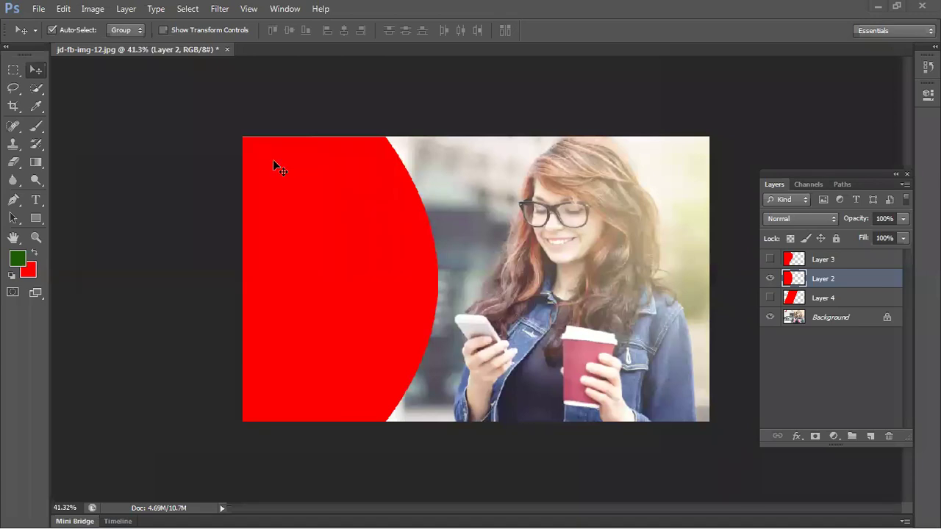
- Shift the red curved panel slightly left over the photo and duplicate its layer
{"action": "left_click_drag", "start_coordinate": [413, 352], "coordinate": [382, 278]}
{"action": "left_click_drag", "start_coordinate": [382, 240], "coordinate": [372, 267]}
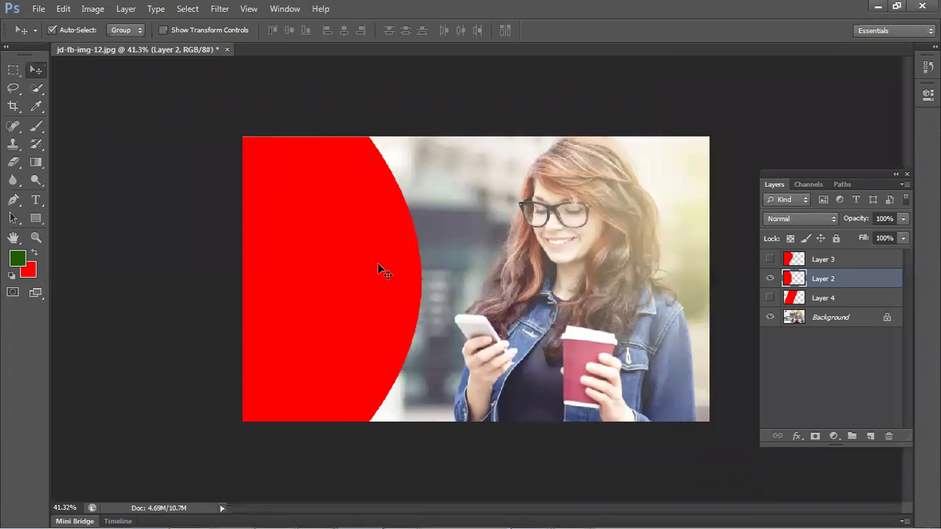
{"action": "key", "text": "ctrl+j"}
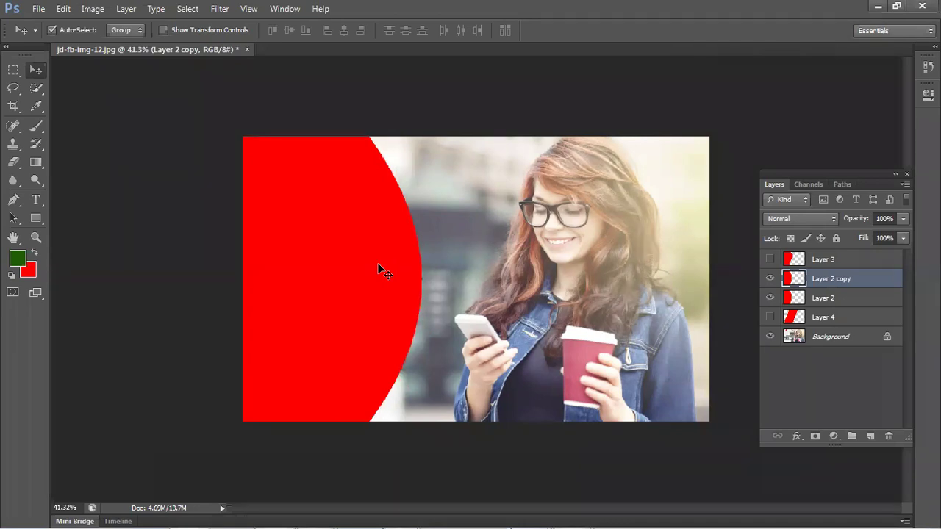
- Select Layer 2 copy, drag it right across the photo, then delete it
{"action": "left_click", "coordinate": [831, 301]}
{"action": "left_click", "coordinate": [831, 287]}
{"action": "left_click", "coordinate": [830, 297]}
{"action": "left_click", "coordinate": [830, 285]}
{"action": "left_click", "coordinate": [831, 302]}
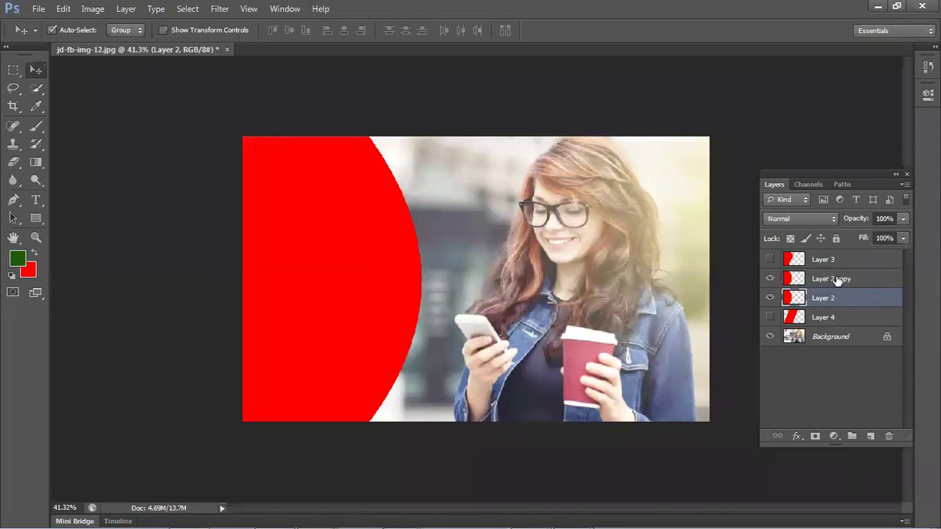
{"action": "left_click", "coordinate": [835, 279]}
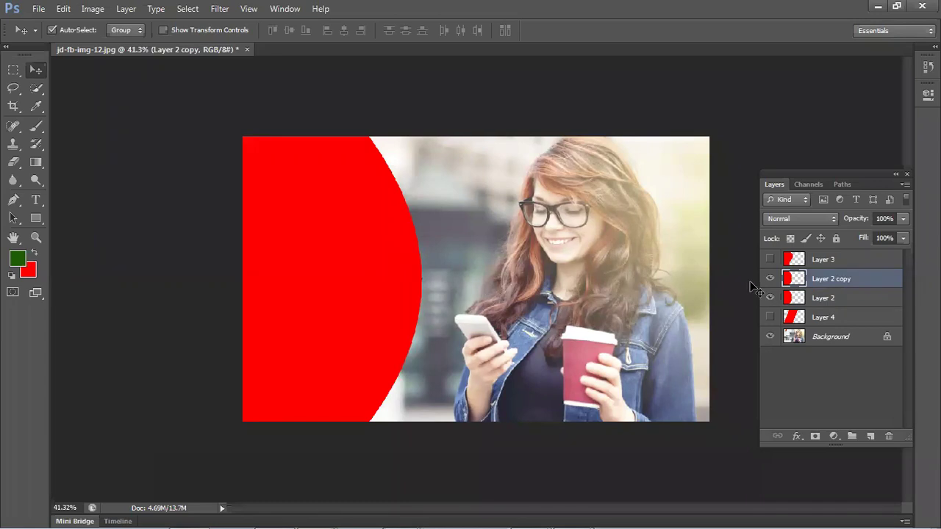
{"action": "left_click_drag", "start_coordinate": [408, 245], "coordinate": [617, 253]}
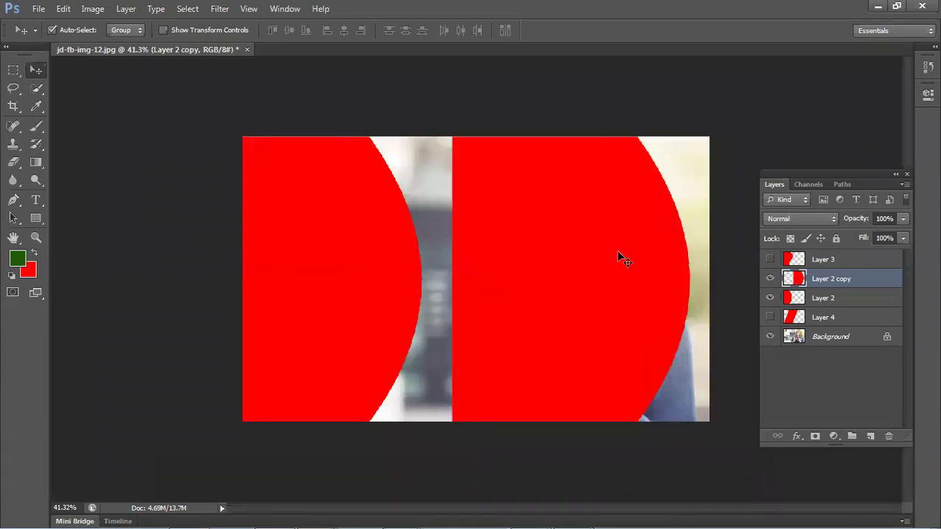
{"action": "key", "text": "Delete"}
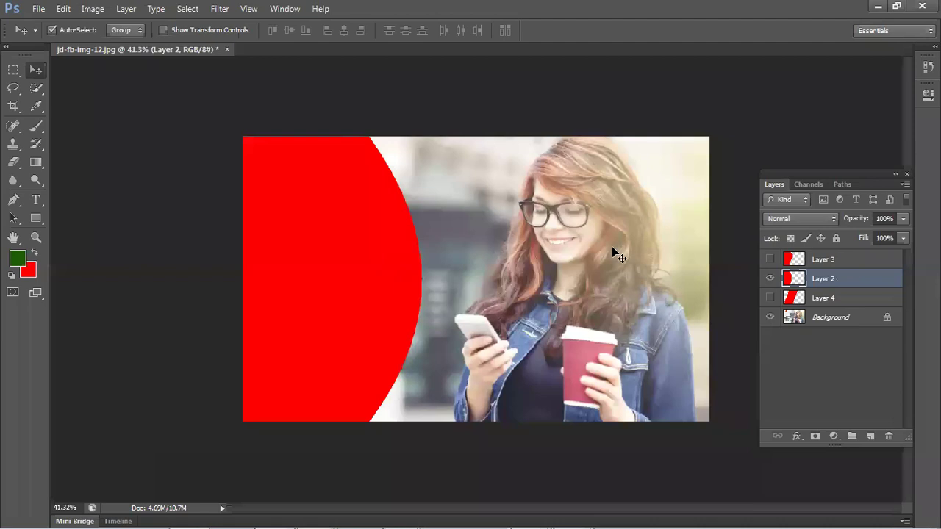
- Try a duplicate of the red panel moved right, then delete that copy
{"action": "left_click_drag", "start_coordinate": [360, 275], "coordinate": [293, 245]}
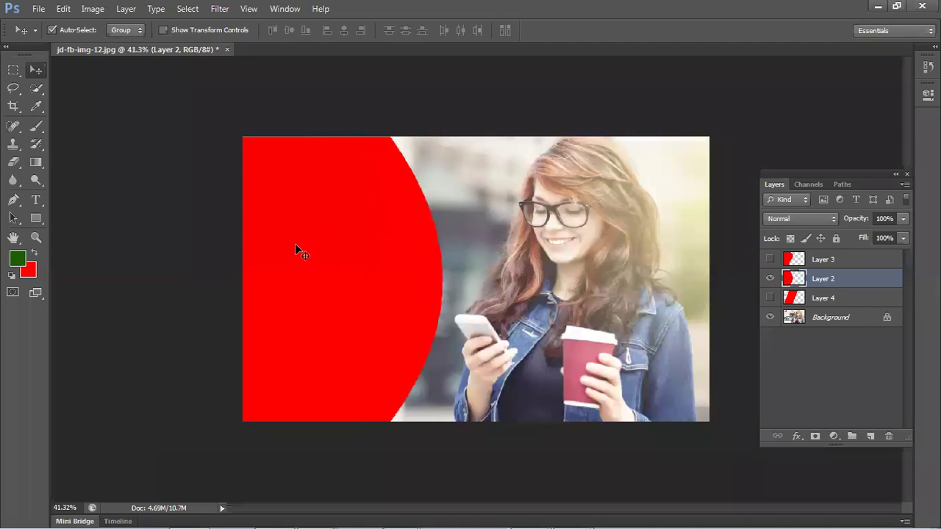
{"action": "key", "text": "ctrl+j"}
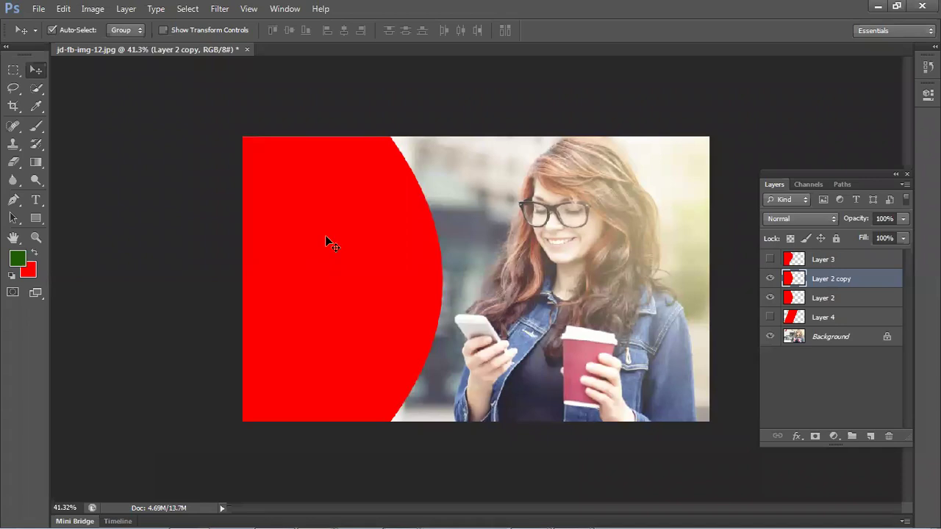
{"action": "left_click_drag", "start_coordinate": [422, 292], "coordinate": [535, 292]}
{"action": "left_click", "coordinate": [317, 308]}
{"action": "left_click", "coordinate": [541, 308]}
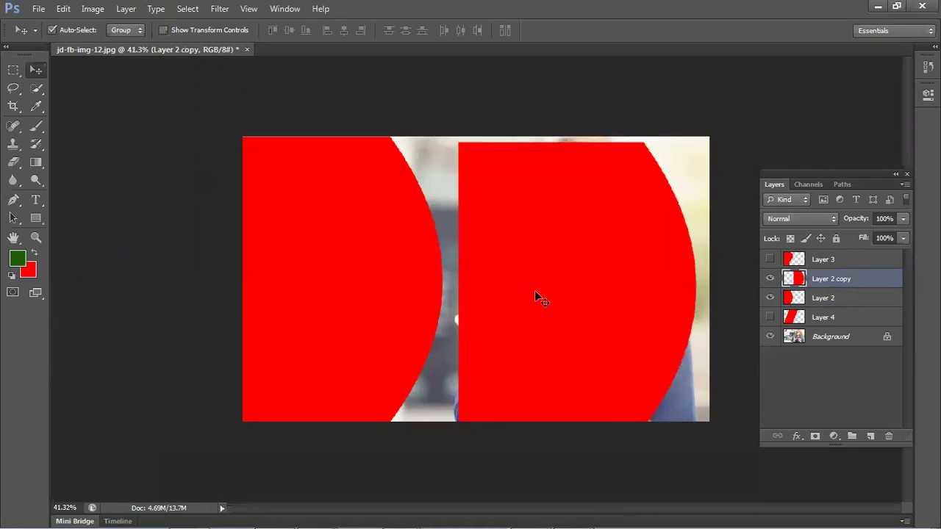
{"action": "key", "text": "Delete"}
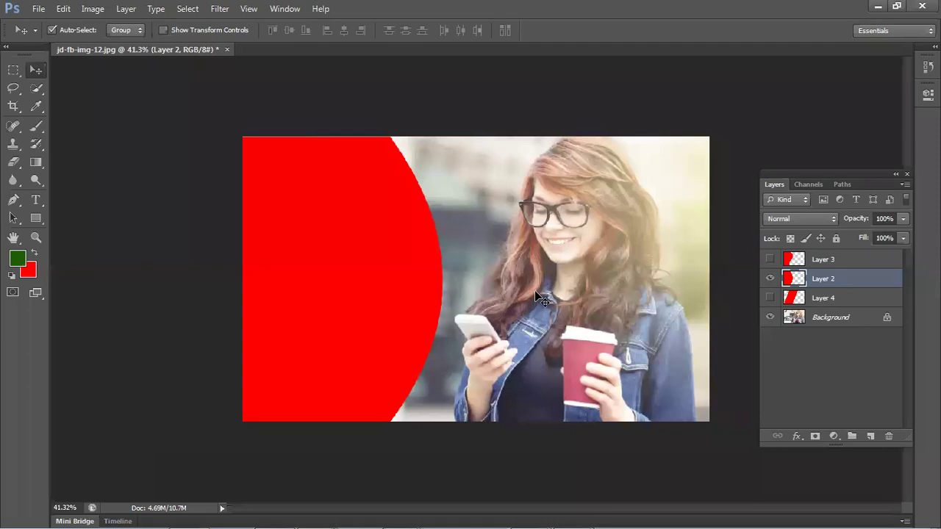
- Reposition Layer 2, duplicate it, and place Layer 2 copy further right beside it
{"action": "left_click_drag", "start_coordinate": [338, 267], "coordinate": [575, 257]}
{"action": "key", "text": "ctrl+j"}
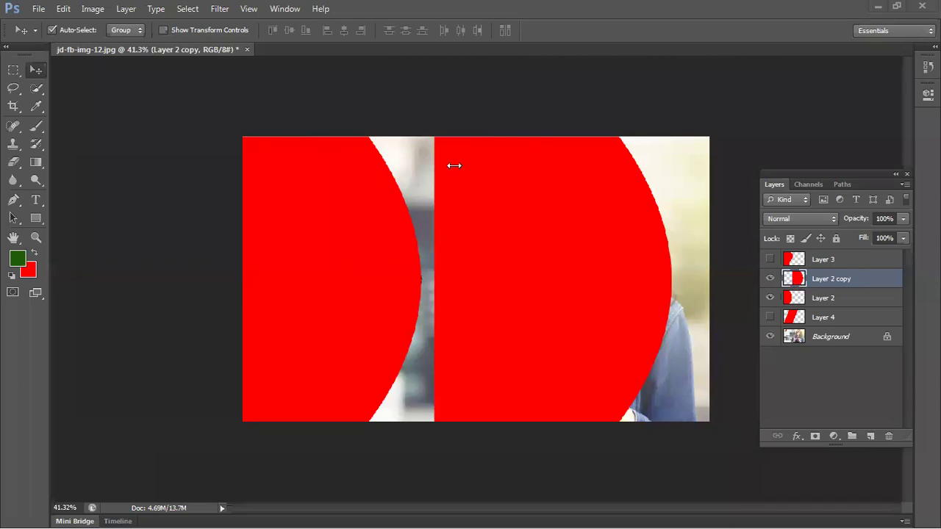
{"action": "mouse_move", "coordinate": [347, 257]}
{"action": "left_mouse_down"}
{"action": "mouse_move", "coordinate": [349, 209]}
{"action": "mouse_move", "coordinate": [359, 255]}
{"action": "left_mouse_up"}
{"action": "left_click_drag", "start_coordinate": [489, 247], "coordinate": [515, 255]}
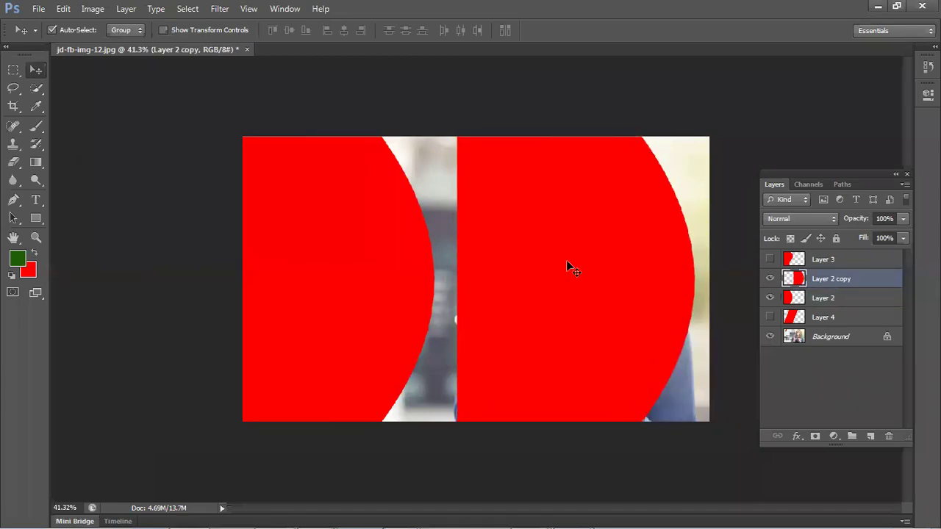
- Load Layer 2 copy's shape as a selection and fill it with the current colour
{"action": "left_click", "coordinate": [781, 283], "text": "ctrl"}
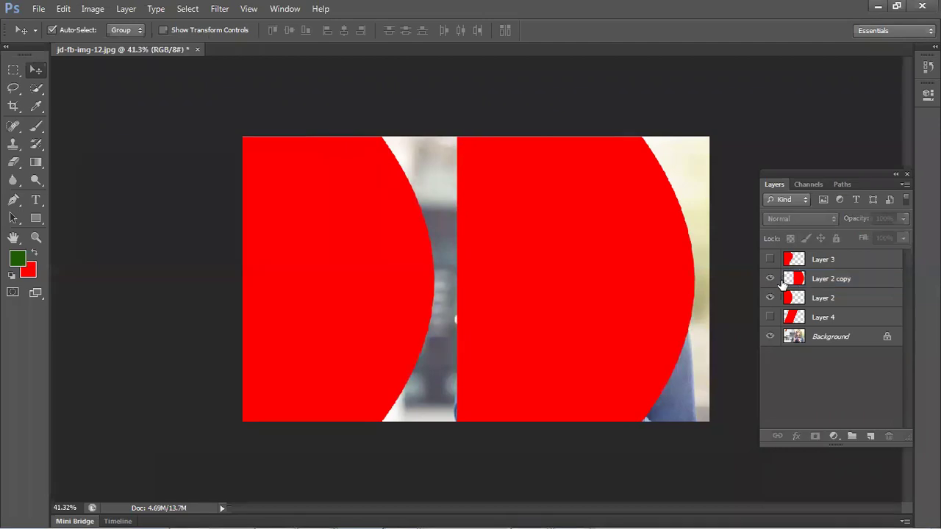
{"action": "left_click", "coordinate": [792, 287], "text": "ctrl"}
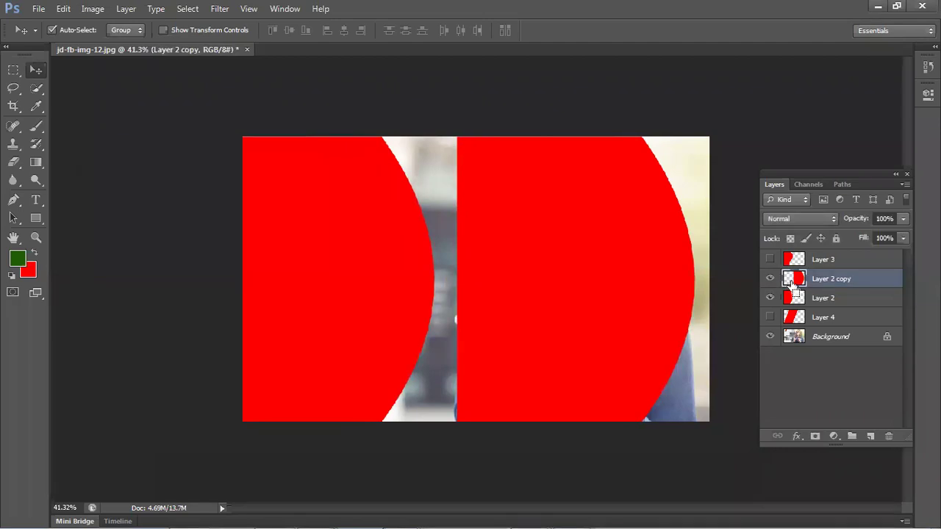
{"action": "double_click", "coordinate": [793, 287]}
{"action": "left_click", "coordinate": [790, 180]}
{"action": "left_click", "coordinate": [798, 277], "text": "ctrl"}
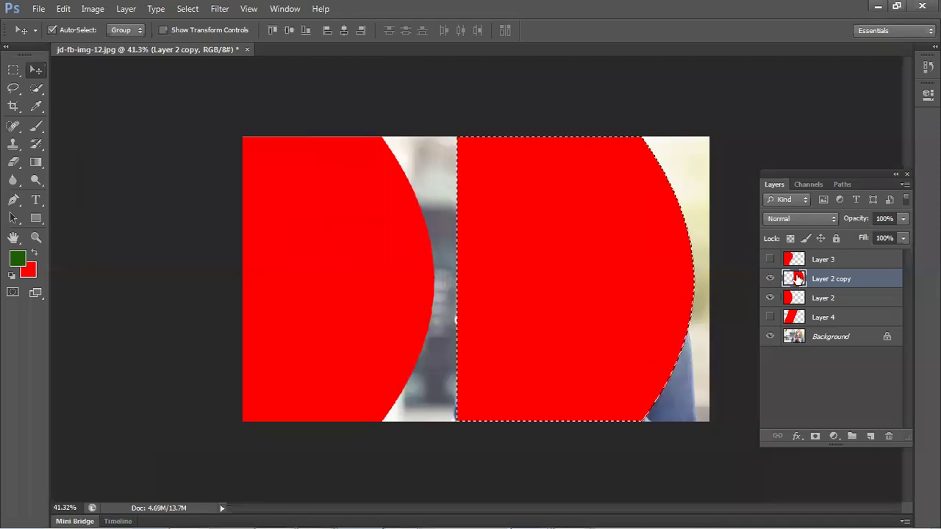
{"action": "key", "text": "alt+BackSpace"}
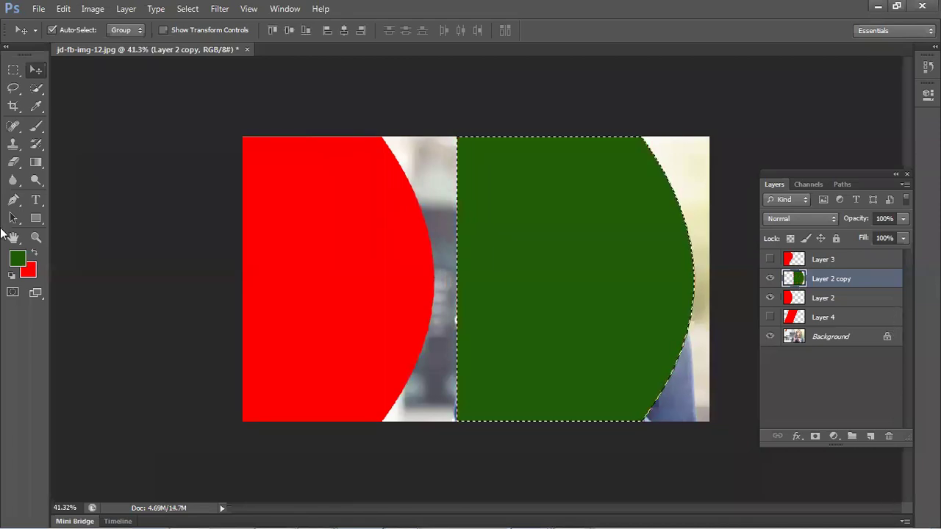
- Set the foreground colour to black, refill the copied panel with it, and deselect
{"action": "left_click", "coordinate": [17, 258]}
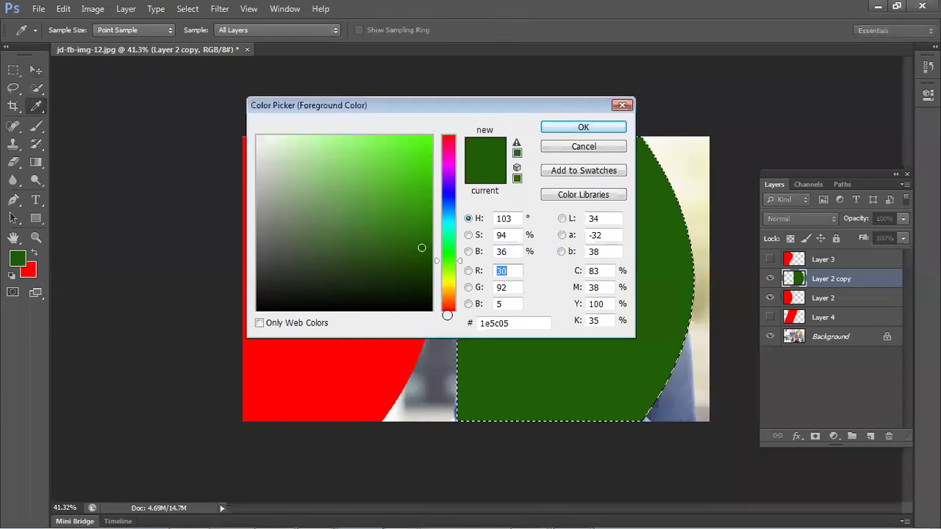
{"action": "left_click", "coordinate": [430, 310]}
{"action": "left_click", "coordinate": [570, 129]}
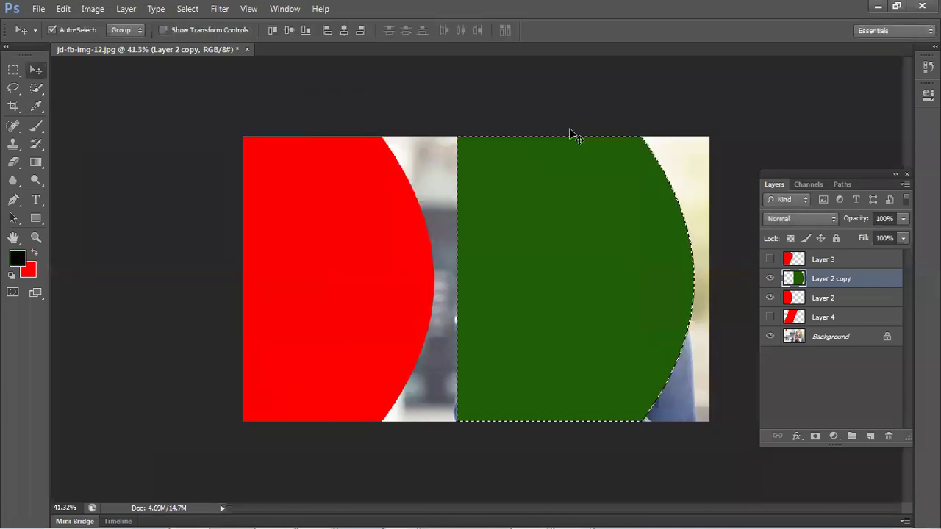
{"action": "key", "text": "alt+BackSpace"}
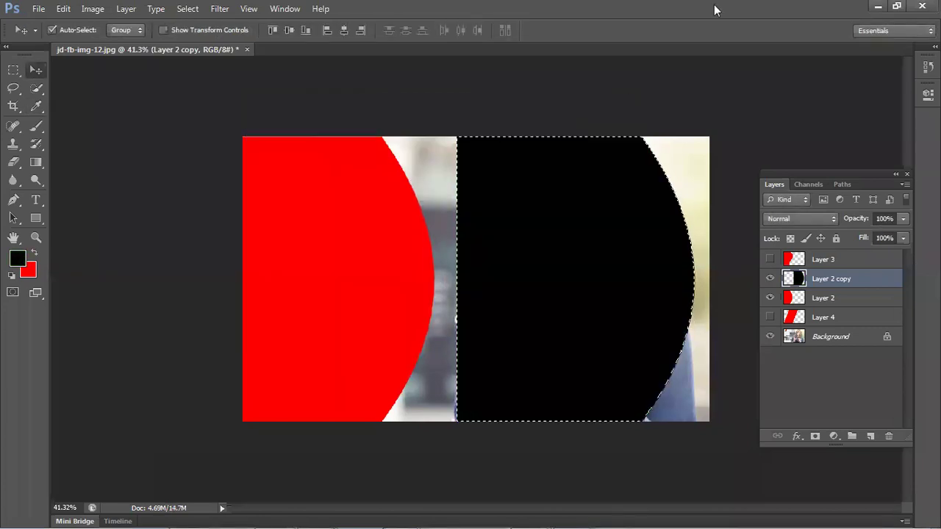
{"action": "key", "text": "ctrl+d"}
- Place the black copy beneath the red panel, offset so a thin black rim shows
{"action": "left_click_drag", "start_coordinate": [501, 199], "coordinate": [345, 233]}
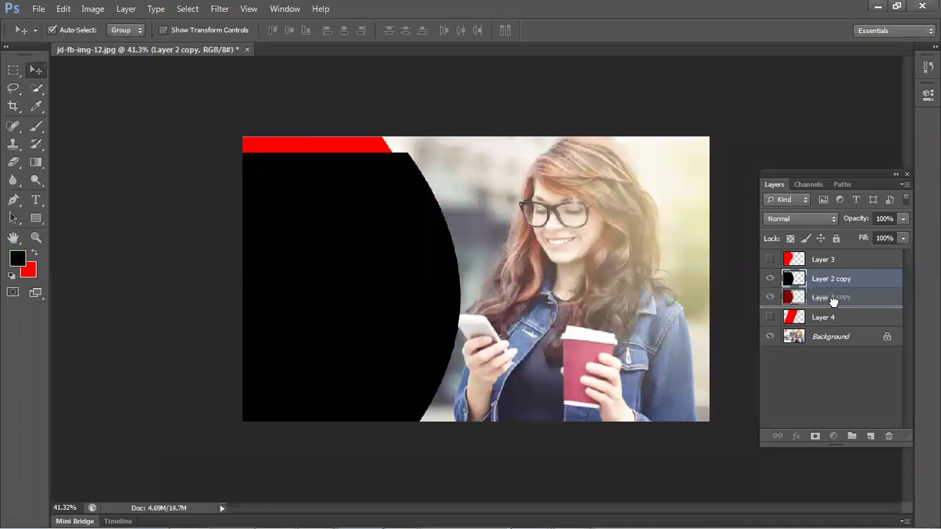
{"action": "key", "text": "ctrl+bracketleft"}
{"action": "left_click_drag", "start_coordinate": [431, 330], "coordinate": [431, 330]}
{"action": "left_click", "coordinate": [184, 279]}
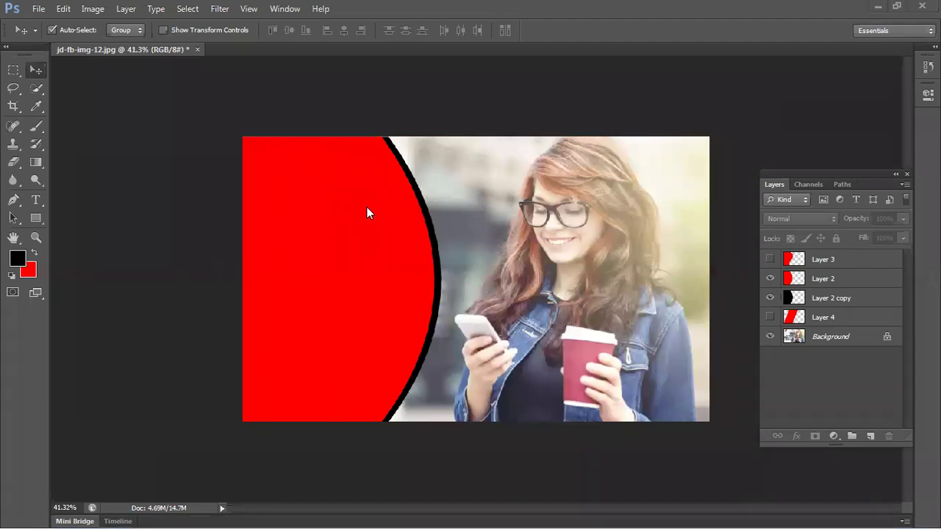
{"action": "left_click", "coordinate": [439, 278]}
{"action": "key", "text": "Delete"}
{"action": "left_click_drag", "start_coordinate": [444, 276], "coordinate": [360, 246]}
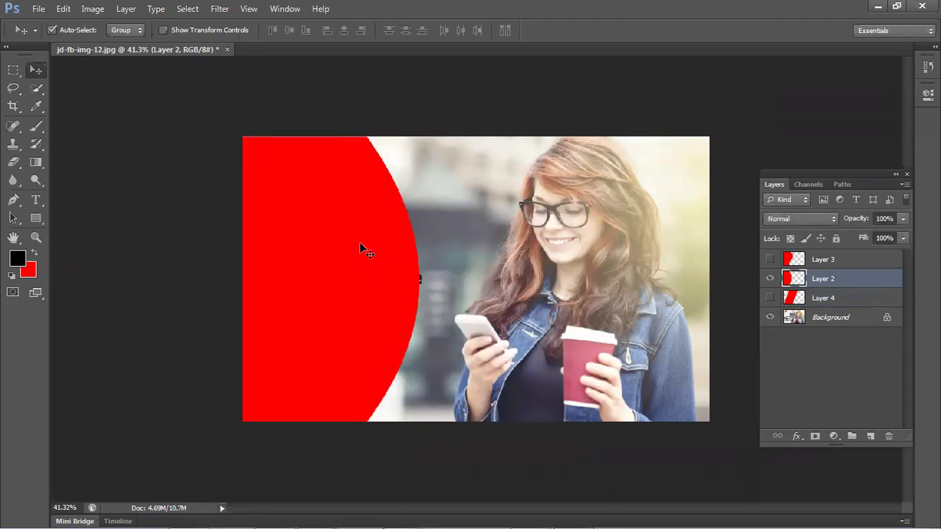
{"action": "key", "text": "ctrl+j"}
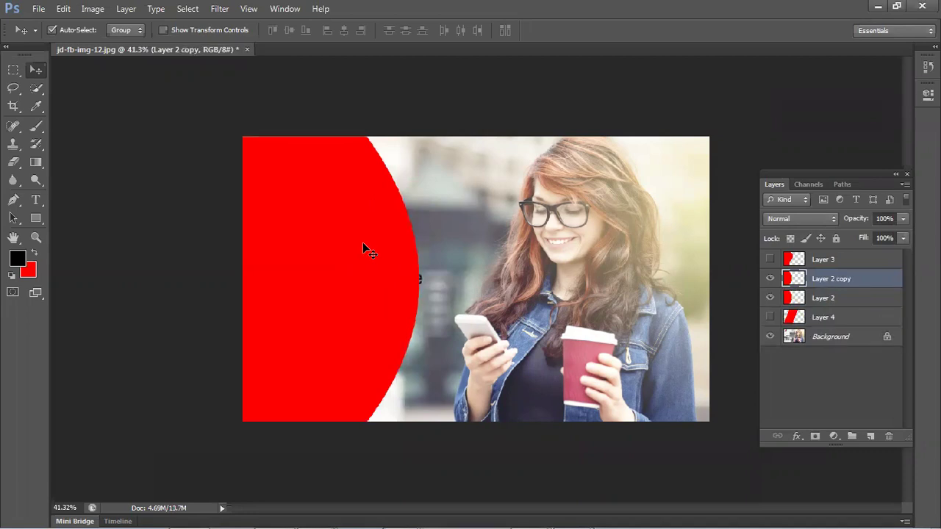
{"action": "left_click_drag", "start_coordinate": [624, 289], "coordinate": [655, 267]}
{"action": "left_click", "coordinate": [354, 265]}
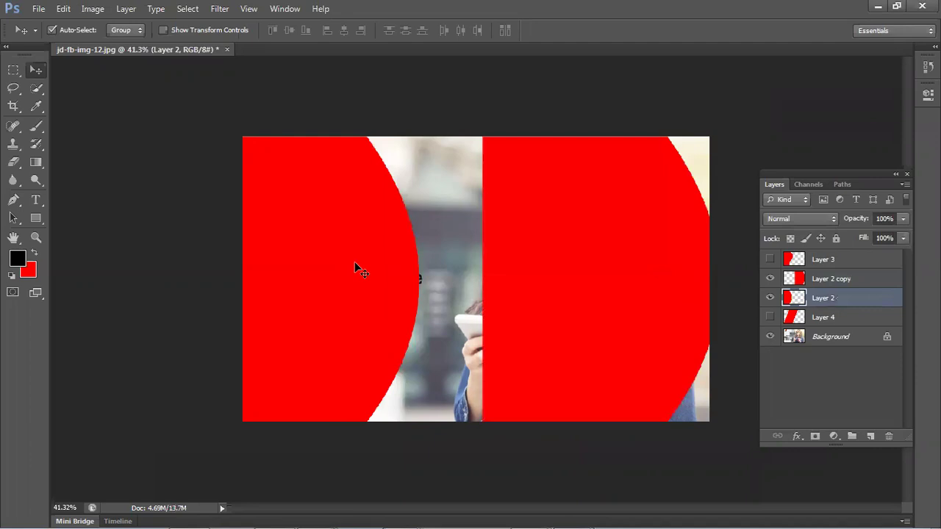
{"action": "key", "text": "shift+Right"}
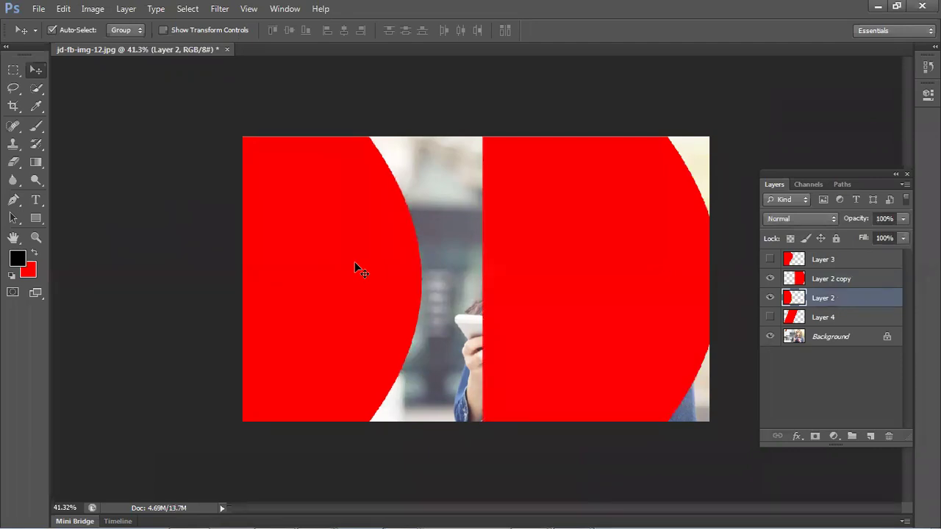
{"action": "left_click", "coordinate": [183, 258]}
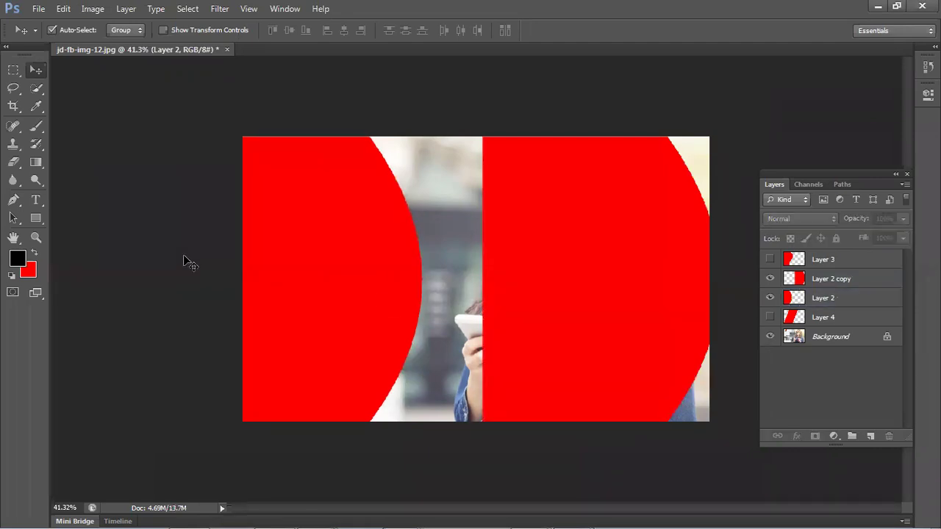
{"action": "left_click", "coordinate": [380, 300]}
{"action": "left_click", "coordinate": [546, 304]}
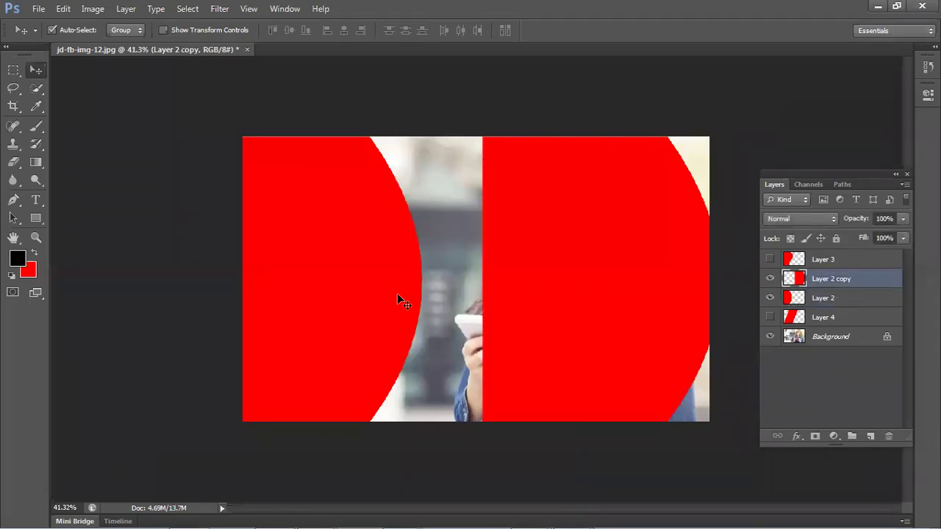
{"action": "left_click", "coordinate": [413, 295]}
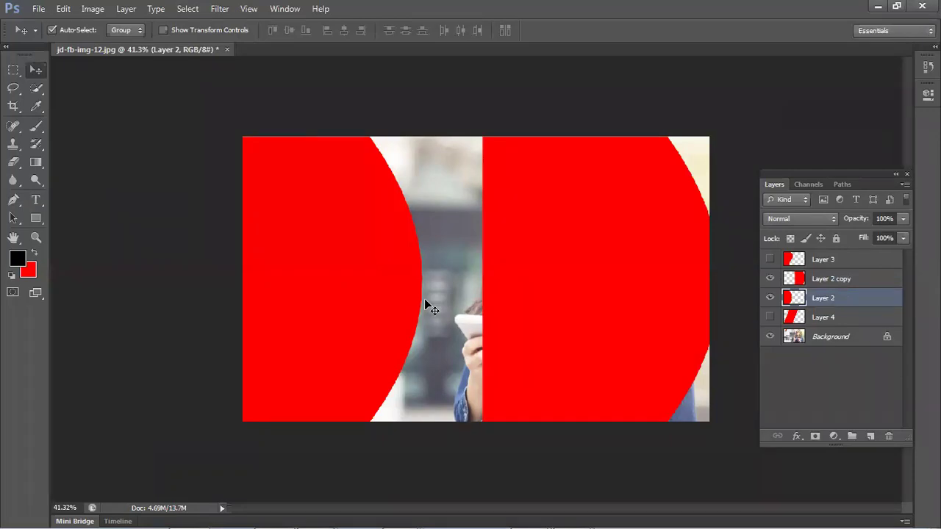
{"action": "left_click", "coordinate": [870, 264]}
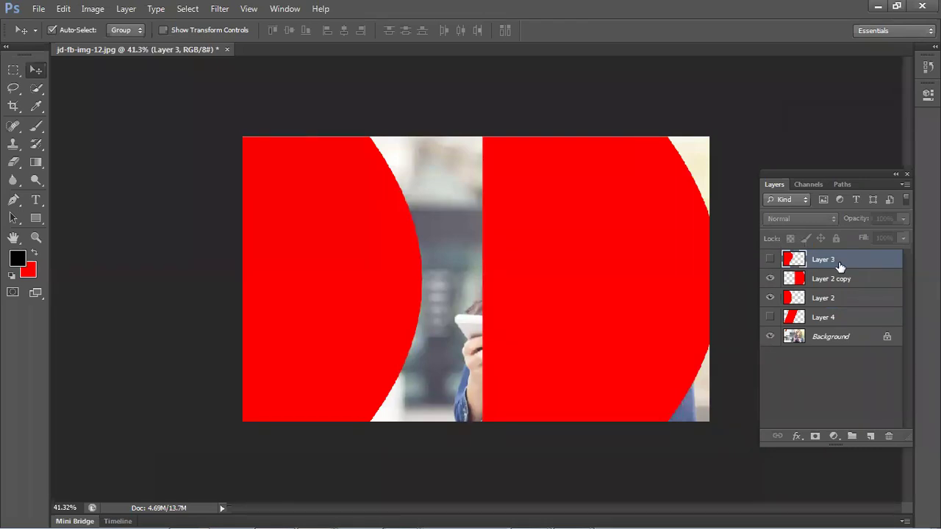
{"action": "left_click", "coordinate": [844, 280]}
{"action": "left_click", "coordinate": [849, 297]}
{"action": "left_click", "coordinate": [846, 279]}
{"action": "left_click", "coordinate": [852, 297]}
{"action": "left_click", "coordinate": [857, 260]}
{"action": "left_click", "coordinate": [857, 276]}
{"action": "left_click_drag", "start_coordinate": [13, 70], "coordinate": [63, 74]}
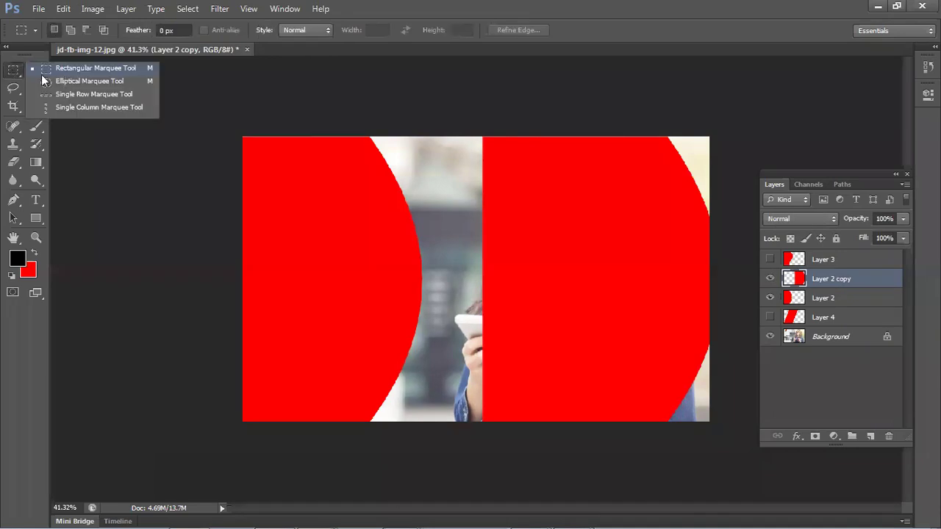
{"action": "left_click", "coordinate": [76, 85]}
{"action": "left_click_drag", "start_coordinate": [84, 96], "coordinate": [399, 346]}
{"action": "key", "text": "ctrl+d"}
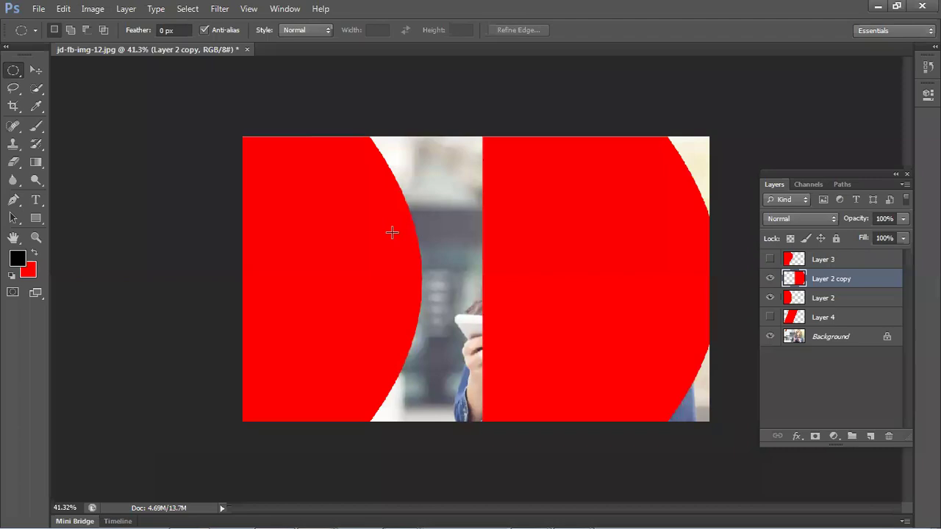
{"action": "key", "text": "ctrl+shift+d"}
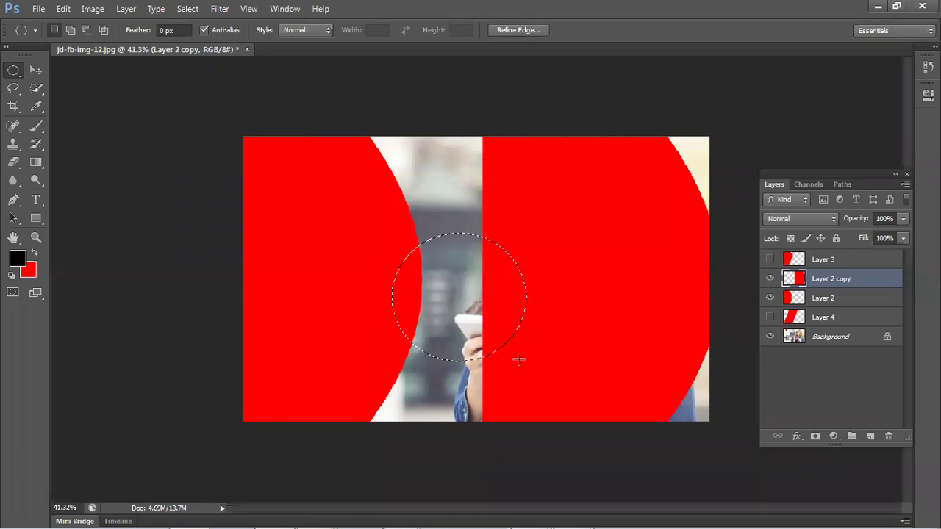
{"action": "left_click", "coordinate": [524, 357]}
{"action": "left_click_drag", "start_coordinate": [412, 257], "coordinate": [520, 374]}
{"action": "left_click", "coordinate": [495, 329]}
{"action": "left_click_drag", "start_coordinate": [80, 99], "coordinate": [419, 428]}
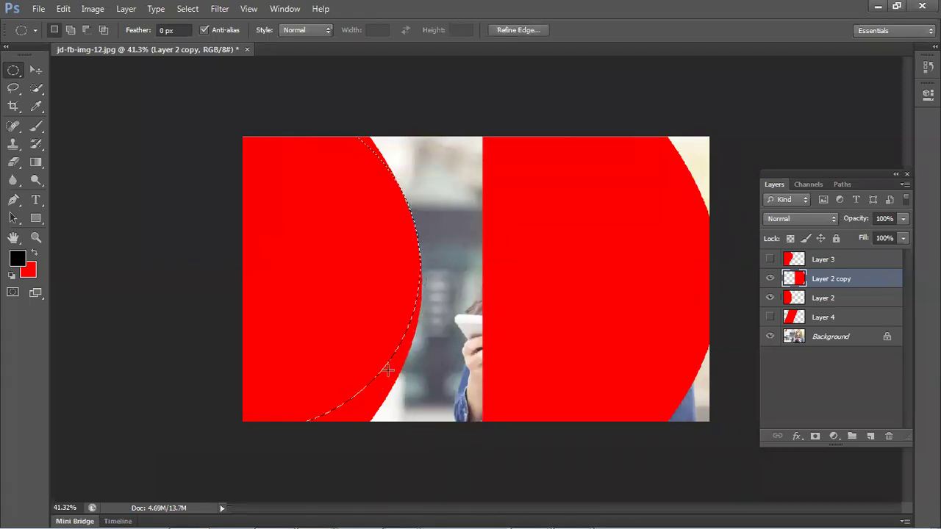
{"action": "left_click_drag", "start_coordinate": [338, 365], "coordinate": [463, 436]}
{"action": "left_click", "coordinate": [495, 444]}
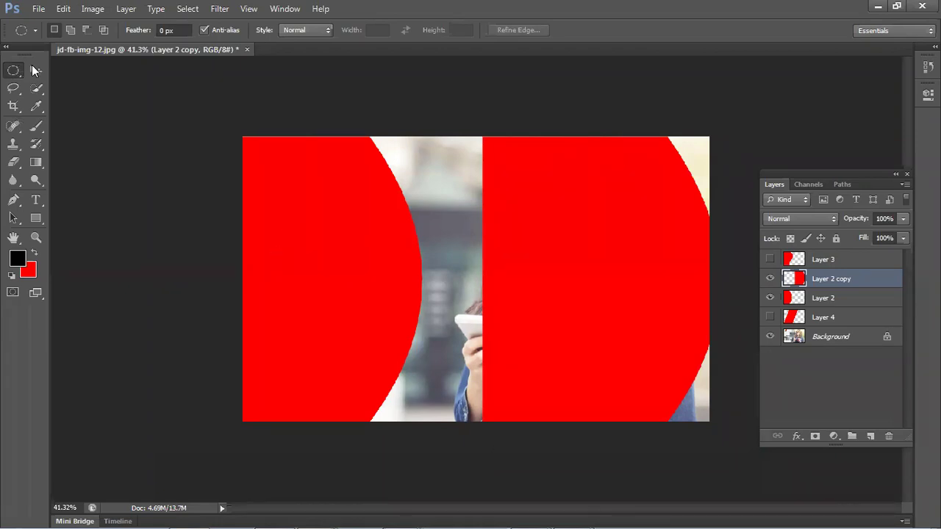
{"action": "left_click", "coordinate": [35, 70]}
- Drag Layer 2 and Layer 2 copy toward the middle, nudge the copy right, and load its outline
{"action": "left_click_drag", "start_coordinate": [289, 238], "coordinate": [319, 225]}
{"action": "mouse_move", "coordinate": [555, 247]}
{"action": "left_mouse_down"}
{"action": "mouse_move", "coordinate": [533, 281]}
{"action": "mouse_move", "coordinate": [539, 253]}
{"action": "left_mouse_up"}
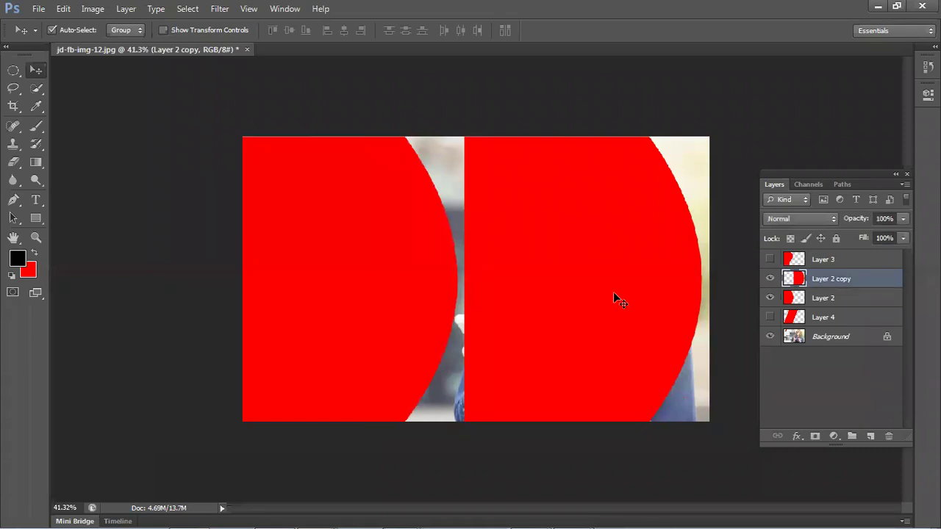
{"action": "key", "text": "shift+Right"}
{"action": "key", "text": "shift+Right"}
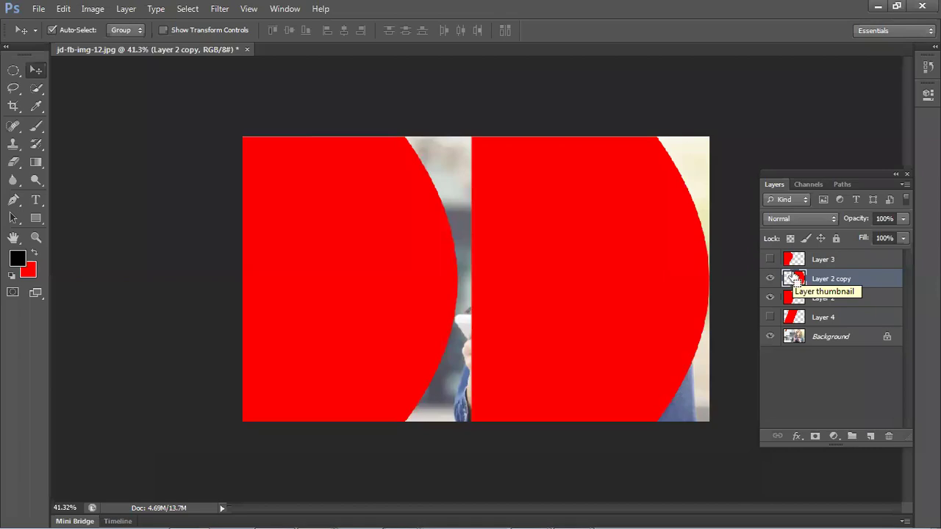
{"action": "left_click", "coordinate": [792, 276], "text": "ctrl"}
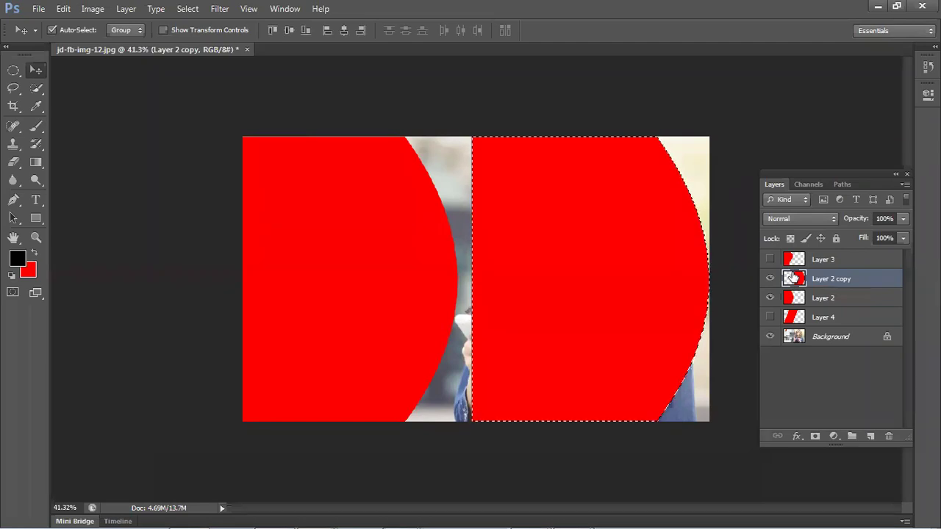
- Clear the red fill inside the selection and set the foreground colour to yellow #f2b600
{"action": "key", "text": "a"}
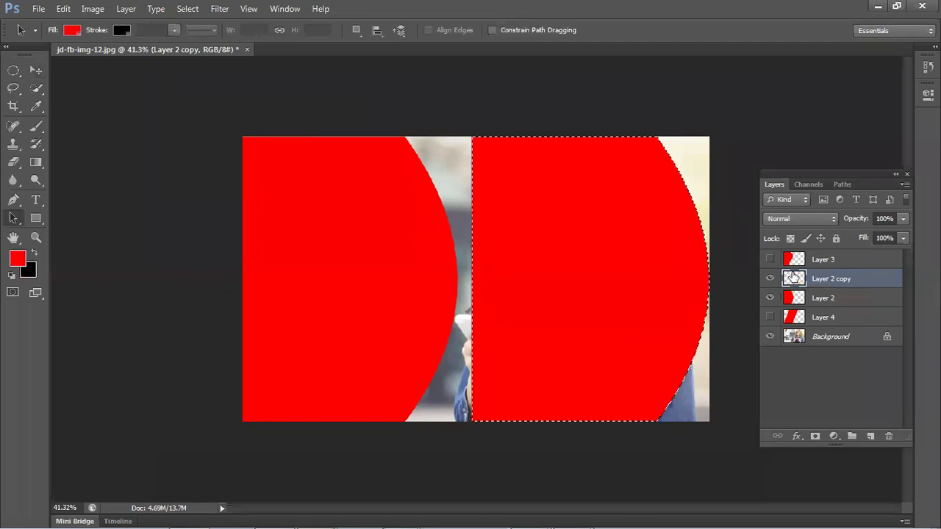
{"action": "key", "text": "Delete"}
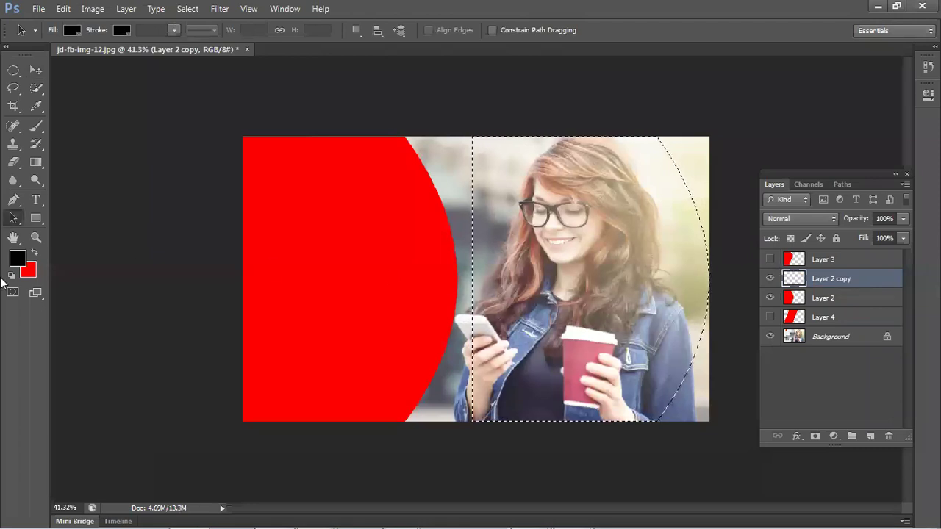
{"action": "left_click", "coordinate": [18, 258]}
{"action": "left_click", "coordinate": [421, 240]}
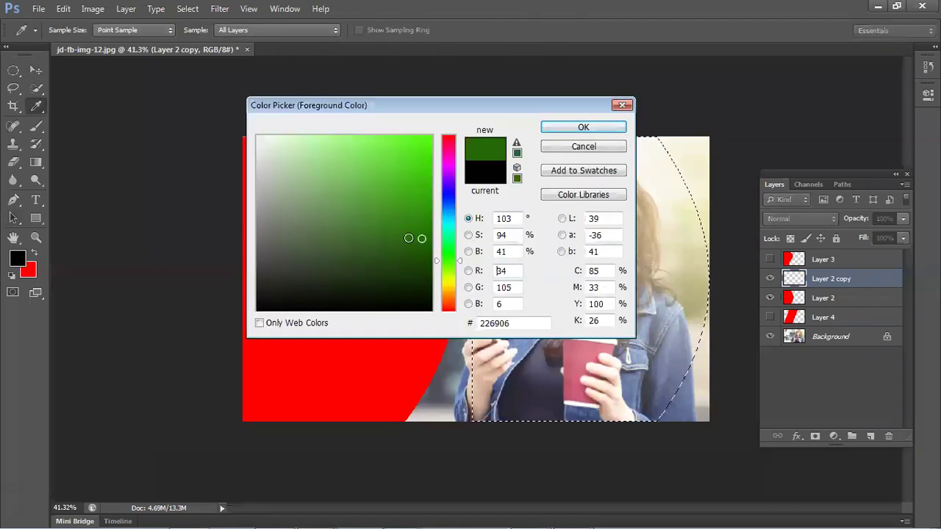
{"action": "left_click_drag", "start_coordinate": [446, 286], "coordinate": [446, 273]}
{"action": "left_click_drag", "start_coordinate": [420, 162], "coordinate": [432, 144]}
{"action": "left_click", "coordinate": [446, 289]}
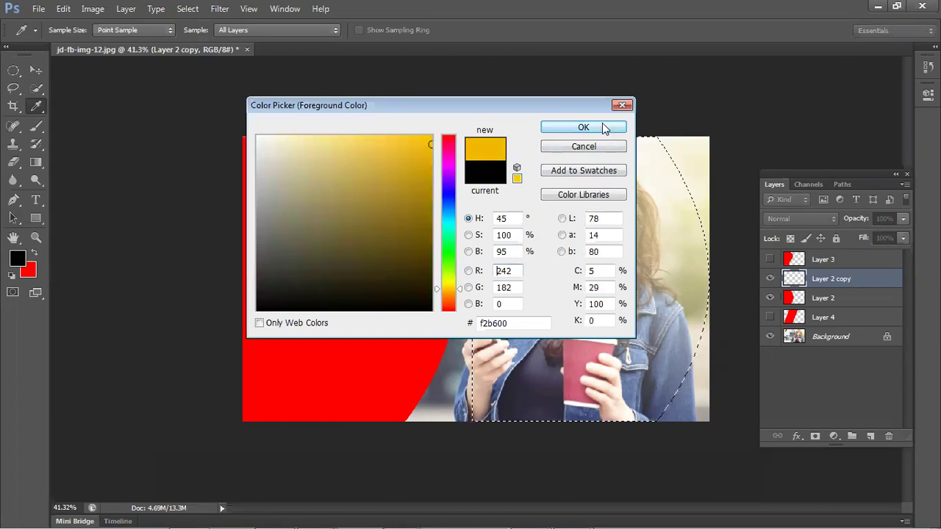
{"action": "left_click", "coordinate": [602, 123]}
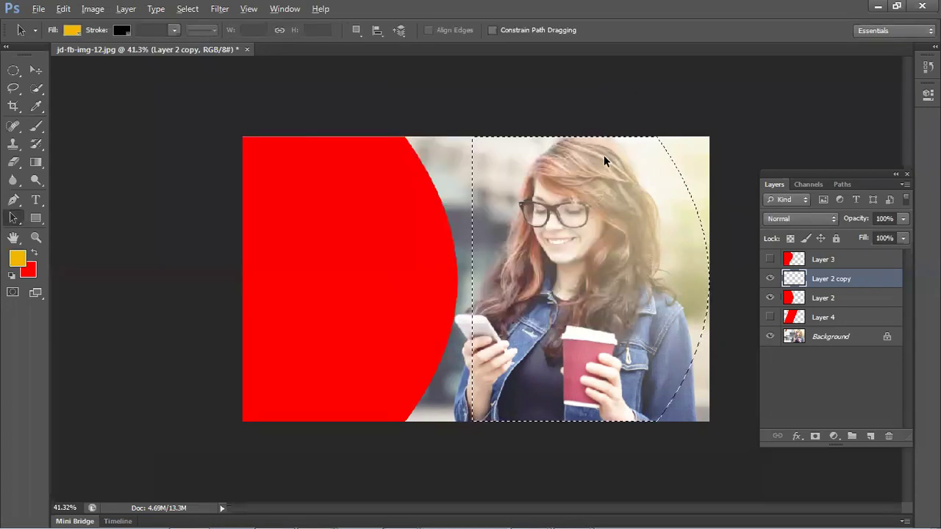
- Fill the right half-circle with the yellow, deselect, and toggle its layer's visibility
{"action": "key", "text": "alt+BackSpace"}
{"action": "key", "text": "ctrl+d"}
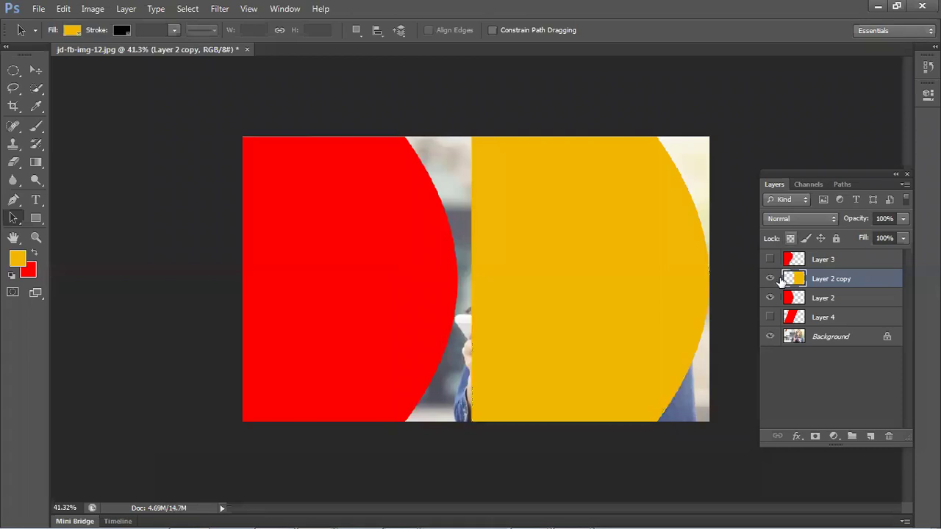
{"action": "left_click", "coordinate": [771, 279]}
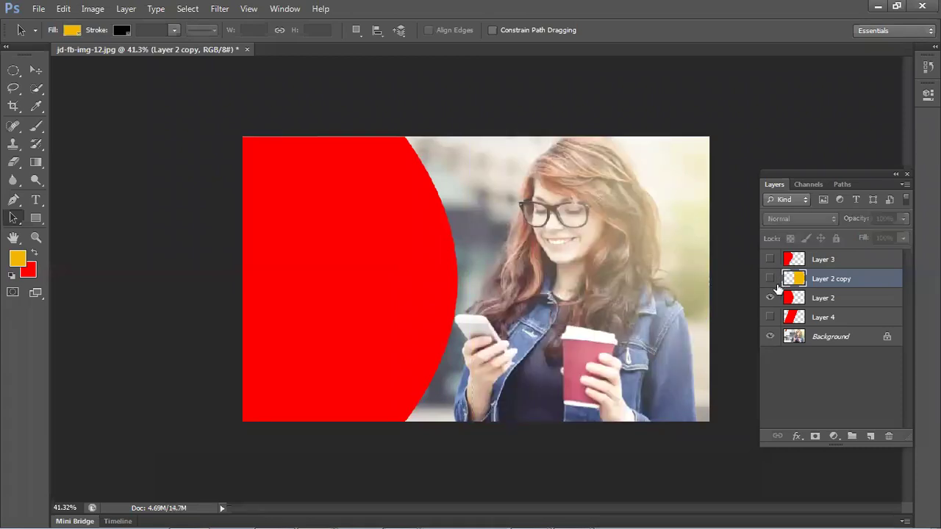
{"action": "left_click", "coordinate": [770, 278]}
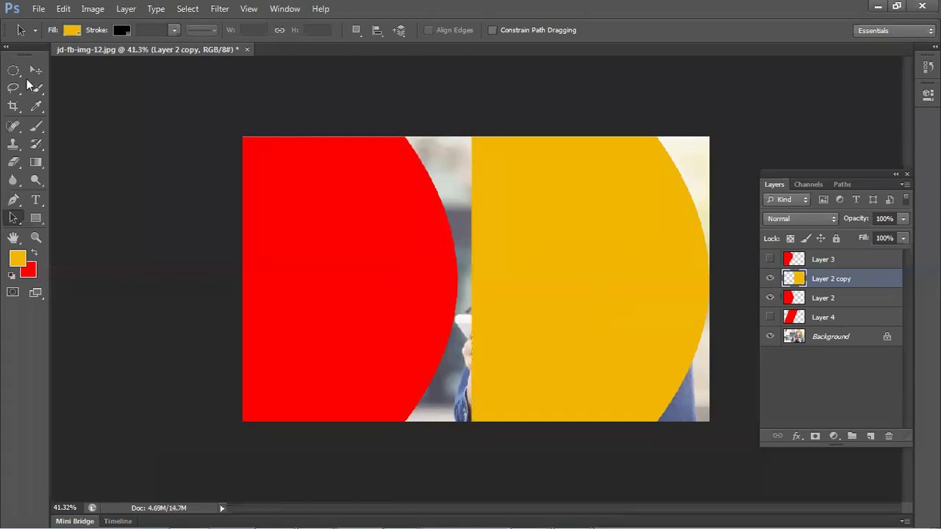
{"action": "key", "text": "v"}
{"action": "left_click_drag", "start_coordinate": [618, 293], "coordinate": [596, 309]}
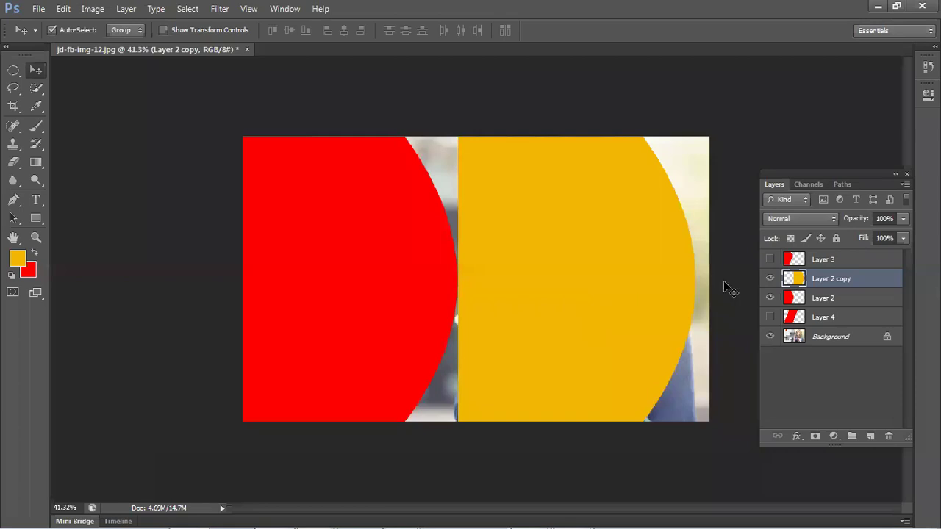
{"action": "left_click", "coordinate": [831, 304]}
{"action": "left_click", "coordinate": [837, 288]}
{"action": "left_click", "coordinate": [841, 303]}
{"action": "left_click", "coordinate": [843, 286]}
{"action": "mouse_move", "coordinate": [574, 213]}
{"action": "left_mouse_down"}
{"action": "mouse_move", "coordinate": [643, 239]}
{"action": "mouse_move", "coordinate": [582, 234]}
{"action": "mouse_move", "coordinate": [589, 219]}
{"action": "left_mouse_up"}
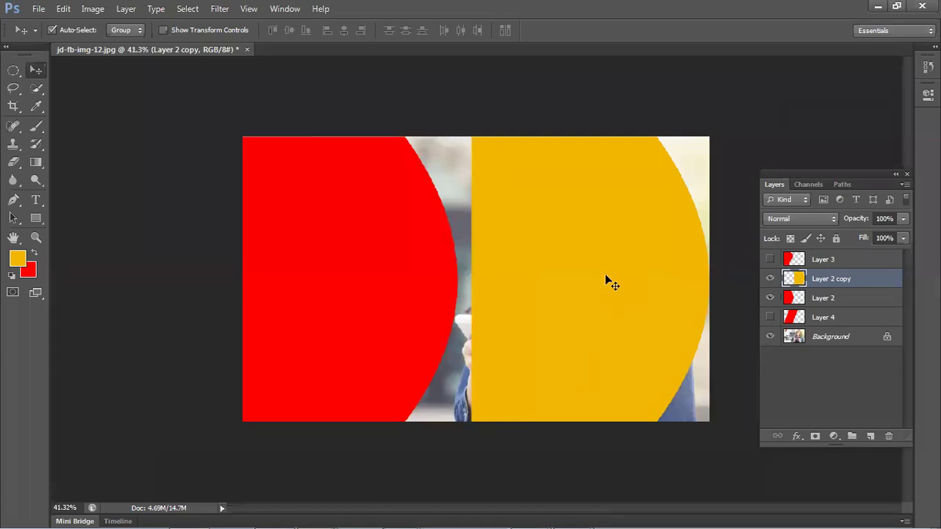
- Delete the yellow half-circle layer, shift the red one up and right, then delete it
{"action": "key", "text": "Delete"}
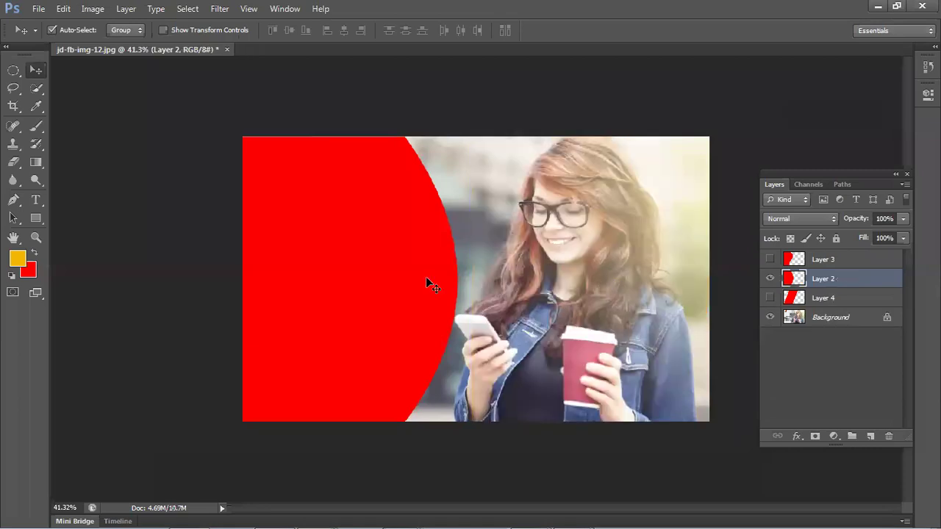
{"action": "mouse_move", "coordinate": [354, 282]}
{"action": "left_mouse_down"}
{"action": "mouse_move", "coordinate": [292, 282]}
{"action": "mouse_move", "coordinate": [340, 277]}
{"action": "left_mouse_up"}
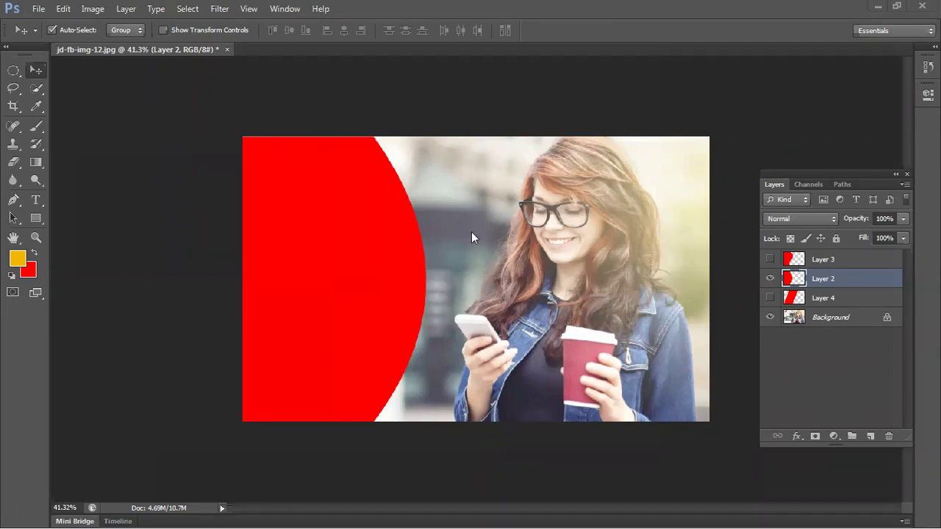
{"action": "left_click_drag", "start_coordinate": [325, 261], "coordinate": [344, 233]}
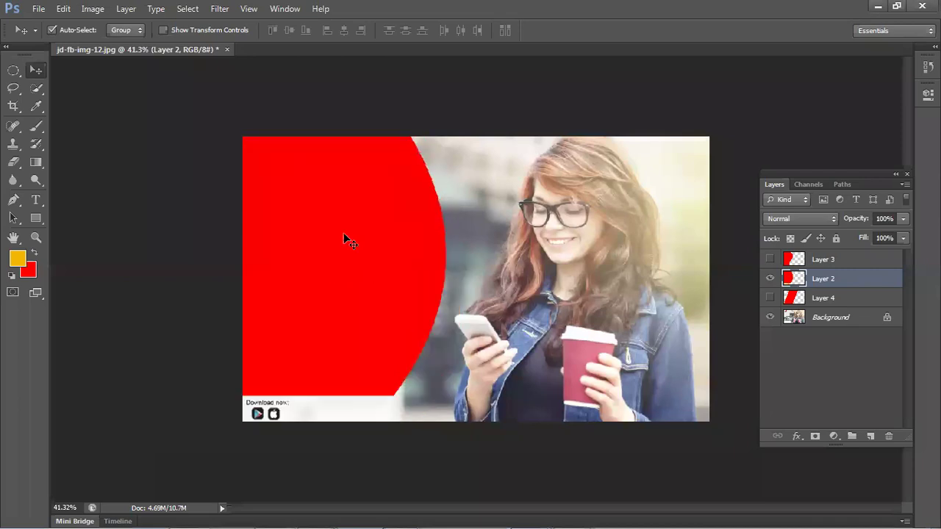
{"action": "key", "text": "Delete"}
- Show Layer 3's curved red shape, remove the duplicate, and shift the shape slightly left
{"action": "left_click", "coordinate": [770, 259]}
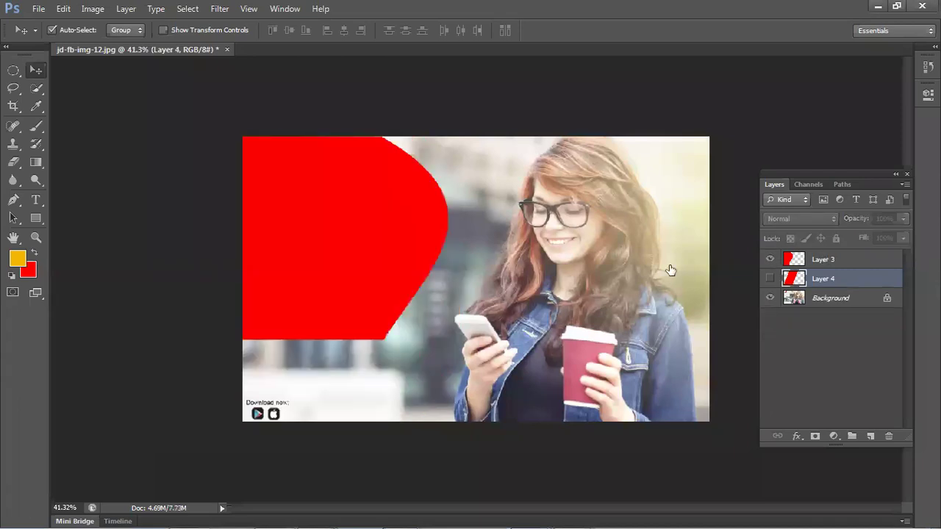
{"action": "left_click", "coordinate": [295, 290]}
{"action": "left_click_drag", "start_coordinate": [307, 279], "coordinate": [554, 273]}
{"action": "key", "text": "Delete"}
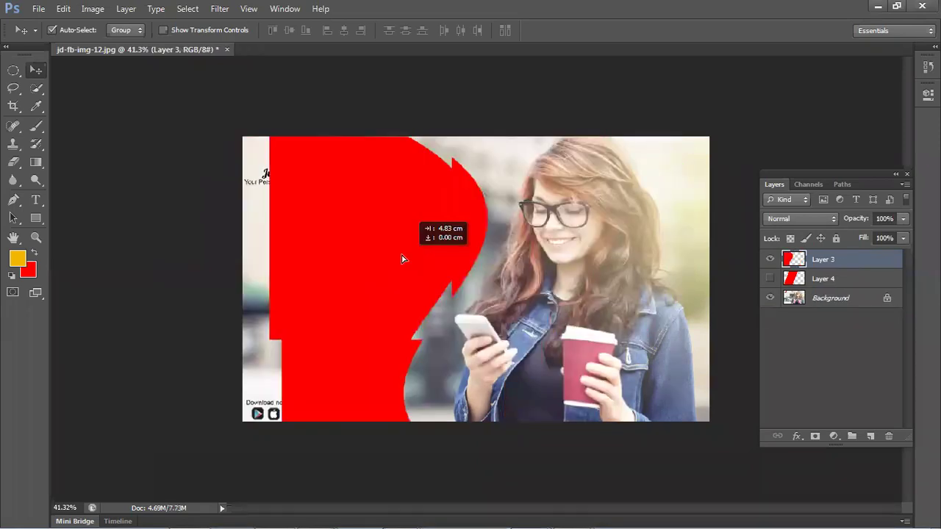
{"action": "mouse_move", "coordinate": [401, 258]}
{"action": "left_mouse_down"}
{"action": "mouse_move", "coordinate": [374, 262]}
{"action": "mouse_move", "coordinate": [391, 253]}
{"action": "left_mouse_up"}
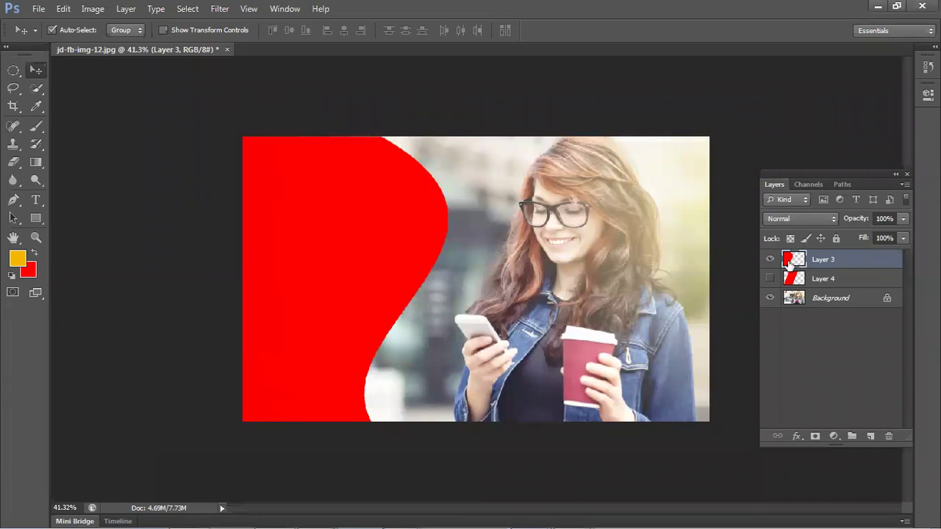
- Rename the red shape's layer to 'airtel' and load its outline as a selection
{"action": "double_click", "coordinate": [844, 260]}
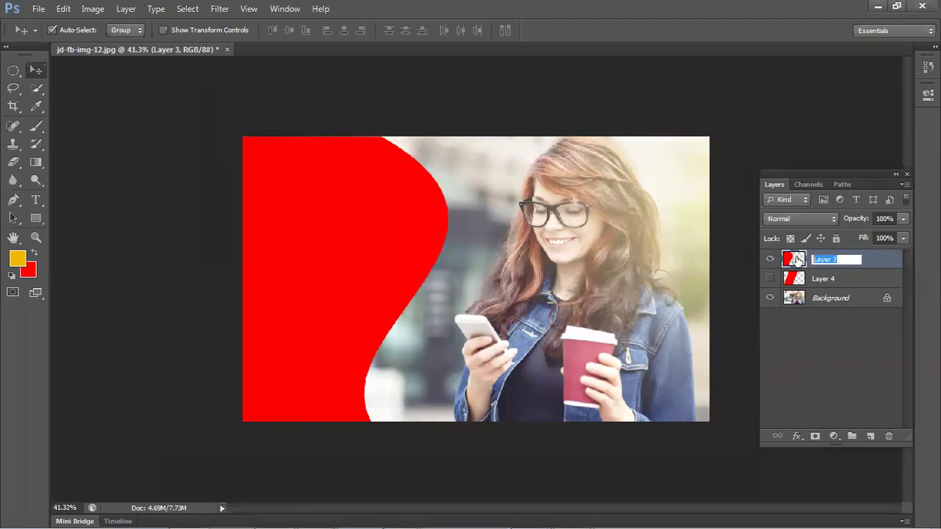
{"action": "type", "text": "airtel"}
{"action": "key", "text": "Return"}
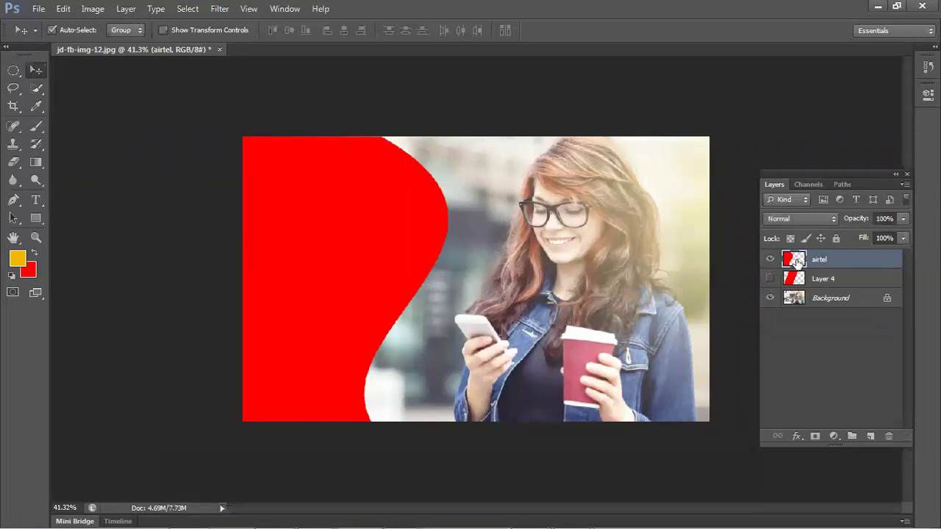
{"action": "left_click", "coordinate": [812, 349]}
{"action": "left_click", "coordinate": [795, 268]}
{"action": "left_click", "coordinate": [819, 323]}
{"action": "left_click", "coordinate": [800, 262]}
{"action": "left_click", "coordinate": [794, 261], "text": "ctrl"}
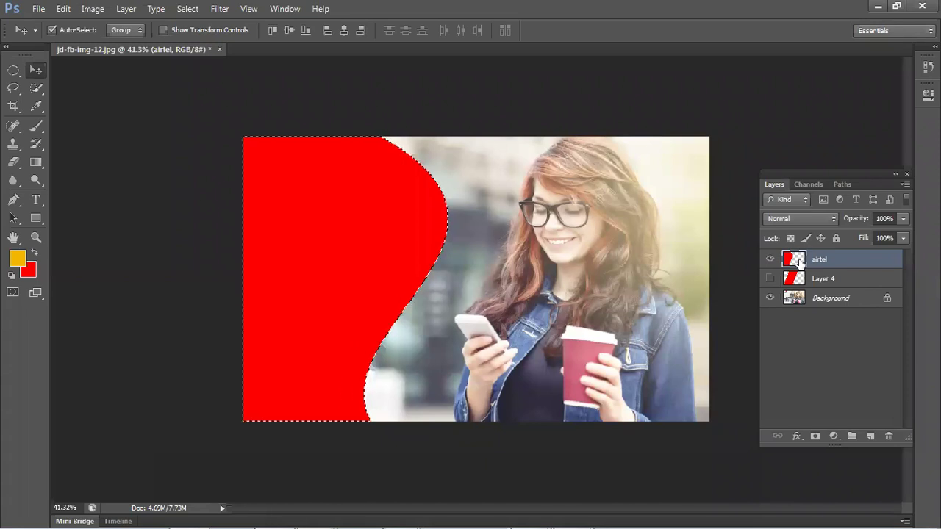
- Fill the airtel shape with the foreground yellow, deselect, and hide the airtel layer
{"action": "key", "text": "super"}
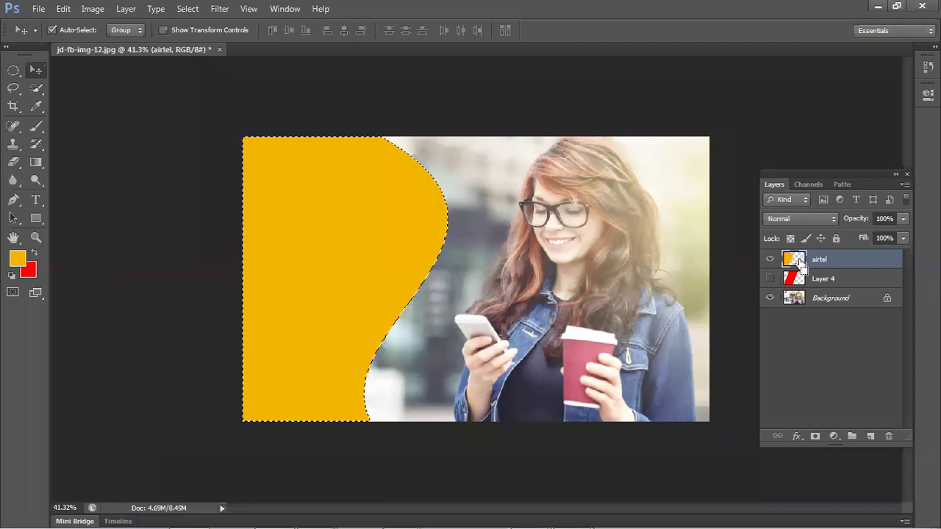
{"action": "key", "text": "ctrl+d"}
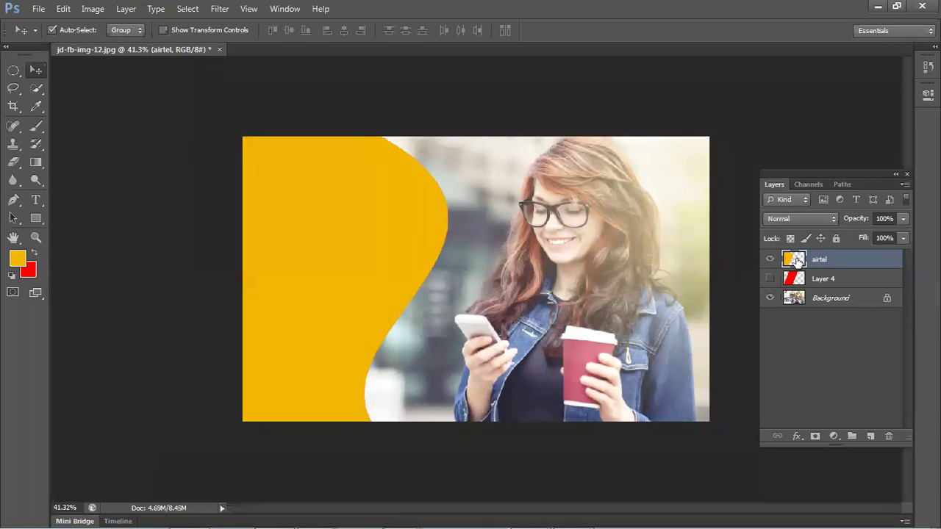
{"action": "left_click", "coordinate": [770, 259]}
{"action": "left_click", "coordinate": [779, 278]}
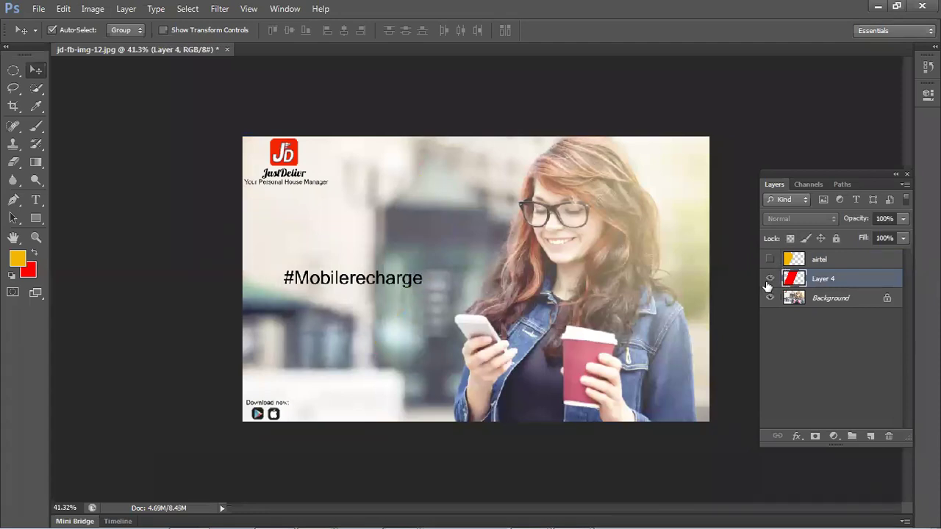
- Reveal Layer 4's slanted stripe, shift it right of its old spot, and fill it yellow
{"action": "left_click", "coordinate": [769, 280]}
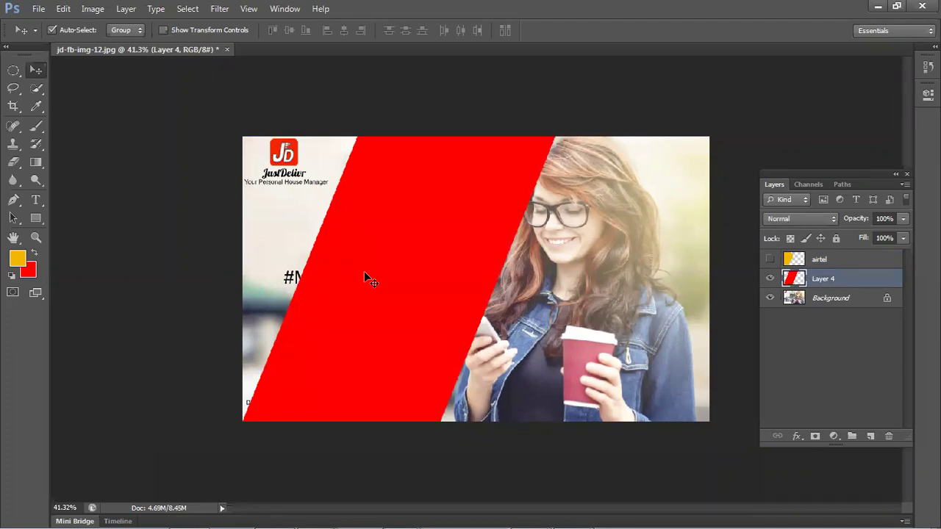
{"action": "left_click_drag", "start_coordinate": [368, 273], "coordinate": [294, 281]}
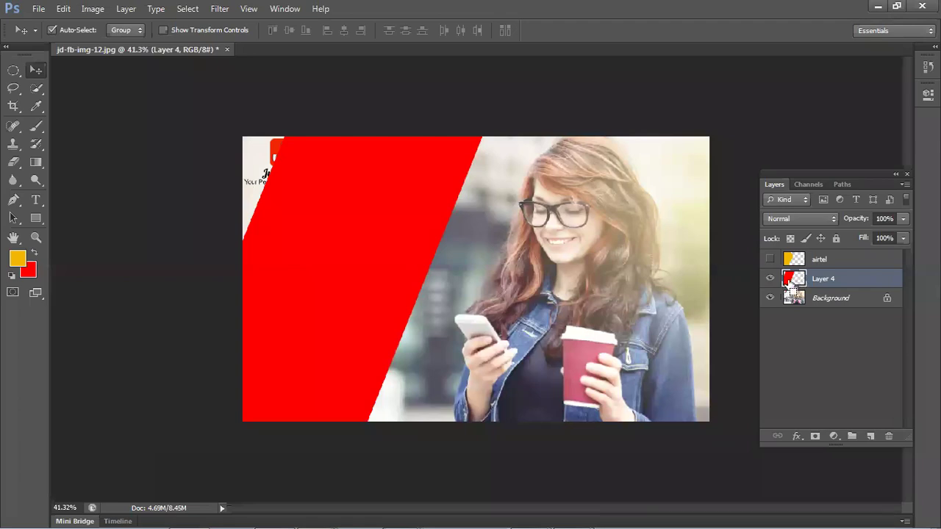
{"action": "left_click", "coordinate": [783, 269], "text": "ctrl"}
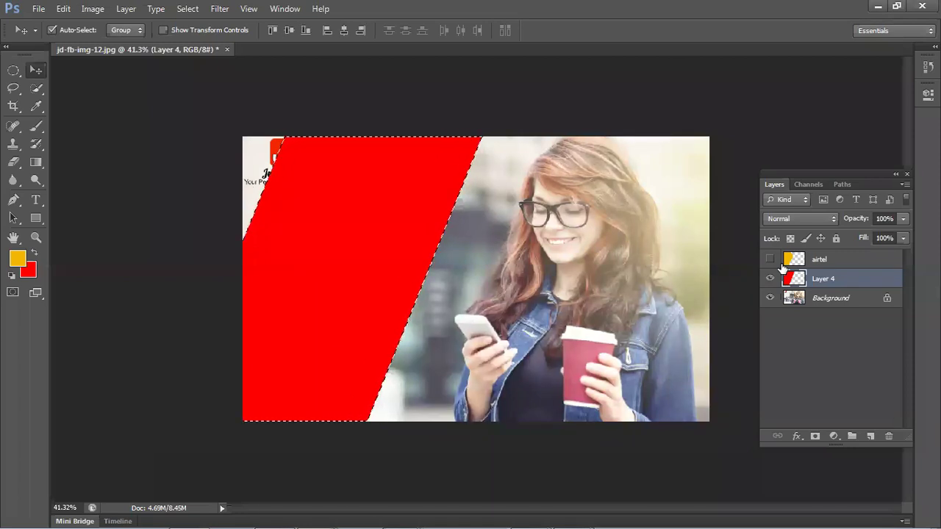
{"action": "key", "text": "ctrl+d"}
{"action": "left_click_drag", "start_coordinate": [389, 252], "coordinate": [526, 252]}
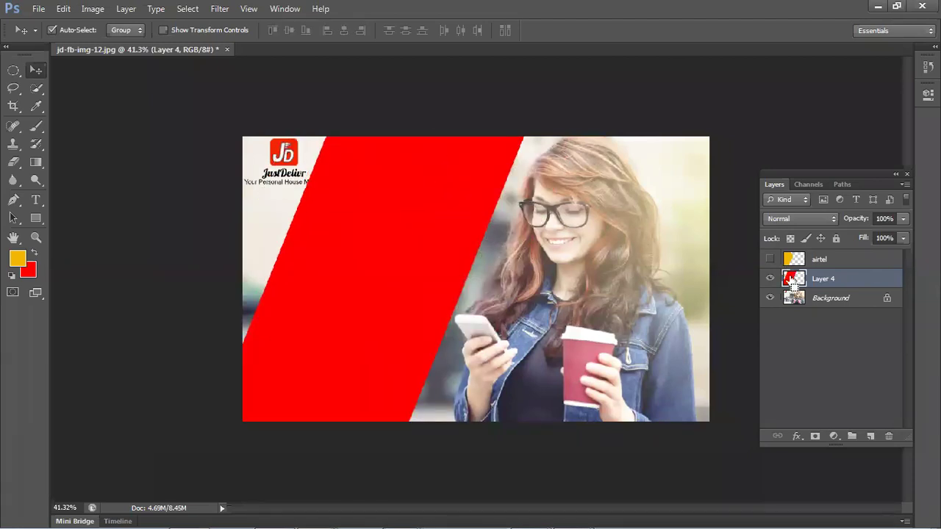
{"action": "left_click", "coordinate": [792, 282], "text": "ctrl"}
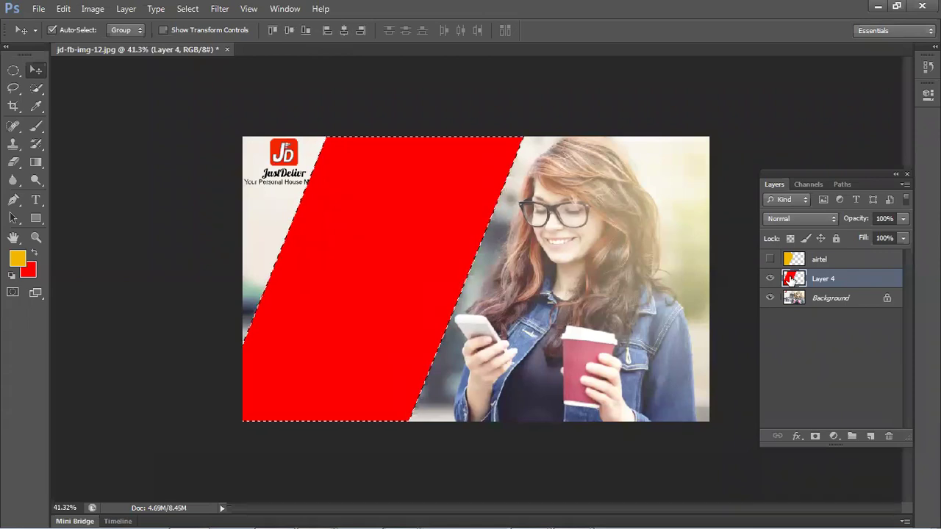
{"action": "key", "text": "alt+BackSpace"}
{"action": "key", "text": "ctrl+d"}
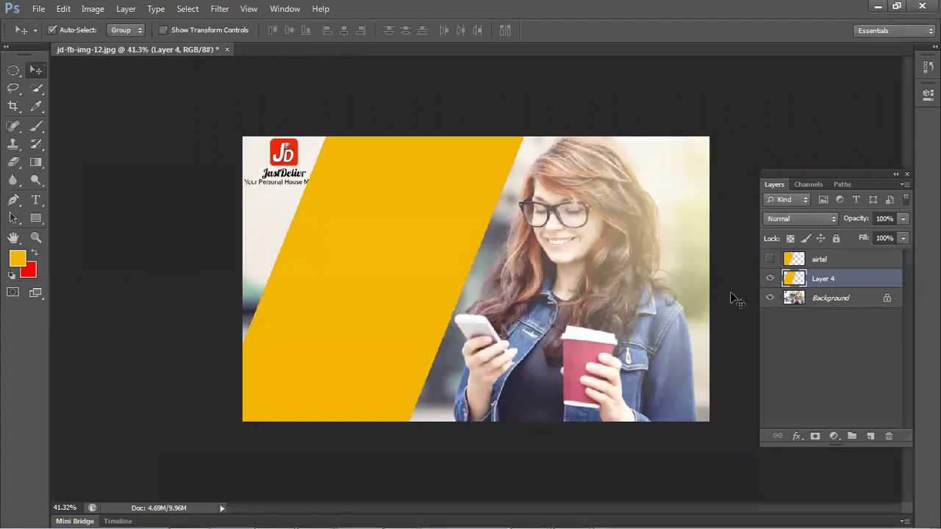
- Duplicate the yellow stripe, fill the duplicate red, and move it left
{"action": "left_click_drag", "start_coordinate": [361, 253], "coordinate": [587, 293]}
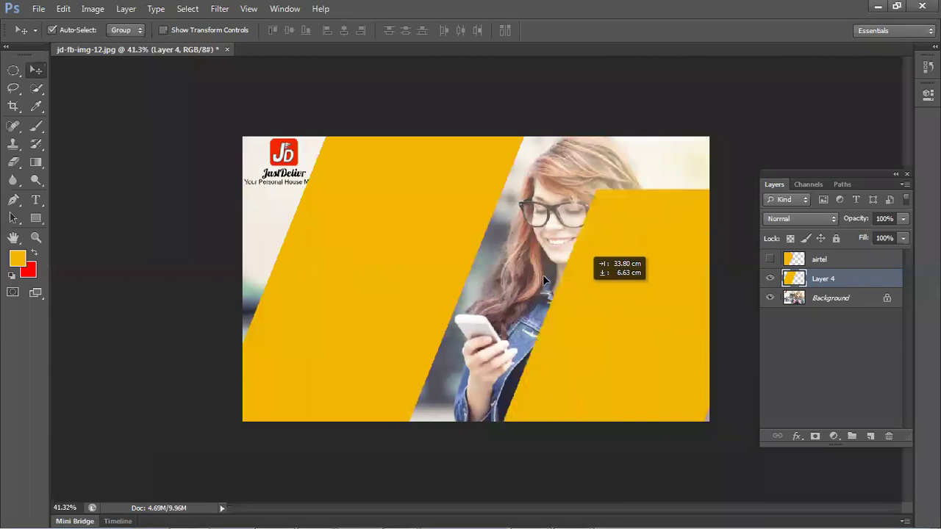
{"action": "left_click_drag", "start_coordinate": [500, 259], "coordinate": [510, 233]}
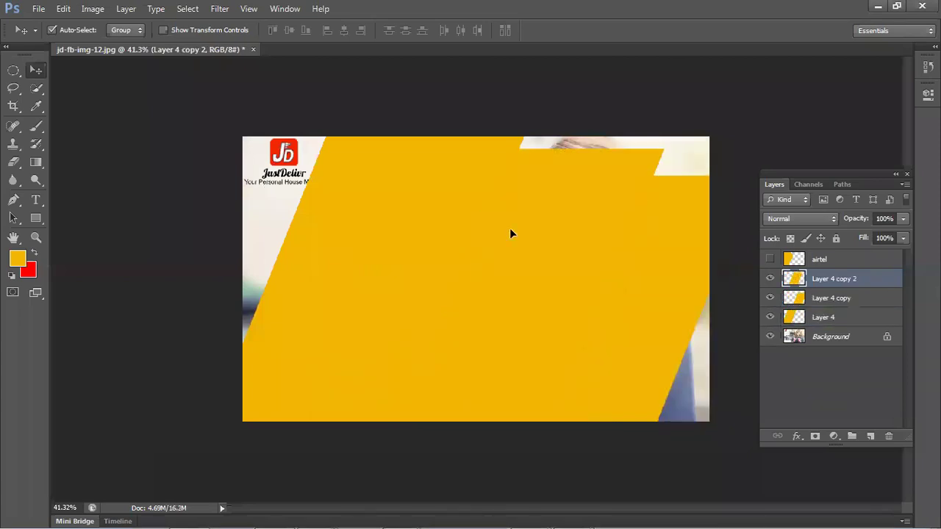
{"action": "key", "text": "ctrl+z"}
{"action": "key", "text": "shift+Right"}
{"action": "key", "text": "shift+Right"}
{"action": "key", "text": "shift+Right"}
{"action": "key", "text": "shift+Right"}
{"action": "key", "text": "shift+Right"}
{"action": "key", "text": "shift+Right"}
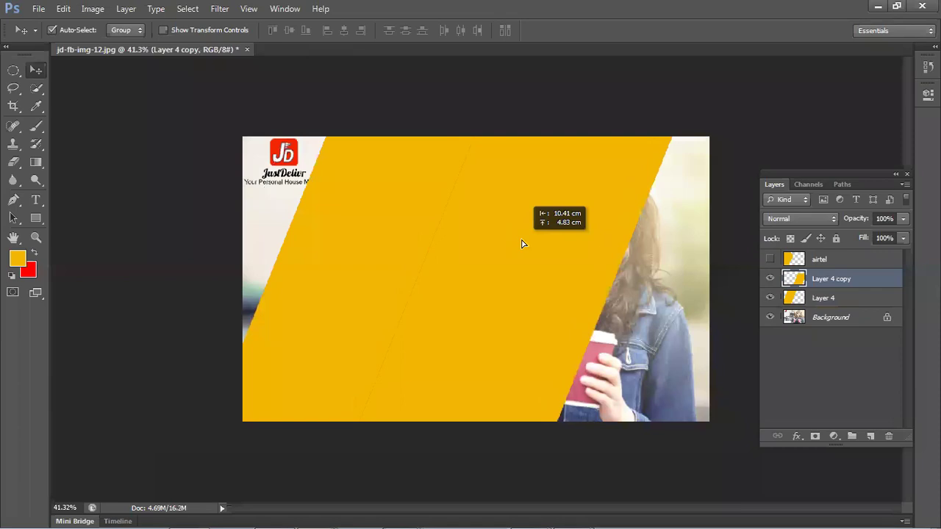
{"action": "left_click", "coordinate": [799, 279], "text": "ctrl"}
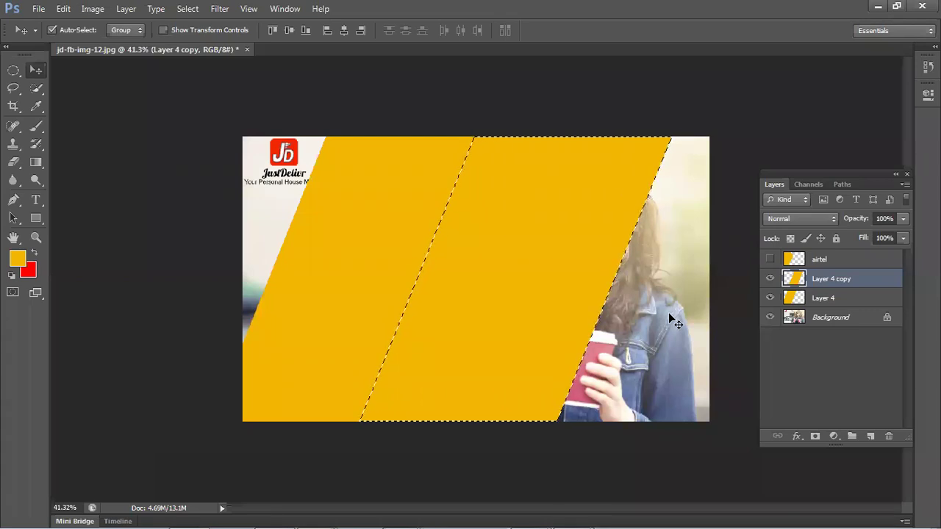
{"action": "key", "text": "ctrl+BackSpace"}
{"action": "key", "text": "ctrl+d"}
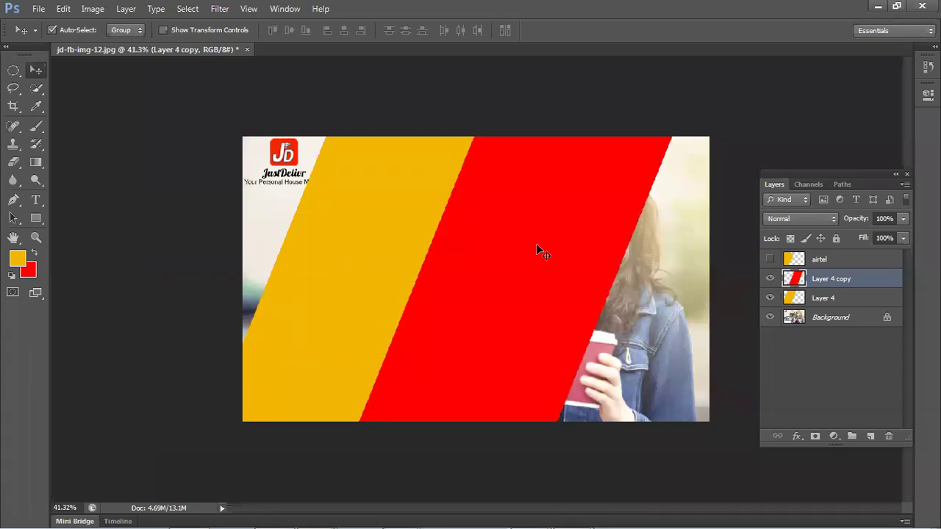
{"action": "left_click_drag", "start_coordinate": [453, 284], "coordinate": [368, 288]}
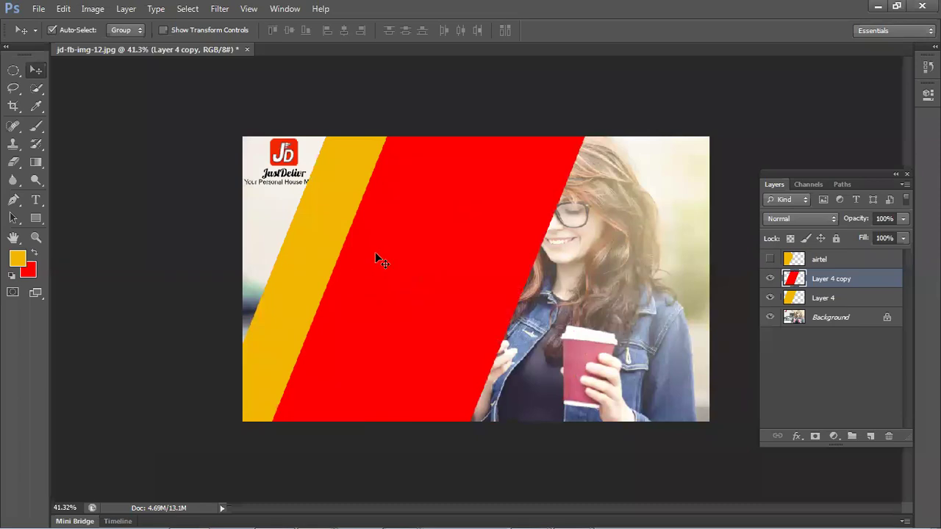
- Delete the unused airtel layer and arrange the red stripe over the yellow, leaving a thin yellow edge
{"action": "left_click", "coordinate": [803, 266]}
{"action": "key", "text": "Delete"}
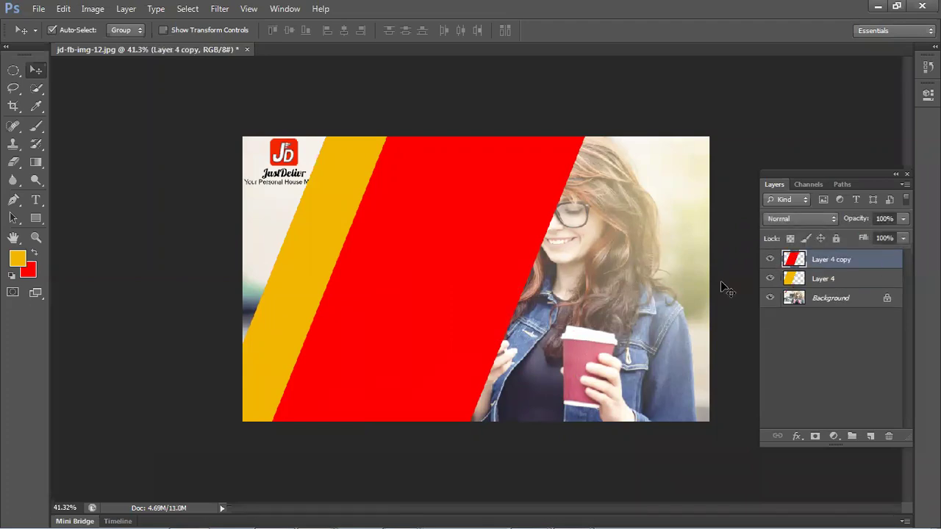
{"action": "left_click_drag", "start_coordinate": [486, 294], "coordinate": [553, 305]}
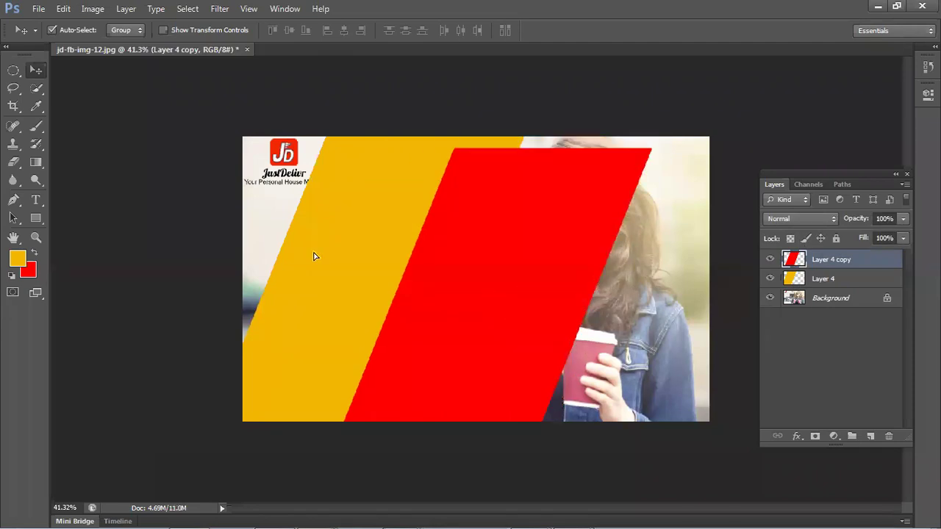
{"action": "left_click_drag", "start_coordinate": [250, 241], "coordinate": [235, 259]}
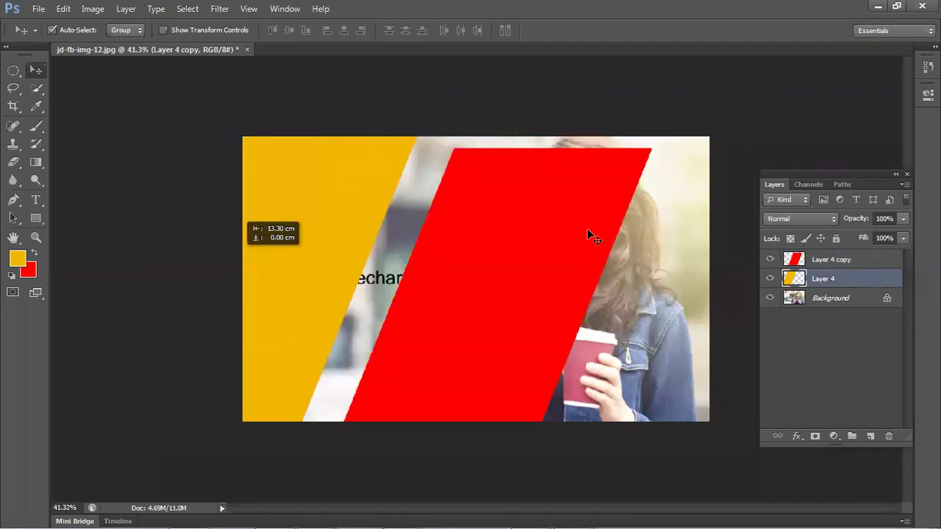
{"action": "left_click_drag", "start_coordinate": [592, 228], "coordinate": [547, 227]}
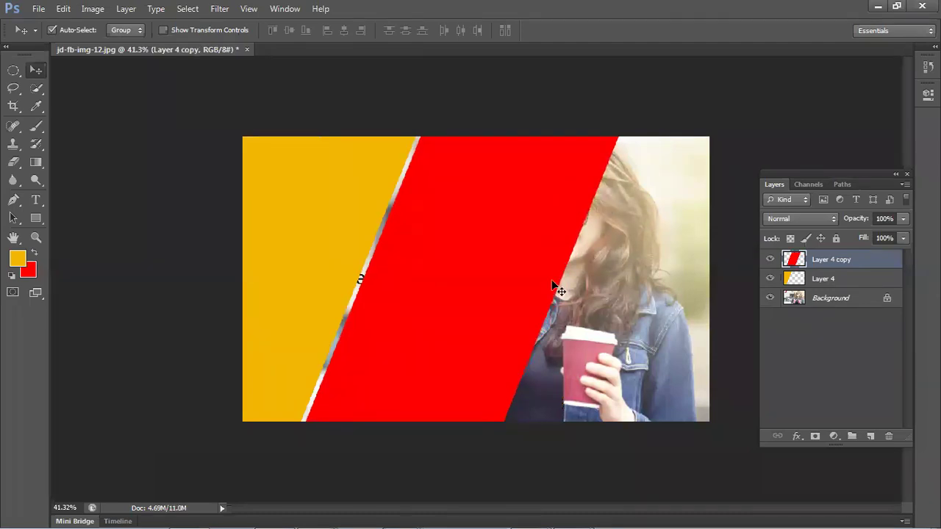
{"action": "left_click_drag", "start_coordinate": [468, 263], "coordinate": [406, 208]}
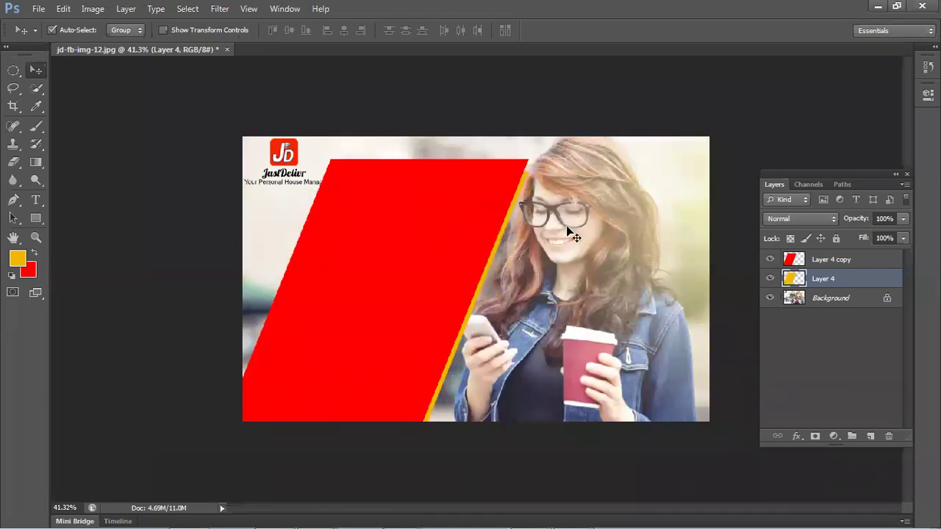
- Move both stripes left, stretch them over the top-left corner, then delete the yellow stripe layer
{"action": "left_click", "coordinate": [392, 249], "text": "shift"}
{"action": "left_click_drag", "start_coordinate": [392, 249], "coordinate": [352, 246]}
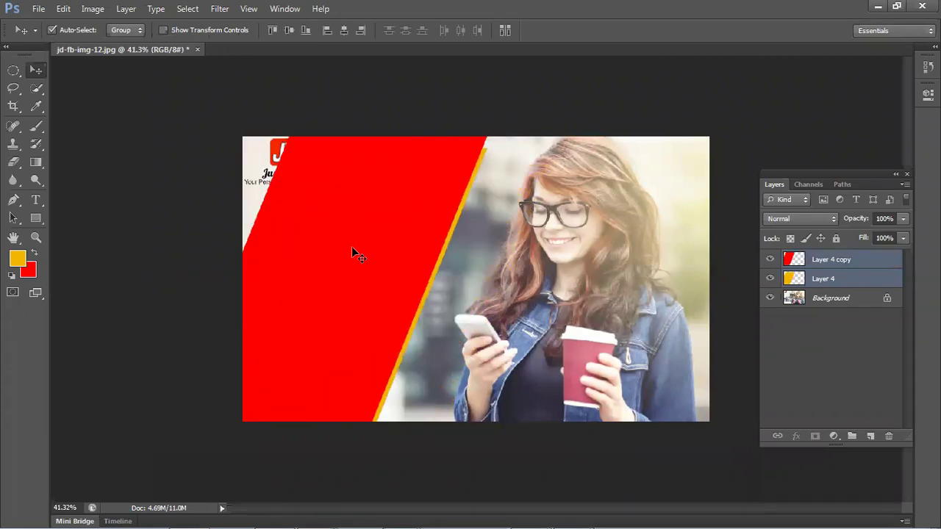
{"action": "key", "text": "ctrl+t"}
{"action": "left_click_drag", "start_coordinate": [171, 137], "coordinate": [78, 127]}
{"action": "key", "text": "Return"}
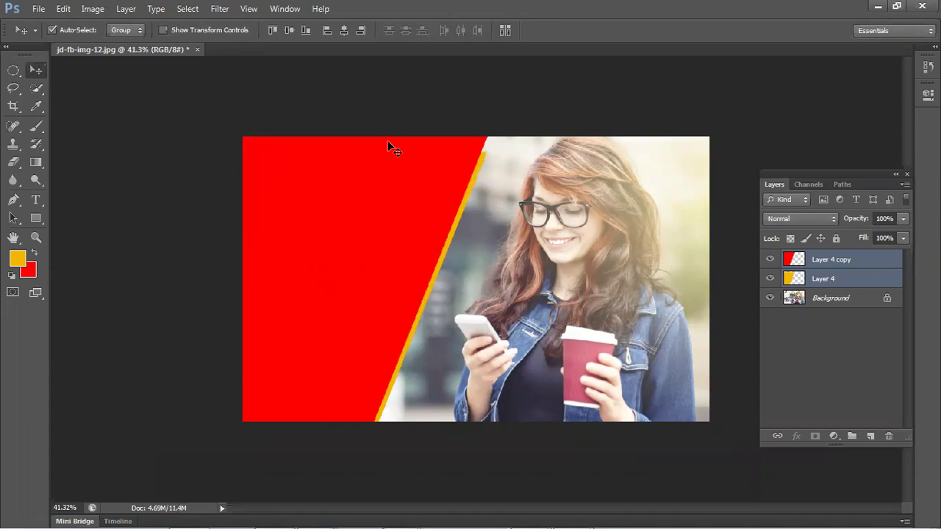
{"action": "mouse_move", "coordinate": [474, 168]}
{"action": "left_mouse_down"}
{"action": "mouse_move", "coordinate": [483, 145]}
{"action": "mouse_move", "coordinate": [480, 153]}
{"action": "left_mouse_up"}
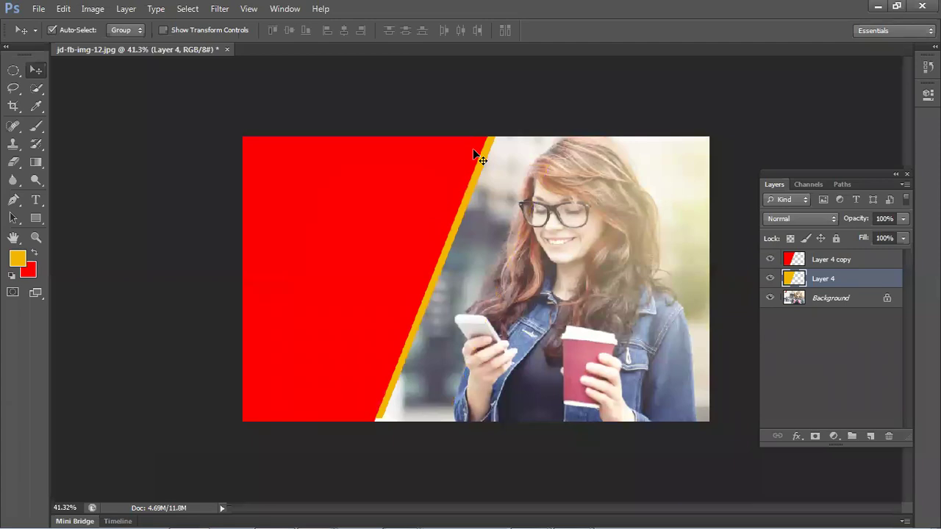
{"action": "key", "text": "Delete"}
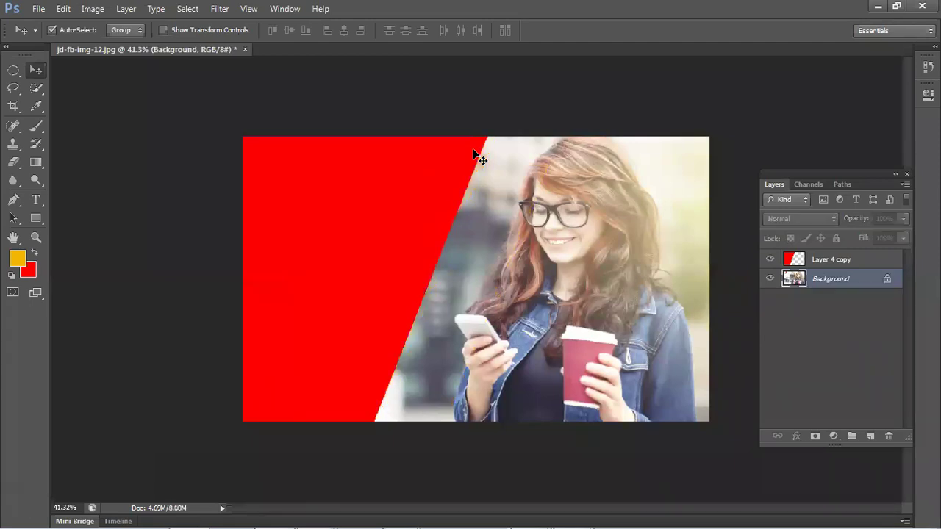
{"action": "left_click", "coordinate": [891, 261]}
- Delete the red panel layer and fill a left-side rectangle on a new layer with yellow
{"action": "key", "text": "Delete"}
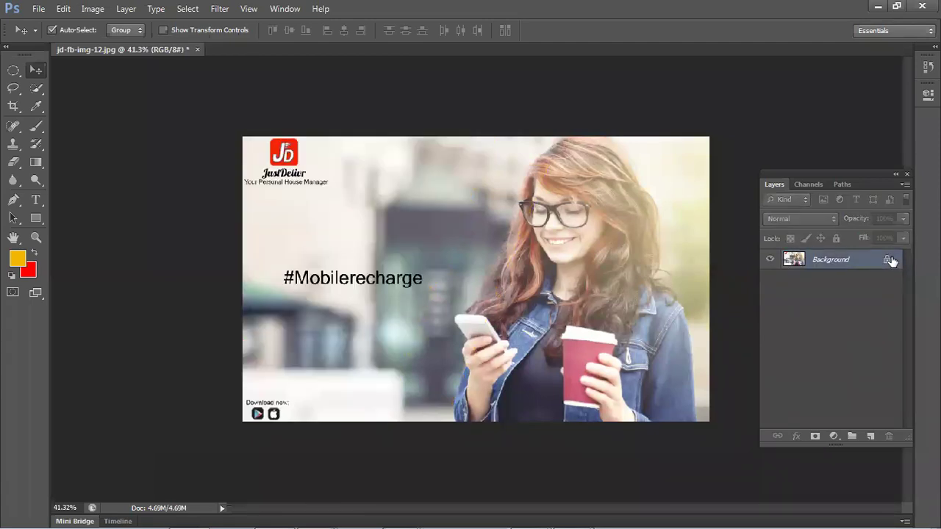
{"action": "left_click", "coordinate": [871, 437]}
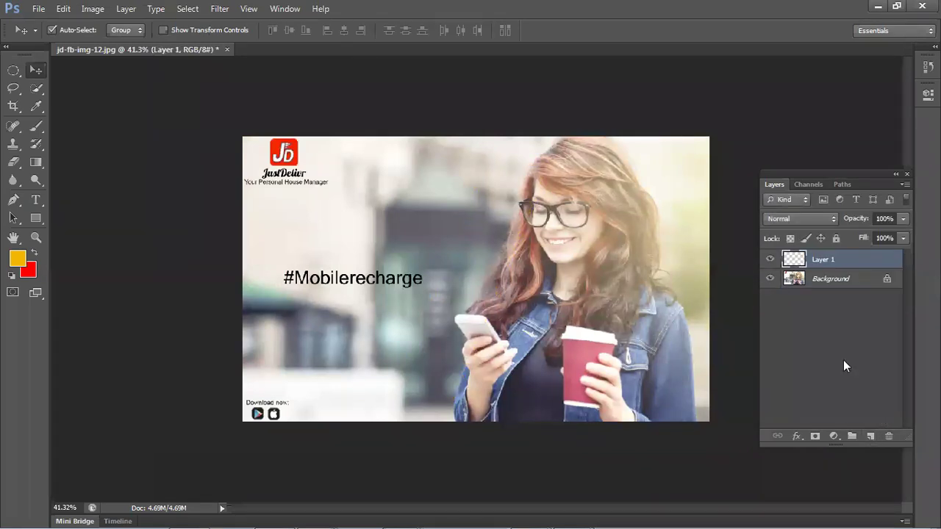
{"action": "left_click", "coordinate": [12, 71]}
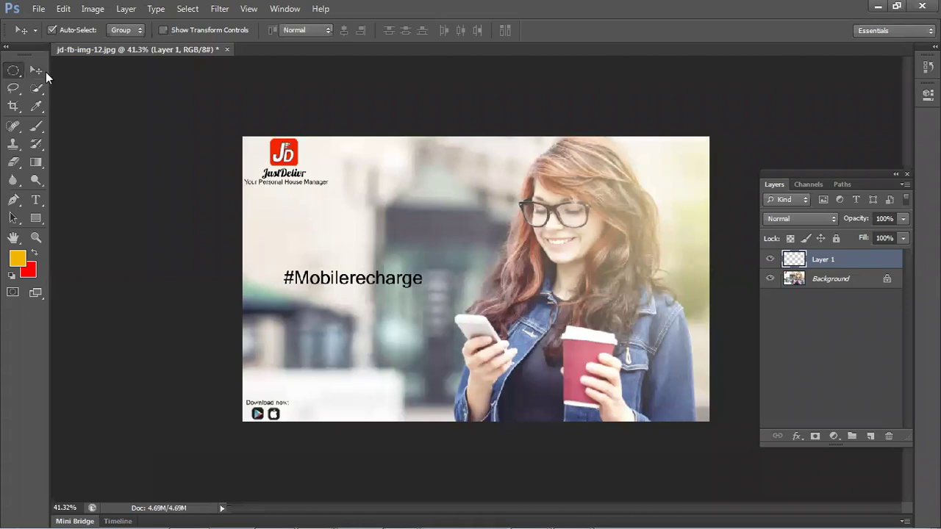
{"action": "left_click", "coordinate": [85, 66]}
{"action": "left_click_drag", "start_coordinate": [199, 120], "coordinate": [430, 425]}
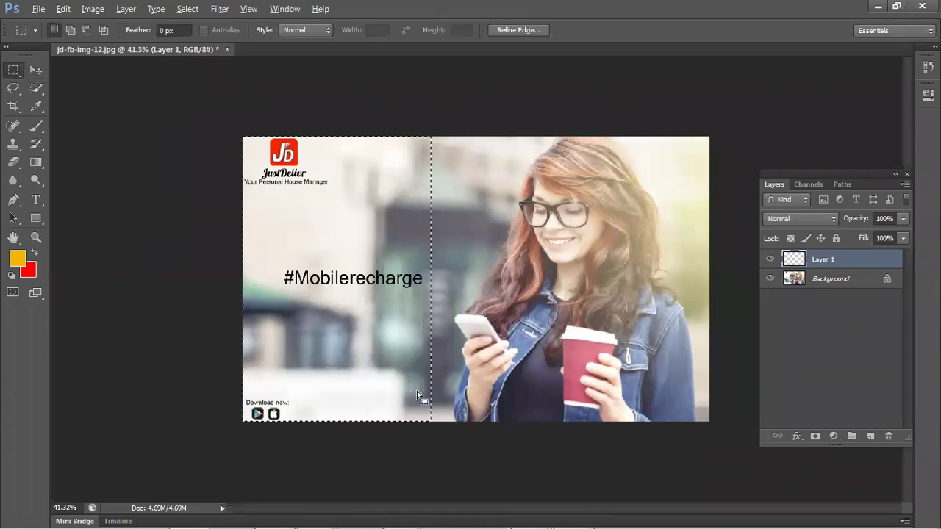
{"action": "key", "text": "alt+BackSpace"}
{"action": "key", "text": "ctrl+d"}
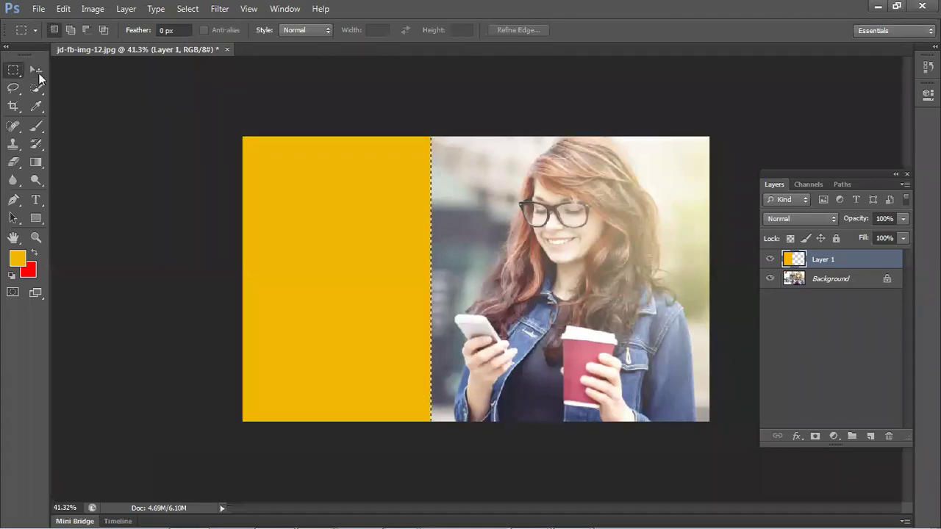
- Skew the yellow panel's top edge to the right, then shift the panel slightly
{"action": "left_click", "coordinate": [37, 71]}
{"action": "left_click", "coordinate": [435, 257]}
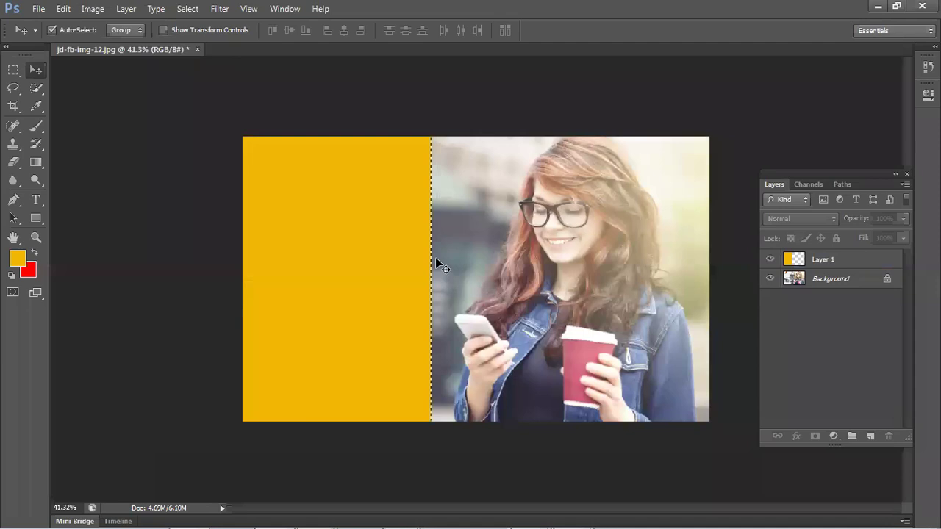
{"action": "key", "text": "ctrl+r"}
{"action": "left_click", "coordinate": [416, 239]}
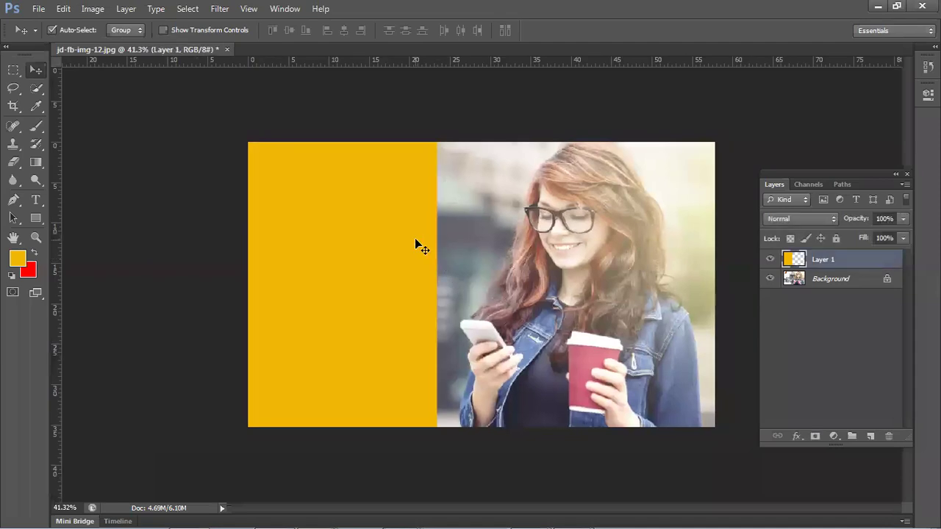
{"action": "key", "text": "ctrl+t"}
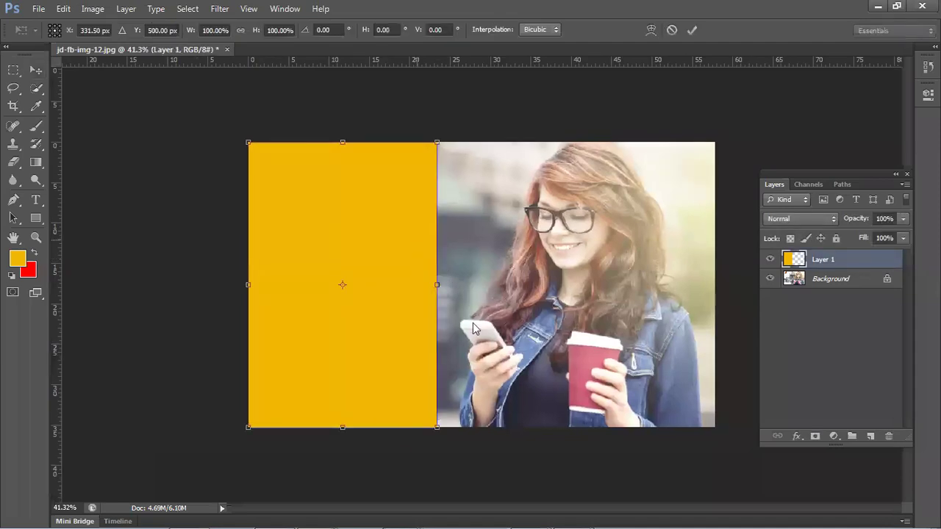
{"action": "right_click", "coordinate": [419, 239]}
{"action": "left_click", "coordinate": [427, 147]}
{"action": "left_click_drag", "start_coordinate": [438, 144], "coordinate": [516, 148]}
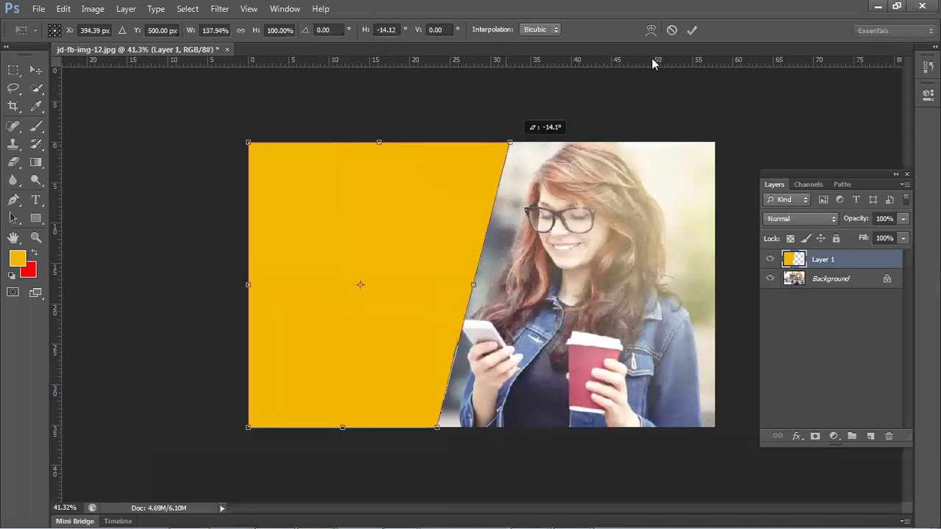
{"action": "key", "text": "Return"}
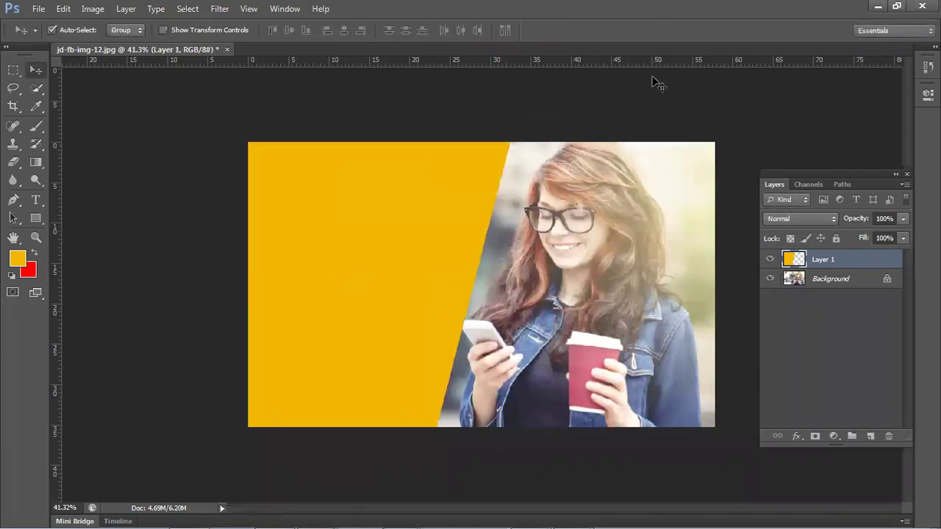
{"action": "left_click_drag", "start_coordinate": [416, 246], "coordinate": [413, 271]}
- Duplicate the yellow panel, shift the copy right, and fill it with black (000000)
{"action": "key", "text": "ctrl+j"}
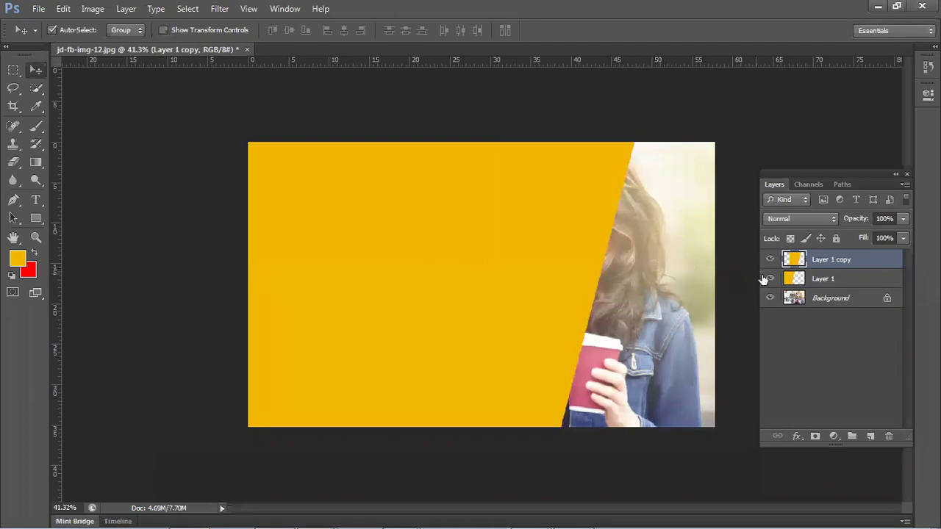
{"action": "mouse_move", "coordinate": [789, 277]}
{"action": "left_mouse_down"}
{"action": "mouse_move", "coordinate": [795, 261]}
{"action": "mouse_move", "coordinate": [807, 263]}
{"action": "mouse_move", "coordinate": [794, 270]}
{"action": "left_mouse_up"}
{"action": "left_click", "coordinate": [797, 264], "text": "ctrl"}
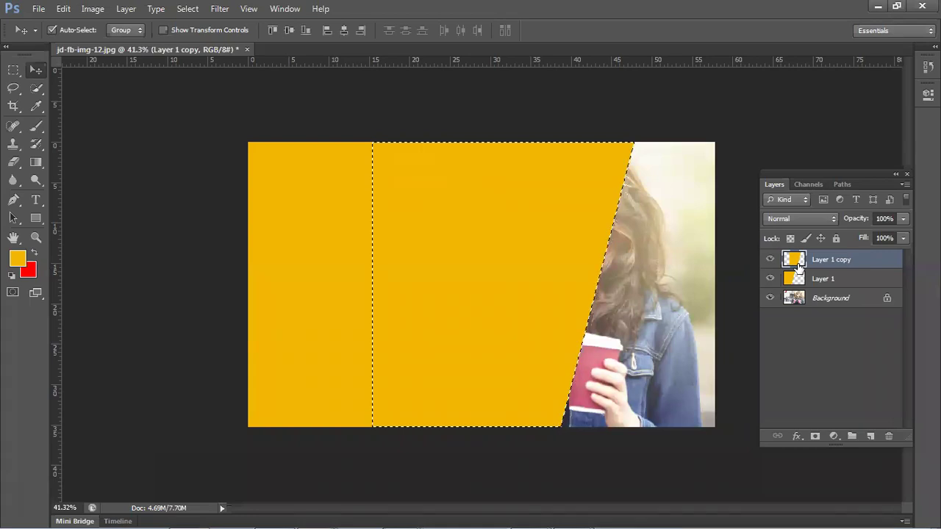
{"action": "left_click", "coordinate": [22, 257]}
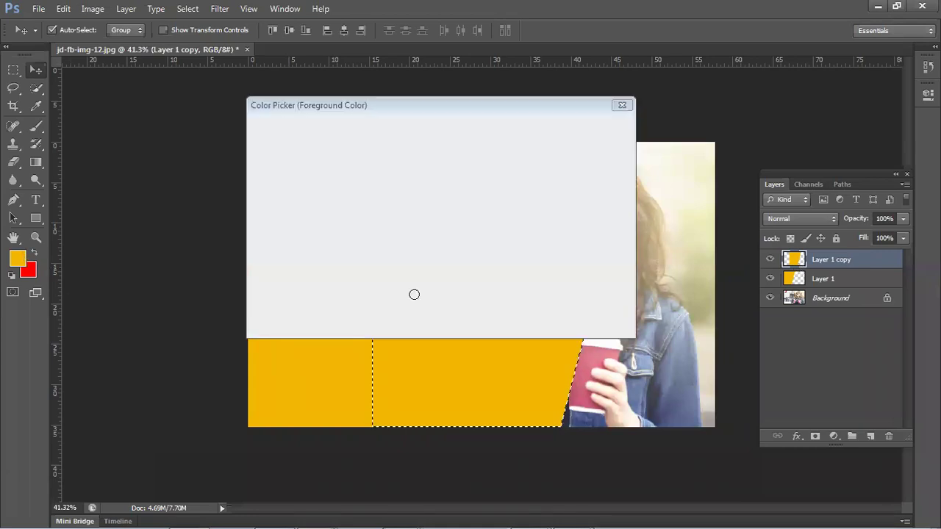
{"action": "left_click", "coordinate": [471, 341]}
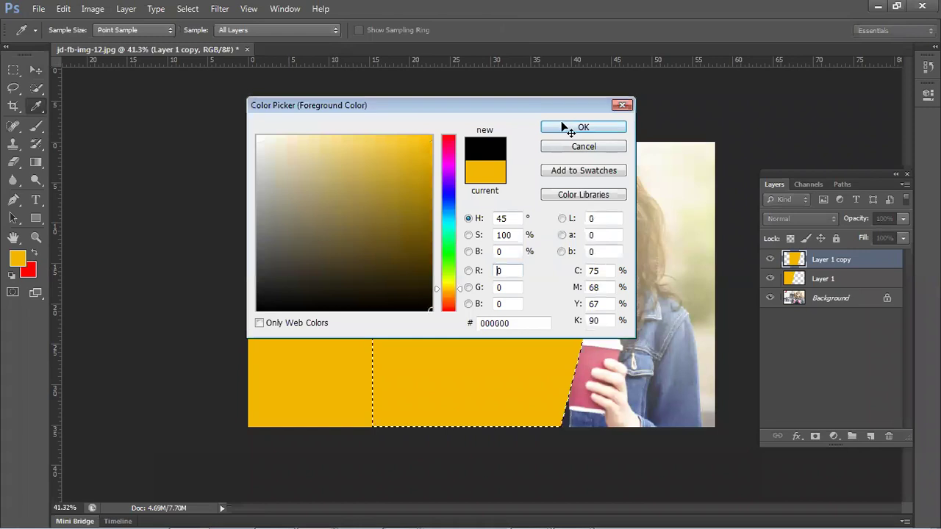
{"action": "left_click", "coordinate": [564, 127]}
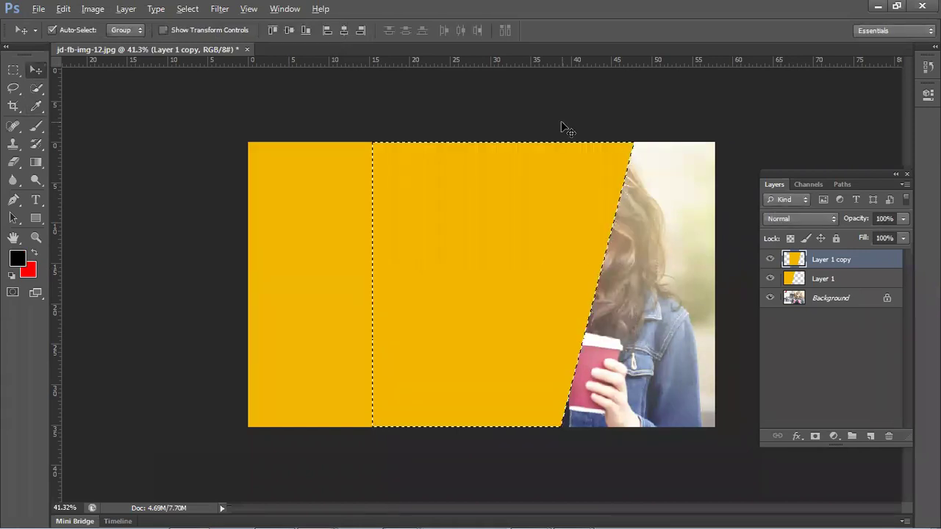
{"action": "key", "text": "alt+BackSpace"}
{"action": "key", "text": "ctrl+d"}
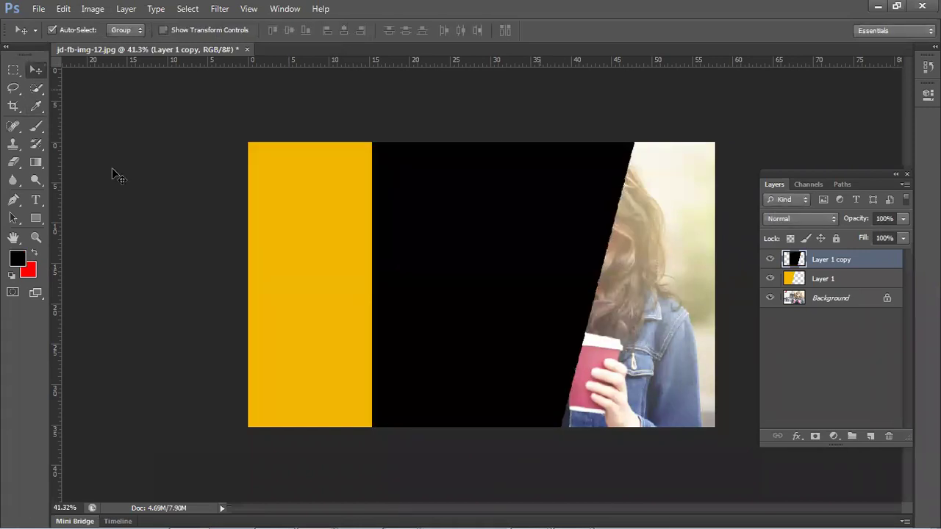
- Nudge the black copy into a thin edge stripe and stack it beneath yellow Layer 1
{"action": "mouse_move", "coordinate": [313, 227]}
{"action": "left_mouse_down"}
{"action": "mouse_move", "coordinate": [328, 246]}
{"action": "mouse_move", "coordinate": [180, 176]}
{"action": "mouse_move", "coordinate": [330, 235]}
{"action": "left_mouse_up"}
{"action": "key", "text": "Right"}
{"action": "key", "text": "Right"}
{"action": "key", "text": "Right"}
{"action": "key", "text": "Right"}
{"action": "key", "text": "Right"}
{"action": "key", "text": "Right"}
{"action": "key", "text": "Right"}
{"action": "key", "text": "Right"}
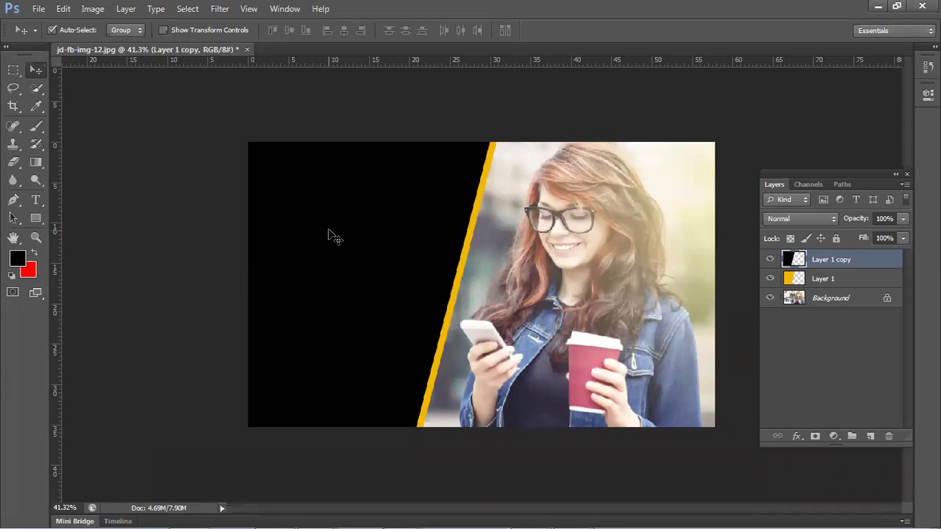
{"action": "key", "text": "Right"}
{"action": "key", "text": "Right"}
{"action": "key", "text": "Right"}
{"action": "key", "text": "Right"}
{"action": "key", "text": "Right"}
{"action": "key", "text": "Right"}
{"action": "key", "text": "Right"}
{"action": "key", "text": "Right"}
{"action": "key", "text": "Right"}
{"action": "key", "text": "Right"}
{"action": "key", "text": "Right"}
{"action": "key", "text": "Right"}
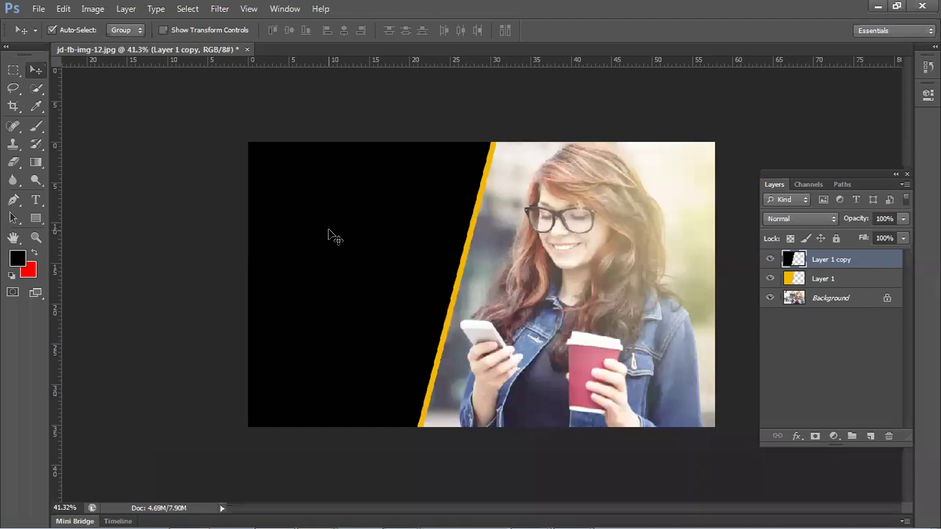
{"action": "left_click", "coordinate": [160, 172]}
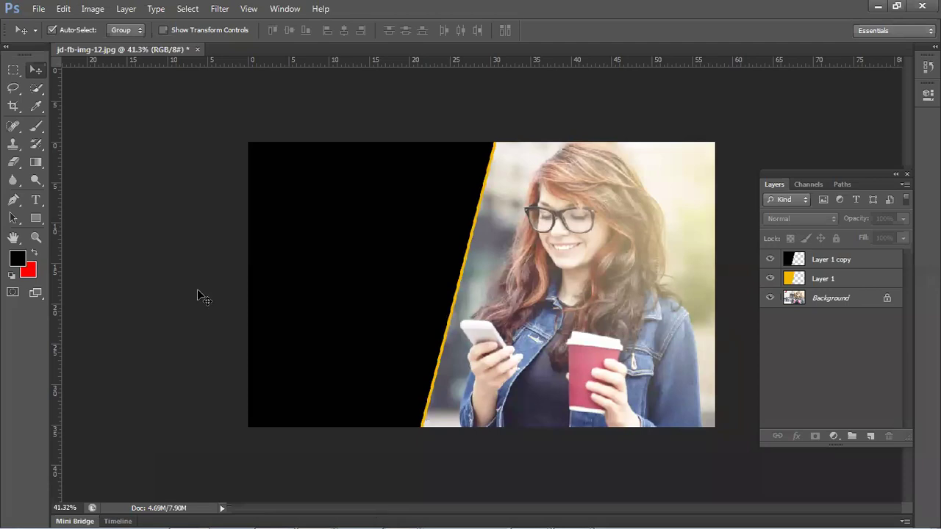
{"action": "left_click_drag", "start_coordinate": [451, 284], "coordinate": [509, 291]}
{"action": "left_click_drag", "start_coordinate": [866, 264], "coordinate": [865, 284]}
{"action": "left_click_drag", "start_coordinate": [489, 285], "coordinate": [460, 284]}
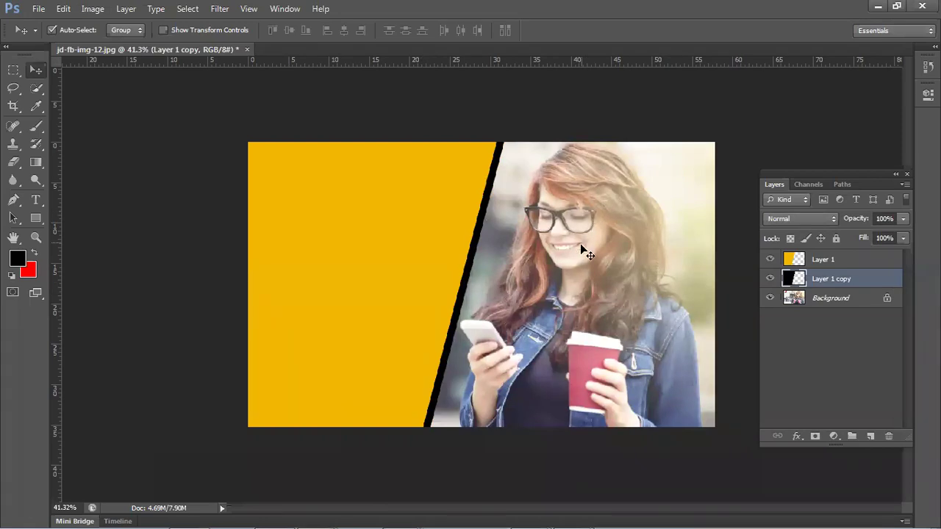
- Deselect the black Layer 1 copy, leaving the yellow panel with its black edge stripe
{"action": "left_click", "coordinate": [197, 332]}
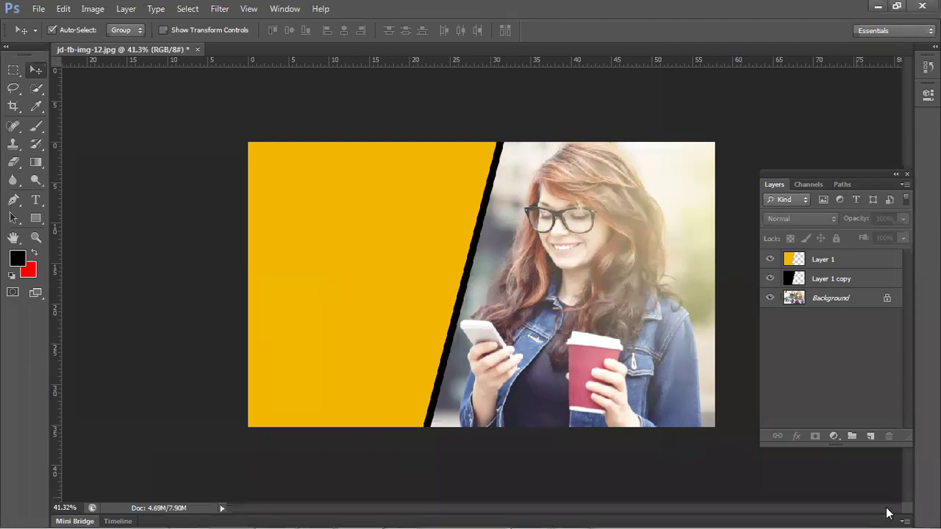
- Open the Intel Graphics and Media Control Panel menu from its system tray icon
{"action": "mouse_move", "coordinate": [878, 523]}
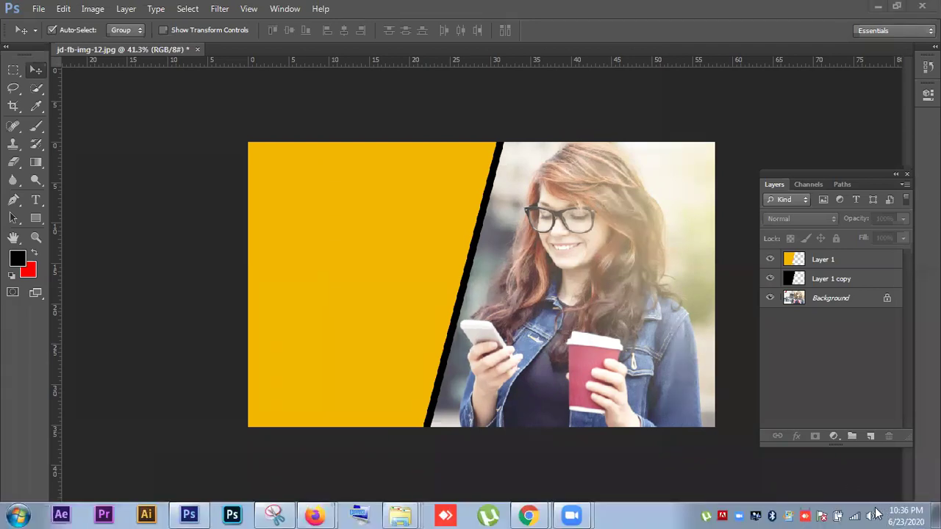
{"action": "left_click", "coordinate": [874, 515]}
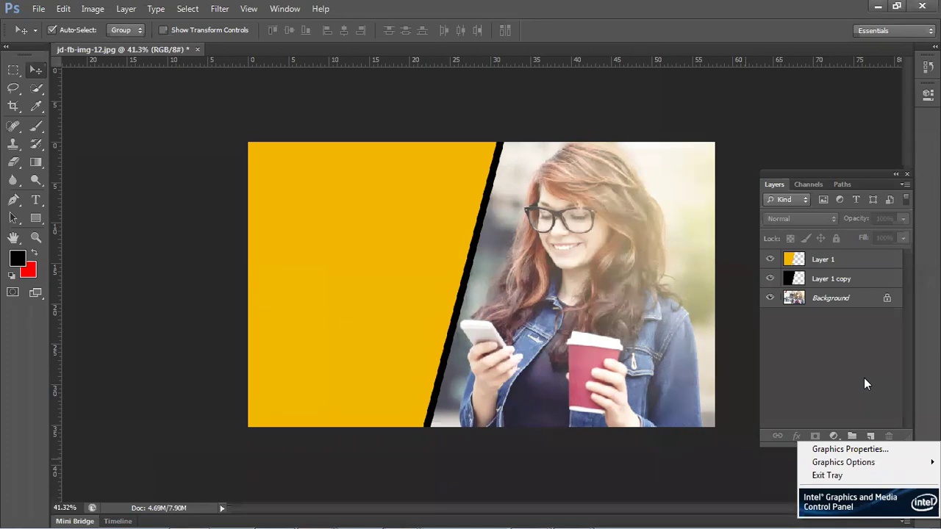
{"action": "mouse_move", "coordinate": [482, 513]}
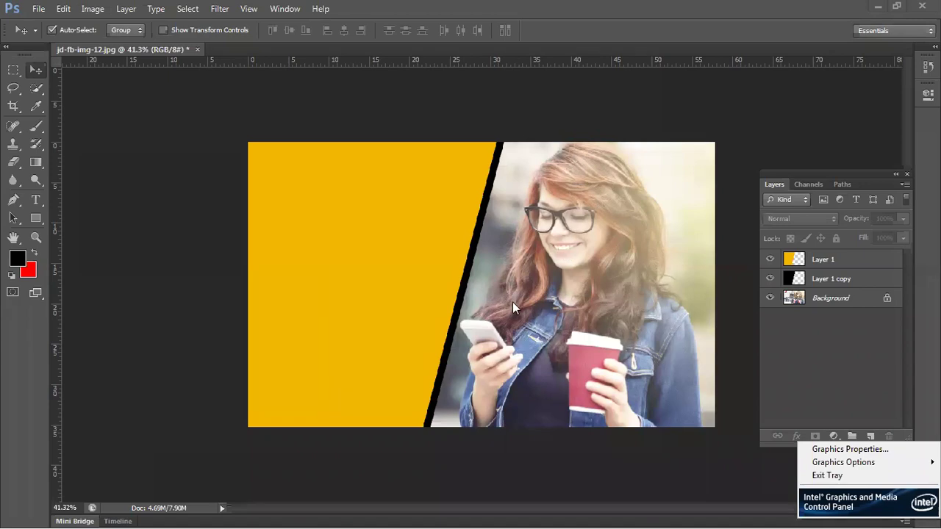
{"action": "left_click_drag", "start_coordinate": [490, 282], "coordinate": [449, 279]}
{"action": "key", "text": "Delete"}
{"action": "left_click_drag", "start_coordinate": [322, 243], "coordinate": [637, 255]}
{"action": "key", "text": "ctrl+z"}
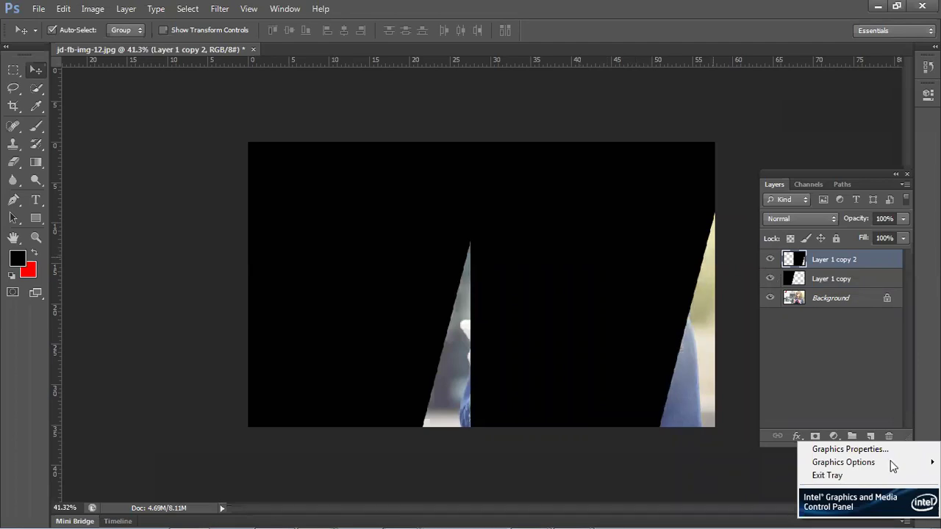
{"action": "left_click", "coordinate": [768, 482]}
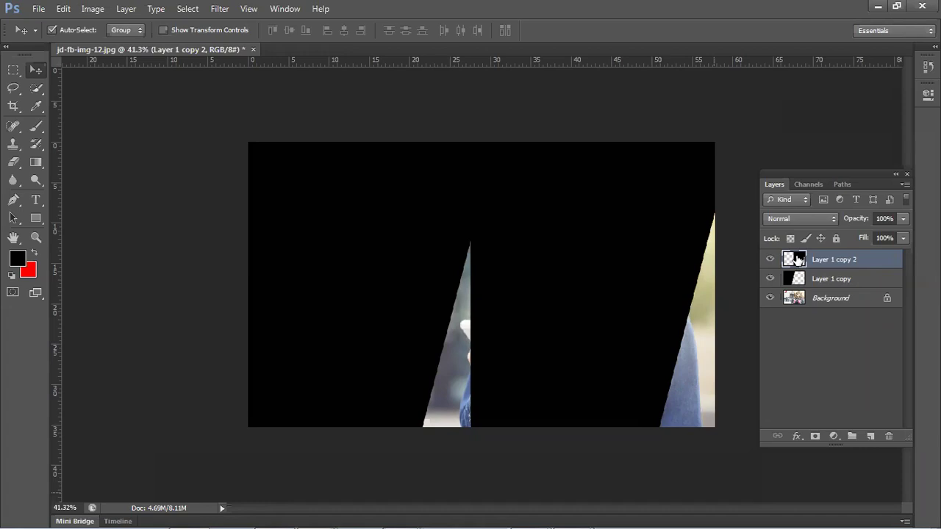
- Drag the Layer 1 copy 2 black block right to reveal the hand-and-phone strip
{"action": "left_click_drag", "start_coordinate": [798, 259], "coordinate": [728, 268]}
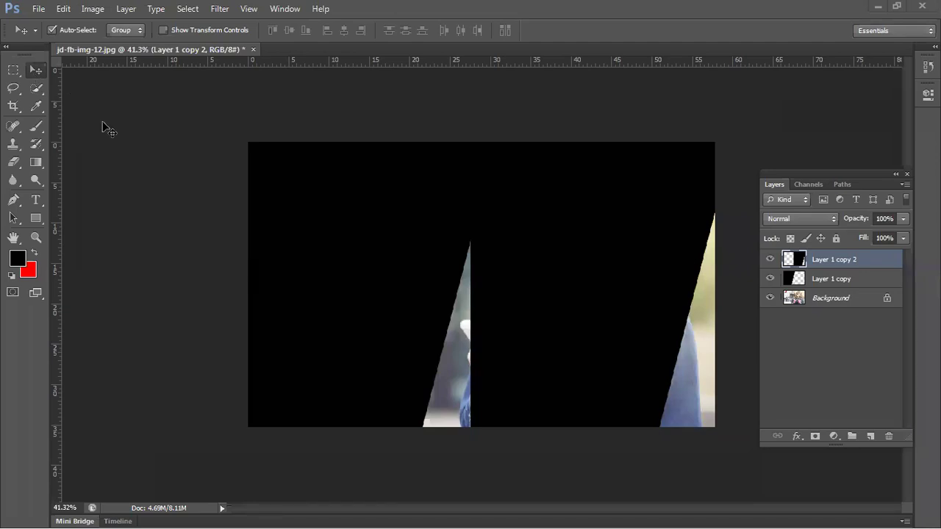
{"action": "key", "text": "ctrl+alt+a"}
{"action": "left_click_drag", "start_coordinate": [552, 278], "coordinate": [590, 242]}
{"action": "left_click_drag", "start_coordinate": [486, 269], "coordinate": [580, 252]}
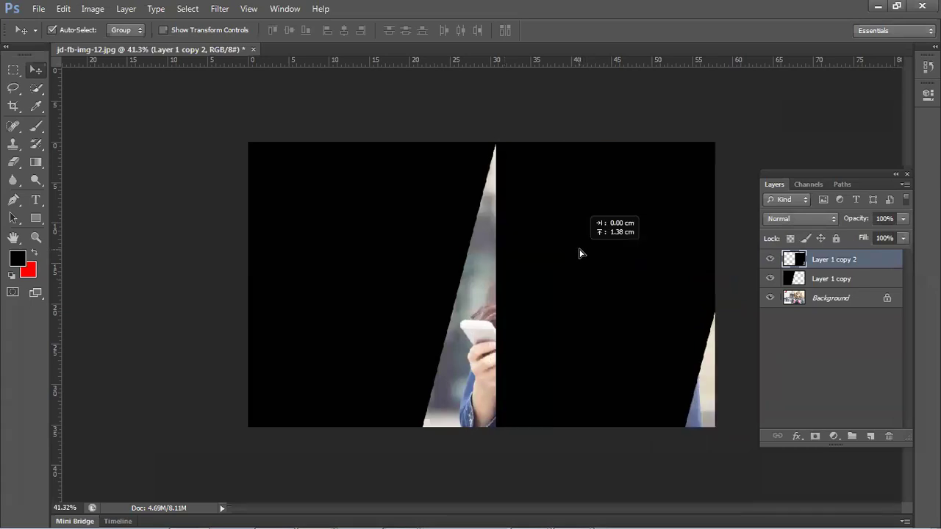
- Fill Layer 1 copy 2's shape with background colour ffde00 yellow
{"action": "left_click", "coordinate": [797, 261], "text": "ctrl"}
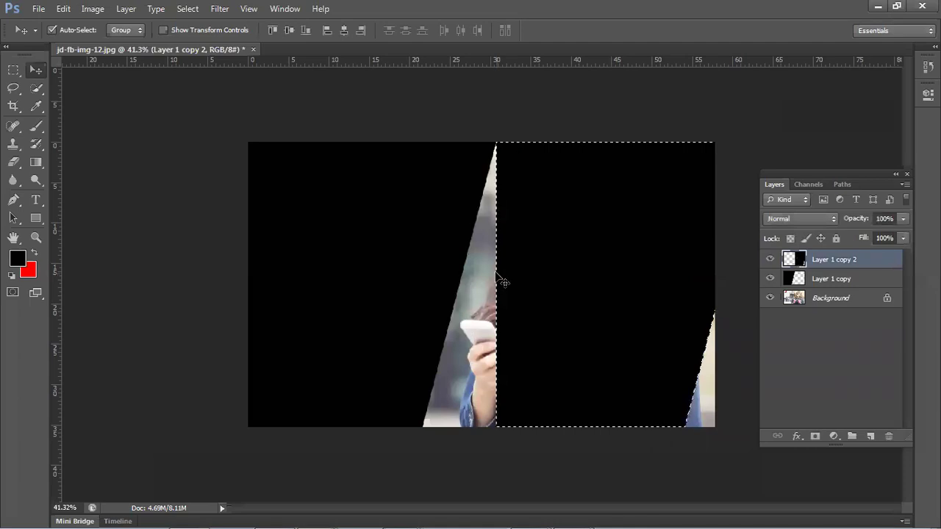
{"action": "left_click", "coordinate": [31, 274]}
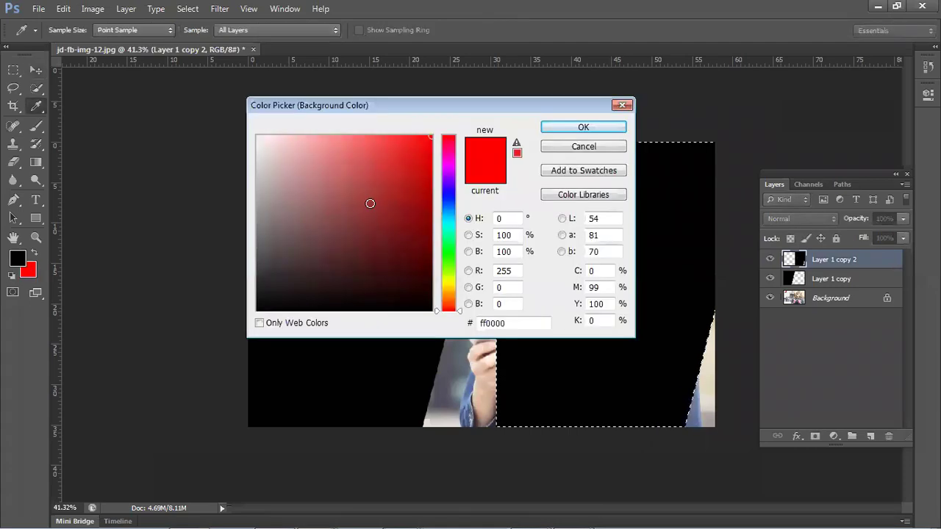
{"action": "left_click", "coordinate": [451, 257]}
{"action": "left_click", "coordinate": [451, 287]}
{"action": "left_click", "coordinate": [621, 128]}
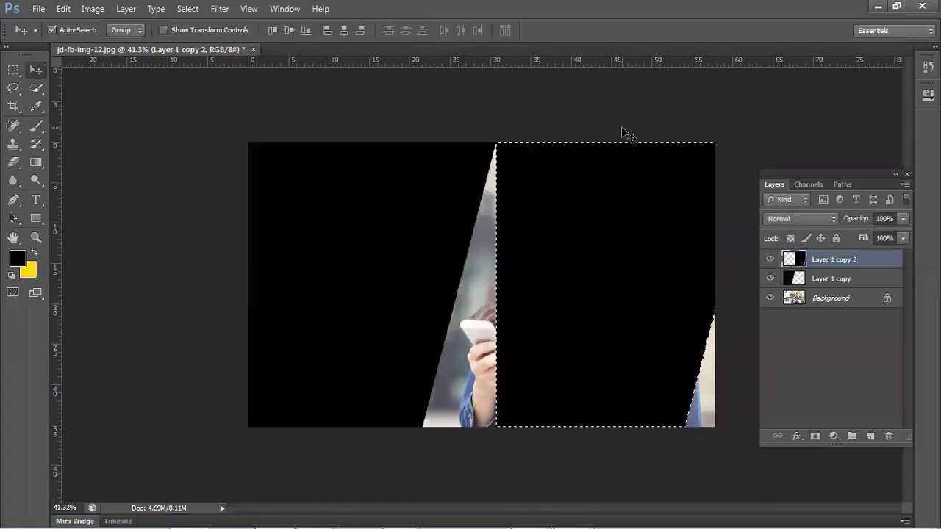
{"action": "key", "text": "ctrl+BackSpace"}
- Reposition the yellow and black blocks, then delete the yellow overlay layer
{"action": "key", "text": "ctrl+d"}
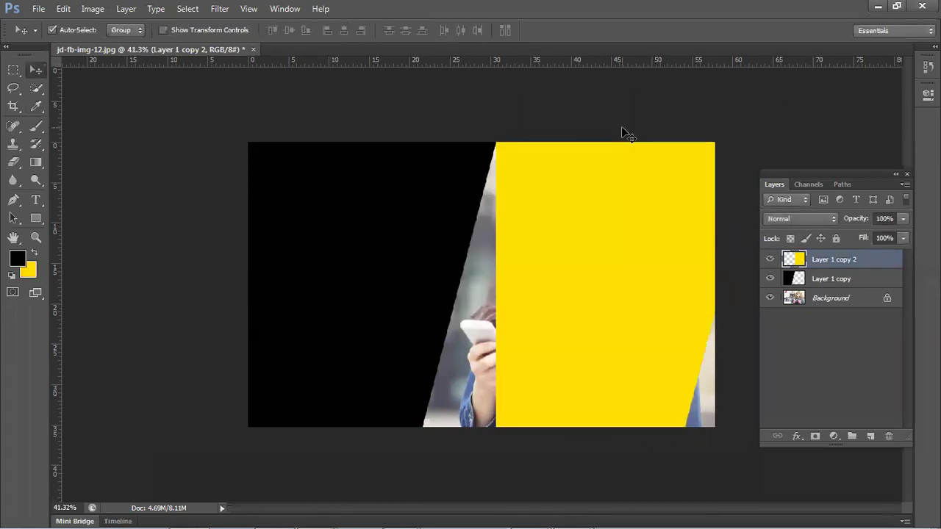
{"action": "left_click_drag", "start_coordinate": [574, 242], "coordinate": [309, 244]}
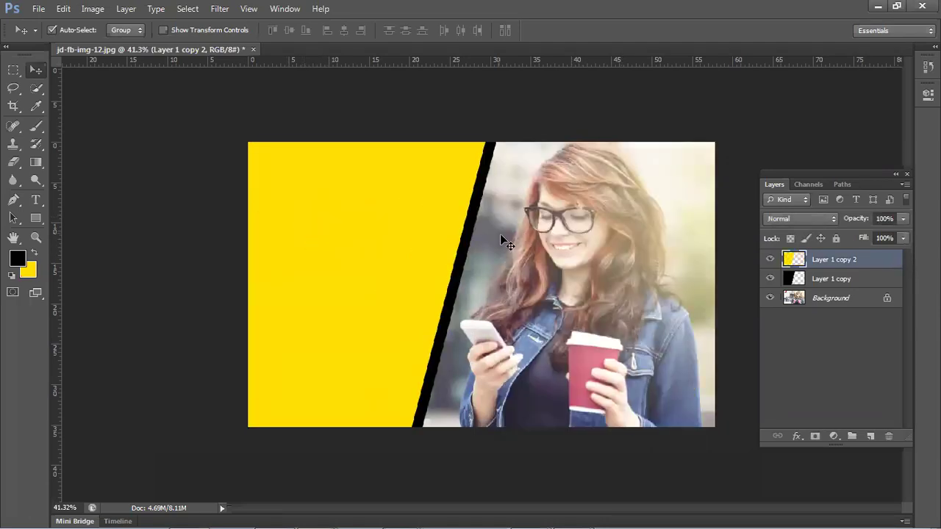
{"action": "left_click", "coordinate": [456, 301]}
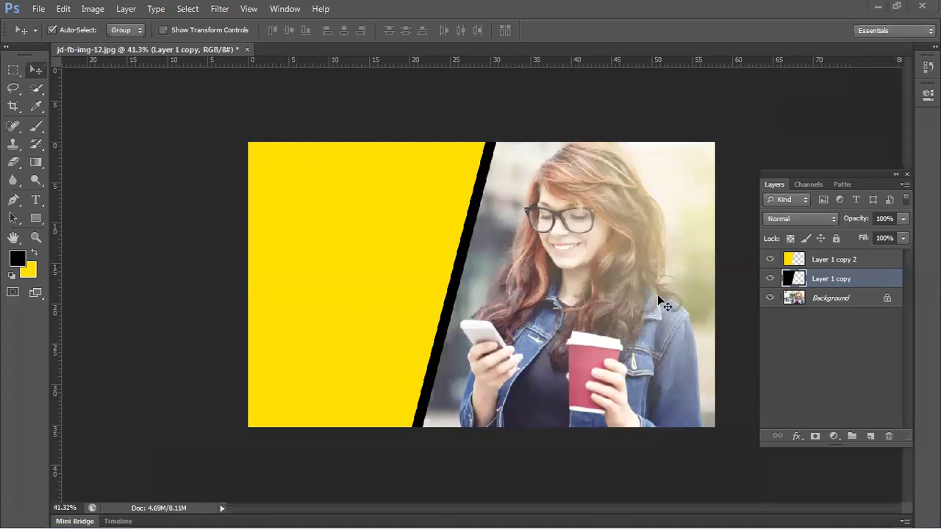
{"action": "left_click_drag", "start_coordinate": [284, 272], "coordinate": [405, 300]}
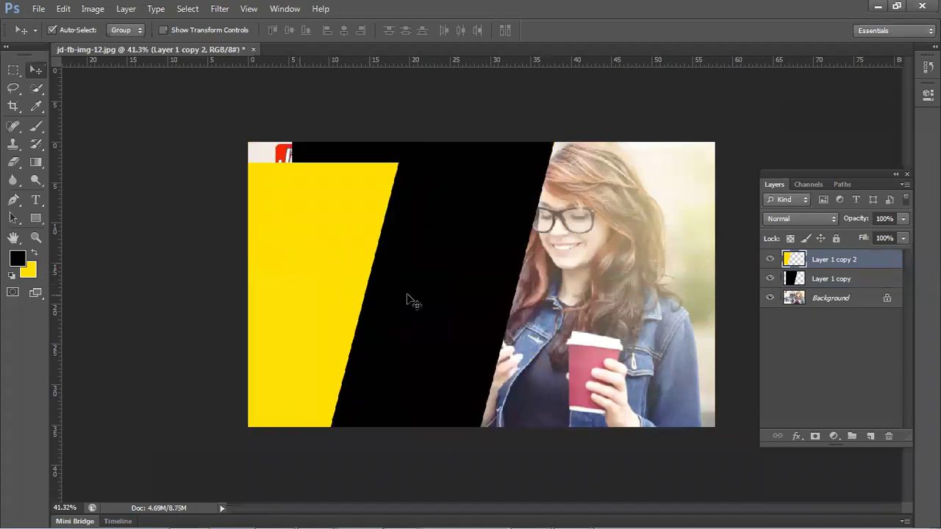
{"action": "left_click_drag", "start_coordinate": [326, 294], "coordinate": [390, 301]}
{"action": "left_click_drag", "start_coordinate": [336, 301], "coordinate": [383, 296]}
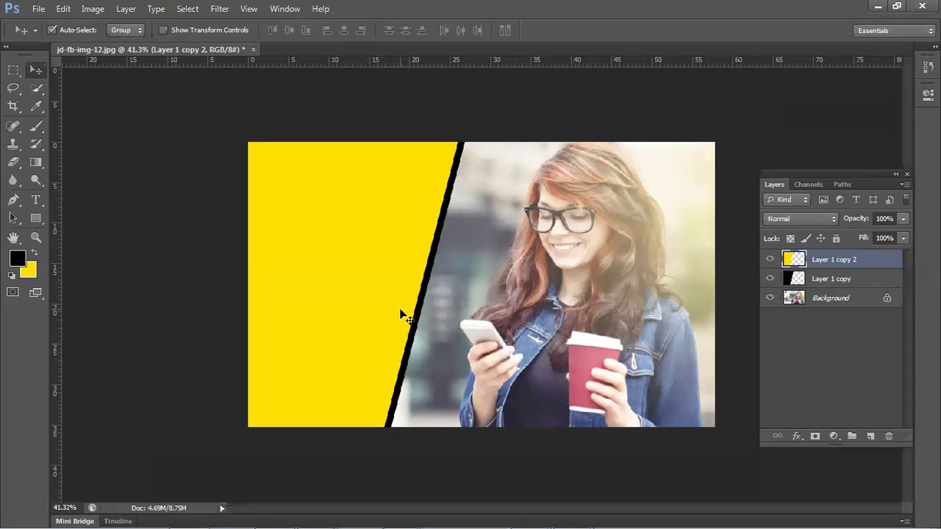
{"action": "key", "text": "Delete"}
{"action": "key", "text": "Delete"}
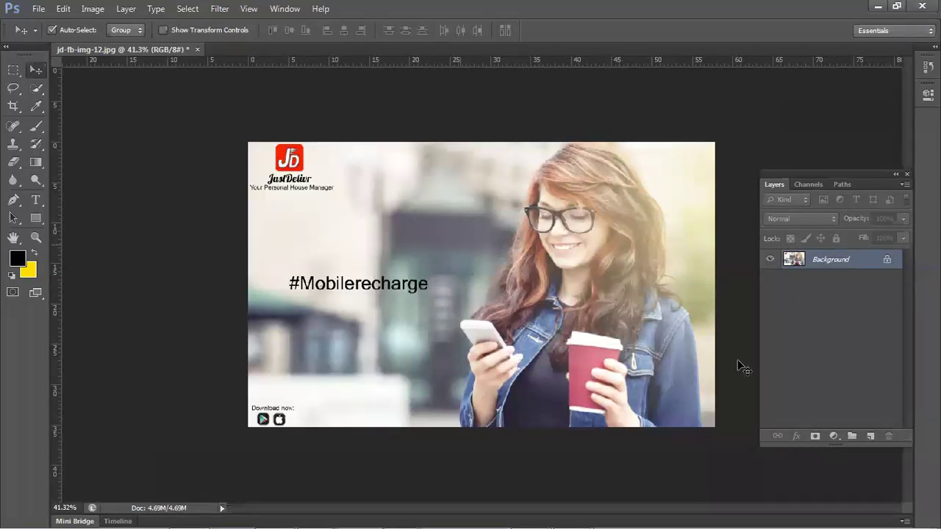
- Add a new layer and select a rectangle over the left part of the canvas
{"action": "left_click", "coordinate": [869, 435]}
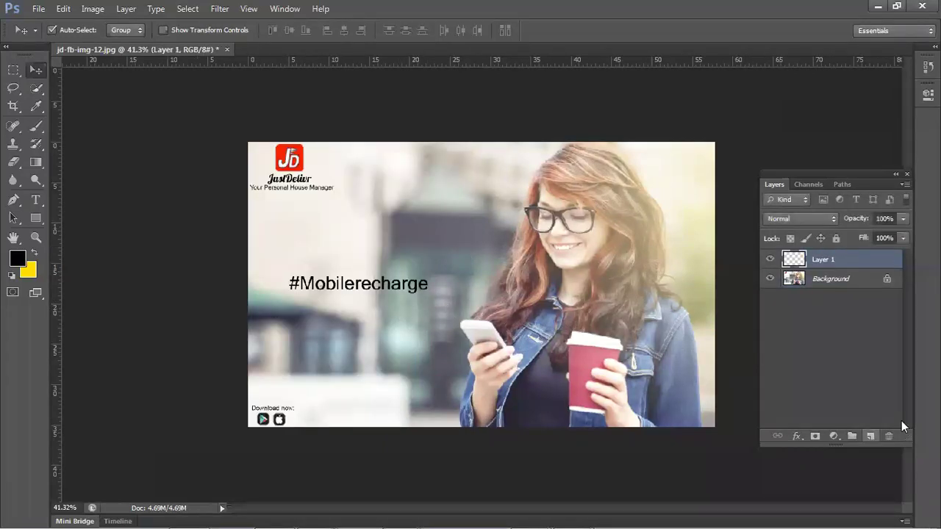
{"action": "left_click", "coordinate": [13, 70]}
{"action": "left_click_drag", "start_coordinate": [147, 120], "coordinate": [434, 449]}
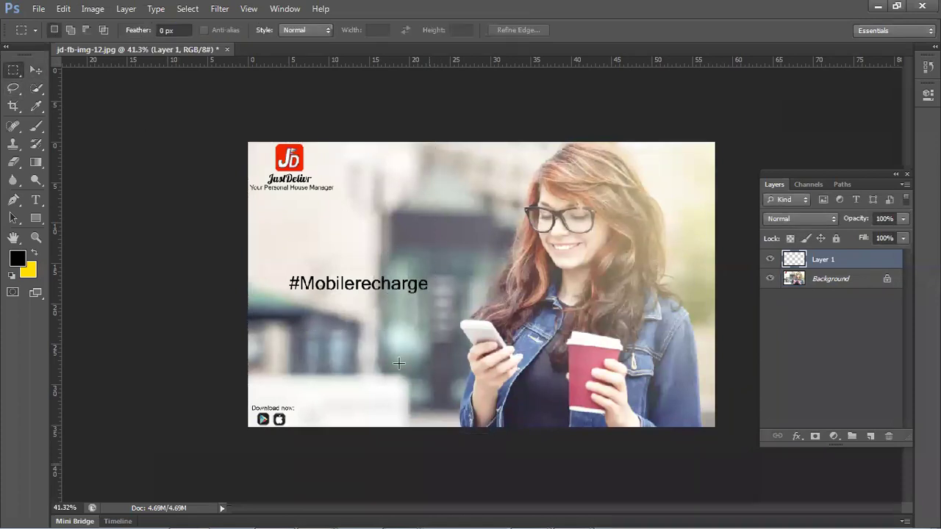
- Sample dark denim blue from the jacket with the Eyedropper and fill the selection
{"action": "left_click", "coordinate": [36, 106]}
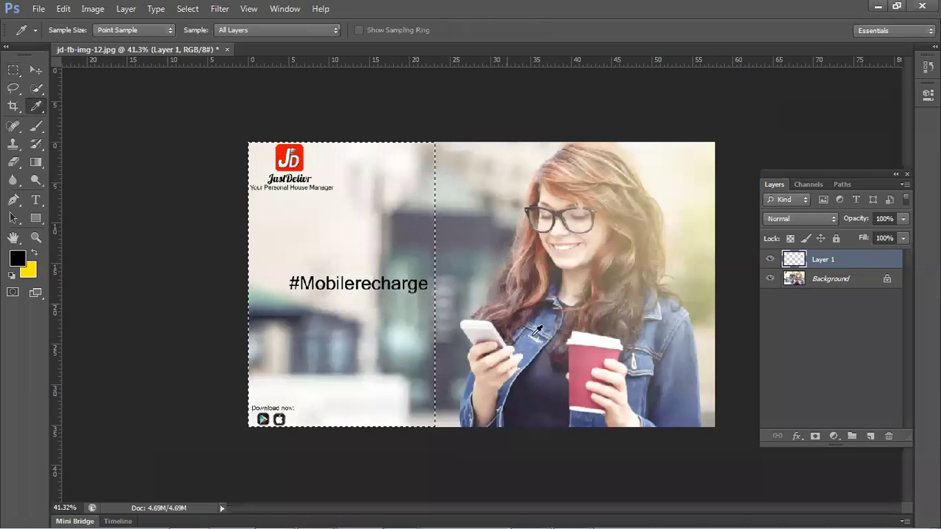
{"action": "right_click", "coordinate": [43, 110]}
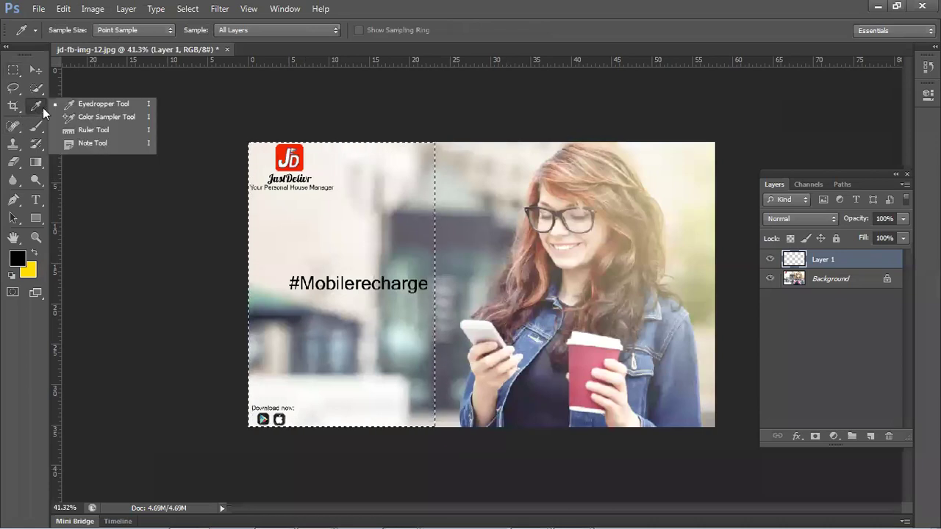
{"action": "left_click", "coordinate": [544, 288]}
{"action": "left_click", "coordinate": [543, 269]}
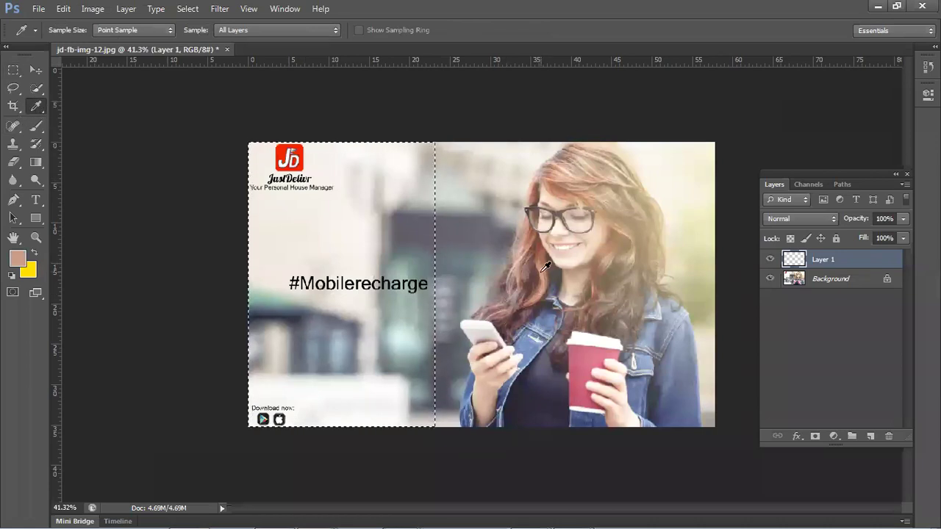
{"action": "left_click", "coordinate": [548, 268]}
{"action": "left_click", "coordinate": [581, 355]}
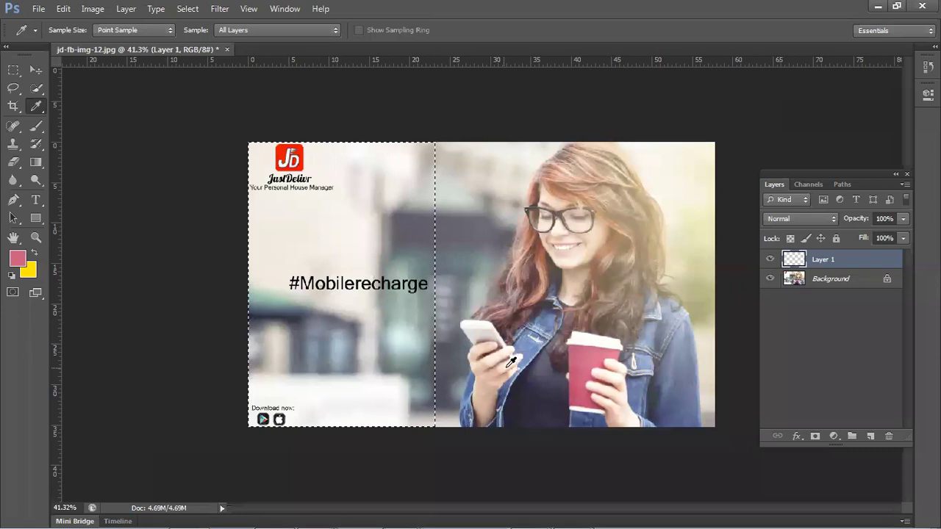
{"action": "left_click", "coordinate": [482, 379]}
{"action": "left_click", "coordinate": [476, 387]}
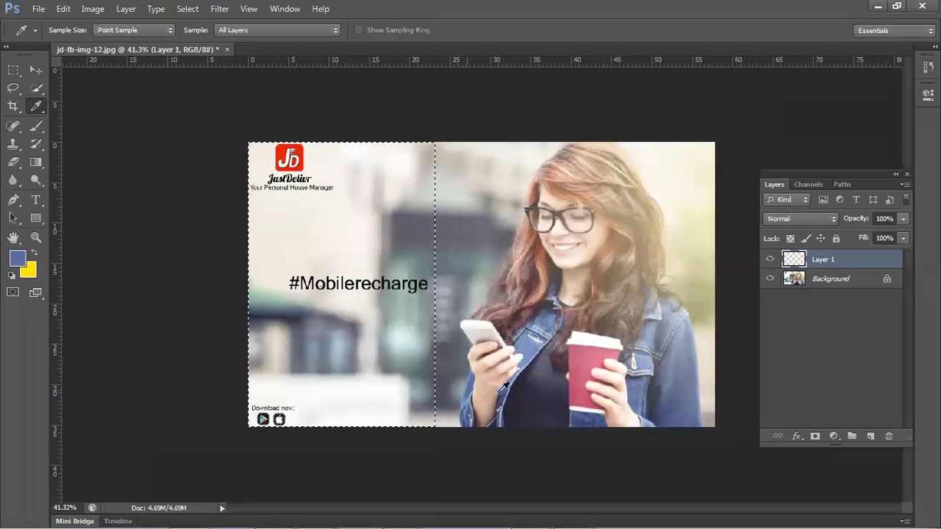
{"action": "left_click", "coordinate": [505, 386]}
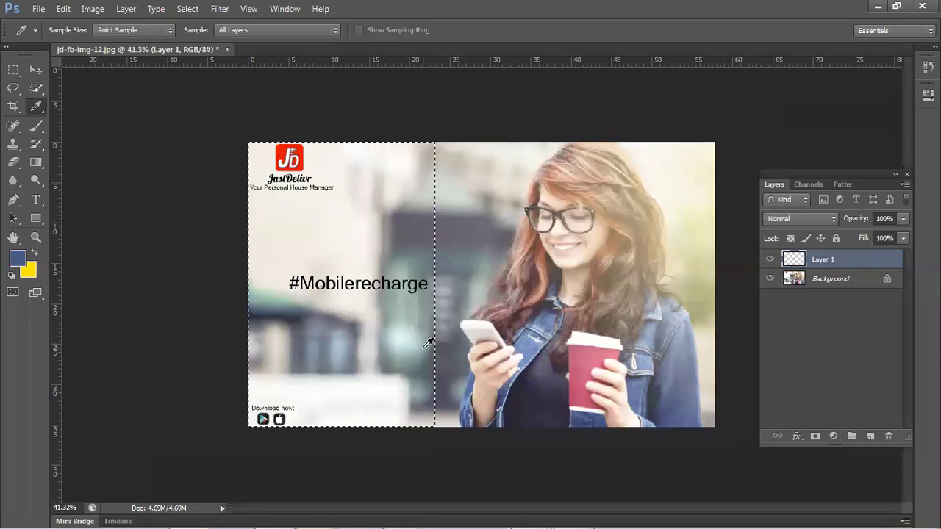
{"action": "key", "text": "alt+BackSpace"}
- Distort the blue rectangle, pulling its top-right corner right to slant the edge
{"action": "key", "text": "ctrl+d"}
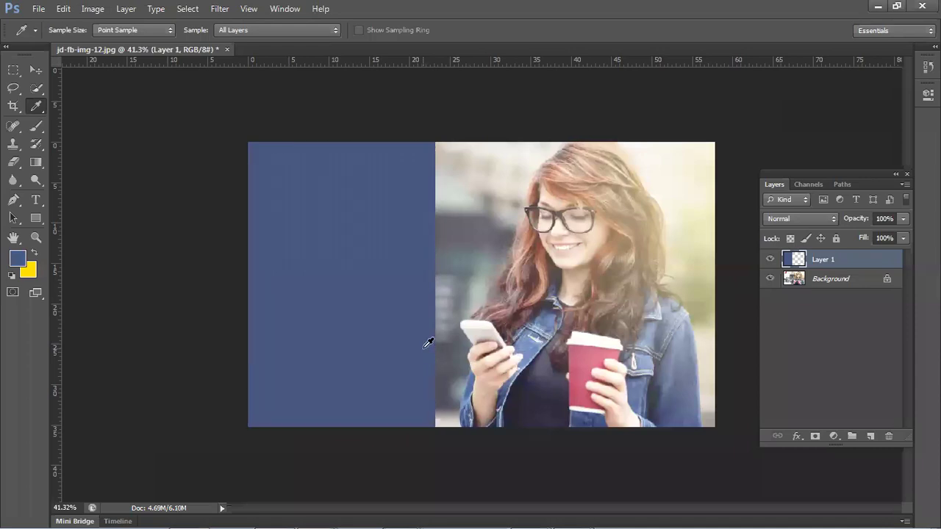
{"action": "key", "text": "ctrl+t"}
{"action": "right_click", "coordinate": [346, 212]}
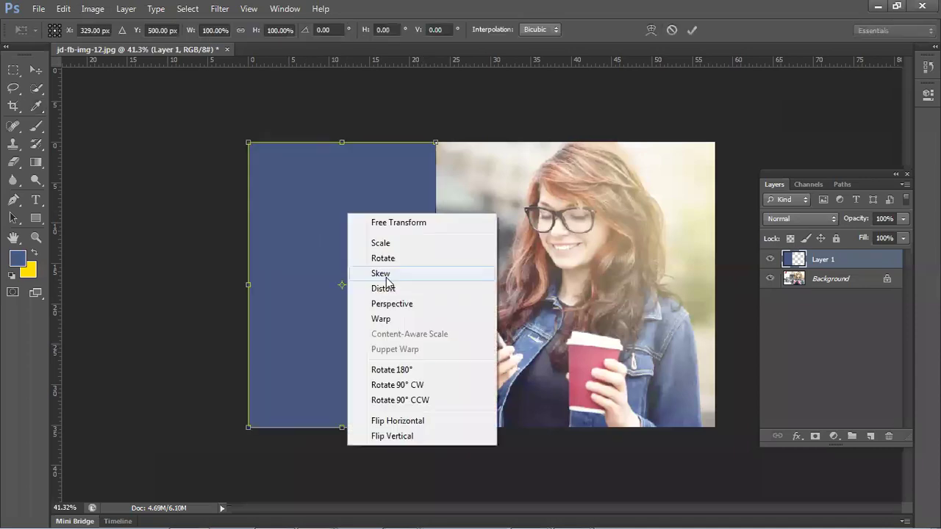
{"action": "left_click", "coordinate": [405, 289]}
{"action": "left_click_drag", "start_coordinate": [437, 145], "coordinate": [528, 142]}
{"action": "key", "text": "Return"}
{"action": "key", "text": "i"}
- Shift the blue panel left and duplicate it as a copy further right
{"action": "left_click", "coordinate": [34, 70]}
{"action": "left_click_drag", "start_coordinate": [376, 259], "coordinate": [321, 259]}
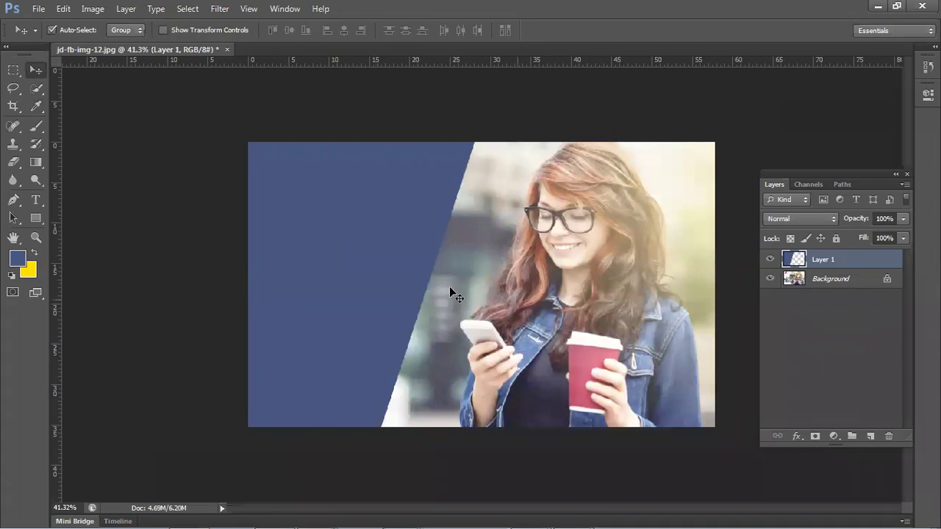
{"action": "left_click_drag", "start_coordinate": [393, 285], "coordinate": [481, 284]}
- Set the foreground colour to pure white and fill the Layer 1 copy panel shape with it
{"action": "left_click", "coordinate": [18, 257]}
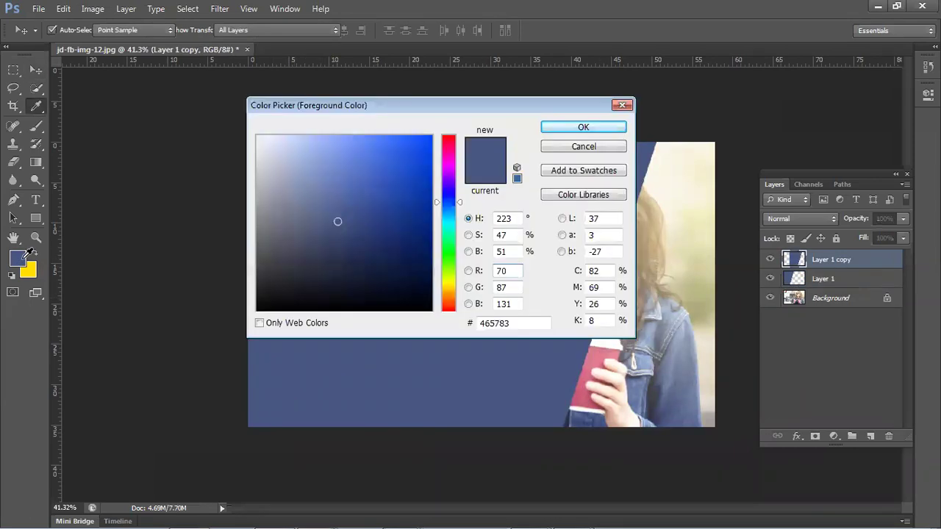
{"action": "left_click", "coordinate": [259, 135]}
{"action": "left_click", "coordinate": [258, 136]}
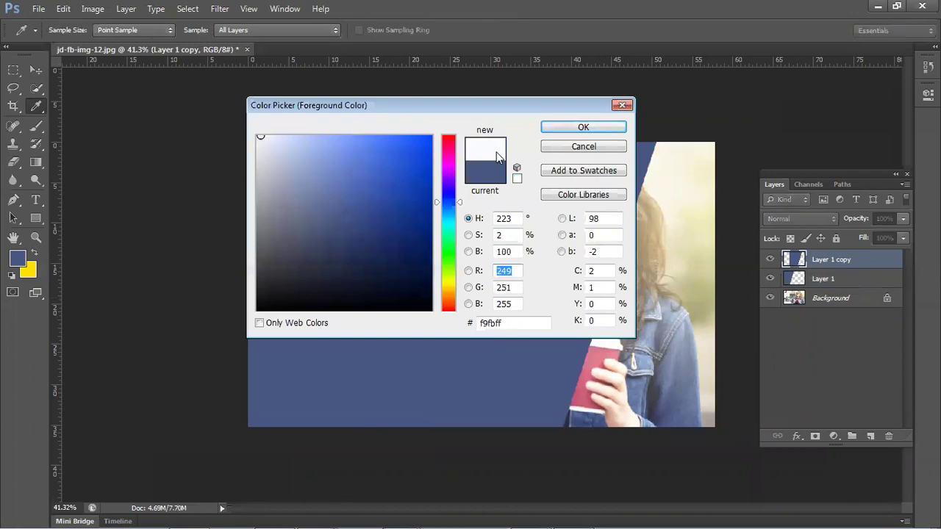
{"action": "left_click", "coordinate": [604, 126]}
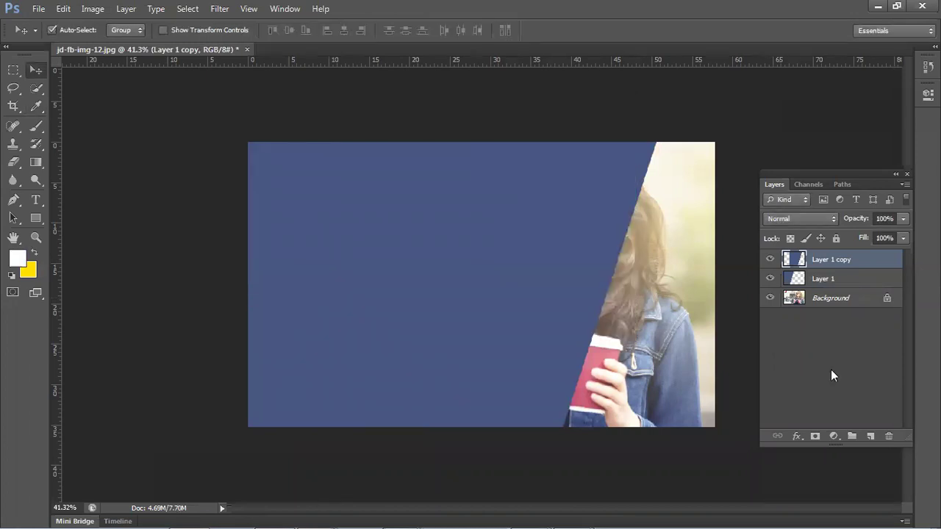
{"action": "left_click", "coordinate": [787, 263], "text": "ctrl"}
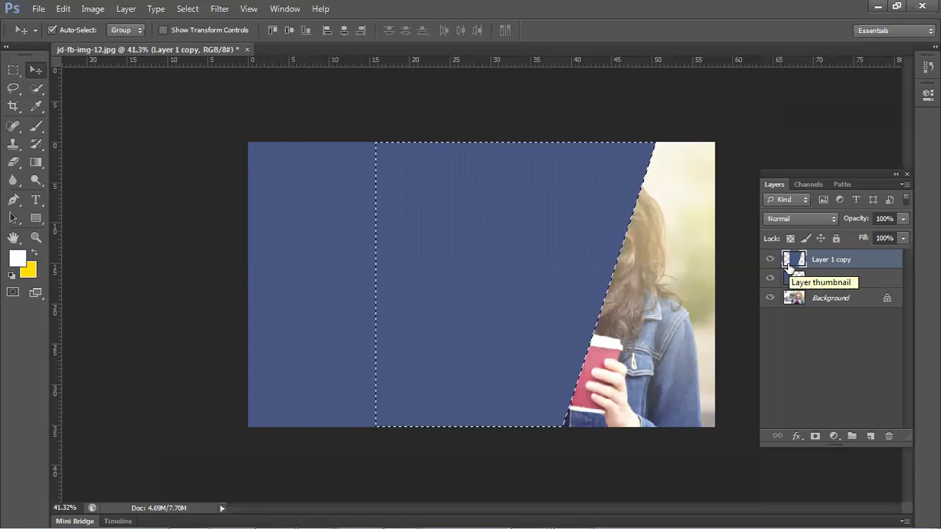
{"action": "key", "text": "alt+BackSpace"}
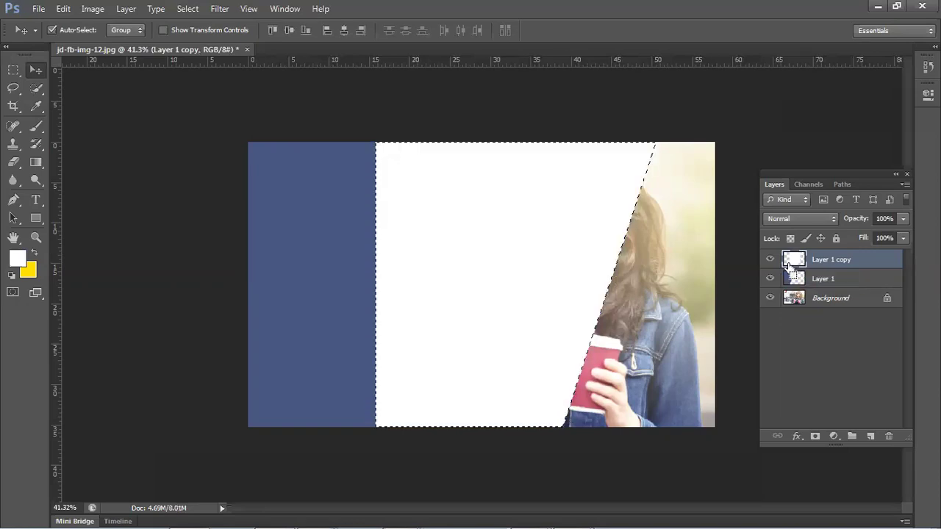
{"action": "key", "text": "ctrl+d"}
- Place the white copy beneath the blue panel and offset them so a thin white slanted stripe shows
{"action": "left_click_drag", "start_coordinate": [814, 270], "coordinate": [814, 289]}
{"action": "mouse_move", "coordinate": [536, 280]}
{"action": "left_mouse_down"}
{"action": "mouse_move", "coordinate": [370, 277]}
{"action": "mouse_move", "coordinate": [437, 320]}
{"action": "mouse_move", "coordinate": [416, 322]}
{"action": "mouse_move", "coordinate": [454, 324]}
{"action": "left_mouse_up"}
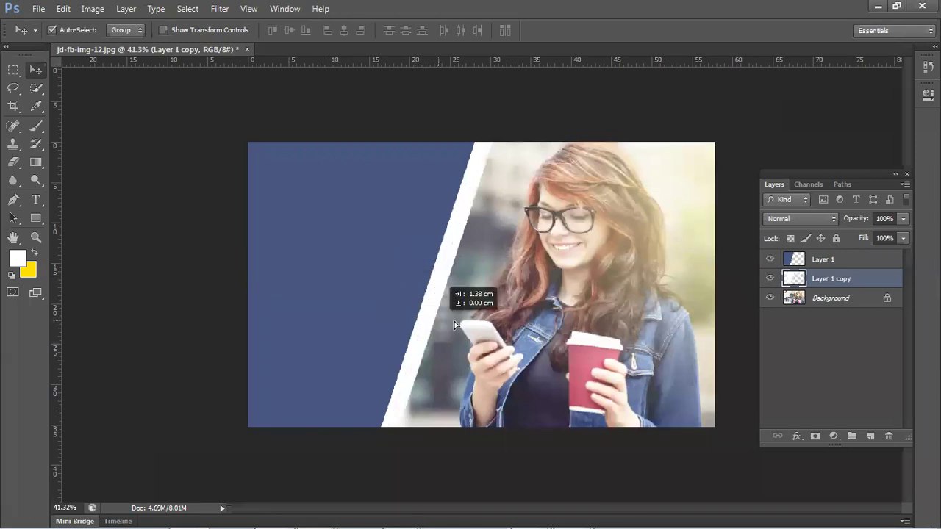
{"action": "left_click_drag", "start_coordinate": [366, 315], "coordinate": [400, 315]}
{"action": "left_click", "coordinate": [167, 260]}
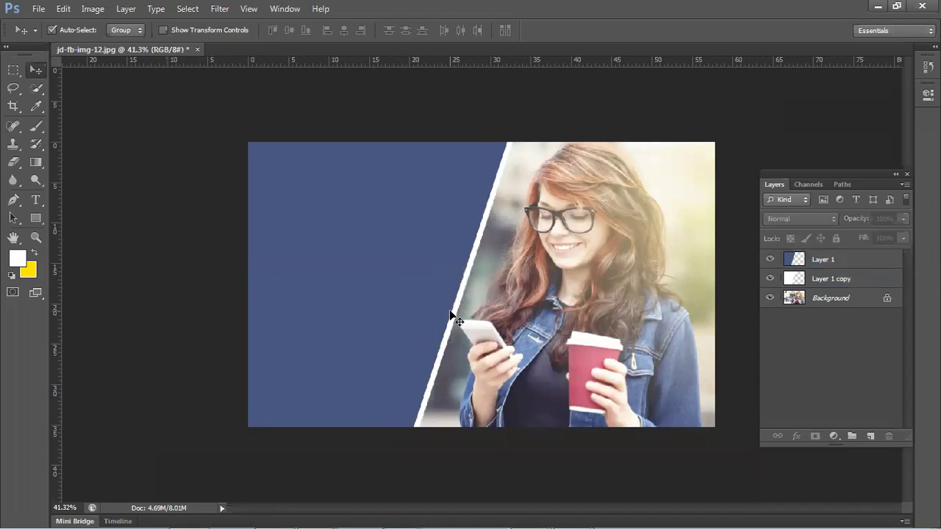
{"action": "left_click", "coordinate": [376, 312]}
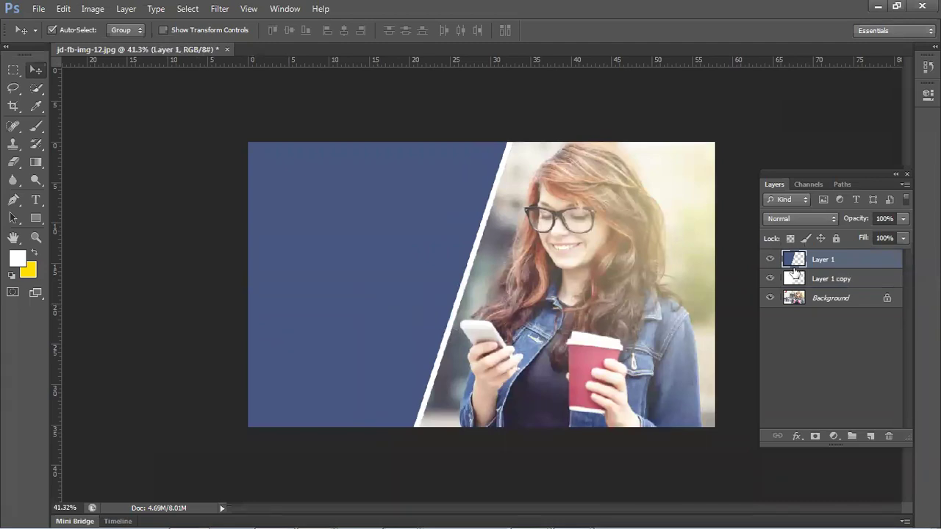
- Refill the Layer 1 panel with a denim blue sampled from the photo
{"action": "left_click", "coordinate": [794, 272], "text": "ctrl"}
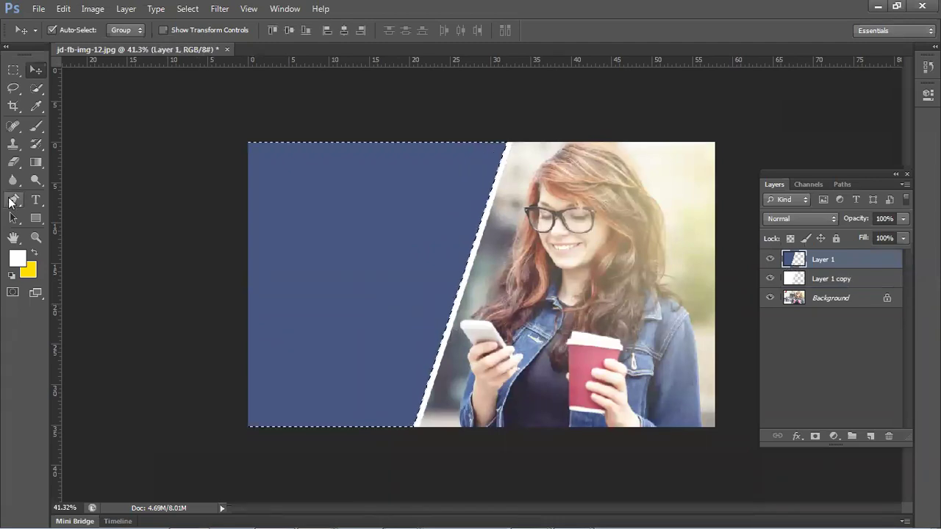
{"action": "left_click", "coordinate": [36, 106]}
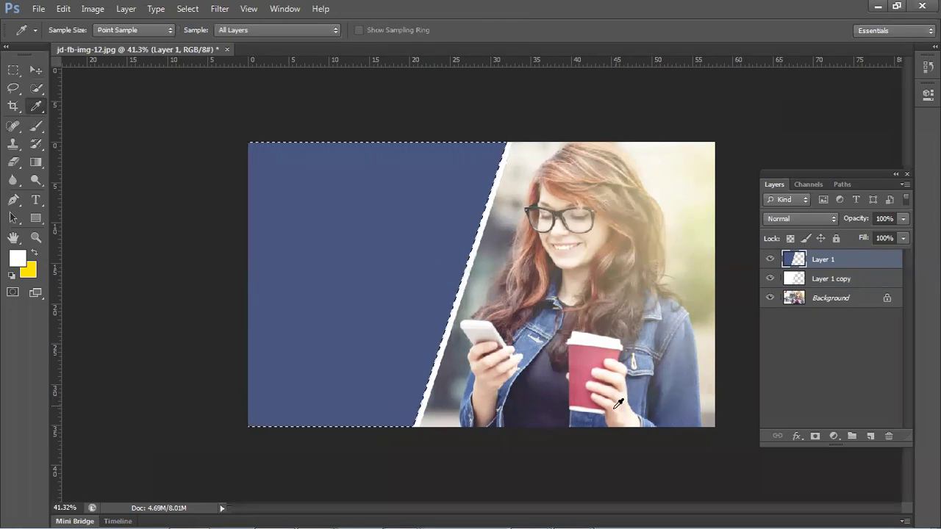
{"action": "left_click", "coordinate": [592, 411]}
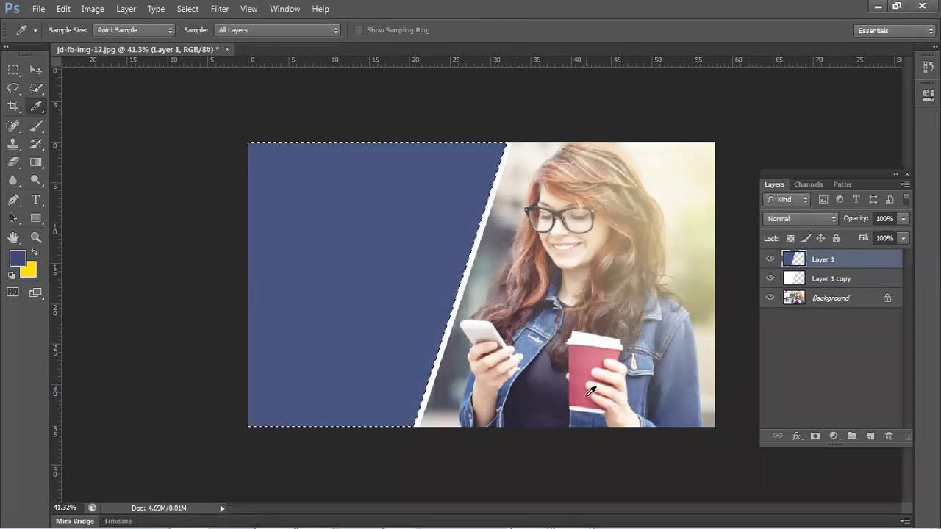
{"action": "key", "text": "alt+BackSpace"}
{"action": "key", "text": "ctrl+d"}
{"action": "left_click", "coordinate": [36, 70]}
{"action": "left_click", "coordinate": [86, 133]}
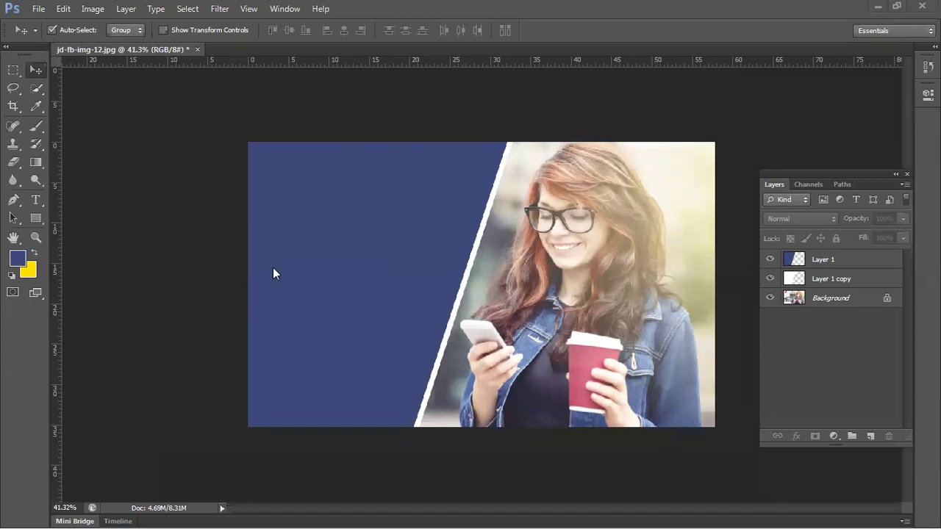
- Select Layer 1's panel shape and sample a dark navy from the woman's shirt as foreground colour
{"action": "left_click", "coordinate": [390, 253]}
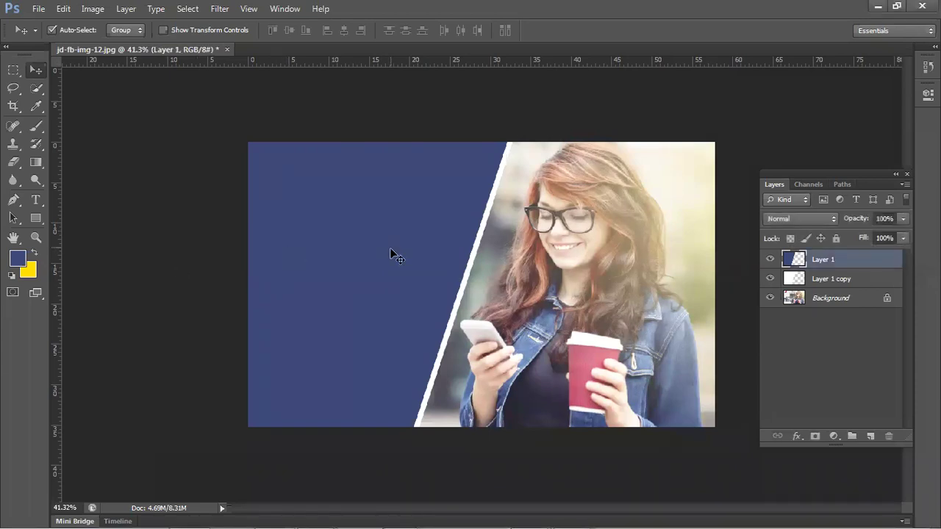
{"action": "left_click", "coordinate": [794, 261], "text": "ctrl"}
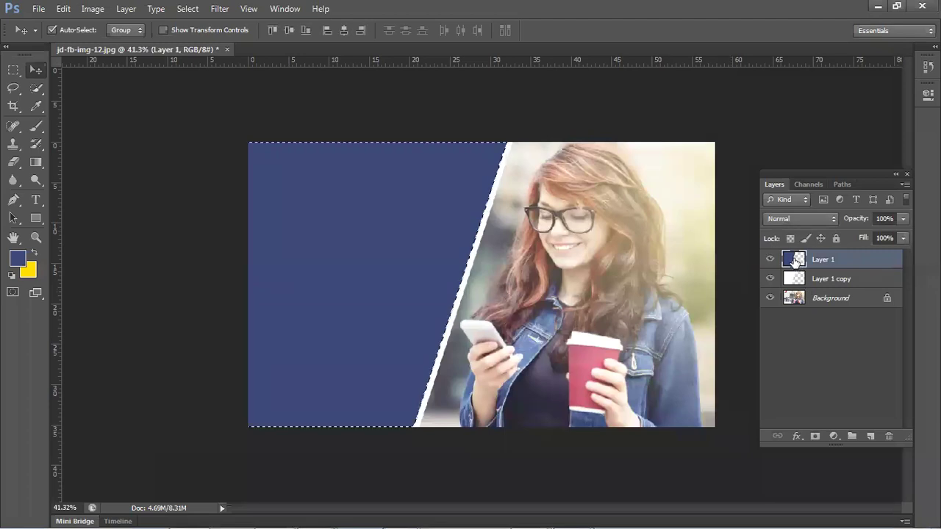
{"action": "left_click", "coordinate": [36, 107]}
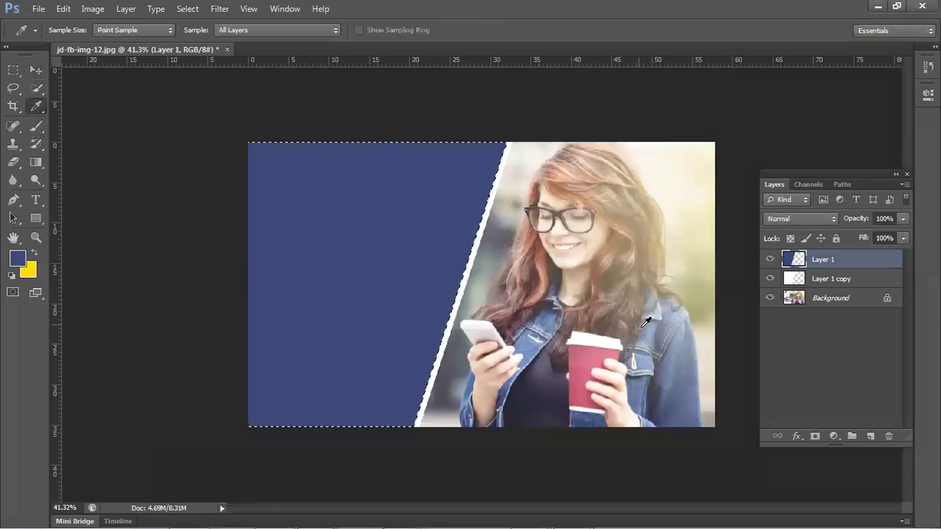
{"action": "left_click", "coordinate": [686, 335]}
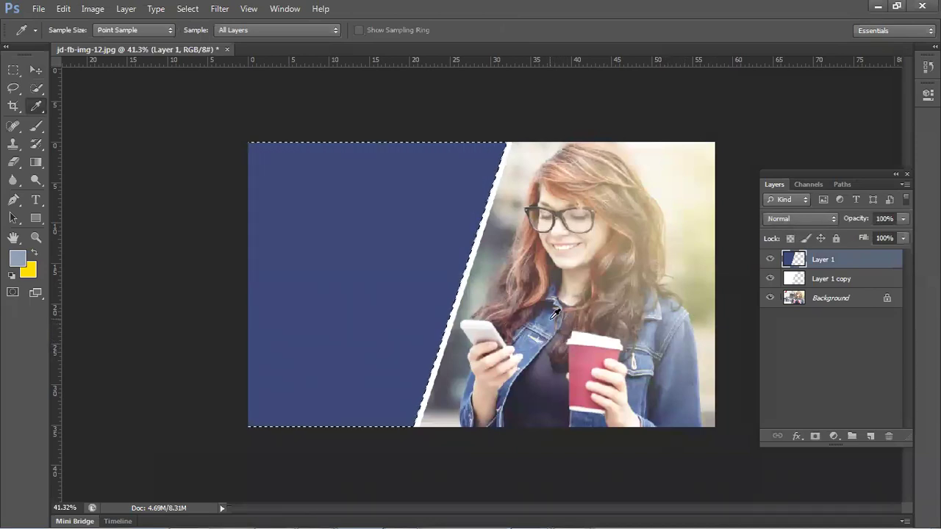
{"action": "left_click", "coordinate": [585, 415]}
{"action": "left_click", "coordinate": [591, 415]}
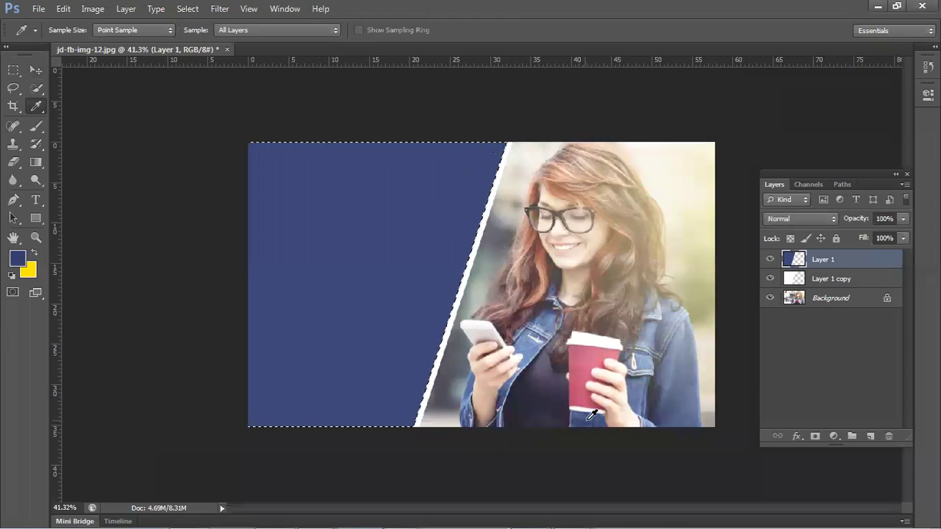
{"action": "scroll", "coordinate": [591, 416], "scroll_direction": "up", "scroll_amount": 5}
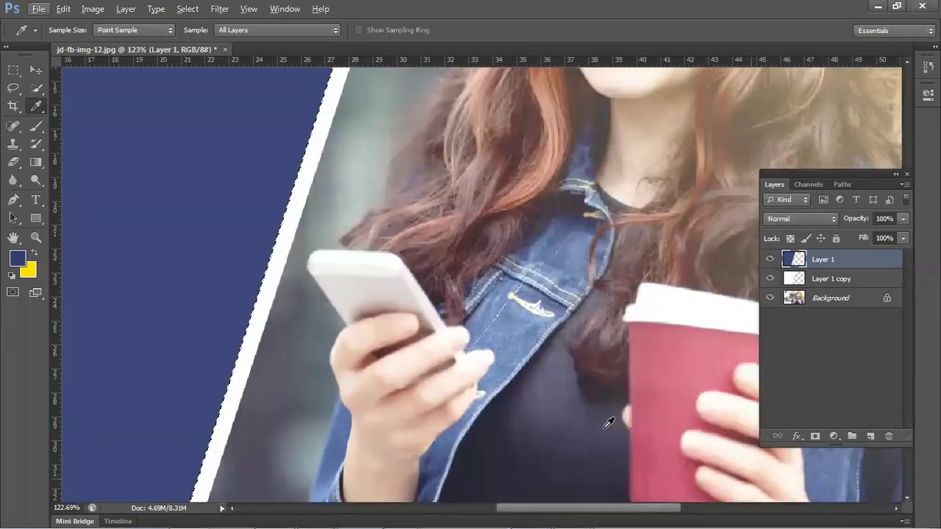
{"action": "scroll", "coordinate": [609, 423], "scroll_direction": "down", "scroll_amount": 3}
{"action": "scroll", "coordinate": [608, 424], "scroll_direction": "right", "scroll_amount": 3}
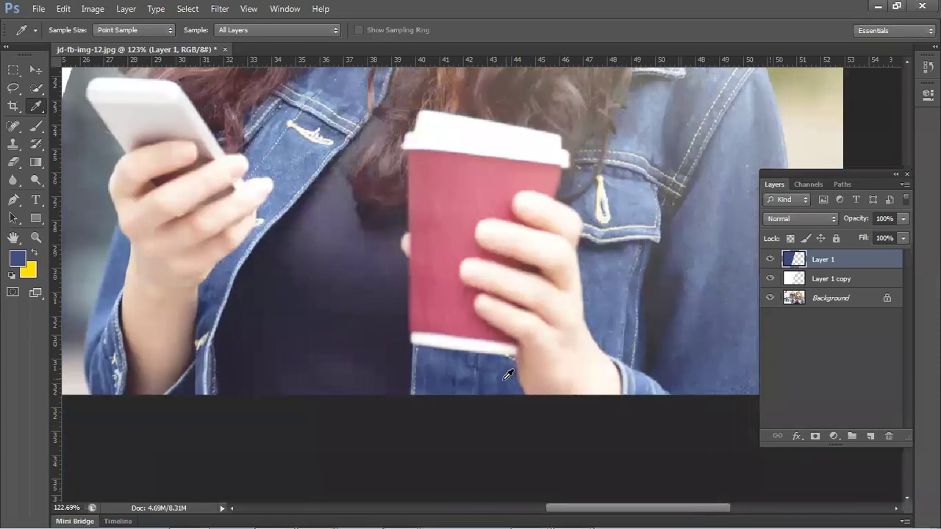
{"action": "scroll", "coordinate": [507, 377], "scroll_direction": "down", "scroll_amount": 2}
{"action": "scroll", "coordinate": [323, 346], "scroll_direction": "down", "scroll_amount": 1}
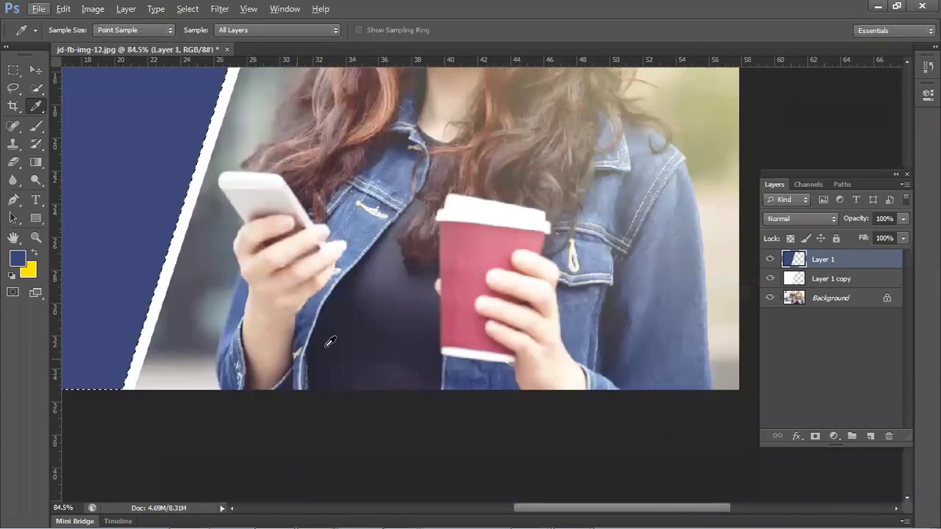
{"action": "left_click", "coordinate": [327, 345]}
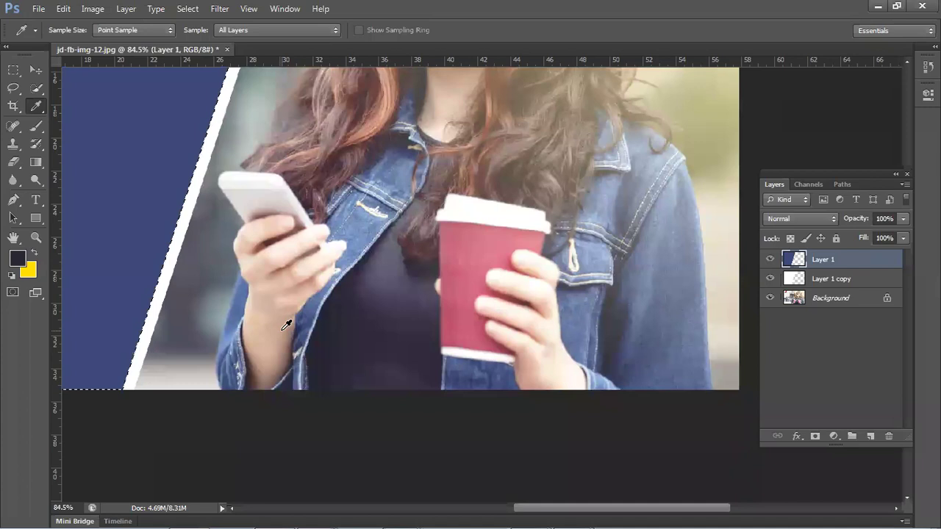
- Fill the selected Layer 1 panel with the sampled dark navy and deselect
{"action": "key", "text": "alt+BackSpace"}
{"action": "key", "text": "ctrl+d"}
{"action": "scroll", "coordinate": [292, 344], "scroll_direction": "down", "scroll_amount": 2}
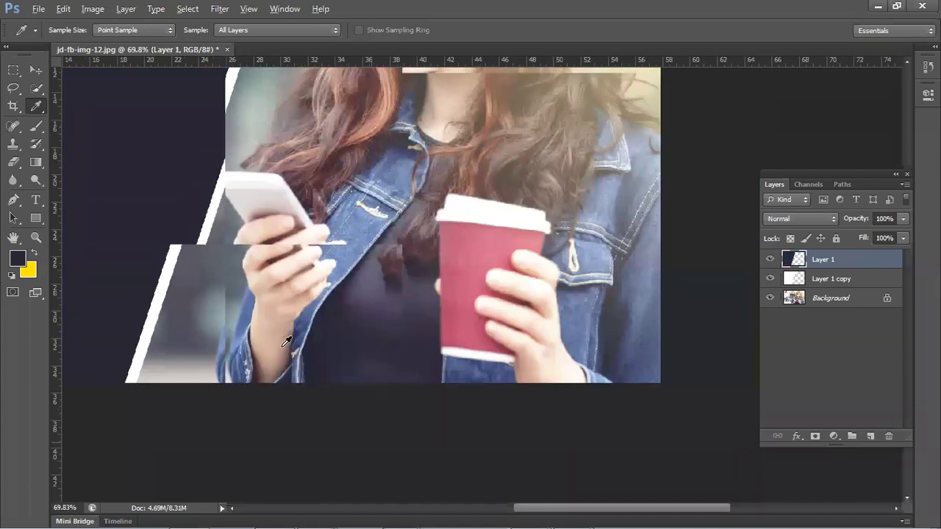
{"action": "scroll", "coordinate": [316, 338], "scroll_direction": "down", "scroll_amount": 3}
{"action": "scroll", "coordinate": [316, 338], "scroll_direction": "up", "scroll_amount": 1}
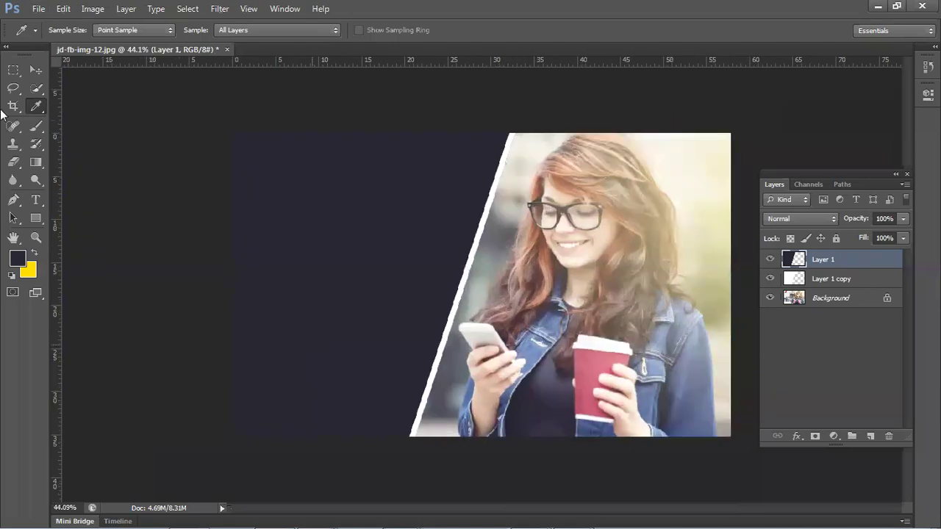
{"action": "left_click", "coordinate": [36, 71]}
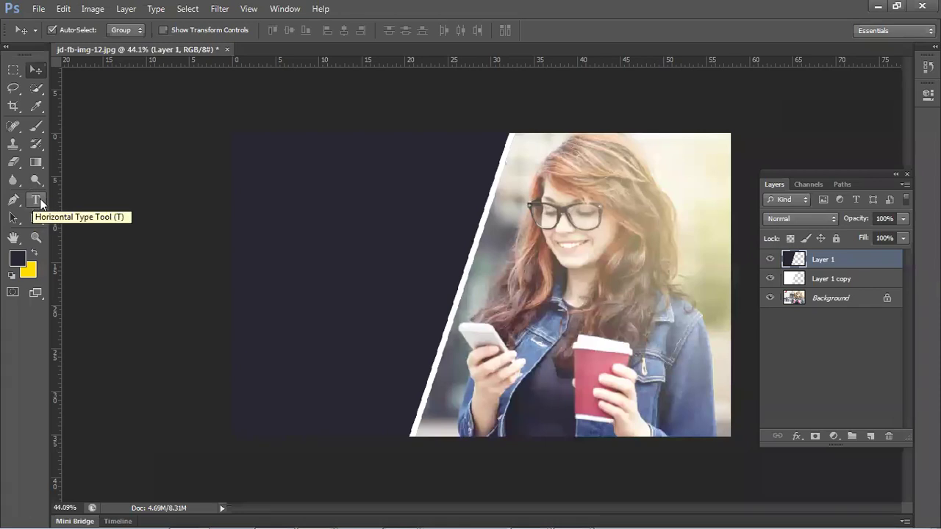
- Type the name heading as a new text layer on the navy panel and move it higher
{"action": "left_click", "coordinate": [281, 247]}
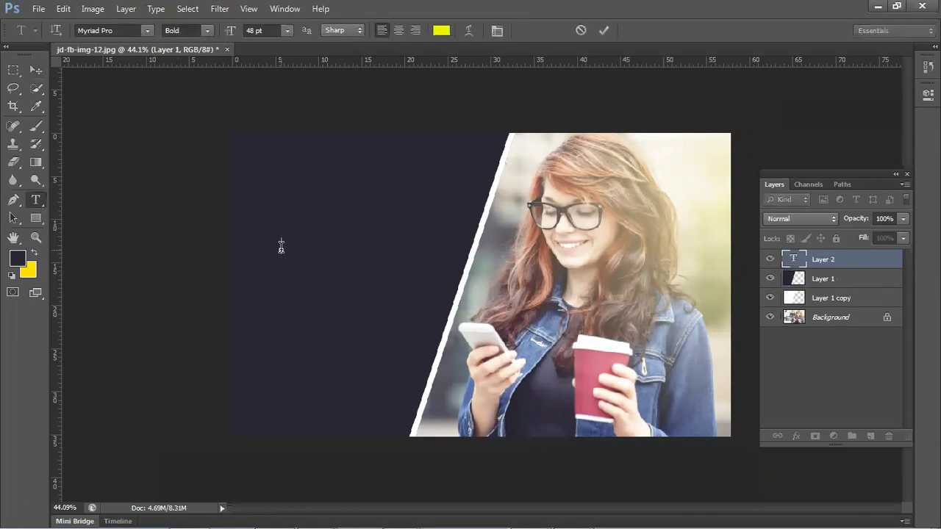
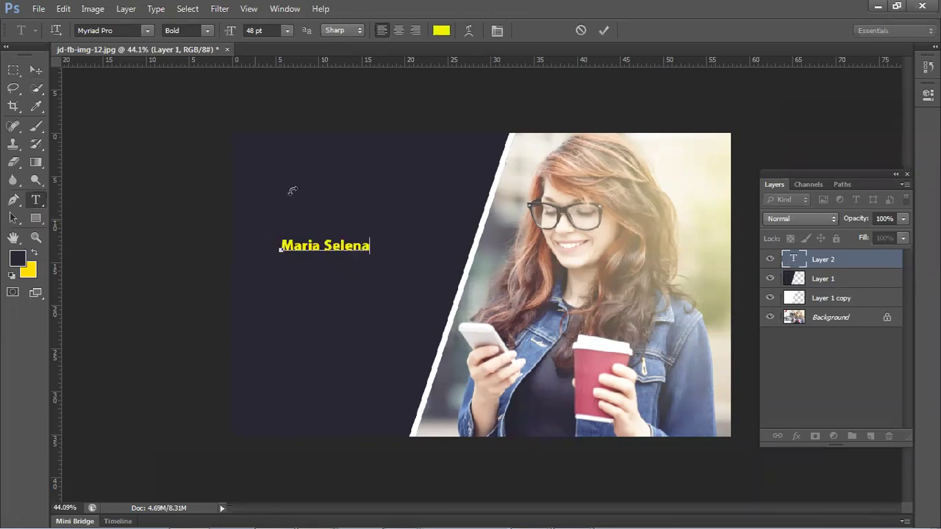
{"action": "key", "text": "ctrl+a"}
{"action": "key", "text": "Right"}
{"action": "key", "text": "ctrl+Return"}
{"action": "key", "text": "v"}
{"action": "left_click_drag", "start_coordinate": [361, 228], "coordinate": [356, 205]}
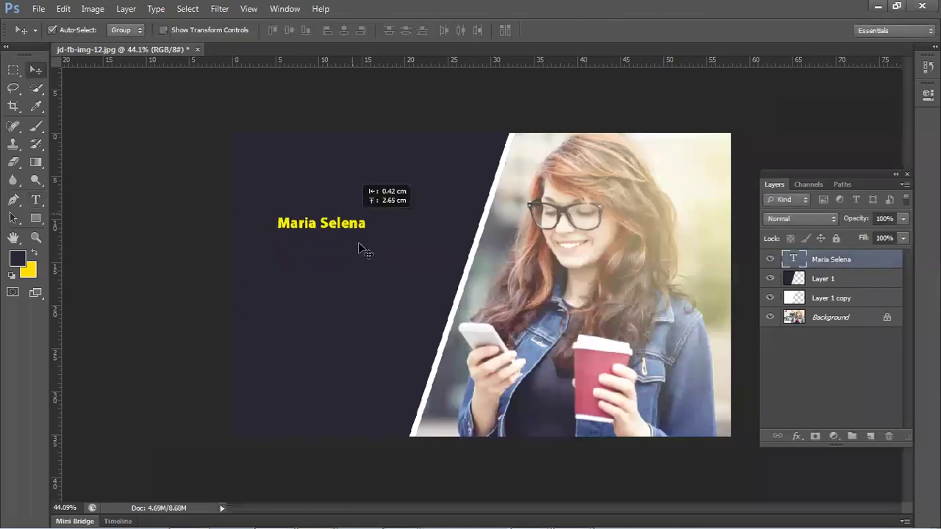
{"action": "left_click_drag", "start_coordinate": [360, 248], "coordinate": [360, 238]}
- Scale the heading to about 250% and position it at the panel's upper left
{"action": "key", "text": "ctrl+t"}
{"action": "left_click_drag", "start_coordinate": [375, 205], "coordinate": [508, 229]}
{"action": "left_click_drag", "start_coordinate": [417, 202], "coordinate": [378, 191]}
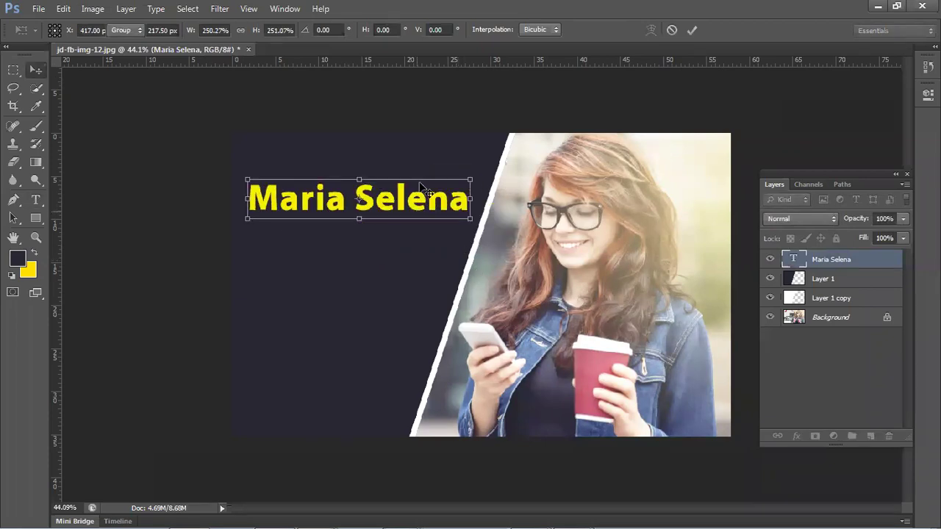
{"action": "key", "text": "Return"}
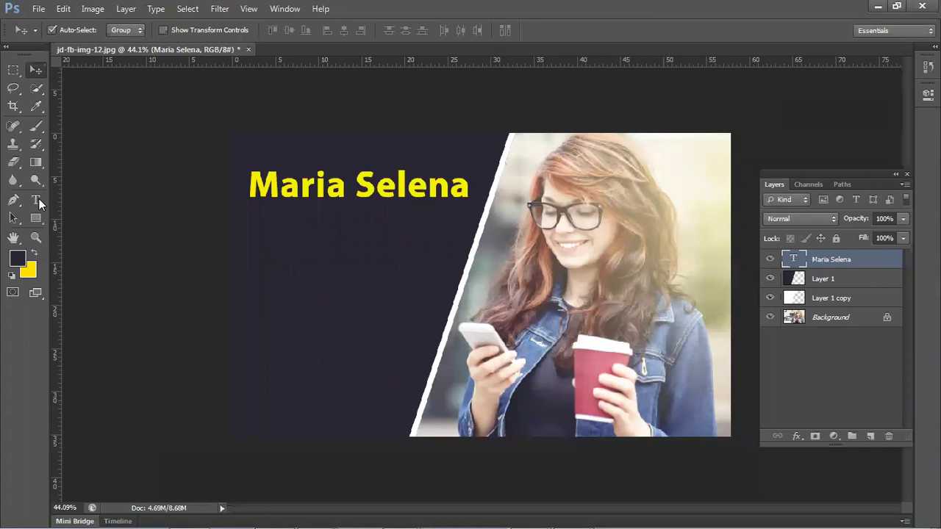
- Select the heading text and try red, lime, magenta, orange and green colours for it
{"action": "left_click", "coordinate": [39, 198]}
{"action": "left_click_drag", "start_coordinate": [264, 187], "coordinate": [466, 184]}
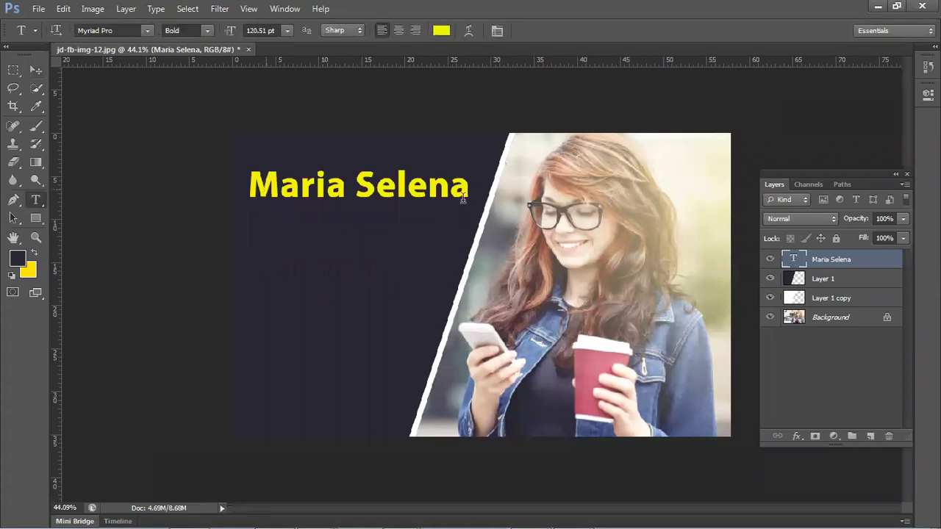
{"action": "left_click", "coordinate": [441, 31]}
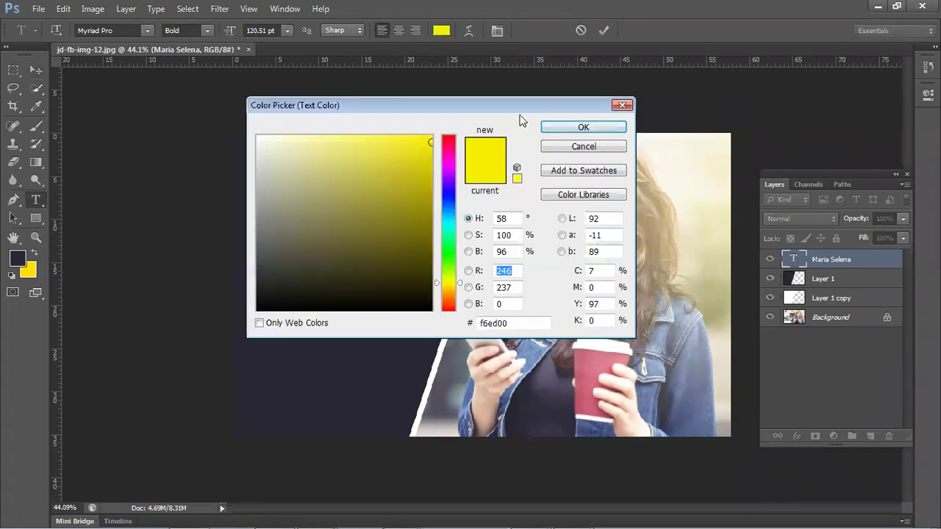
{"action": "type", "text": "255"}
{"action": "left_click_drag", "start_coordinate": [528, 111], "coordinate": [668, 151]}
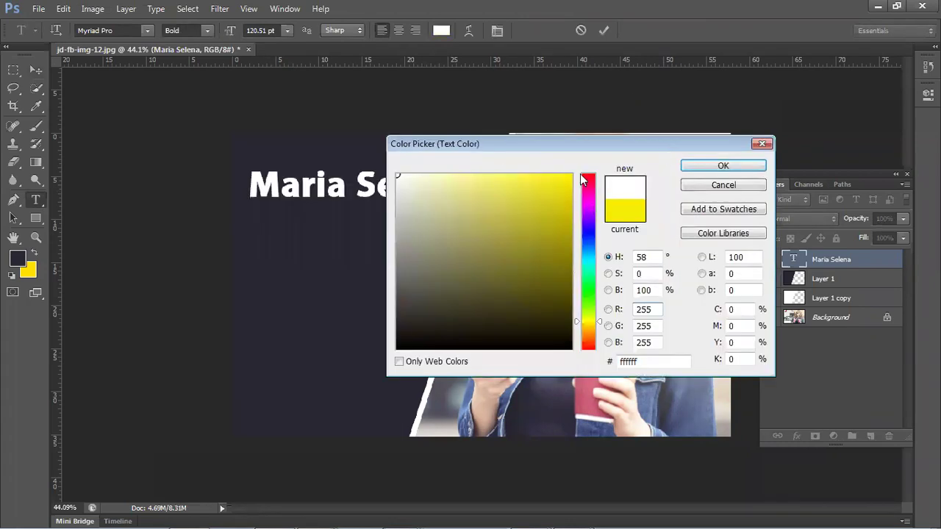
{"action": "left_click", "coordinate": [580, 174]}
{"action": "left_click", "coordinate": [574, 174]}
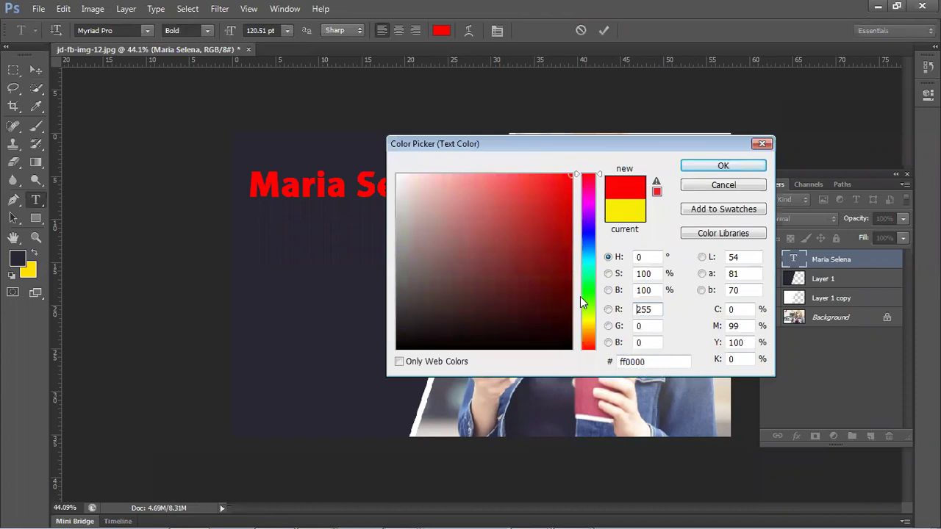
{"action": "left_click", "coordinate": [585, 309]}
{"action": "left_click", "coordinate": [588, 274]}
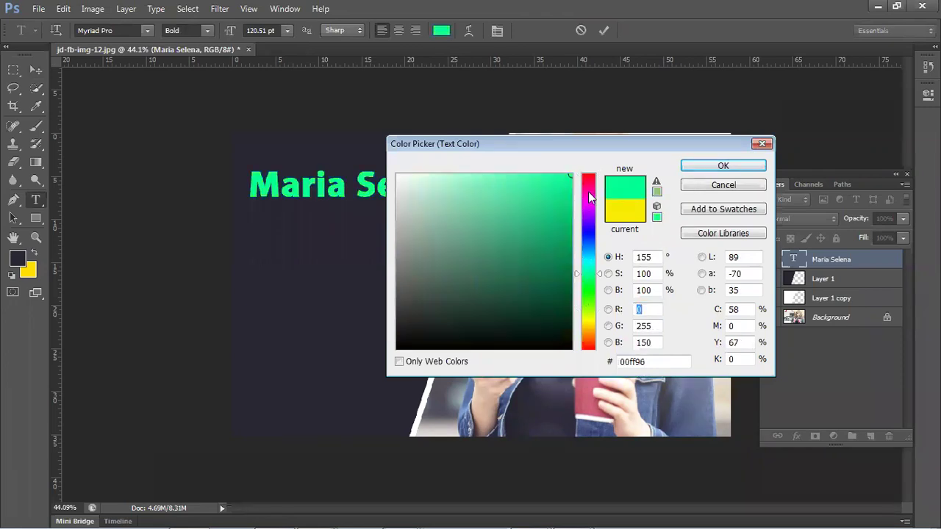
{"action": "left_click", "coordinate": [588, 197]}
{"action": "left_click_drag", "start_coordinate": [588, 241], "coordinate": [588, 345]}
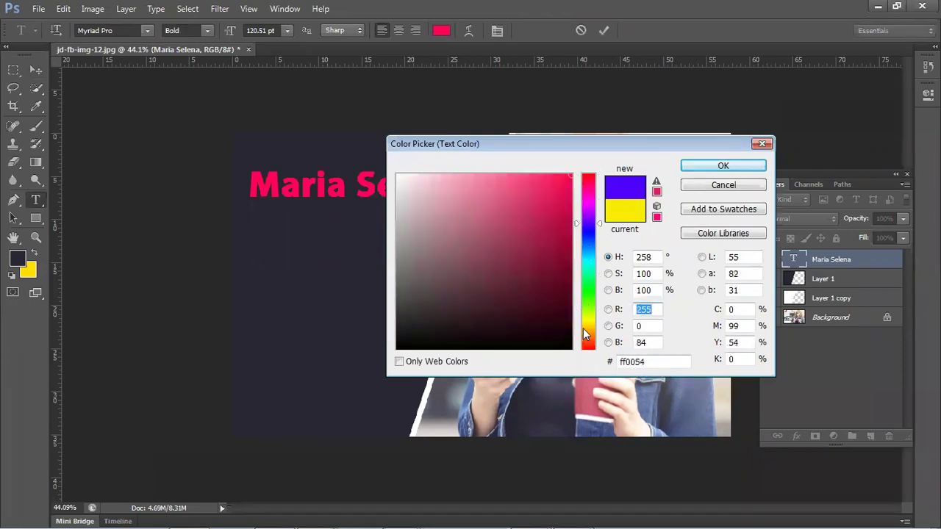
{"action": "left_click", "coordinate": [583, 328]}
{"action": "left_click", "coordinate": [588, 289]}
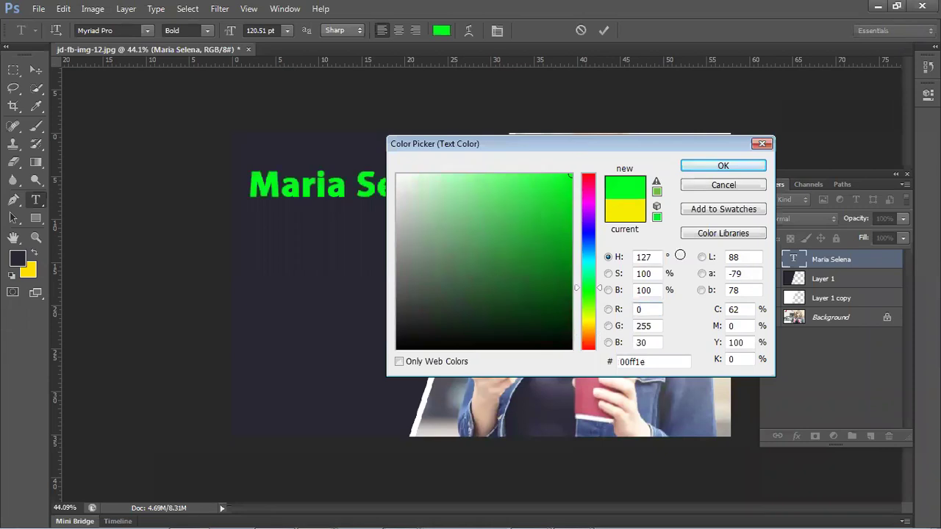
- Try further blue, green, yellow, pink and purple hues, then set the heading to white ffffff
{"action": "left_click_drag", "start_coordinate": [569, 139], "coordinate": [682, 220]}
{"action": "left_click", "coordinate": [701, 313]}
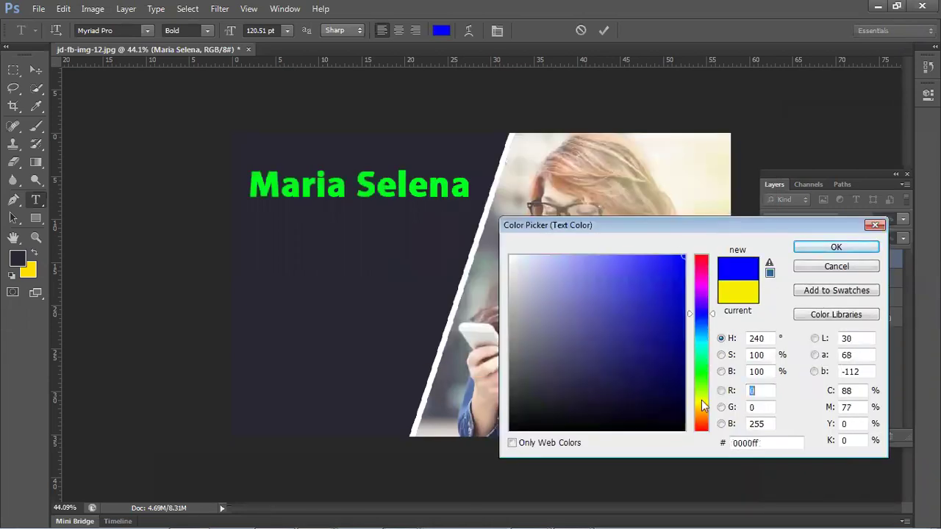
{"action": "left_click", "coordinate": [701, 400]}
{"action": "left_click", "coordinate": [701, 412]}
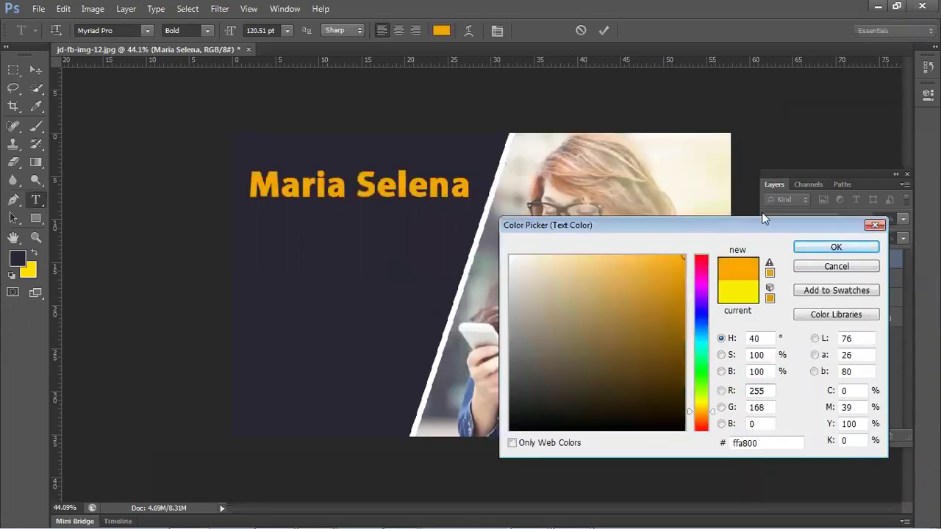
{"action": "left_click_drag", "start_coordinate": [643, 218], "coordinate": [775, 281]}
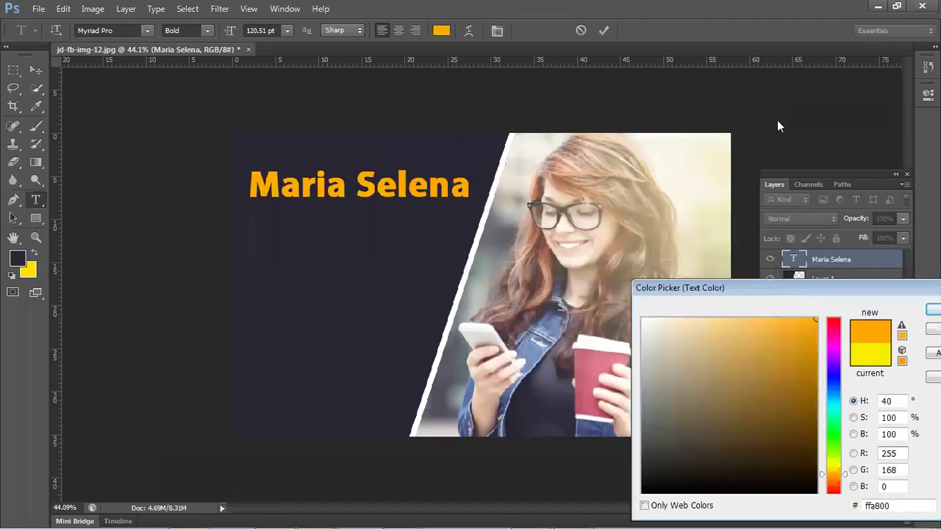
{"action": "left_click_drag", "start_coordinate": [779, 126], "coordinate": [779, 126]}
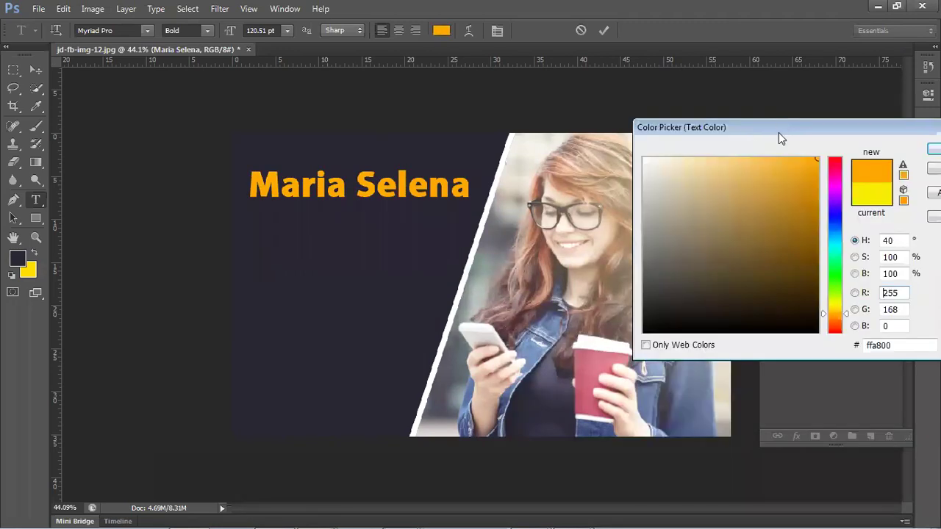
{"action": "left_click_drag", "start_coordinate": [840, 273], "coordinate": [842, 264]}
{"action": "left_click", "coordinate": [841, 261]}
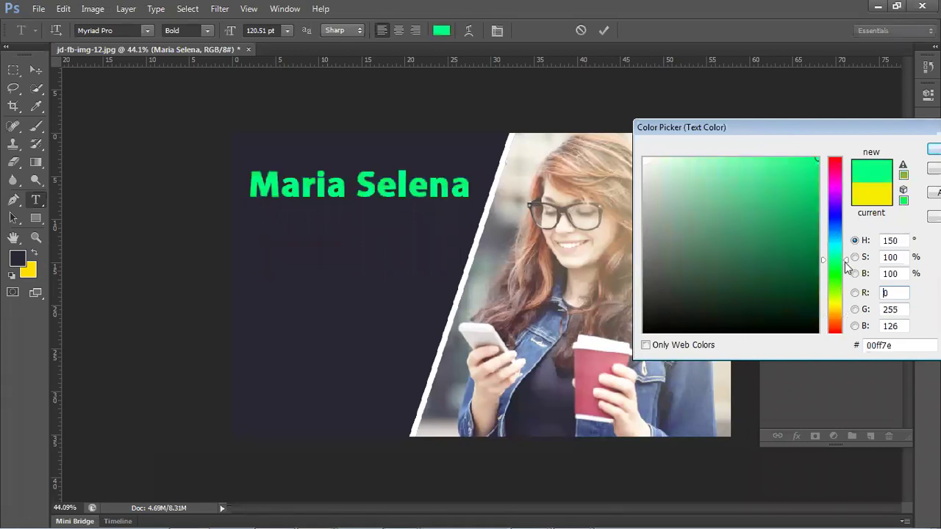
{"action": "left_click", "coordinate": [844, 296]}
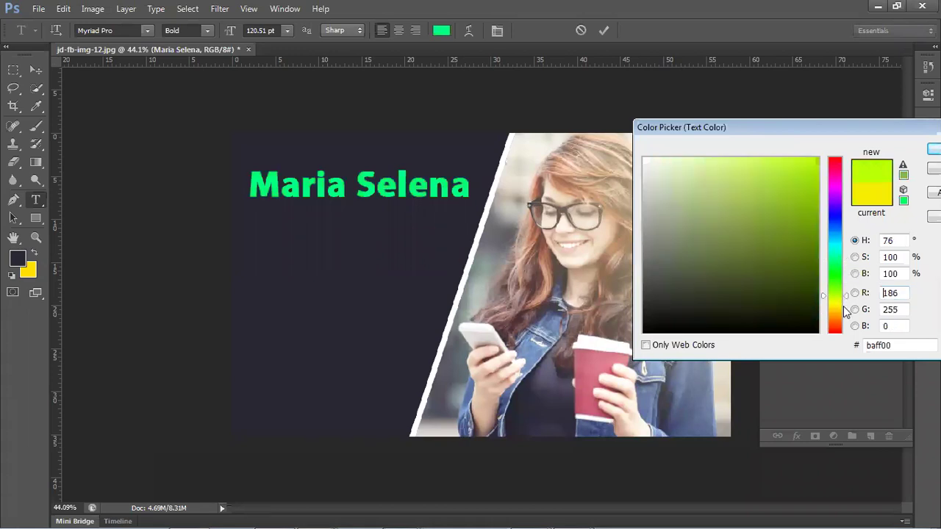
{"action": "left_click", "coordinate": [842, 306]}
{"action": "left_click", "coordinate": [839, 284]}
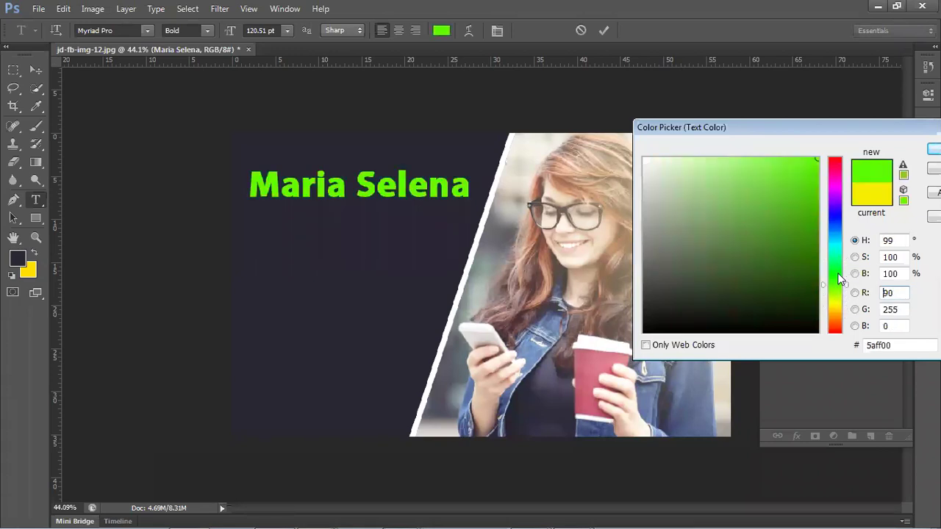
{"action": "left_click", "coordinate": [837, 274]}
{"action": "left_click", "coordinate": [835, 234]}
{"action": "left_click", "coordinate": [829, 214]}
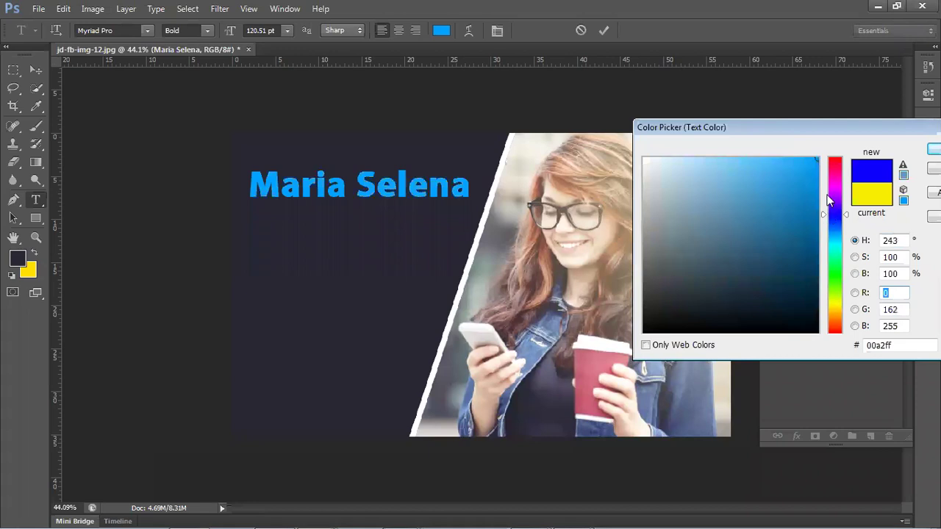
{"action": "left_click", "coordinate": [829, 171]}
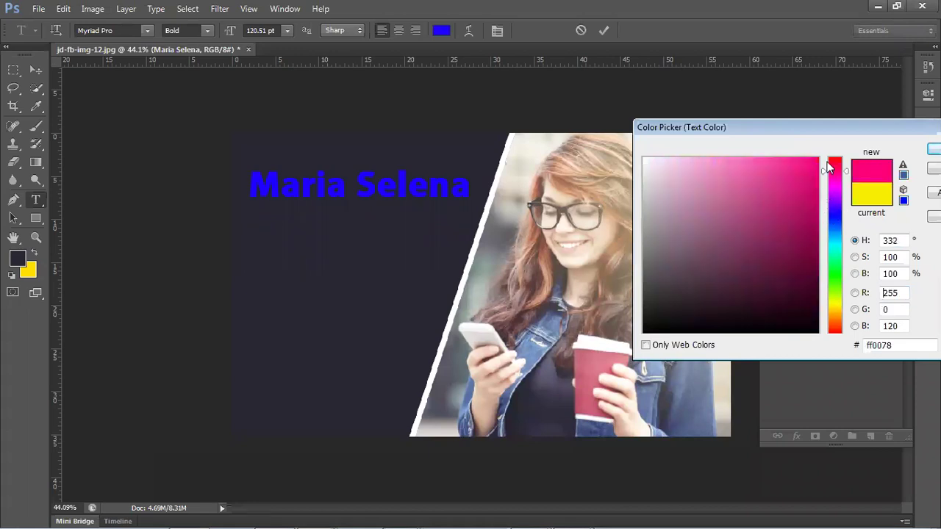
{"action": "left_click", "coordinate": [827, 200]}
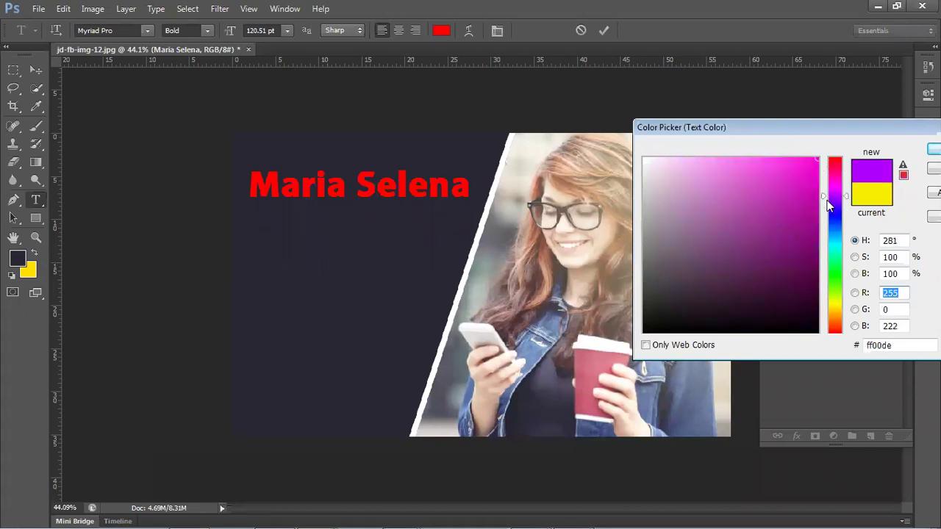
{"action": "left_click", "coordinate": [838, 302]}
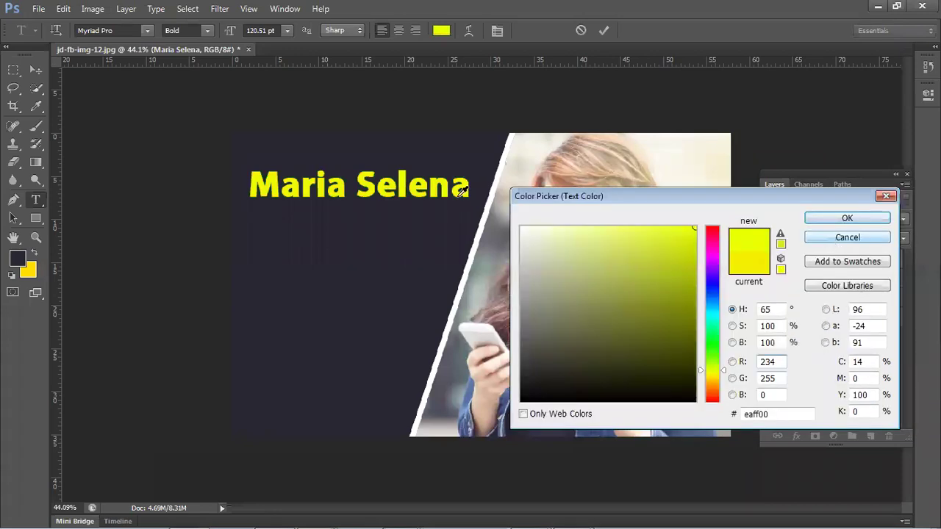
{"action": "left_click", "coordinate": [521, 229]}
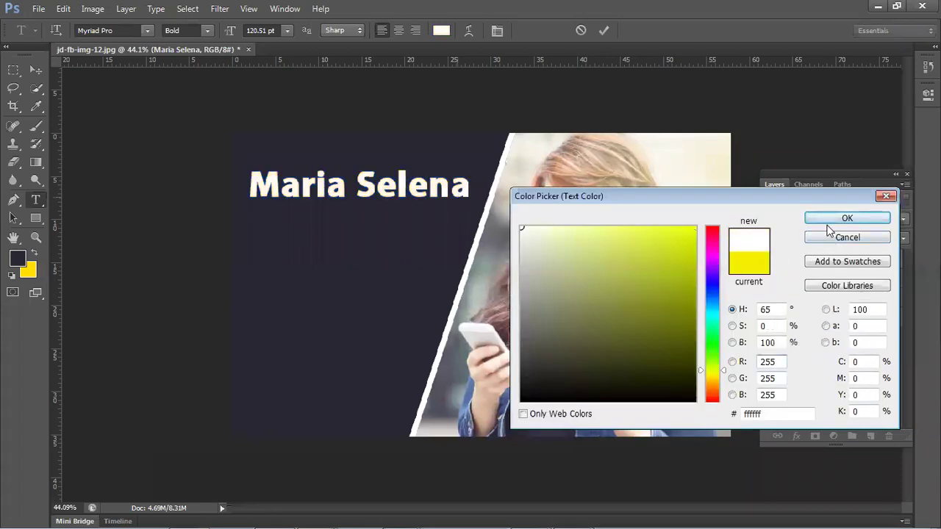
{"action": "key", "text": "Return"}
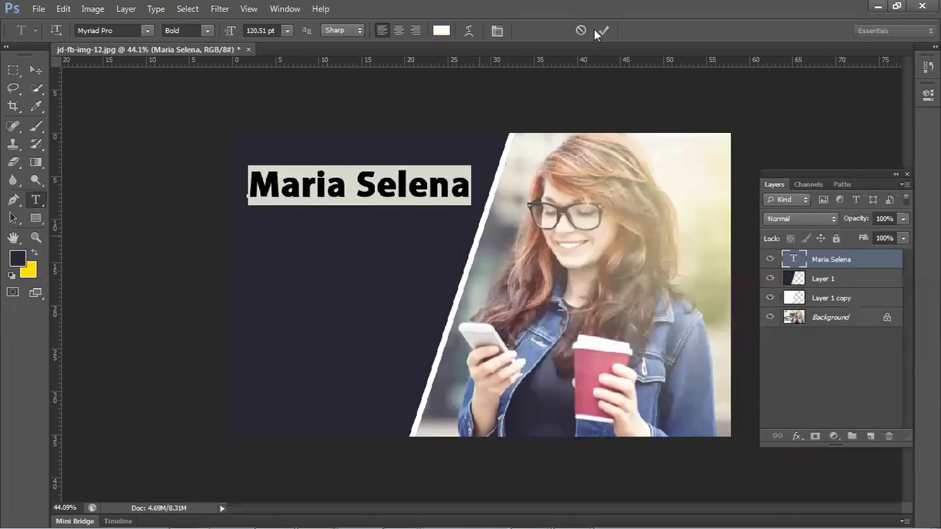
- Commit the heading edit and shift the white edge stripe slightly
{"action": "key", "text": "ctrl+Return"}
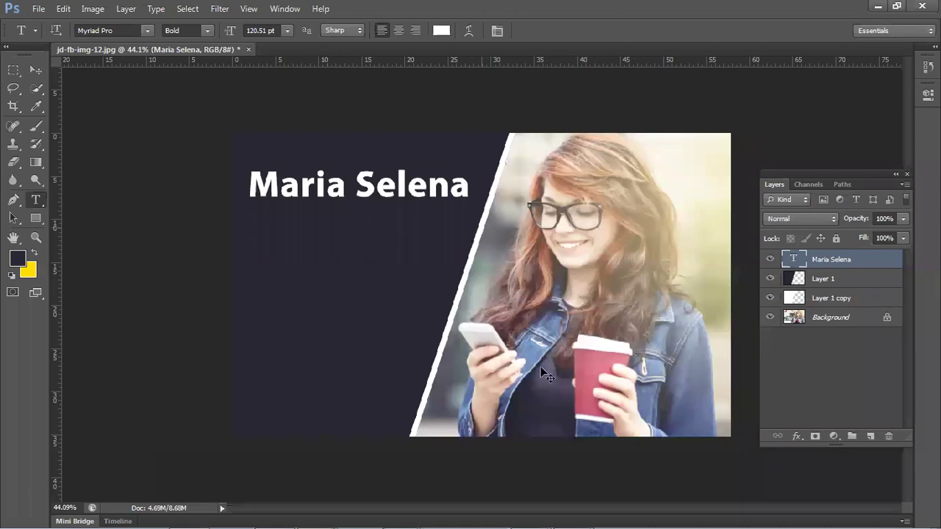
{"action": "key", "text": "v"}
{"action": "mouse_move", "coordinate": [460, 302]}
{"action": "left_mouse_down"}
{"action": "mouse_move", "coordinate": [441, 313]}
{"action": "mouse_move", "coordinate": [460, 307]}
{"action": "mouse_move", "coordinate": [455, 296]}
{"action": "left_mouse_up"}
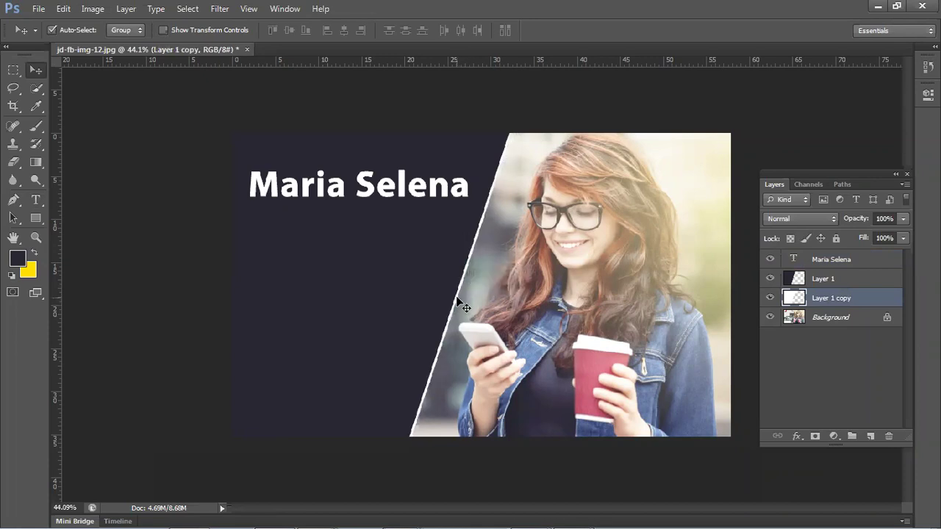
- Nudge the name heading slightly higher on the navy panel
{"action": "left_click", "coordinate": [164, 152]}
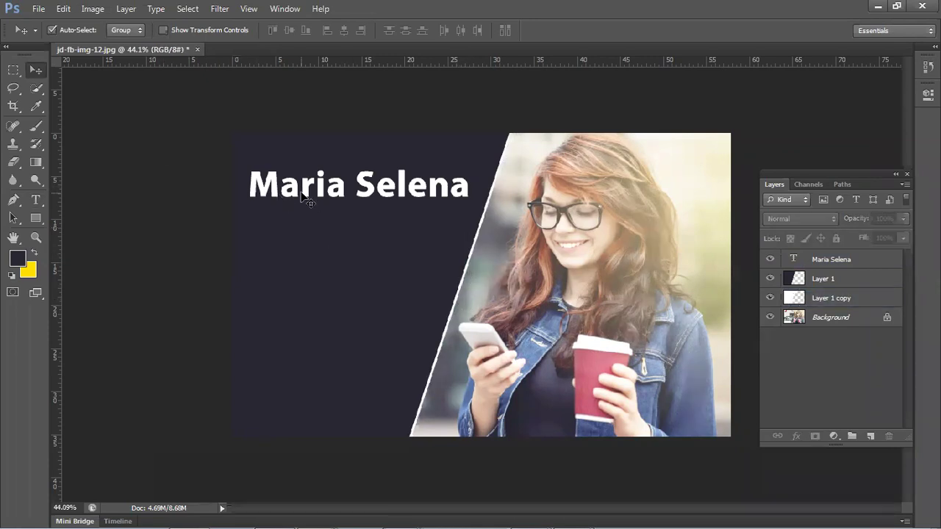
{"action": "left_click", "coordinate": [303, 194]}
{"action": "left_click_drag", "start_coordinate": [306, 193], "coordinate": [304, 180]}
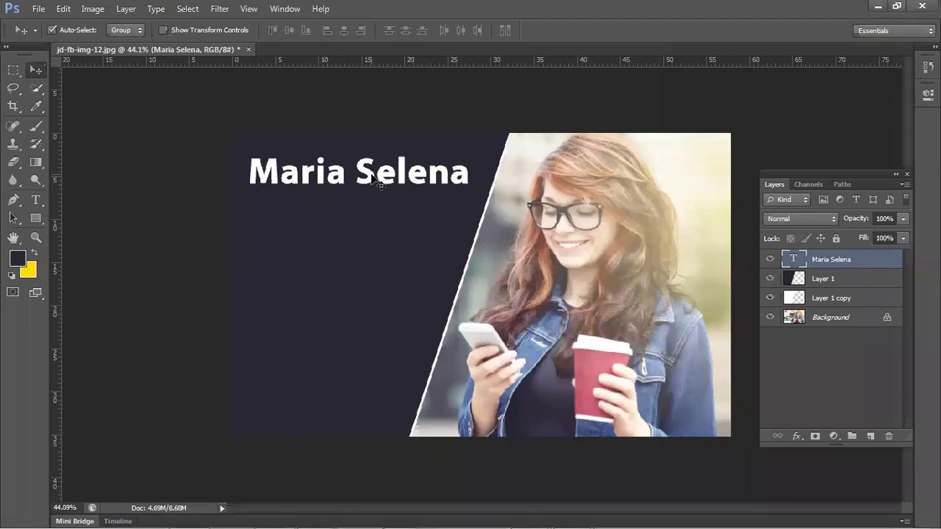
- Select the title's second word and sample pink from the red coffee cup
{"action": "key", "text": "alt"}
{"action": "left_click", "coordinate": [38, 201]}
{"action": "left_click_drag", "start_coordinate": [357, 173], "coordinate": [458, 173]}
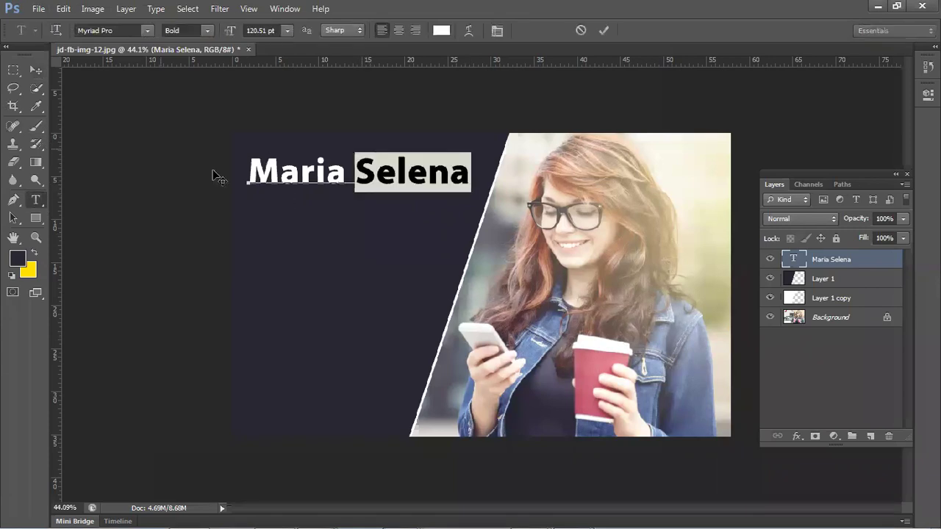
{"action": "left_click", "coordinate": [36, 106]}
{"action": "left_click", "coordinate": [588, 371]}
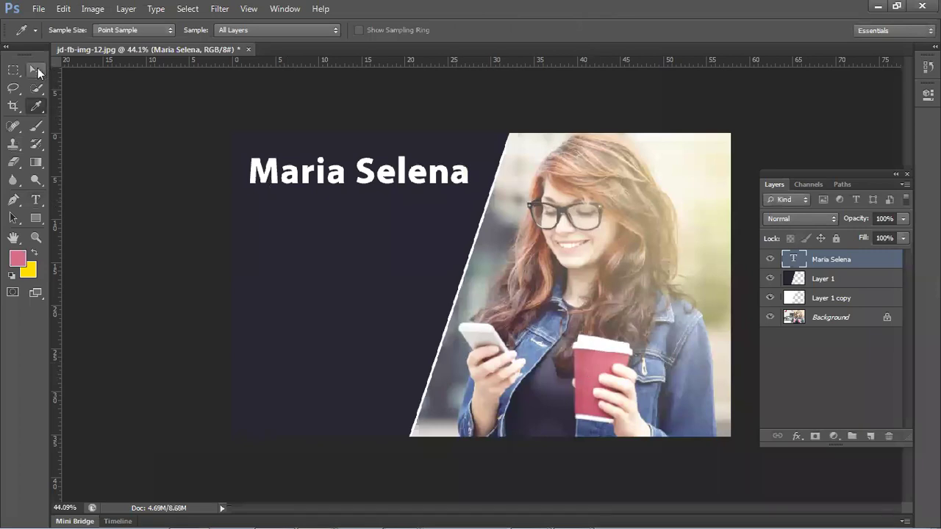
{"action": "left_click", "coordinate": [37, 68]}
- Recolour the selected surname pink #de8192, sampled from the cup, and commit the text
{"action": "key", "text": "t"}
{"action": "left_click_drag", "start_coordinate": [356, 171], "coordinate": [469, 172]}
{"action": "left_click", "coordinate": [441, 30]}
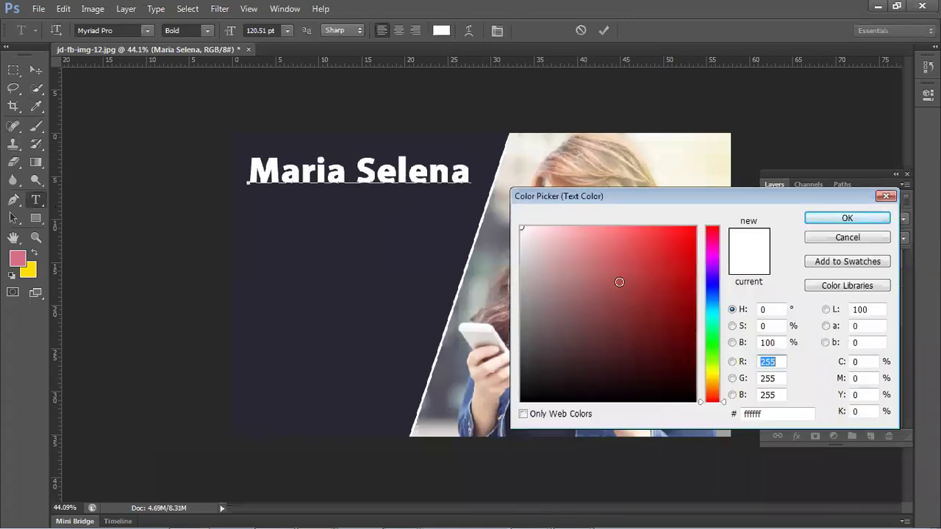
{"action": "left_click_drag", "start_coordinate": [632, 200], "coordinate": [269, 269]}
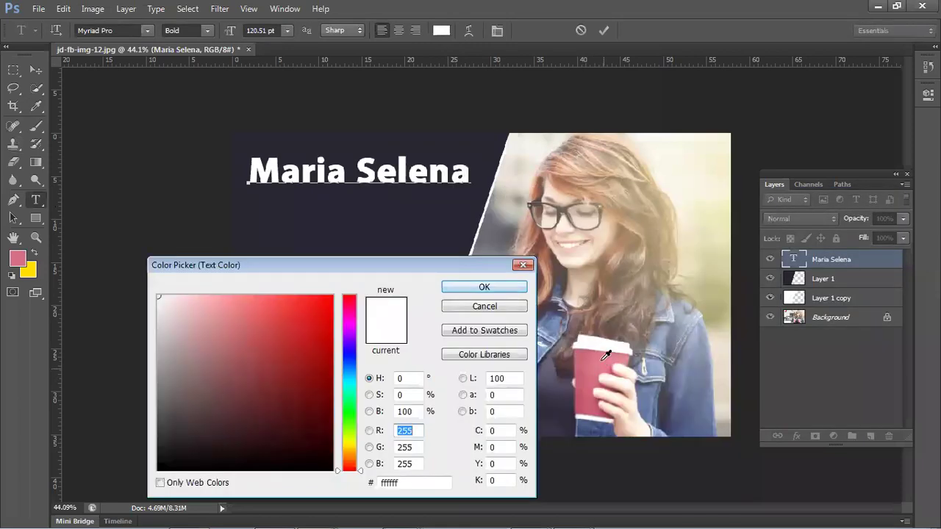
{"action": "left_click", "coordinate": [603, 358]}
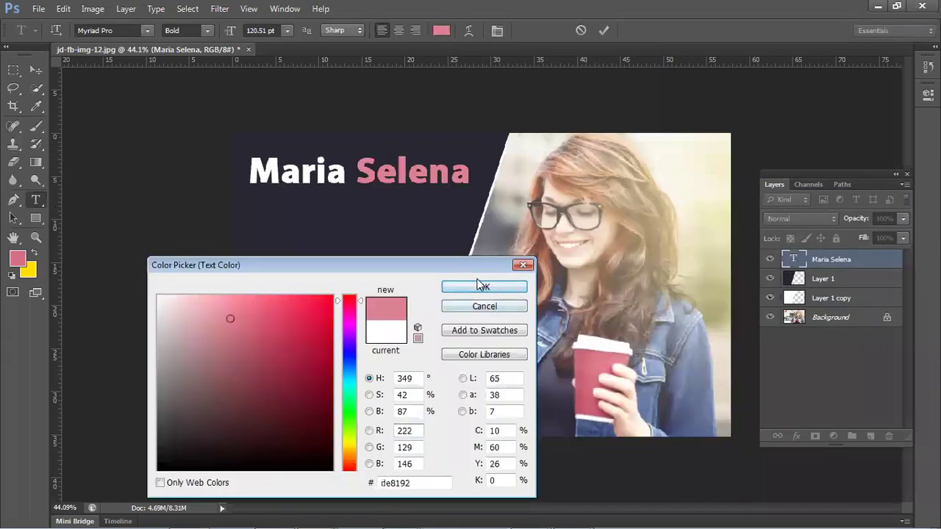
{"action": "left_click", "coordinate": [479, 286]}
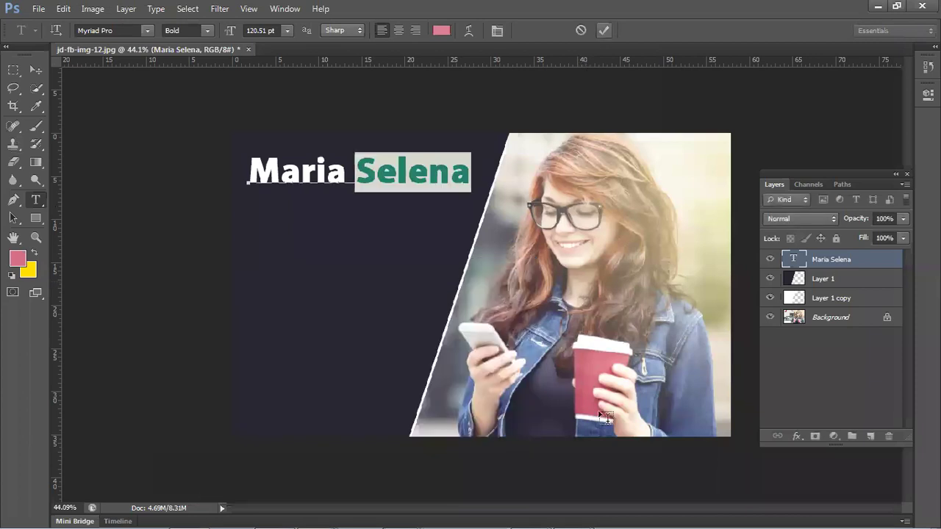
{"action": "left_click", "coordinate": [128, 122]}
{"action": "left_click", "coordinate": [27, 67]}
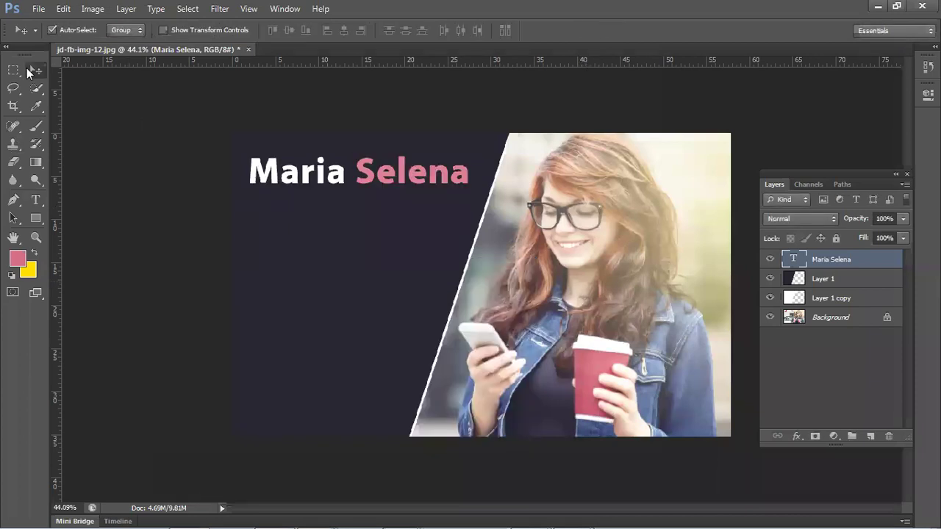
- Start a new text block below the title and type five lines of filler text
{"action": "left_click", "coordinate": [116, 206]}
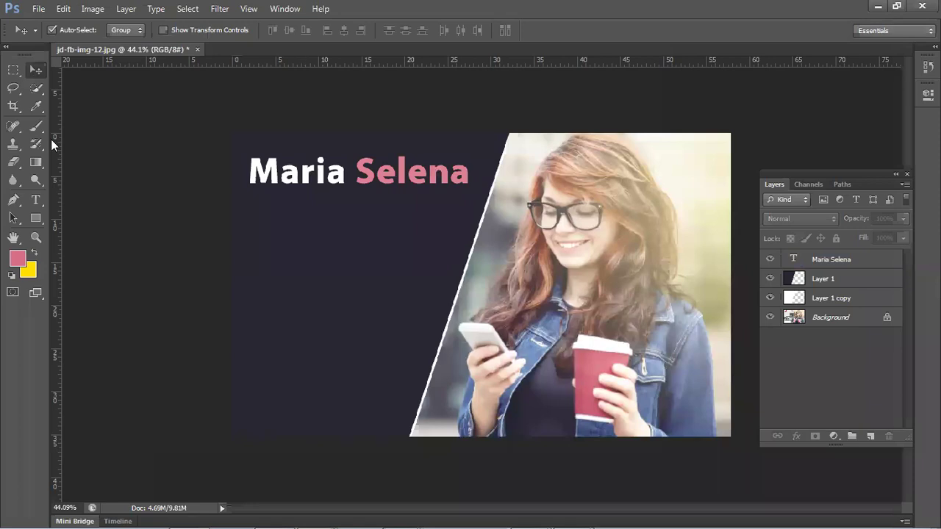
{"action": "left_click", "coordinate": [37, 196]}
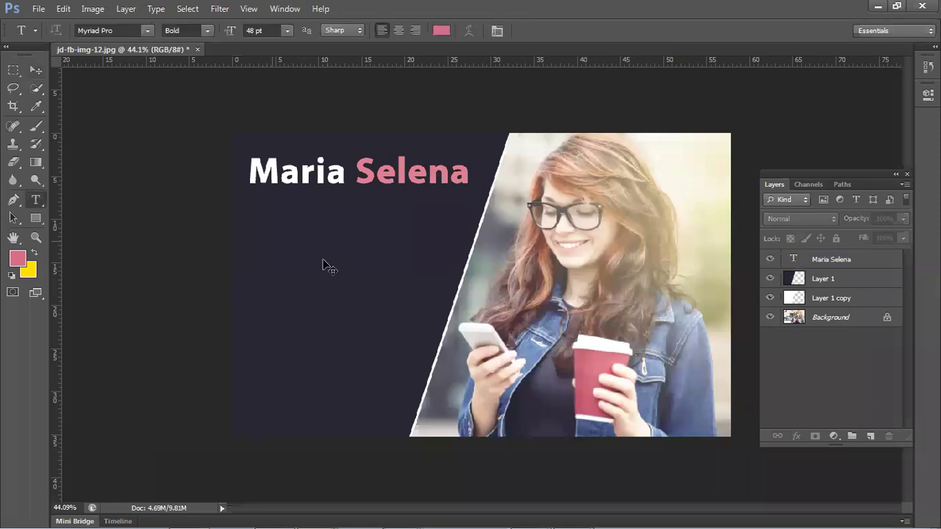
{"action": "left_click", "coordinate": [271, 239]}
{"action": "type", "text": "bagbcgfsdfcgsdgbkj"}
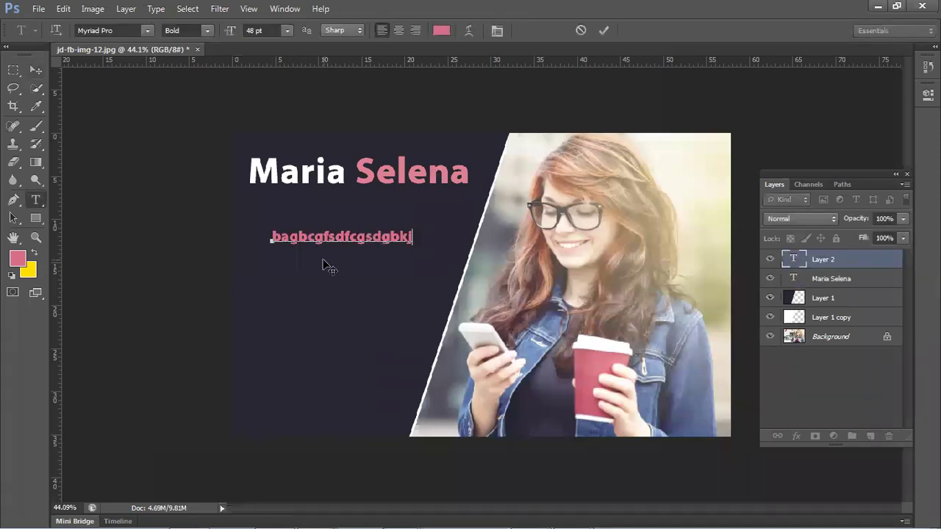
{"action": "key", "text": "Return"}
{"action": "type", "text": "sadgcsaufsdyh"}
{"action": "key", "text": "Return"}
{"action": "type", "text": "sabdfgsdfcghsdgf"}
{"action": "key", "text": "Return"}
{"action": "type", "text": "gbhugsgvgsd"}
{"action": "key", "text": "Return"}
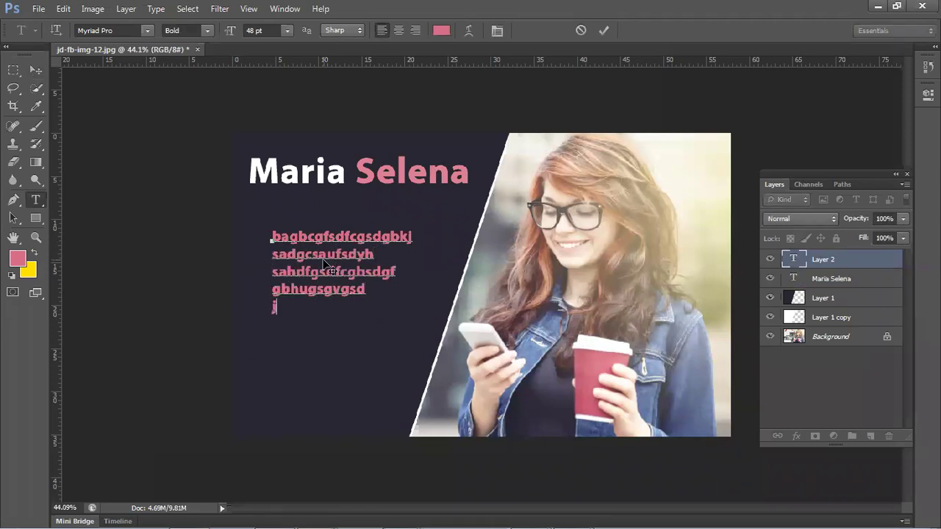
{"action": "type", "text": "jgvbjkgbk"}
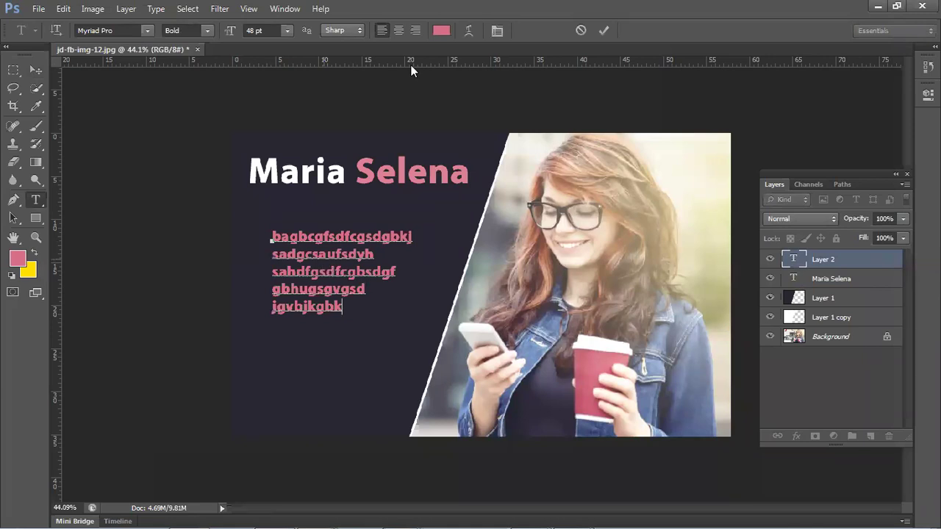
- Make all the new filler text white (#ffffff) and commit it
{"action": "key", "text": "ctrl+a"}
{"action": "left_click", "coordinate": [441, 30]}
{"action": "left_click_drag", "start_coordinate": [241, 324], "coordinate": [126, 280]}
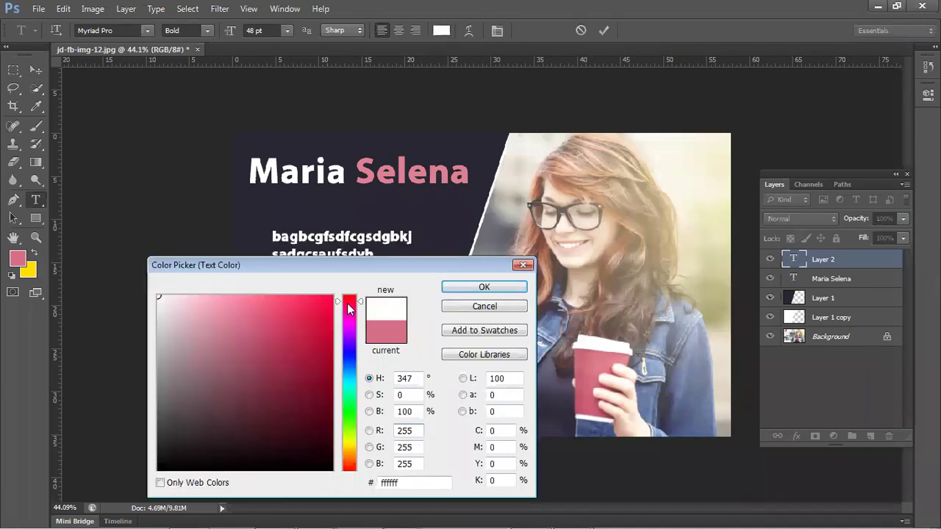
{"action": "left_click", "coordinate": [483, 286]}
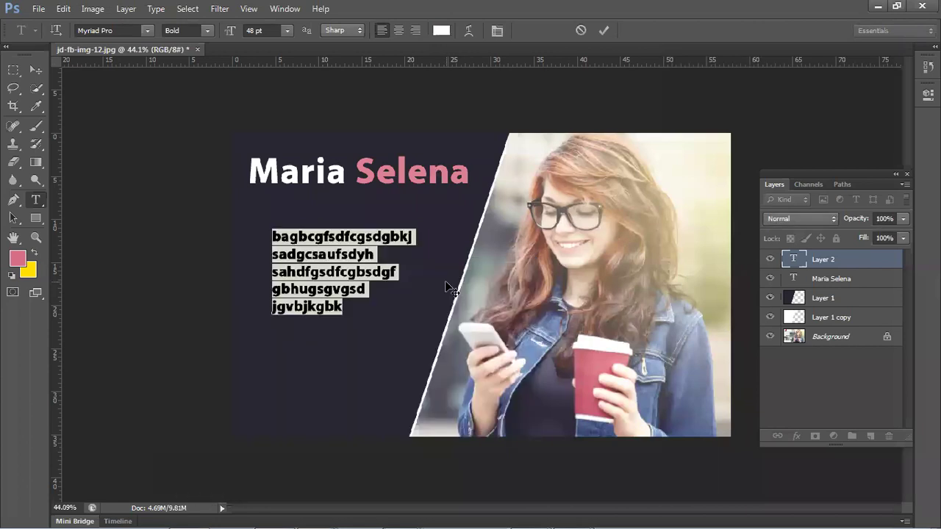
{"action": "left_click", "coordinate": [605, 31]}
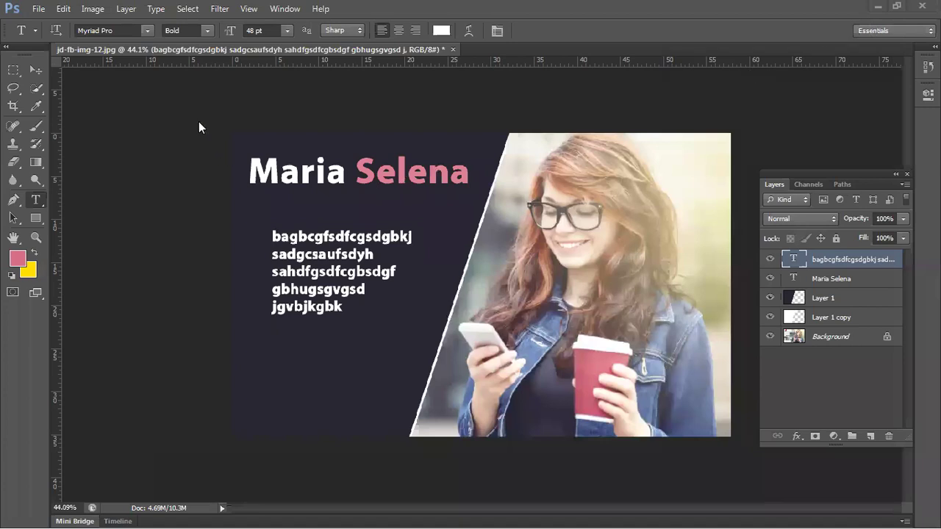
- Move the dark diagonal Layer 1 panel down and to the left with the Move tool
{"action": "left_click", "coordinate": [35, 70]}
{"action": "left_click_drag", "start_coordinate": [189, 164], "coordinate": [463, 339]}
{"action": "left_click", "coordinate": [298, 261]}
{"action": "left_click_drag", "start_coordinate": [451, 274], "coordinate": [396, 263]}
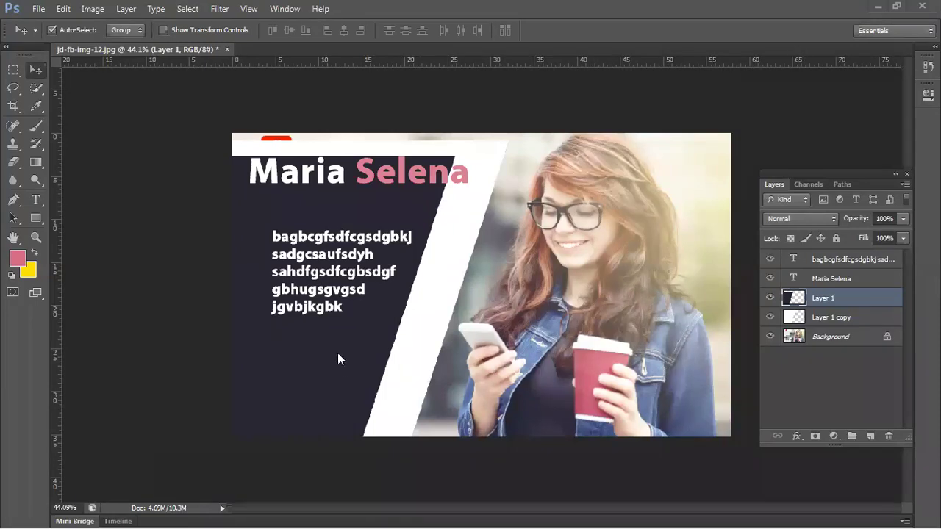
- Delete the dark panel layer and the white overlay layer
{"action": "key", "text": "Delete"}
{"action": "key", "text": "Delete"}
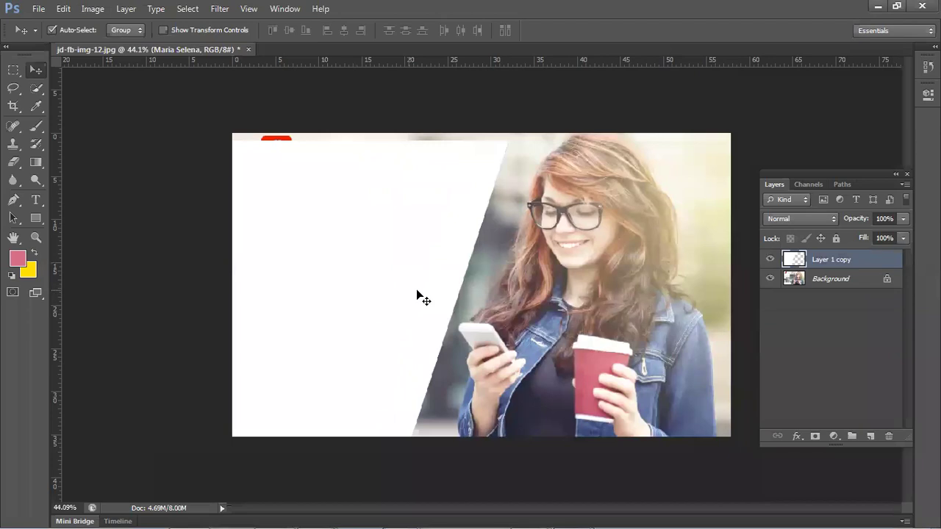
{"action": "key", "text": "ctrl+alt+z"}
{"action": "key", "text": "ctrl+alt+z"}
{"action": "key", "text": "ctrl+alt+z"}
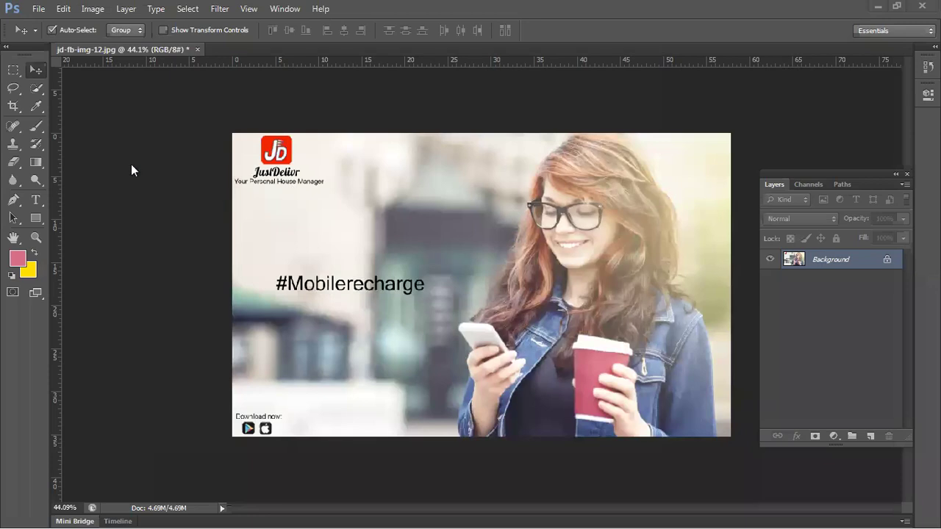
- Add an empty layer and marquee-select the left half of the image
{"action": "left_click", "coordinate": [870, 437]}
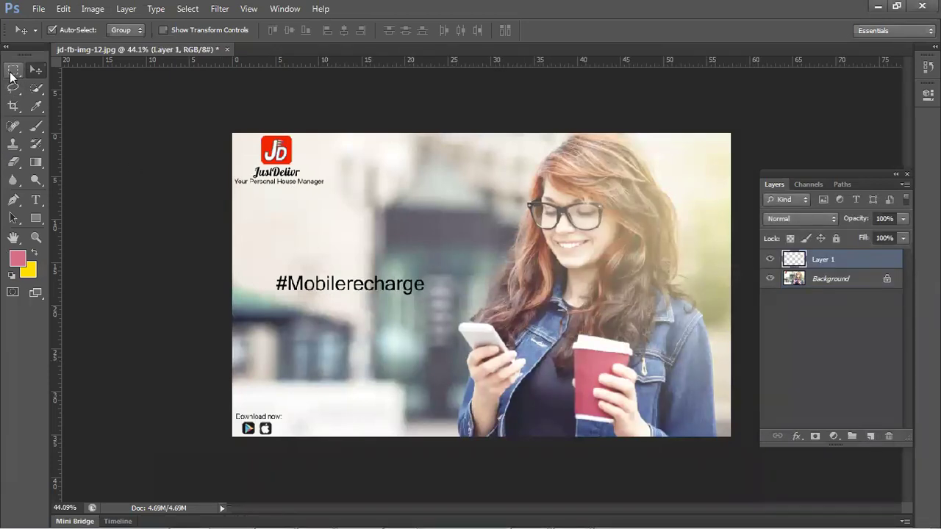
{"action": "left_click", "coordinate": [12, 72]}
{"action": "left_click_drag", "start_coordinate": [232, 133], "coordinate": [450, 436]}
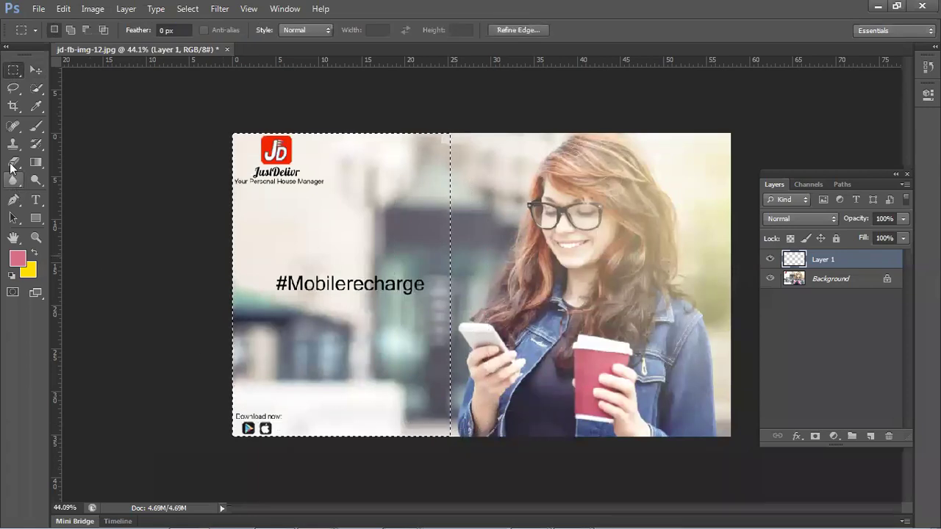
- Sample colours from the hair, face, glasses and logo, ending on dark brown, then close the document
{"action": "left_click", "coordinate": [31, 111]}
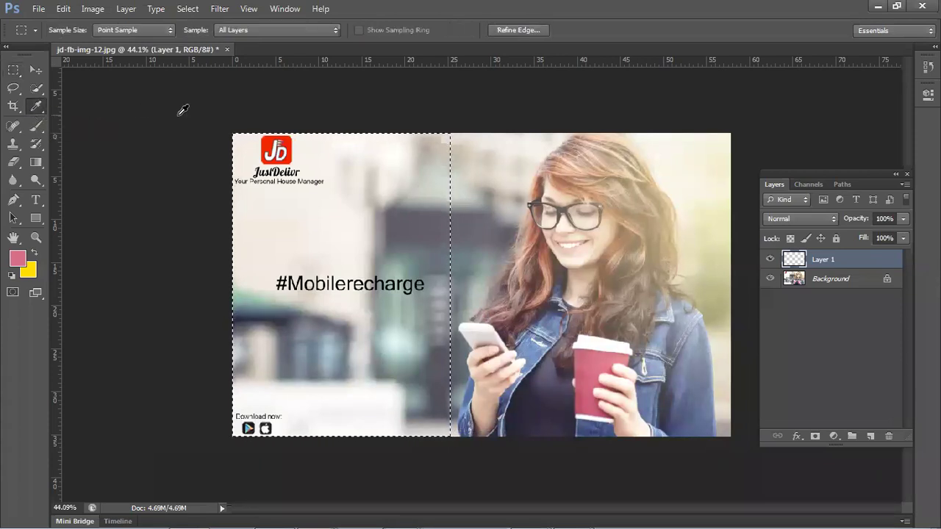
{"action": "left_click", "coordinate": [560, 175]}
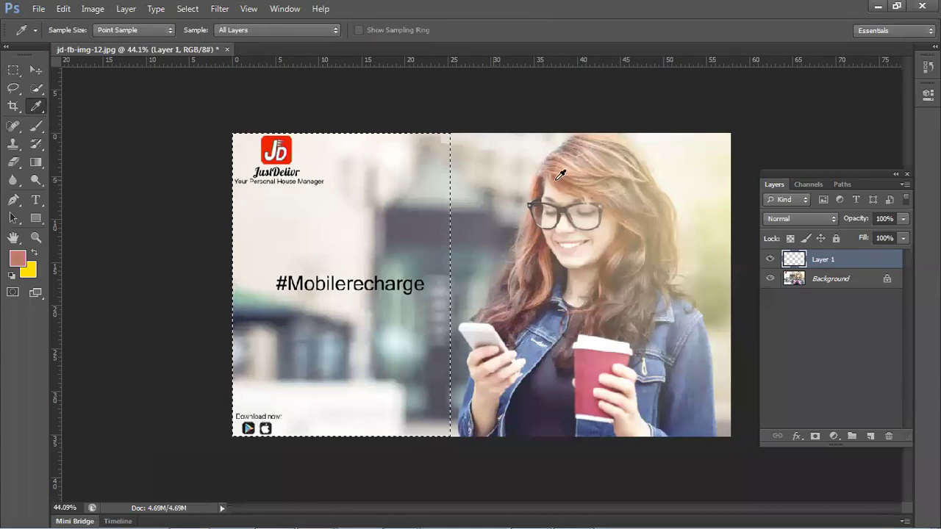
{"action": "left_click", "coordinate": [578, 246]}
{"action": "left_click", "coordinate": [571, 243]}
{"action": "left_click", "coordinate": [554, 208]}
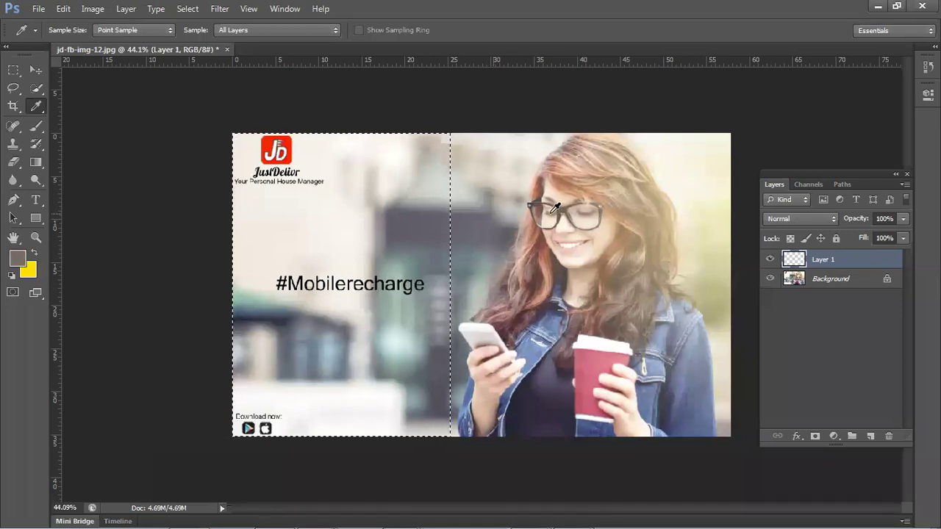
{"action": "left_click", "coordinate": [550, 259]}
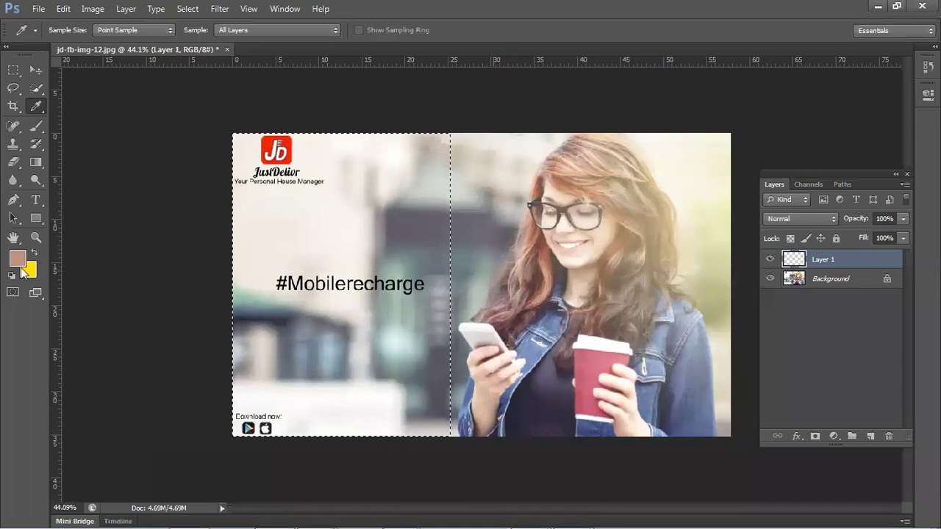
{"action": "left_click", "coordinate": [271, 139]}
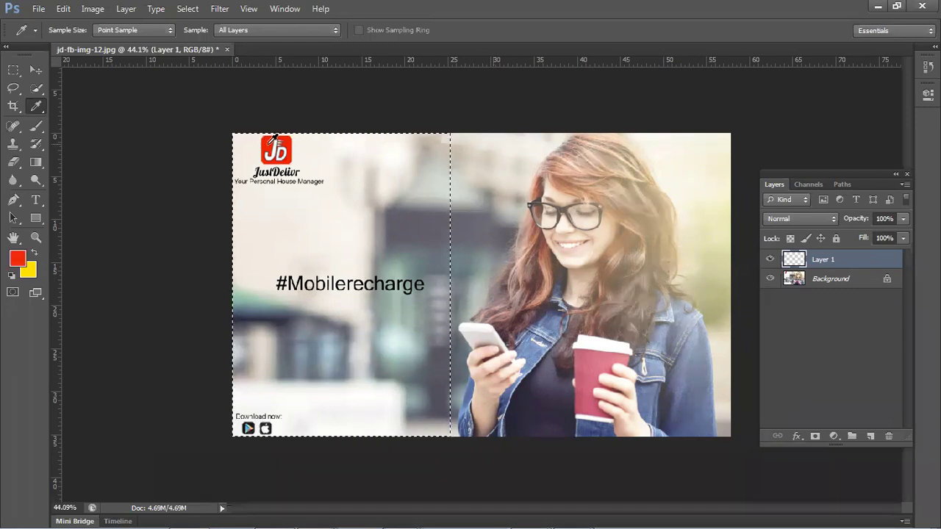
{"action": "left_click", "coordinate": [552, 271]}
{"action": "left_click", "coordinate": [541, 277]}
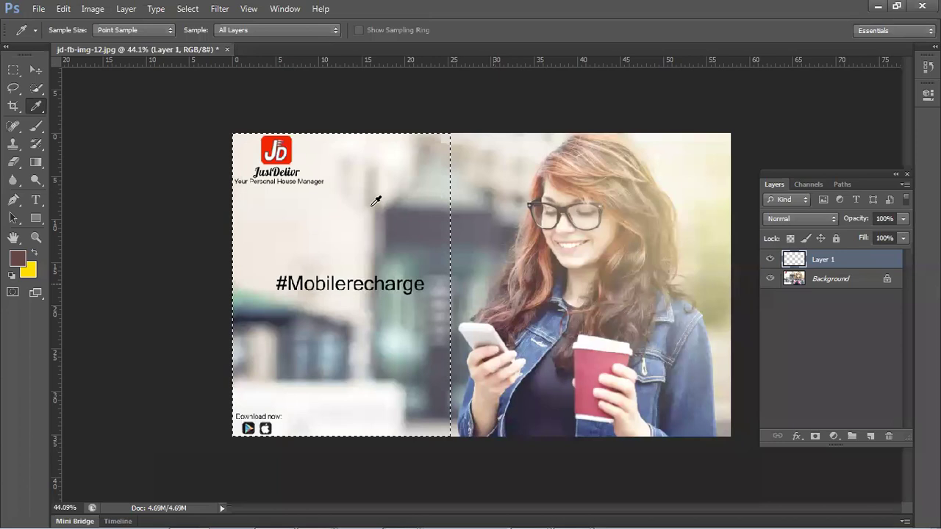
{"action": "left_click", "coordinate": [227, 50]}
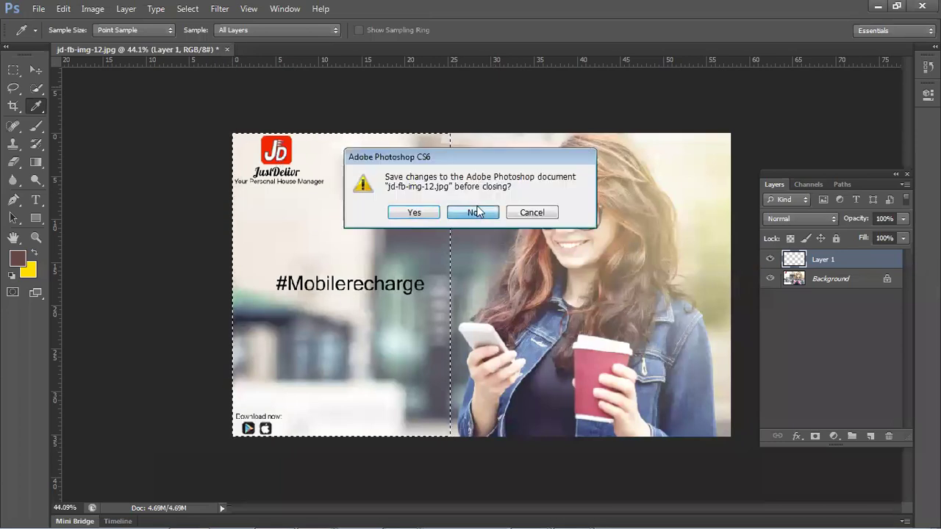
- Close jd-fb-img-12.jpg without saving changes
{"action": "left_click", "coordinate": [474, 213]}
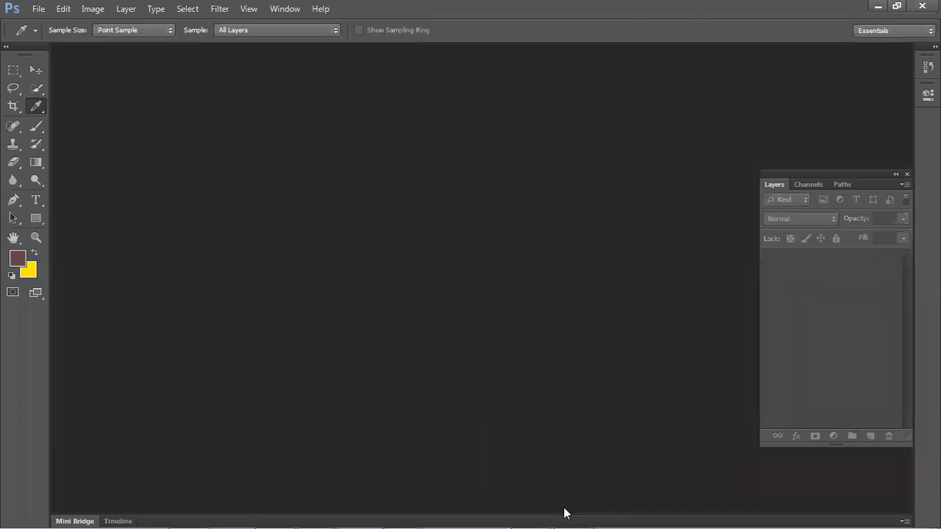
{"action": "mouse_move", "coordinate": [570, 514]}
{"action": "left_click", "coordinate": [40, 12]}
{"action": "left_click", "coordinate": [41, 13]}
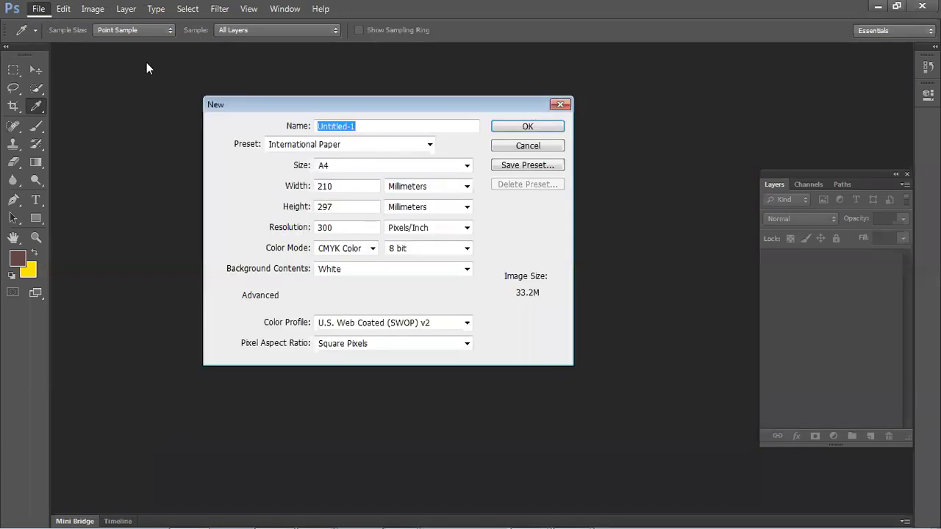
- Check A4 width in Pixels in the New dialog, cancel, and bring New folder (4) forward
{"action": "left_click", "coordinate": [410, 190]}
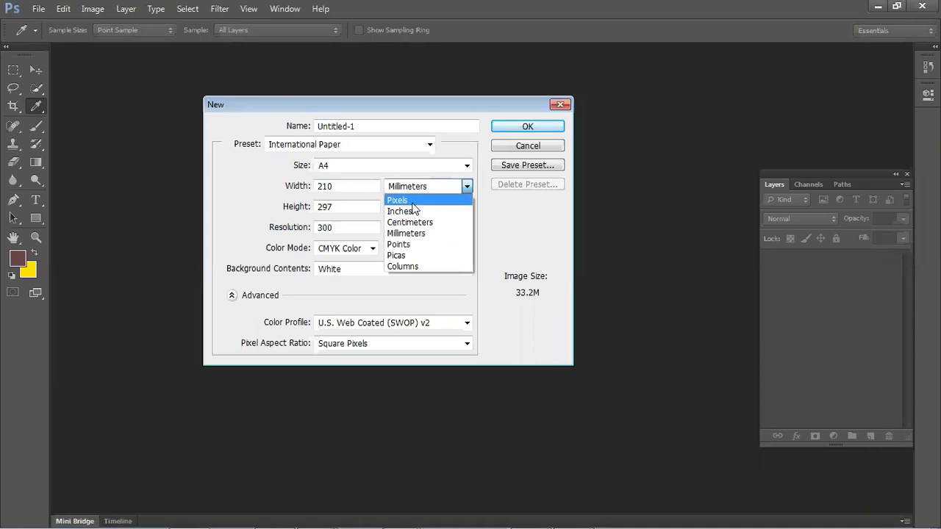
{"action": "left_click", "coordinate": [404, 197]}
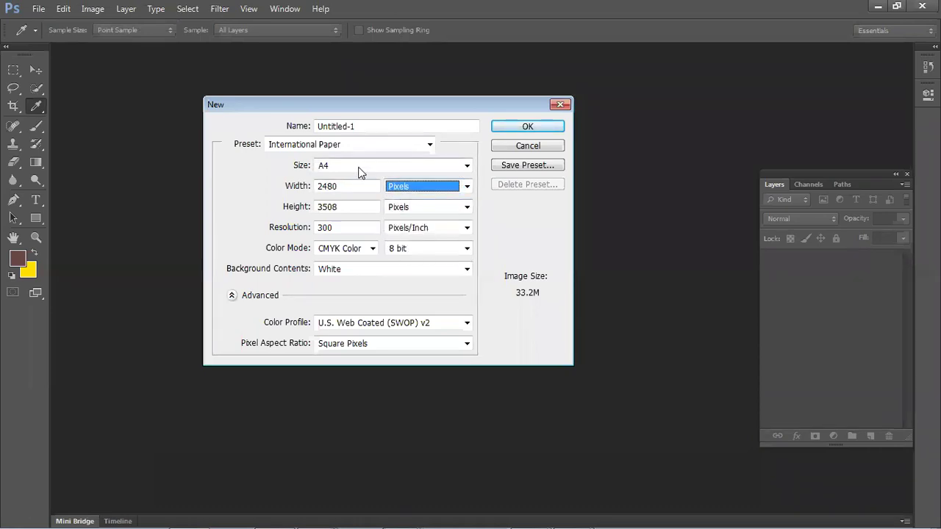
{"action": "left_click", "coordinate": [529, 146]}
{"action": "left_click_drag", "start_coordinate": [712, 6], "coordinate": [597, 249]}
{"action": "left_click", "coordinate": [878, 8]}
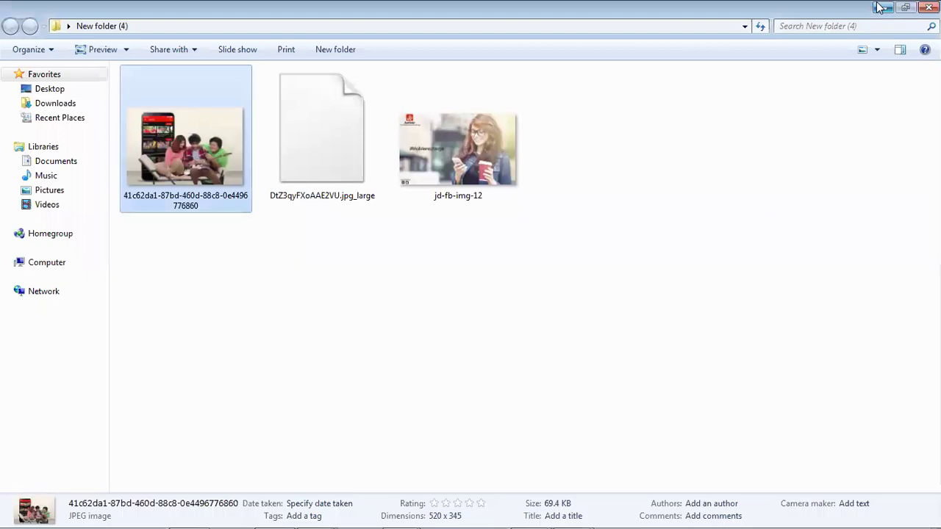
- Minimize the New folder (4) window and switch to Chrome's airtel ads search
{"action": "left_click", "coordinate": [879, 8]}
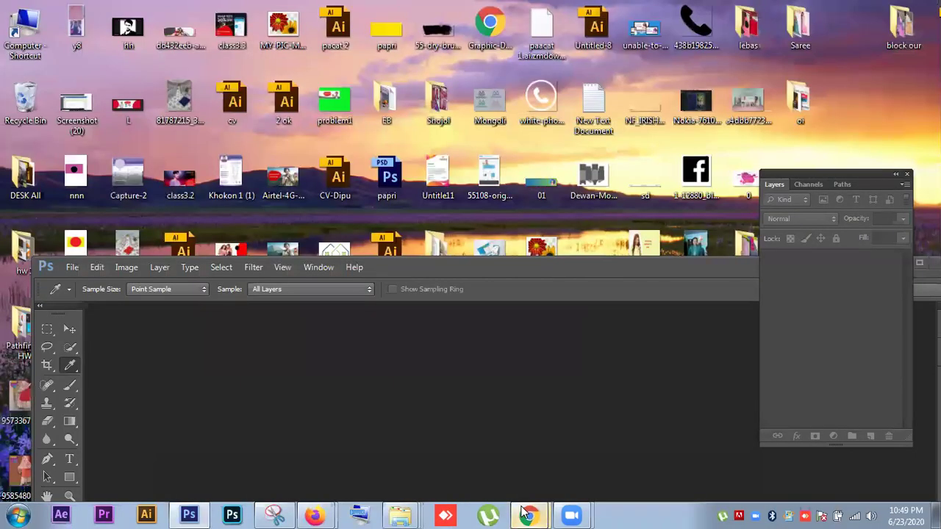
{"action": "mouse_move", "coordinate": [528, 514]}
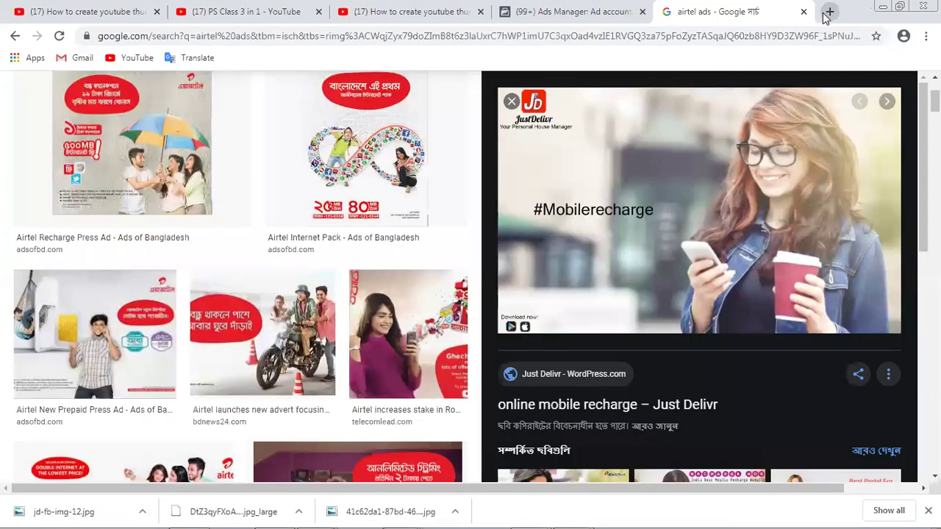
- Search Google for 'kase asar golpo' in a new tab and show image results
{"action": "left_click", "coordinate": [828, 12]}
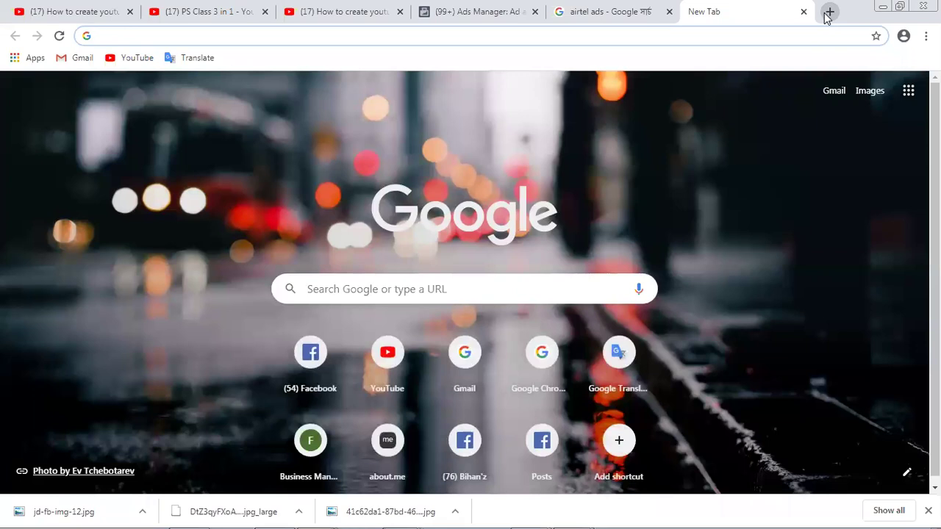
{"action": "type", "text": "kas"}
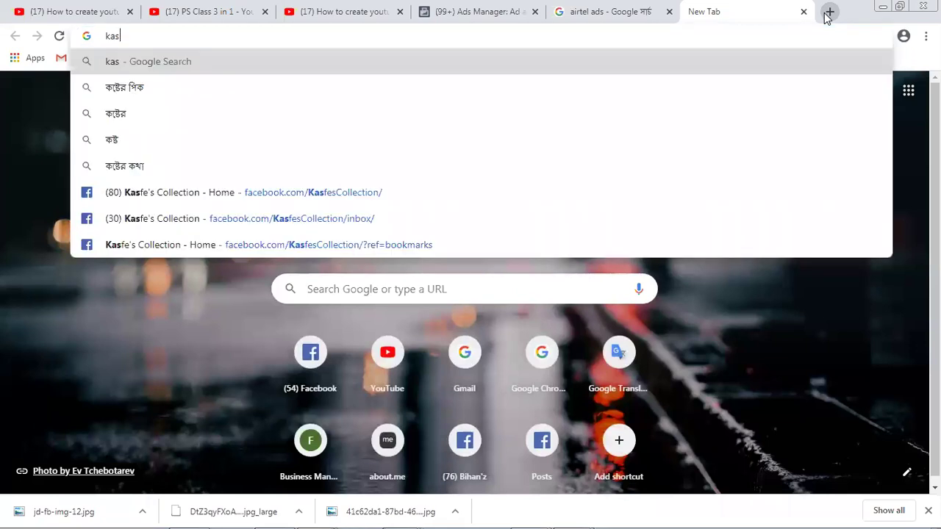
{"action": "type", "text": "e"}
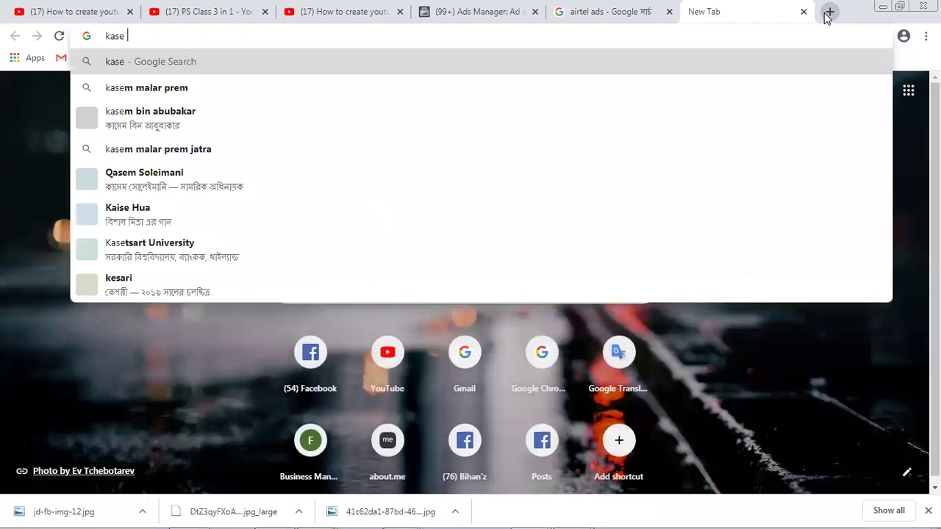
{"action": "type", "text": " asar"}
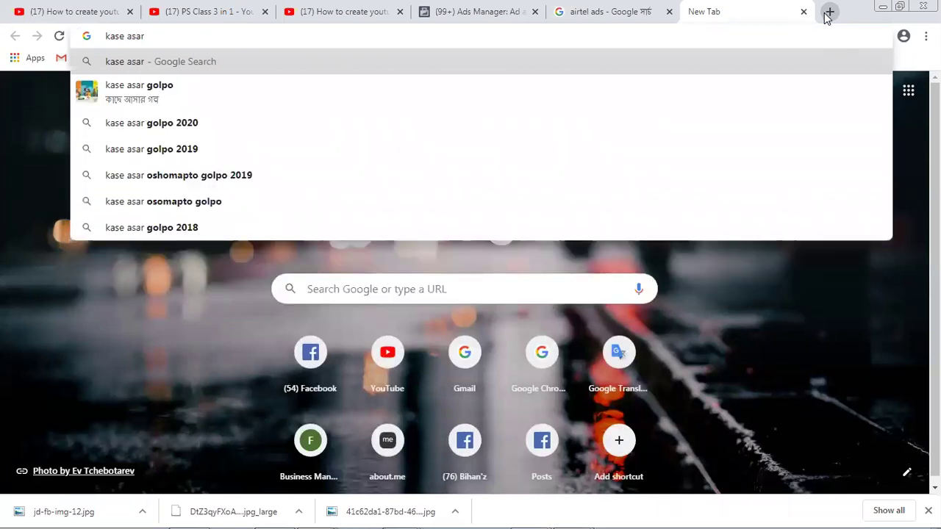
{"action": "key", "text": "Down"}
{"action": "key", "text": "Return"}
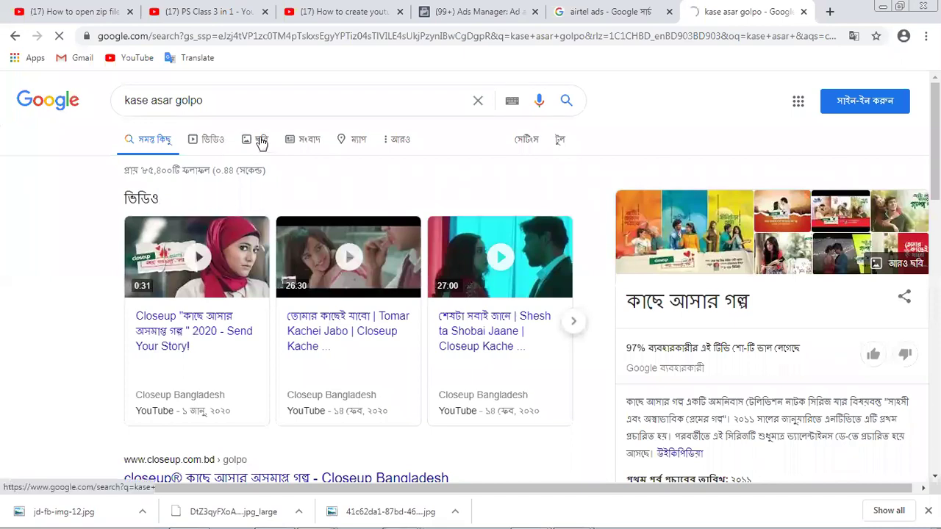
{"action": "left_click", "coordinate": [259, 141]}
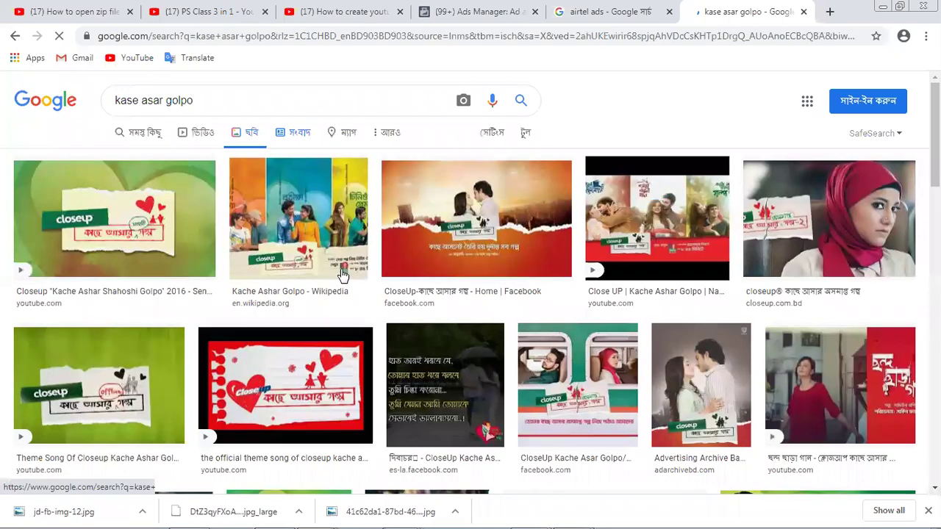
- Save the Ami Tomar Golpo Hobo image as maxresdefault in New folder (4)
{"action": "left_click", "coordinate": [343, 275]}
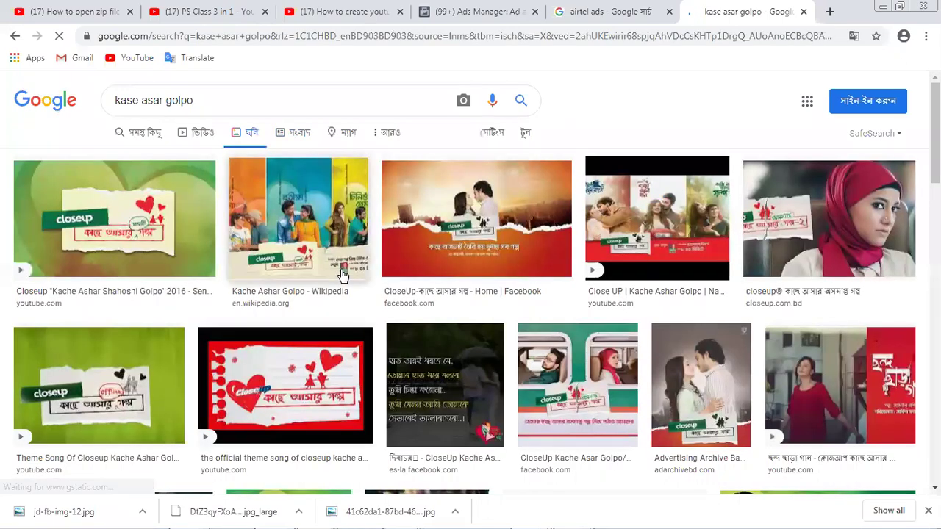
{"action": "scroll", "coordinate": [342, 275], "scroll_direction": "down", "scroll_amount": 4}
{"action": "scroll", "coordinate": [343, 275], "scroll_direction": "down", "scroll_amount": 2}
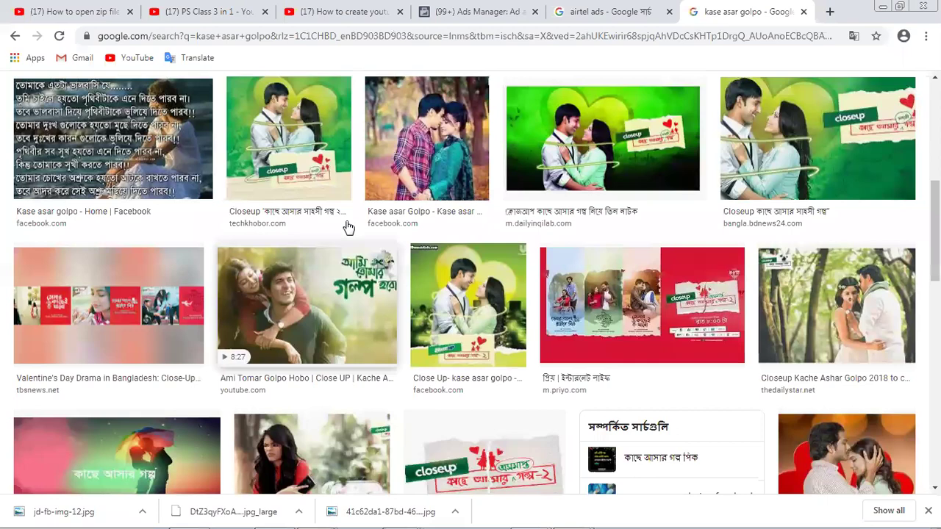
{"action": "scroll", "coordinate": [349, 229], "scroll_direction": "down", "scroll_amount": 1}
{"action": "left_click", "coordinate": [349, 229]}
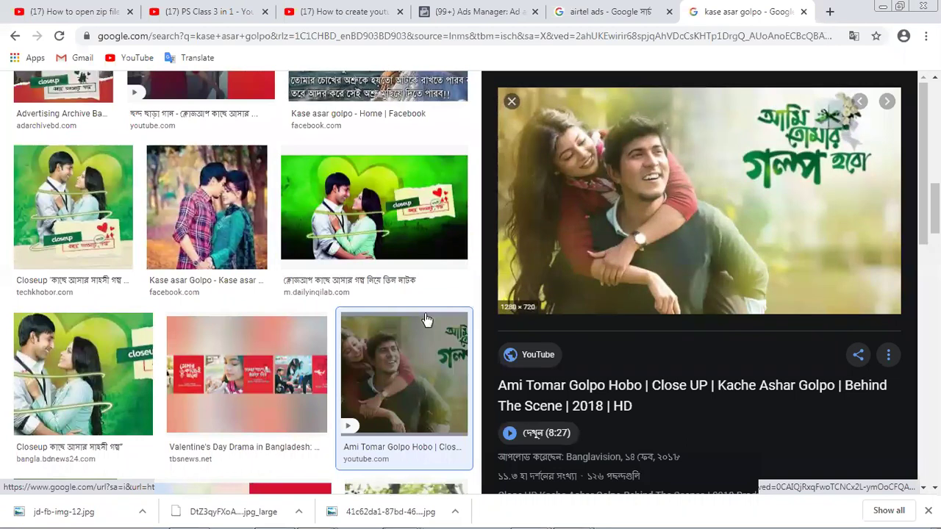
{"action": "right_click", "coordinate": [668, 210]}
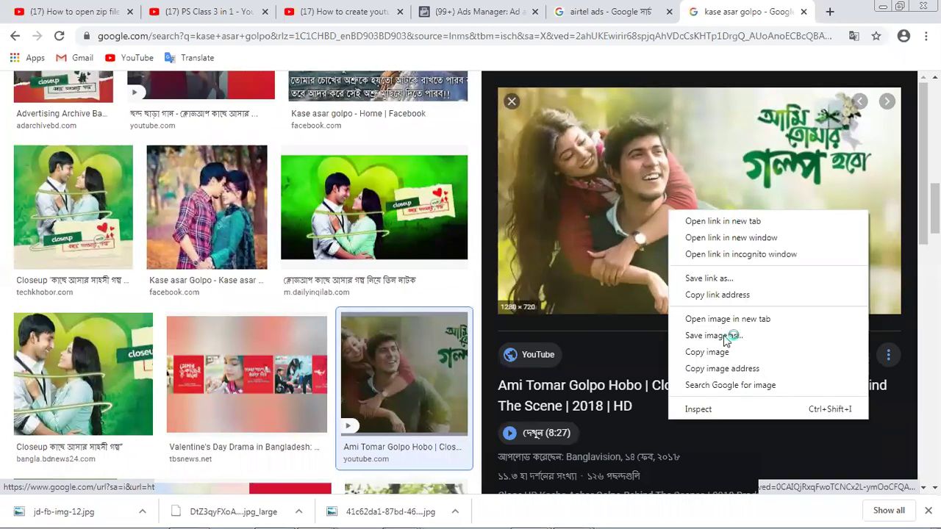
{"action": "left_click", "coordinate": [721, 332]}
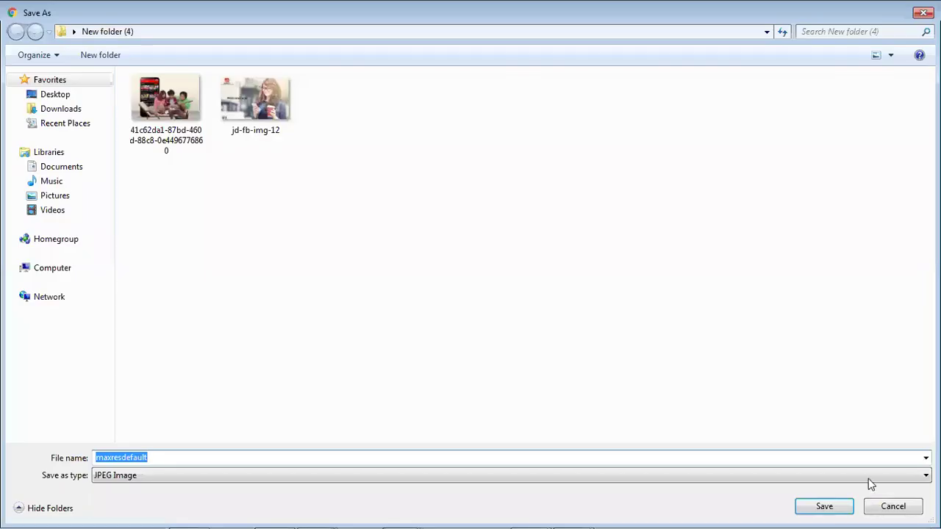
{"action": "left_click", "coordinate": [824, 506]}
- Save the related teaser image as maxresdefault (1) in New folder (4)
{"action": "scroll", "coordinate": [758, 273], "scroll_direction": "down", "scroll_amount": 2}
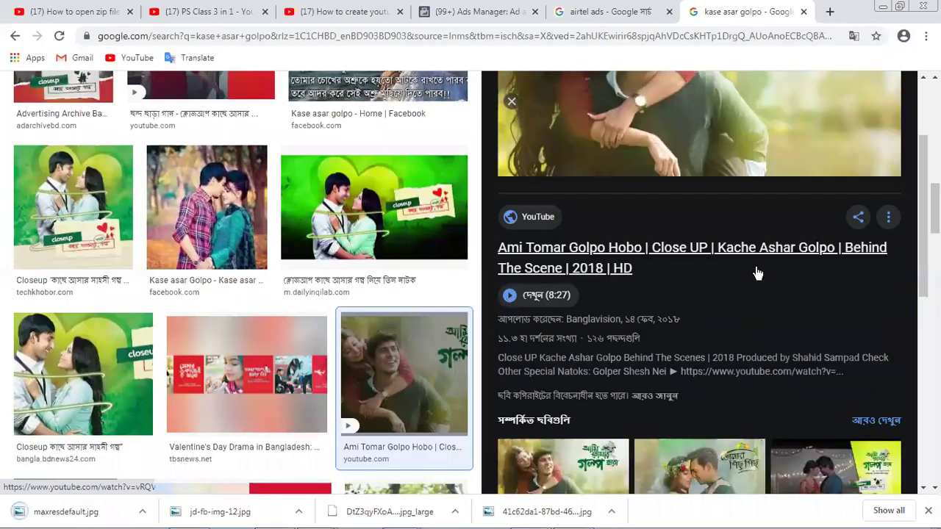
{"action": "scroll", "coordinate": [754, 267], "scroll_direction": "down", "scroll_amount": 3}
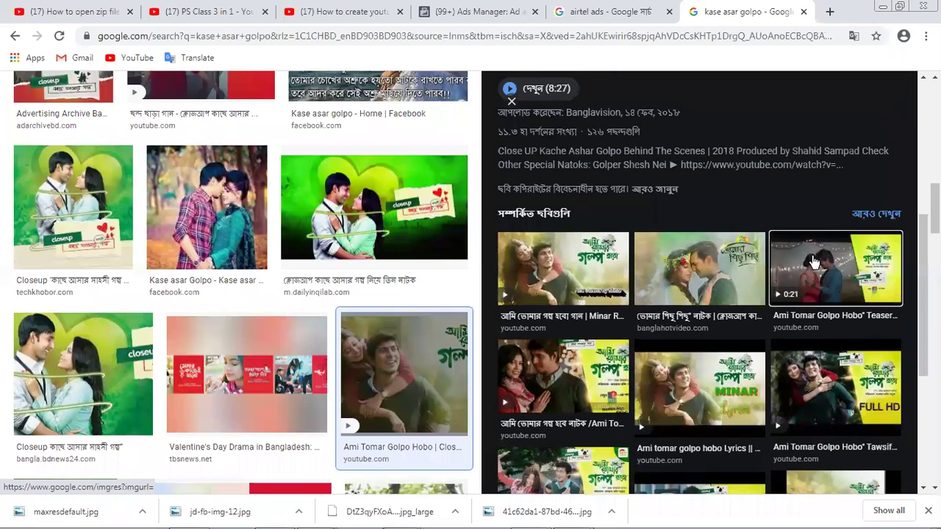
{"action": "left_click", "coordinate": [814, 262]}
{"action": "right_click", "coordinate": [652, 169]}
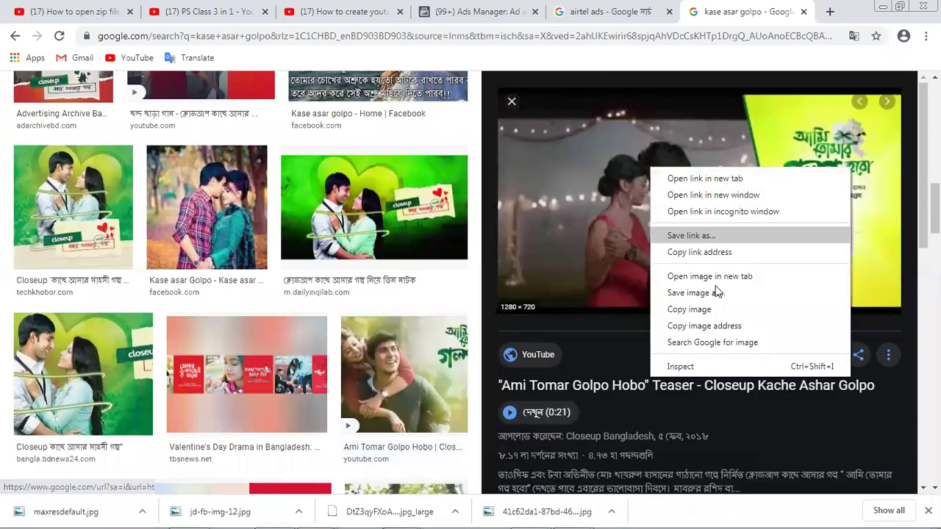
{"action": "left_click", "coordinate": [717, 292]}
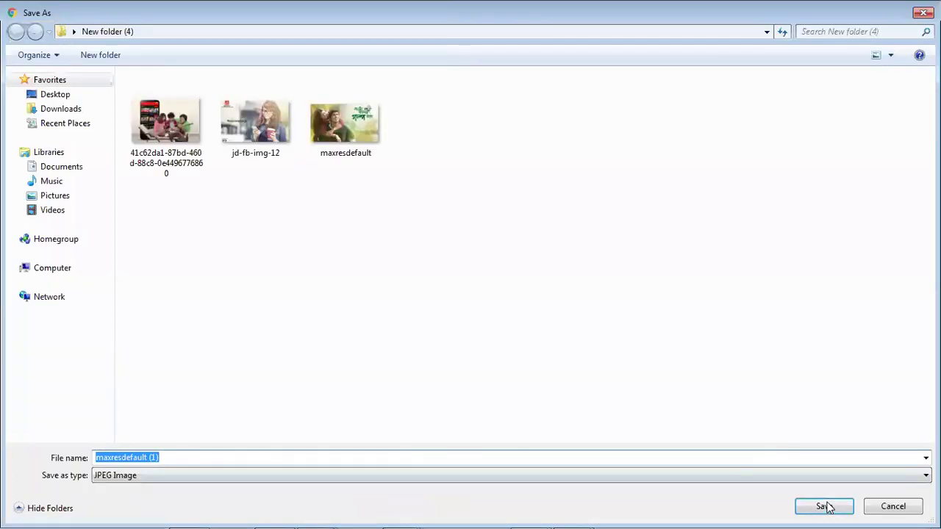
{"action": "left_click", "coordinate": [824, 506]}
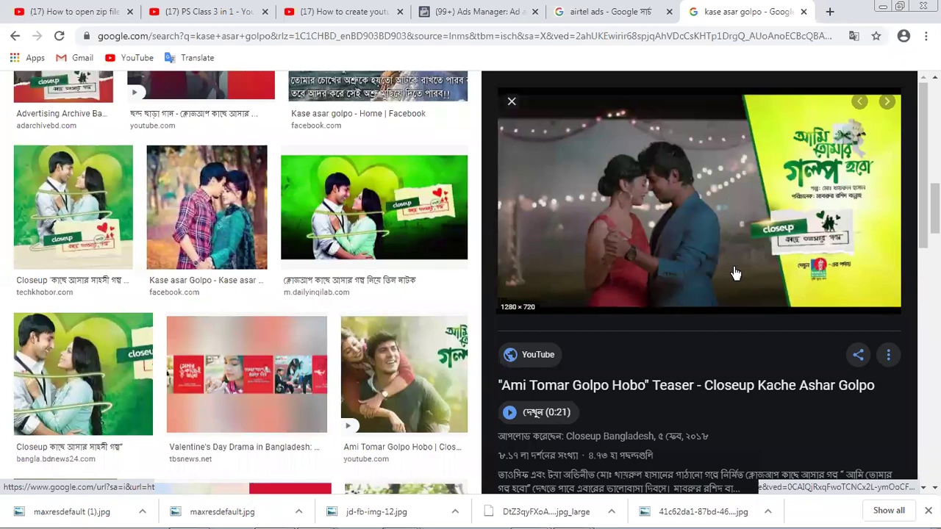
- Browse further results, previewing the Ami Tomar Golpo Natok song and Ami Janina video images
{"action": "scroll", "coordinate": [735, 272], "scroll_direction": "down", "scroll_amount": 2}
{"action": "scroll", "coordinate": [734, 266], "scroll_direction": "down", "scroll_amount": 3}
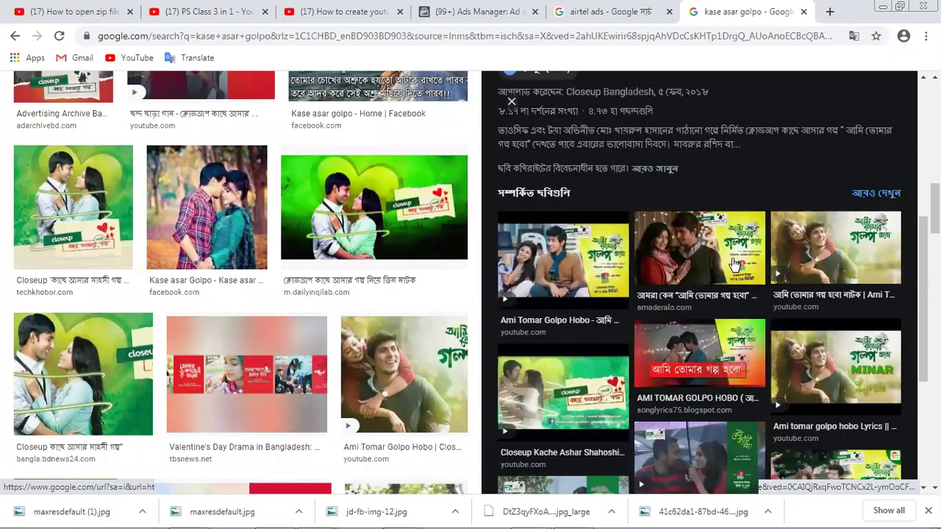
{"action": "scroll", "coordinate": [735, 262], "scroll_direction": "down", "scroll_amount": 1}
{"action": "scroll", "coordinate": [733, 261], "scroll_direction": "down", "scroll_amount": 2}
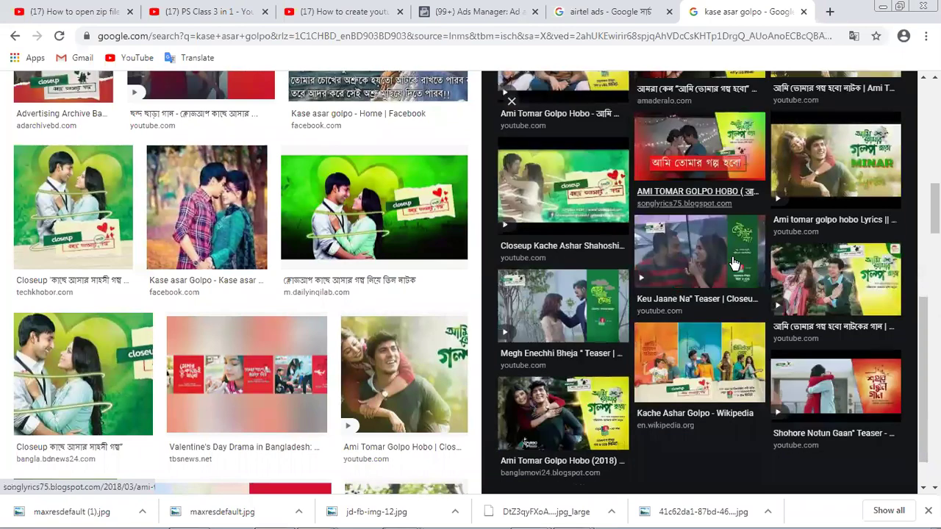
{"action": "scroll", "coordinate": [733, 261], "scroll_direction": "down", "scroll_amount": 1}
{"action": "scroll", "coordinate": [697, 235], "scroll_direction": "down", "scroll_amount": 3}
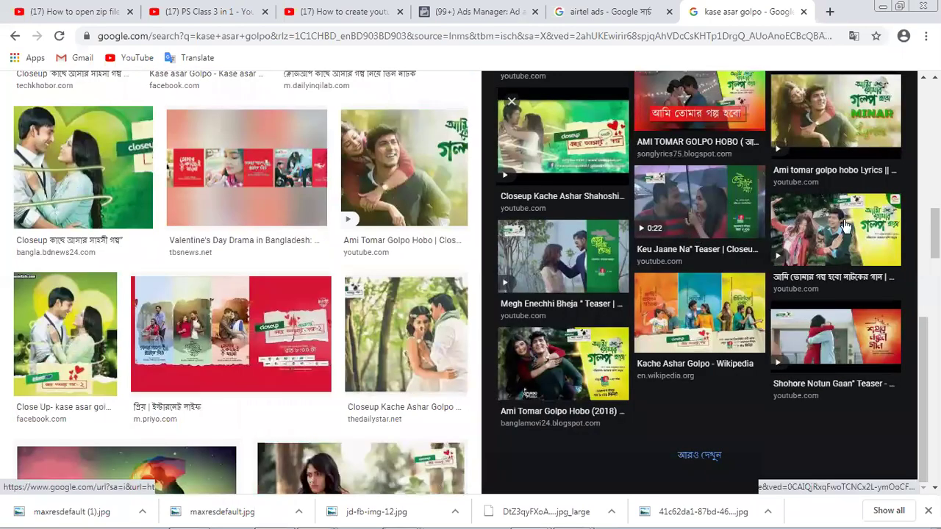
{"action": "left_click", "coordinate": [844, 226]}
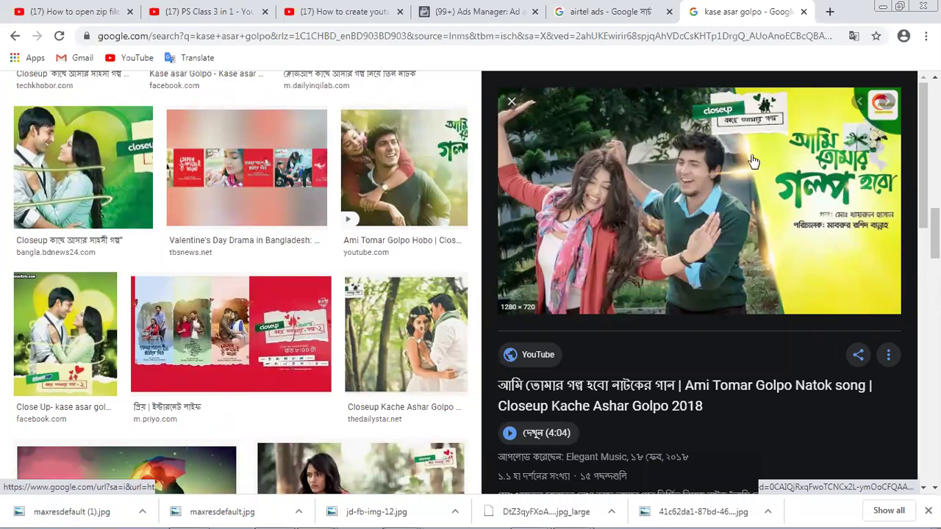
{"action": "scroll", "coordinate": [657, 314], "scroll_direction": "down", "scroll_amount": 1}
{"action": "scroll", "coordinate": [657, 314], "scroll_direction": "down", "scroll_amount": 2}
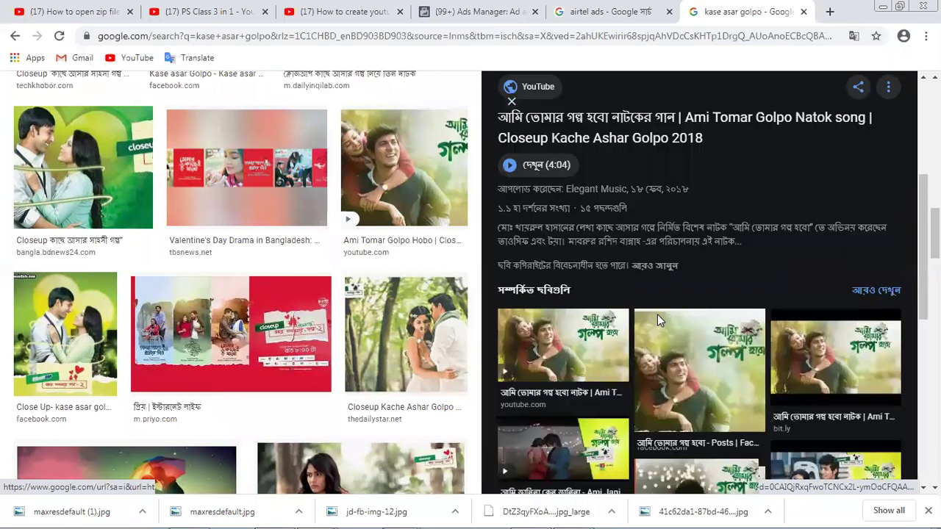
{"action": "scroll", "coordinate": [605, 322], "scroll_direction": "down", "scroll_amount": 2}
{"action": "left_click", "coordinate": [605, 322]}
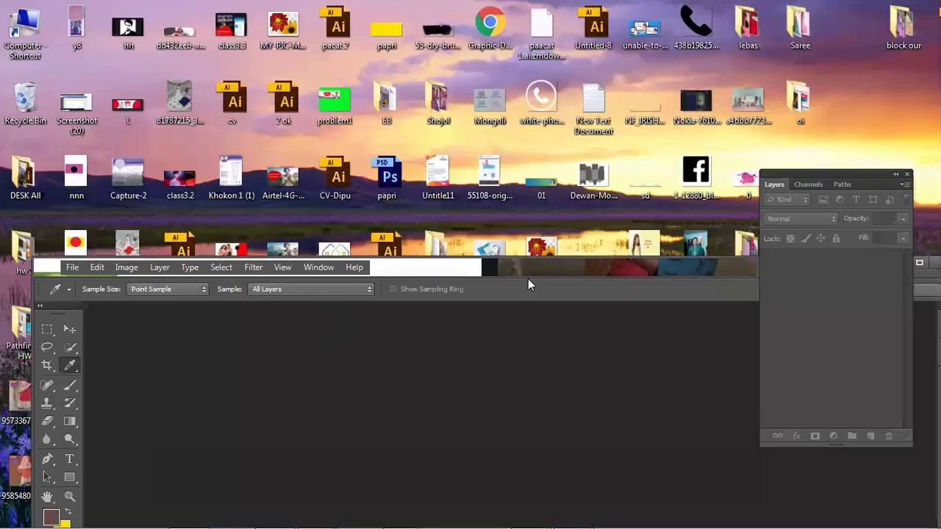
- Open maxresdefault.jpg in Photoshop, add an empty layer and select the banner's right part
{"action": "double_click", "coordinate": [449, 249]}
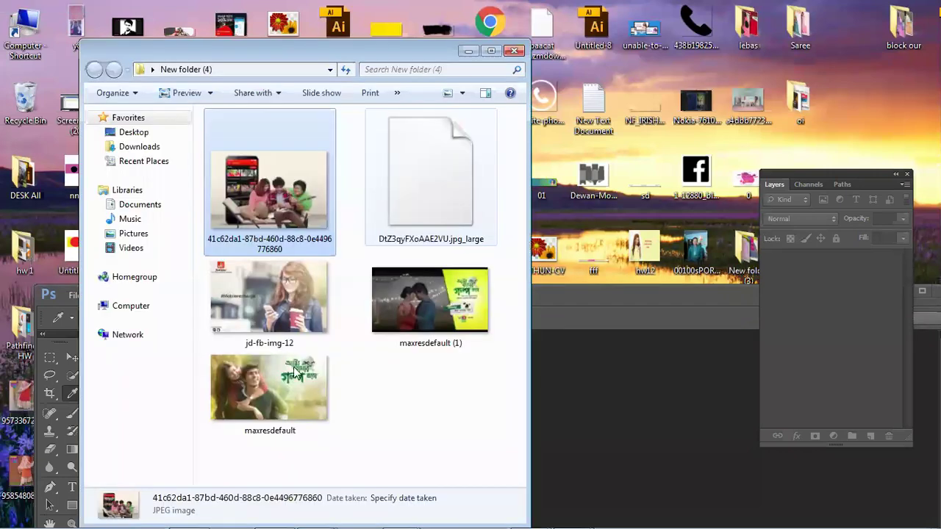
{"action": "left_click_drag", "start_coordinate": [269, 393], "coordinate": [598, 350]}
{"action": "double_click", "coordinate": [560, 295]}
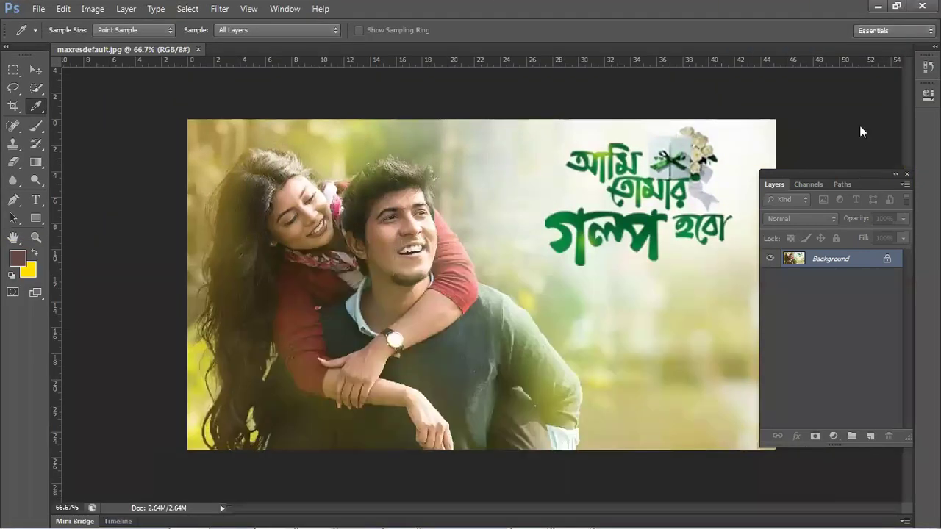
{"action": "left_click", "coordinate": [871, 386]}
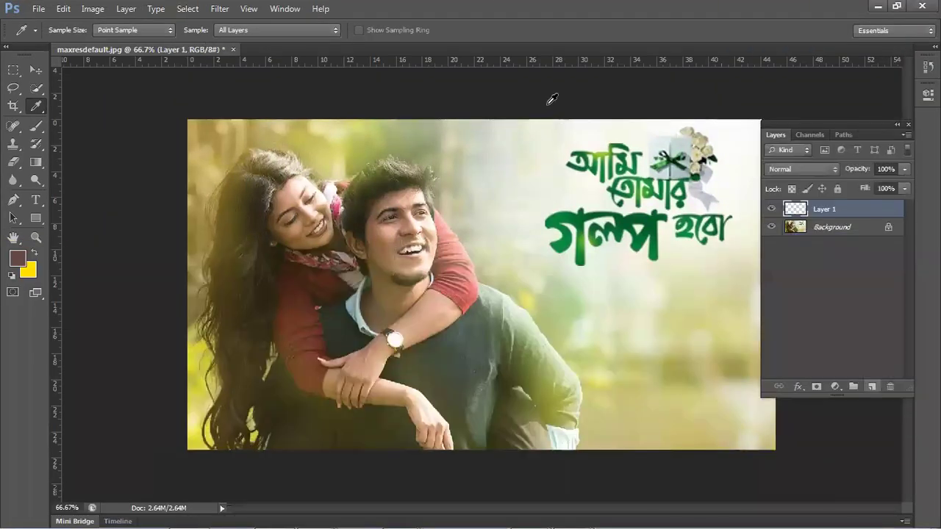
{"action": "left_click", "coordinate": [13, 68]}
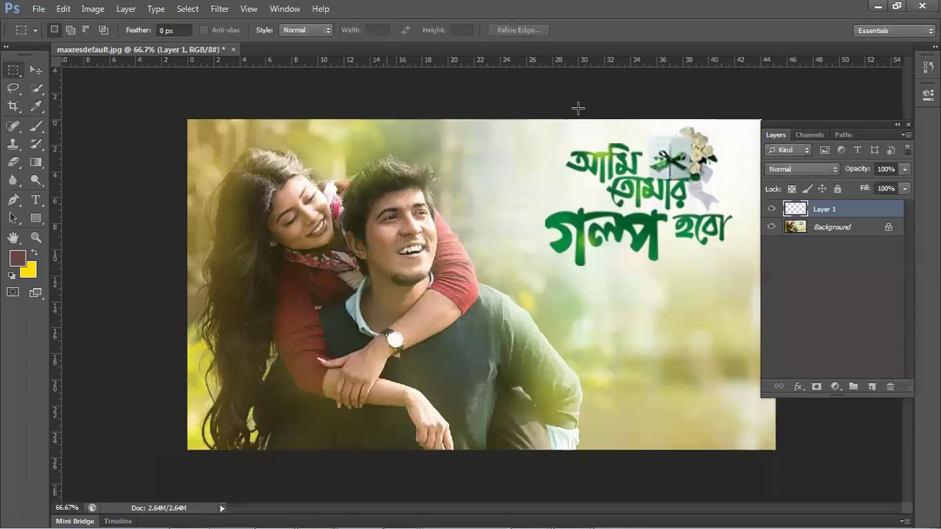
{"action": "left_click_drag", "start_coordinate": [592, 111], "coordinate": [840, 500]}
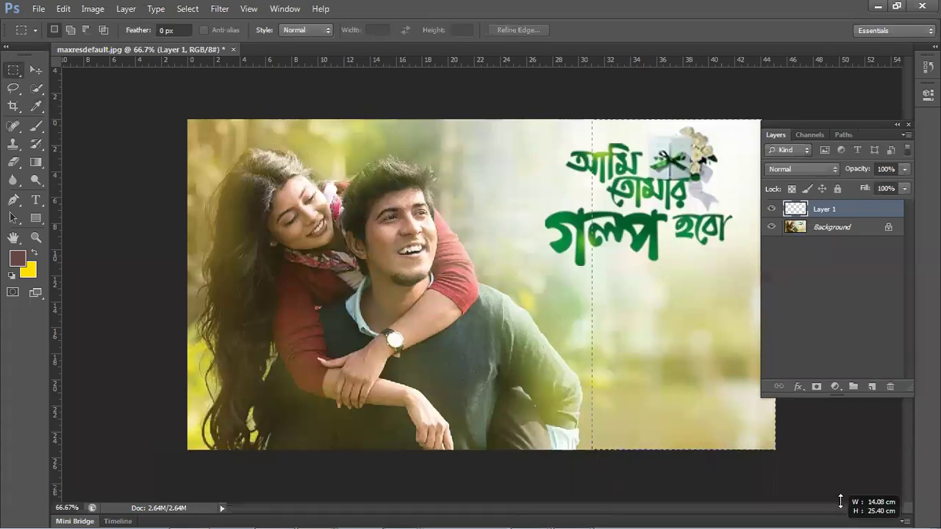
- Sample greens from the man's sweater and hair, ending on olive #626c3a in the foreground picker
{"action": "left_click", "coordinate": [37, 106]}
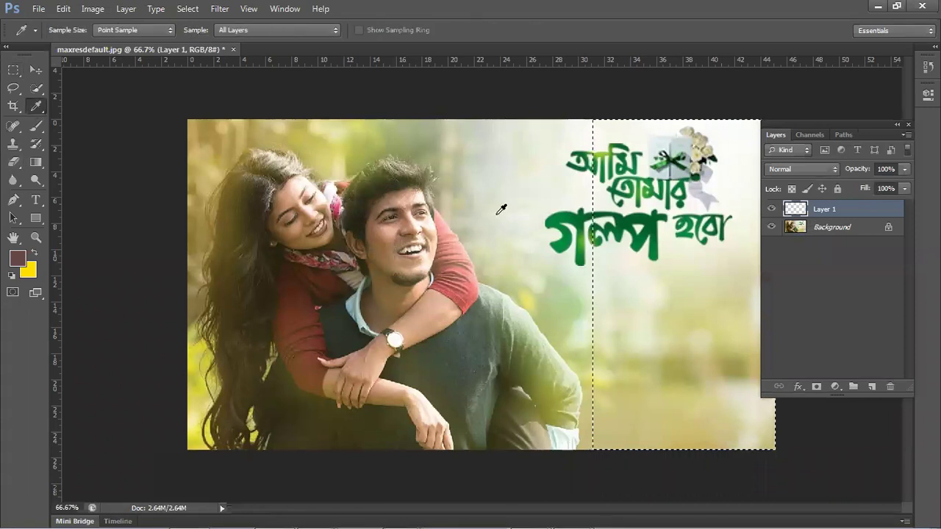
{"action": "left_click", "coordinate": [499, 309]}
{"action": "left_click", "coordinate": [494, 313]}
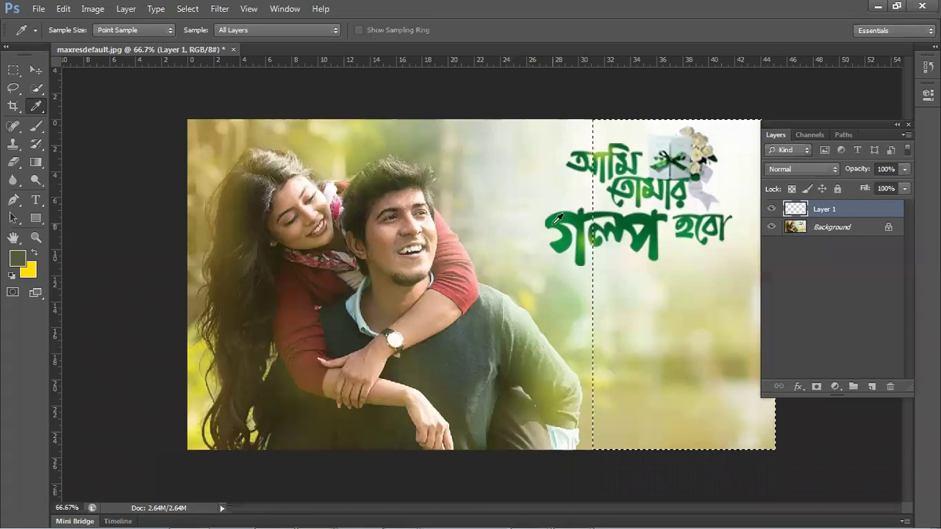
{"action": "left_click", "coordinate": [504, 303]}
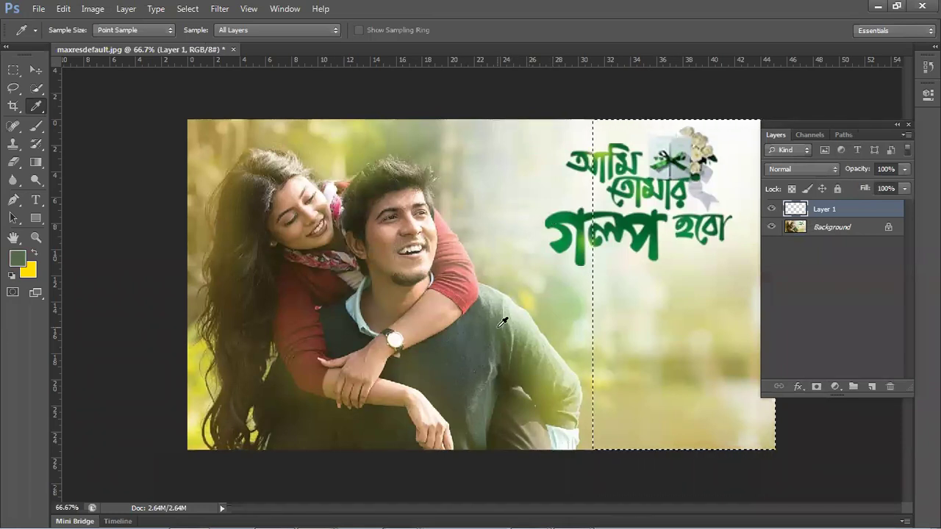
{"action": "left_click", "coordinate": [452, 369]}
{"action": "left_click", "coordinate": [452, 368]}
{"action": "left_click", "coordinate": [345, 312]}
{"action": "left_click", "coordinate": [300, 381]}
{"action": "left_click", "coordinate": [426, 359]}
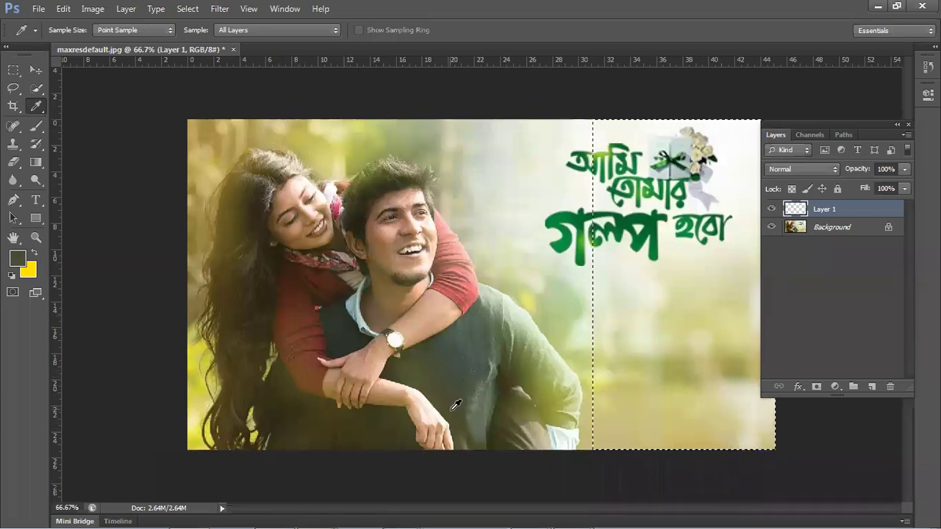
{"action": "left_click", "coordinate": [527, 357]}
{"action": "left_click", "coordinate": [537, 359]}
{"action": "left_click", "coordinate": [543, 362]}
{"action": "left_click", "coordinate": [512, 326]}
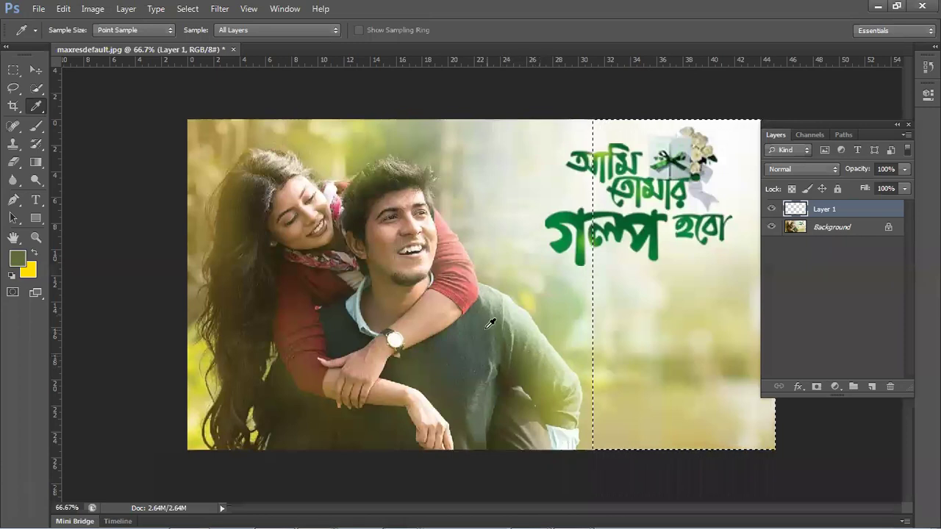
{"action": "left_click", "coordinate": [542, 394]}
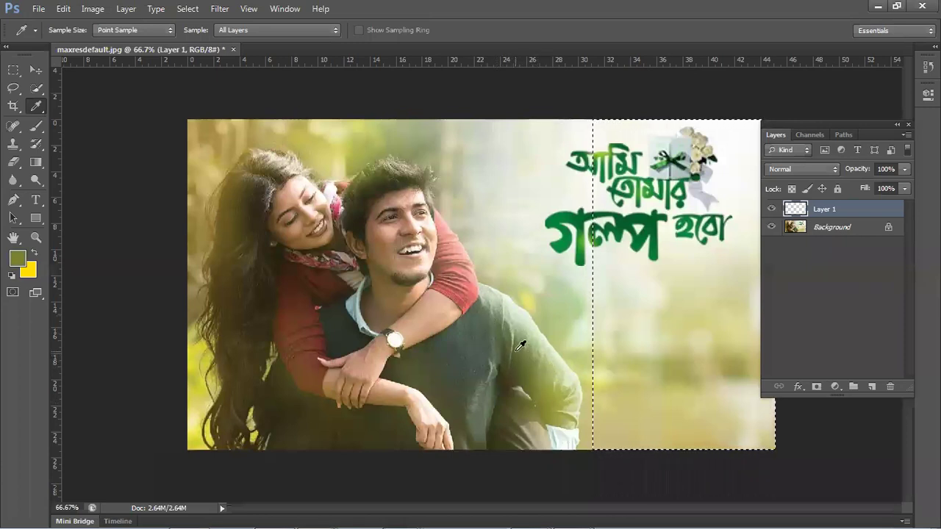
{"action": "left_click", "coordinate": [18, 261]}
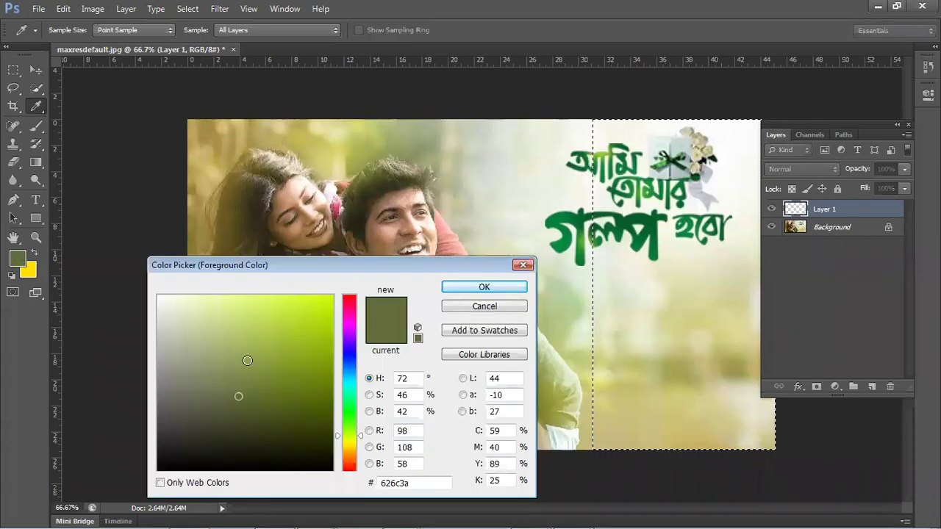
- Fill the selected right part with dark green #21630c and deselect
{"action": "left_click", "coordinate": [347, 430]}
{"action": "left_click_drag", "start_coordinate": [347, 430], "coordinate": [347, 428]}
{"action": "mouse_move", "coordinate": [301, 400]}
{"action": "left_mouse_down"}
{"action": "mouse_move", "coordinate": [316, 410]}
{"action": "mouse_move", "coordinate": [311, 402]}
{"action": "left_mouse_up"}
{"action": "left_click", "coordinate": [343, 420]}
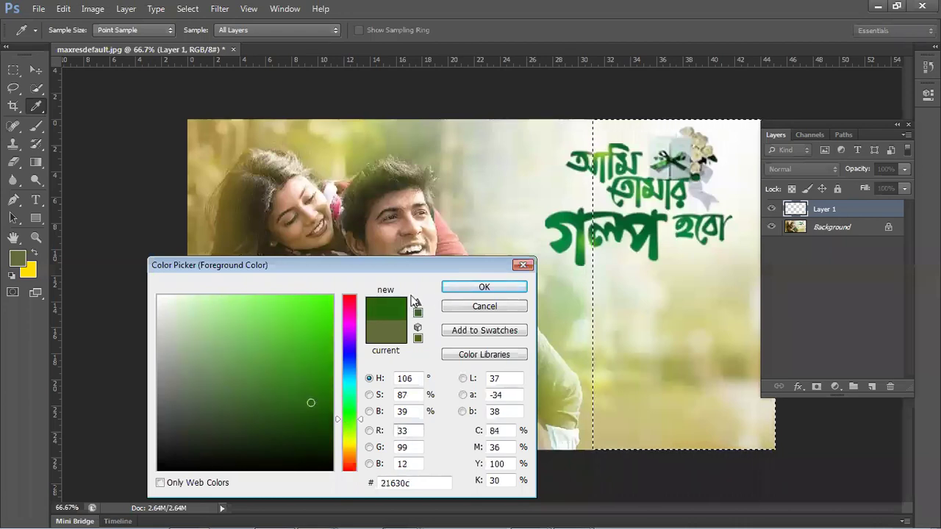
{"action": "left_click", "coordinate": [482, 287]}
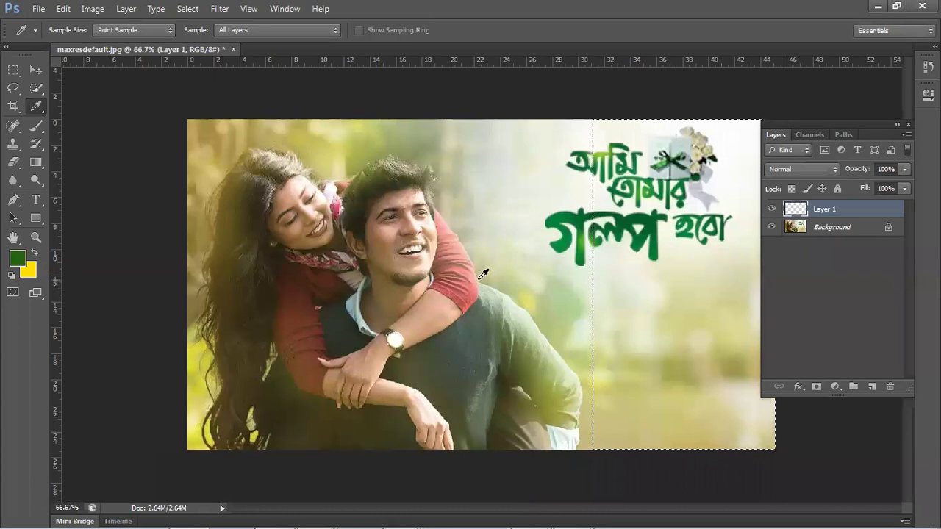
{"action": "key", "text": "alt+BackSpace"}
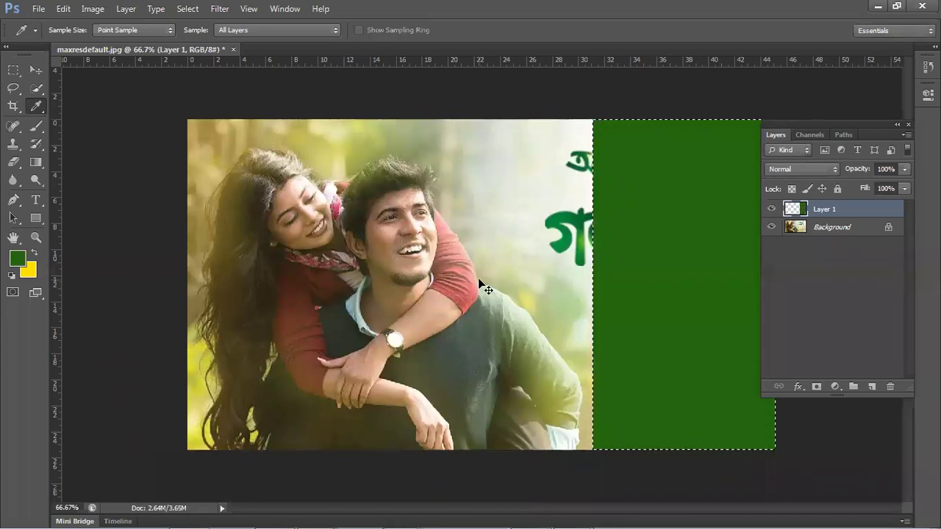
{"action": "key", "text": "ctrl+d"}
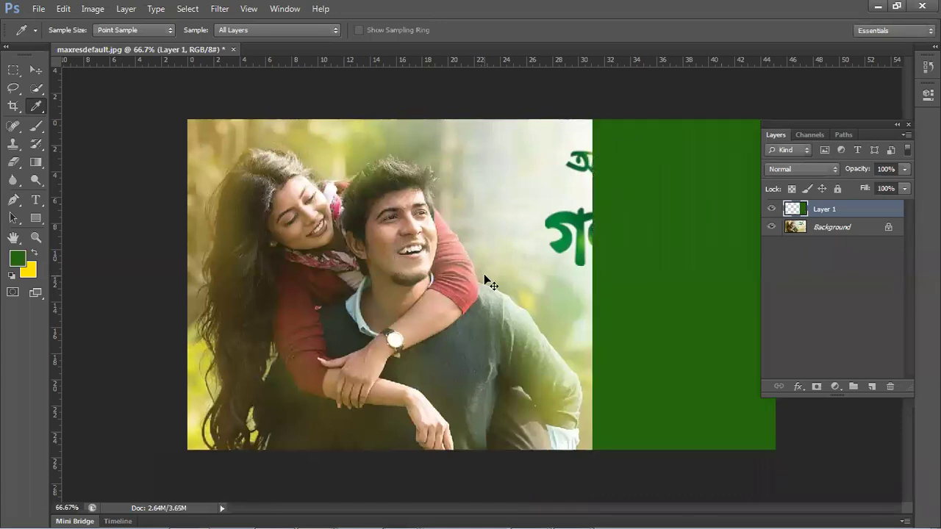
- Distort the green panel so its left edge slants diagonally, and apply
{"action": "key", "text": "ctrl+t"}
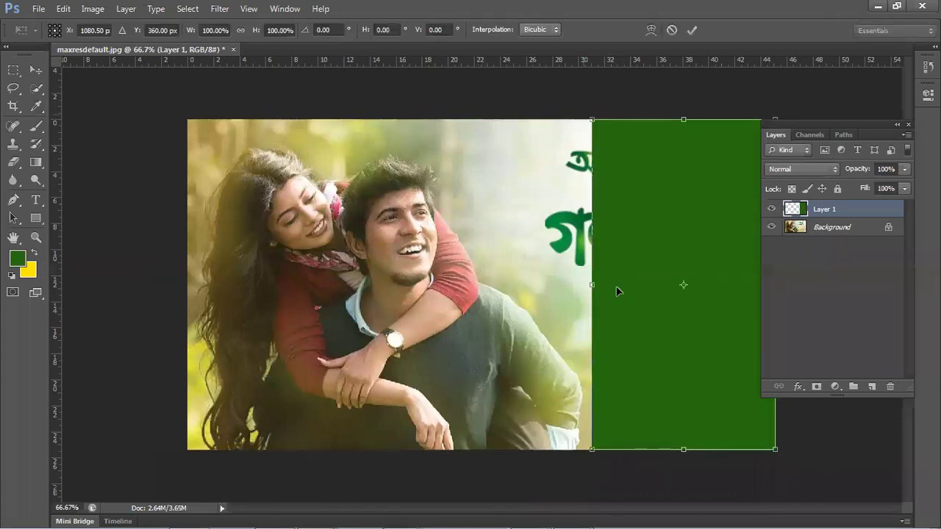
{"action": "right_click", "coordinate": [623, 148]}
{"action": "left_click", "coordinate": [664, 225]}
{"action": "left_click_drag", "start_coordinate": [588, 116], "coordinate": [510, 120]}
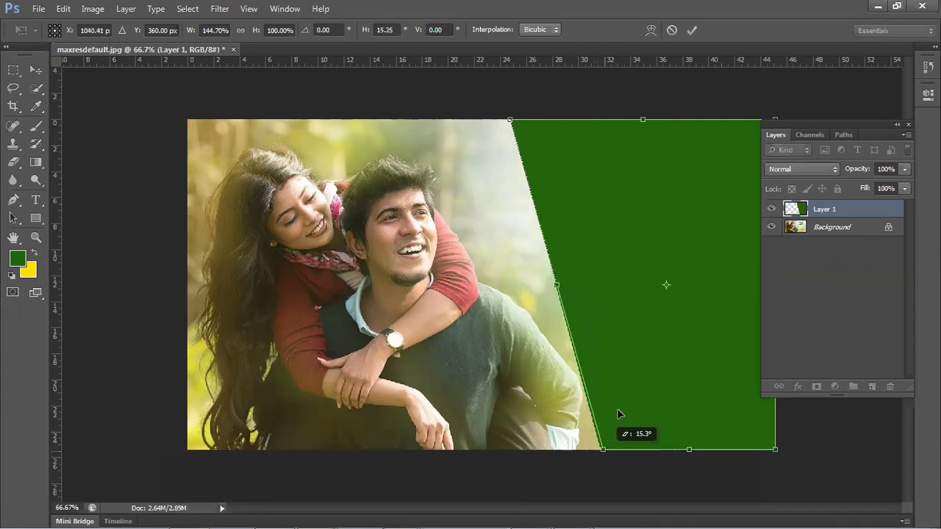
{"action": "left_click_drag", "start_coordinate": [588, 441], "coordinate": [603, 440]}
{"action": "key", "text": "Return"}
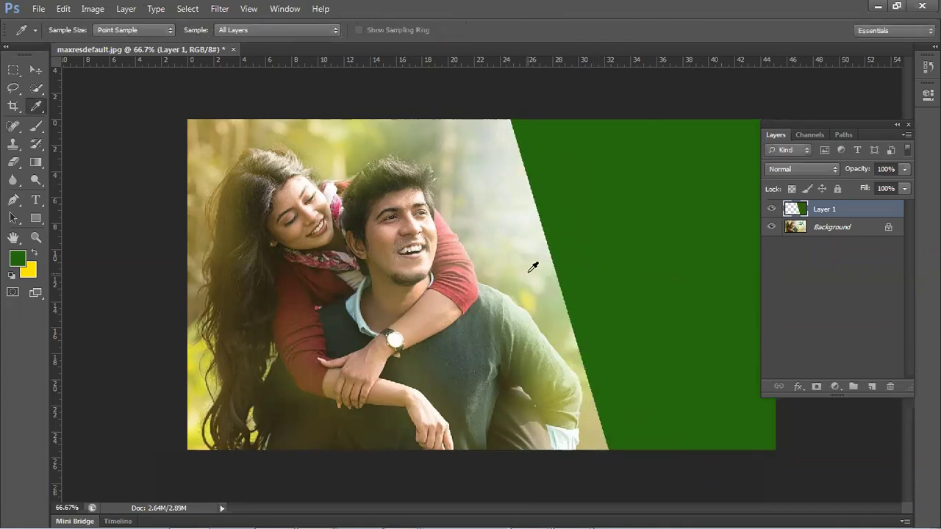
{"action": "left_click", "coordinate": [36, 70]}
- Nudge the green panel slightly right and sample a light yellow from the photo
{"action": "left_click_drag", "start_coordinate": [651, 216], "coordinate": [354, 233]}
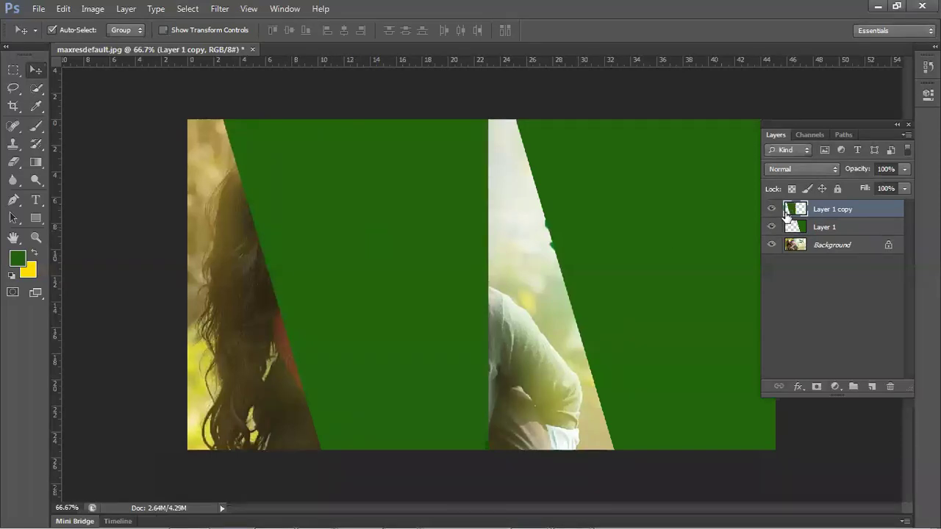
{"action": "left_click", "coordinate": [36, 106]}
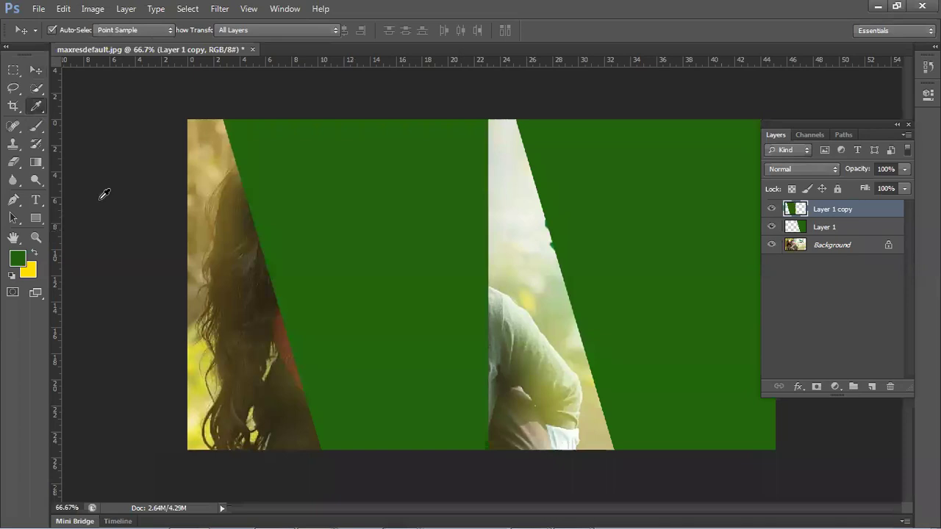
{"action": "left_click", "coordinate": [197, 394]}
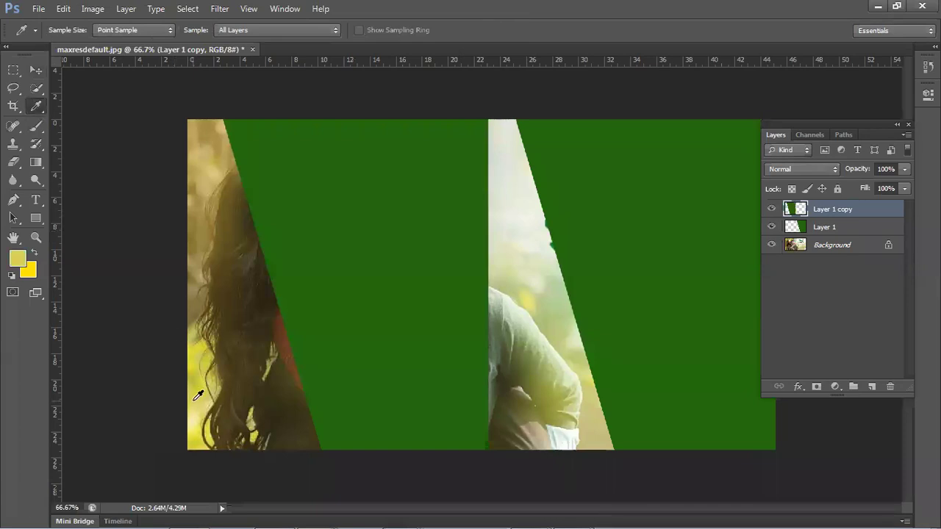
{"action": "left_click", "coordinate": [189, 394]}
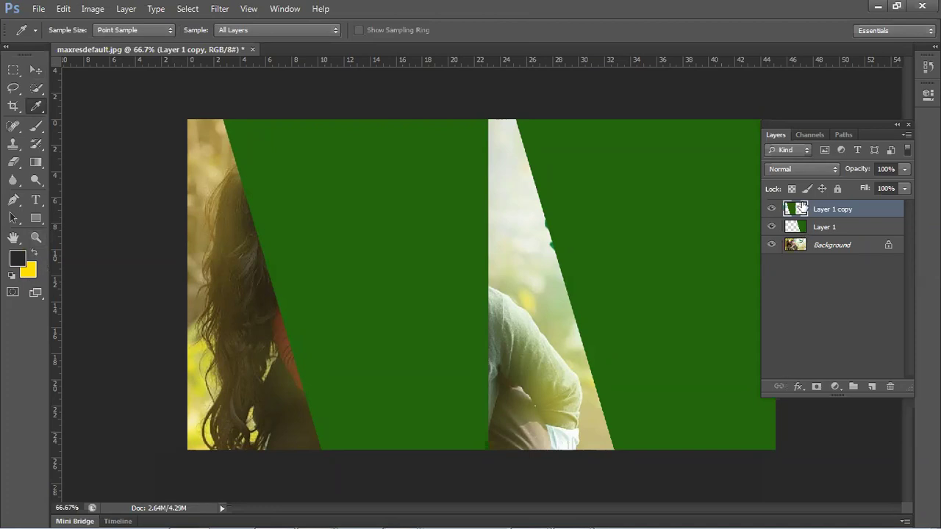
- Fill the copied green panel shape with yellow and deselect it
{"action": "left_click", "coordinate": [799, 210], "text": "ctrl"}
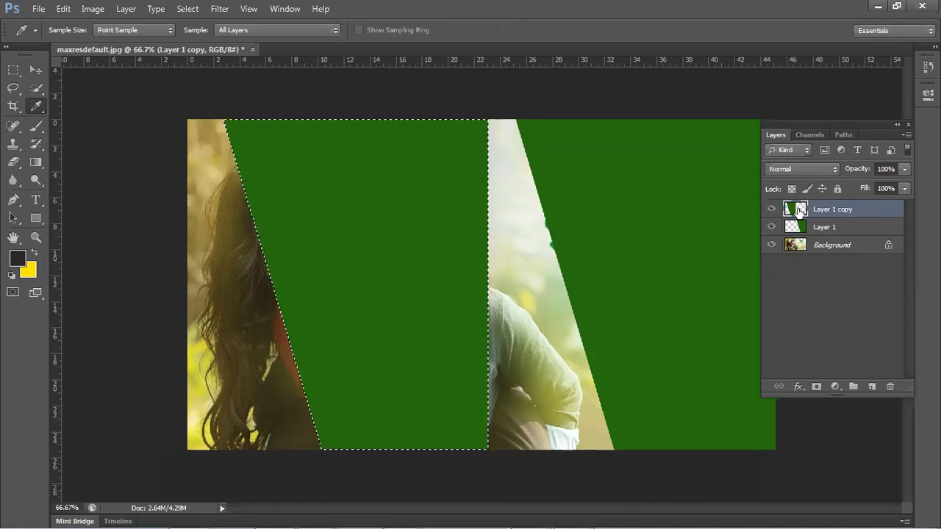
{"action": "key", "text": "ctrl+BackSpace"}
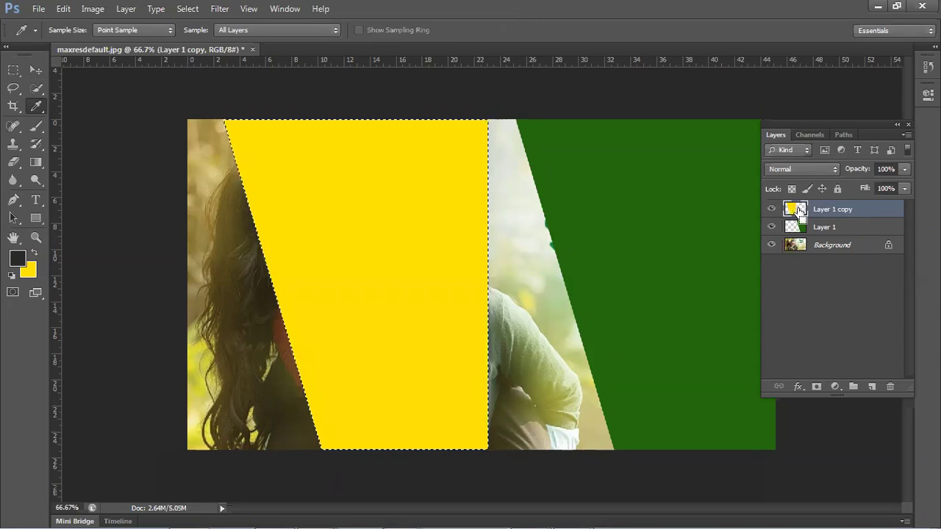
{"action": "key", "text": "ctrl+d"}
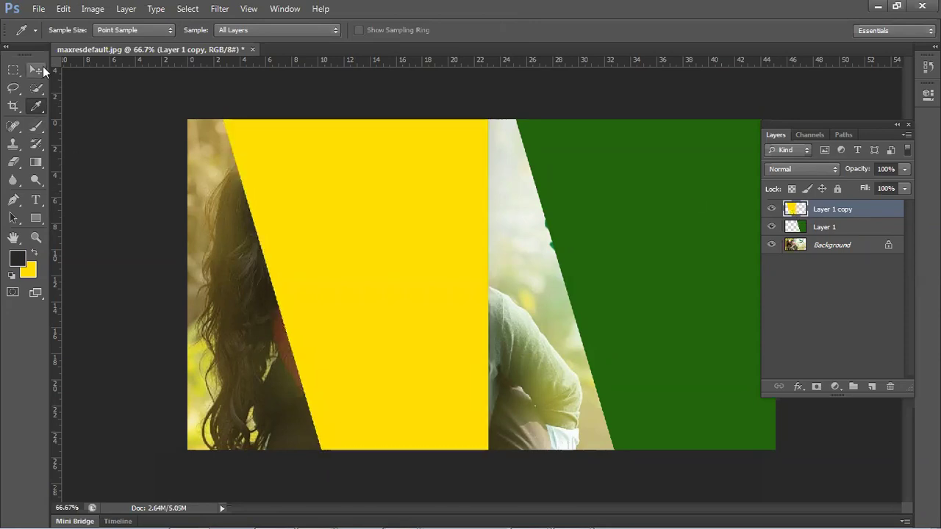
- Shift the yellow copy right and send it behind the green panel
{"action": "left_click", "coordinate": [43, 68]}
{"action": "left_click_drag", "start_coordinate": [357, 289], "coordinate": [509, 288]}
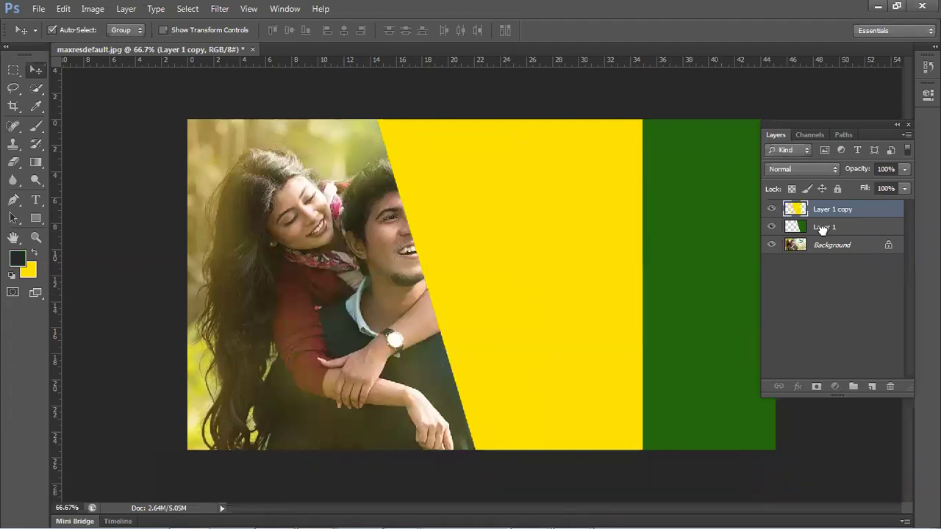
{"action": "key", "text": "ctrl+bracketleft"}
{"action": "left_click_drag", "start_coordinate": [581, 288], "coordinate": [603, 290]}
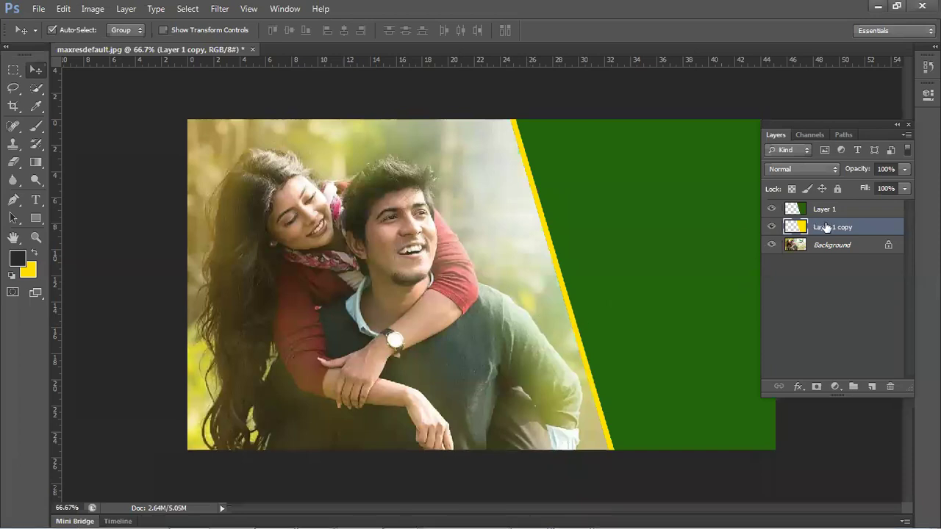
- Drag the green panel further right across the banner
{"action": "left_click_drag", "start_coordinate": [825, 227], "coordinate": [825, 208]}
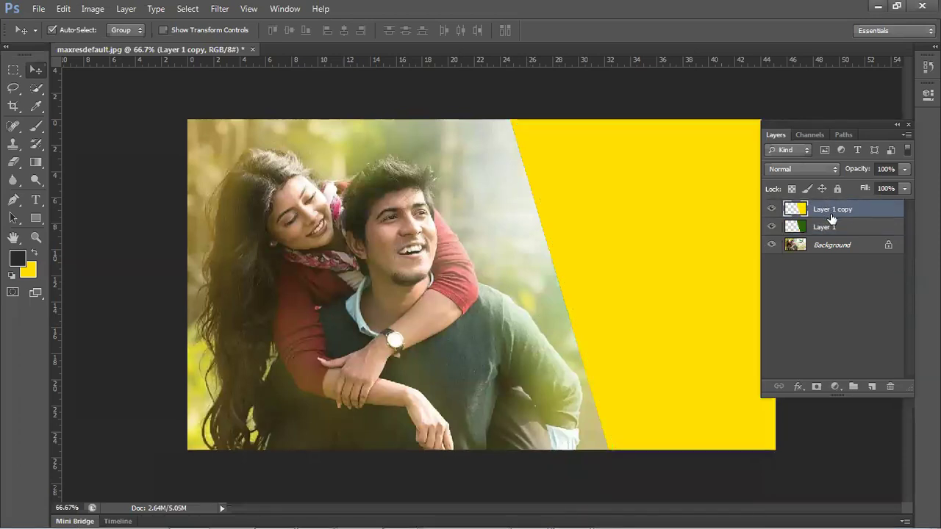
{"action": "key", "text": "ctrl+z"}
{"action": "left_click_drag", "start_coordinate": [683, 252], "coordinate": [430, 322]}
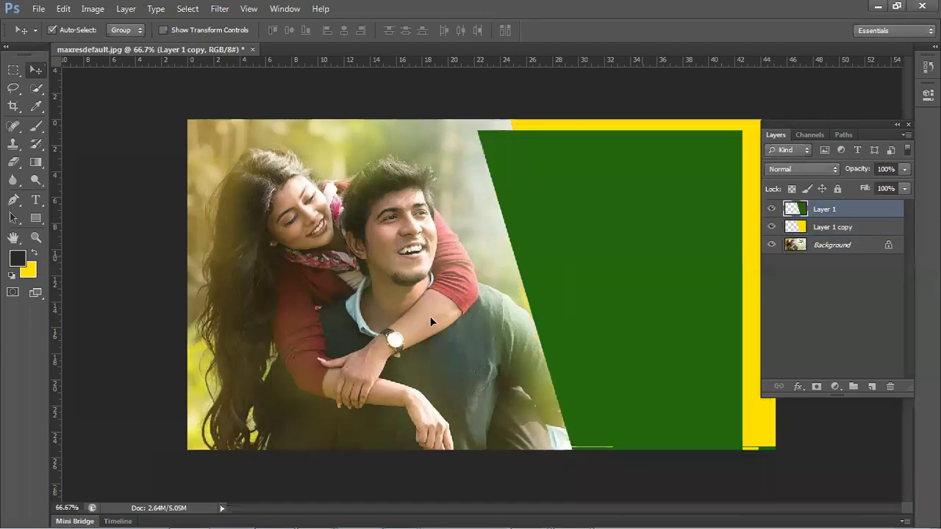
{"action": "left_click_drag", "start_coordinate": [473, 258], "coordinate": [592, 260]}
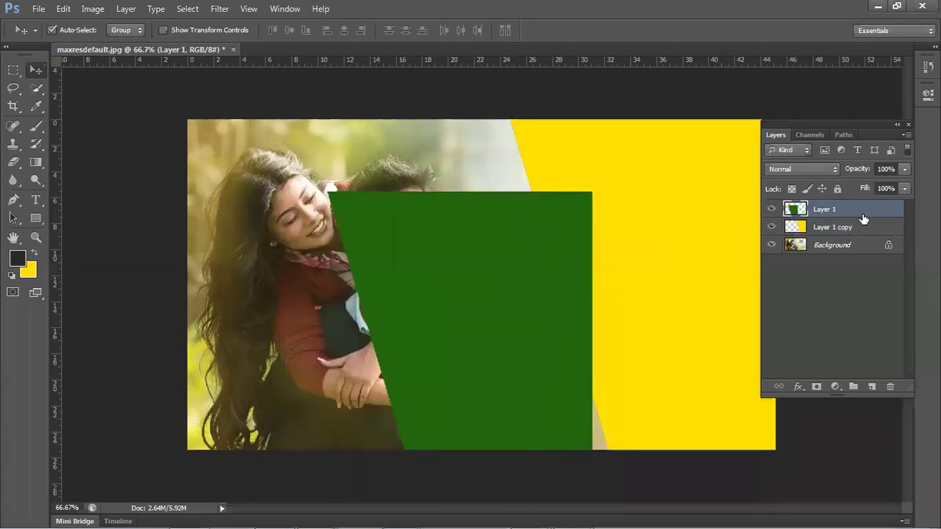
- Restack Layer 1 and Layer 1 copy so the green panel sits over the yellow stripe
{"action": "left_click_drag", "start_coordinate": [860, 228], "coordinate": [854, 208]}
{"action": "key", "text": "ctrl+z"}
{"action": "left_click_drag", "start_coordinate": [544, 294], "coordinate": [654, 267]}
{"action": "left_click_drag", "start_coordinate": [838, 237], "coordinate": [823, 209]}
{"action": "left_click_drag", "start_coordinate": [504, 273], "coordinate": [581, 229]}
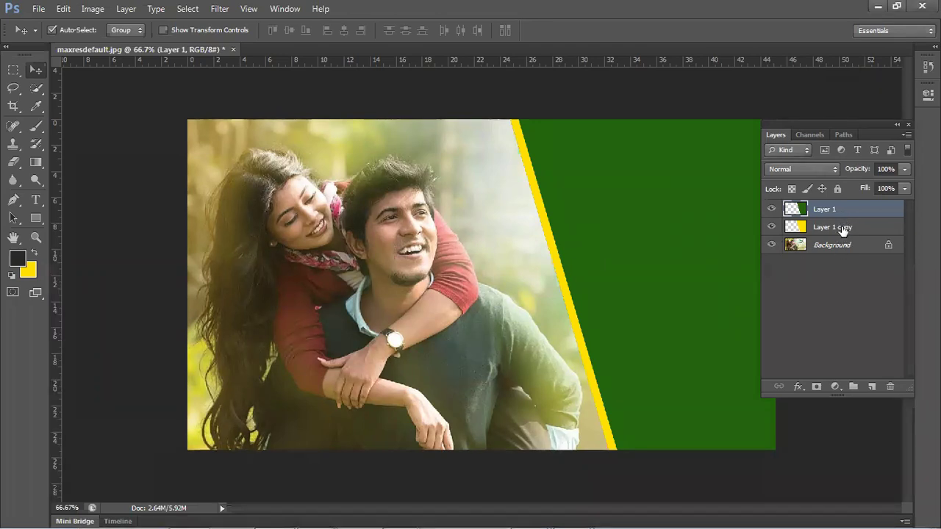
{"action": "mouse_move", "coordinate": [831, 216]}
{"action": "left_mouse_down"}
{"action": "mouse_move", "coordinate": [832, 239]}
{"action": "mouse_move", "coordinate": [831, 200]}
{"action": "mouse_move", "coordinate": [825, 226]}
{"action": "mouse_move", "coordinate": [836, 232]}
{"action": "mouse_move", "coordinate": [833, 209]}
{"action": "left_mouse_up"}
{"action": "mouse_move", "coordinate": [836, 211]}
{"action": "left_mouse_down"}
{"action": "mouse_move", "coordinate": [840, 231]}
{"action": "mouse_move", "coordinate": [835, 209]}
{"action": "left_mouse_up"}
- Select both the green and yellow panel layers and delete them
{"action": "left_click", "coordinate": [847, 444]}
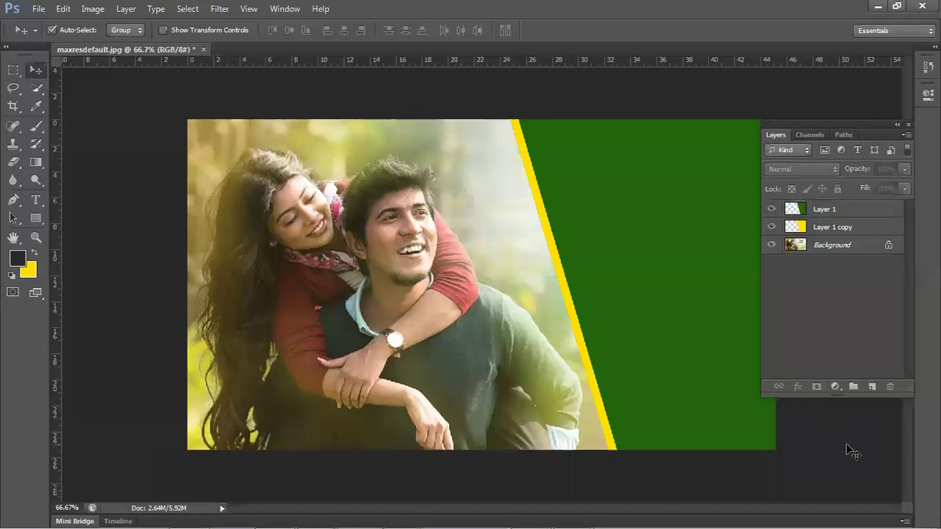
{"action": "key", "text": "ctrl+alt+a"}
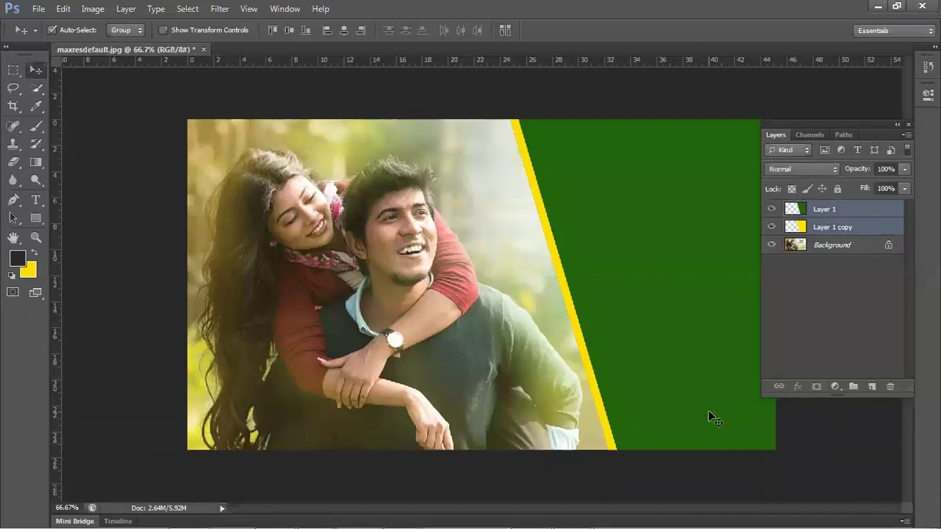
{"action": "key", "text": "Delete"}
{"action": "key", "text": "m"}
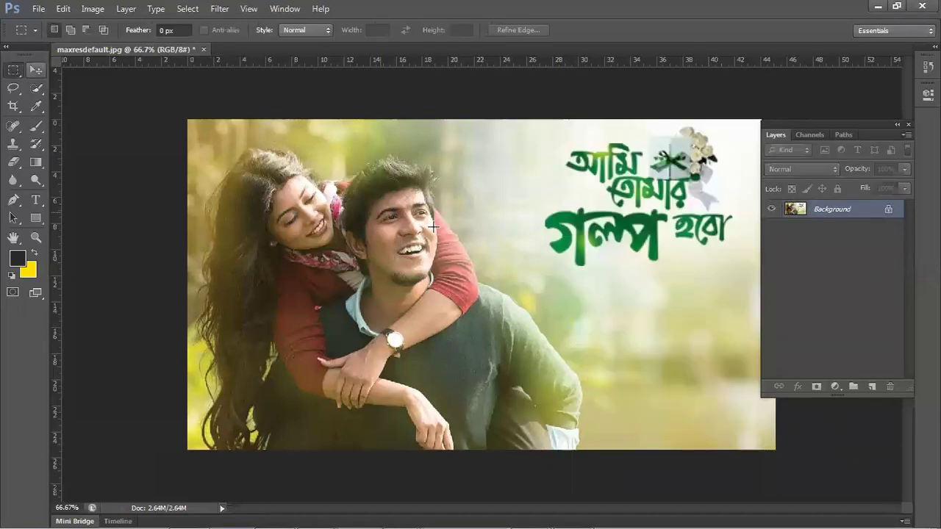
- Draw and clear a few rectangular marquee selections over the right side of the image
{"action": "left_click_drag", "start_coordinate": [564, 124], "coordinate": [728, 444]}
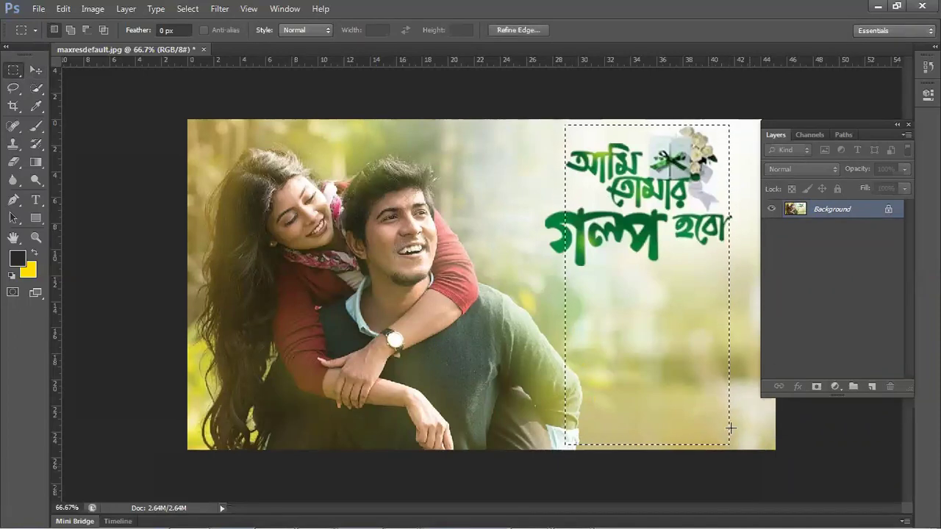
{"action": "left_click", "coordinate": [789, 478]}
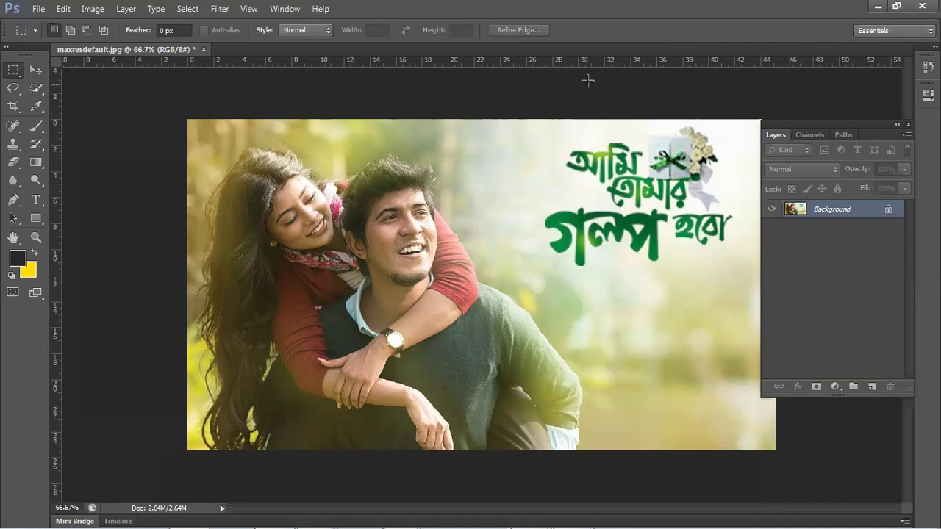
{"action": "left_click_drag", "start_coordinate": [573, 88], "coordinate": [801, 497]}
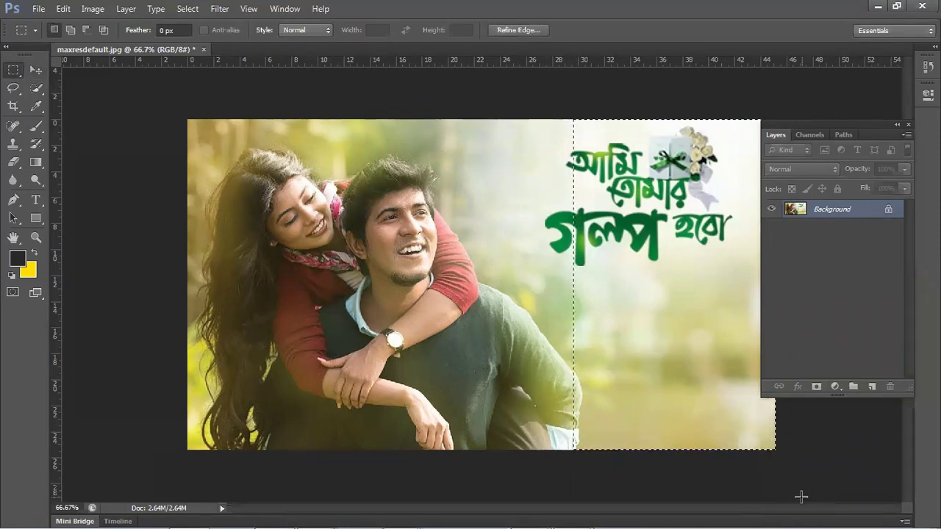
{"action": "left_click", "coordinate": [562, 83]}
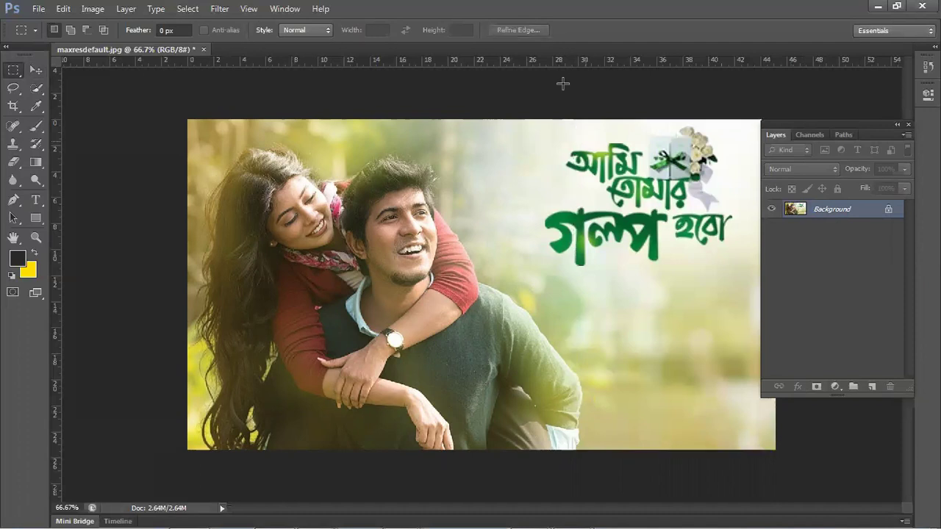
{"action": "left_click_drag", "start_coordinate": [798, 510], "coordinate": [708, 341]}
- Add a new layer and fill a strip across the bottom of the photo with yellow
{"action": "left_click", "coordinate": [872, 387]}
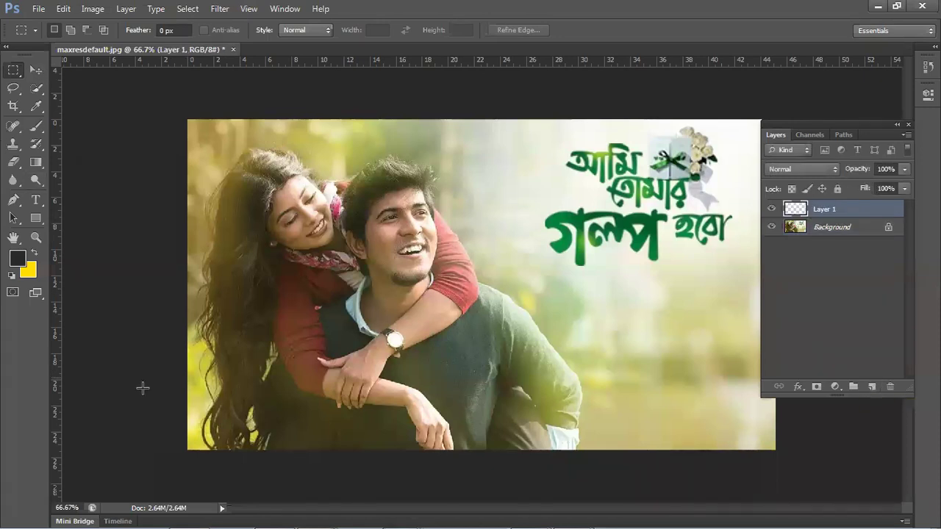
{"action": "left_click_drag", "start_coordinate": [180, 380], "coordinate": [835, 510]}
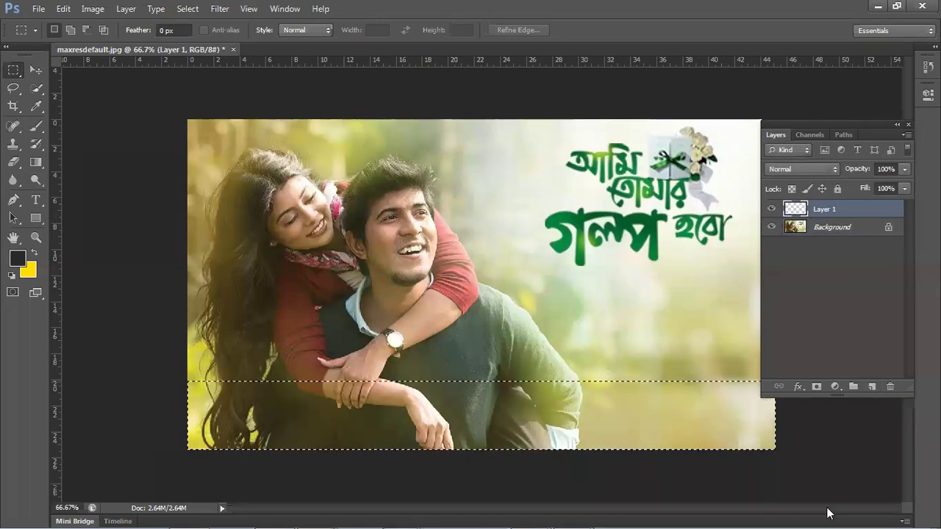
{"action": "key", "text": "ctrl+BackSpace"}
{"action": "key", "text": "ctrl+d"}
- Warp the yellow band's top edge into curves and apply the transform
{"action": "key", "text": "ctrl+t"}
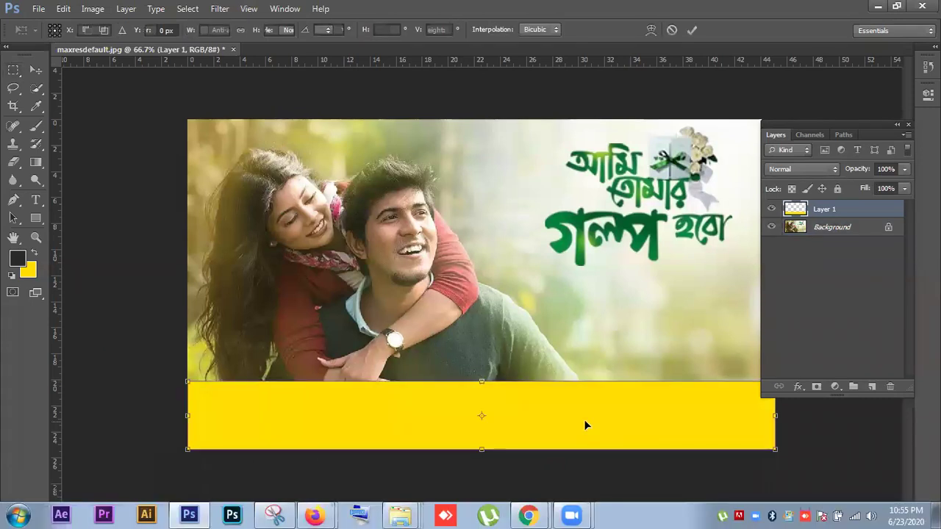
{"action": "right_click", "coordinate": [605, 344]}
{"action": "left_click", "coordinate": [634, 302]}
{"action": "left_click_drag", "start_coordinate": [630, 408], "coordinate": [628, 333]}
{"action": "left_click_drag", "start_coordinate": [384, 380], "coordinate": [376, 435]}
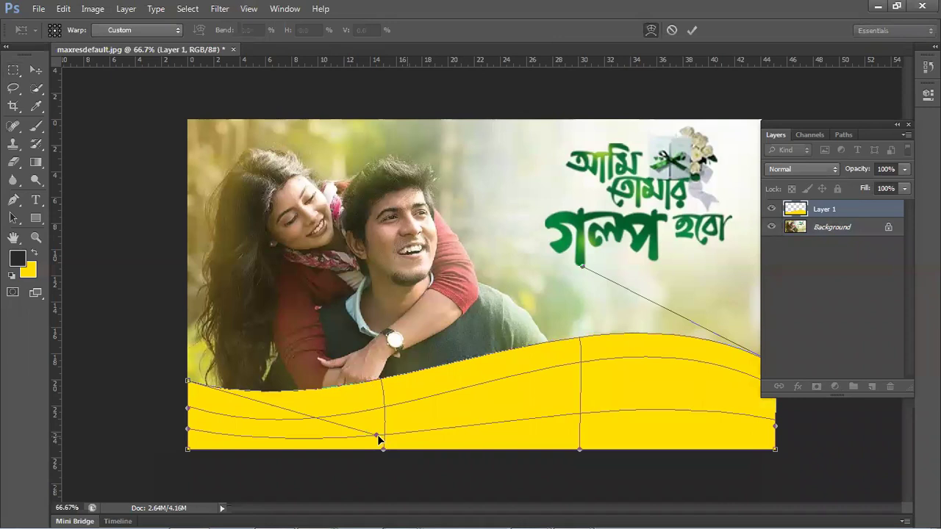
{"action": "left_click_drag", "start_coordinate": [376, 435], "coordinate": [362, 476]}
{"action": "key", "text": "Return"}
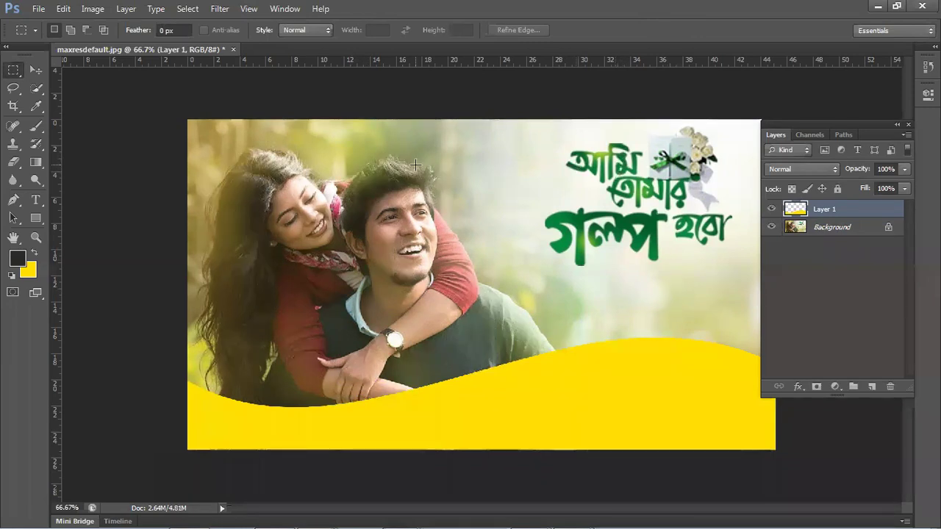
{"action": "left_click", "coordinate": [35, 70]}
{"action": "left_click", "coordinate": [343, 407]}
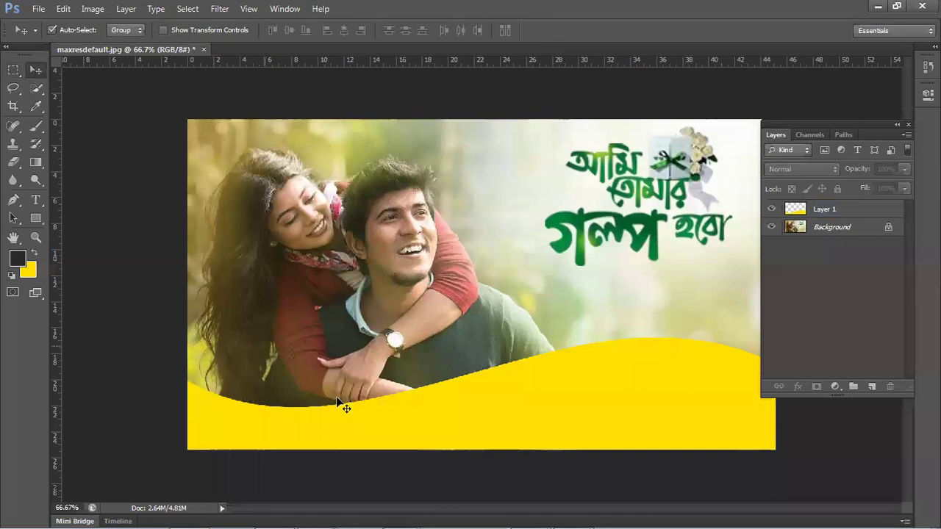
{"action": "left_click", "coordinate": [570, 372]}
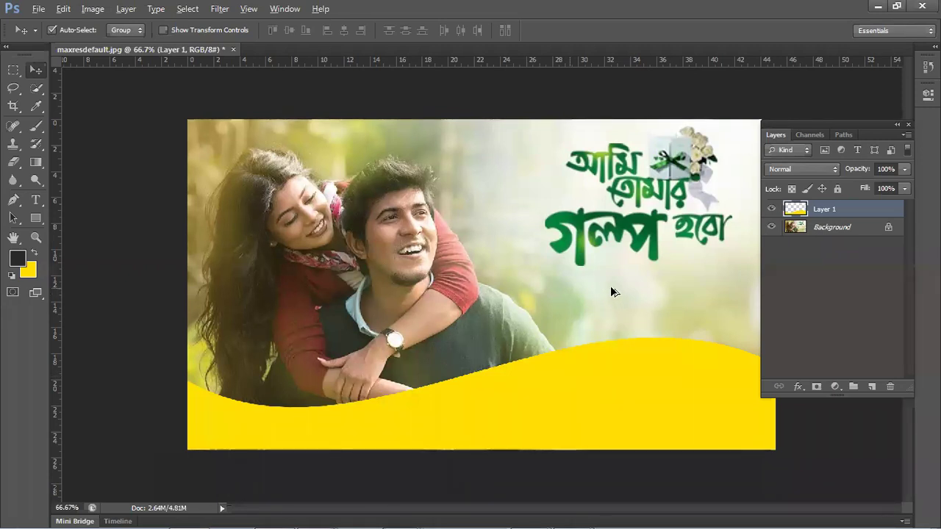
{"action": "key", "text": "ctrl+plus"}
{"action": "scroll", "coordinate": [610, 292], "scroll_direction": "up", "scroll_amount": 8}
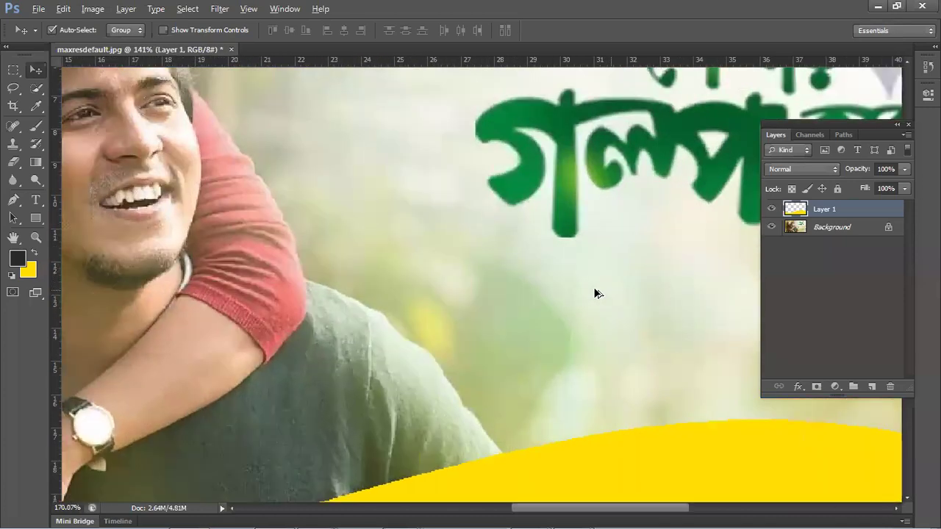
{"action": "scroll", "coordinate": [598, 298], "scroll_direction": "up", "scroll_amount": 2}
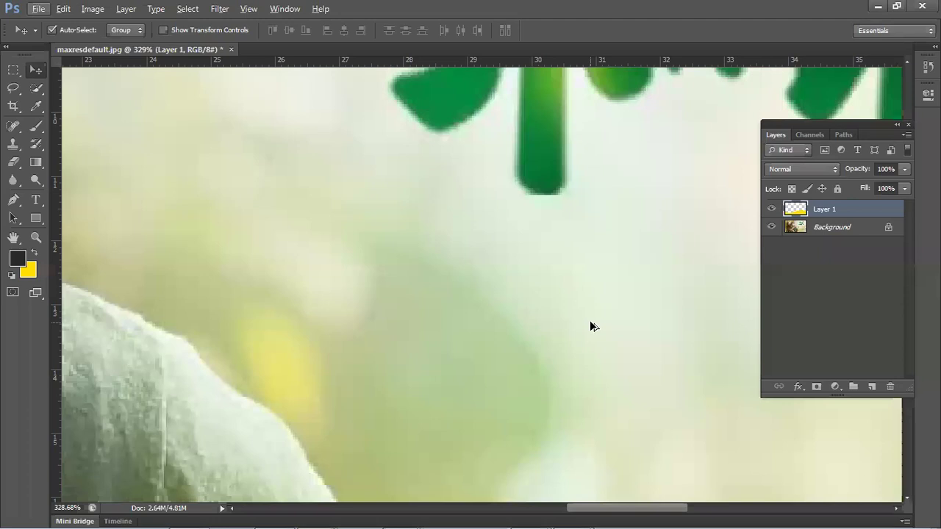
{"action": "left_click", "coordinate": [590, 327]}
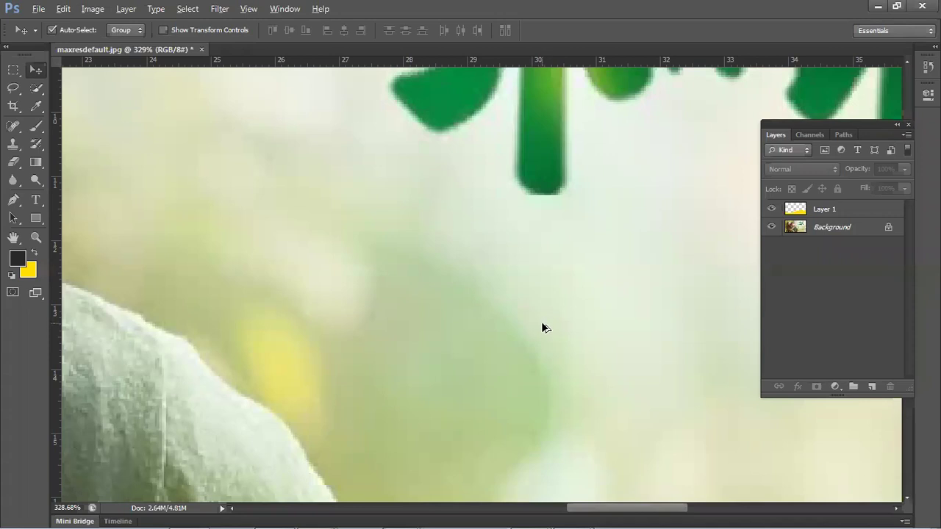
{"action": "scroll", "coordinate": [541, 321], "scroll_direction": "down", "scroll_amount": 3}
{"action": "scroll", "coordinate": [544, 344], "scroll_direction": "down", "scroll_amount": 4}
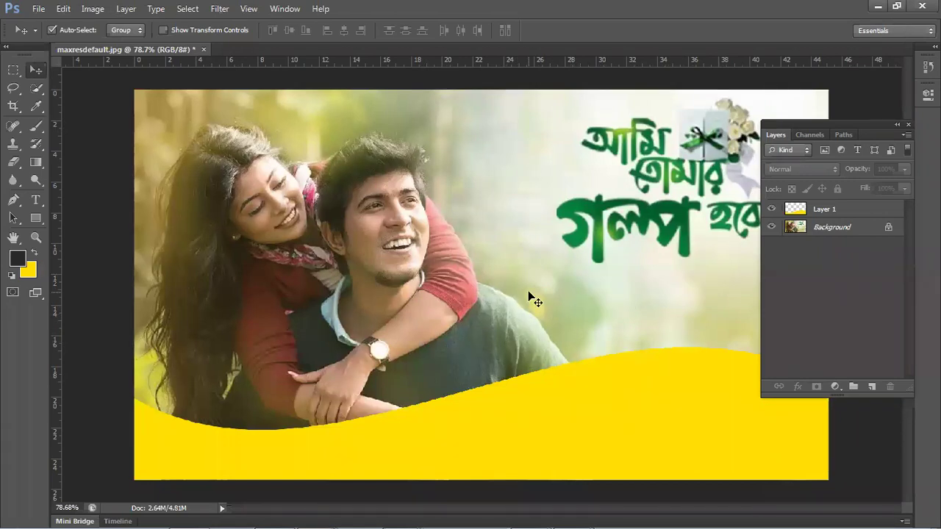
- Duplicate the yellow wave layer and move the copy upward
{"action": "left_click", "coordinate": [831, 210]}
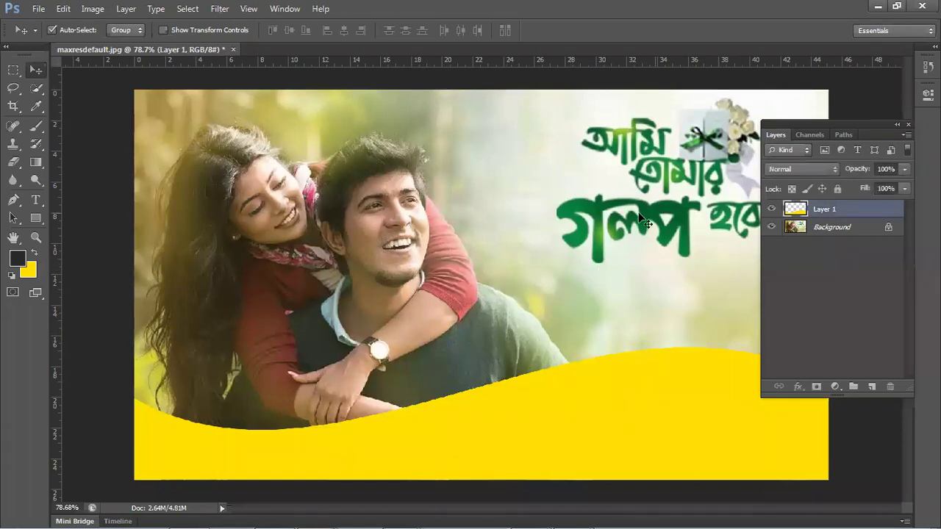
{"action": "left_click", "coordinate": [854, 227]}
{"action": "left_click", "coordinate": [817, 210]}
{"action": "left_click_drag", "start_coordinate": [575, 313], "coordinate": [563, 231]}
{"action": "scroll", "coordinate": [563, 232], "scroll_direction": "down", "scroll_amount": 2}
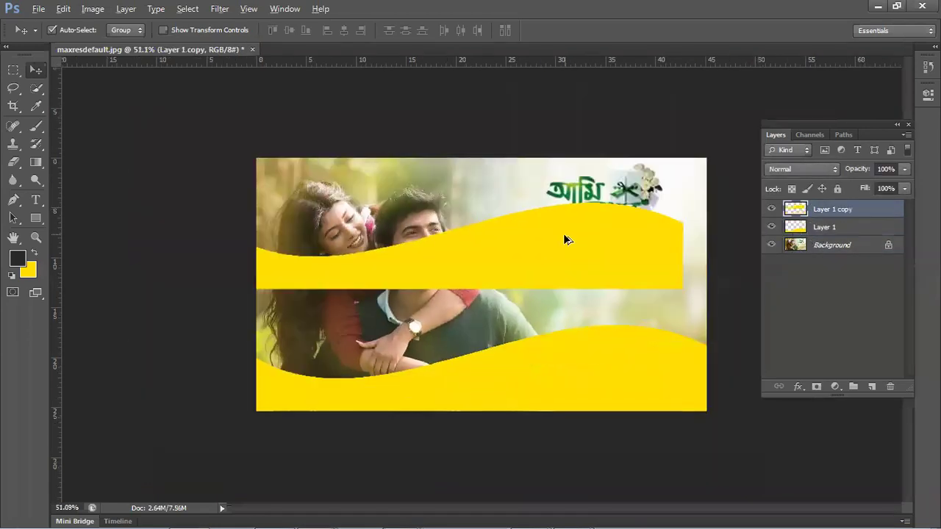
{"action": "left_click_drag", "start_coordinate": [323, 281], "coordinate": [342, 279]}
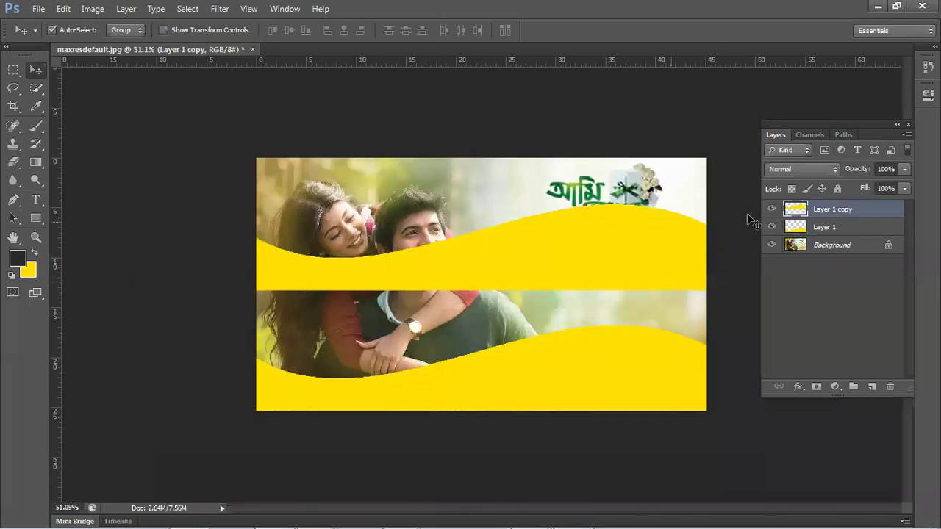
- Fill the wave copy with the dark colour, shift it down, then delete the wave layers
{"action": "key", "text": "alt"}
{"action": "left_click", "coordinate": [798, 214], "text": "ctrl"}
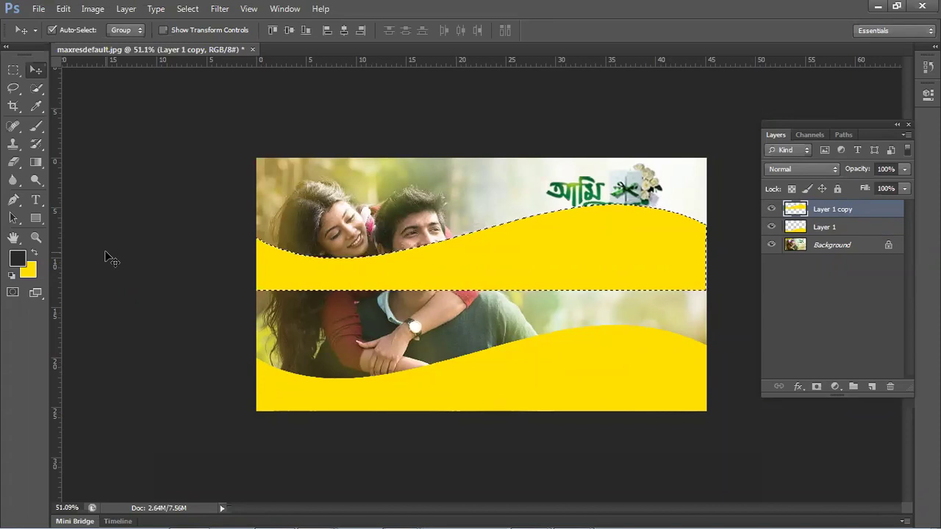
{"action": "key", "text": "alt+BackSpace"}
{"action": "key", "text": "ctrl+d"}
{"action": "left_click_drag", "start_coordinate": [497, 265], "coordinate": [505, 384]}
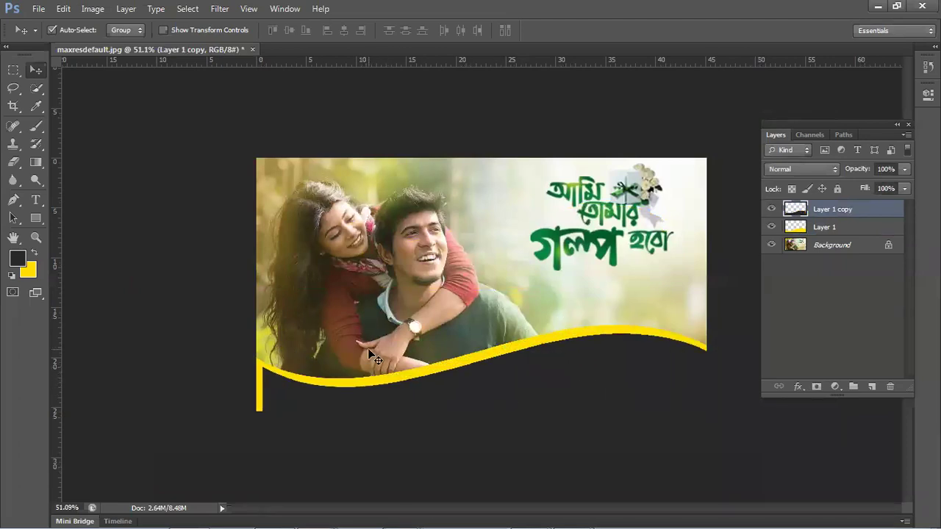
{"action": "key", "text": "Delete"}
{"action": "key", "text": "Delete"}
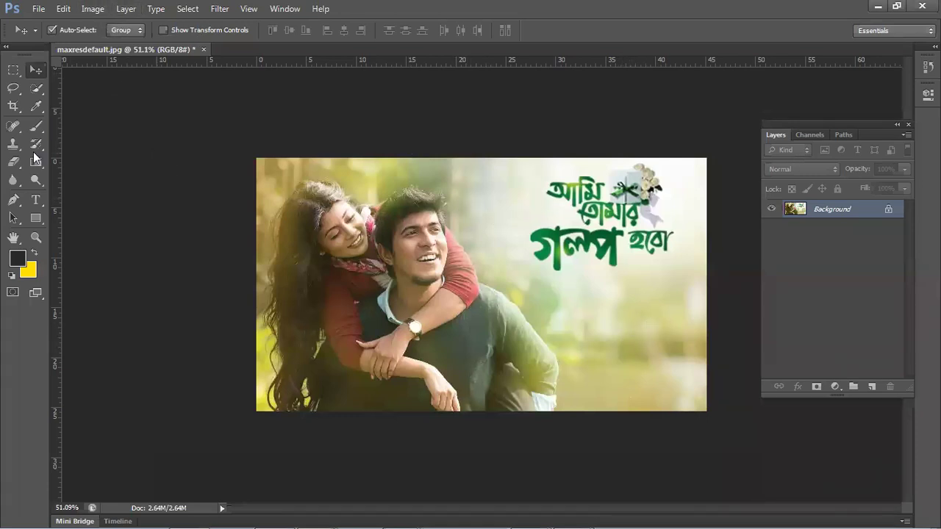
- Type 'Ami Tomar Golpo' in 48 pt Myriad Pro Bold below the Bengali title
{"action": "left_click", "coordinate": [31, 206]}
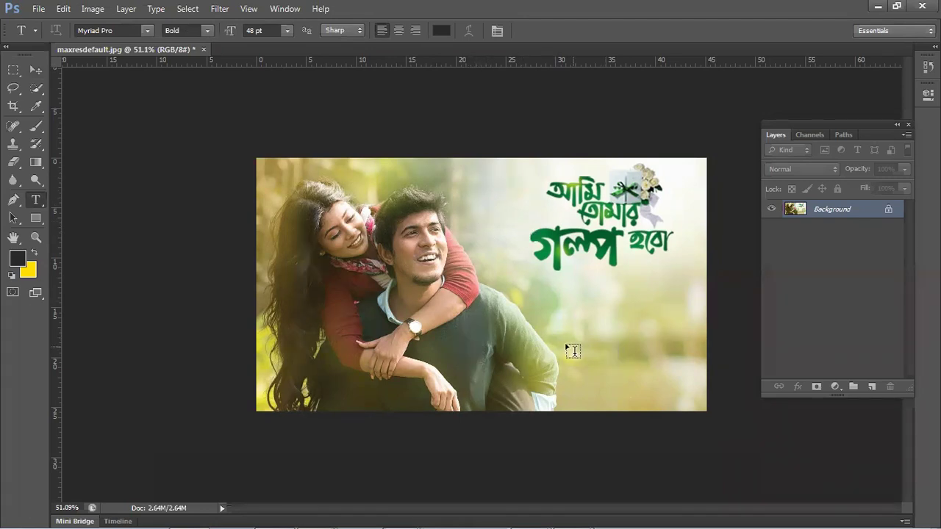
{"action": "left_click", "coordinate": [544, 300]}
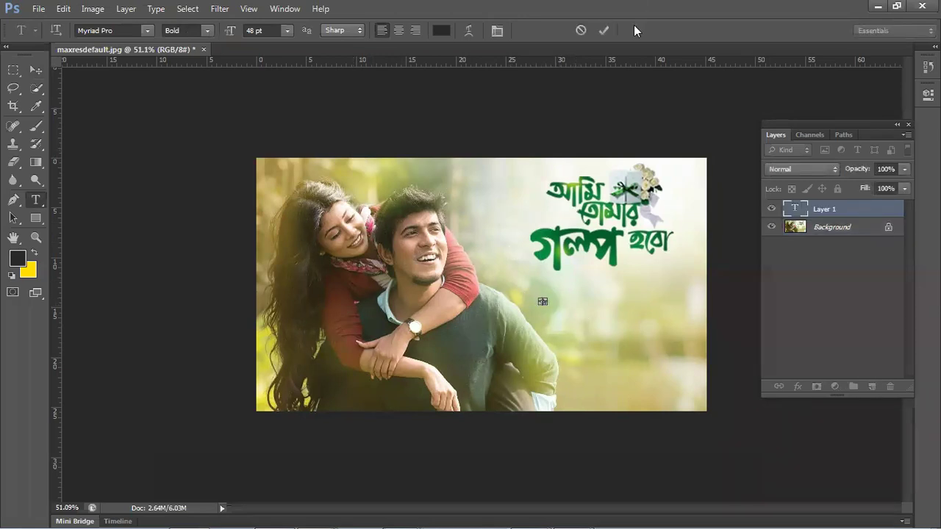
{"action": "left_click", "coordinate": [609, 30]}
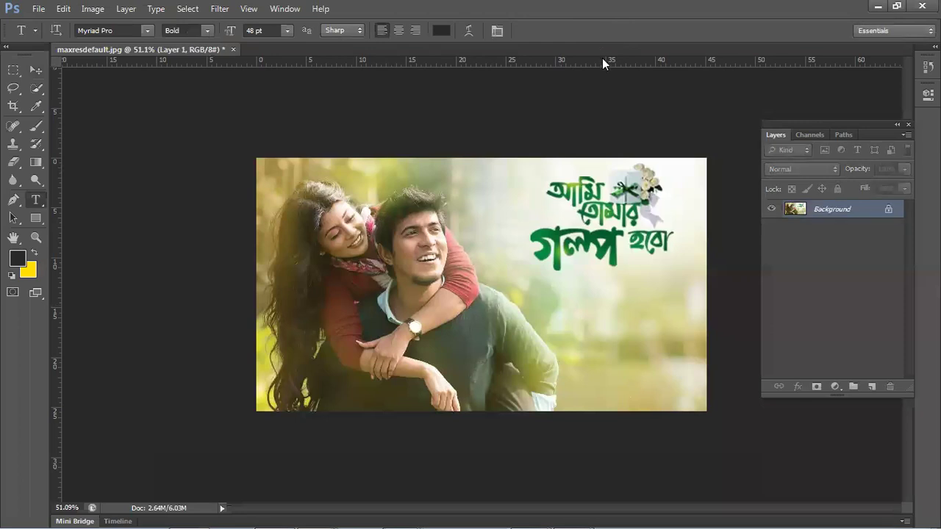
{"action": "left_click", "coordinate": [564, 312]}
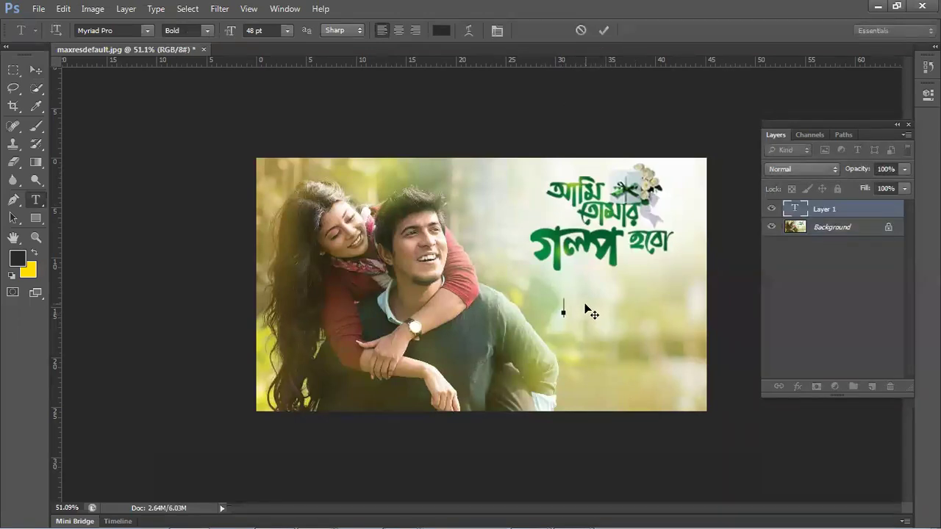
{"action": "type", "text": "Amgi"}
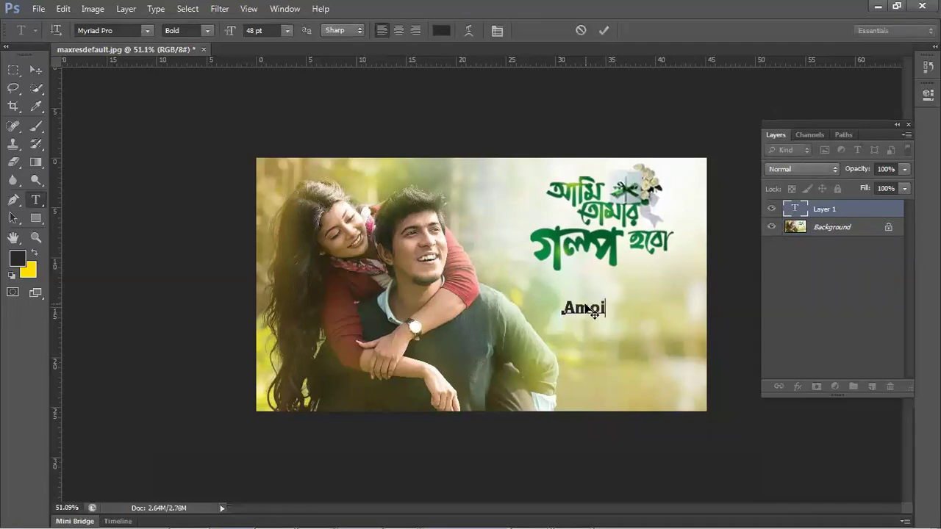
{"action": "key", "text": "BackSpace"}
{"action": "key", "text": "BackSpace"}
{"action": "type", "text": "i TYom"}
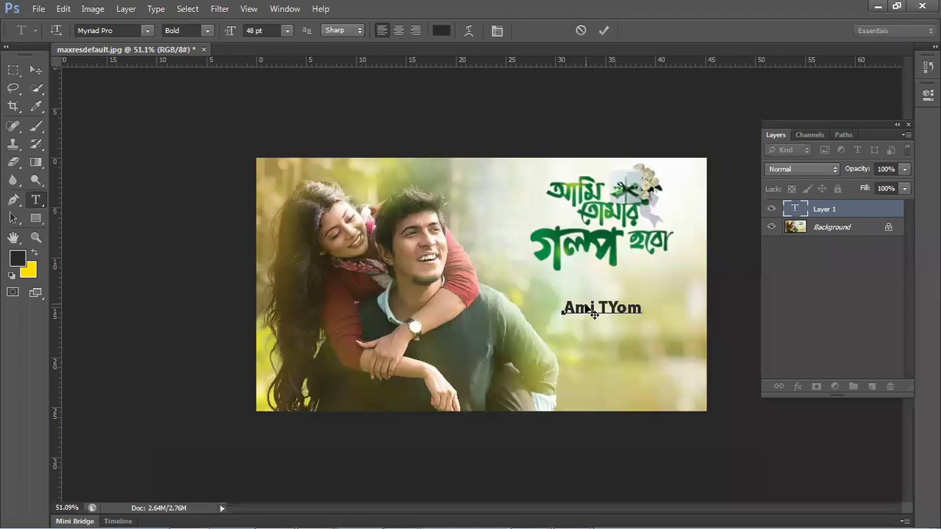
{"action": "key", "text": "BackSpace"}
{"action": "key", "text": "BackSpace"}
{"action": "key", "text": "BackSpace"}
{"action": "type", "text": "omar Golpo"}
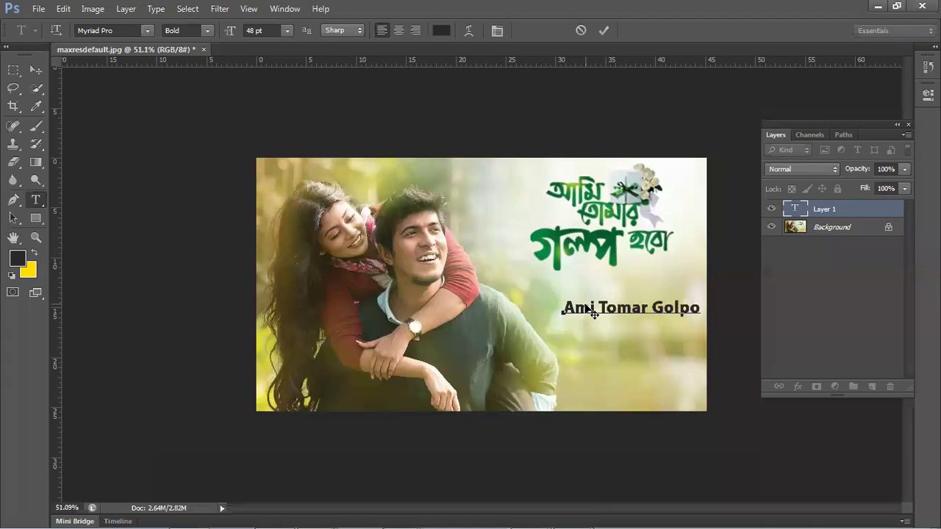
- Select the whole caption and try red hues for it, then cancel the colour change
{"action": "left_click", "coordinate": [664, 307]}
{"action": "left_click", "coordinate": [576, 309]}
{"action": "left_click_drag", "start_coordinate": [563, 309], "coordinate": [702, 312]}
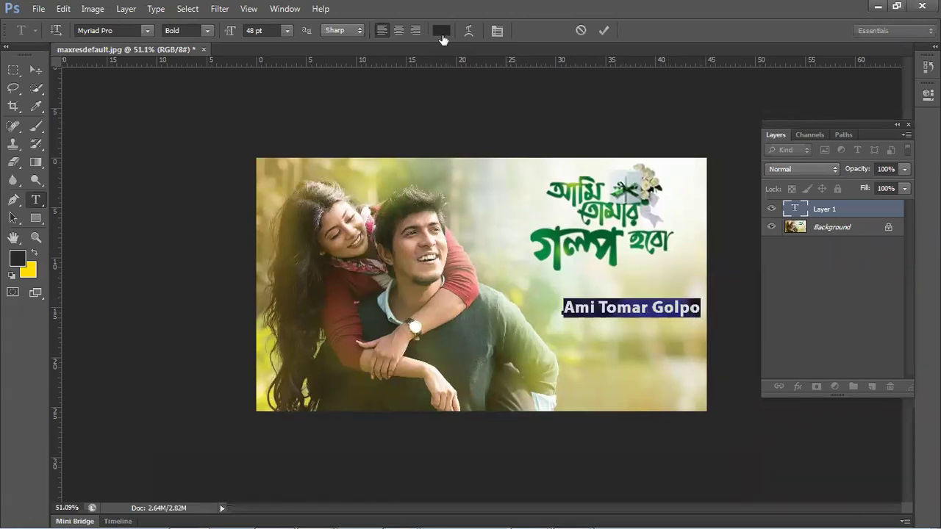
{"action": "left_click", "coordinate": [444, 31]}
{"action": "left_click_drag", "start_coordinate": [316, 311], "coordinate": [330, 300]}
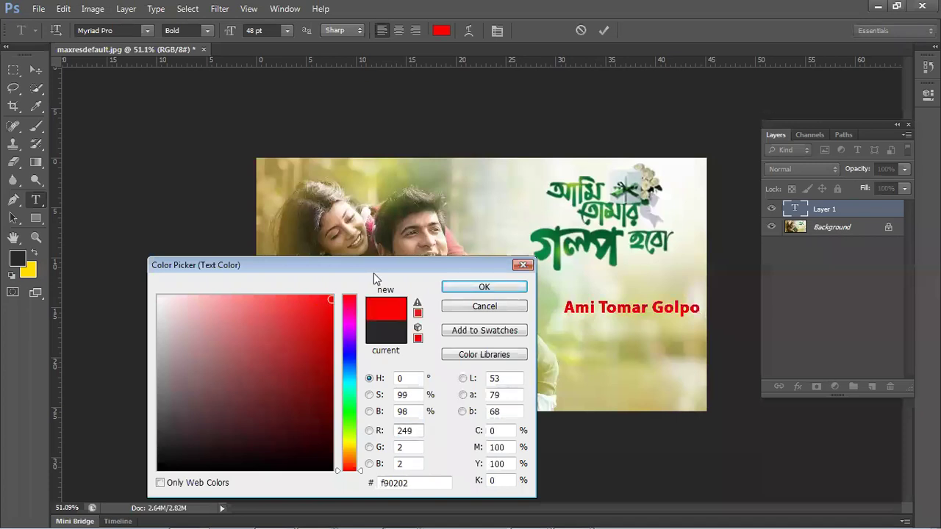
{"action": "left_click_drag", "start_coordinate": [348, 335], "coordinate": [350, 411]}
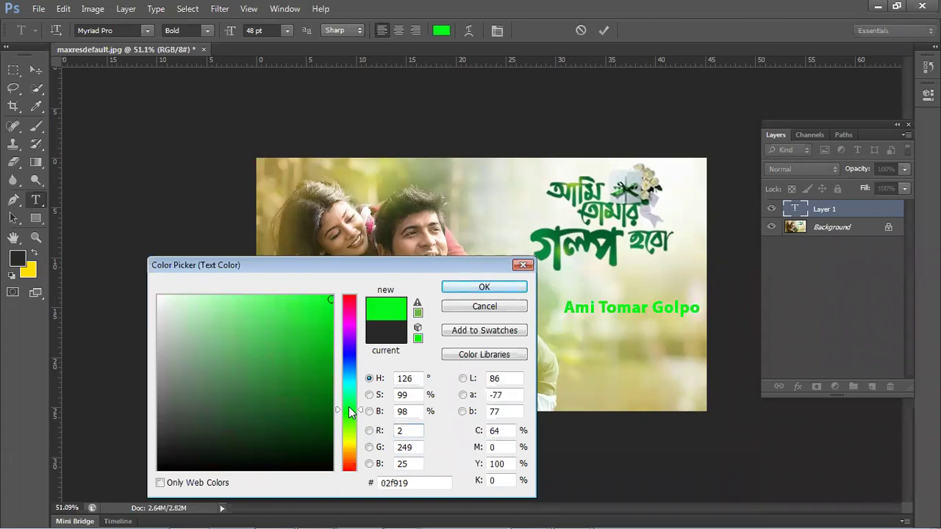
{"action": "left_click", "coordinate": [496, 303]}
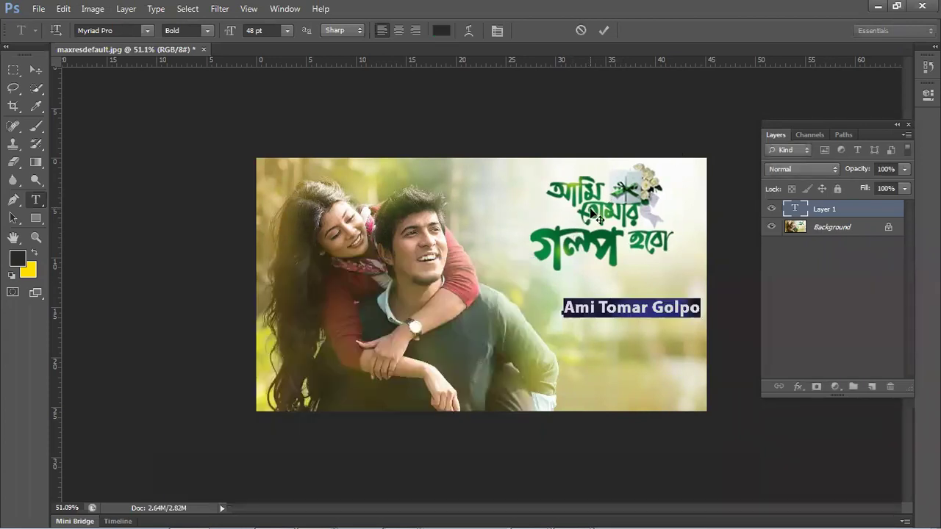
- Sample the Bengali title's dark green for the caption and commit the text
{"action": "left_click", "coordinate": [441, 33]}
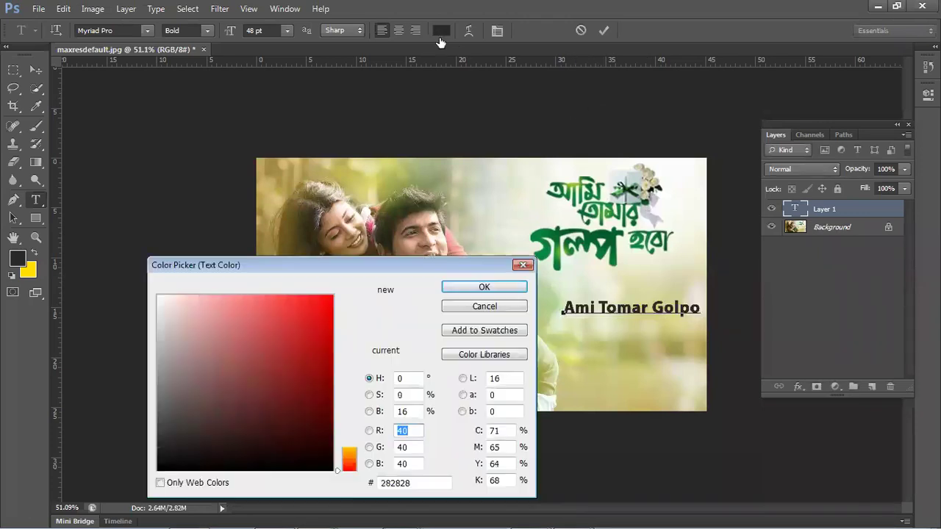
{"action": "left_click", "coordinate": [348, 397]}
{"action": "left_click_drag", "start_coordinate": [402, 269], "coordinate": [373, 397]}
{"action": "left_click", "coordinate": [465, 347]}
{"action": "left_click", "coordinate": [560, 245]}
{"action": "left_click", "coordinate": [562, 247]}
{"action": "left_click", "coordinate": [557, 230]}
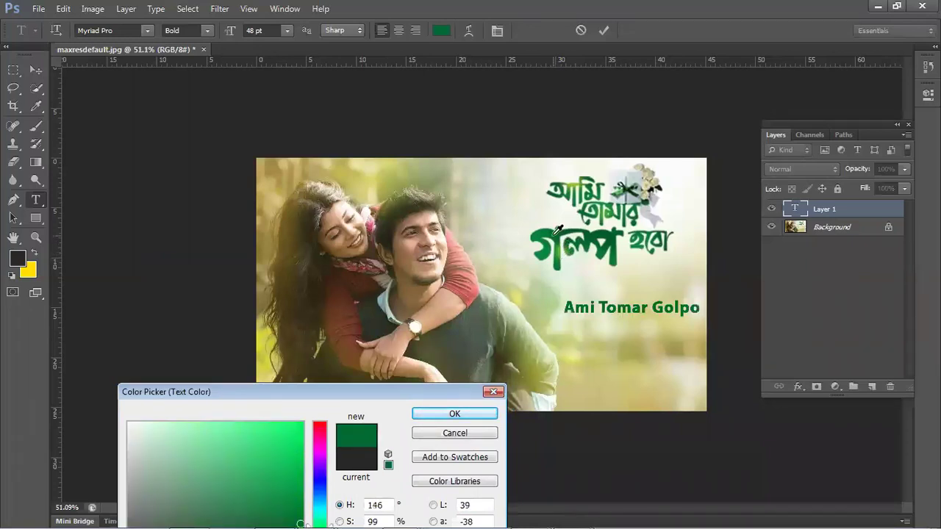
{"action": "left_click", "coordinate": [456, 414]}
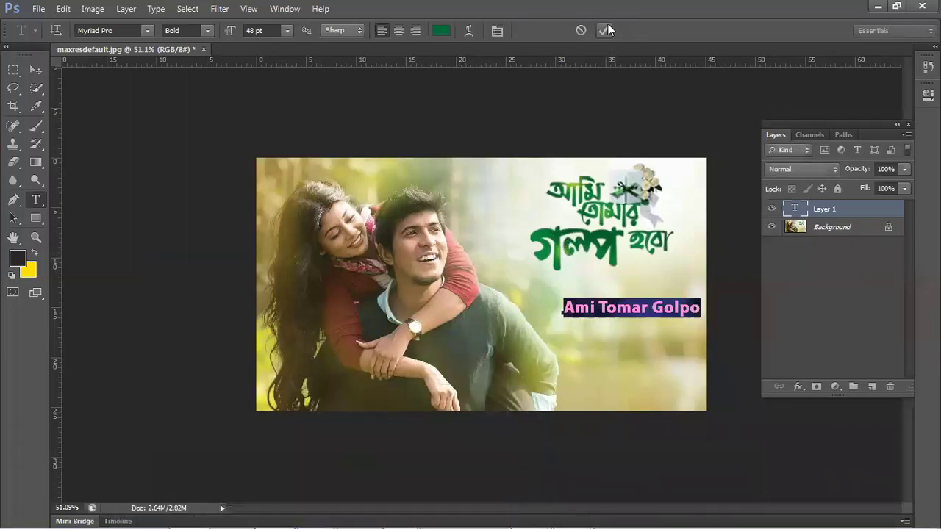
{"action": "left_click", "coordinate": [608, 30]}
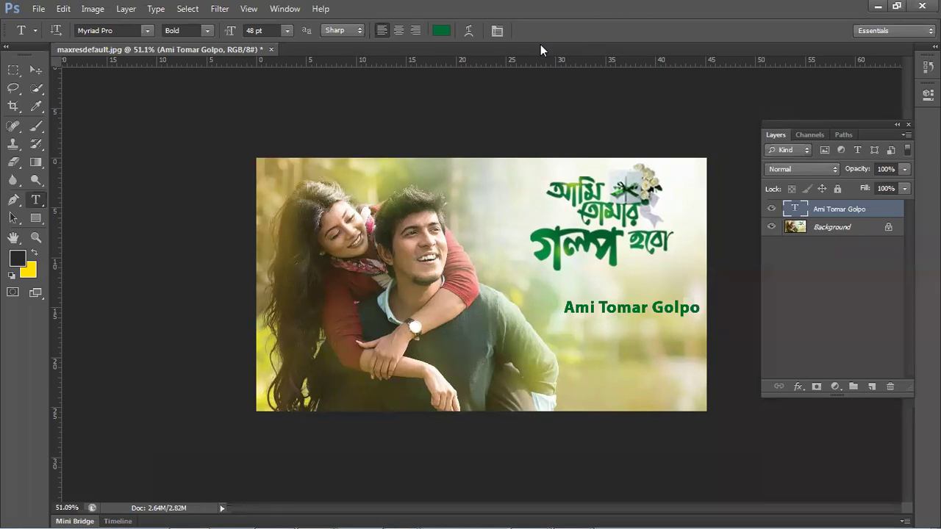
- Nudge the green caption slightly up and left with the Move tool
{"action": "left_click", "coordinate": [44, 69]}
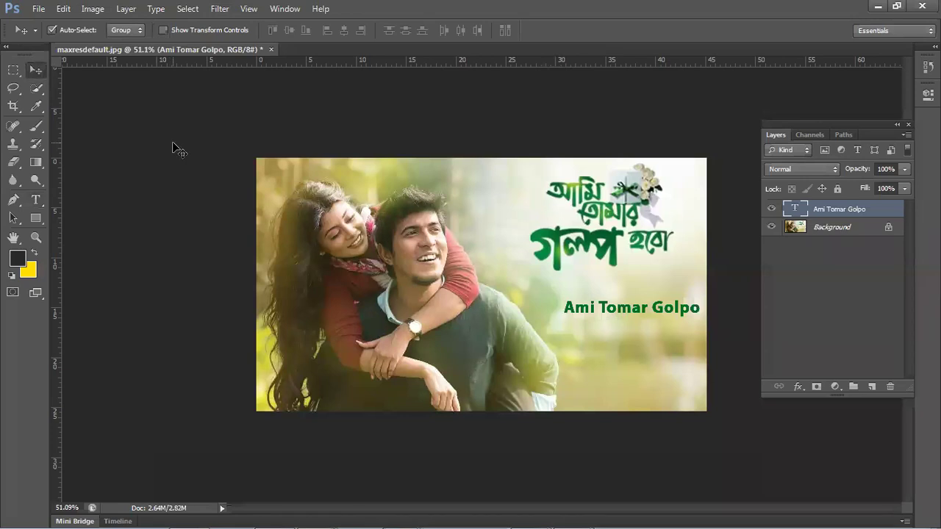
{"action": "left_click", "coordinate": [172, 147]}
{"action": "left_click_drag", "start_coordinate": [639, 310], "coordinate": [626, 293]}
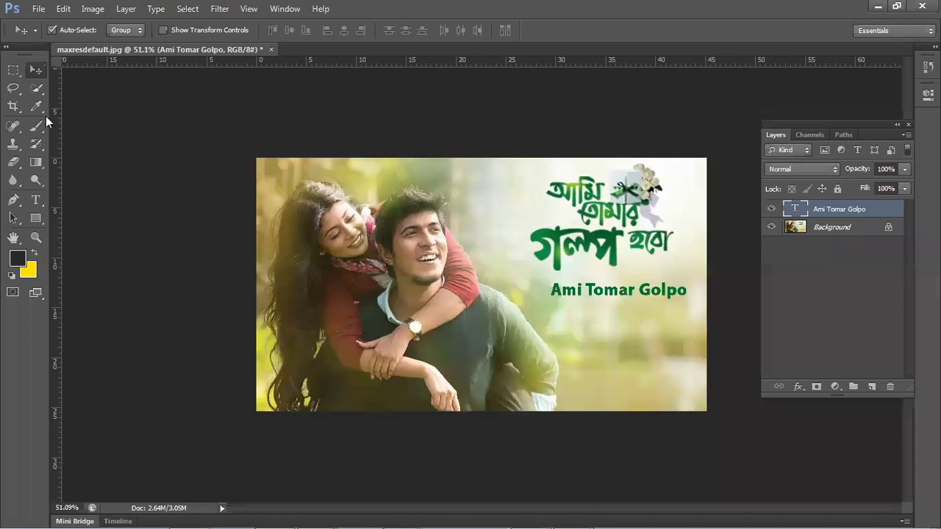
- Start a new text layer below the caption, keeping Sharp anti-aliasing in the Character panel
{"action": "left_click", "coordinate": [36, 200]}
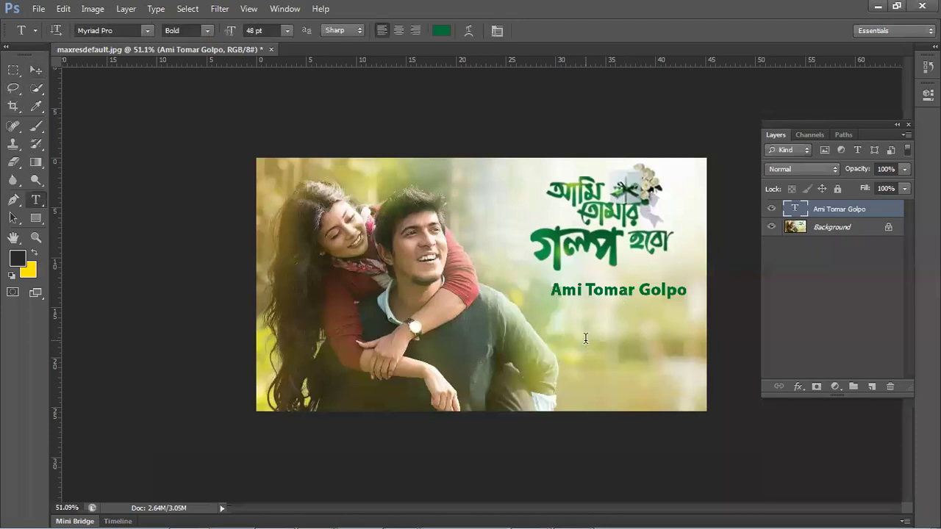
{"action": "left_click", "coordinate": [585, 340]}
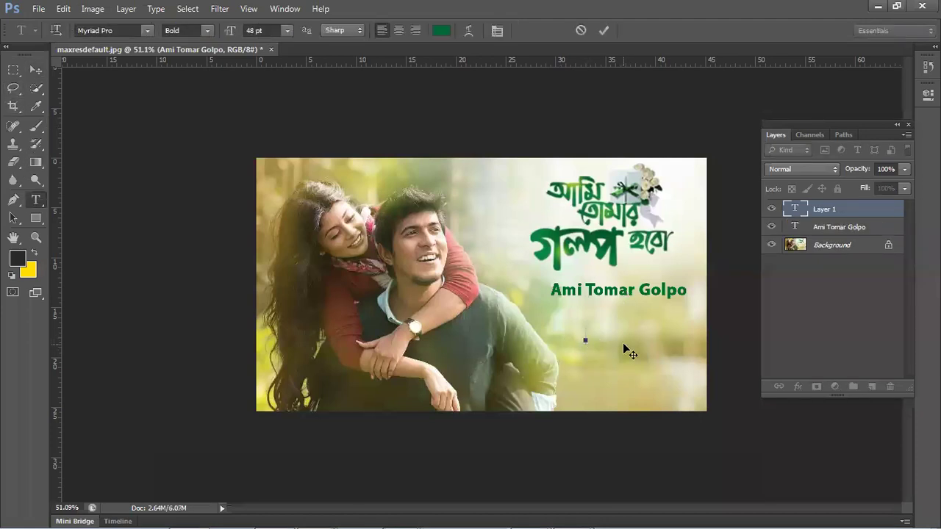
{"action": "key", "text": "ctrl"}
{"action": "key", "text": "ctrl+t"}
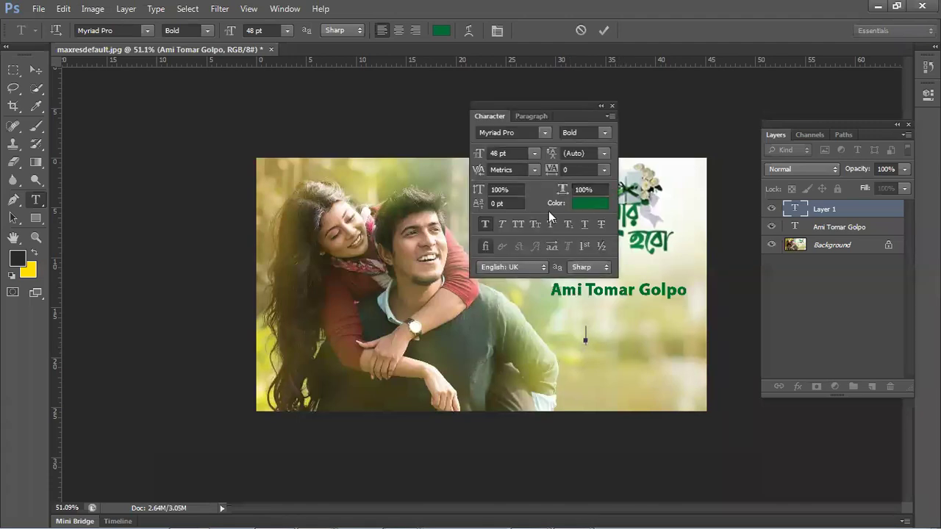
{"action": "left_click", "coordinate": [607, 118]}
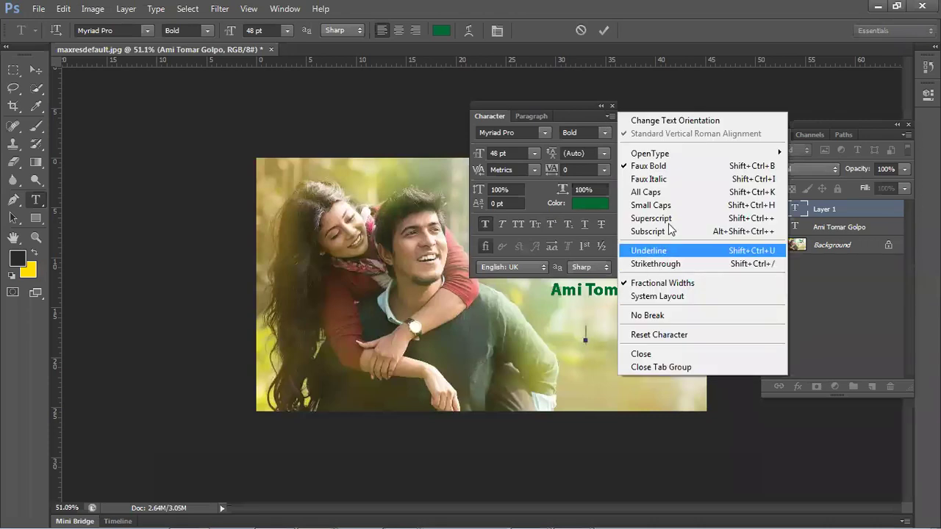
{"action": "left_click", "coordinate": [578, 273]}
{"action": "left_click", "coordinate": [577, 270]}
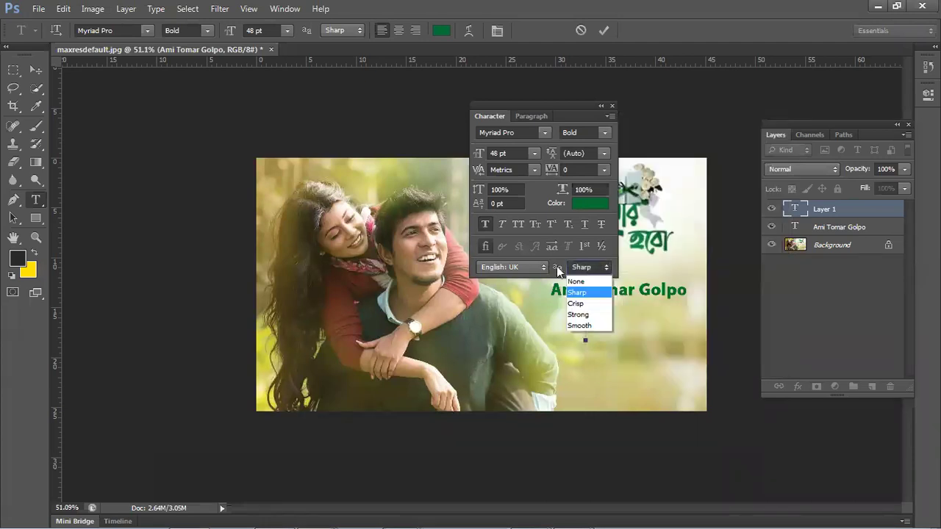
{"action": "left_click", "coordinate": [555, 266]}
{"action": "left_click", "coordinate": [549, 265]}
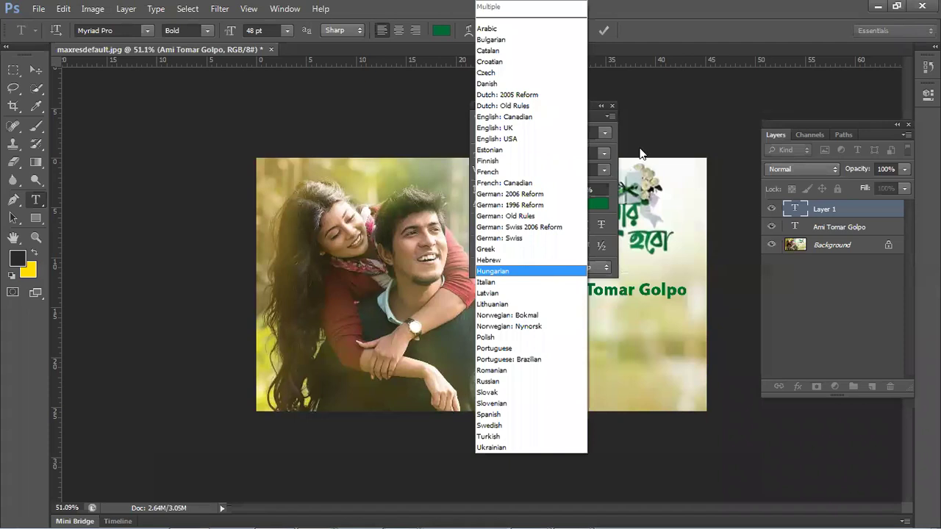
{"action": "left_click", "coordinate": [543, 116]}
- Browse the Paragraph options, keeping Metrics kerning and Bold font style
{"action": "left_click", "coordinate": [543, 116]}
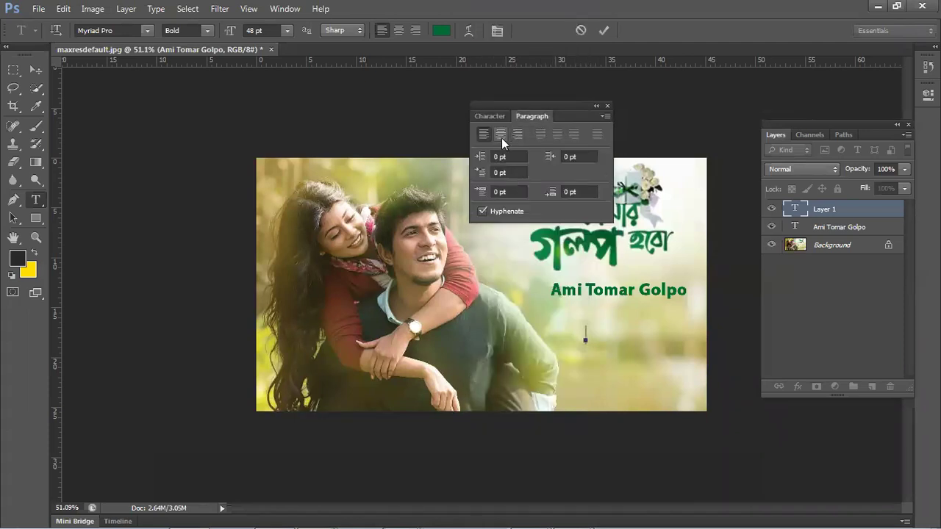
{"action": "left_click", "coordinate": [603, 116]}
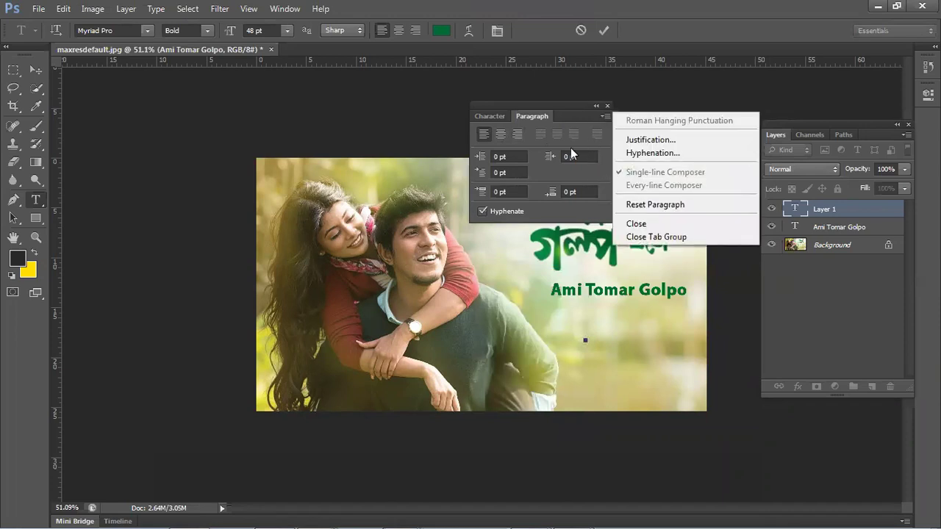
{"action": "left_click", "coordinate": [496, 116]}
{"action": "left_click", "coordinate": [495, 116]}
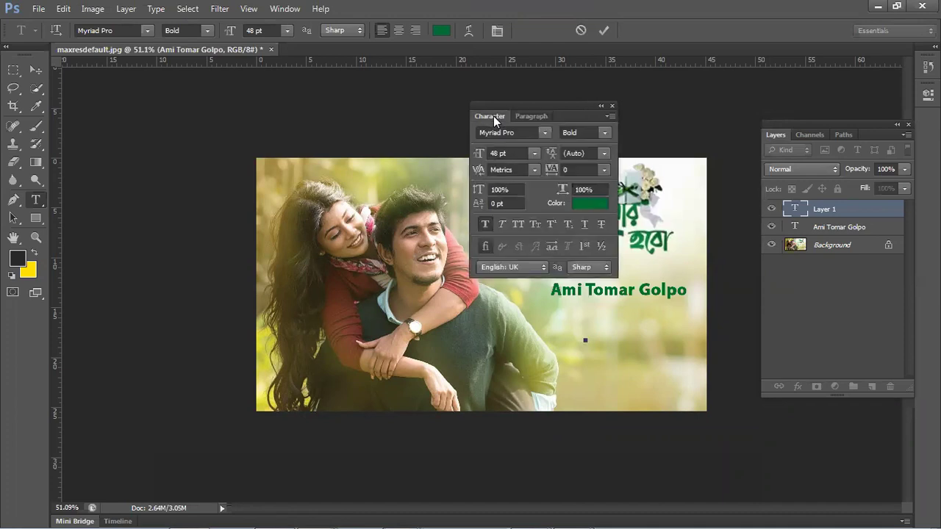
{"action": "left_click", "coordinate": [534, 170]}
{"action": "left_click", "coordinate": [536, 169]}
{"action": "left_click", "coordinate": [603, 132]}
{"action": "left_click", "coordinate": [604, 134]}
- Turn on all caps for the new text and set it to right-aligned
{"action": "left_click", "coordinate": [519, 224]}
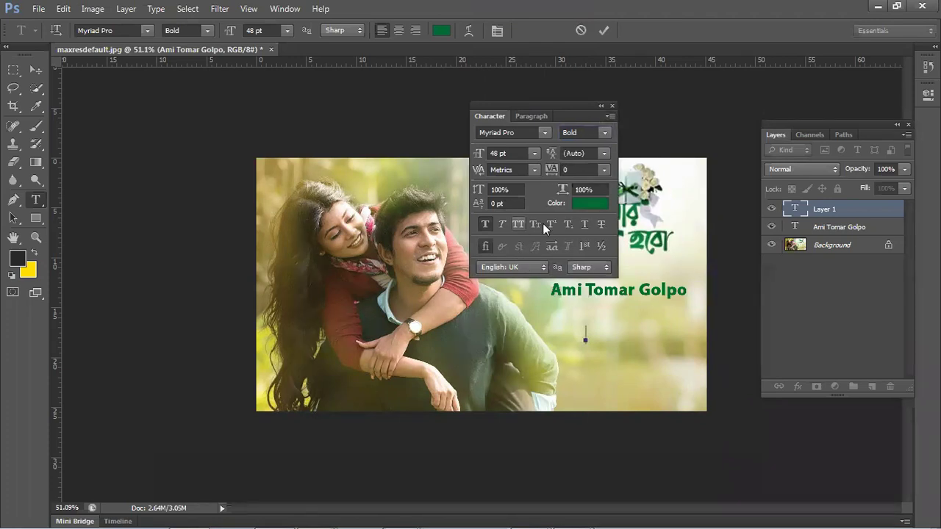
{"action": "left_click", "coordinate": [609, 115]}
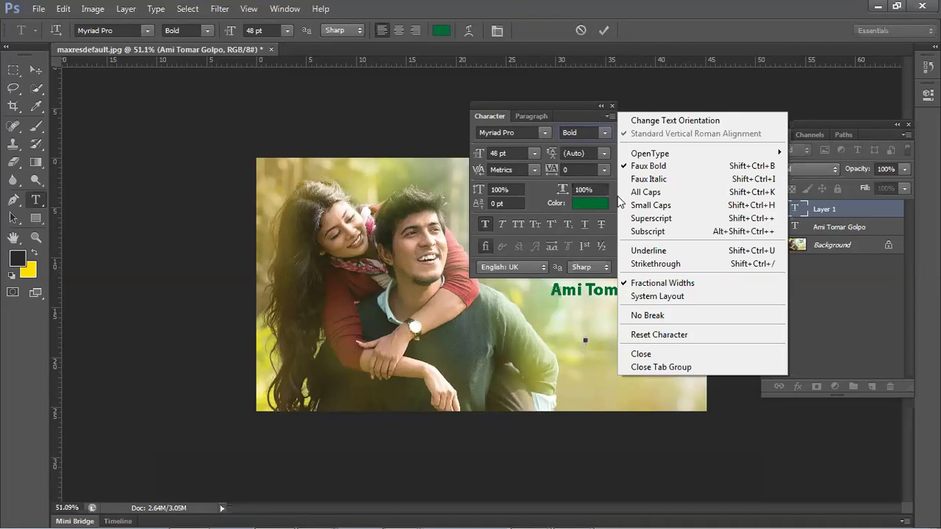
{"action": "left_click", "coordinate": [654, 334]}
{"action": "left_click", "coordinate": [612, 104]}
{"action": "left_click", "coordinate": [612, 105]}
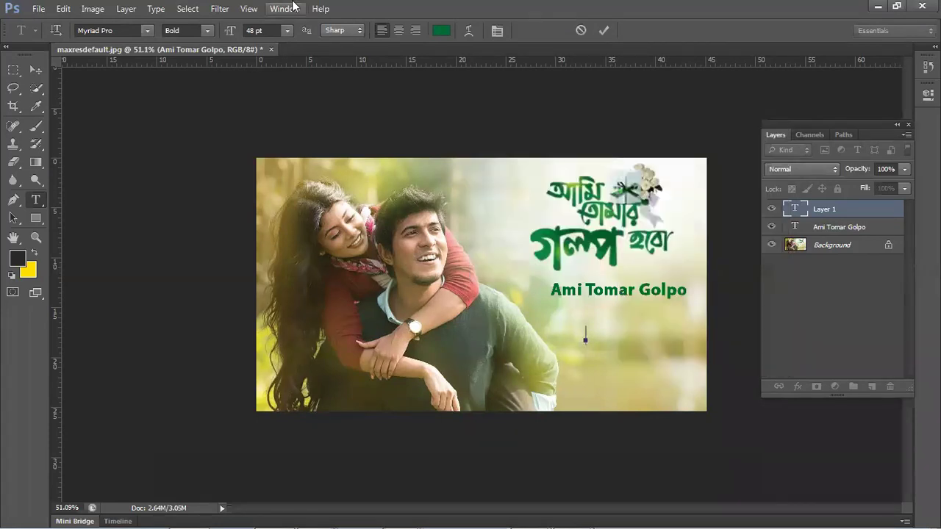
{"action": "left_click", "coordinate": [280, 10]}
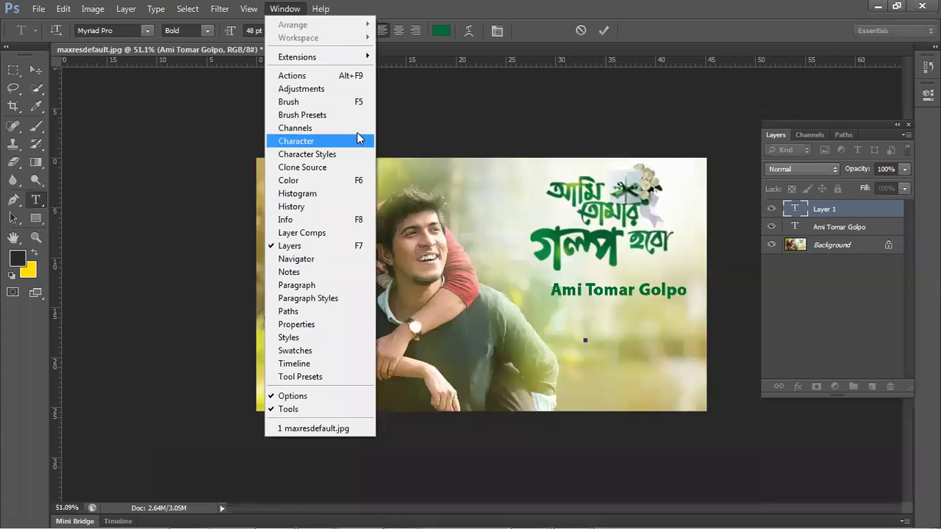
{"action": "left_click", "coordinate": [489, 134]}
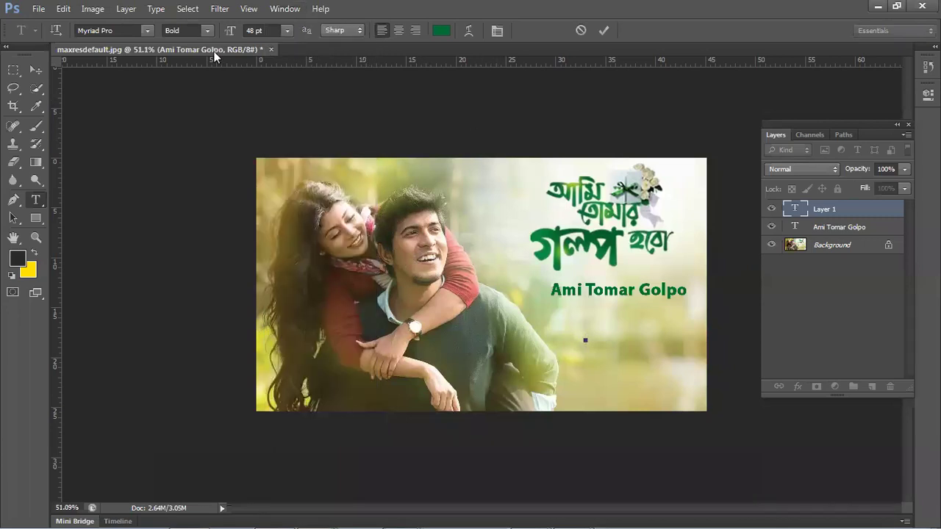
{"action": "left_click", "coordinate": [411, 35]}
- Right-align the new text and type a line of placeholder characters below the caption
{"action": "left_click", "coordinate": [505, 30]}
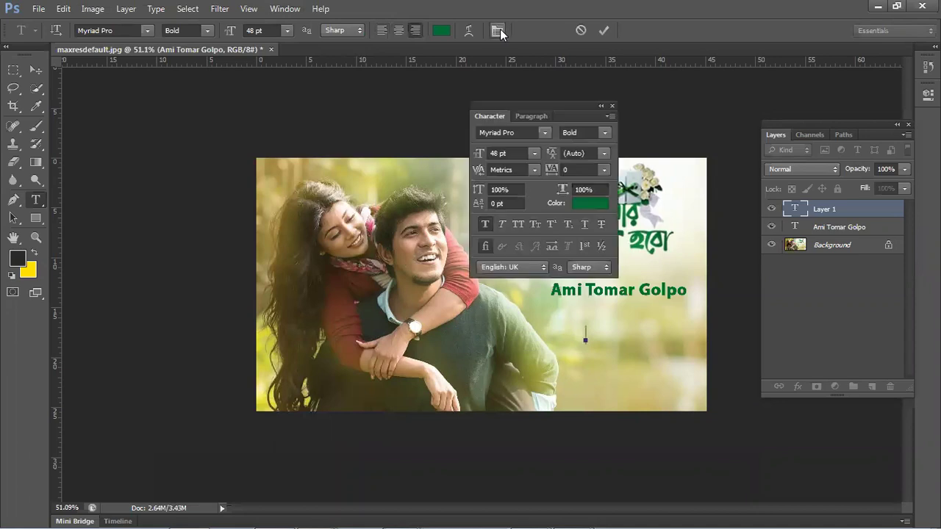
{"action": "left_click", "coordinate": [539, 115]}
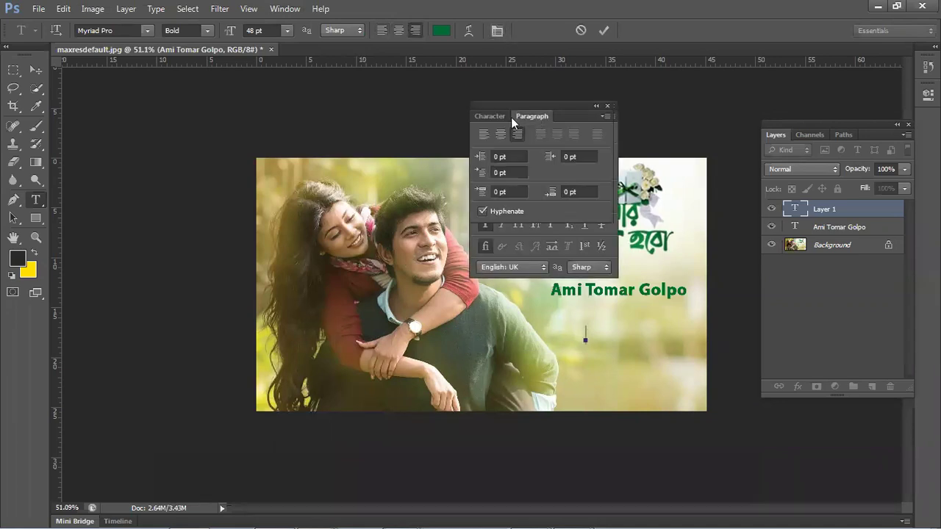
{"action": "left_click", "coordinate": [482, 134]}
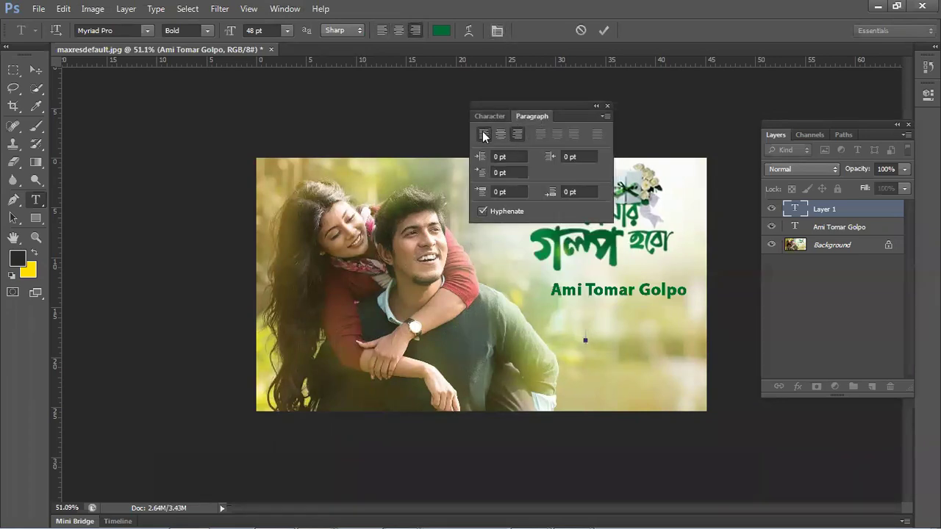
{"action": "left_click", "coordinate": [524, 136]}
{"action": "type", "text": "mjkjk"}
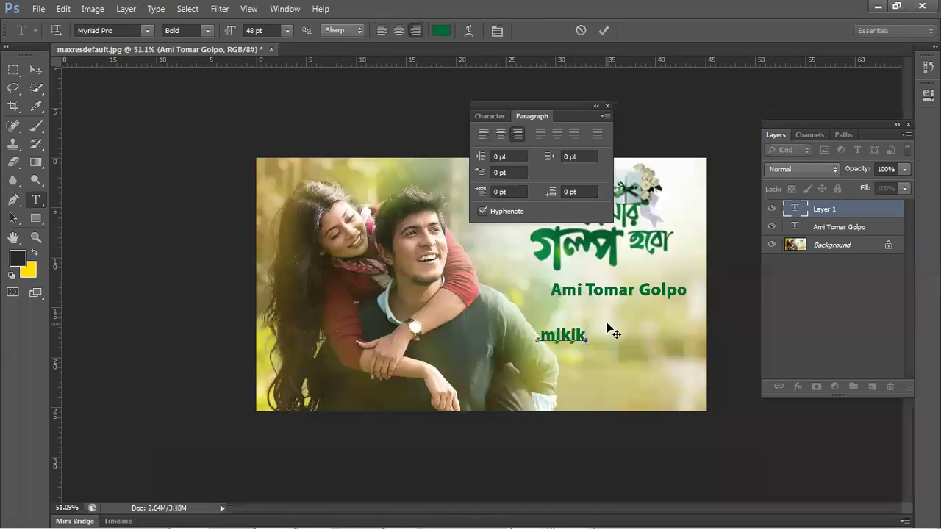
{"action": "type", "text": "joljjkl;o"}
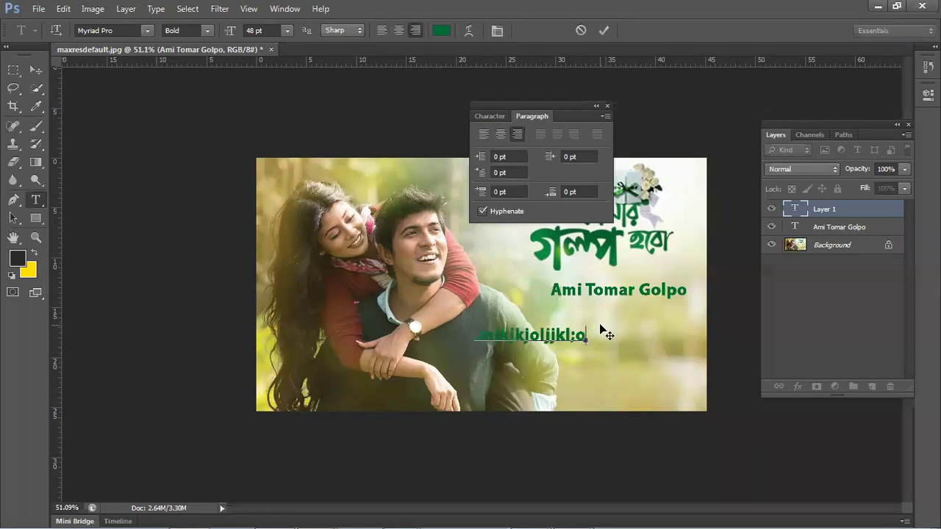
{"action": "type", "text": "olp;l;l;l;"}
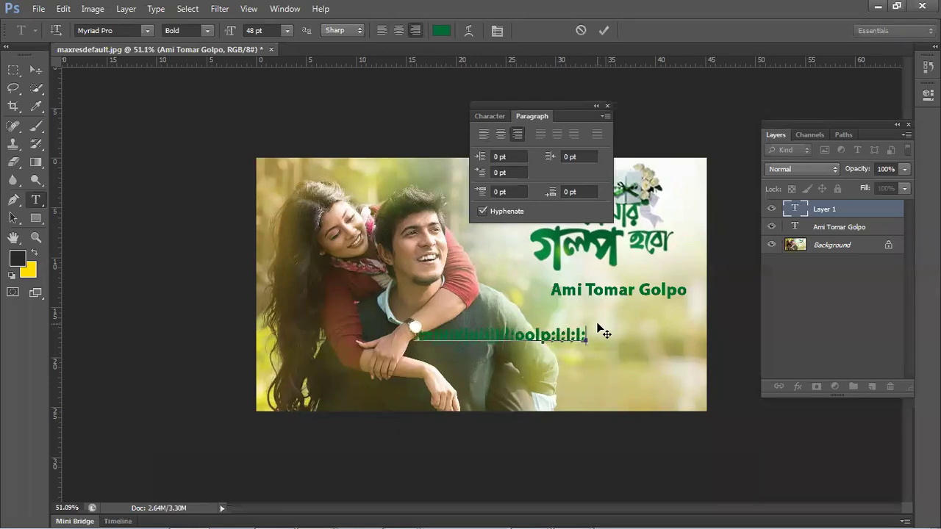
{"action": "type", "text": "l;lk;'l;l;k;l;l;"}
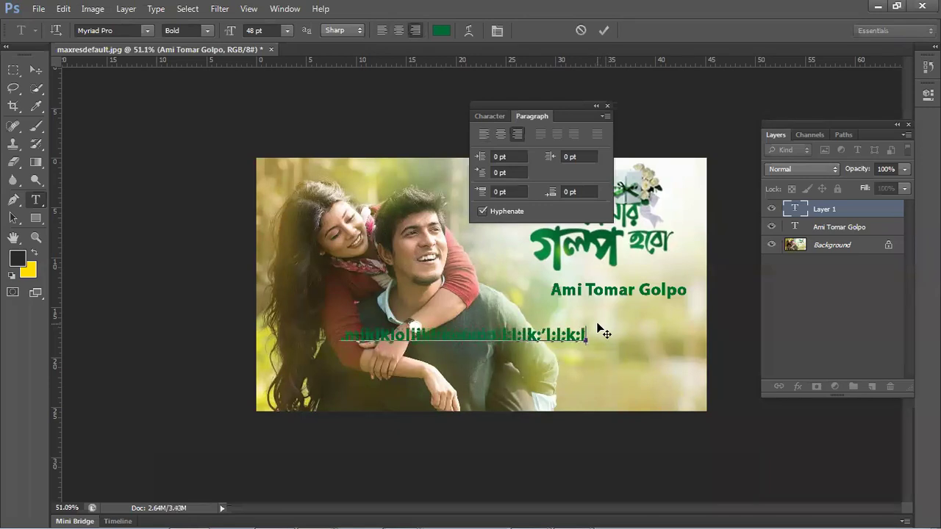
- Close the Character and Paragraph panel and commit the placeholder text layer
{"action": "left_click", "coordinate": [491, 116]}
{"action": "left_click", "coordinate": [522, 115]}
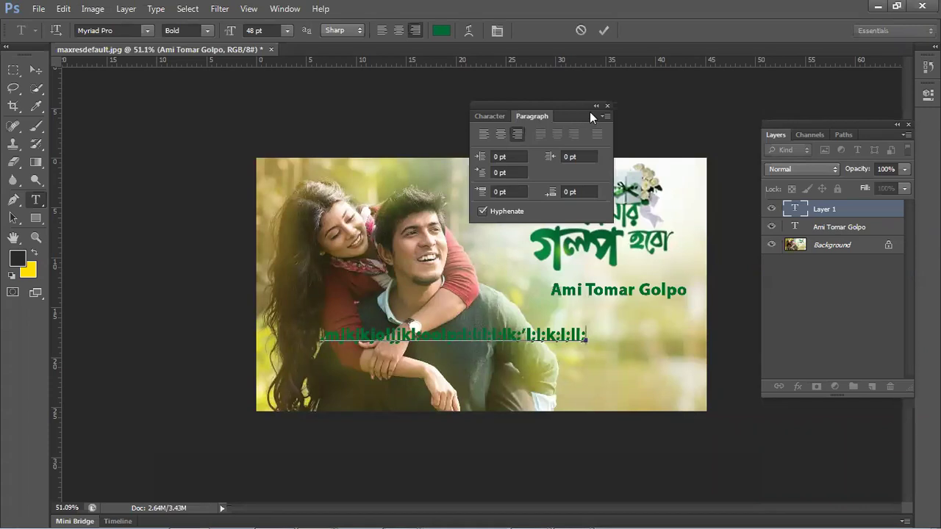
{"action": "left_click", "coordinate": [607, 106]}
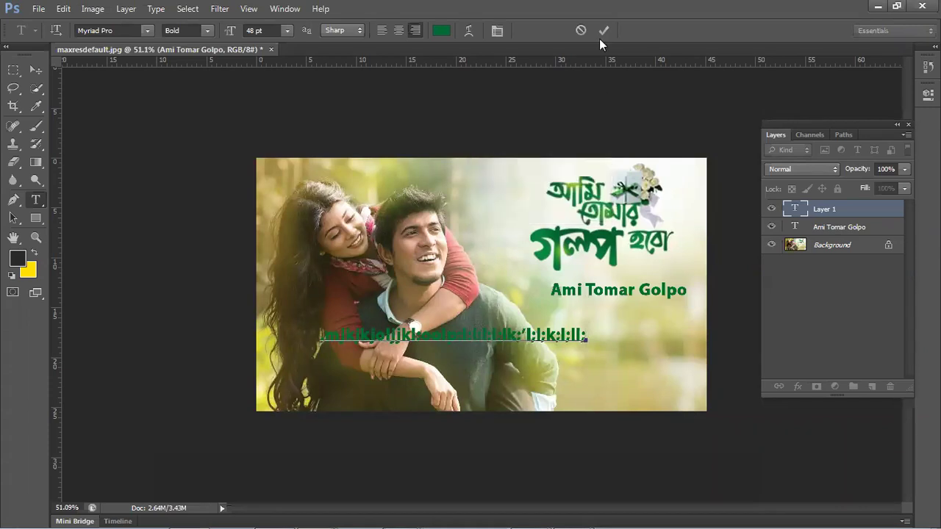
{"action": "left_click", "coordinate": [603, 30]}
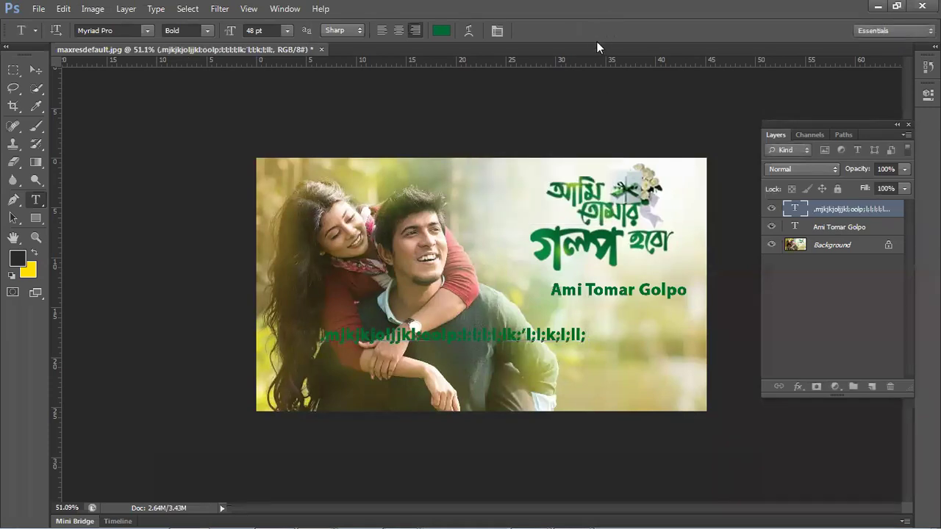
{"action": "left_click_drag", "start_coordinate": [550, 289], "coordinate": [691, 293]}
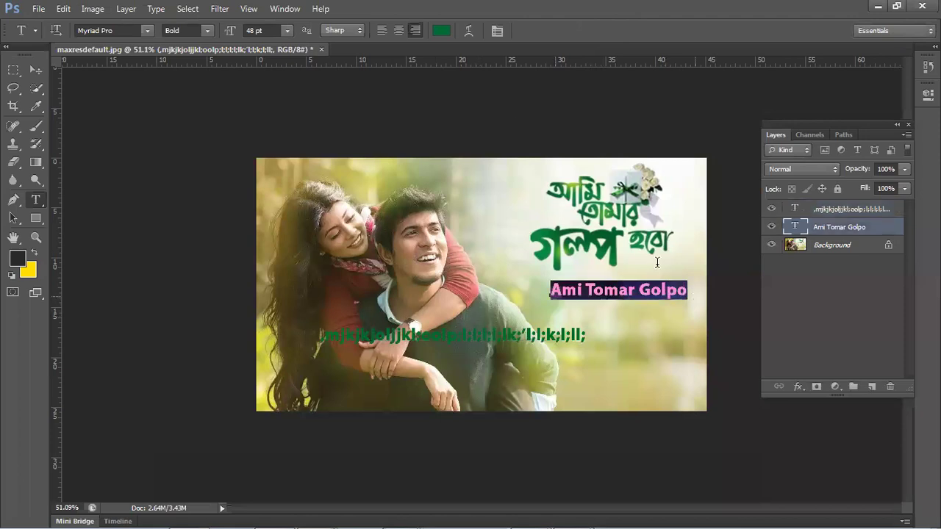
{"action": "left_click", "coordinate": [597, 32]}
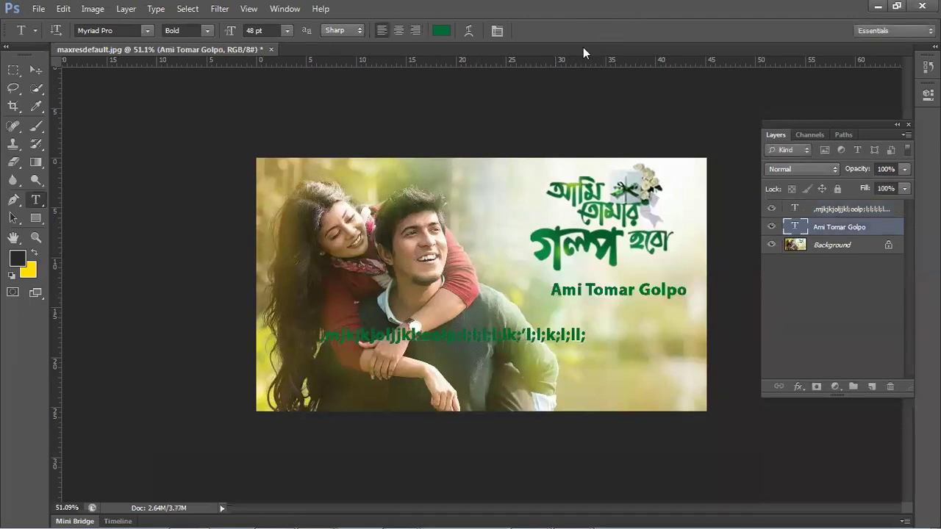
- Restore the accidentally deleted caption and delete the placeholder text layer instead
{"action": "key", "text": "Delete"}
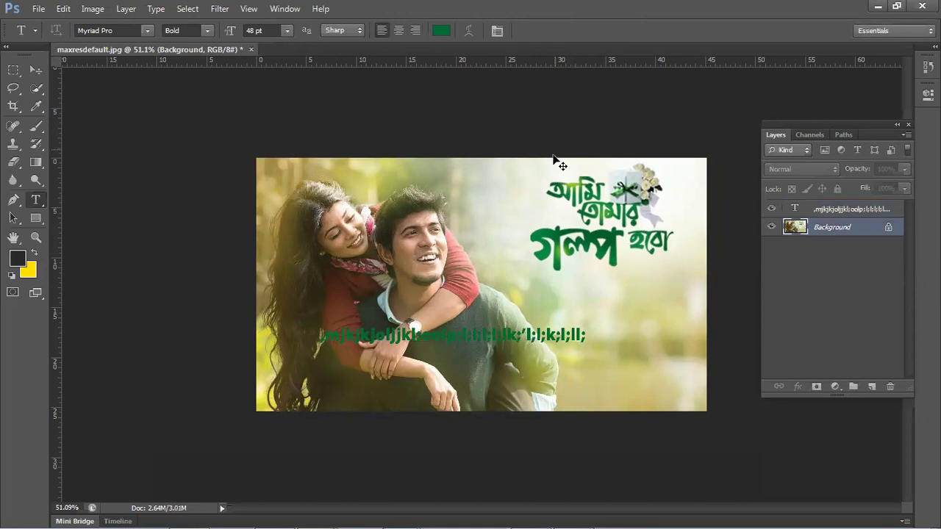
{"action": "key", "text": "ctrl+z"}
{"action": "left_click", "coordinate": [882, 209]}
{"action": "key", "text": "Delete"}
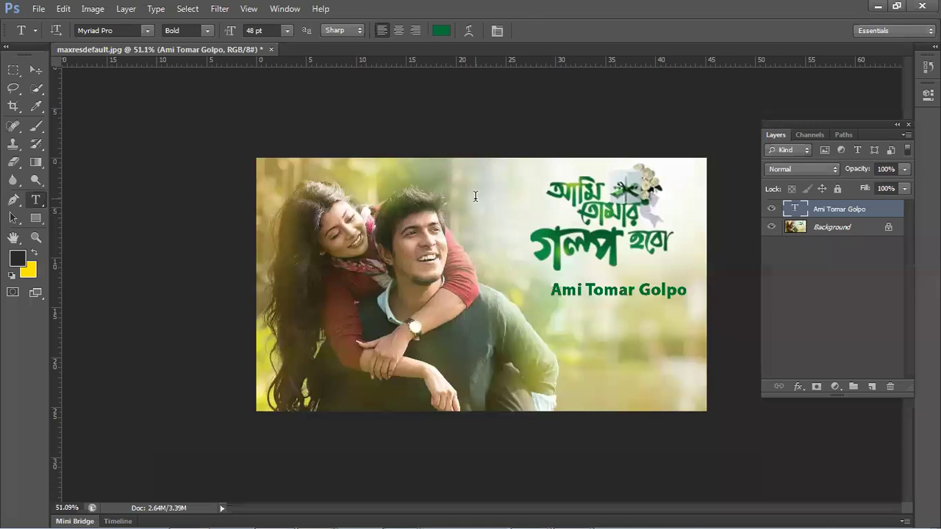
- Type a stray text line near the top of the photo and cancel it
{"action": "left_click", "coordinate": [475, 196]}
{"action": "type", "text": "jkbkgbkbk"}
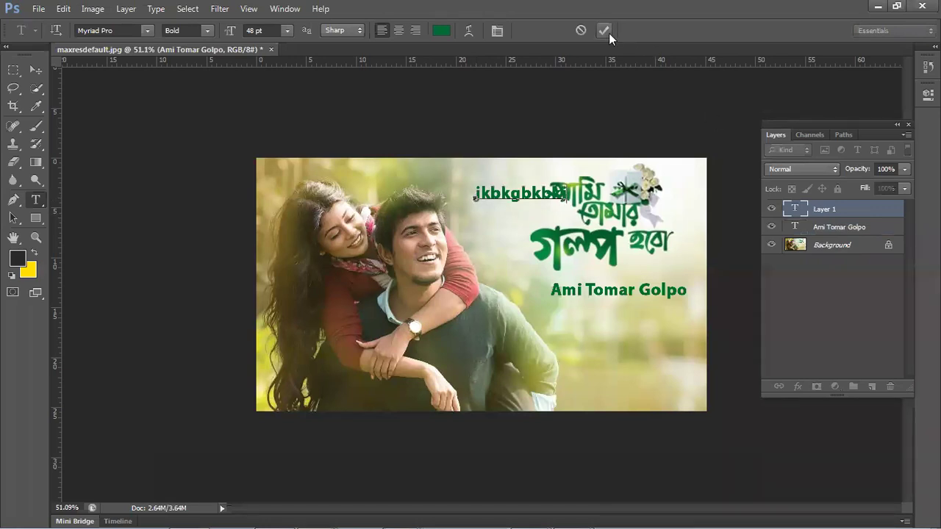
{"action": "key", "text": "Escape"}
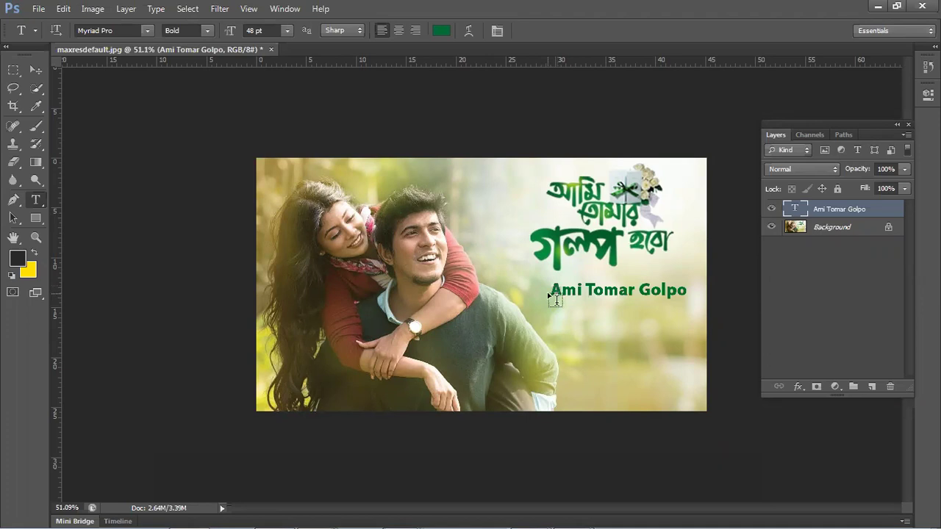
- Select the full Ami Tomar Golpo caption line for recolouring
{"action": "left_click", "coordinate": [551, 290]}
{"action": "left_click", "coordinate": [636, 292], "text": "shift"}
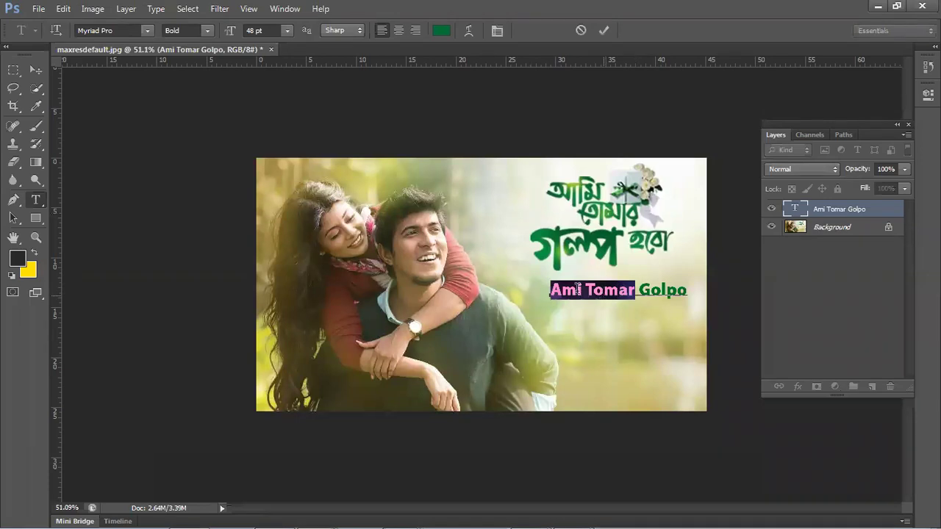
{"action": "left_click", "coordinate": [577, 289]}
{"action": "key", "text": "ctrl+a"}
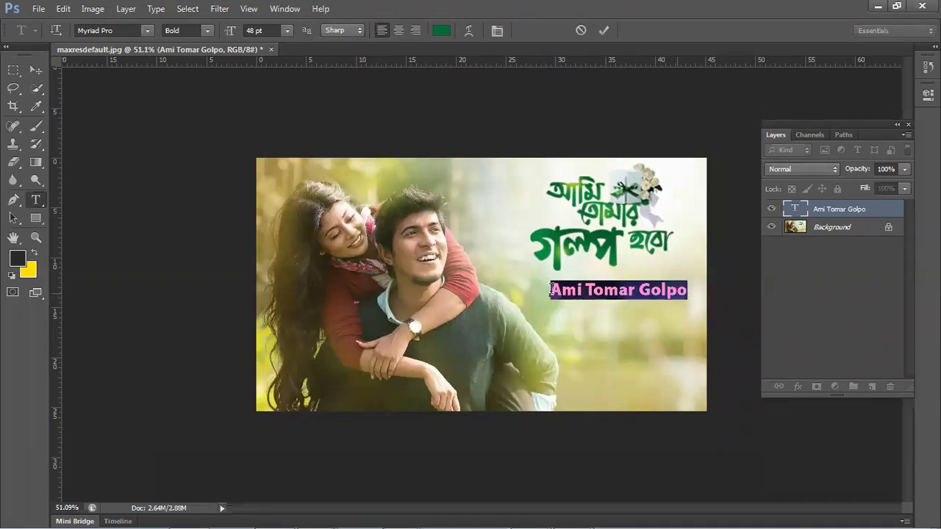
{"action": "left_click", "coordinate": [552, 288]}
{"action": "left_click", "coordinate": [677, 290], "text": "shift"}
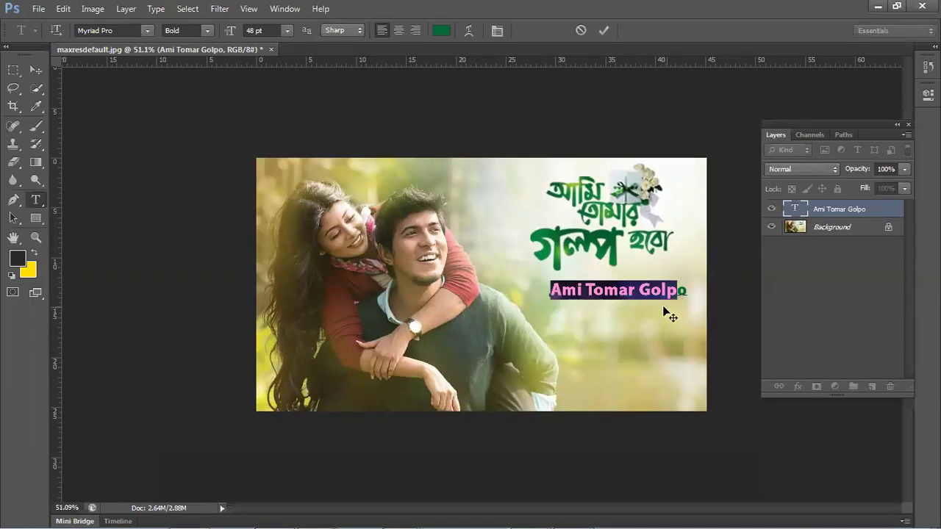
{"action": "left_click", "coordinate": [603, 290]}
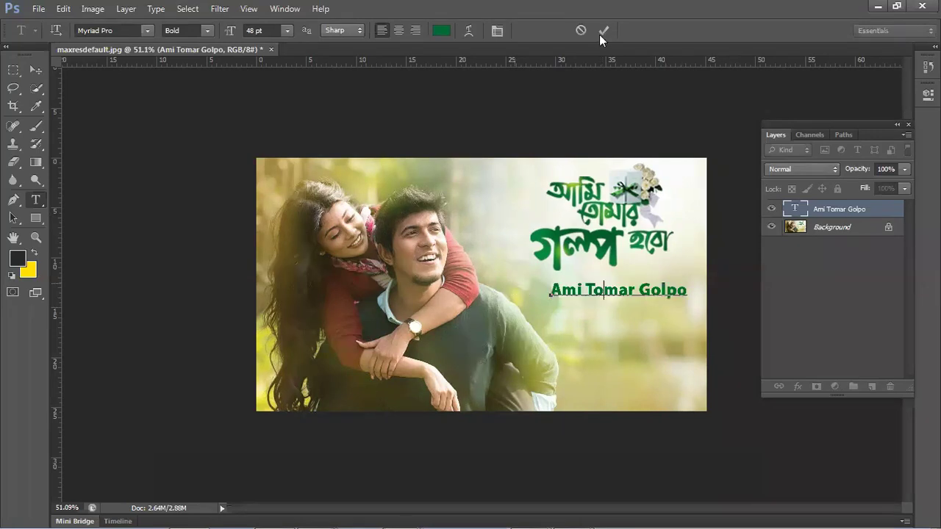
{"action": "left_click", "coordinate": [599, 34]}
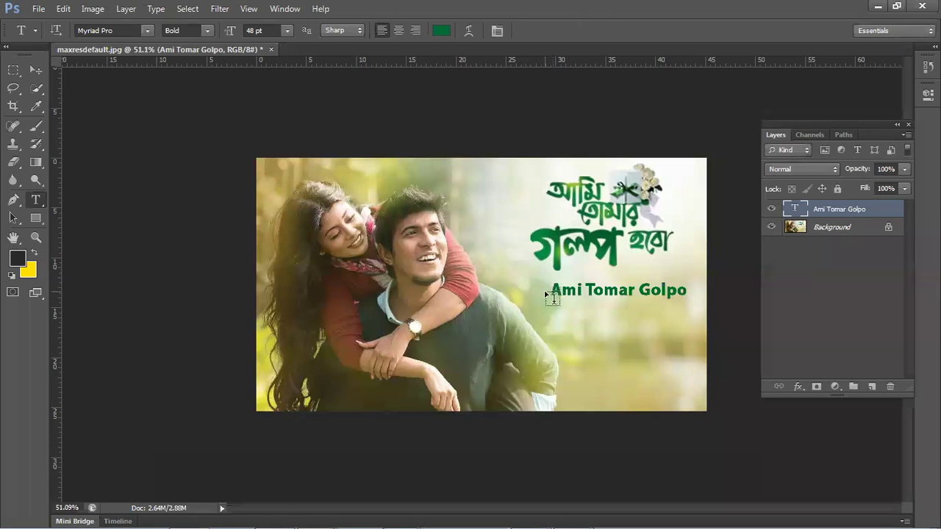
{"action": "left_click_drag", "start_coordinate": [553, 293], "coordinate": [733, 305]}
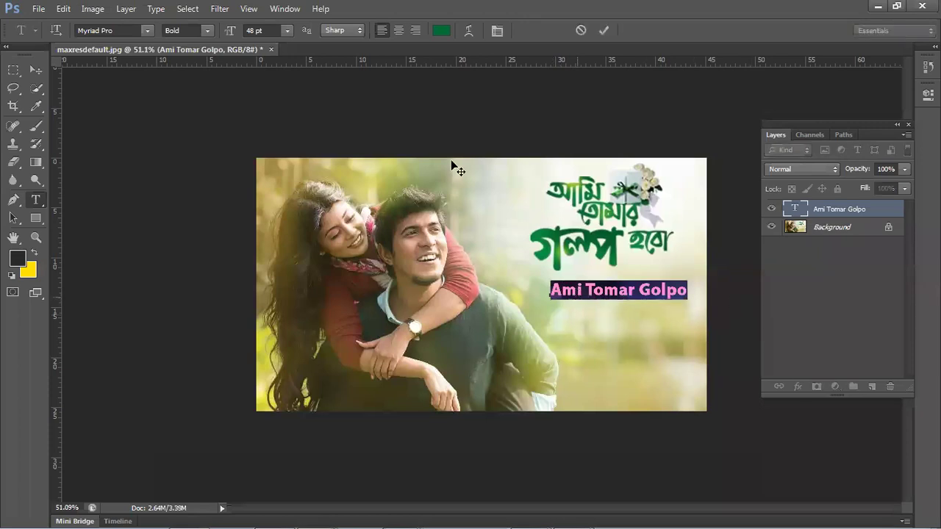
- Try yellow and brighter greens, then colour the caption with the title's dark green #016d31
{"action": "left_click", "coordinate": [441, 31]}
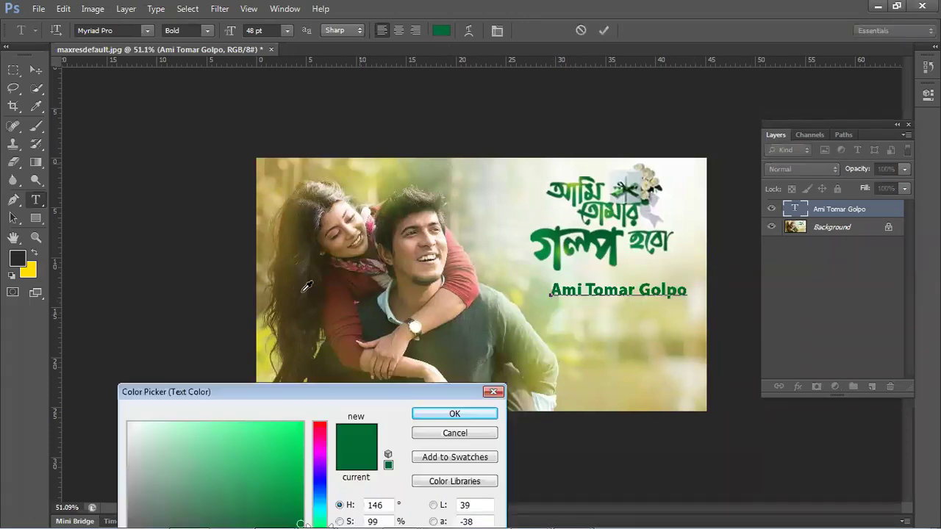
{"action": "left_click_drag", "start_coordinate": [184, 392], "coordinate": [201, 317]}
{"action": "left_click", "coordinate": [221, 372]}
{"action": "left_click", "coordinate": [320, 361]}
{"action": "left_click_drag", "start_coordinate": [353, 321], "coordinate": [353, 273]}
{"action": "left_click", "coordinate": [335, 371]}
{"action": "left_click", "coordinate": [340, 412]}
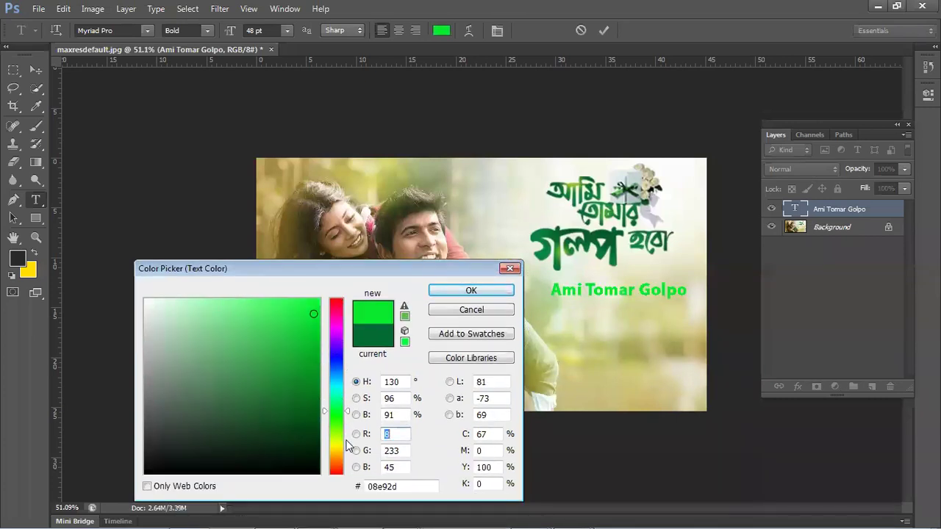
{"action": "left_click", "coordinate": [344, 441]}
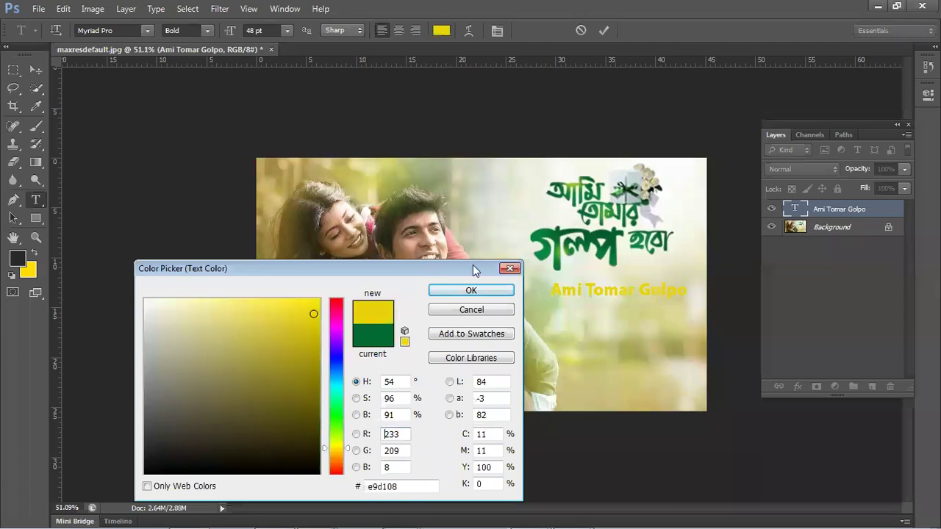
{"action": "left_click_drag", "start_coordinate": [473, 265], "coordinate": [468, 252]}
{"action": "left_click", "coordinate": [551, 245]}
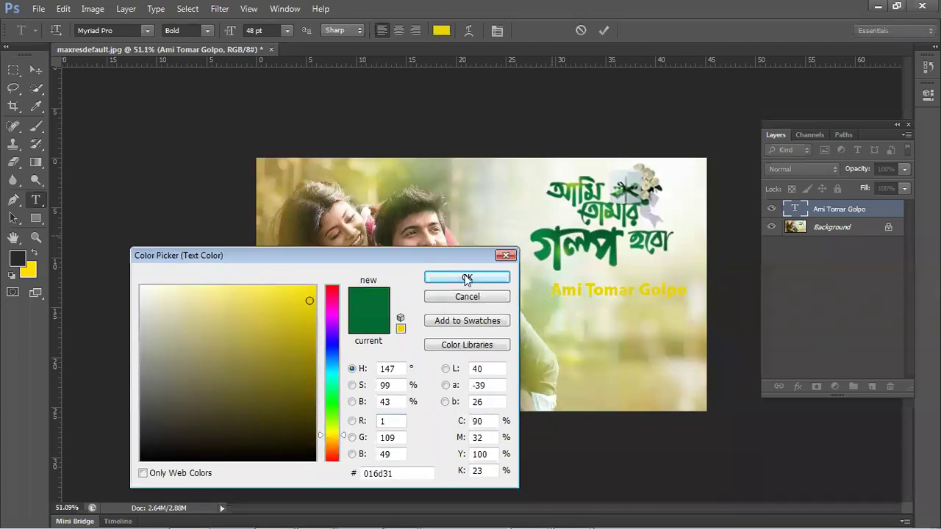
{"action": "key", "text": "Return"}
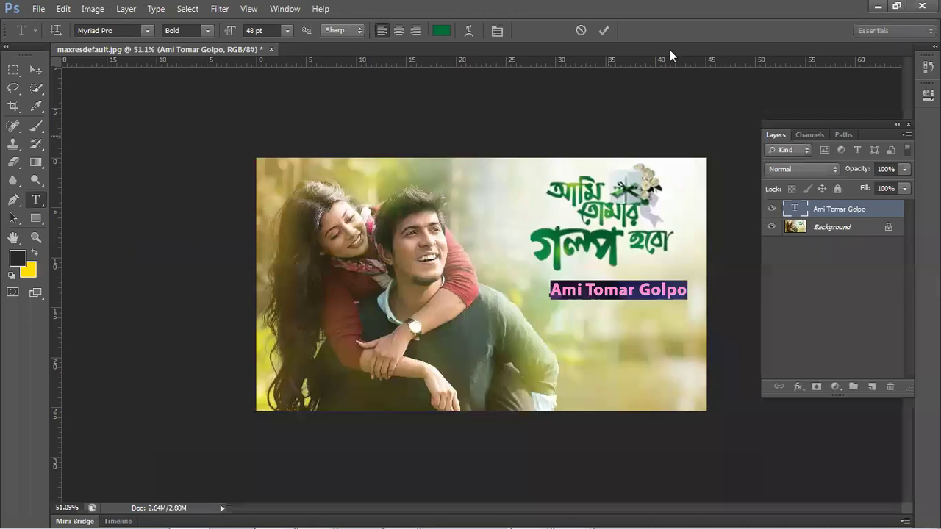
- Commit the dark green colour change on the Ami Tomar Golpo caption
{"action": "left_click", "coordinate": [597, 30]}
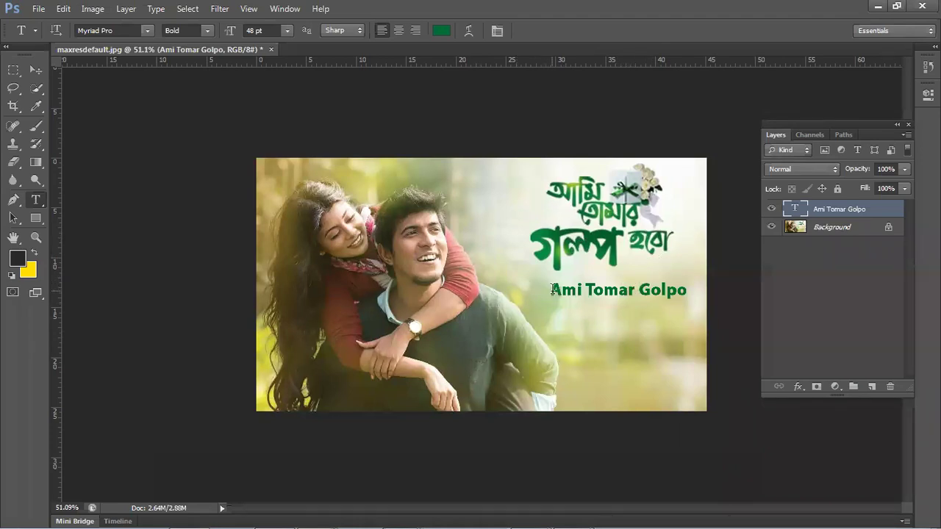
{"action": "left_click_drag", "start_coordinate": [550, 290], "coordinate": [703, 288]}
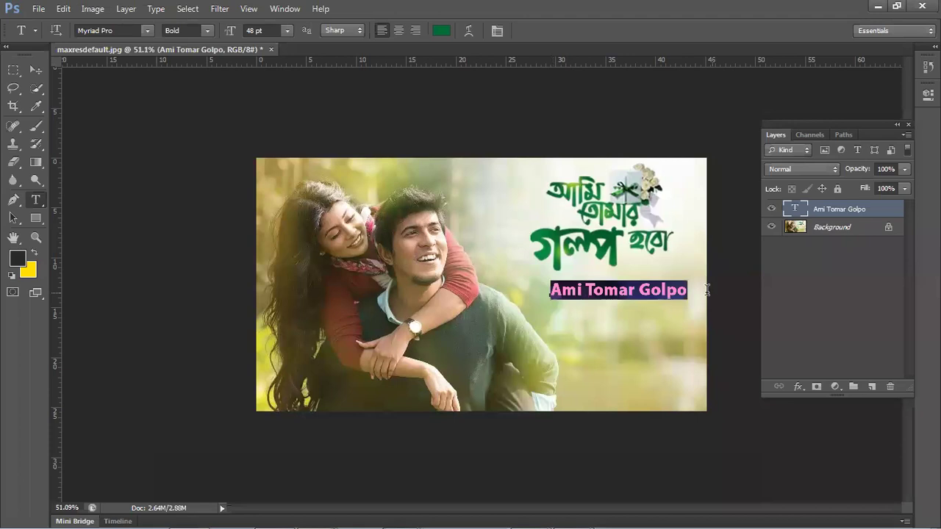
{"action": "left_click", "coordinate": [575, 291]}
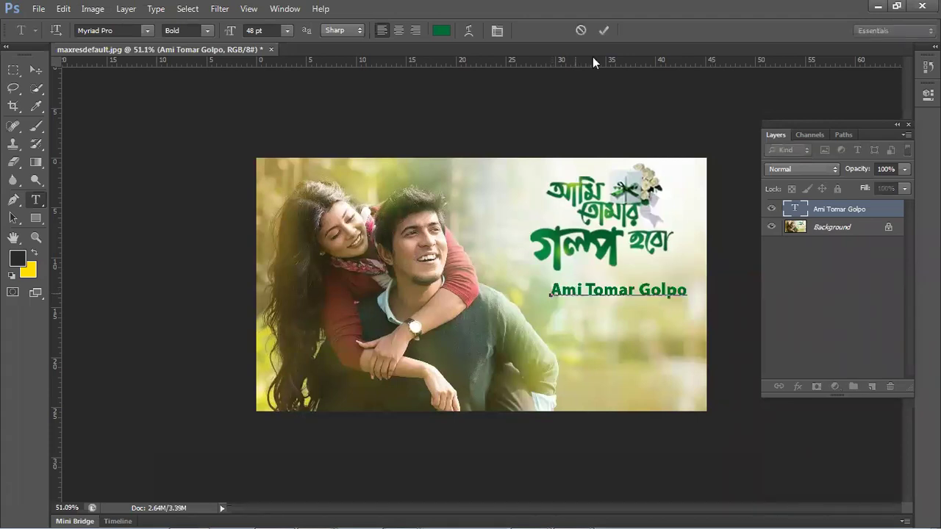
{"action": "left_click", "coordinate": [602, 32]}
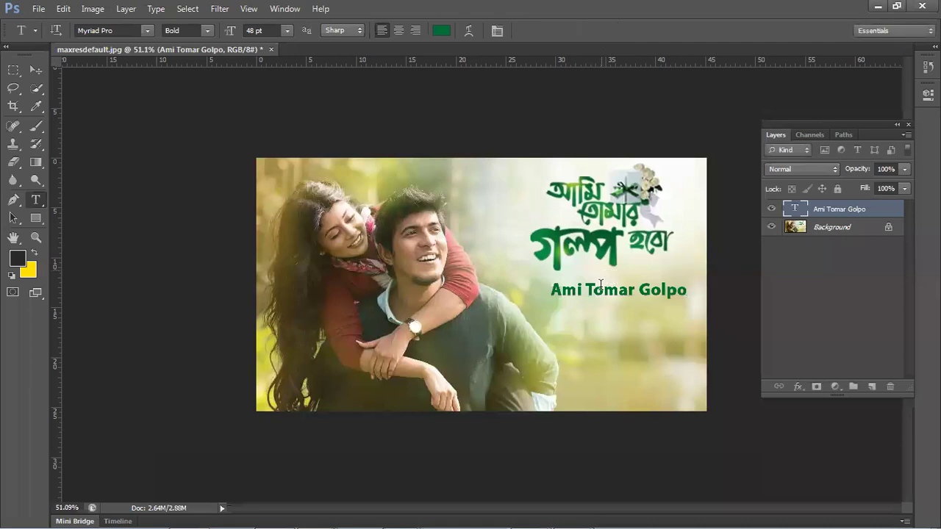
- Select the entire caption and show its Character settings: 48 pt Myriad Pro Bold
{"action": "triple_click", "coordinate": [683, 289]}
{"action": "left_click", "coordinate": [632, 294]}
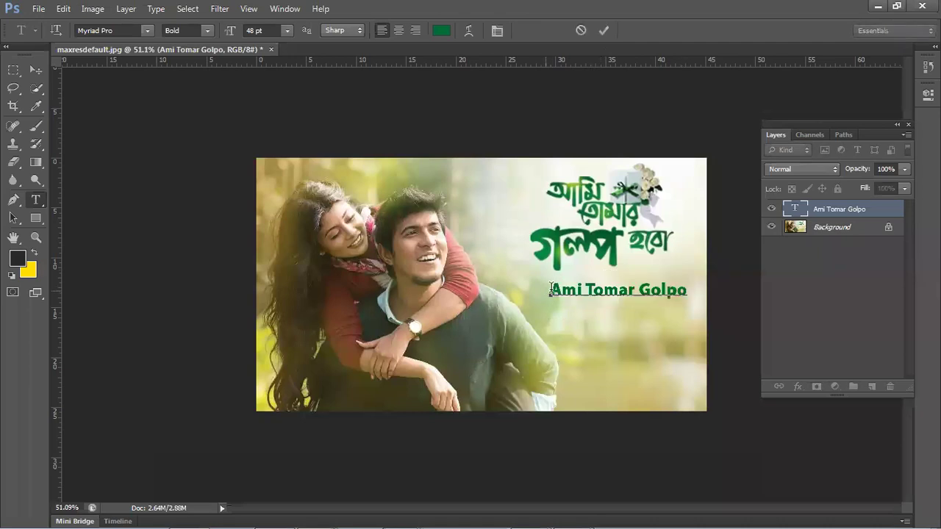
{"action": "key", "text": "ctrl+a"}
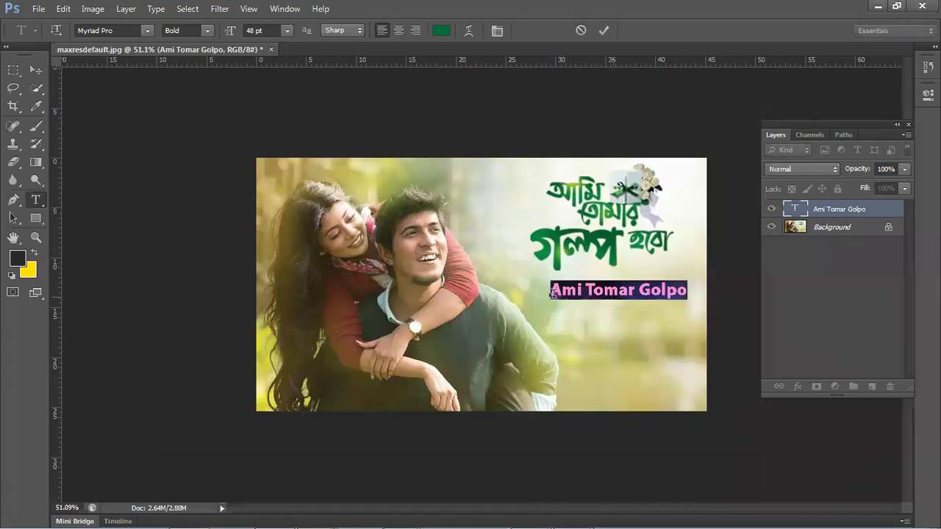
{"action": "key", "text": "Left"}
{"action": "key", "text": "ctrl+a"}
{"action": "key", "text": "ctrl"}
{"action": "key", "text": "ctrl+t"}
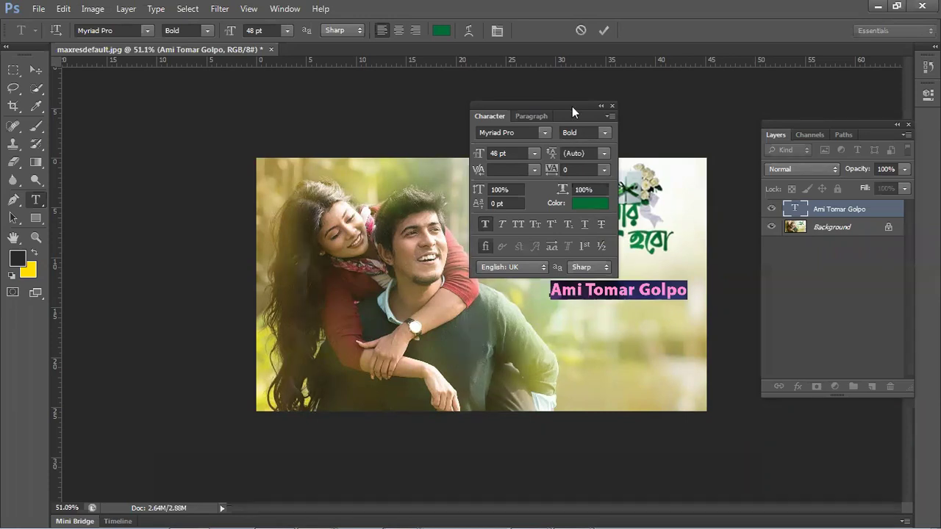
- Close the Character panel and move the caption slightly lower with the Move tool
{"action": "left_click_drag", "start_coordinate": [572, 106], "coordinate": [571, 148]}
{"action": "left_click", "coordinate": [609, 147]}
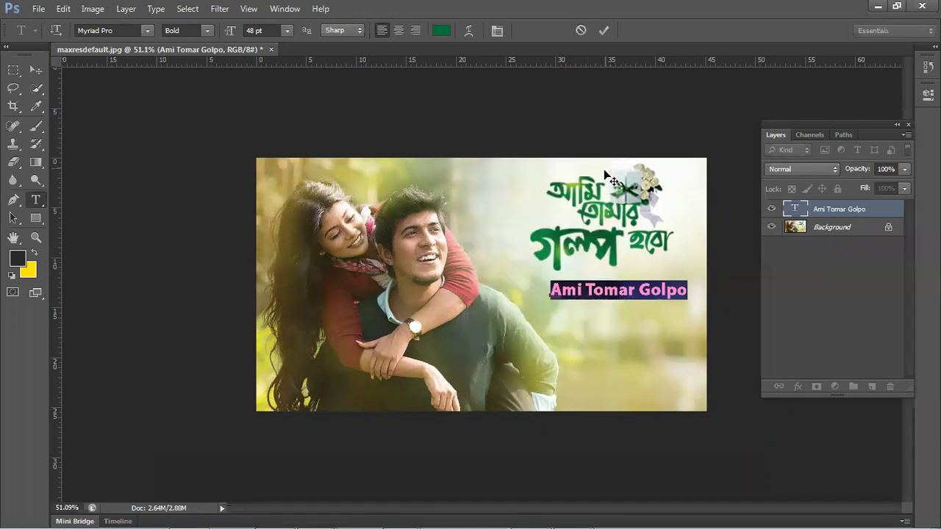
{"action": "key", "text": "ctrl+t"}
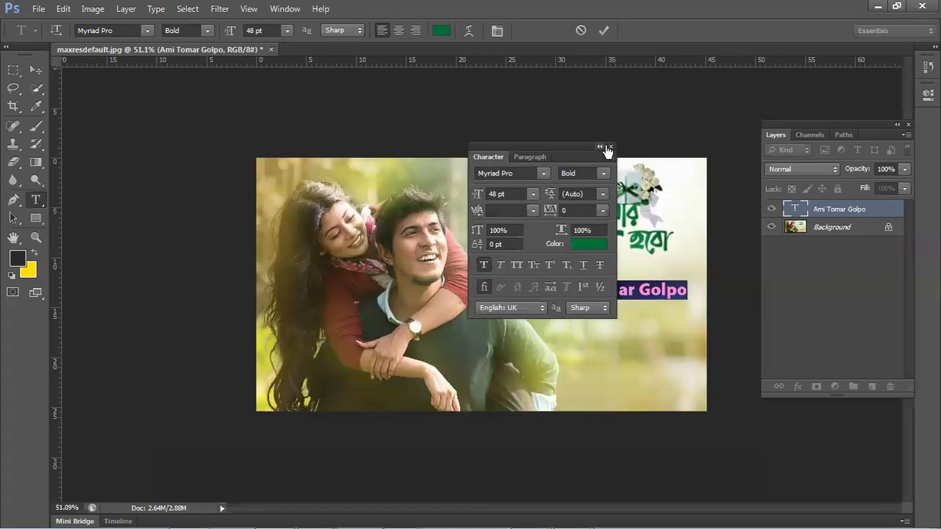
{"action": "left_click", "coordinate": [610, 147]}
{"action": "left_click", "coordinate": [36, 71]}
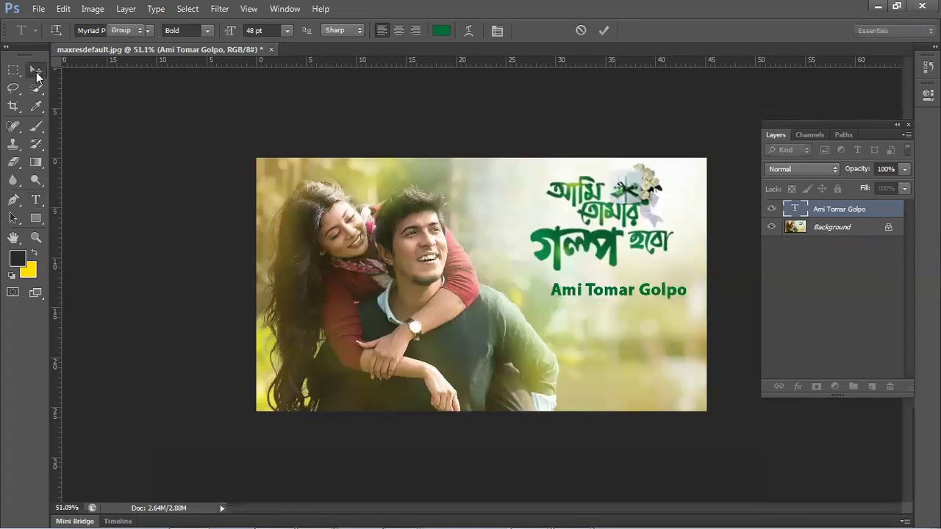
{"action": "left_click_drag", "start_coordinate": [591, 292], "coordinate": [590, 303]}
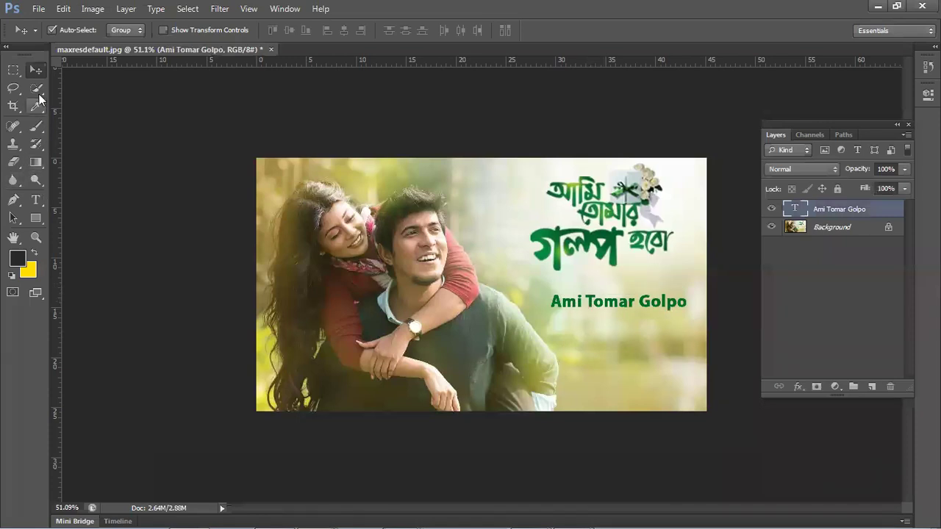
- Reselect the whole caption text and bring back its character settings
{"action": "key", "text": "t"}
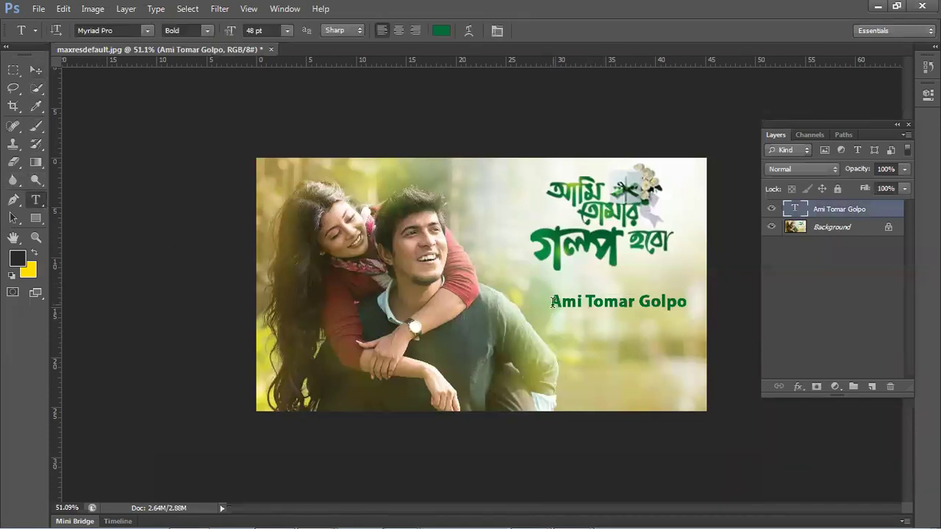
{"action": "left_click_drag", "start_coordinate": [552, 301], "coordinate": [749, 285]}
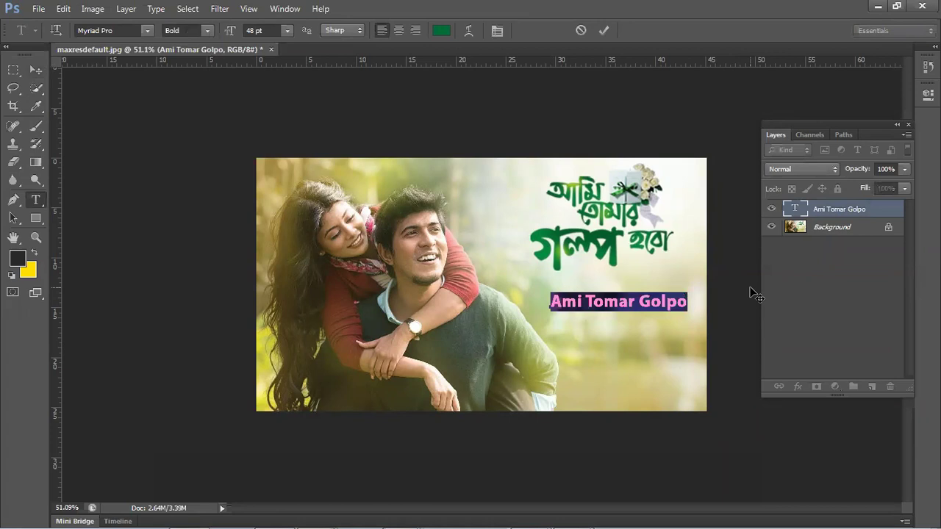
{"action": "left_click", "coordinate": [661, 301]}
{"action": "left_click_drag", "start_coordinate": [551, 302], "coordinate": [601, 308]}
{"action": "key", "text": "ctrl+a"}
{"action": "key", "text": "ctrl+t"}
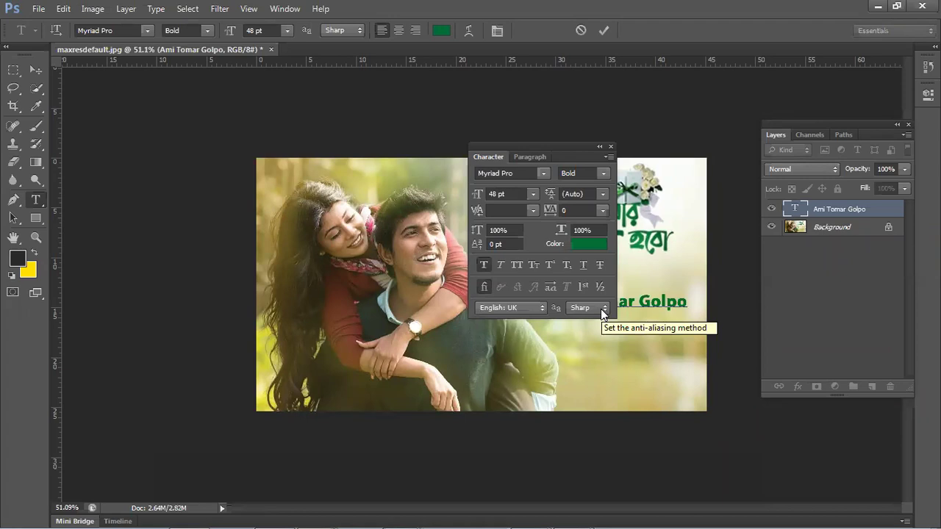
- Try right, center and left alignment, keep it left-aligned, and close the Paragraph panel
{"action": "left_click", "coordinate": [522, 157]}
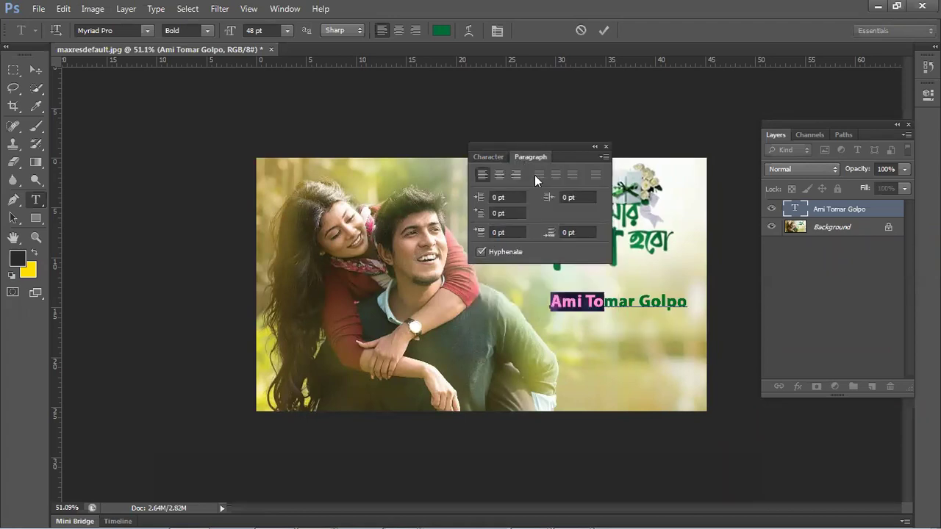
{"action": "left_click", "coordinate": [517, 174]}
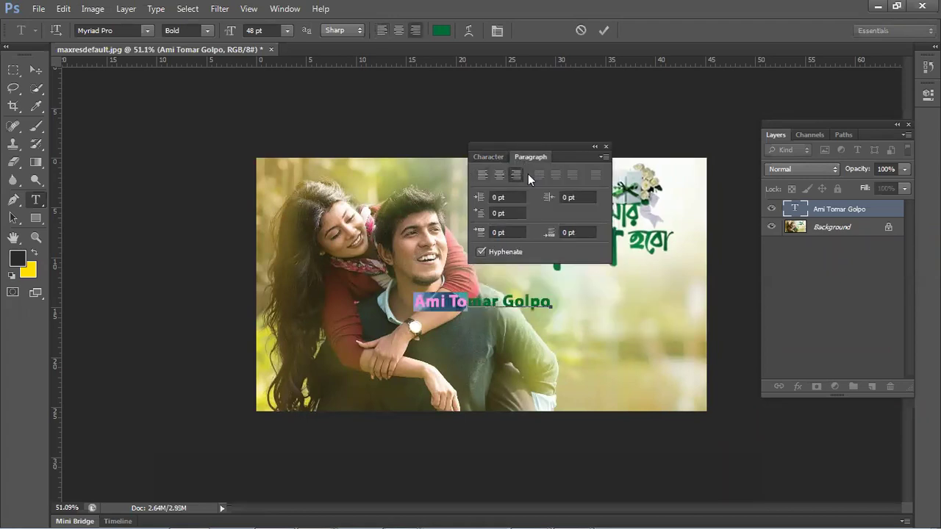
{"action": "left_click", "coordinate": [495, 176]}
{"action": "left_click", "coordinate": [481, 176]}
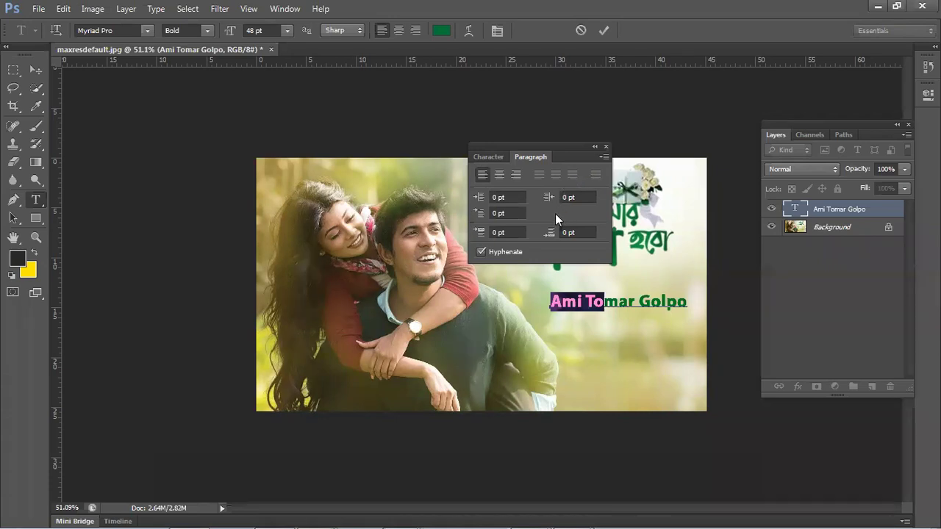
{"action": "left_click_drag", "start_coordinate": [564, 146], "coordinate": [695, 130]}
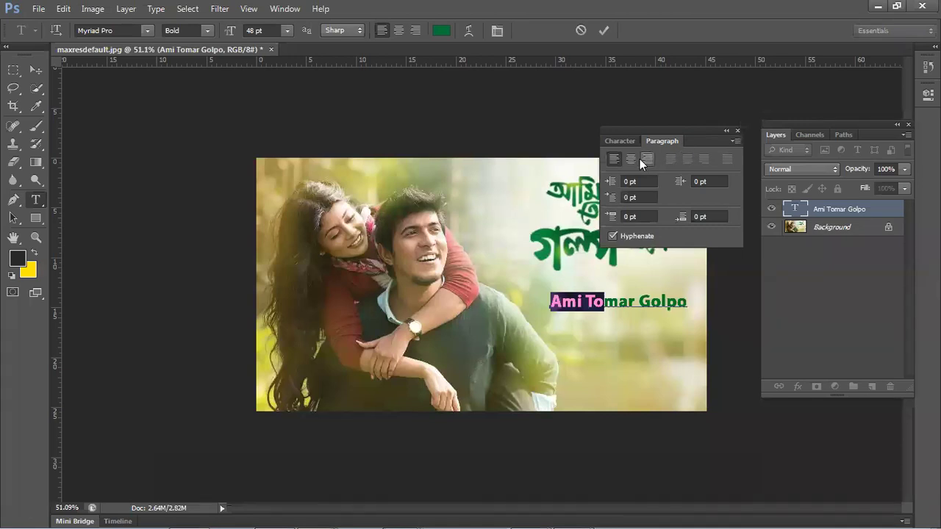
{"action": "left_click", "coordinate": [738, 133]}
{"action": "left_click", "coordinate": [619, 302]}
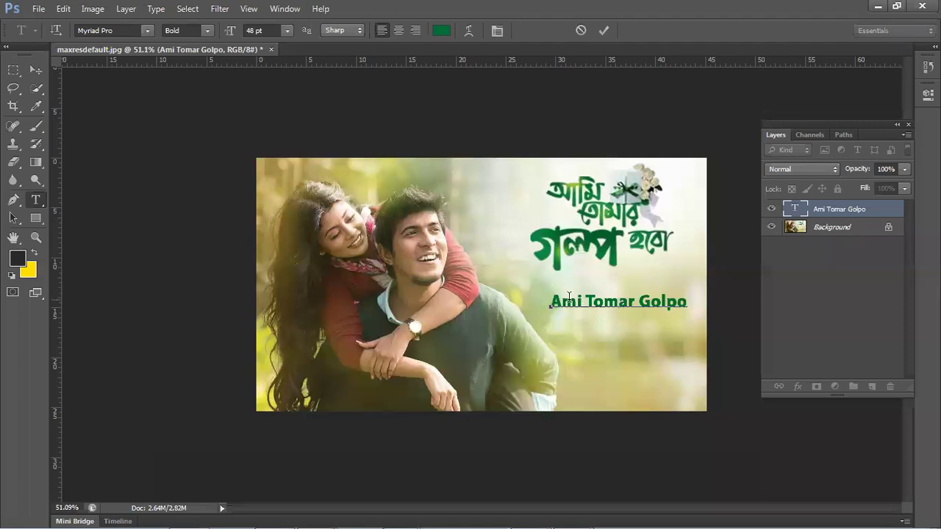
- Try the caption at 60 pt, then 72 pt Bold Italic, and delete its text
{"action": "left_click_drag", "start_coordinate": [552, 301], "coordinate": [693, 283]}
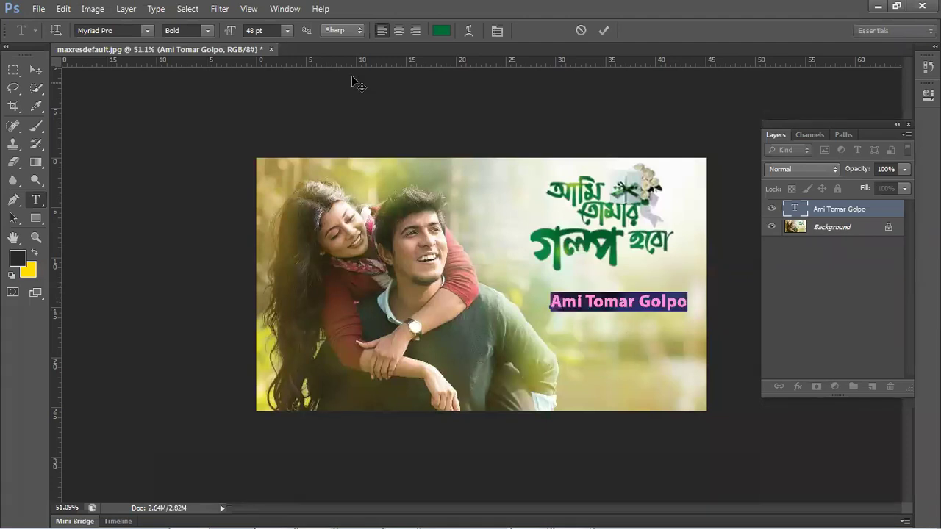
{"action": "left_click", "coordinate": [281, 30]}
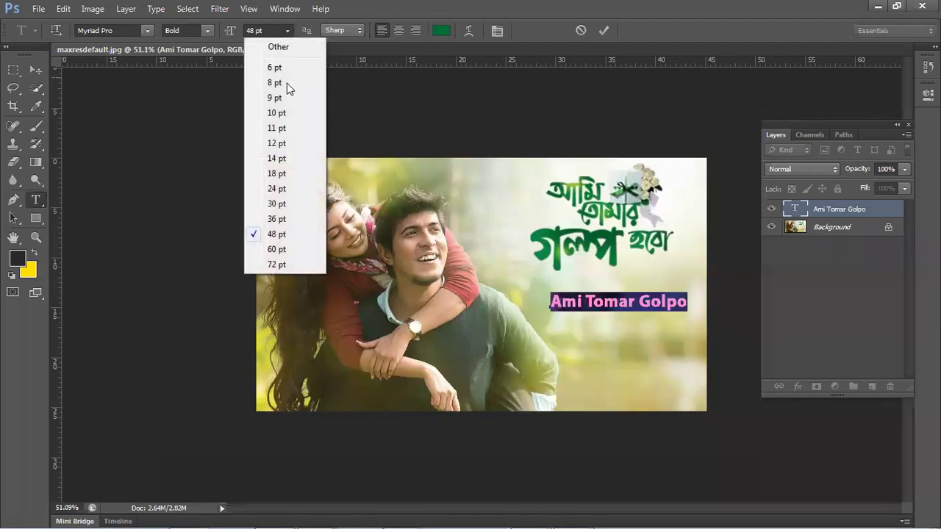
{"action": "left_click", "coordinate": [276, 249]}
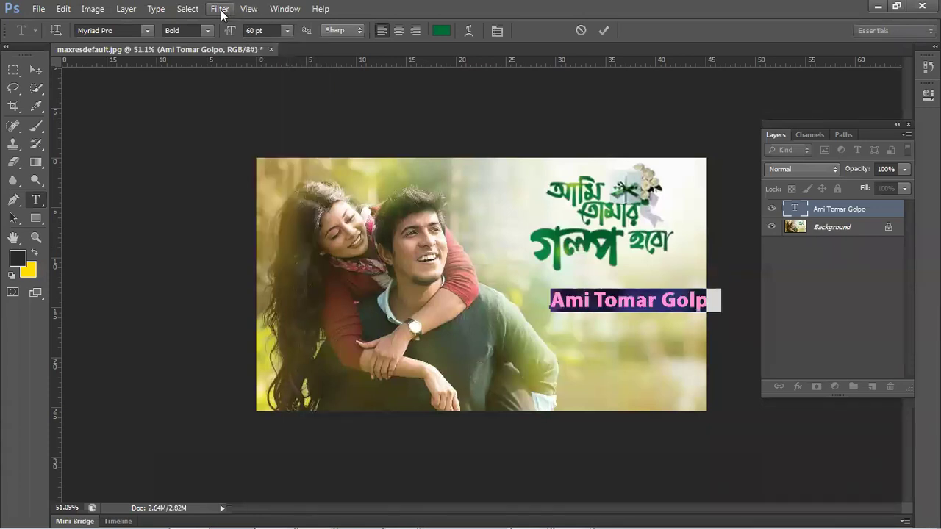
{"action": "left_click", "coordinate": [205, 32]}
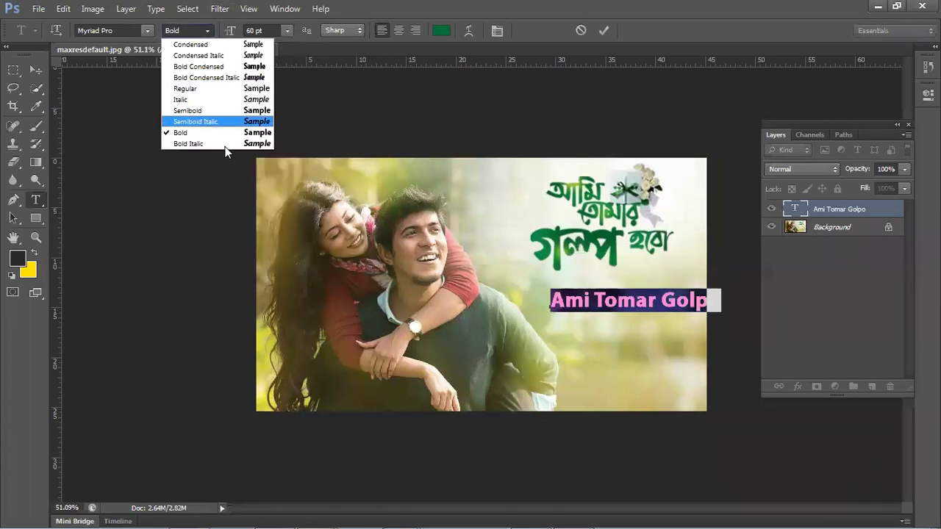
{"action": "left_click", "coordinate": [226, 138]}
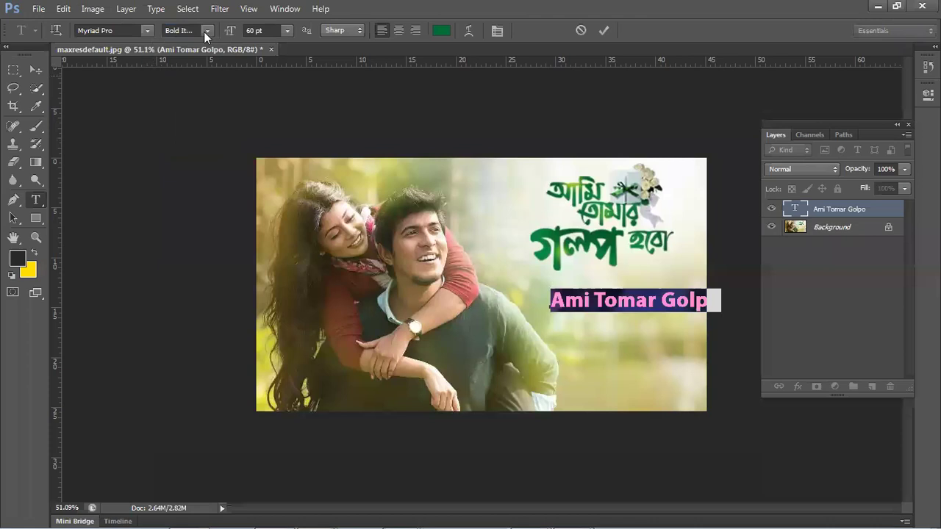
{"action": "left_click", "coordinate": [280, 31]}
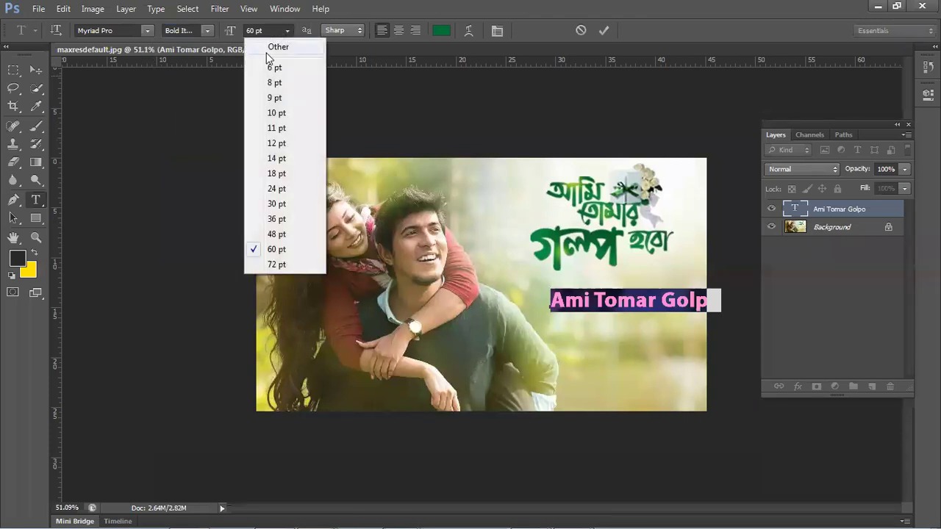
{"action": "left_click", "coordinate": [294, 264]}
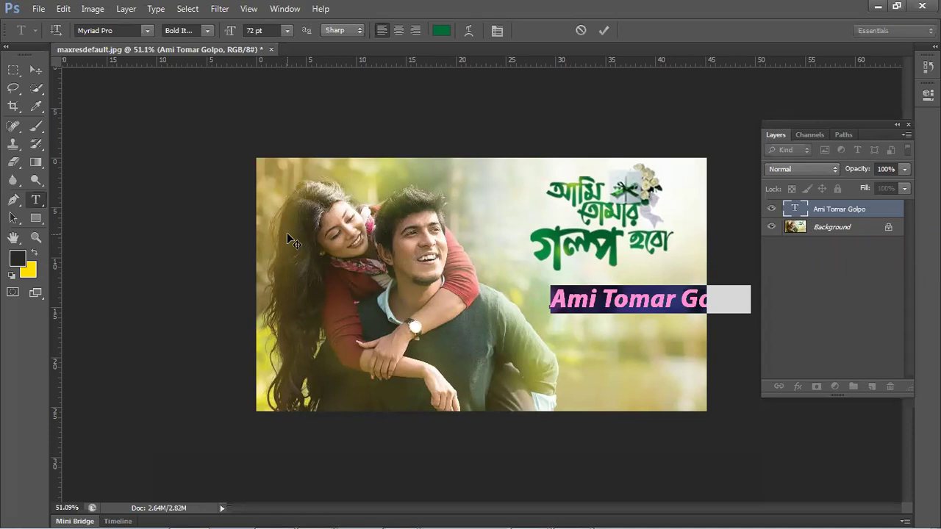
{"action": "key", "text": "BackSpace"}
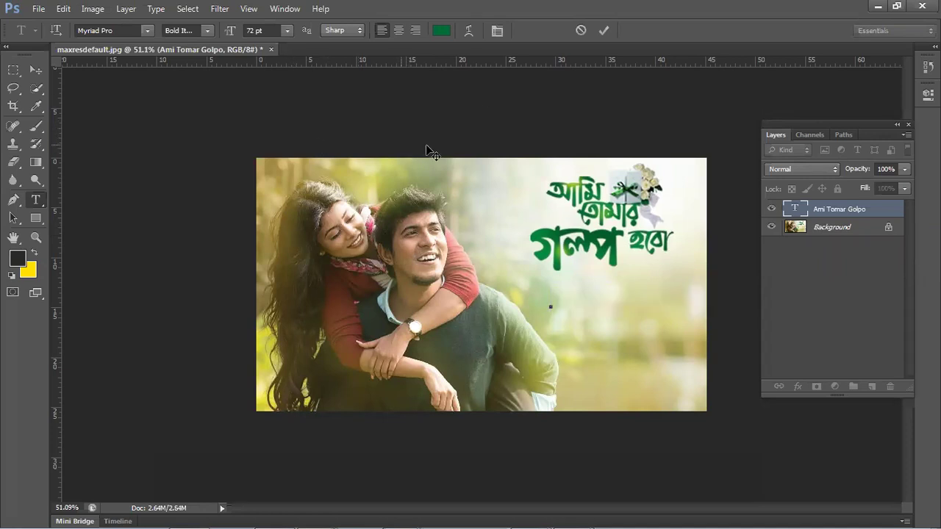
{"action": "left_click", "coordinate": [602, 31]}
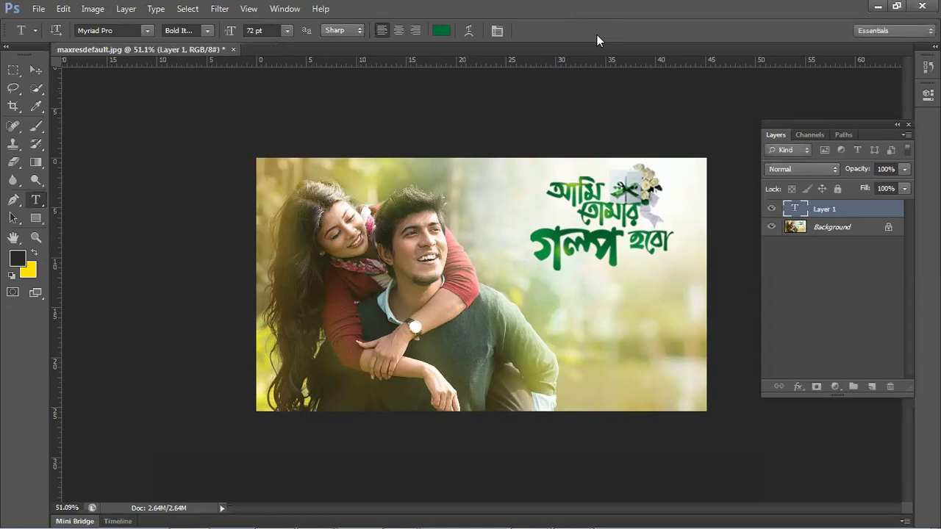
- Delete the empty Layer 1, leaving only the Background photo
{"action": "key", "text": "Delete"}
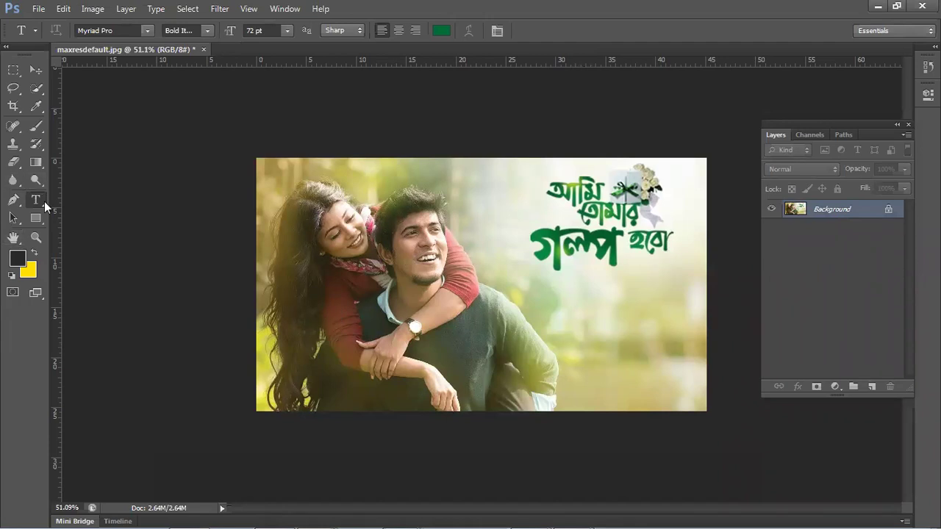
- Type a green filler line under the title at 30 pt, extend it at 60 pt, and commit it
{"action": "left_click", "coordinate": [542, 302]}
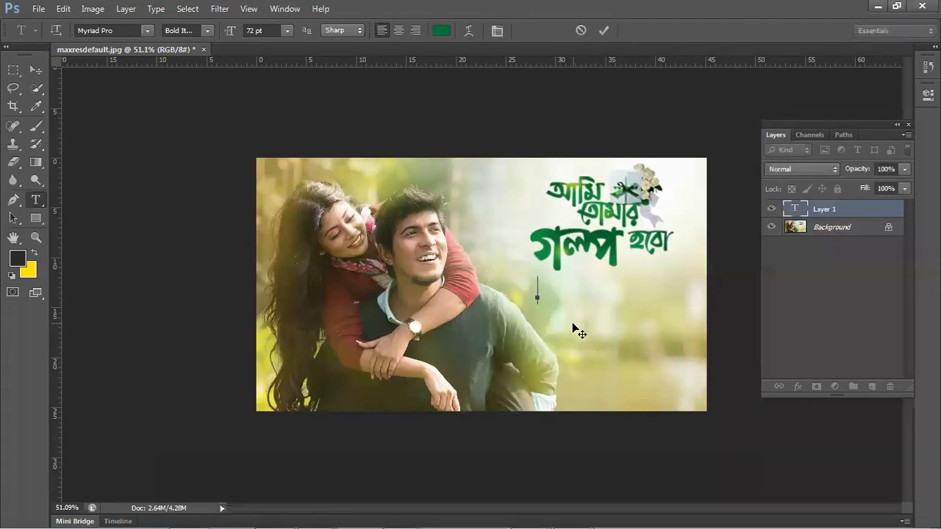
{"action": "left_click", "coordinate": [287, 30]}
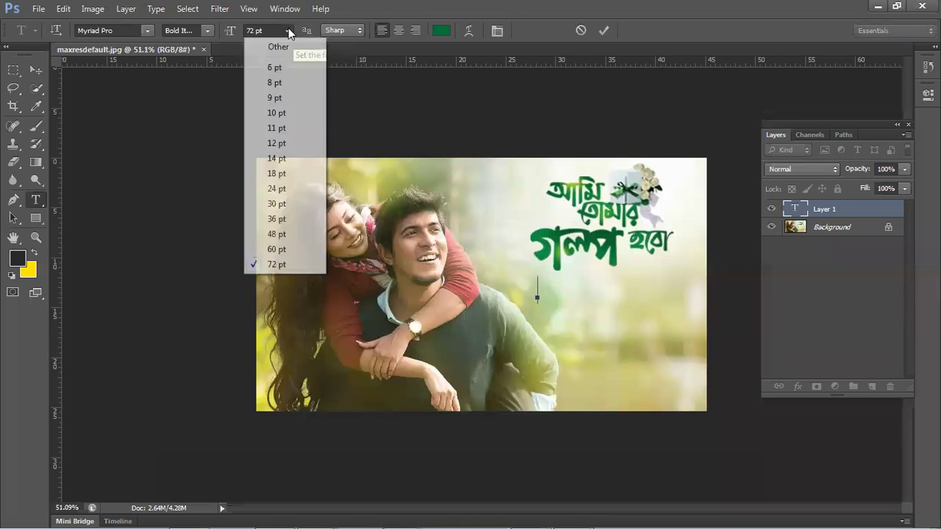
{"action": "left_click", "coordinate": [285, 208]}
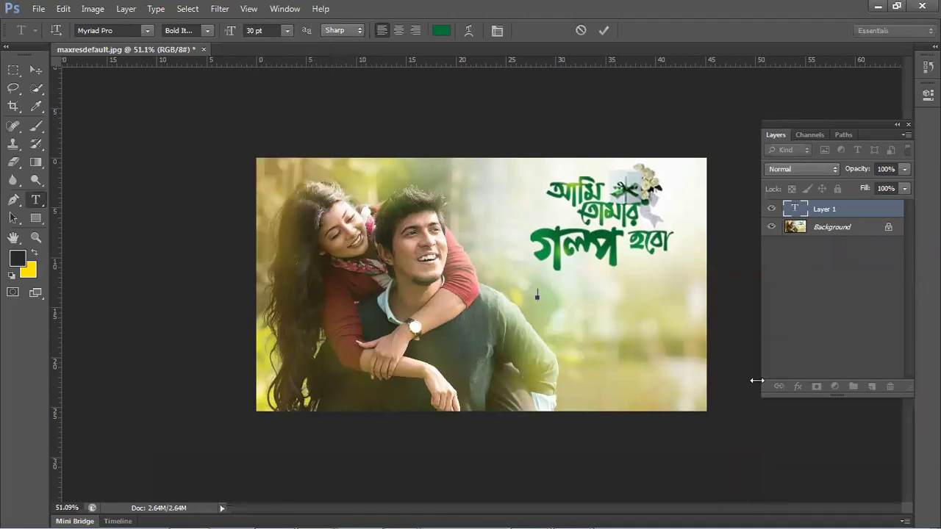
{"action": "type", "text": "jhygasduigulazdcu"}
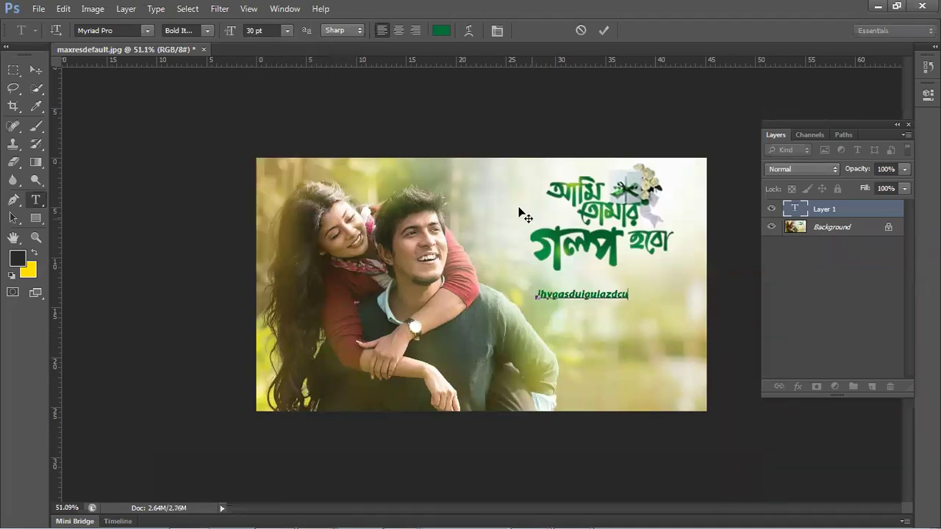
{"action": "left_click", "coordinate": [286, 30]}
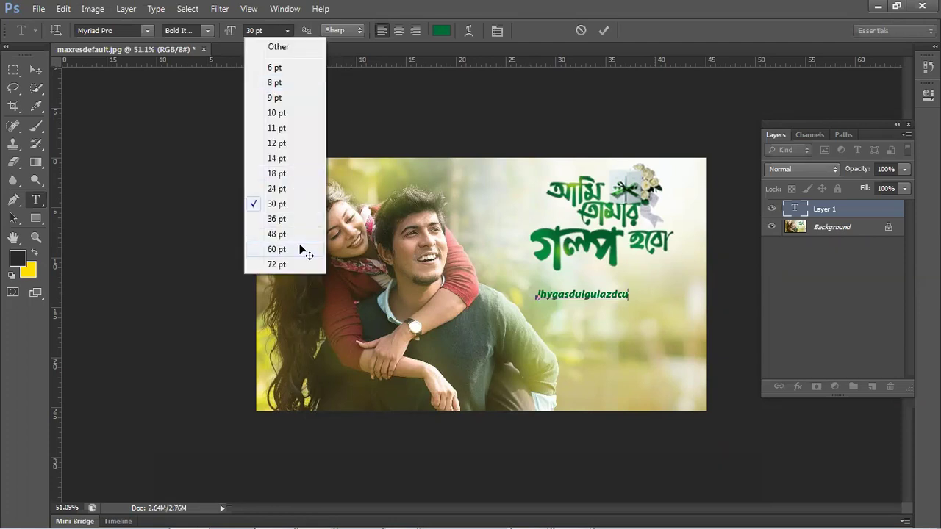
{"action": "left_click", "coordinate": [303, 250]}
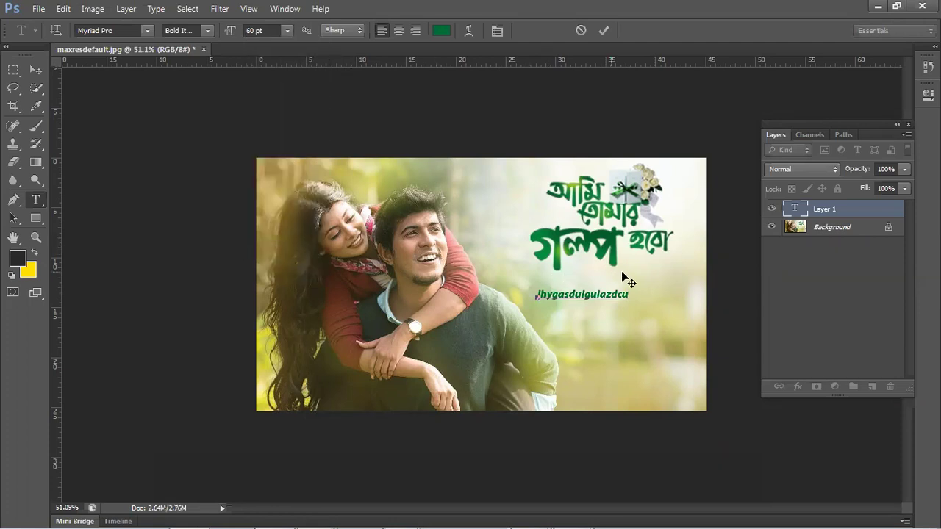
{"action": "type", "text": "gfhjnghjh"}
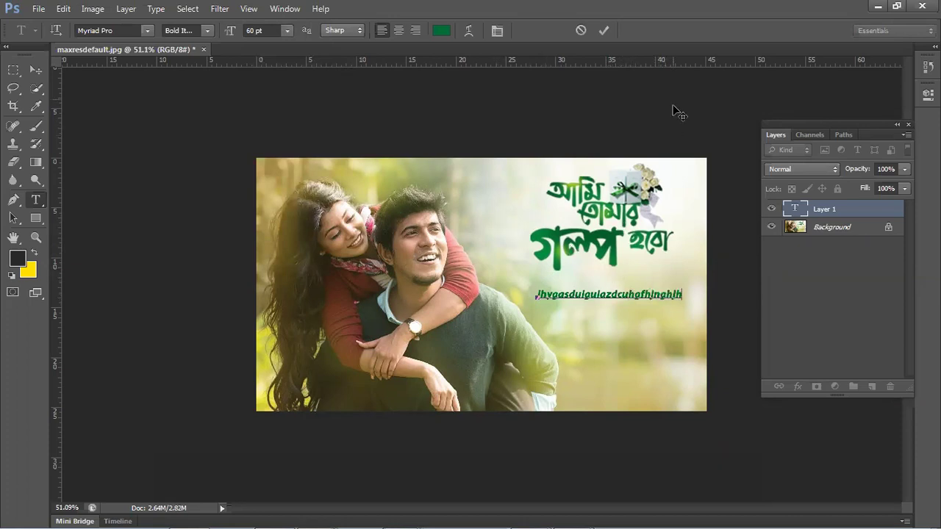
{"action": "left_click", "coordinate": [603, 30]}
- Resize the filler text to 48 pt, then 60 pt, and make it Semibold
{"action": "left_click_drag", "start_coordinate": [535, 294], "coordinate": [714, 303]}
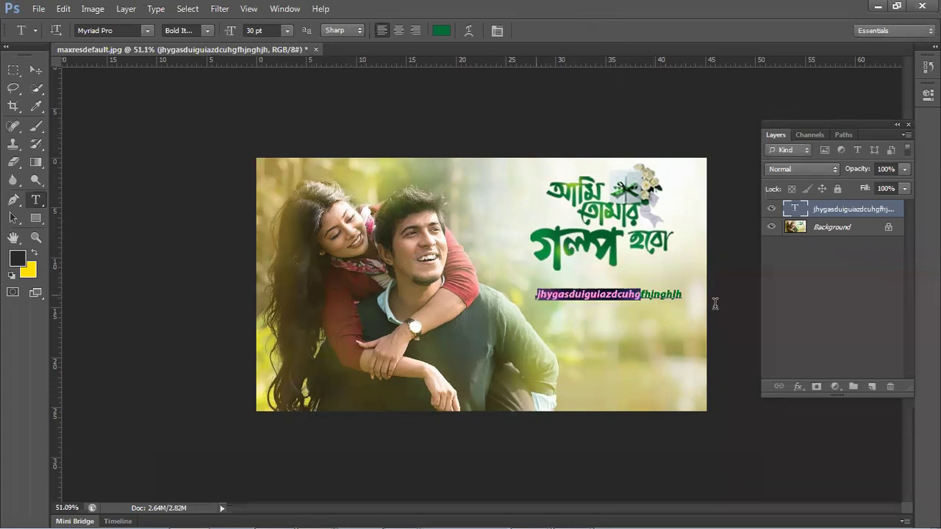
{"action": "left_click", "coordinate": [286, 29]}
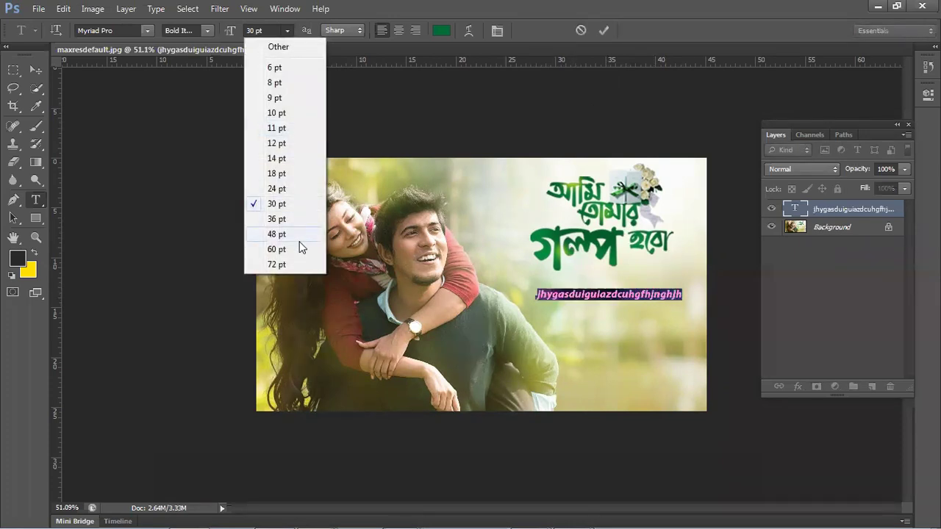
{"action": "left_click", "coordinate": [276, 234]}
{"action": "left_click", "coordinate": [287, 30]}
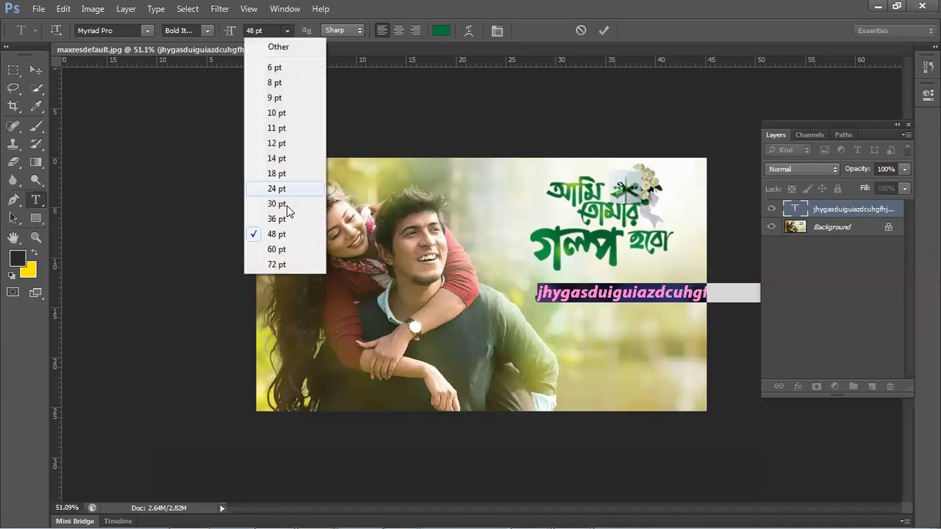
{"action": "left_click", "coordinate": [277, 250]}
{"action": "left_click", "coordinate": [212, 27]}
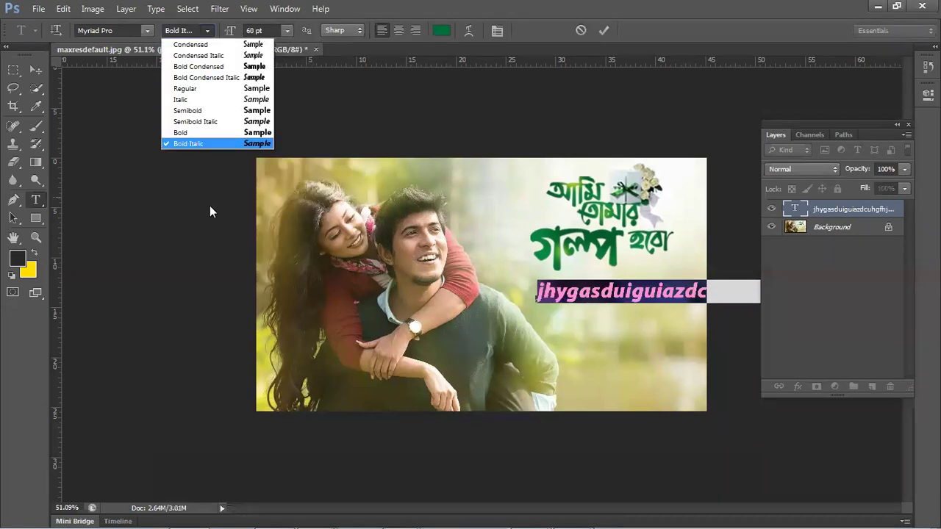
{"action": "left_click", "coordinate": [222, 112]}
- Step the font through Nyala to Northline Script, then delete the text layer
{"action": "left_click", "coordinate": [133, 27]}
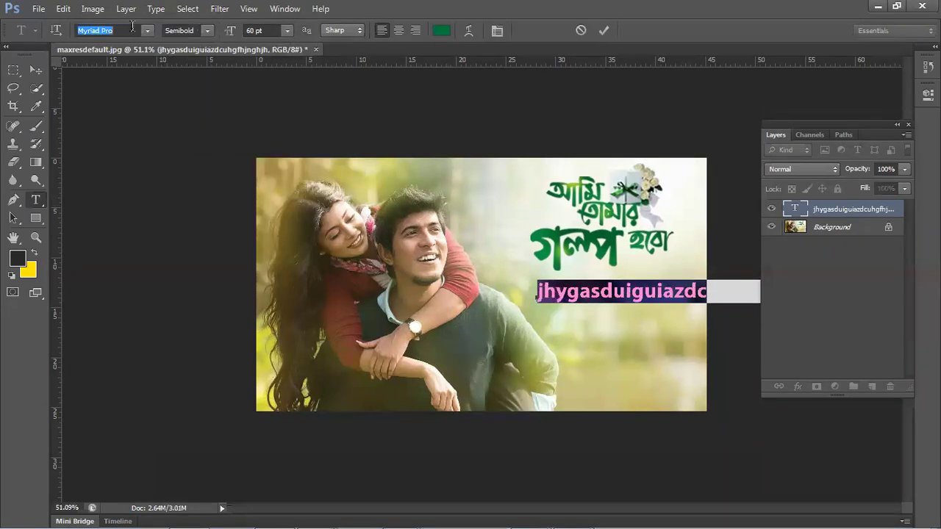
{"action": "key", "text": "Down"}
{"action": "key", "text": "Down"}
{"action": "key", "text": "Down"}
{"action": "key", "text": "Down"}
{"action": "key", "text": "Down"}
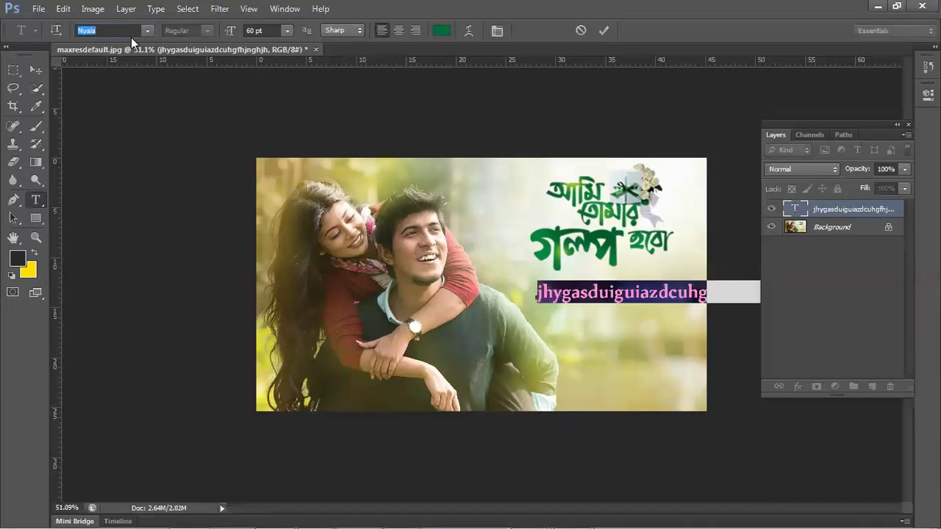
{"action": "key", "text": "Down"}
{"action": "key", "text": "Down"}
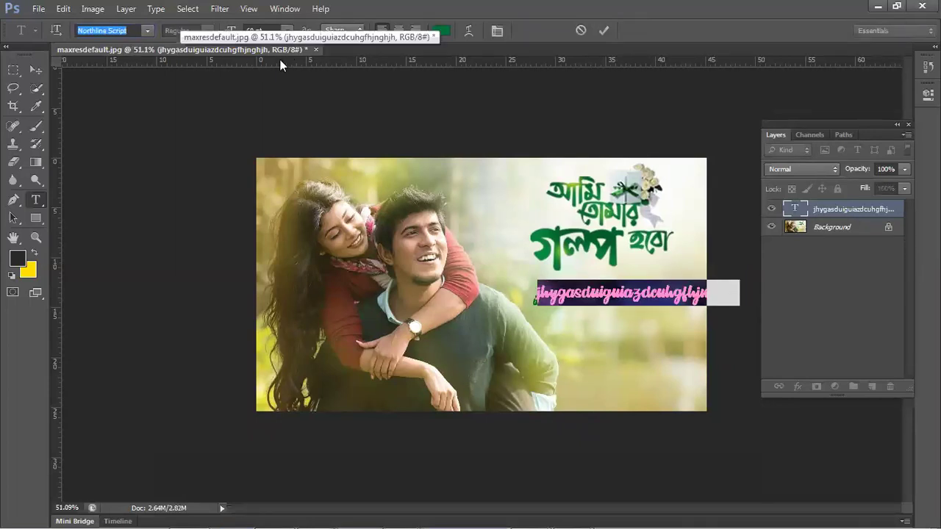
{"action": "left_click", "coordinate": [34, 69]}
{"action": "key", "text": "Delete"}
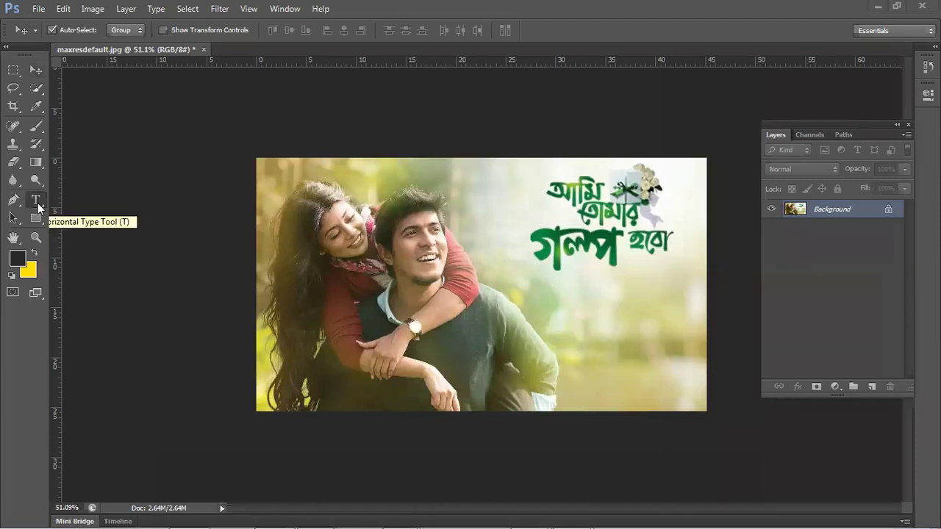
- Start a new 60 pt Northline Script text layer below the title with the Horizontal Type Tool
{"action": "left_click", "coordinate": [39, 208]}
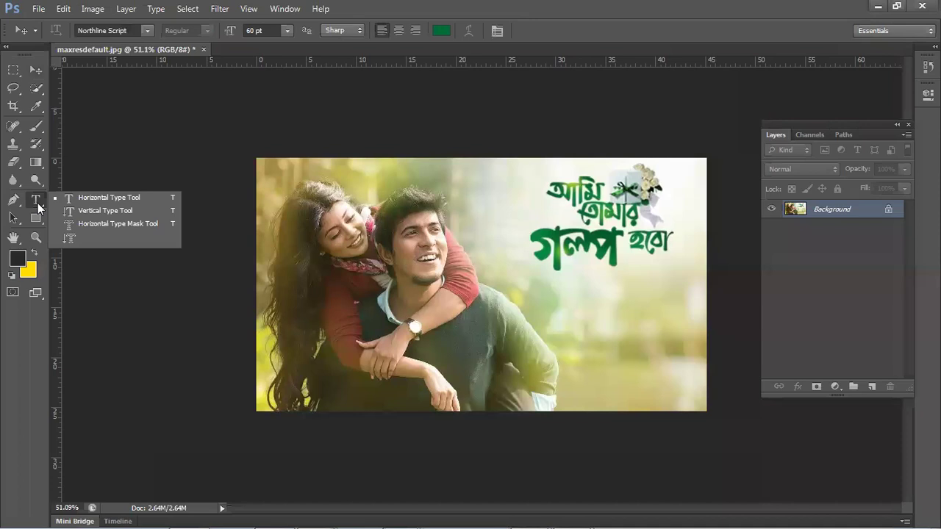
{"action": "left_click", "coordinate": [90, 202]}
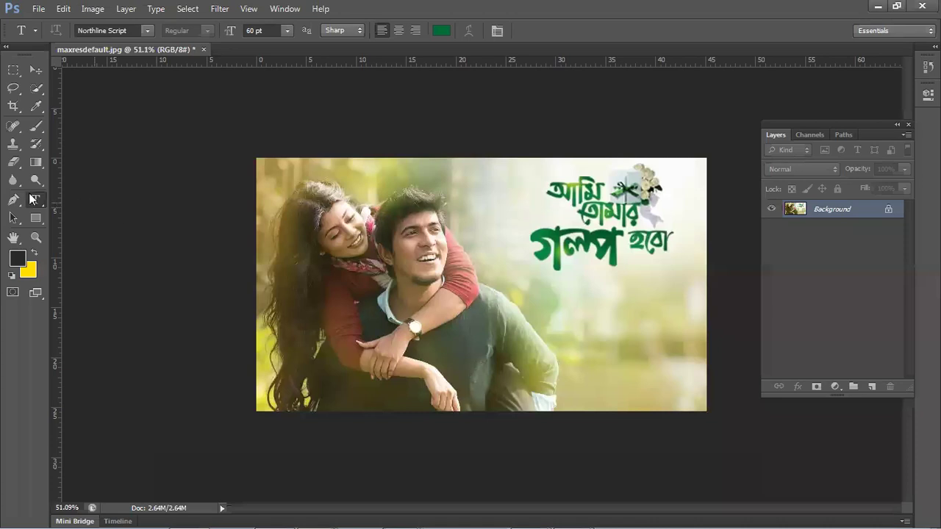
{"action": "right_click", "coordinate": [33, 200]}
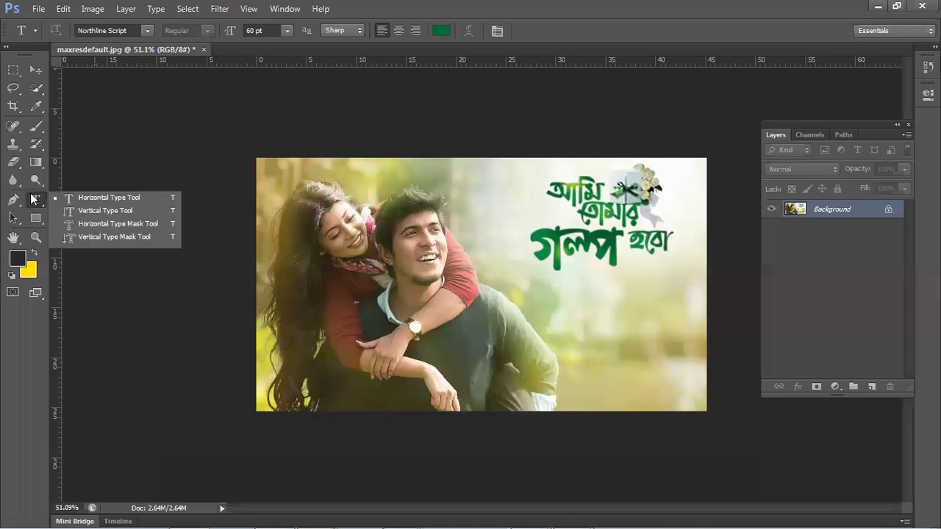
{"action": "left_click", "coordinate": [105, 199]}
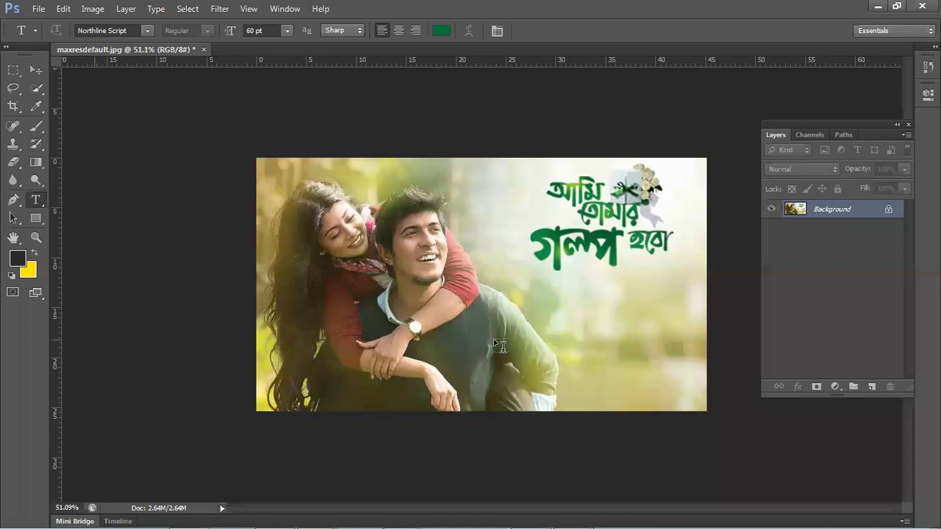
{"action": "left_click", "coordinate": [511, 291]}
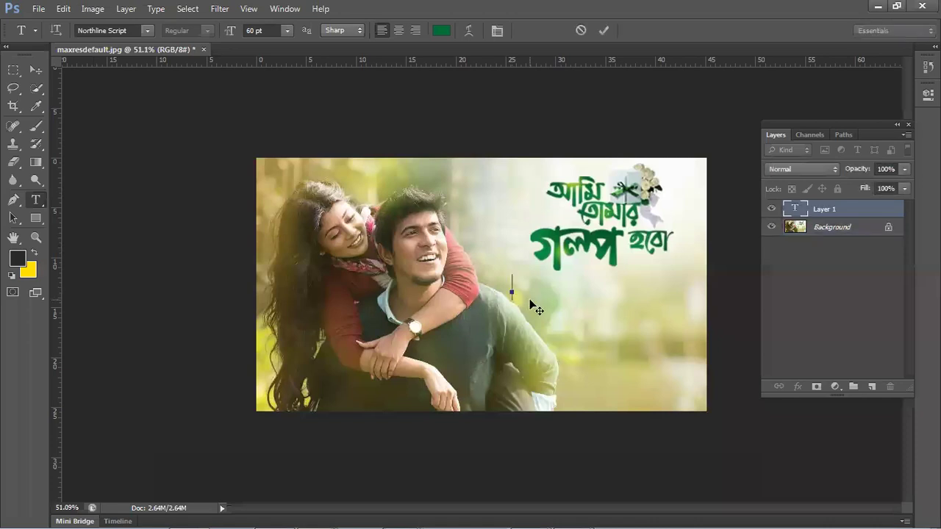
- Set the text size to 36 pt, then settle on 48 pt
{"action": "left_click", "coordinate": [263, 31]}
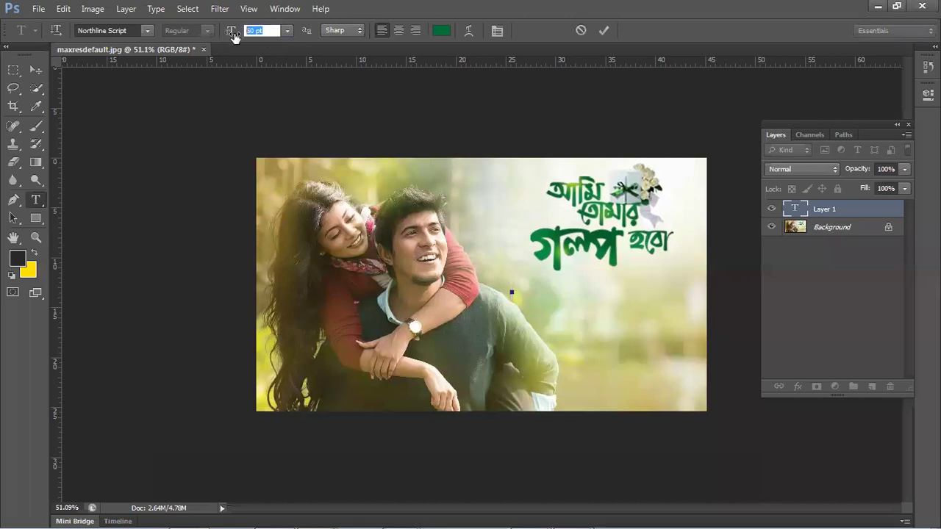
{"action": "left_click", "coordinate": [287, 31]}
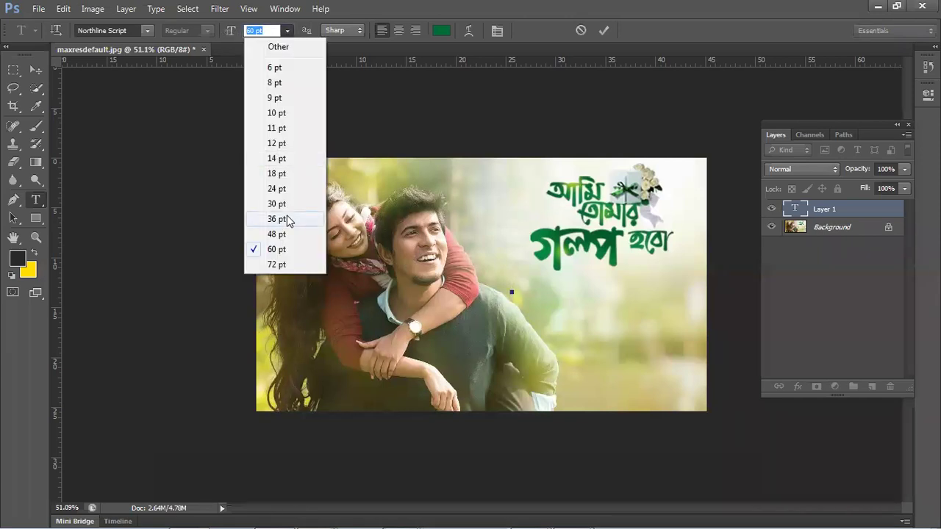
{"action": "left_click", "coordinate": [287, 219]}
{"action": "left_click", "coordinate": [286, 33]}
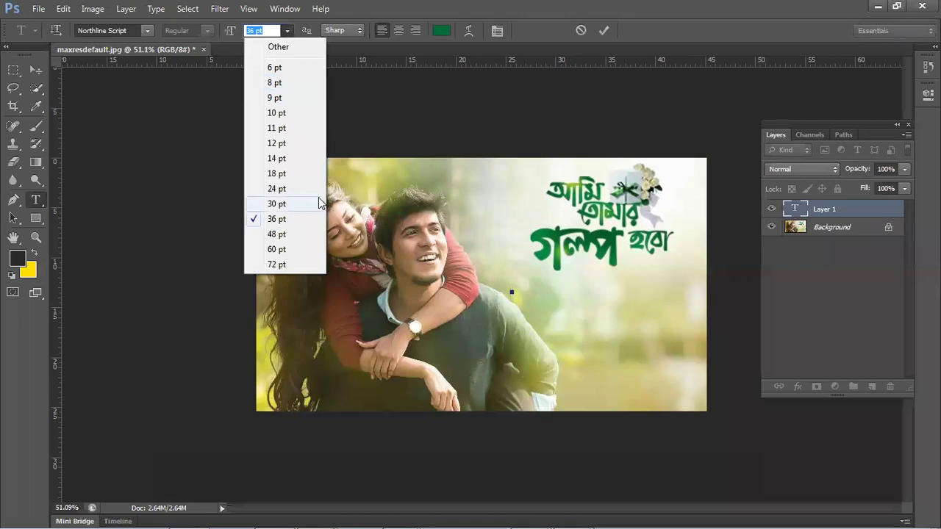
{"action": "left_click", "coordinate": [291, 240]}
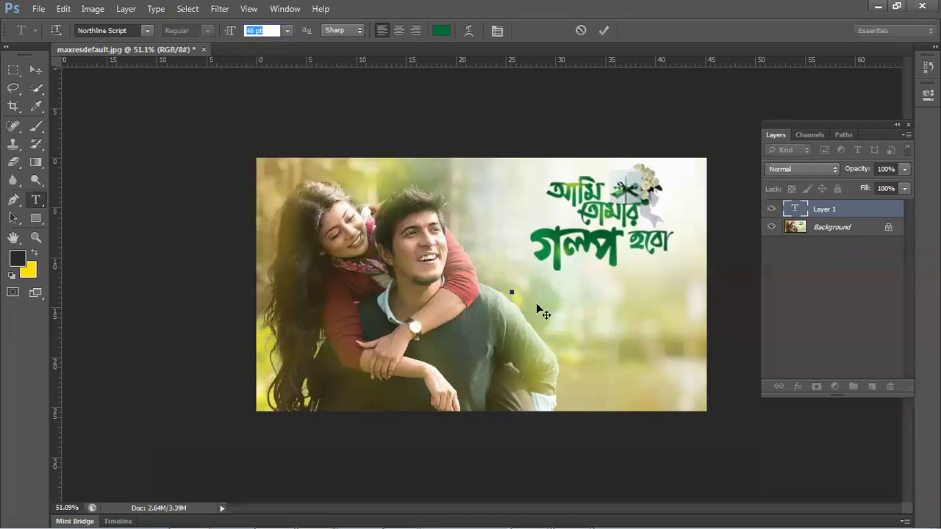
{"action": "key", "text": "Return"}
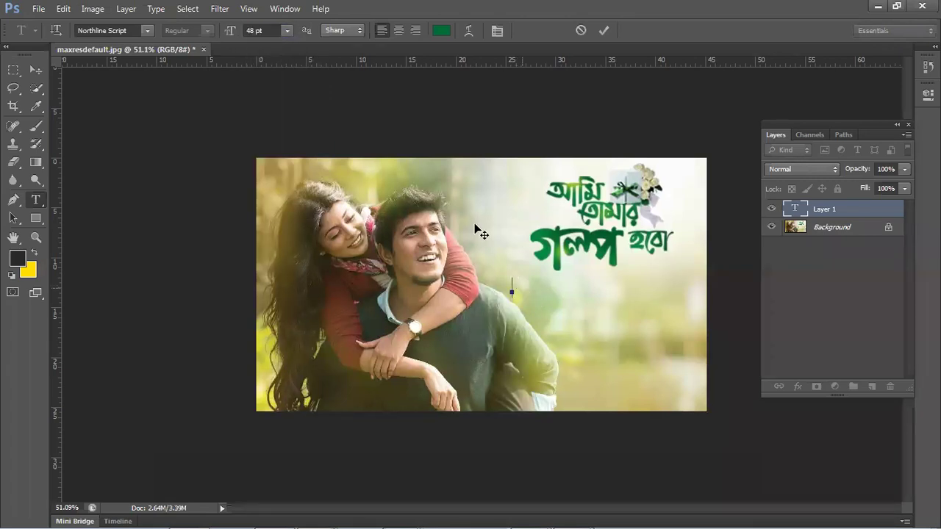
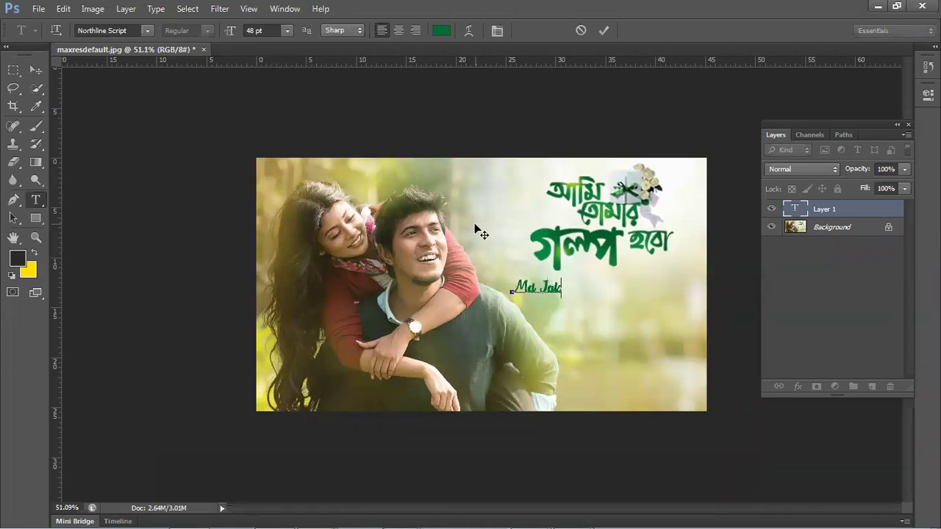
- Type a person's name in green Northline Script, fix the typo, and commit it
{"action": "left_click", "coordinate": [609, 26]}
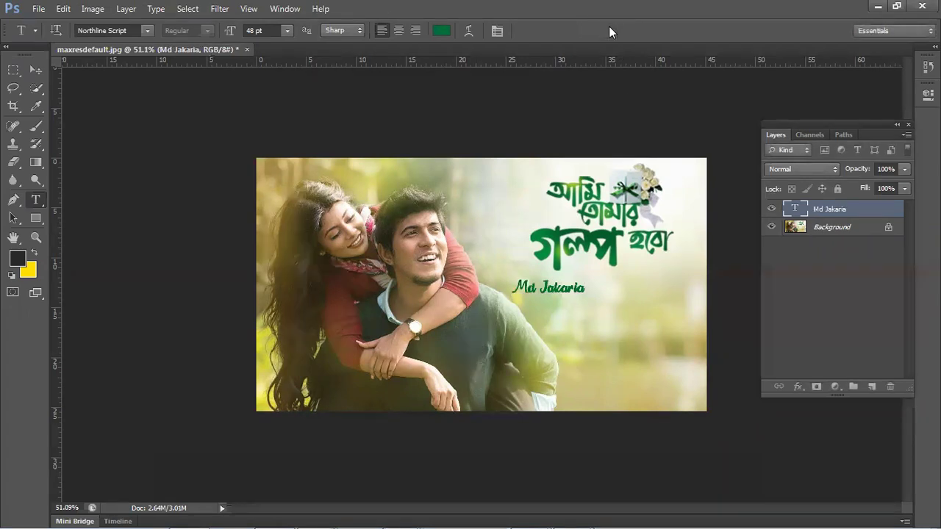
- Undo with Ctrl+Z to remove the Northline Script name layer
{"action": "key", "text": "ctrl+z"}
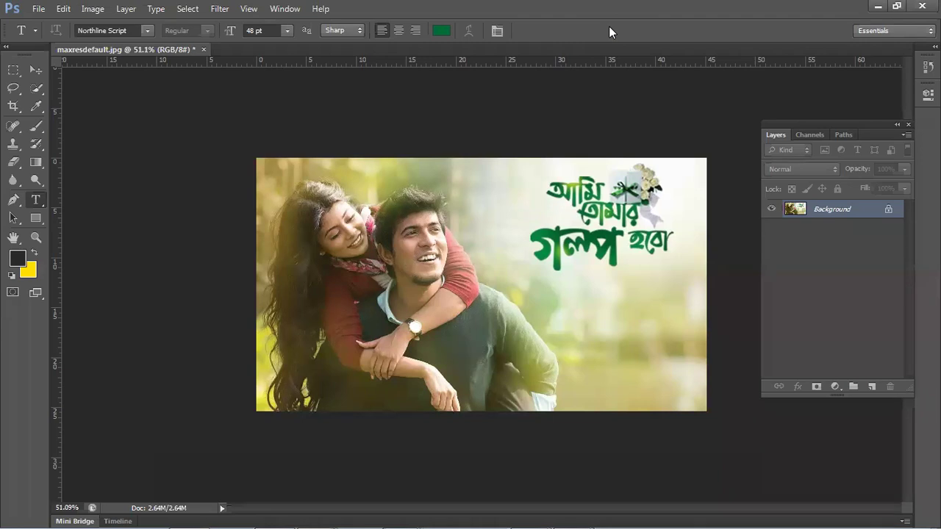
- Minimize Photoshop, check the maxresdefault (1) image's options, and move the New folder (4) window right
{"action": "left_click", "coordinate": [876, 7]}
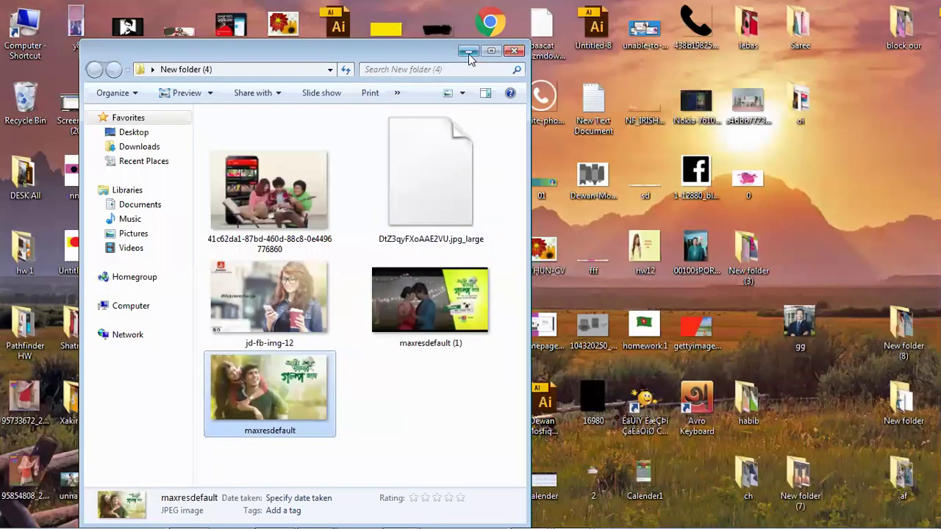
{"action": "left_click", "coordinate": [478, 297]}
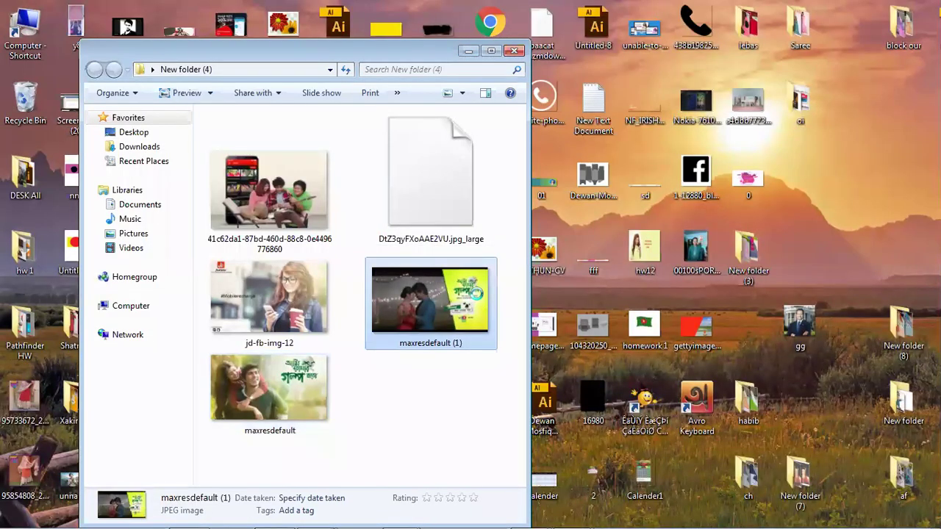
{"action": "right_click", "coordinate": [476, 297]}
{"action": "left_click", "coordinate": [432, 410]}
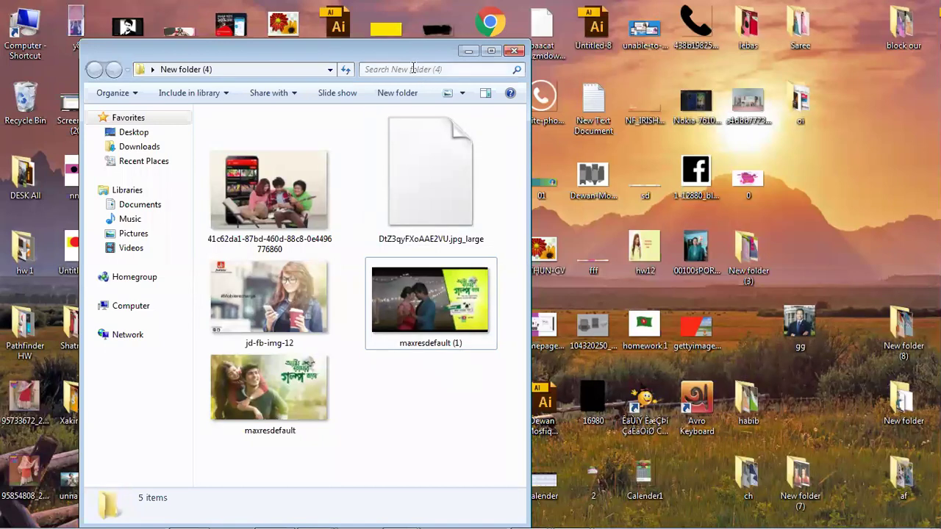
{"action": "left_click_drag", "start_coordinate": [405, 49], "coordinate": [512, 53]}
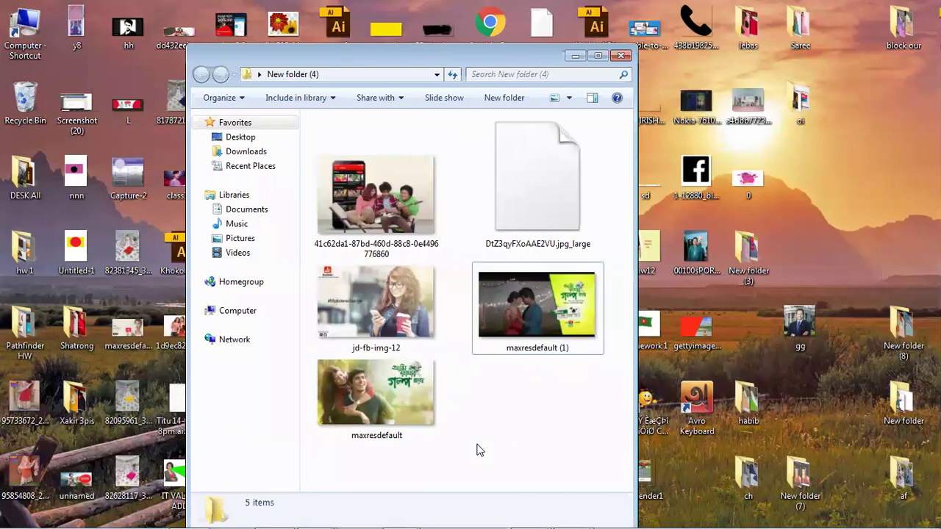